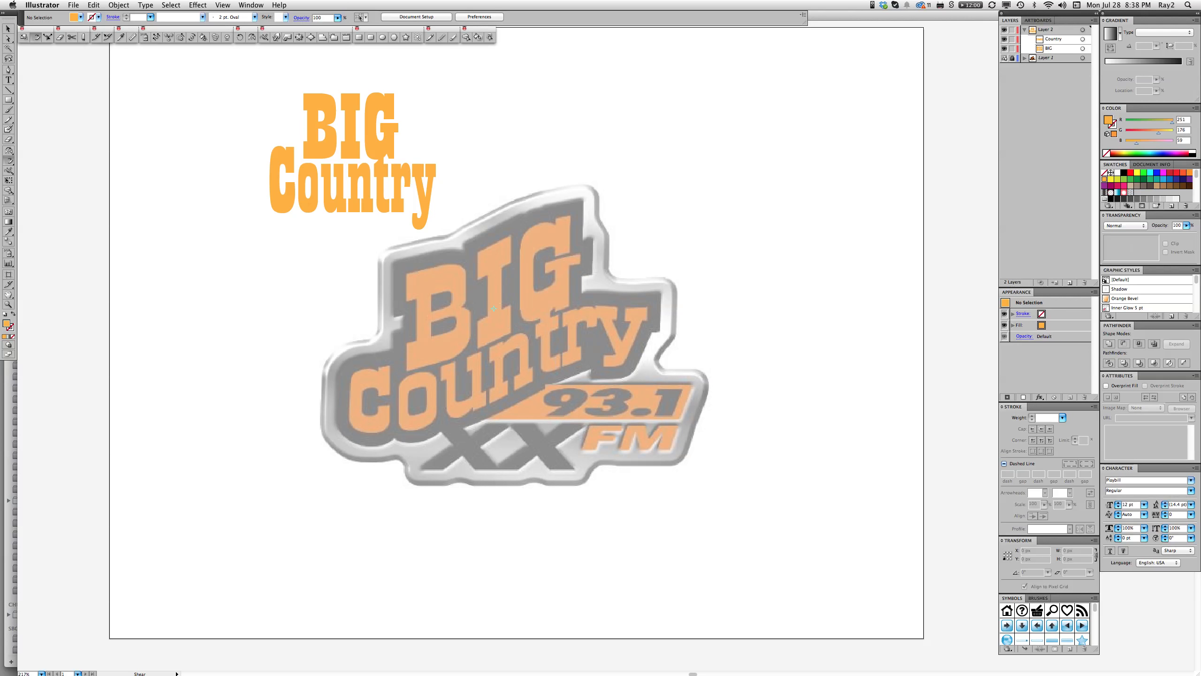
Select the separate BIG and Country text objects together
key("t")
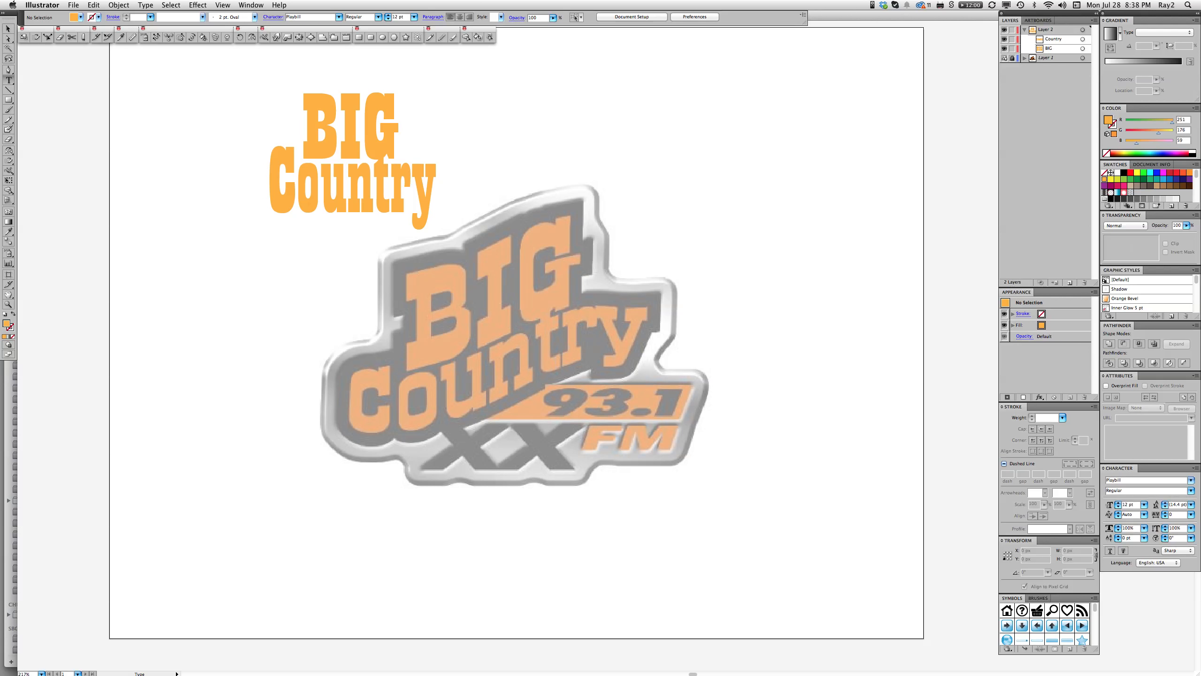
left_click_drag(297, 137, 427, 138)
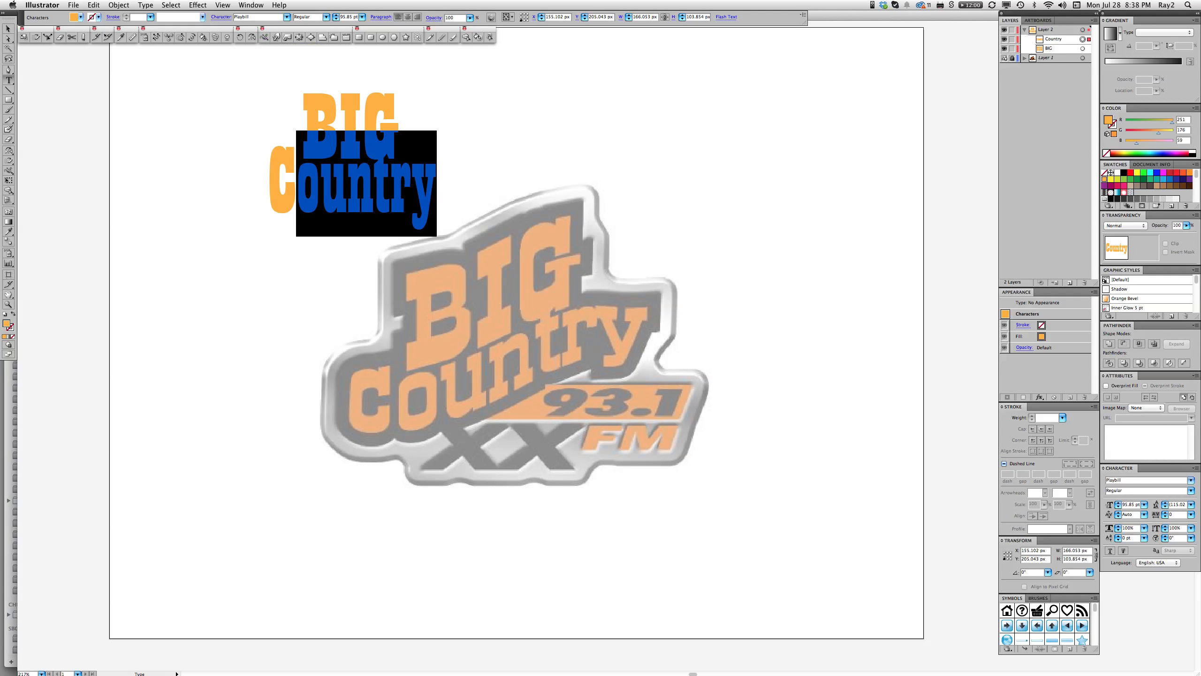
left_click(188, 108, "super")
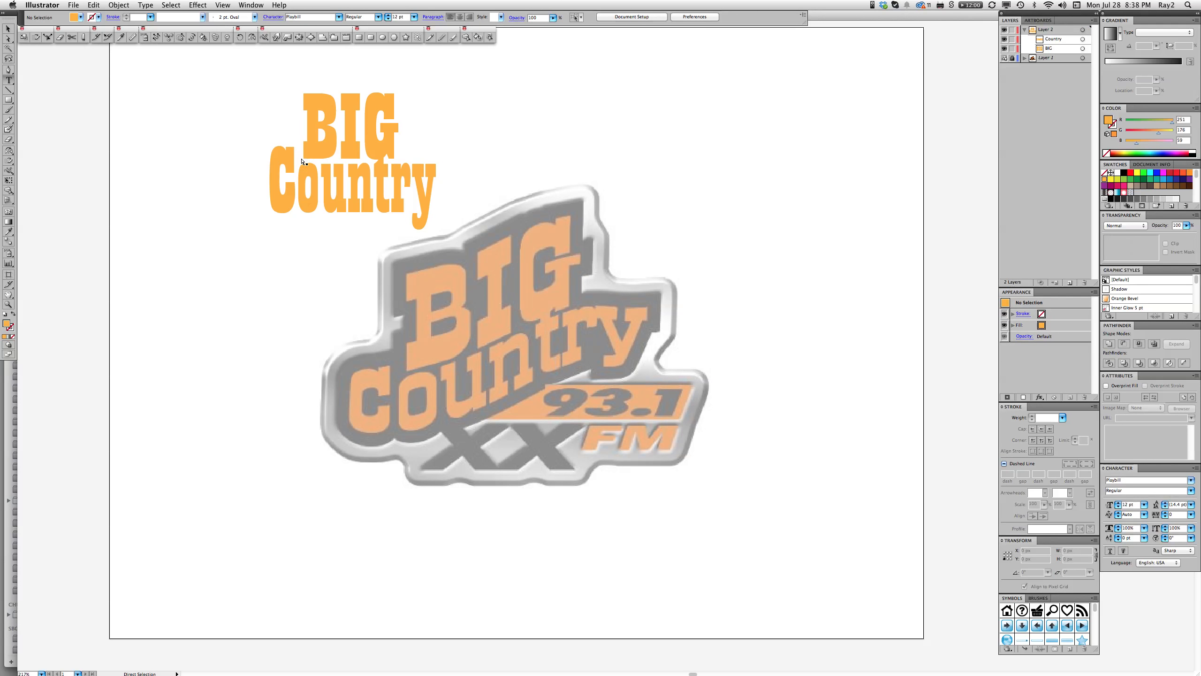
left_click(305, 163, "super")
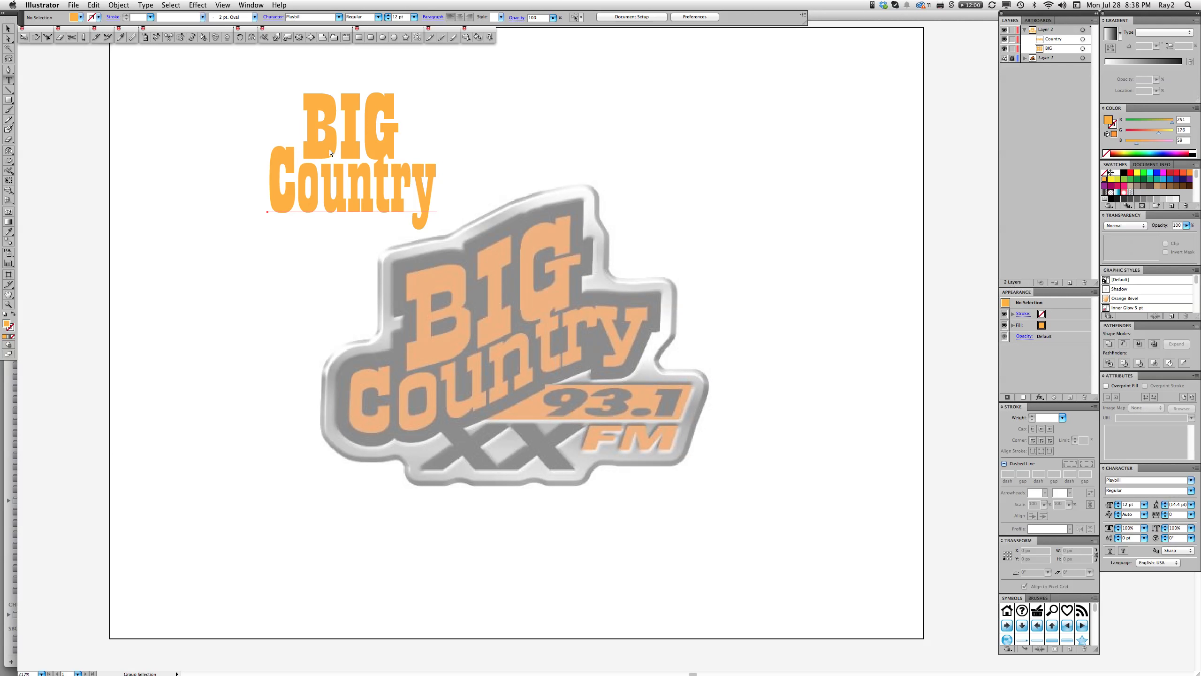
left_click(322, 108, "shift+super")
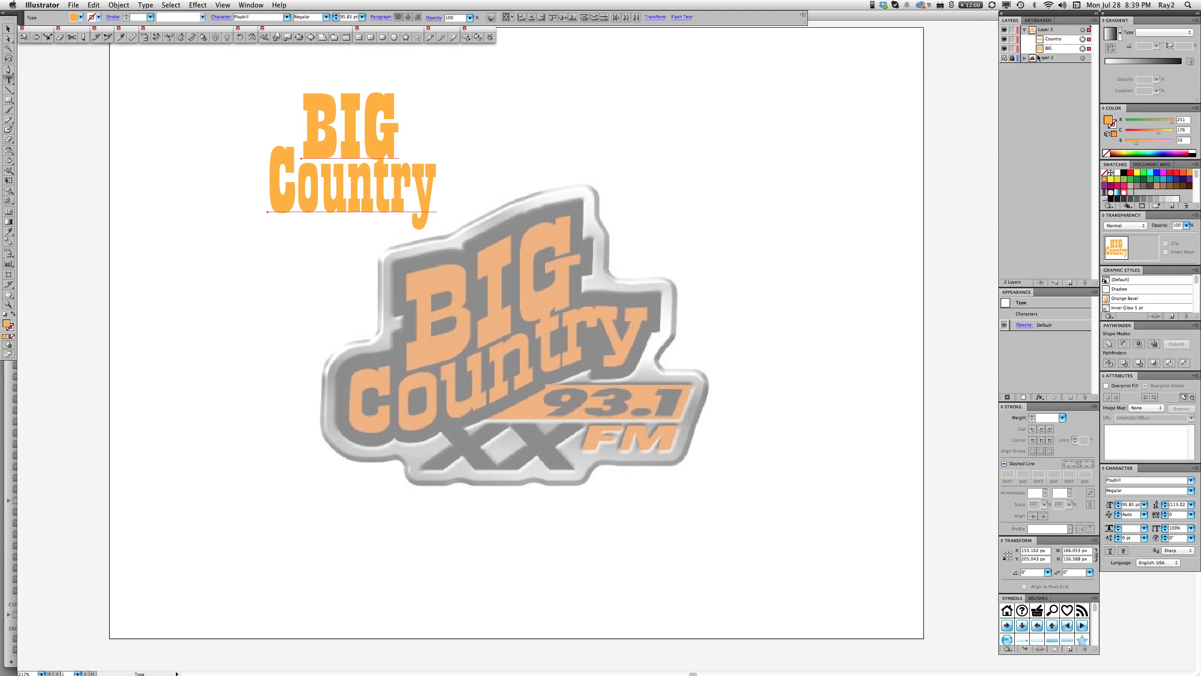
Check the template and image-dimming options of Layer 1
left_click(1063, 58)
double_click(1065, 57)
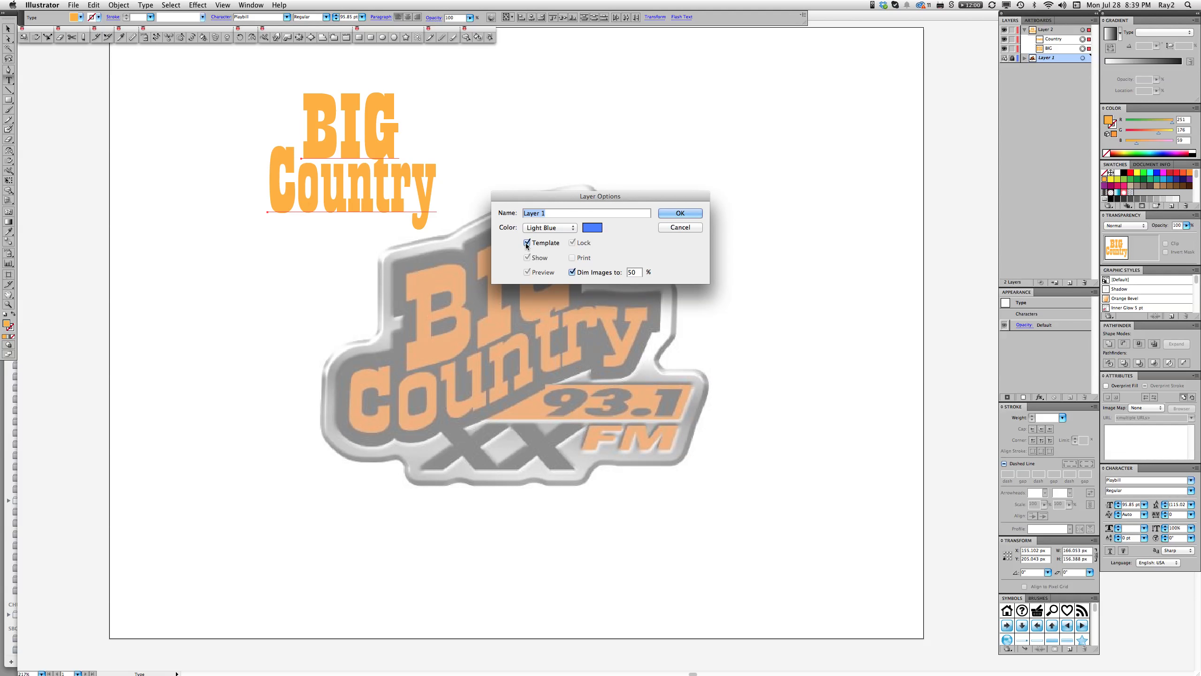
left_click(683, 214)
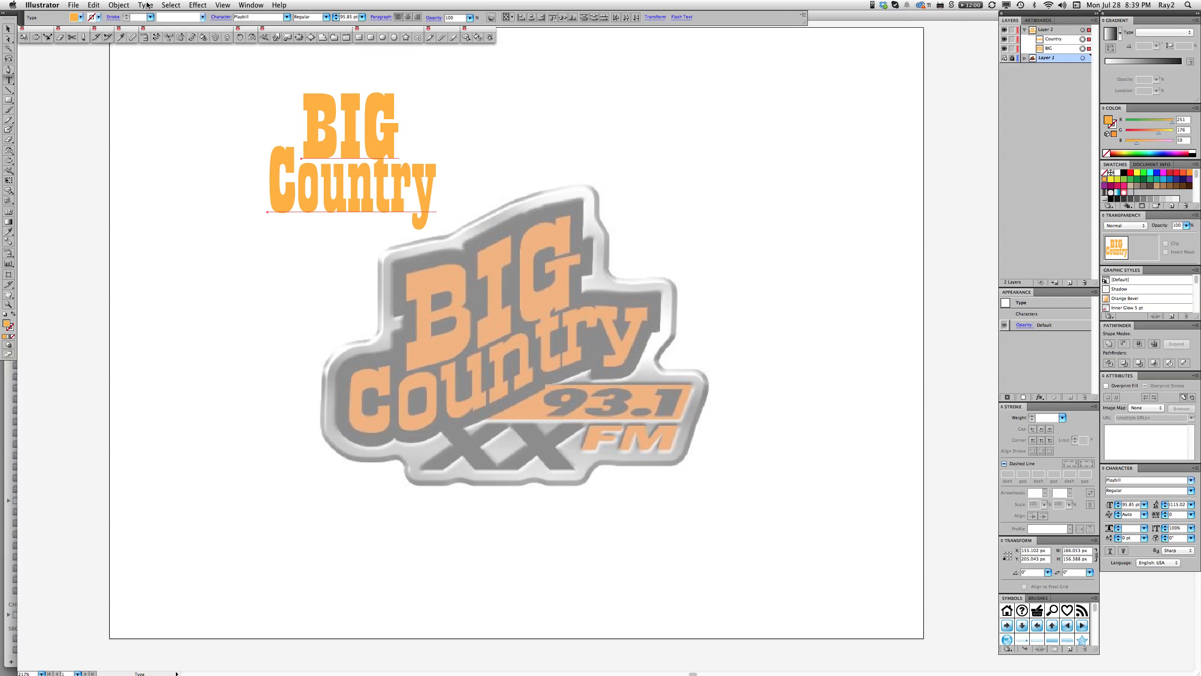
Make an envelope mesh with 1 row and 2 columns from the two texts and move it over the template logo
left_click(119, 6)
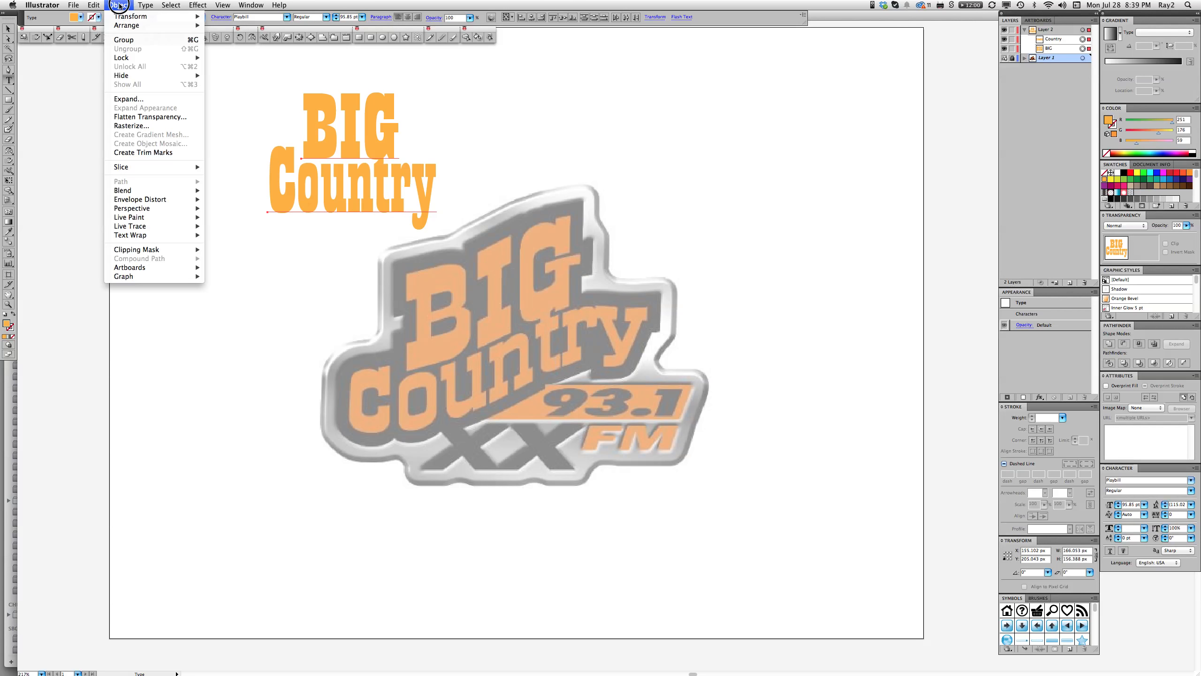
mouse_move(140, 202)
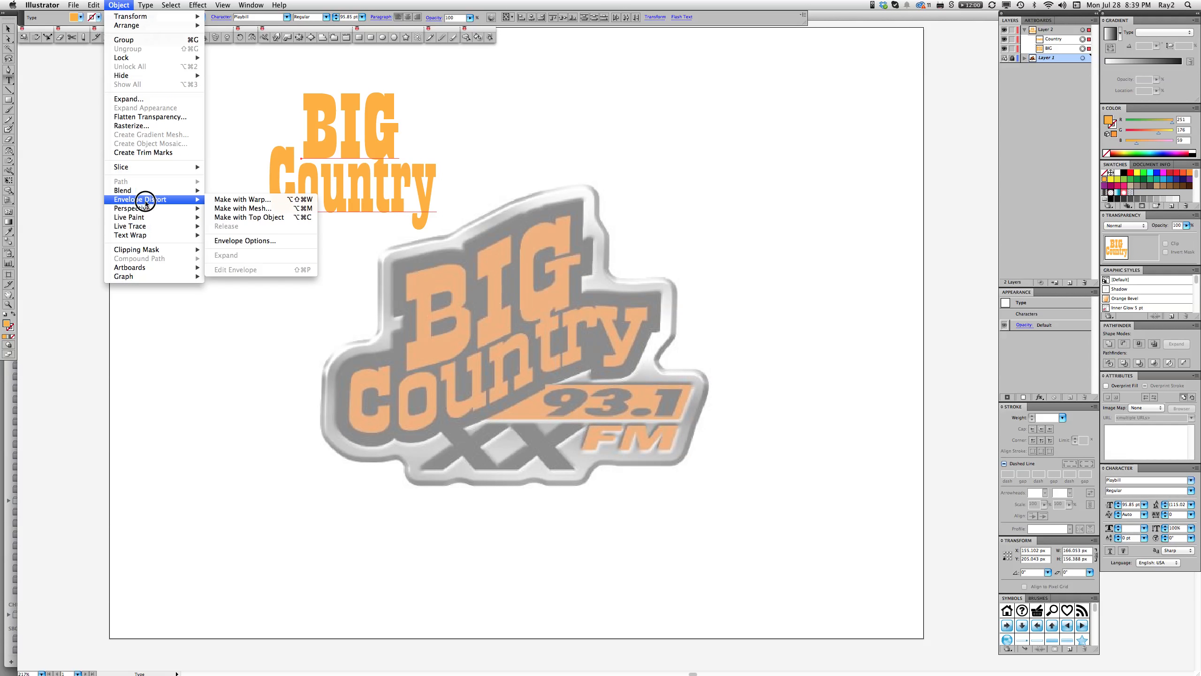
left_click(255, 211)
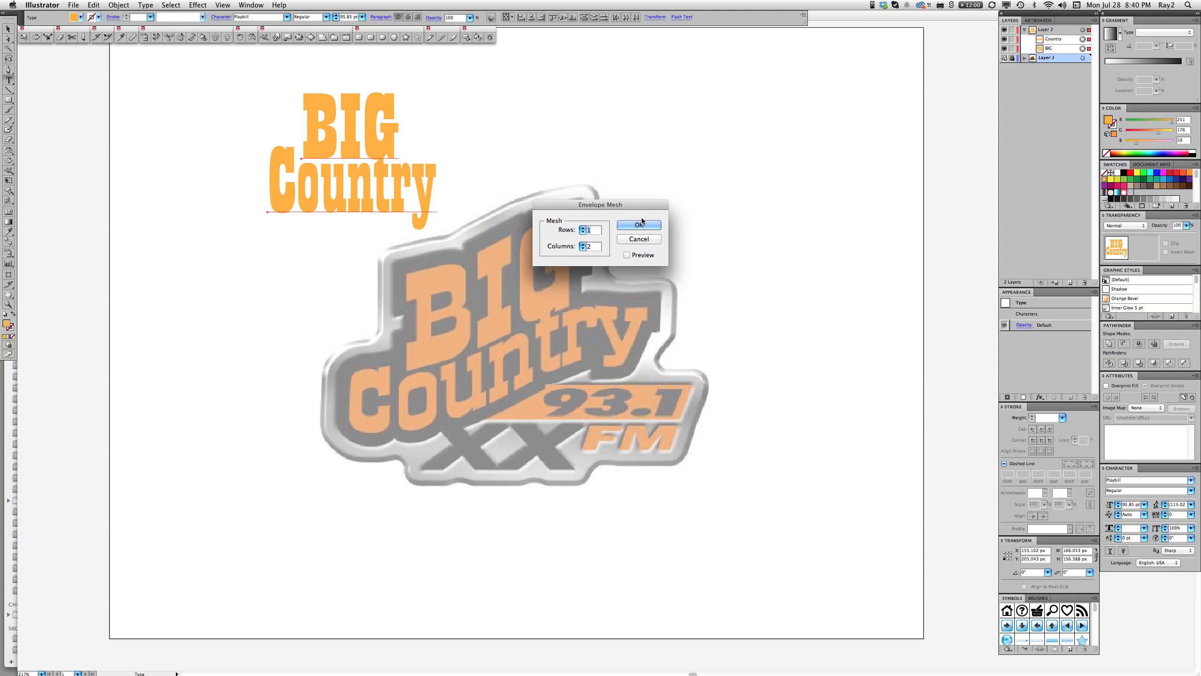
left_click(626, 255)
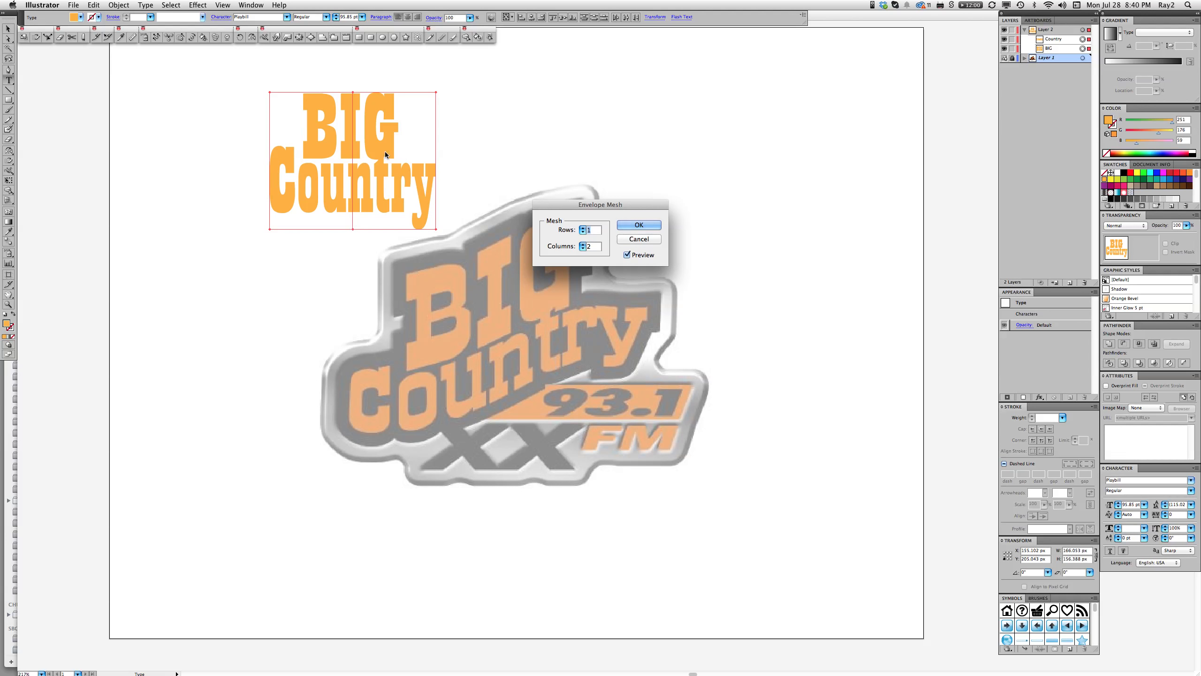
left_click(636, 227)
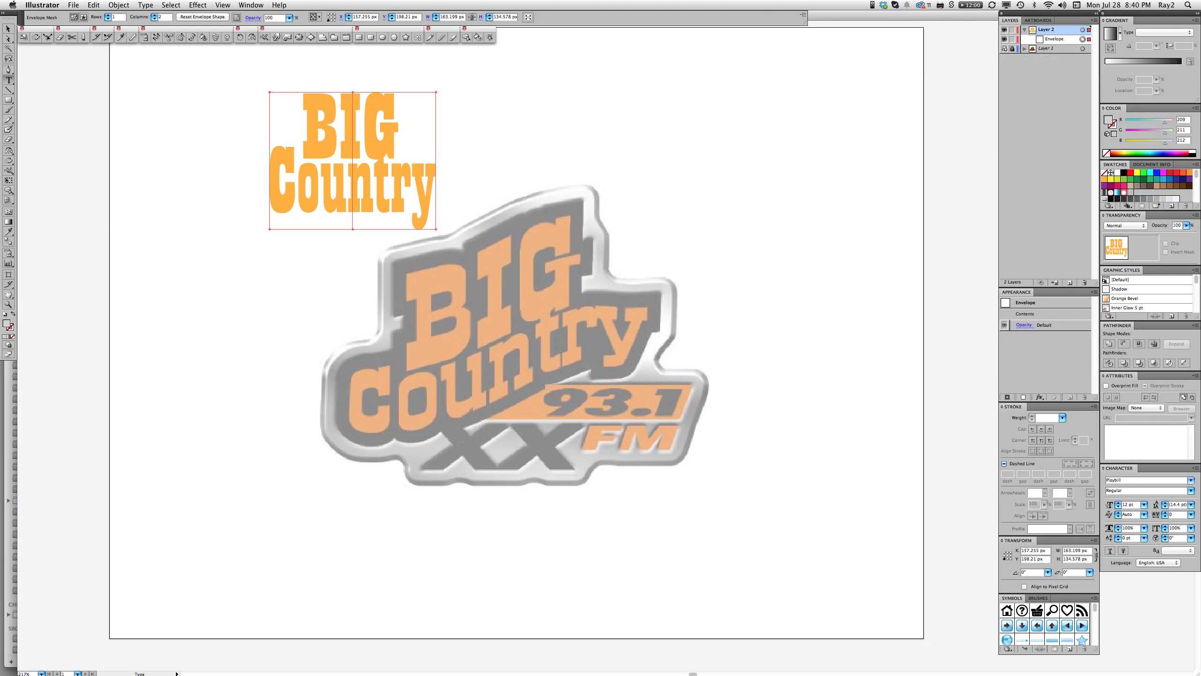
key("v")
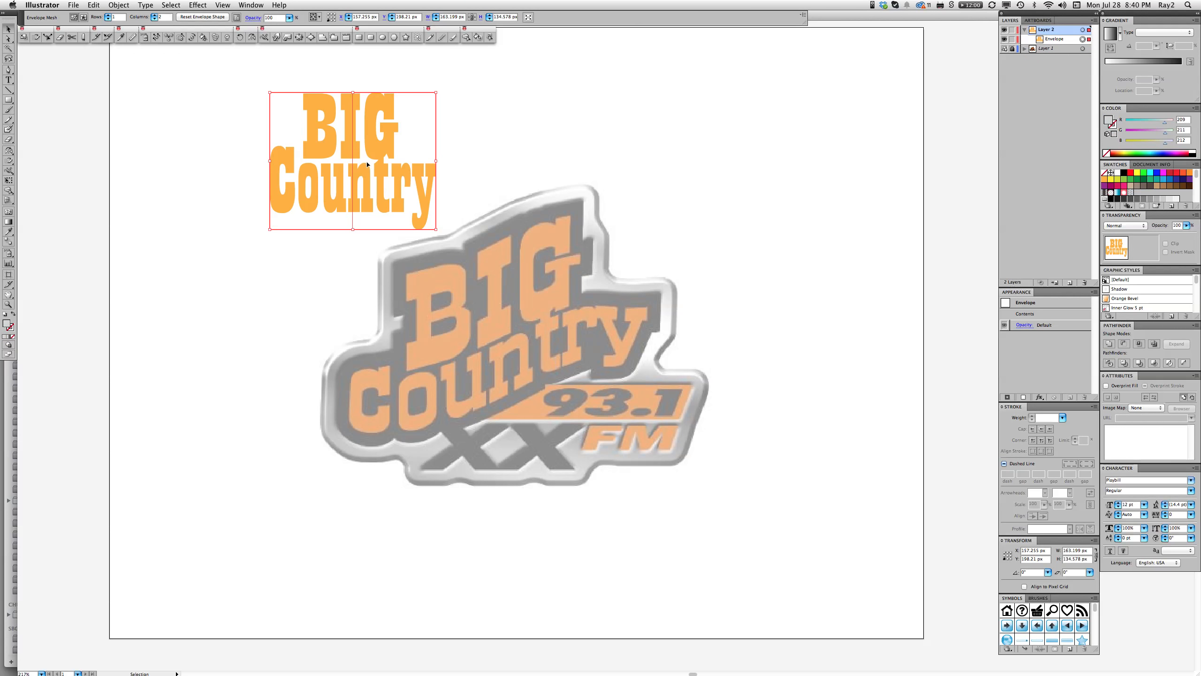
left_click_drag(372, 141, 514, 293)
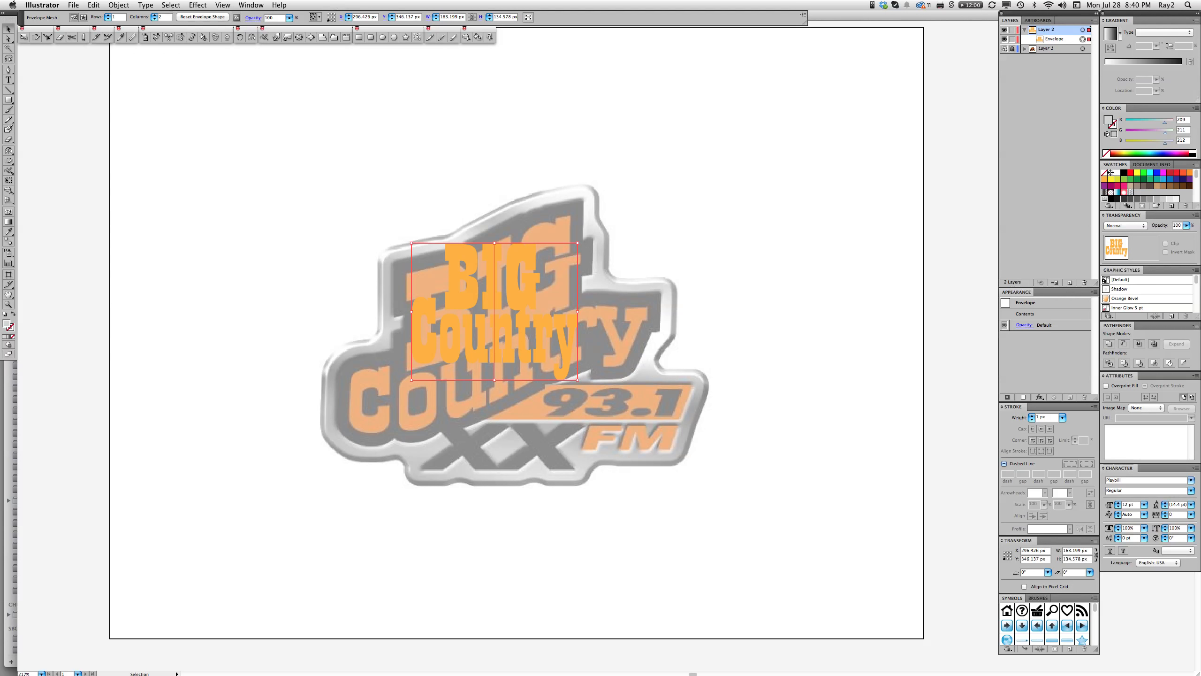
Edit the envelope's contents to recolor both the Country and BIG texts dark red, R=193 G=39 B=45
left_click(120, 5)
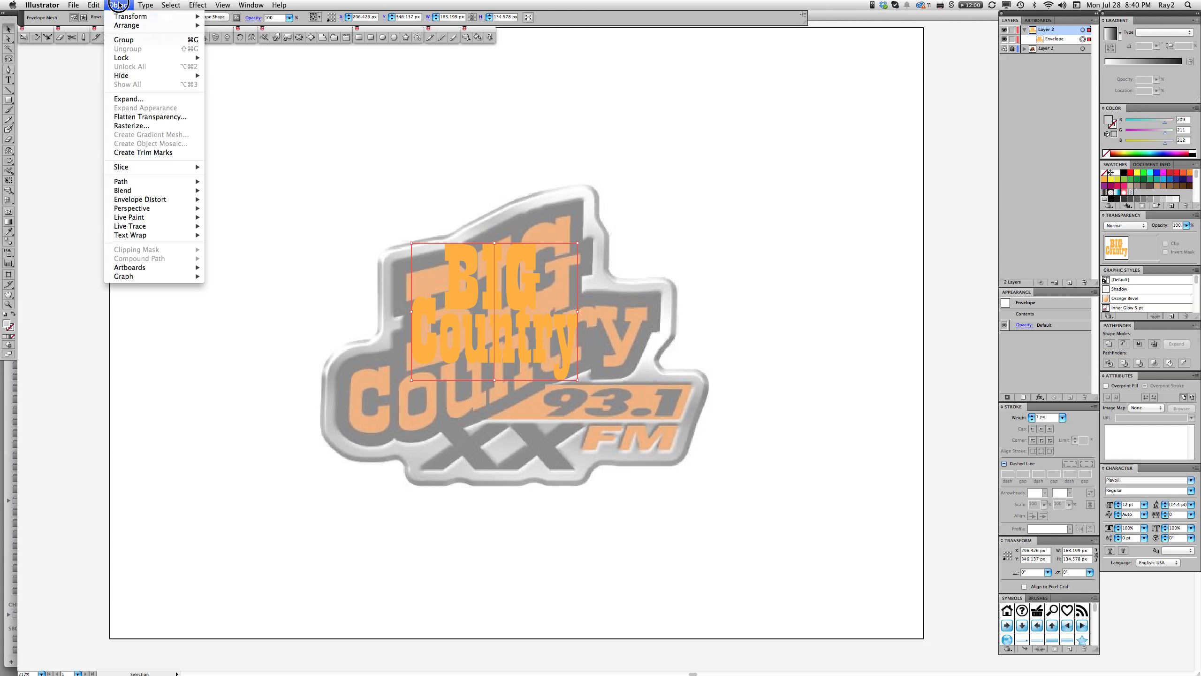
mouse_move(129, 184)
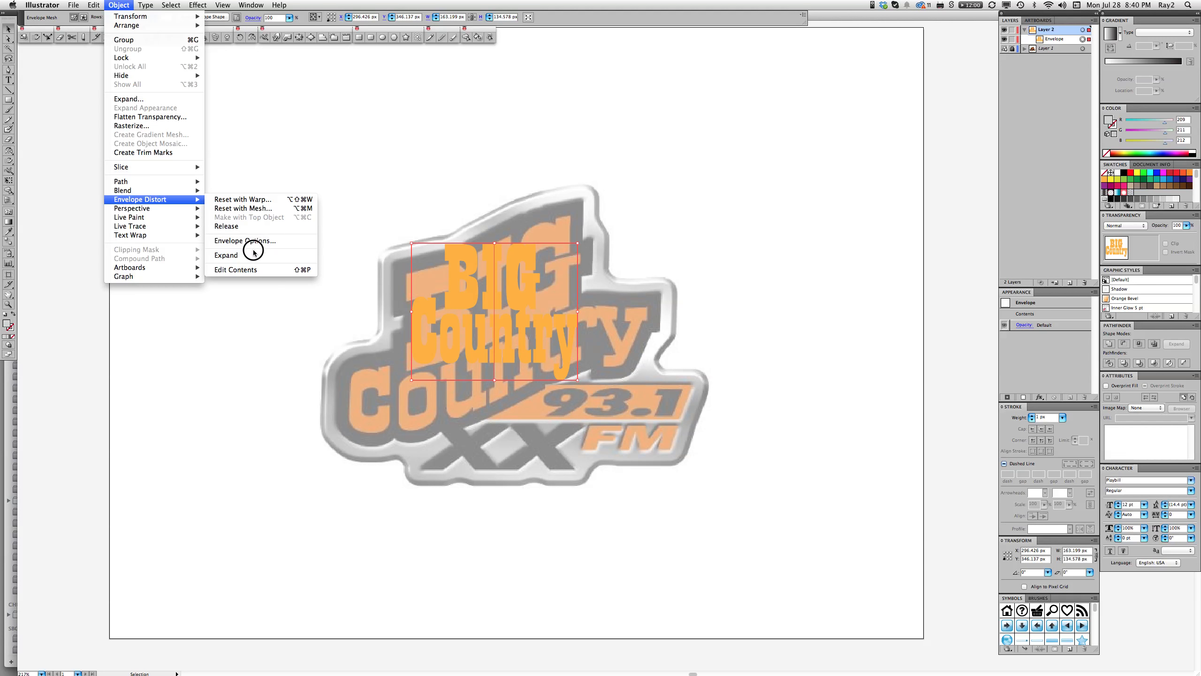
left_click(246, 270)
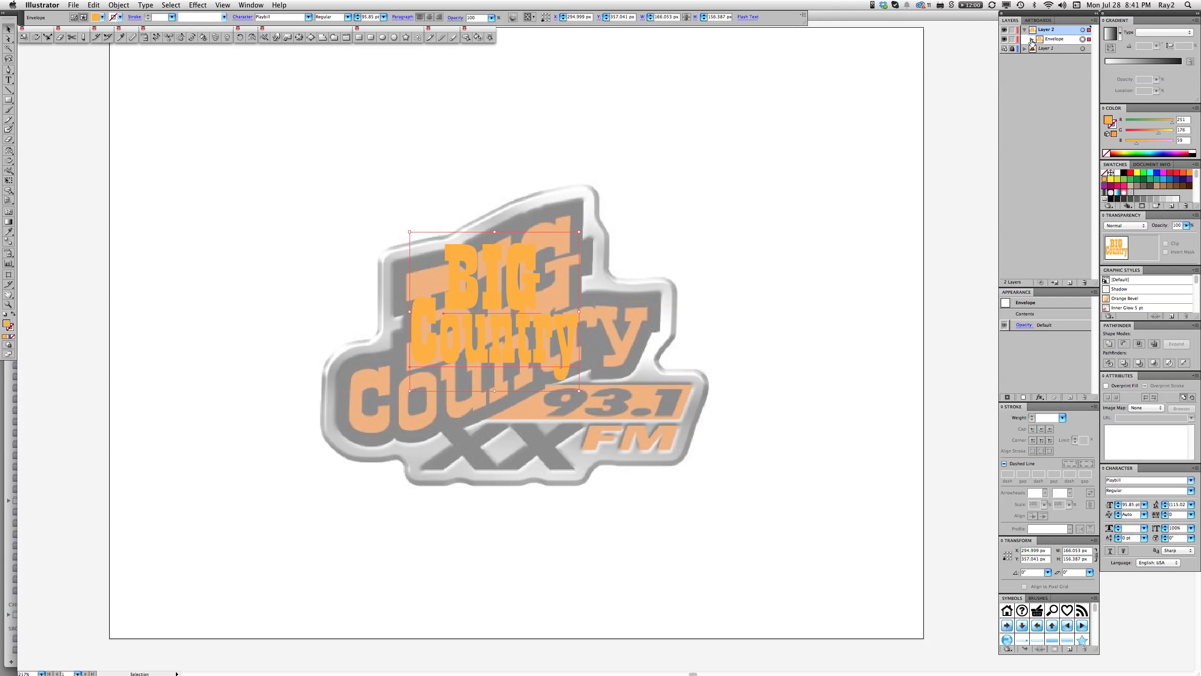
left_click(1032, 40)
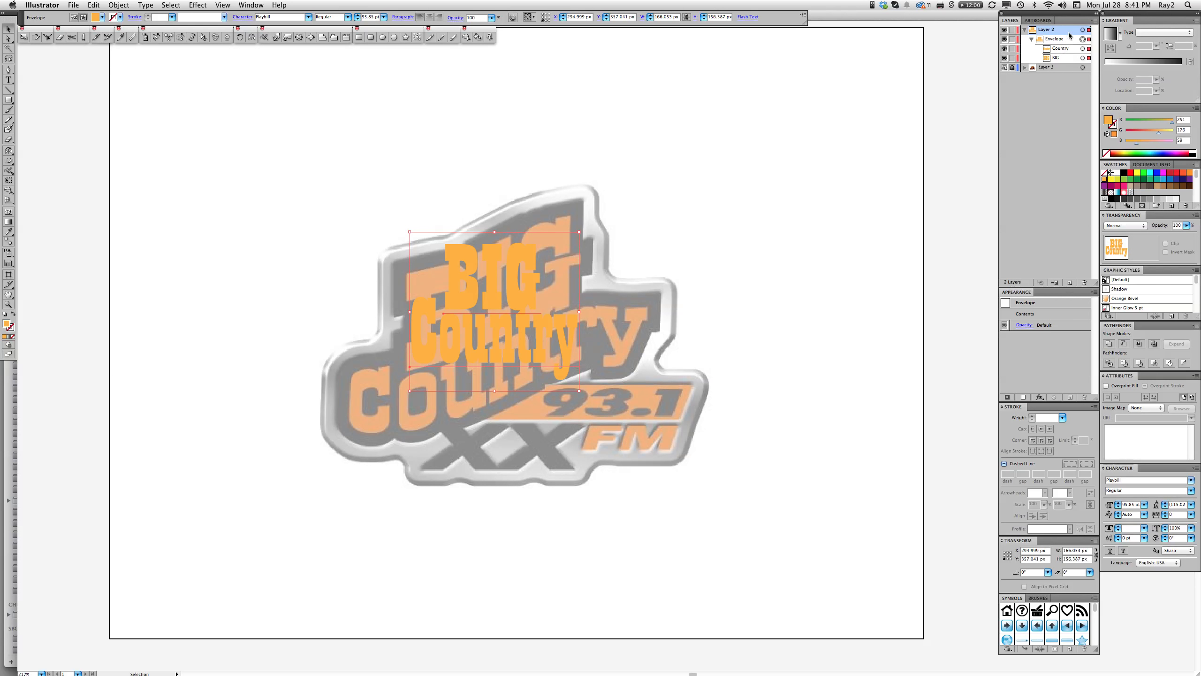
left_click(1083, 48)
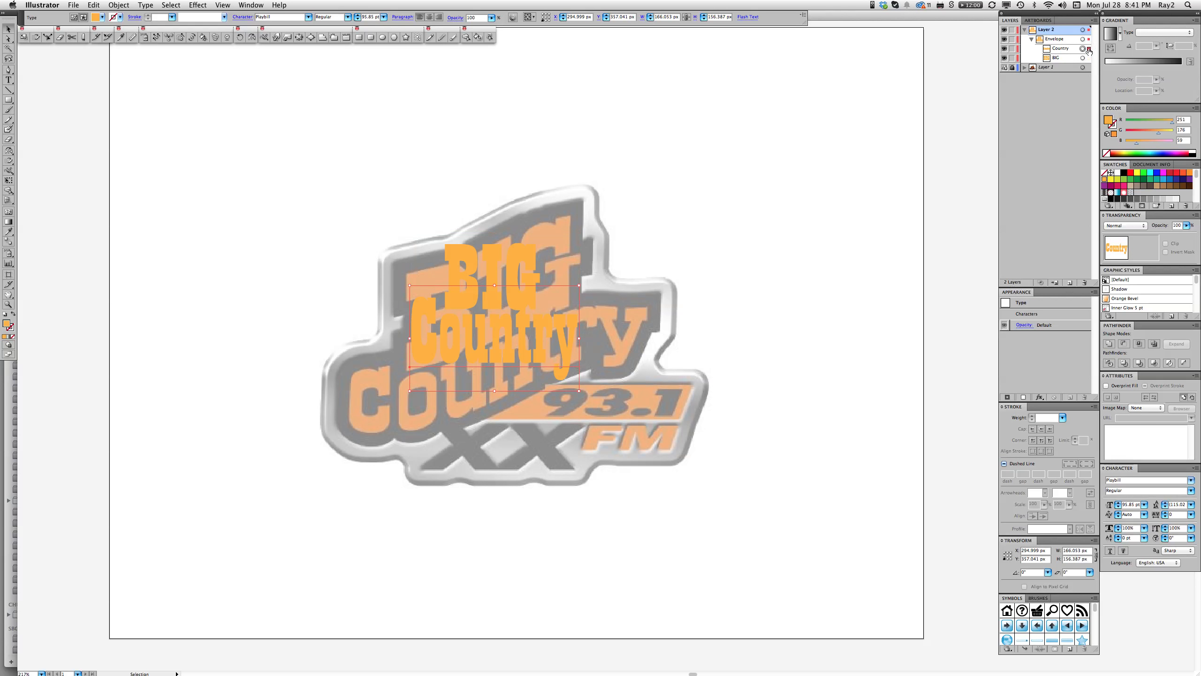
left_click(1083, 58)
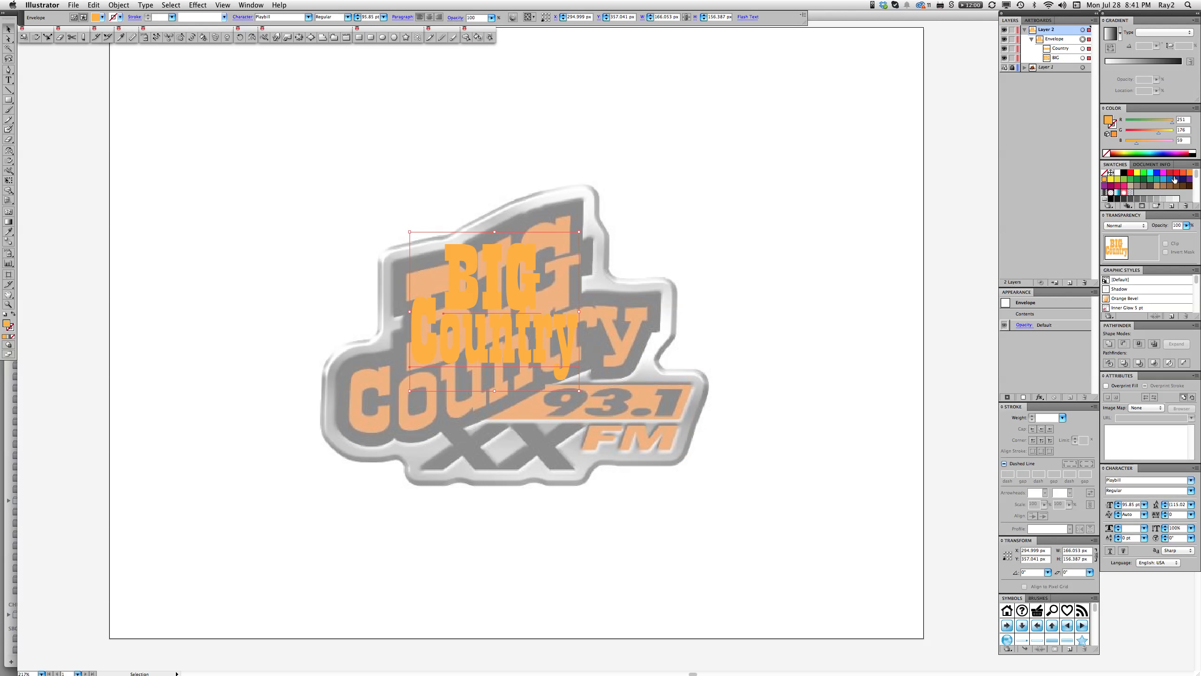
left_click(1131, 175)
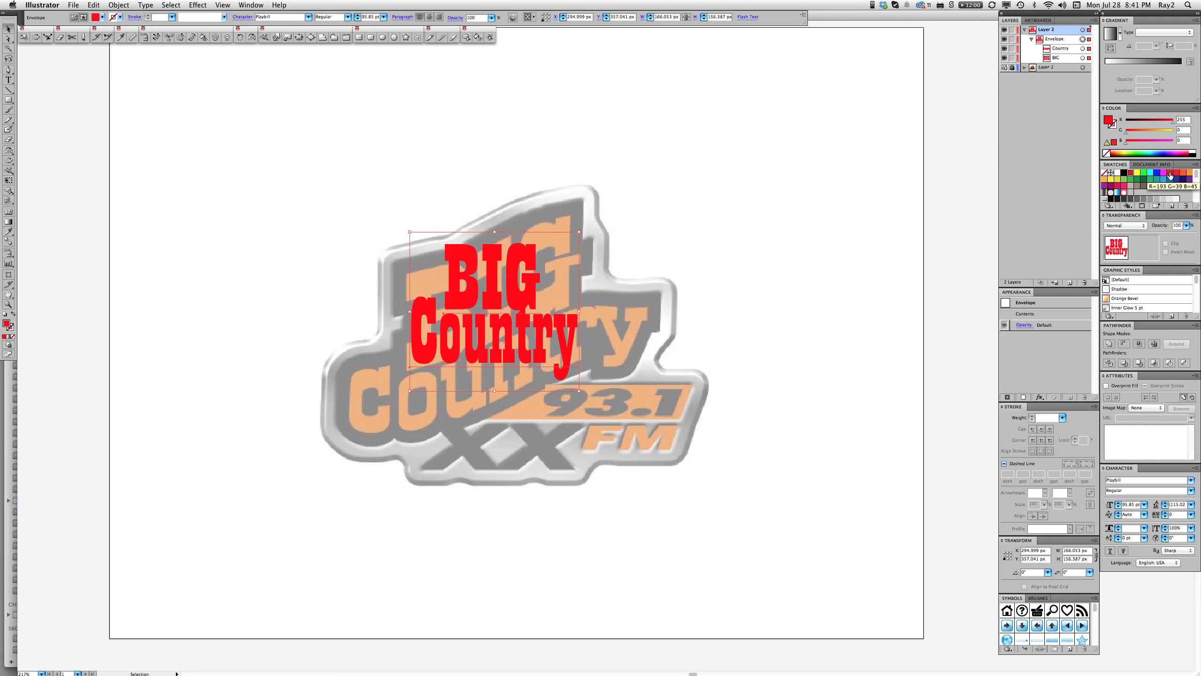
left_click(1169, 178)
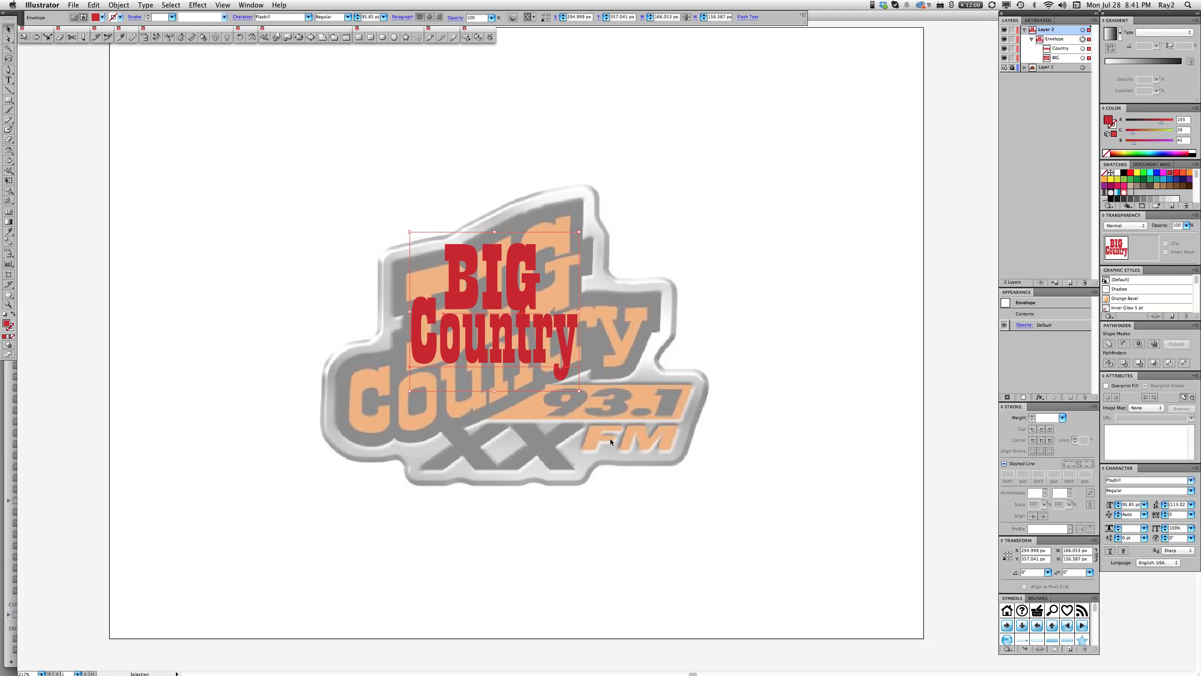
key("super")
key("super+shift+v")
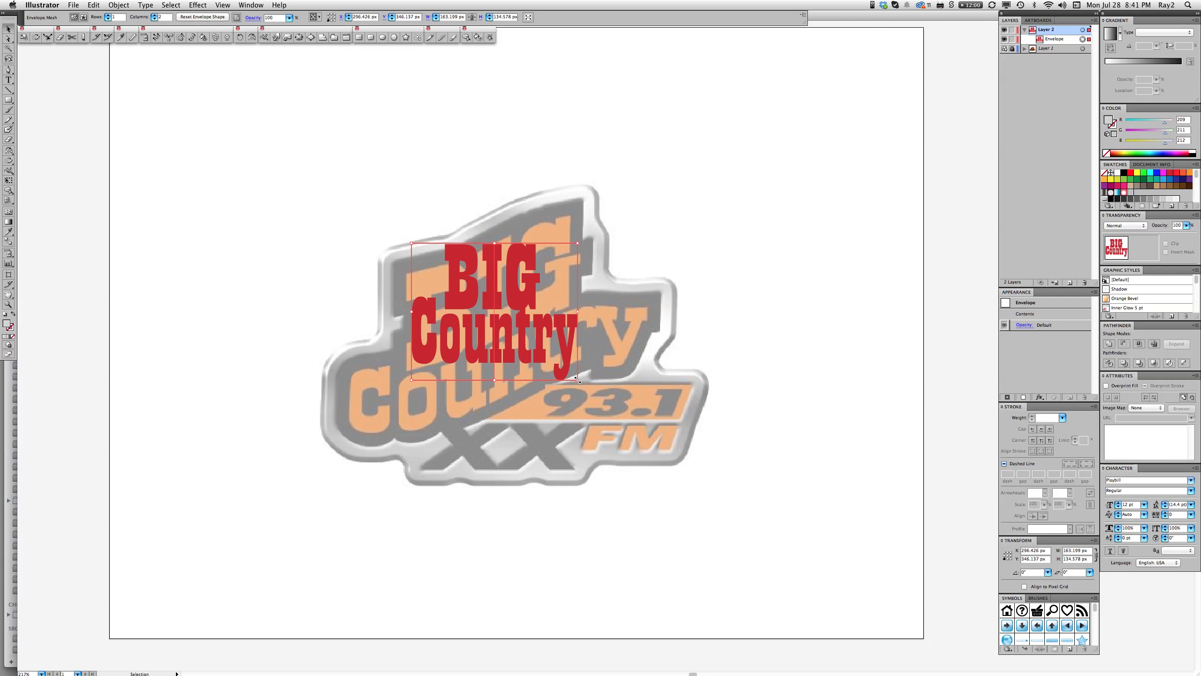
Scale the envelope lettering with Free Transform to about 294 px wide and 176 px high, matching the template lettering
left_click_drag(577, 379, 607, 402)
key("super+z")
left_click(8, 182)
left_click_drag(577, 379, 661, 425)
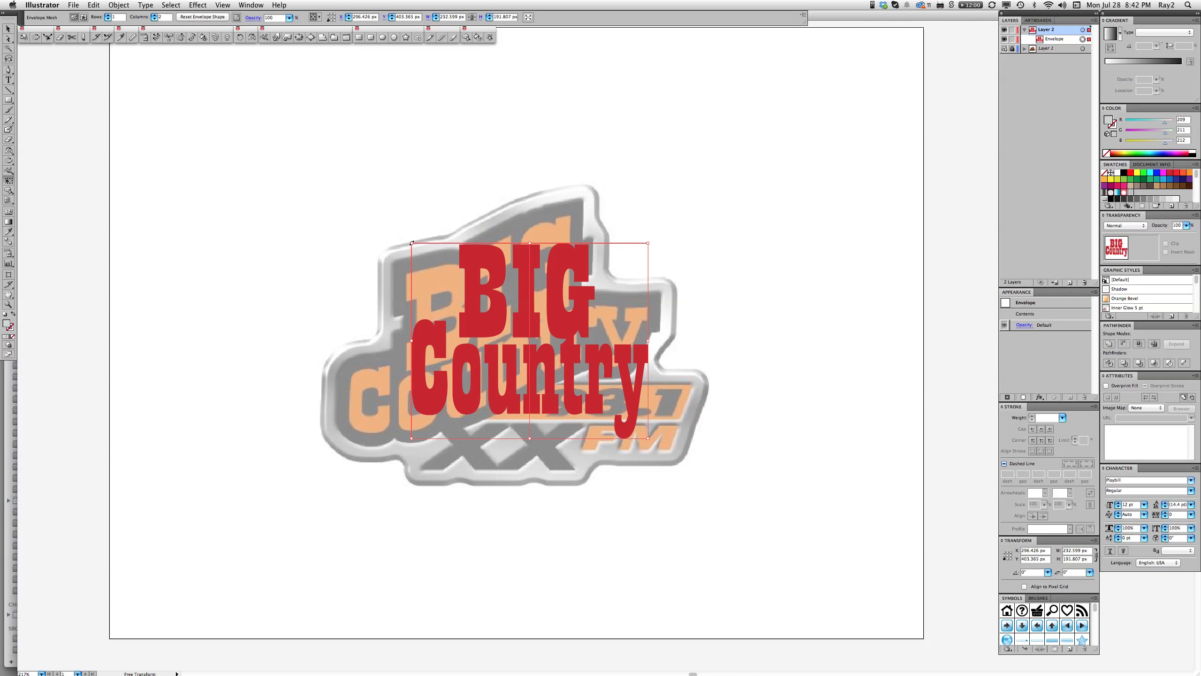
left_click_drag(412, 242, 348, 192)
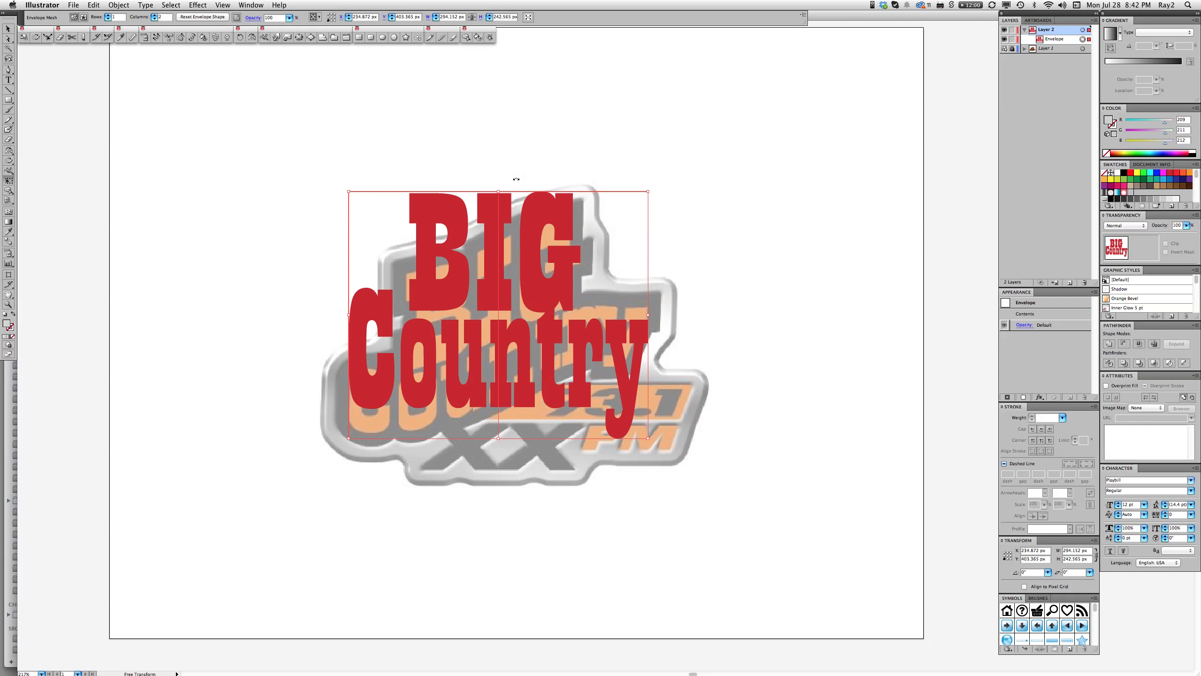
left_click_drag(496, 192, 499, 243)
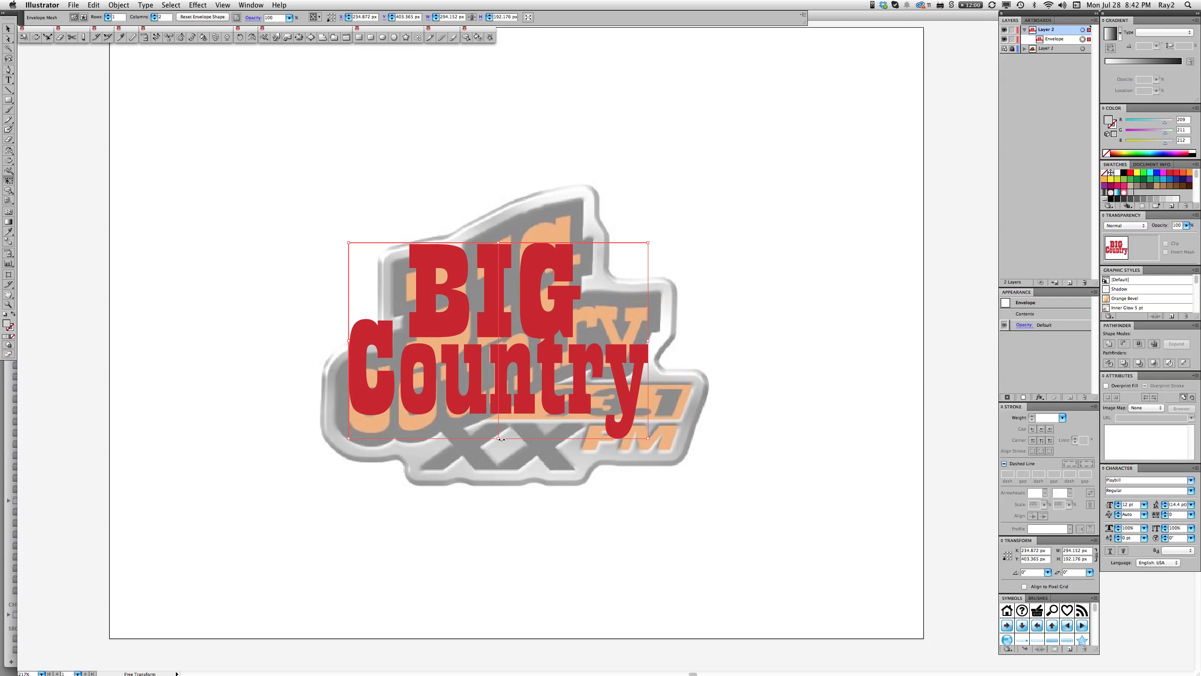
mouse_move(500, 439)
left_mouse_down()
mouse_move(502, 401)
mouse_move(499, 421)
left_mouse_up()
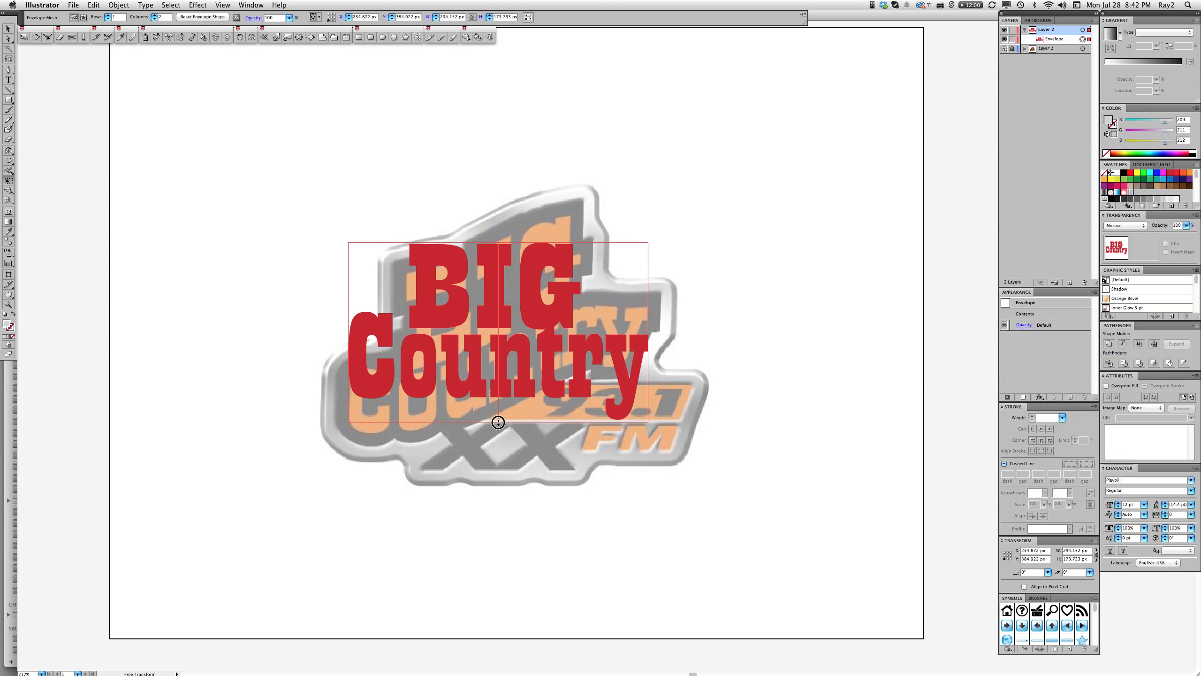
left_click_drag(498, 422, 499, 424)
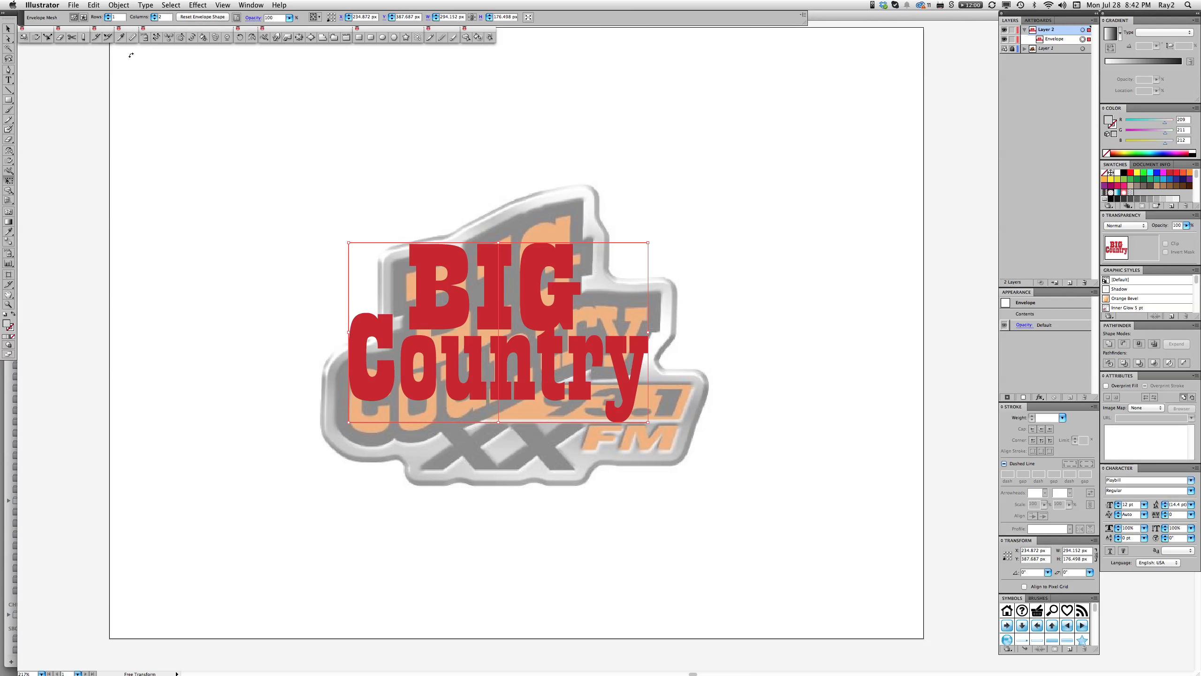
Shear the envelope lettering vertically so it slants upward along the template's BIG Country lettering
left_click(37, 38)
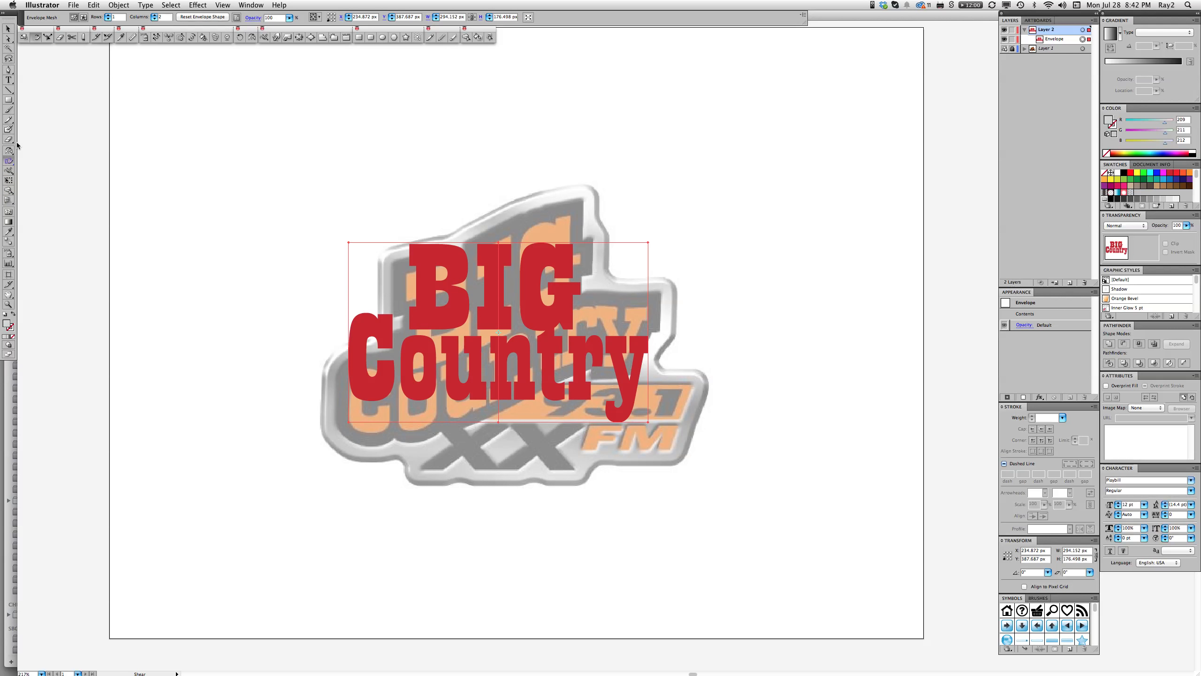
left_click(9, 162)
left_click(9, 162)
left_click_drag(759, 332, 751, 232)
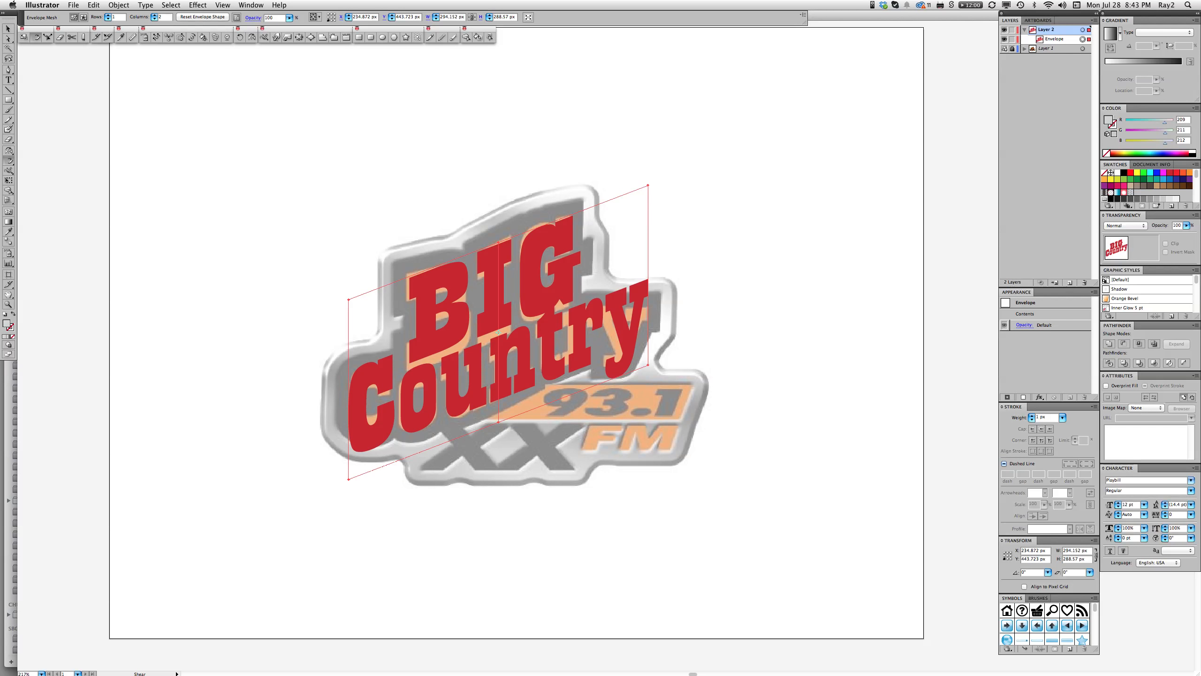
Select the mesh points on the envelope's right edge and set Layer 2's color to Green
key("v")
left_click_drag(704, 148, 617, 422)
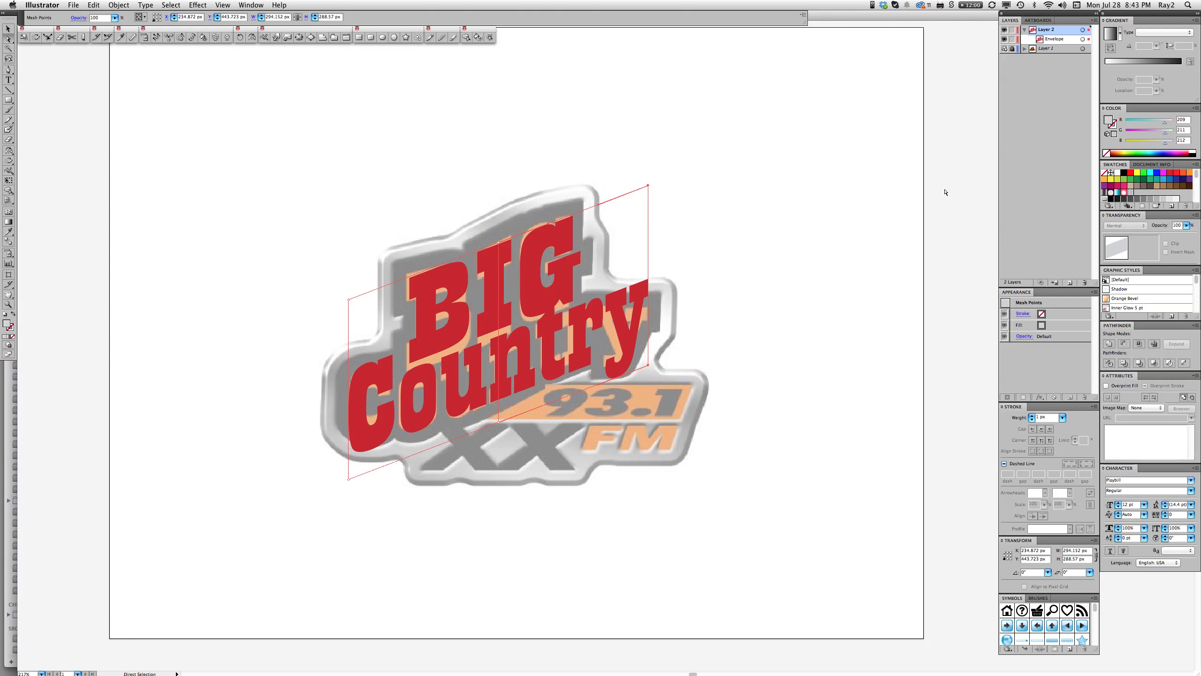
double_click(1065, 29)
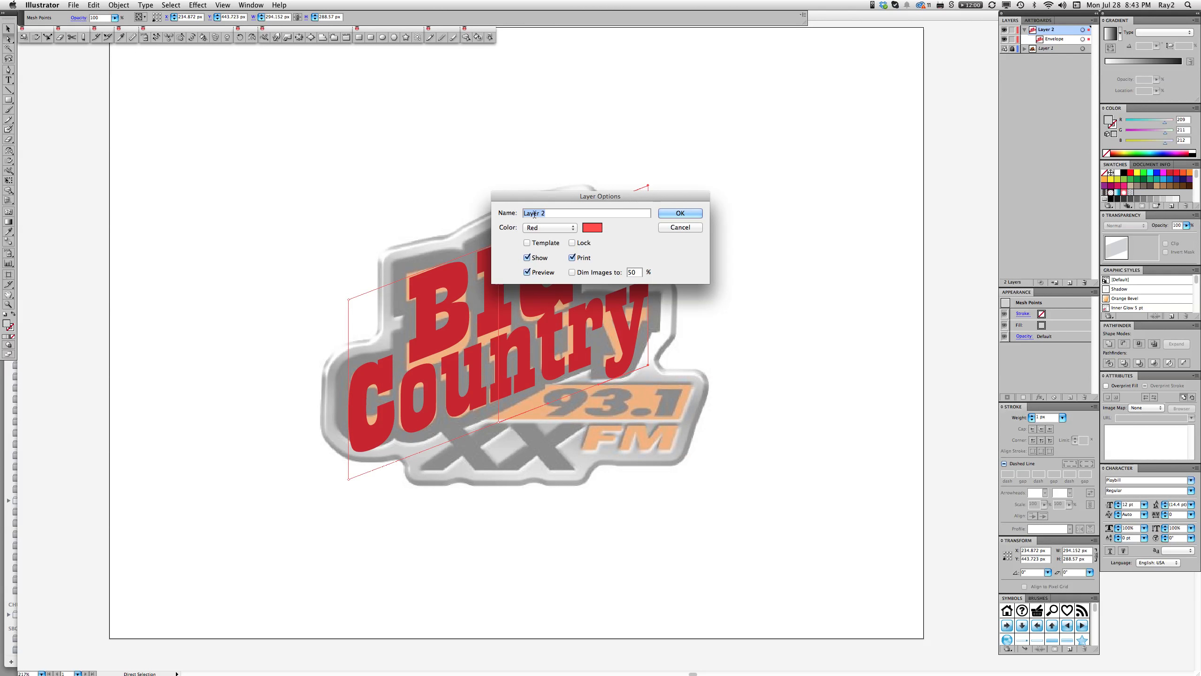
left_click(539, 229)
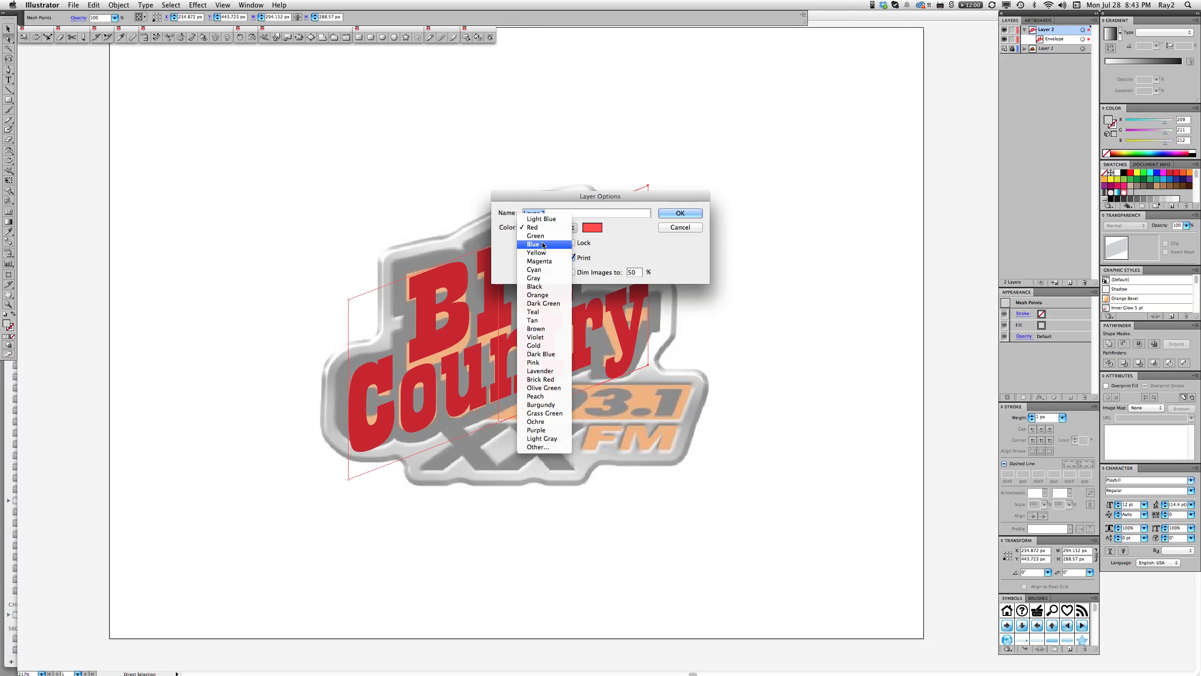
left_click(543, 236)
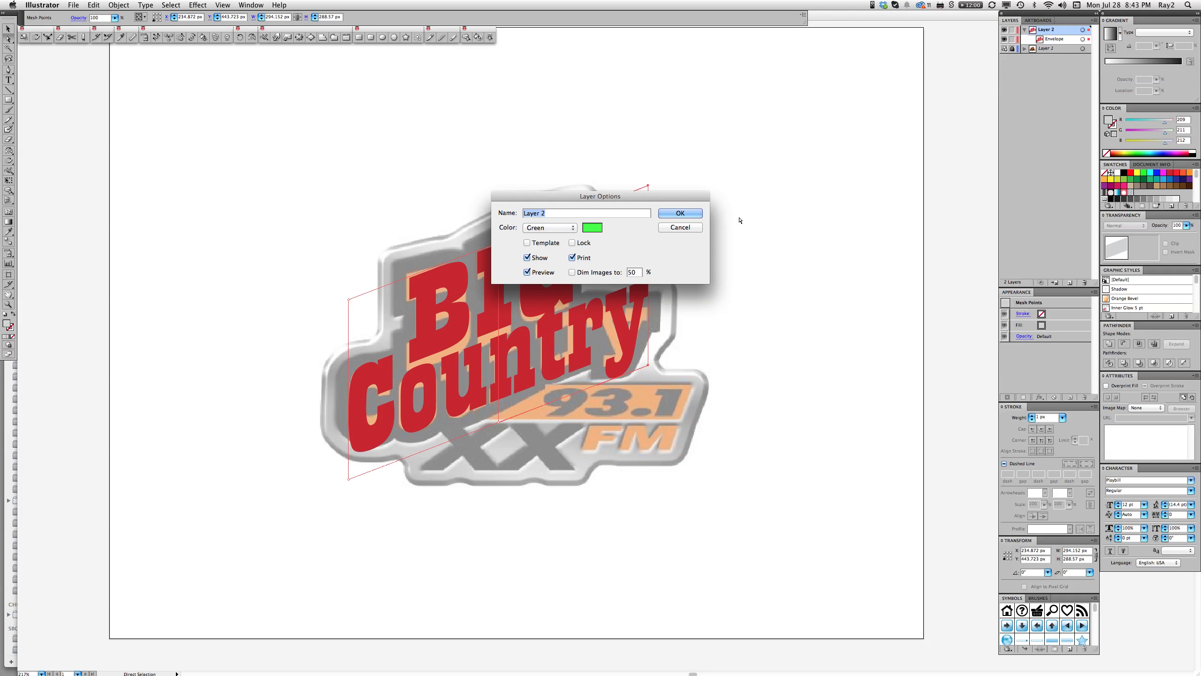
left_click(668, 214)
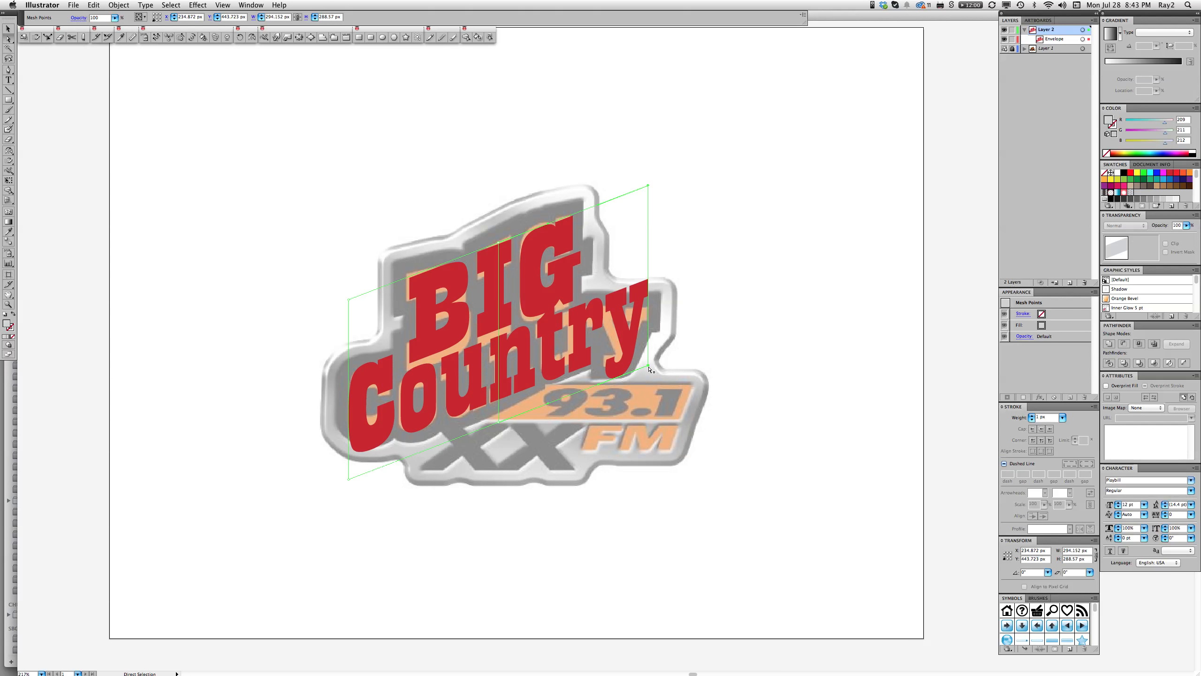
Shear the mesh points on the envelope's right edge to curve it, and nudge them down until the lettering fits the template
left_click(37, 41)
left_click_drag(852, 302, 856, 346)
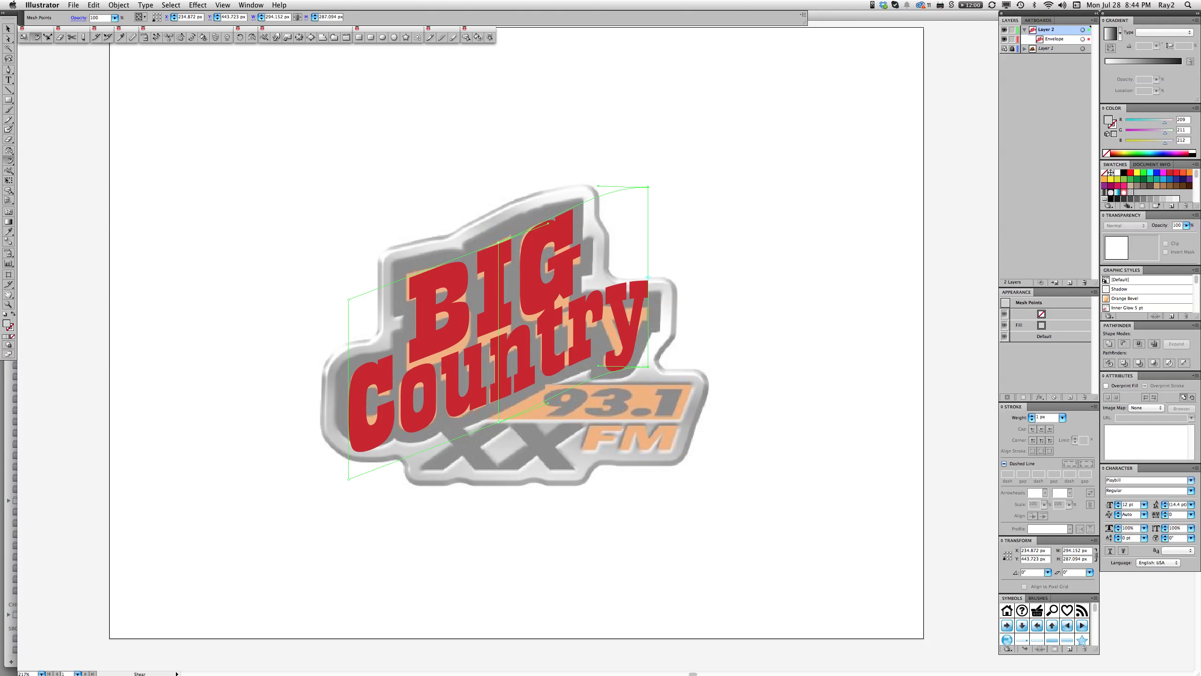
key("Down")
key("Down")
key("Down")
key("Down")
key("Down")
key("Down")
key("Down")
key("Down")
key("Down")
key("Down")
key("Down")
key("Down")
key("Down")
key("Down")
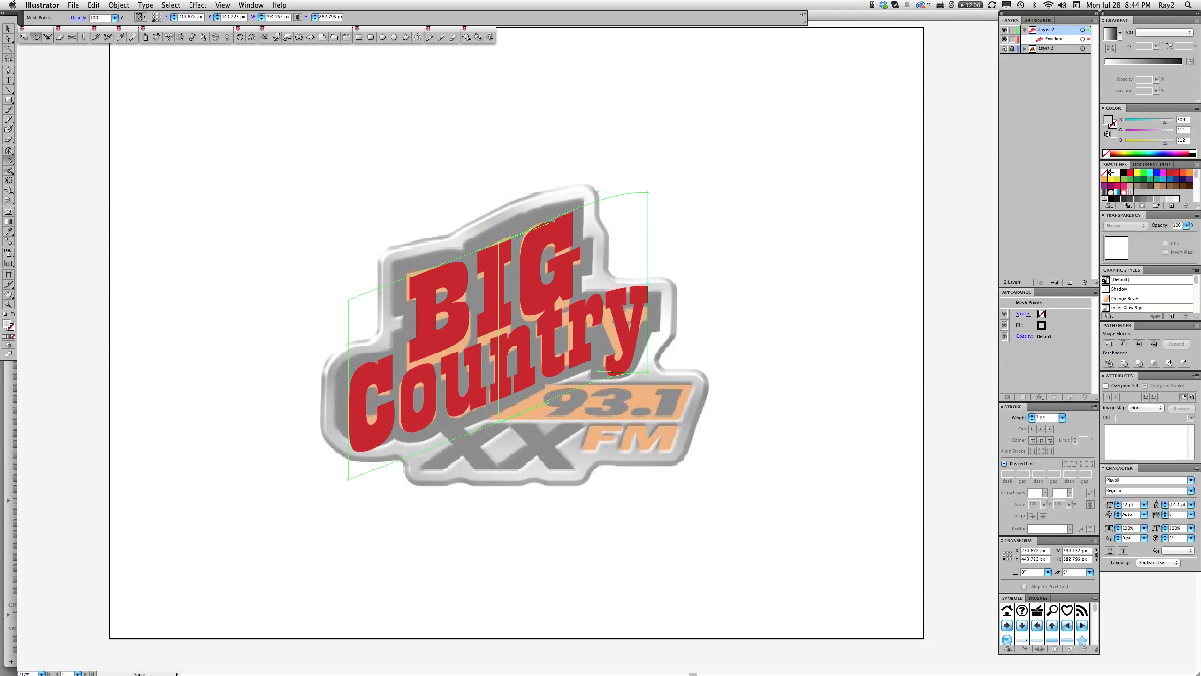
key("Down")
key("Down")
key("Down")
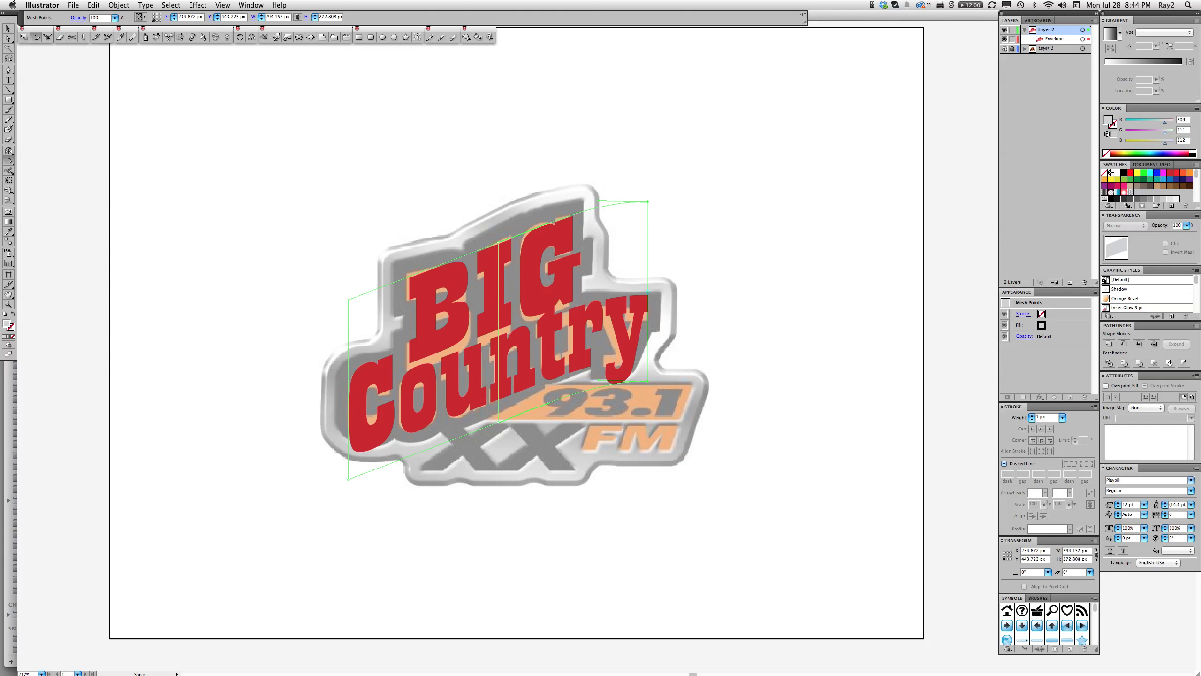
key("Down")
key("Down")
key("Down")
key("Down")
key("Down")
key("Down")
key("Down")
key("Down")
key("Down")
key("Down")
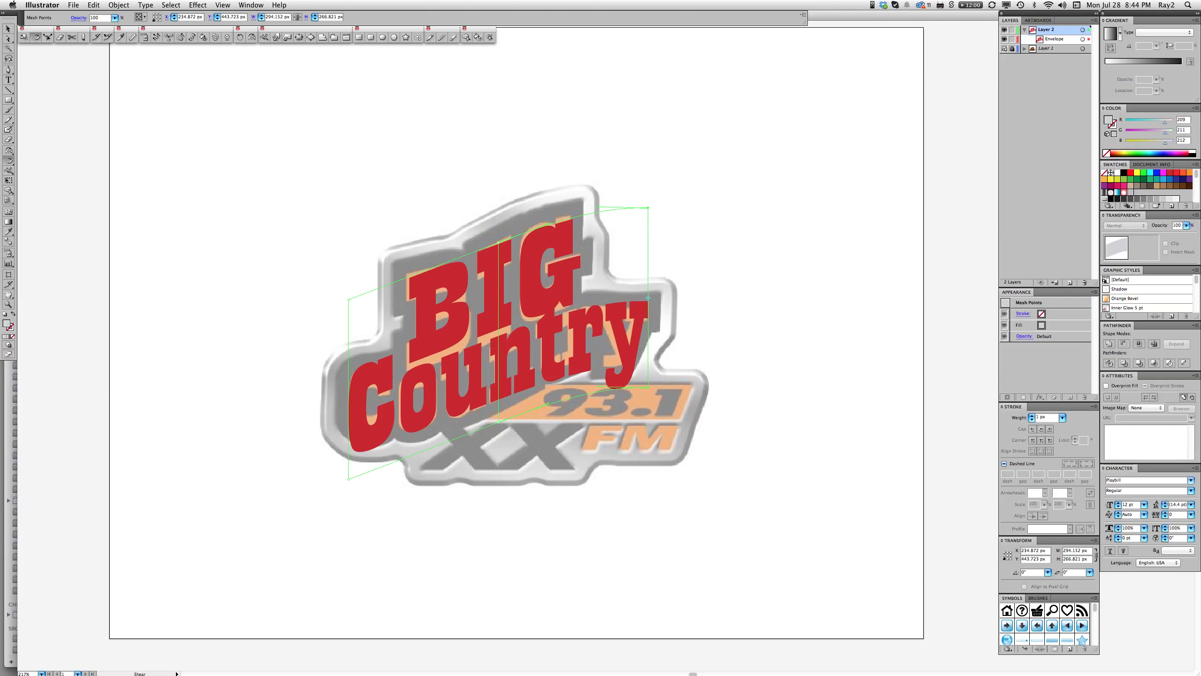
key("Up")
key("Up")
key("Up")
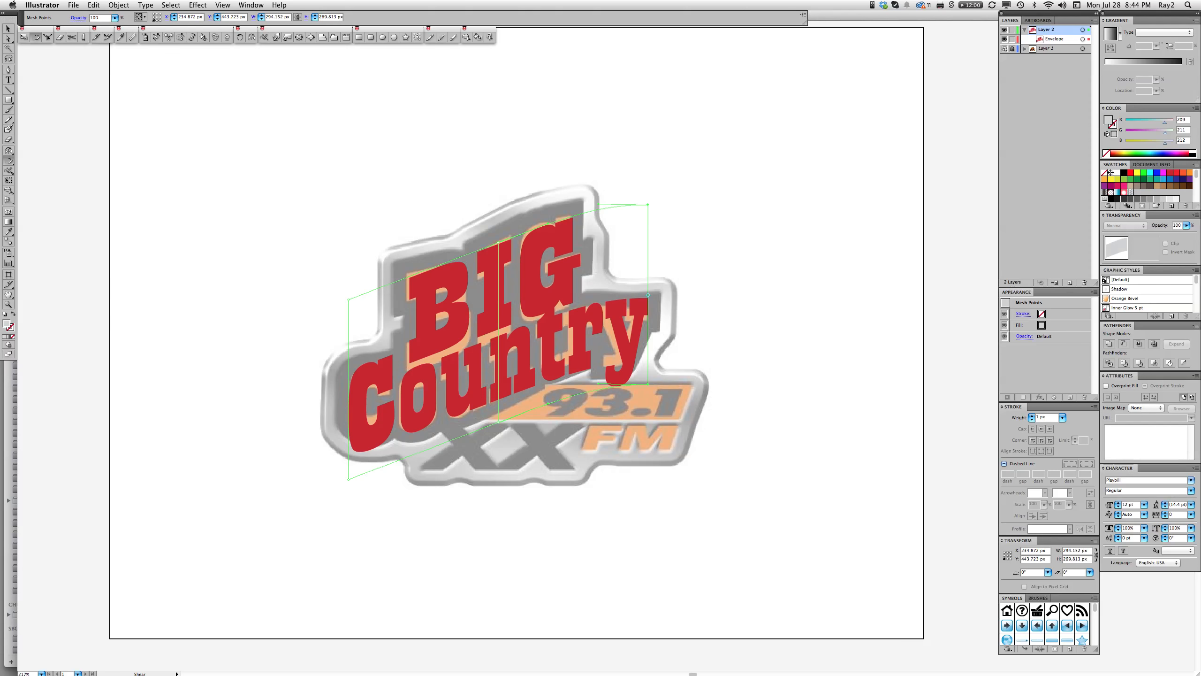
Shear the mesh points on the envelope's left edge to flatten the curve there, and nudge them up toward the template's C
left_click_drag(297, 272, 417, 530)
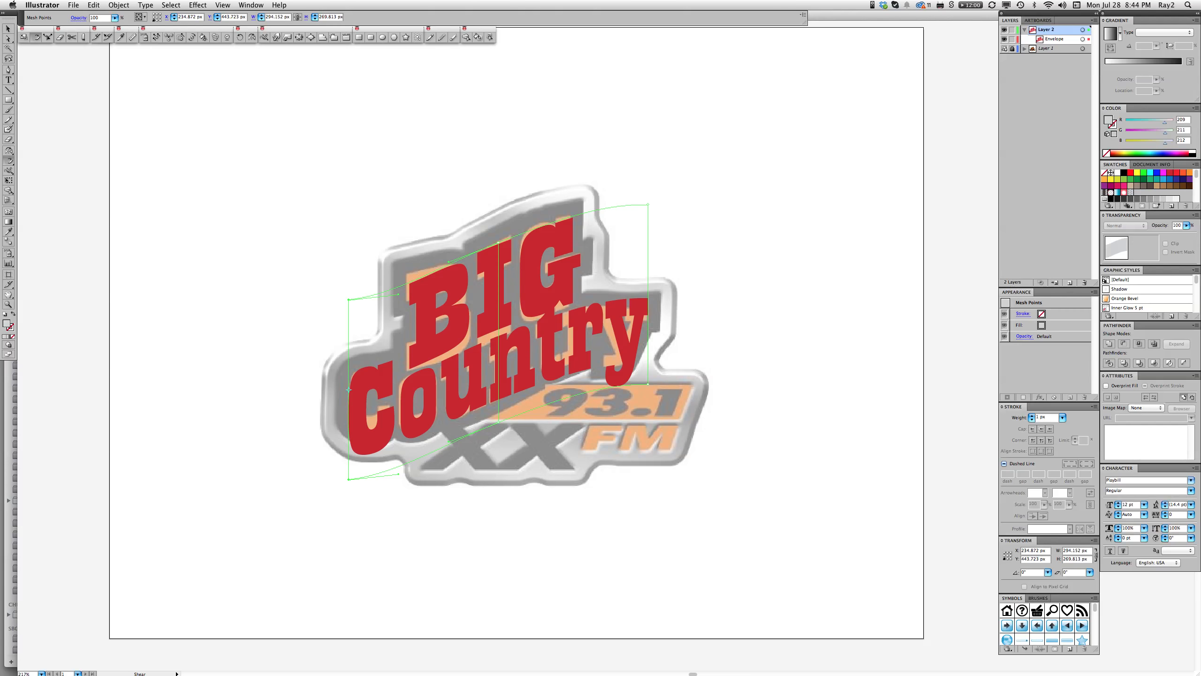
key("Up")
key("Up")
key("Up")
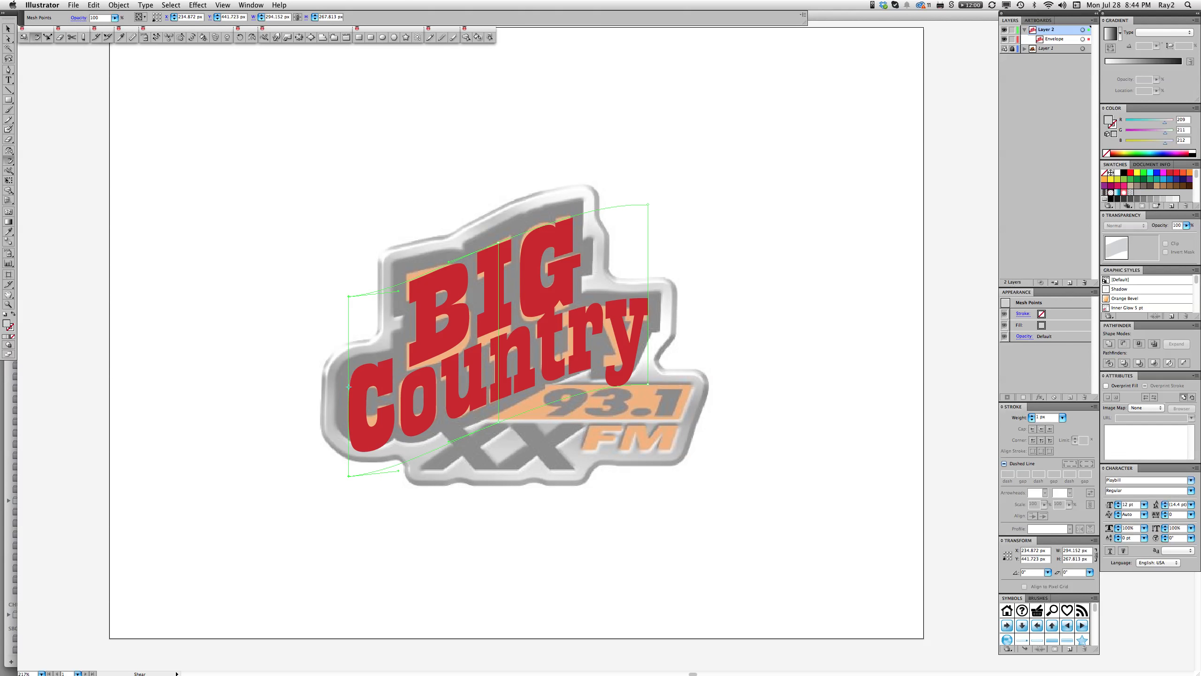
key("Up")
key("Up")
key("Up")
key("Up")
key("Up")
key("Up")
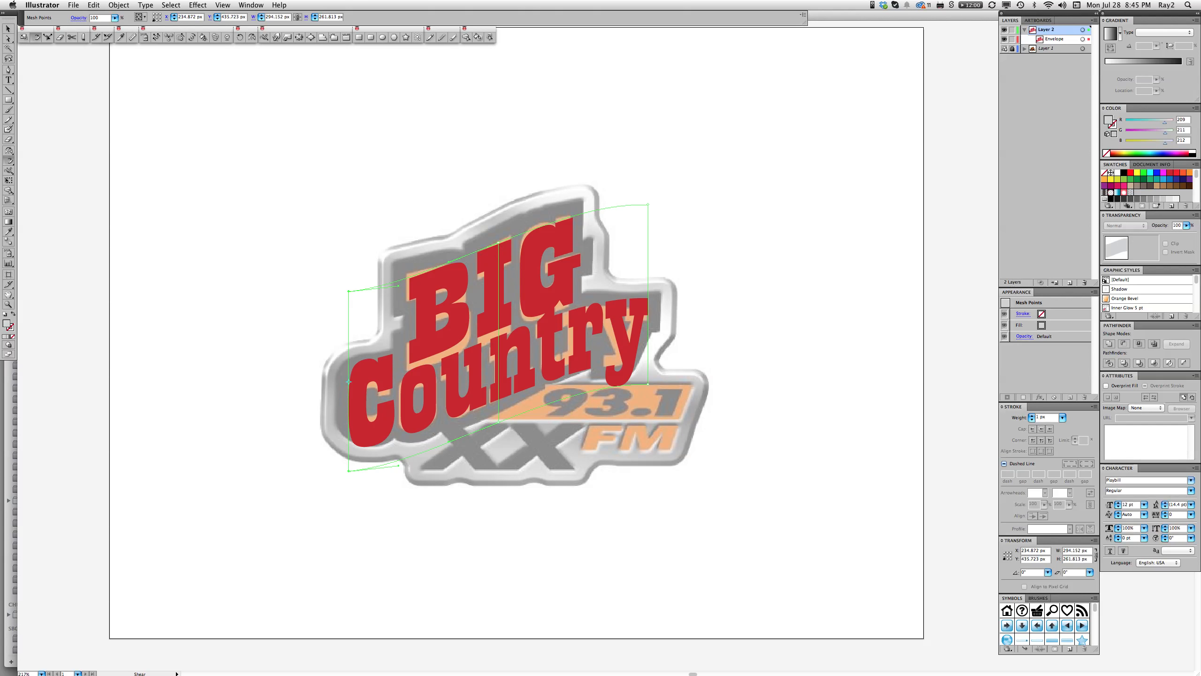
Reselect the mesh points on the envelope's right edge and shear their handles slightly downward to round off the curve
left_click_drag(610, 153, 722, 445)
left_click_drag(435, 121, 435, 121)
left_click_drag(785, 352, 785, 362)
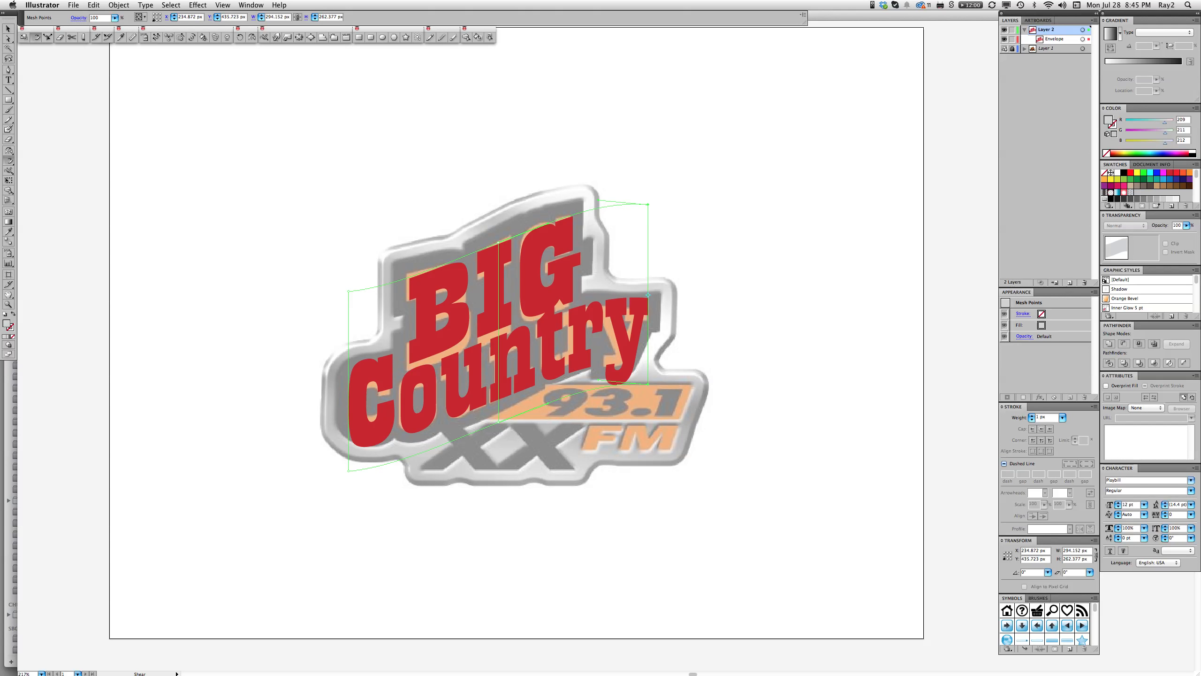
Select the mesh points along the envelope's middle column and shear them slightly to adjust the slope through the center
key("a")
left_click(498, 297)
left_click_drag(830, 417, 830, 404)
Select the whole envelope and scale it vertically to about 248 px high, comparing the lettering with the template
key("a")
key("super+a")
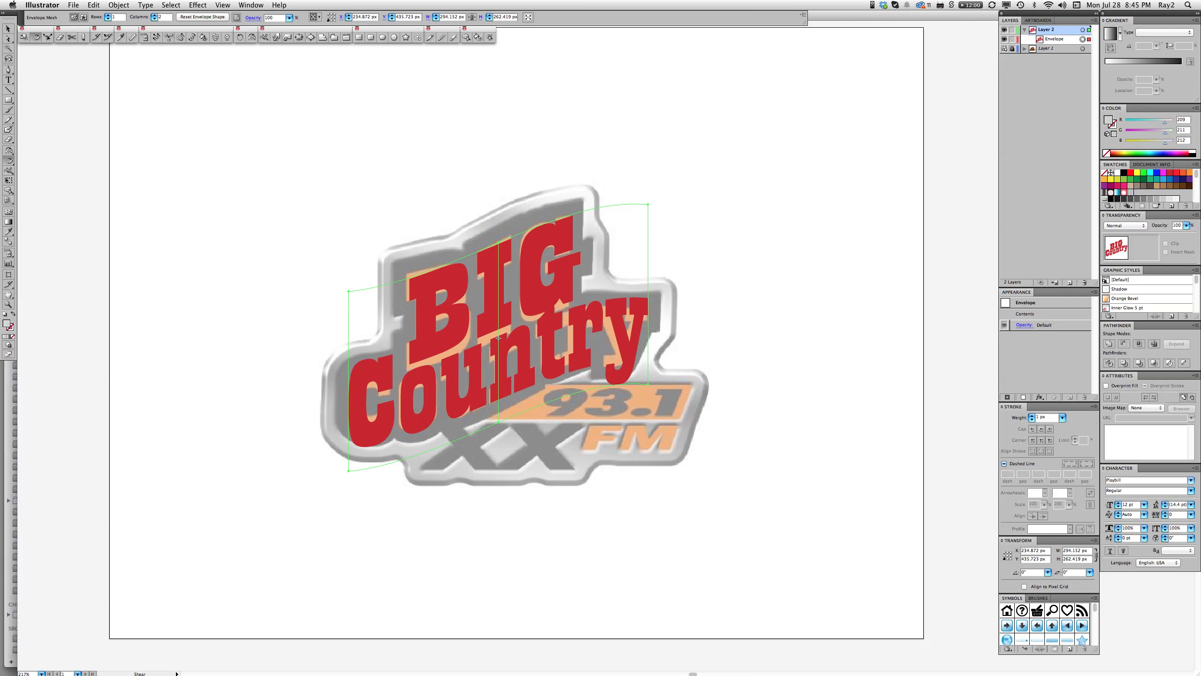
key("s")
key("super+shift+a")
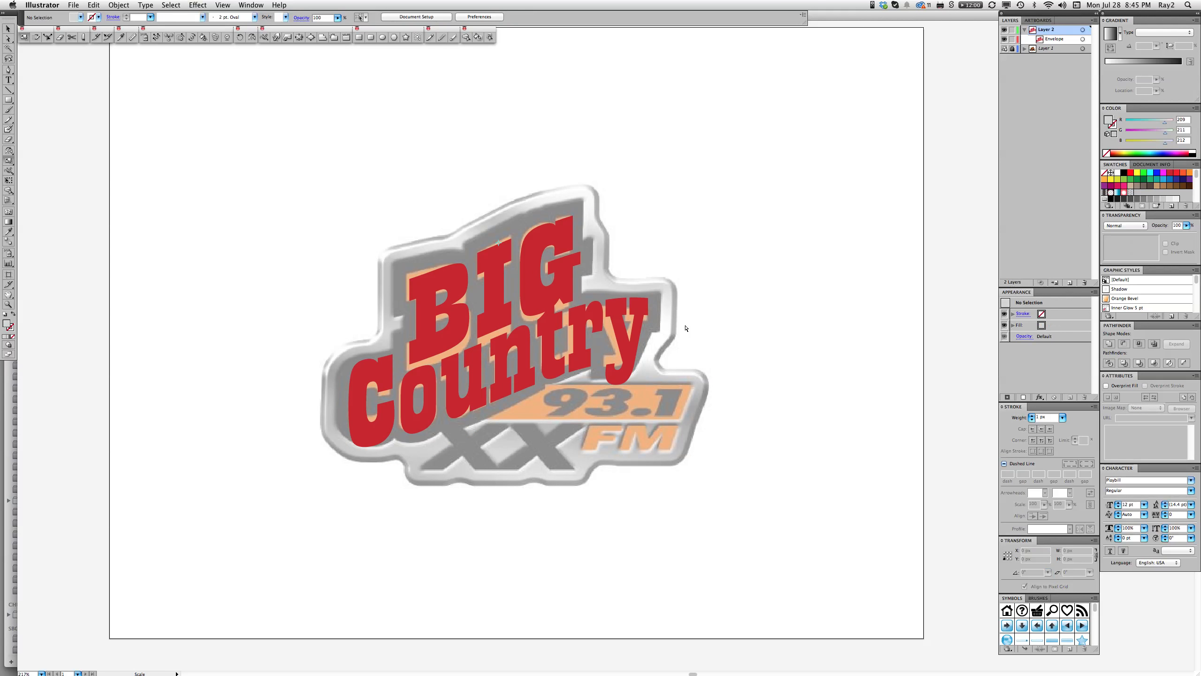
key("super+a")
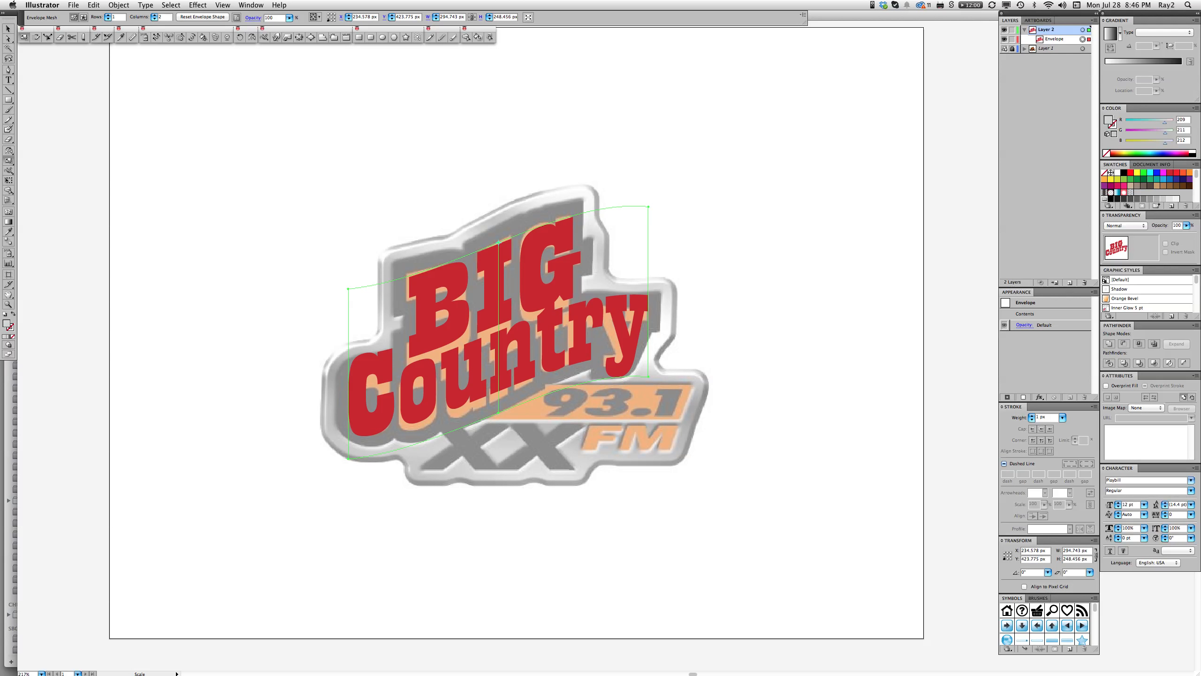
Select the mesh points on the envelope's left edge and nudge them down 3 px
left_click_drag(303, 266, 408, 491)
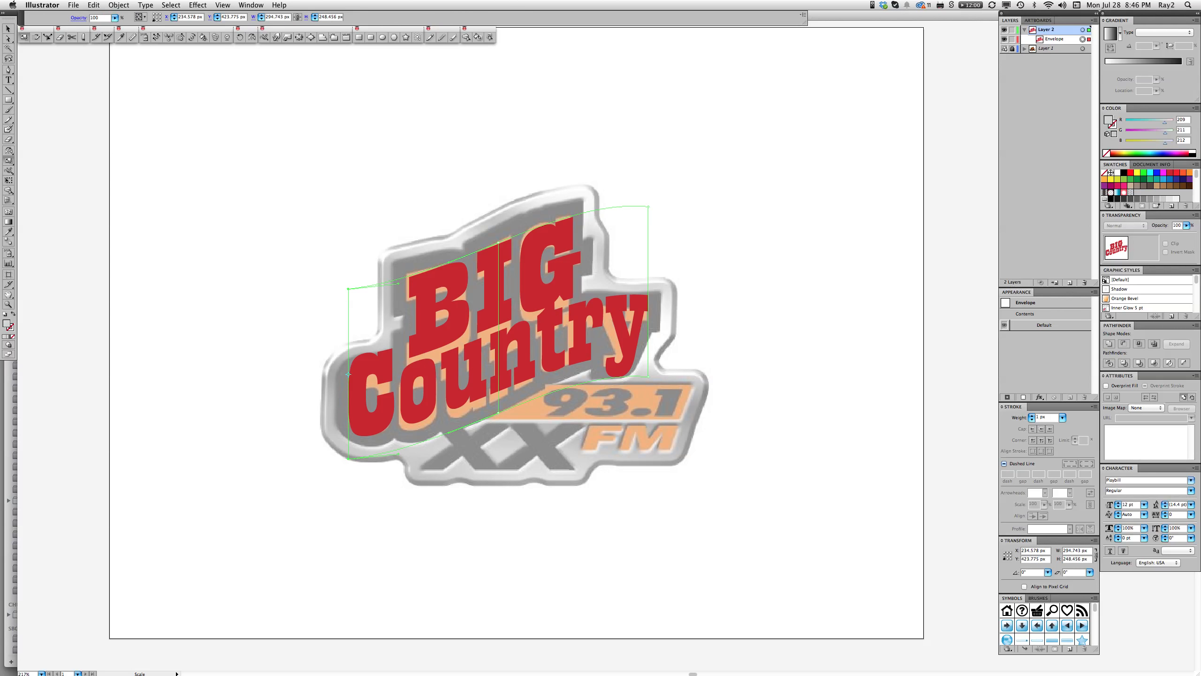
key("Down")
key("Down")
key("Down")
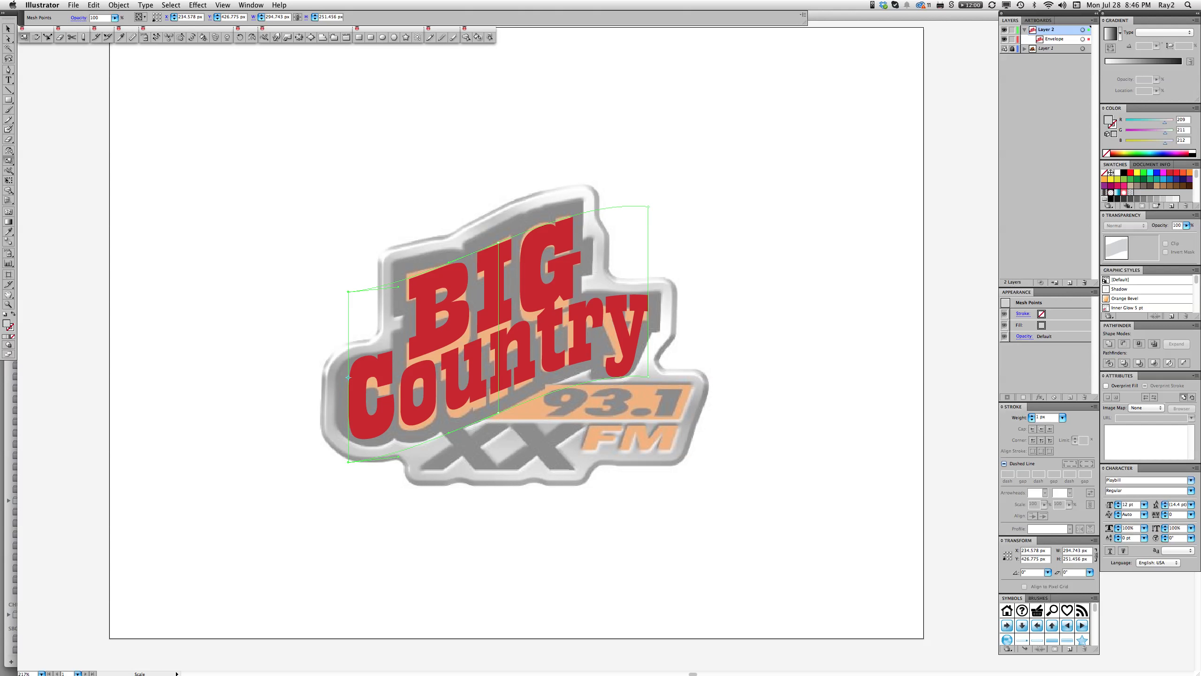
Edit the envelope's contents and scale the Country text vertically to about 132 px high, keeping its width
key("super+shift+v")
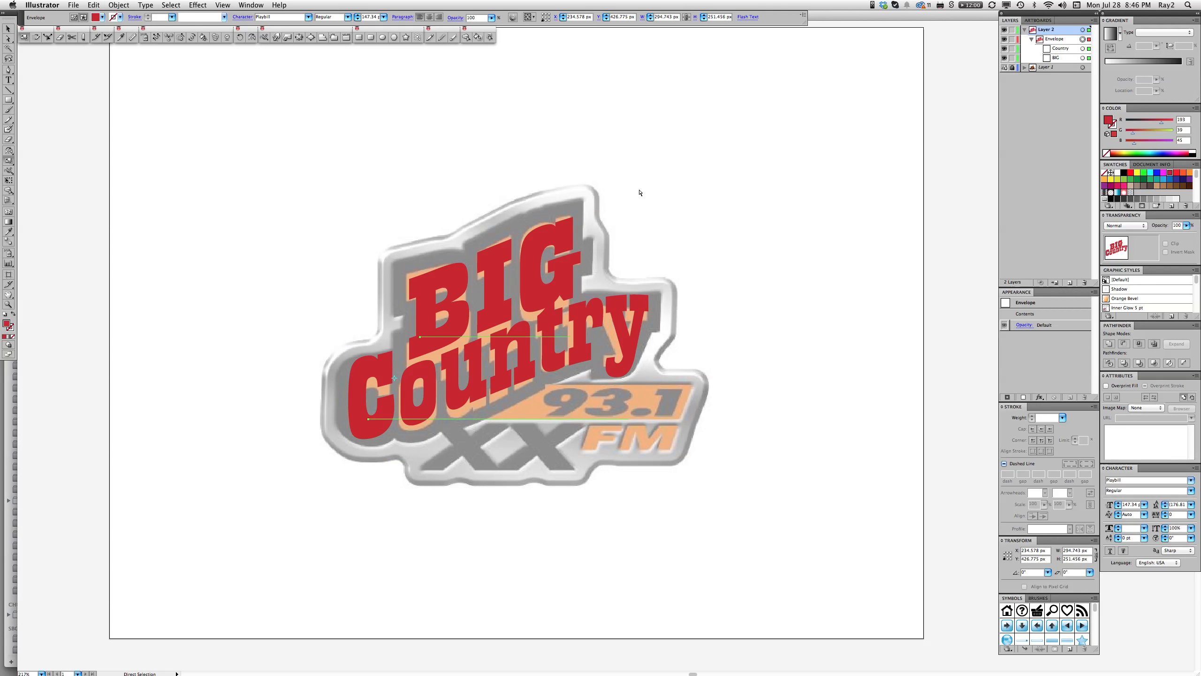
key("super+shift+a")
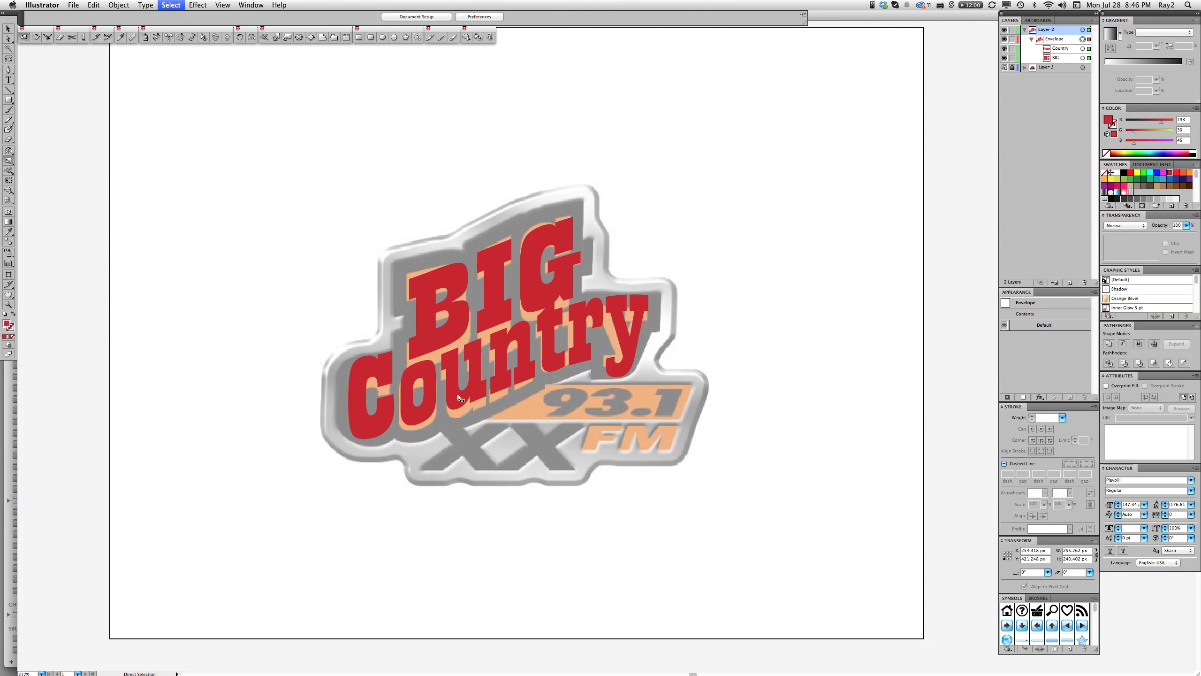
left_click(458, 399)
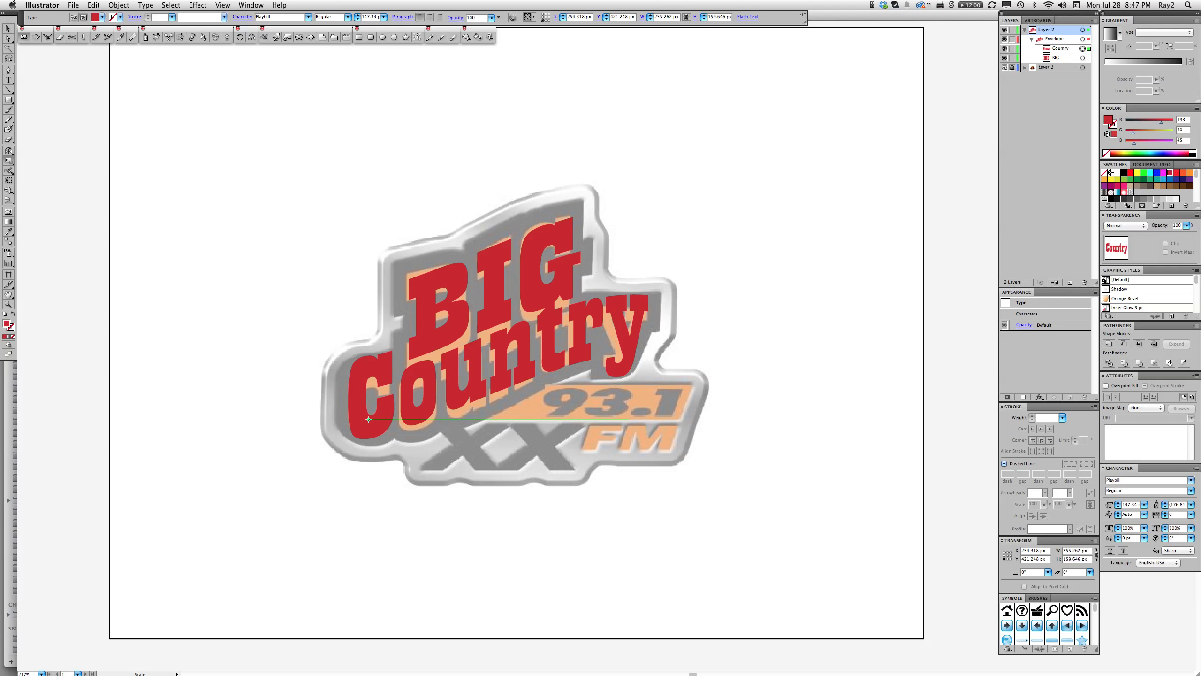
key("super+shift+v")
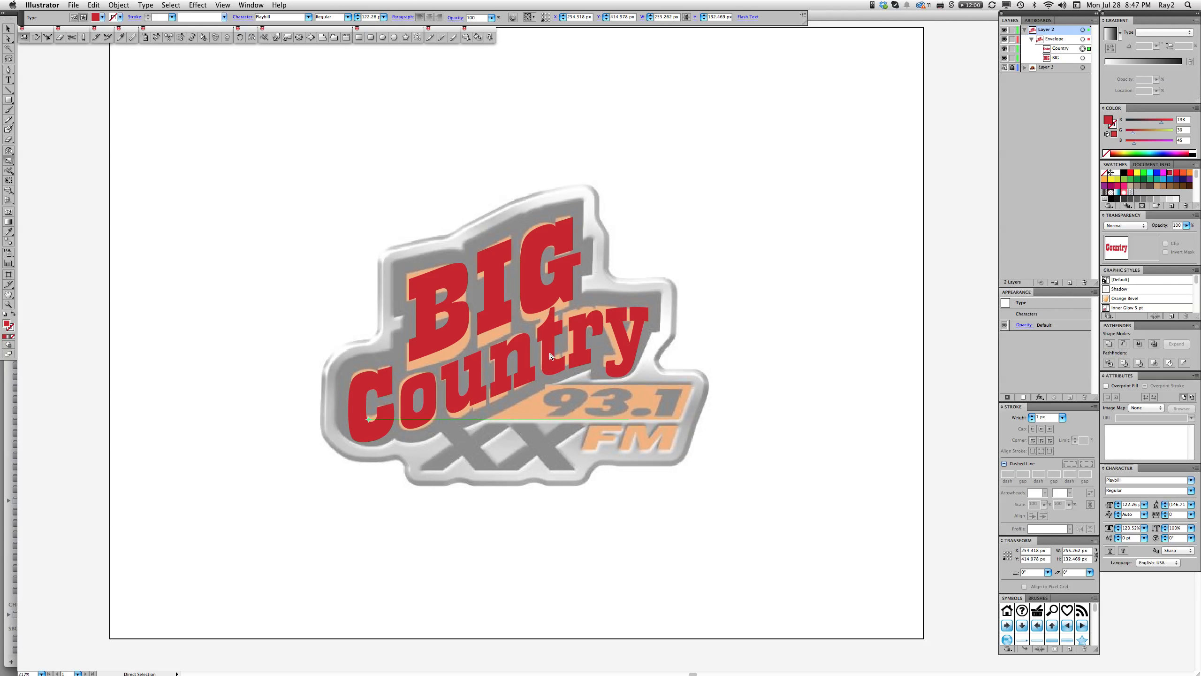
Scale the BIG text vertically to about 182 px high, keeping its width, and return to editing the envelope
left_click(490, 308)
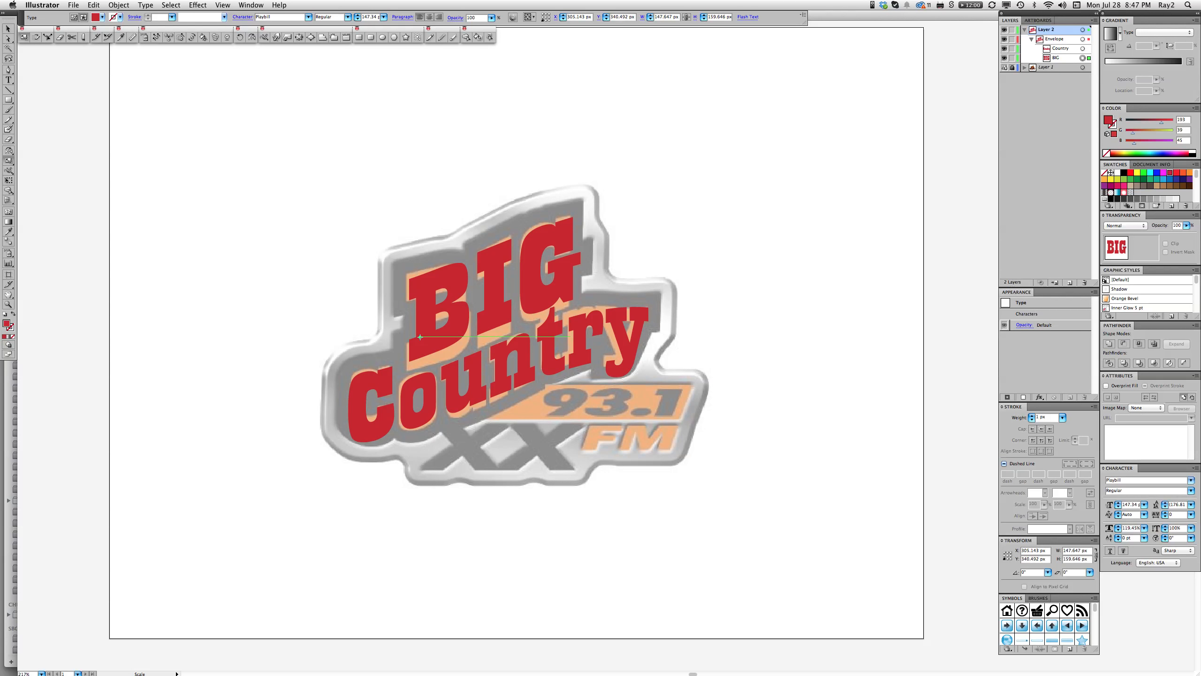
left_click_drag(748, 255, 747, 243)
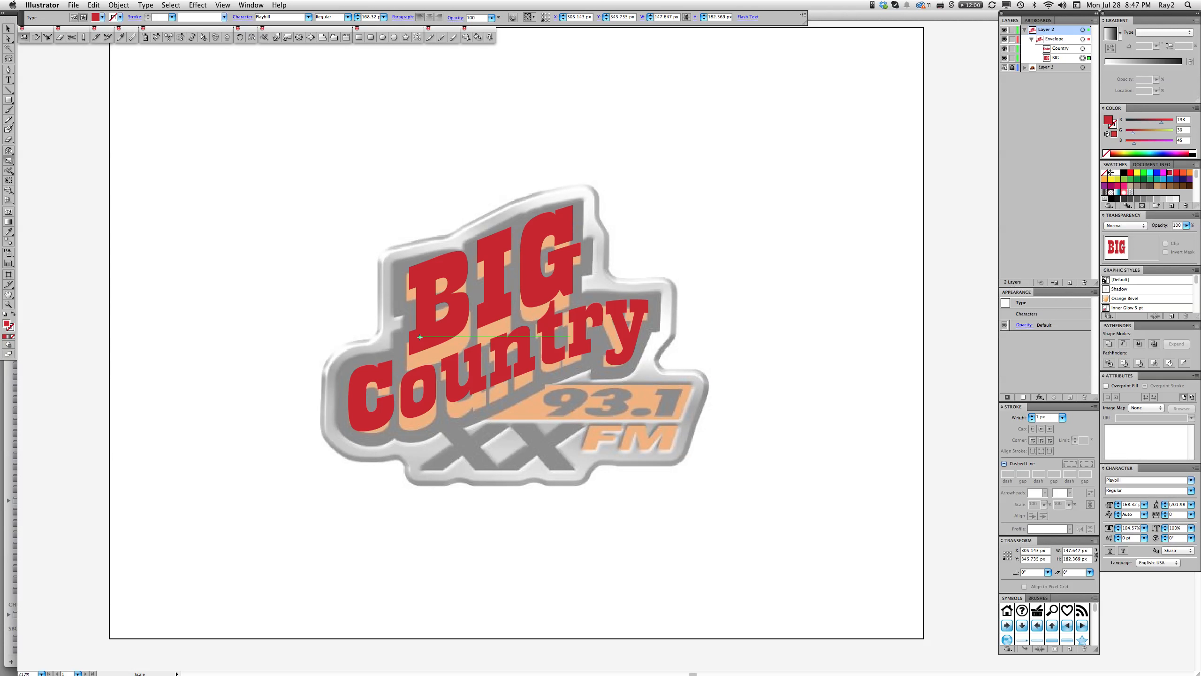
key("super+shift+v")
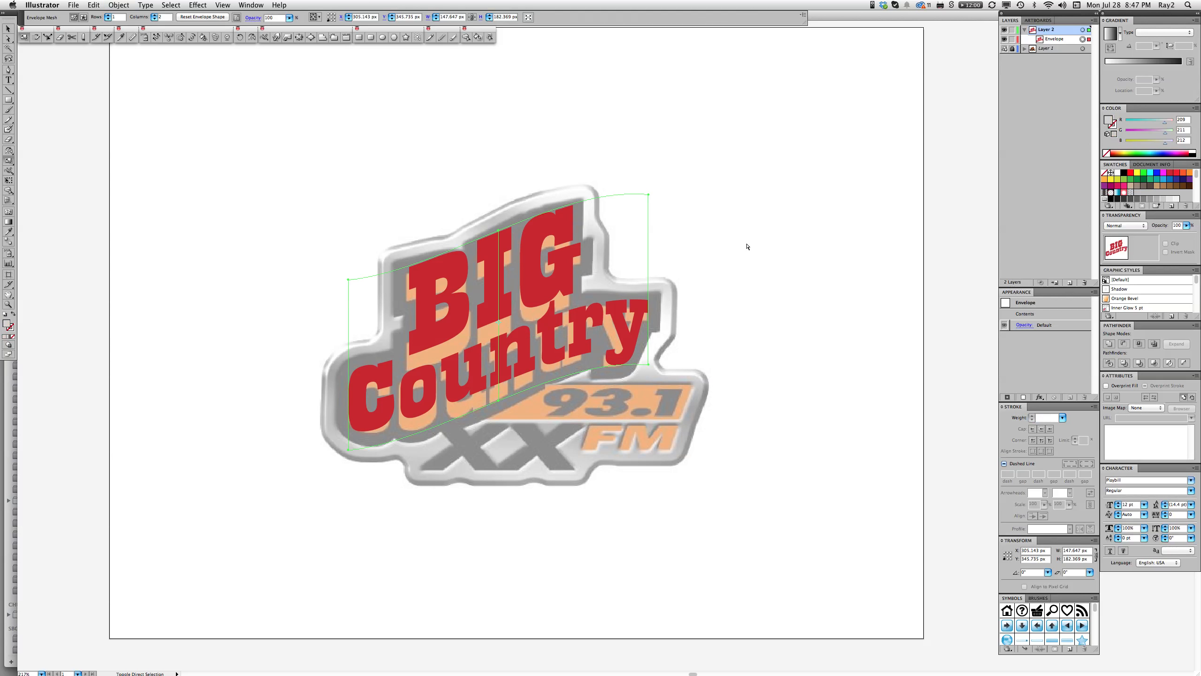
Accept a keyboard increment of 0.1 px in the General preferences and nudge the whole envelope down to about Y 420.4 px
key("Down")
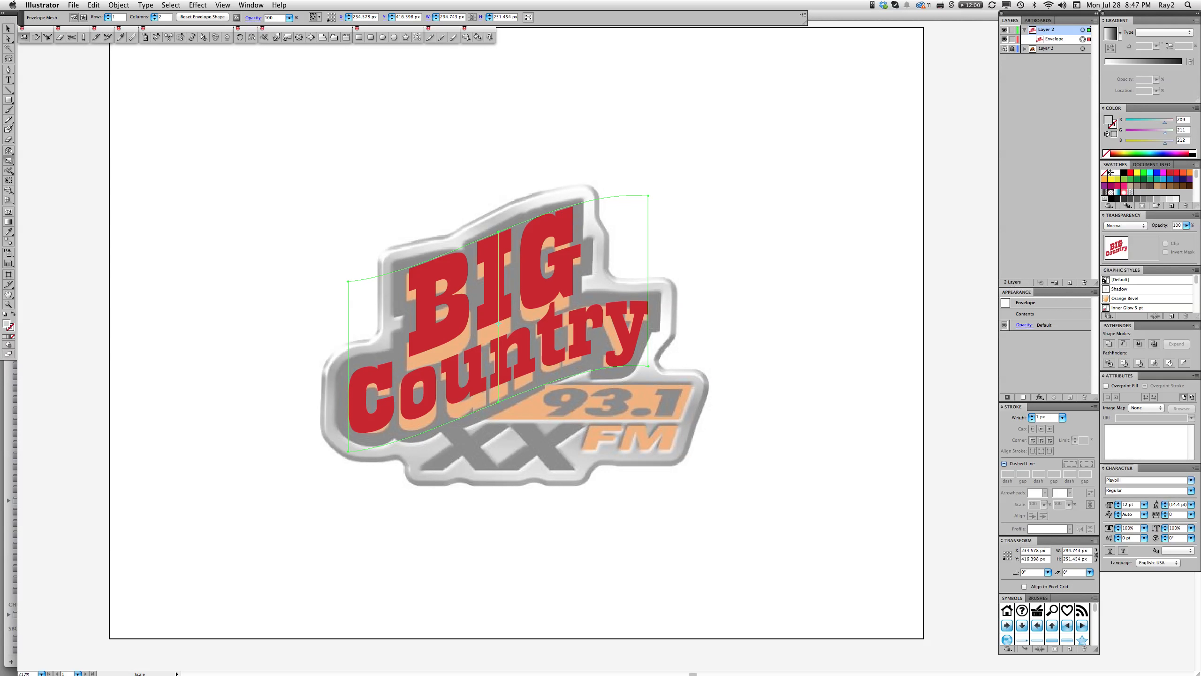
key("a")
key("super+k")
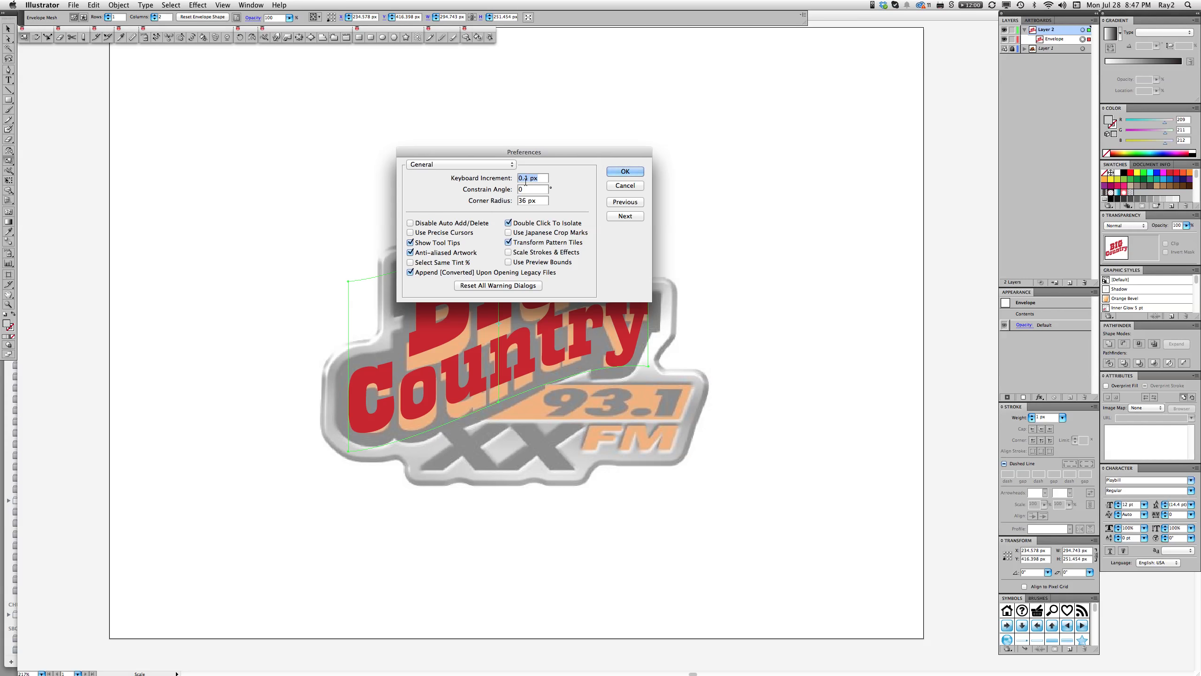
left_click(637, 174)
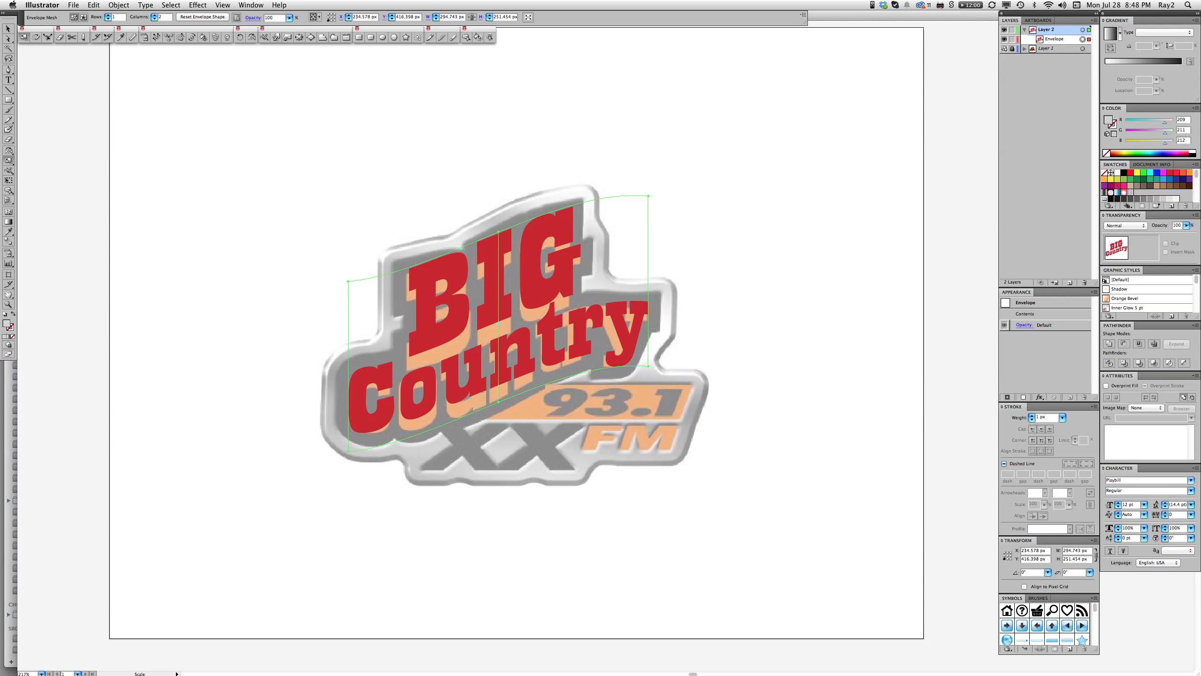
key("Down")
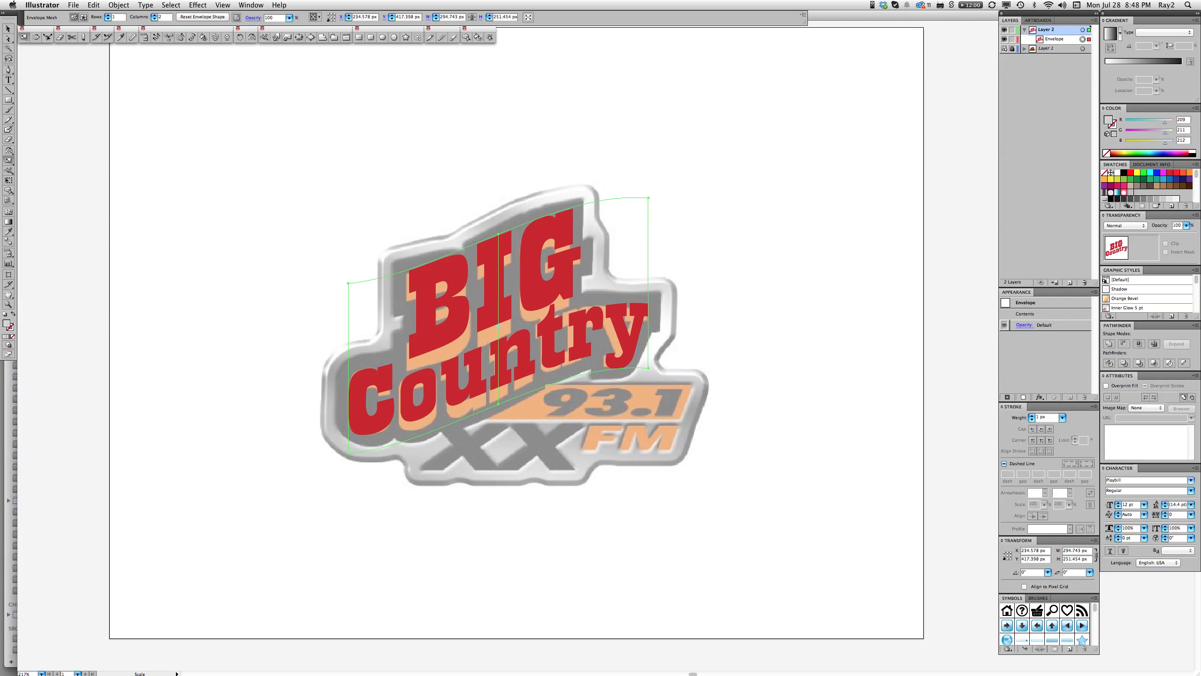
key("Down")
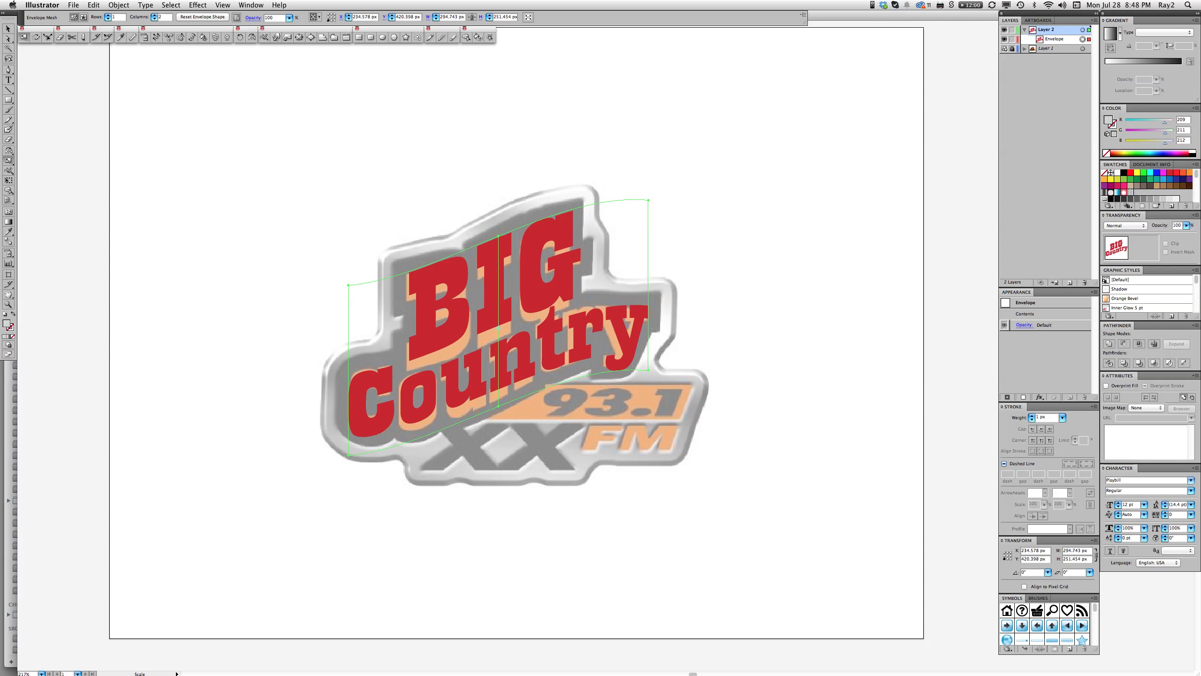
Select the mesh points in the envelope's middle column and nudge them down in fine increments to match the template's curve
key("a")
left_click(521, 431)
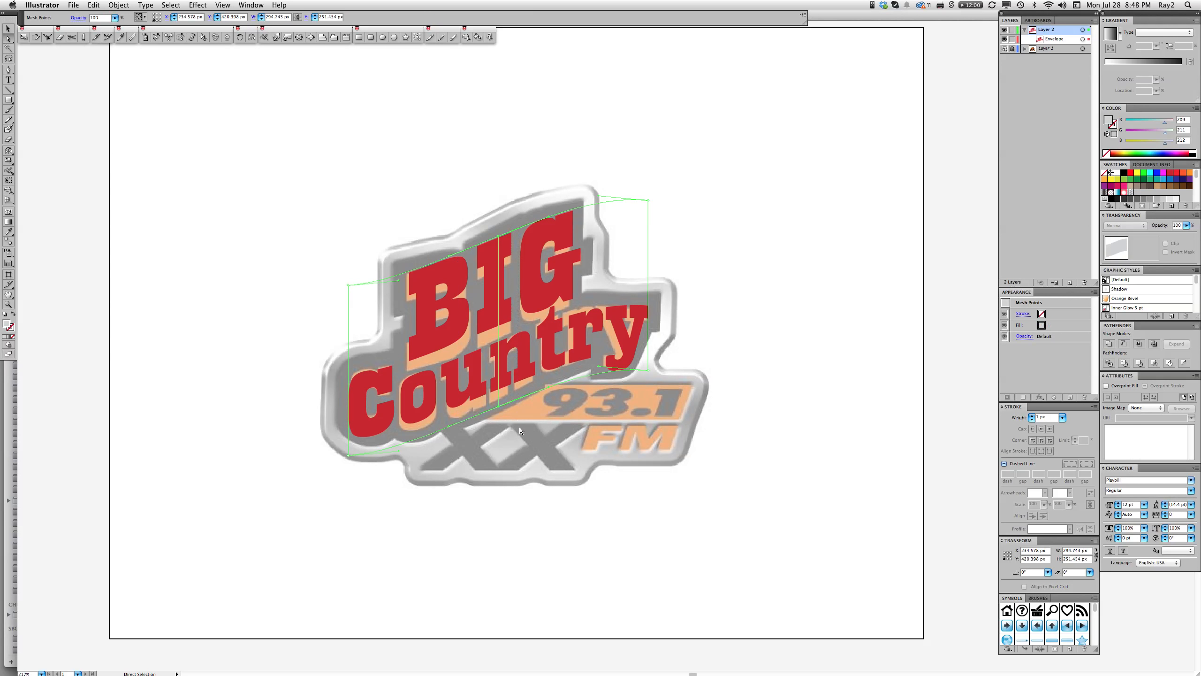
key("super")
key("Down")
key("Down")
key("Down")
key("Down")
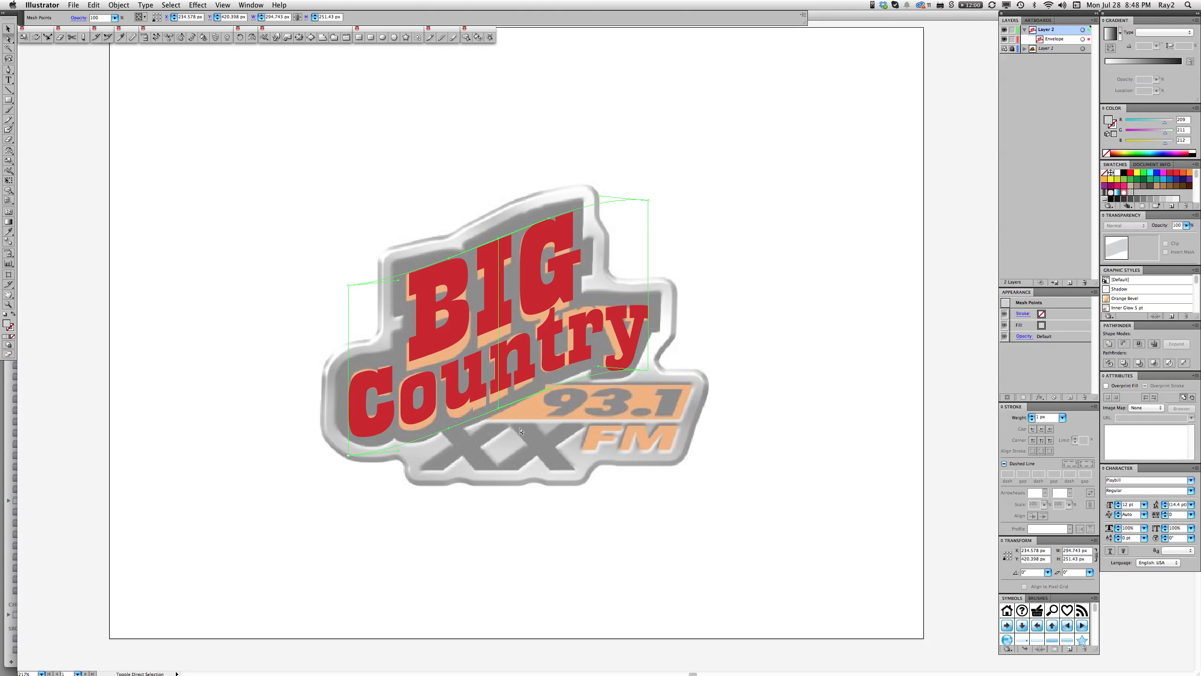
key("Down")
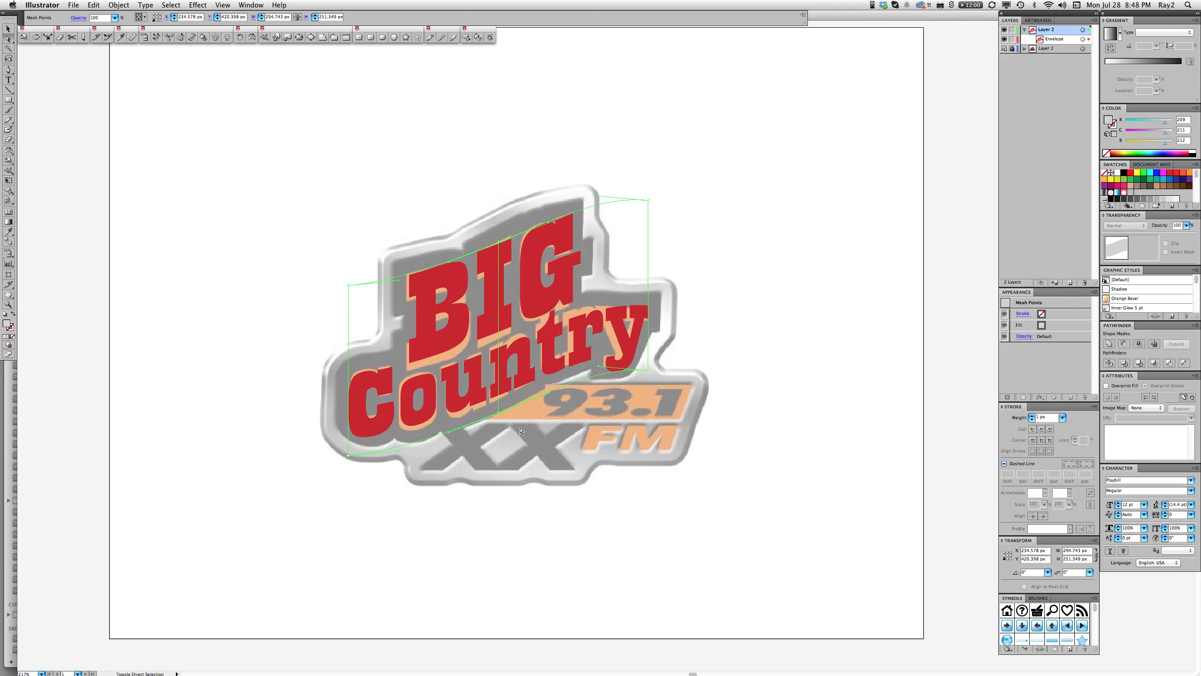
key("Down")
Shear the envelope's middle mesh points to refine the slope of the curve through the center of the lettering
left_click(35, 39)
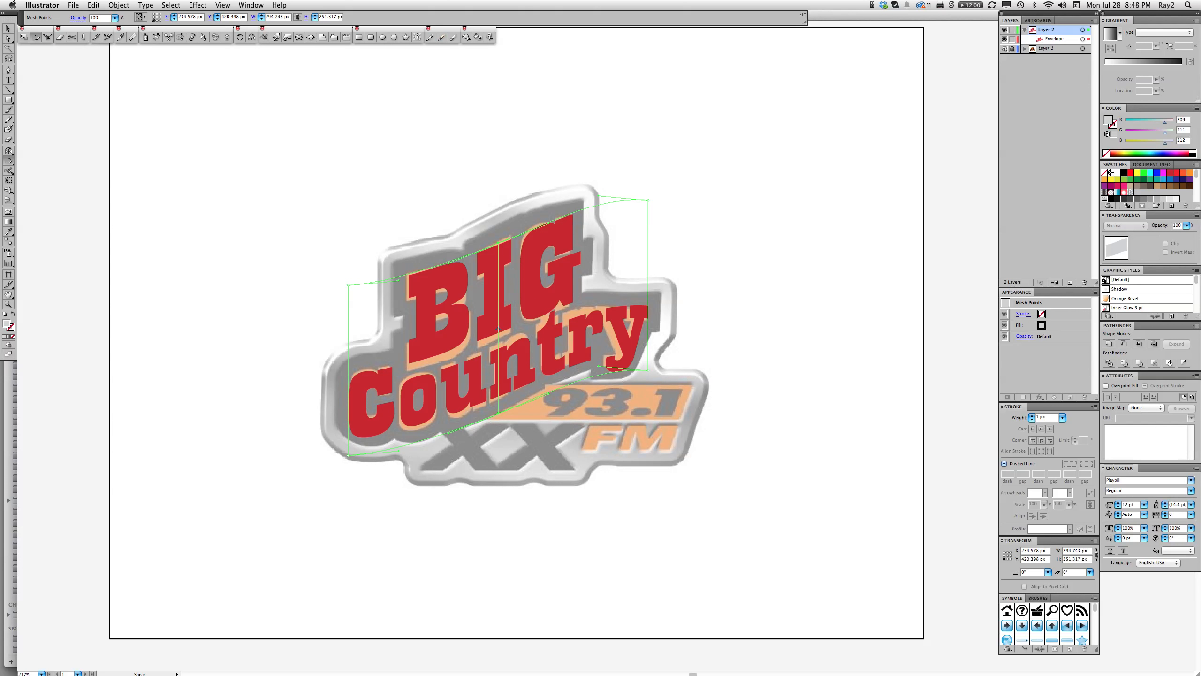
left_click_drag(791, 297, 790, 277)
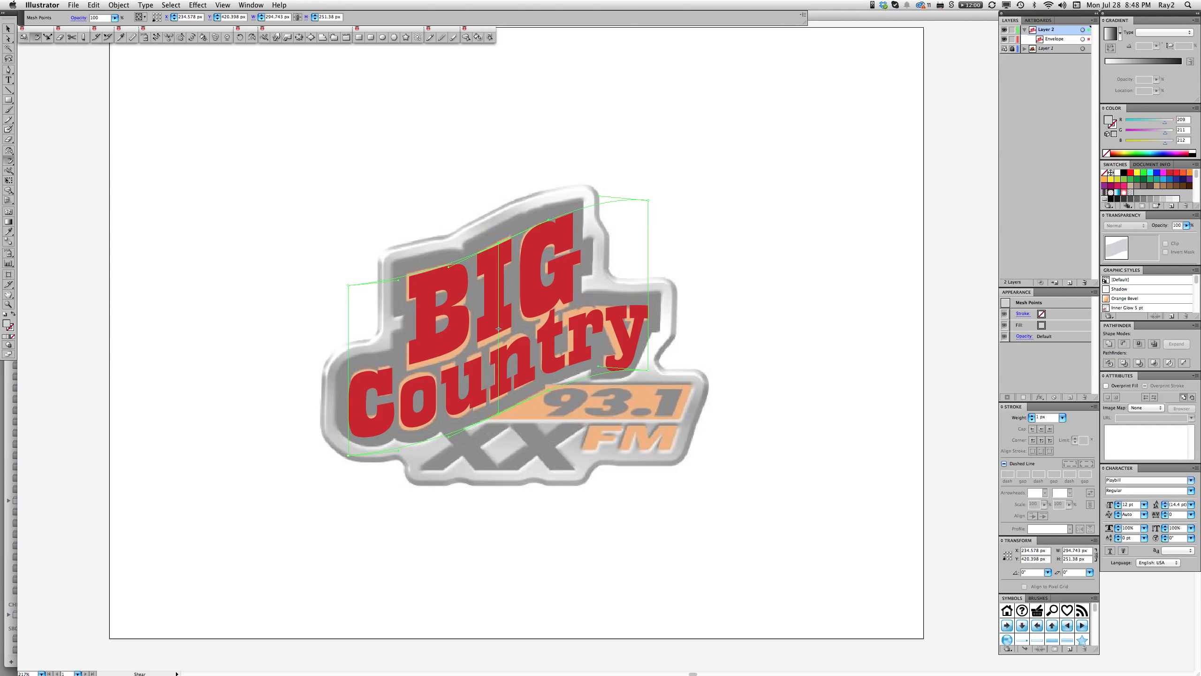
left_click_drag(788, 273, 789, 273)
Edit the envelope's contents again and scale the Country text vertically to about 140 px high
key("super")
key("shift+super+v")
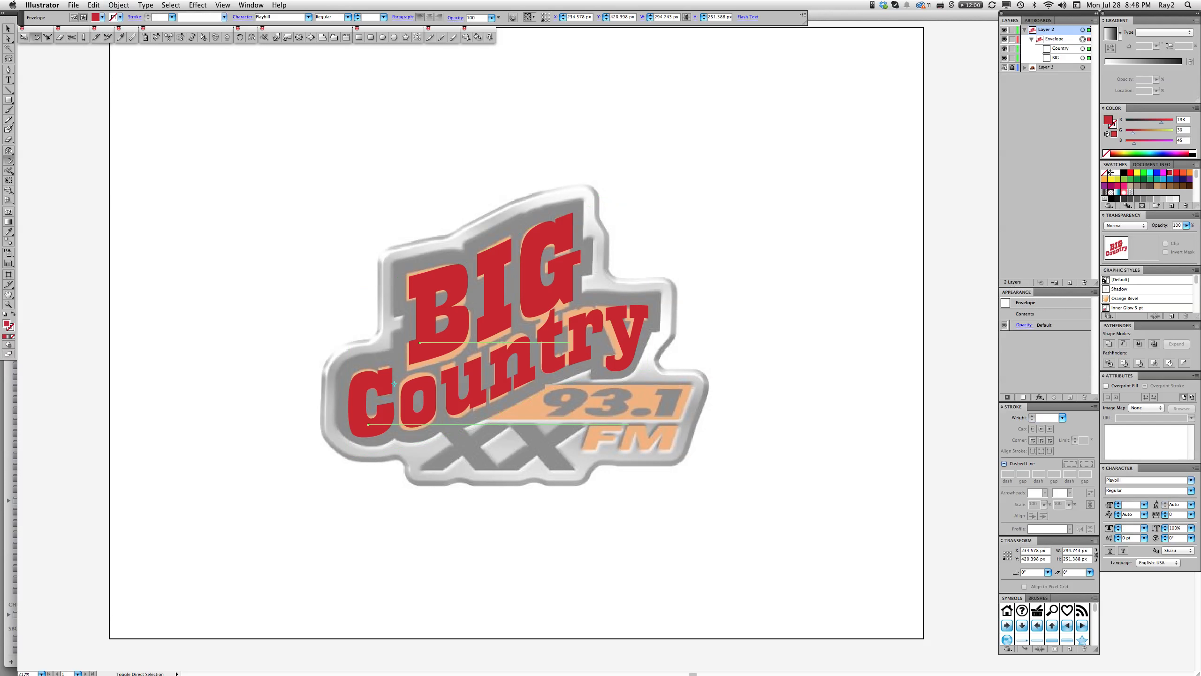
key("shift+super+a")
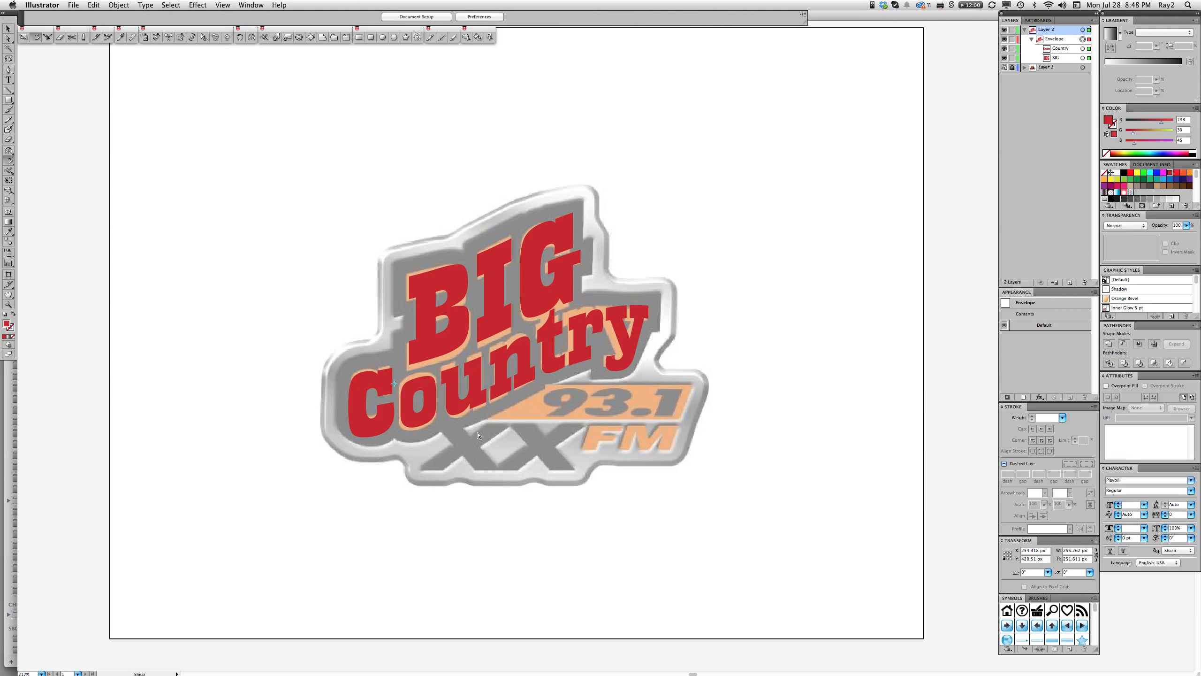
left_click(471, 418)
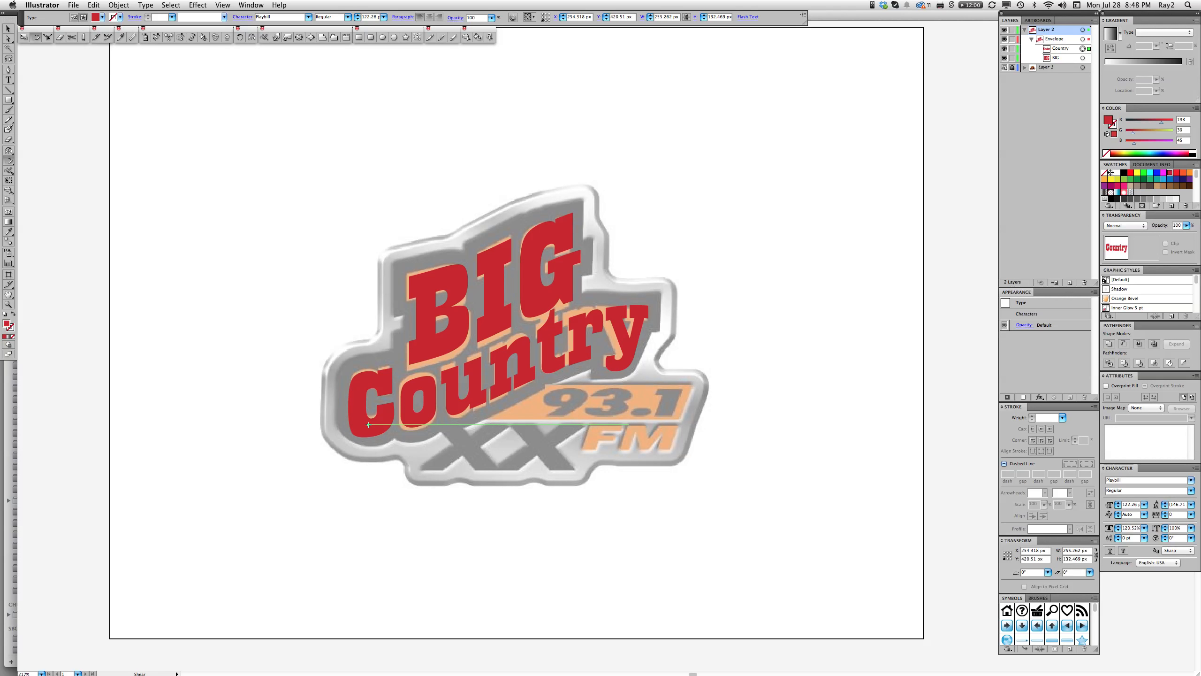
key("s")
left_click_drag(459, 186, 459, 181)
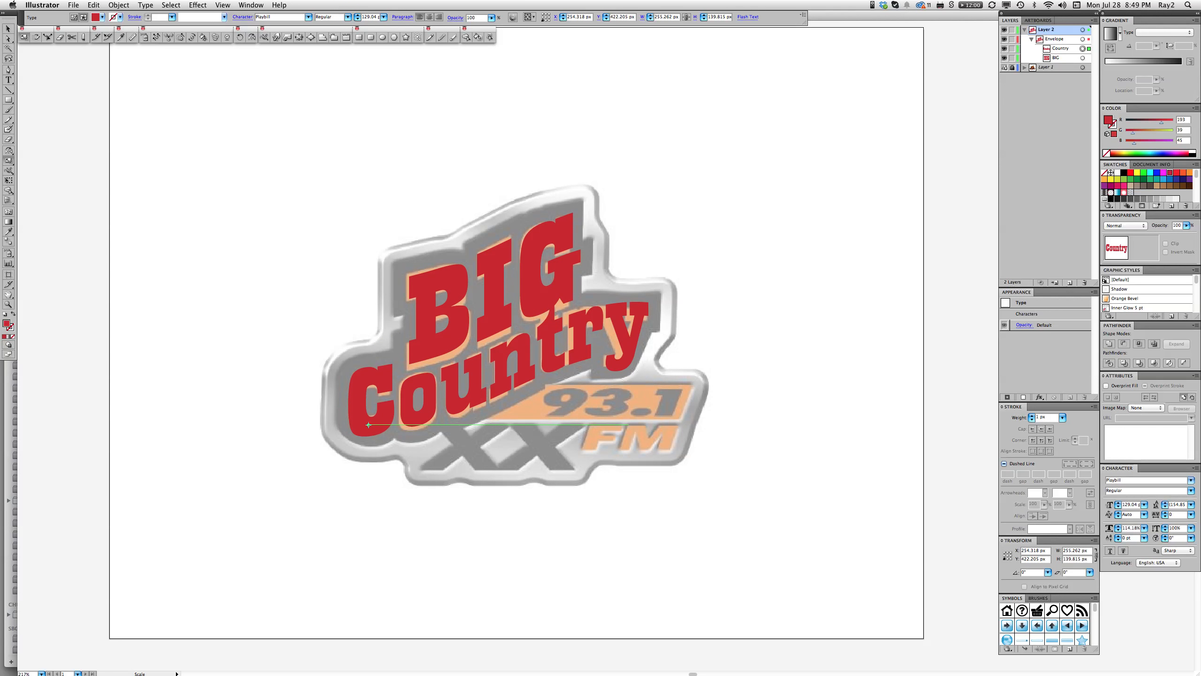
Scale the BIG text inside the envelope vertically to about 189 px high and deselect it
left_click(488, 267, "super")
key("a")
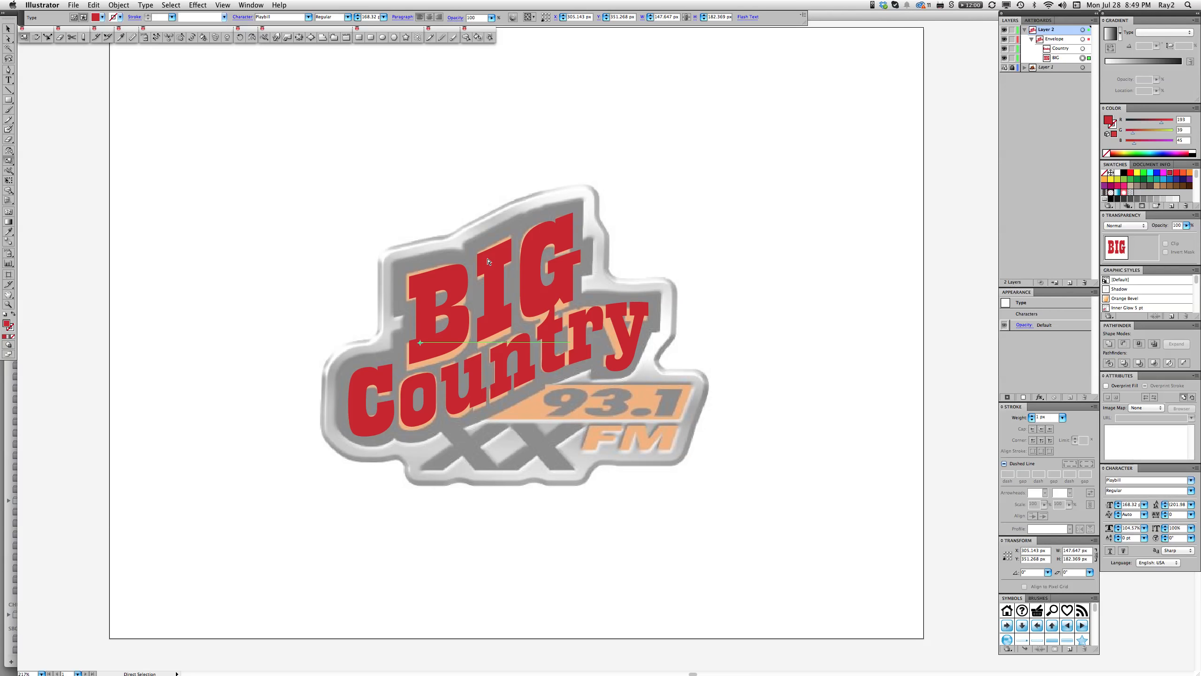
key("super+y")
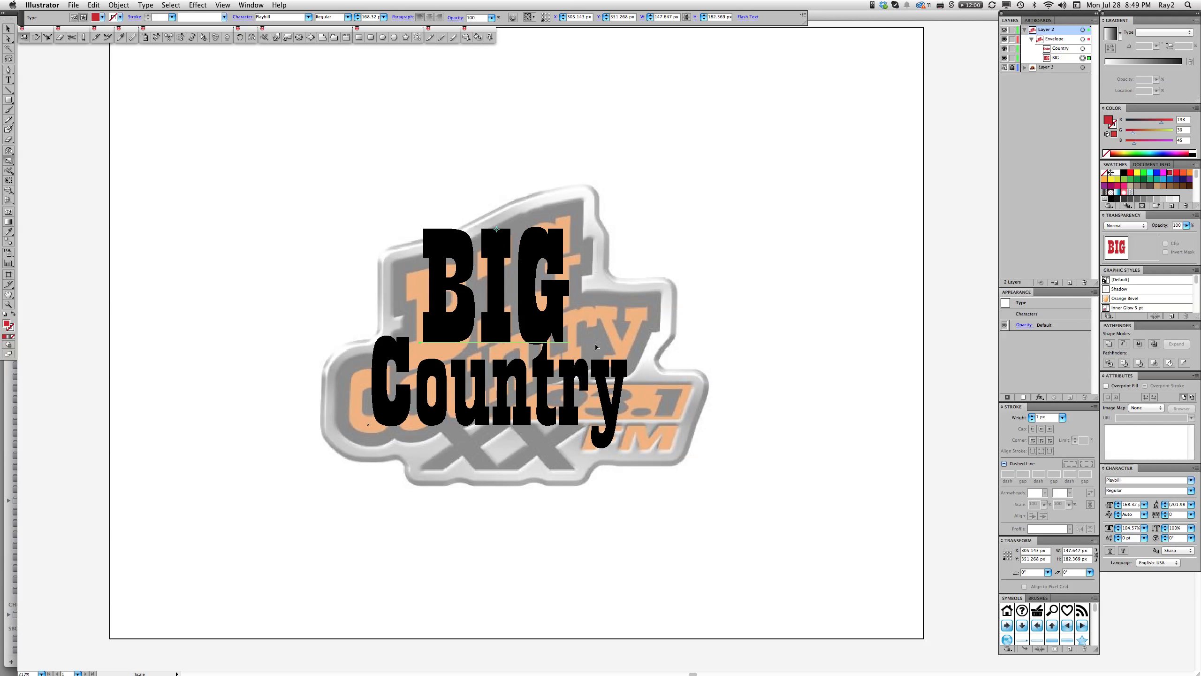
left_click(686, 412)
left_click_drag(686, 412, 685, 403)
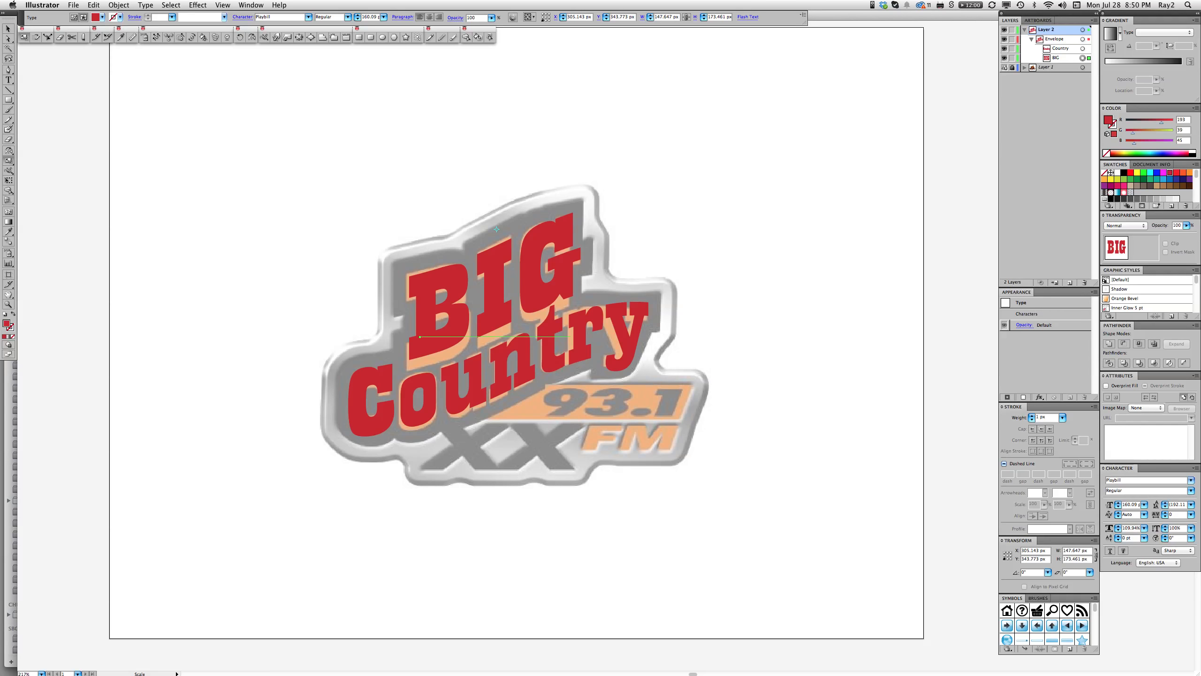
left_click_drag(767, 451, 769, 472)
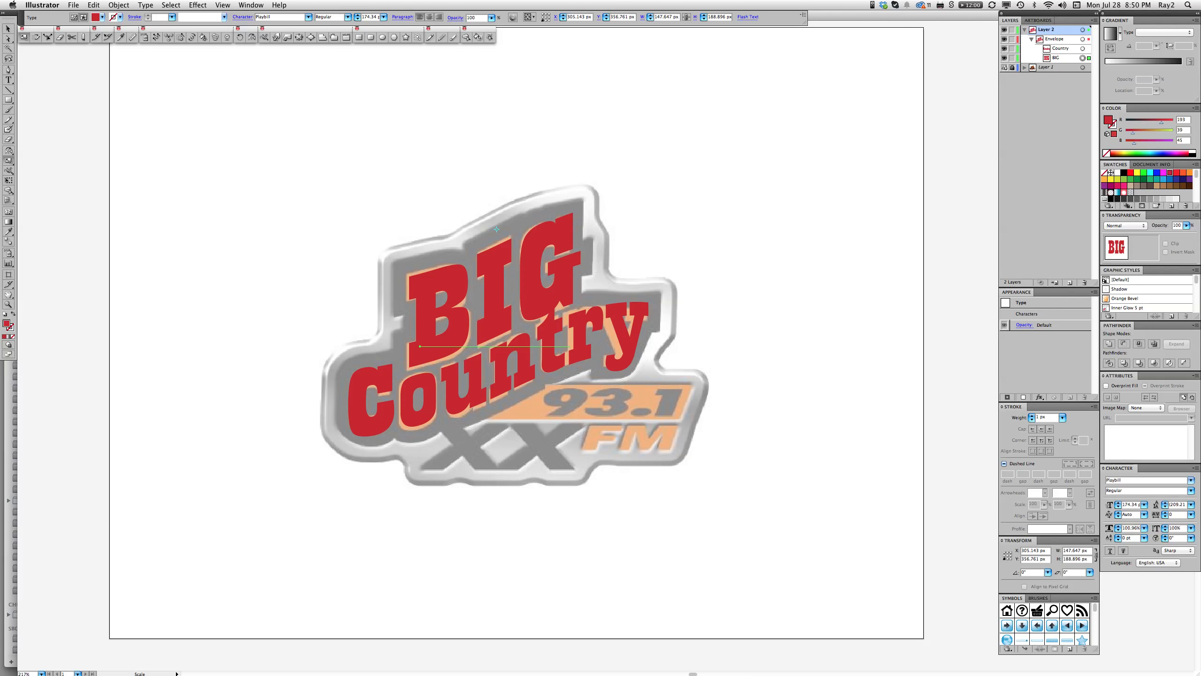
key("super+shift+a")
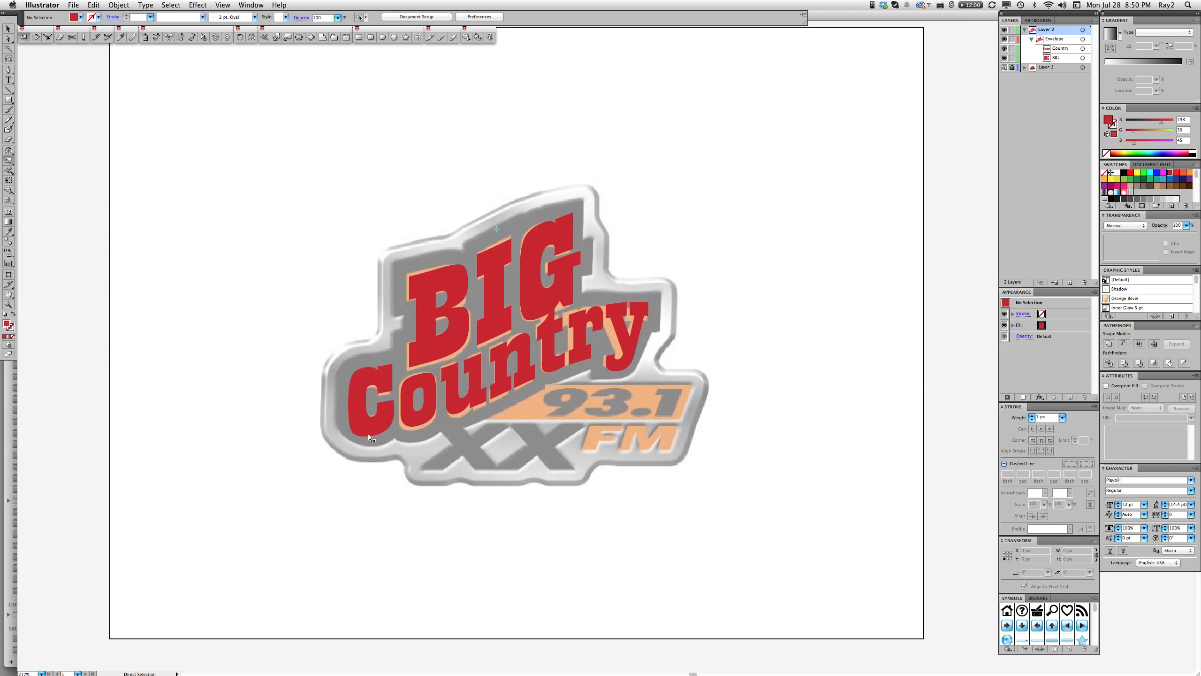
key("super+a")
key("super+shift+v")
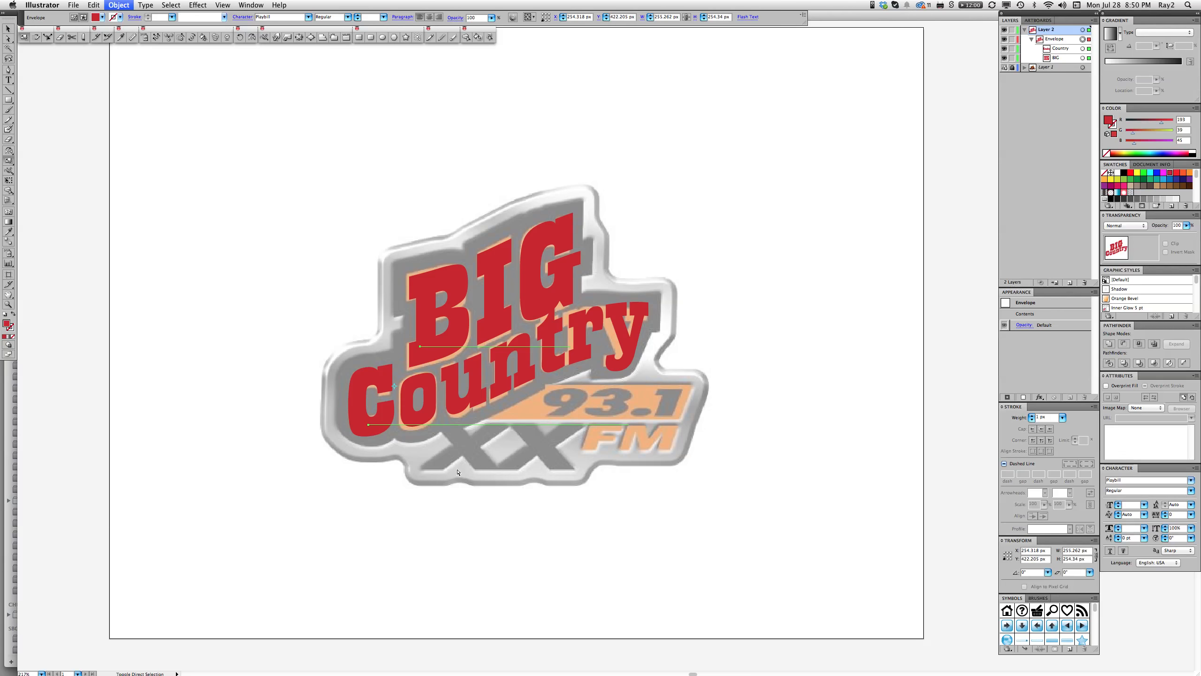
left_click(703, 472)
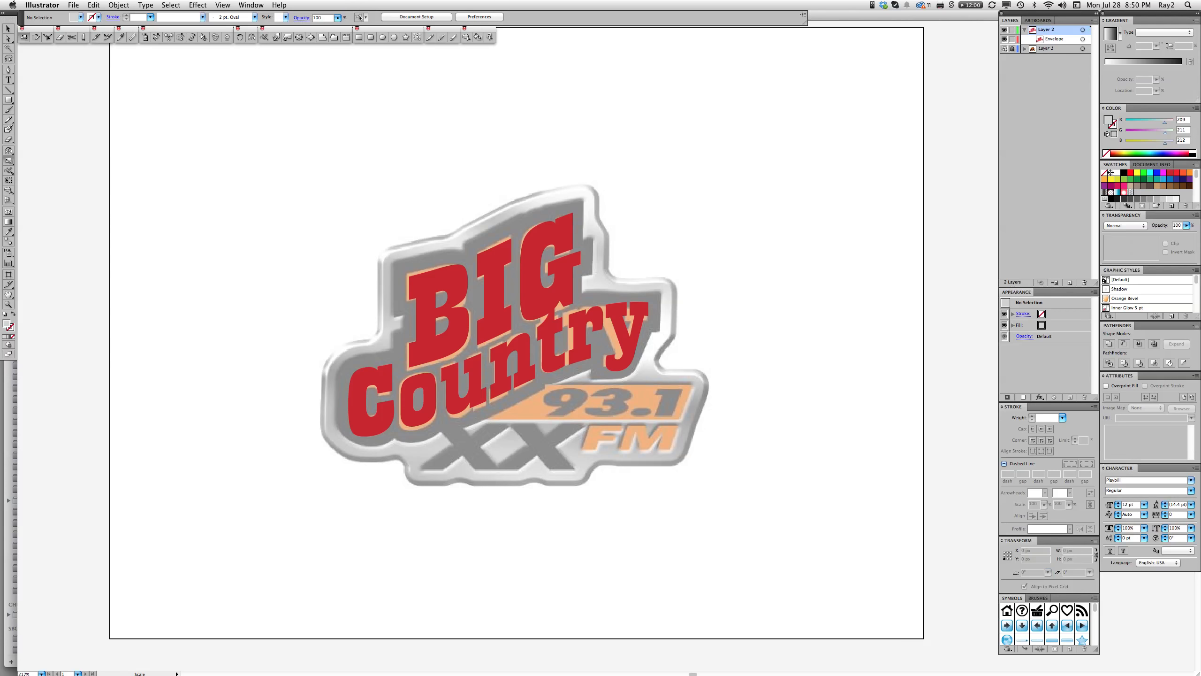
left_click(501, 390)
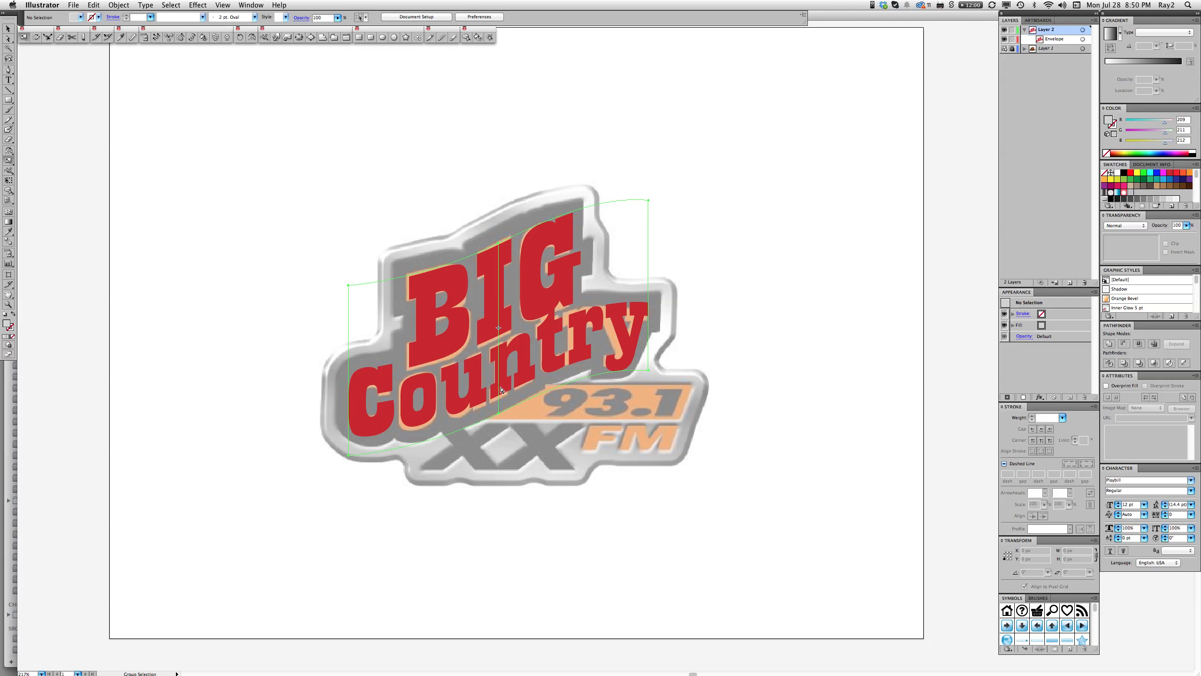
key("s")
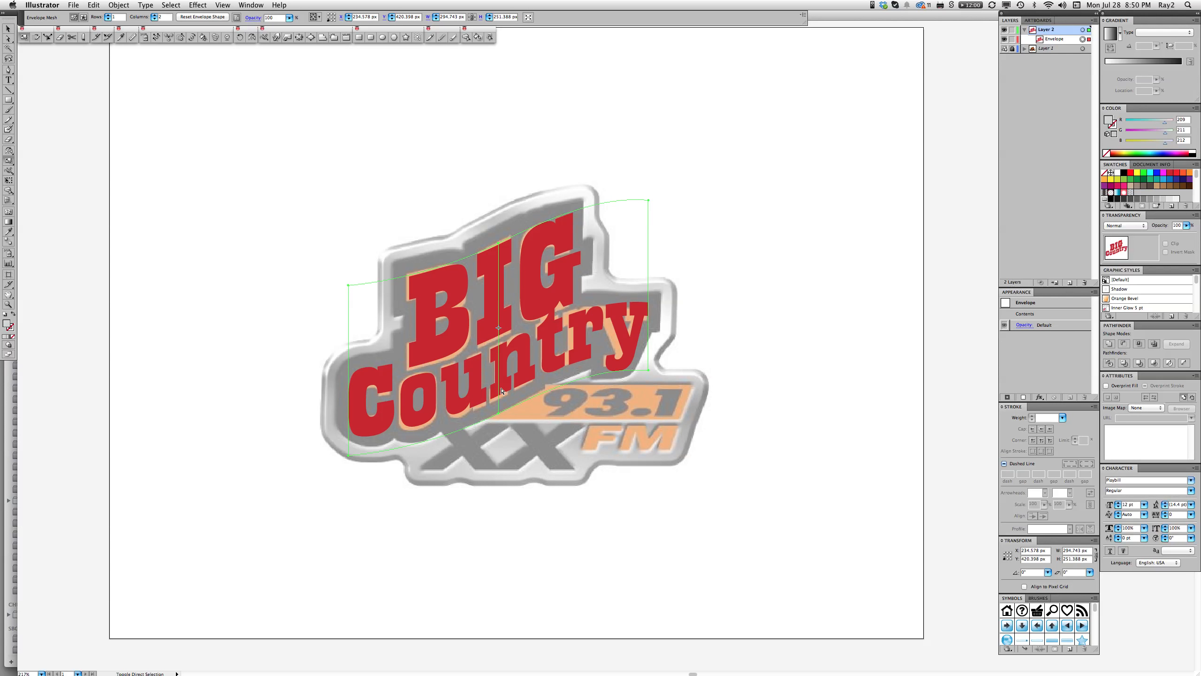
key("super+shift+v")
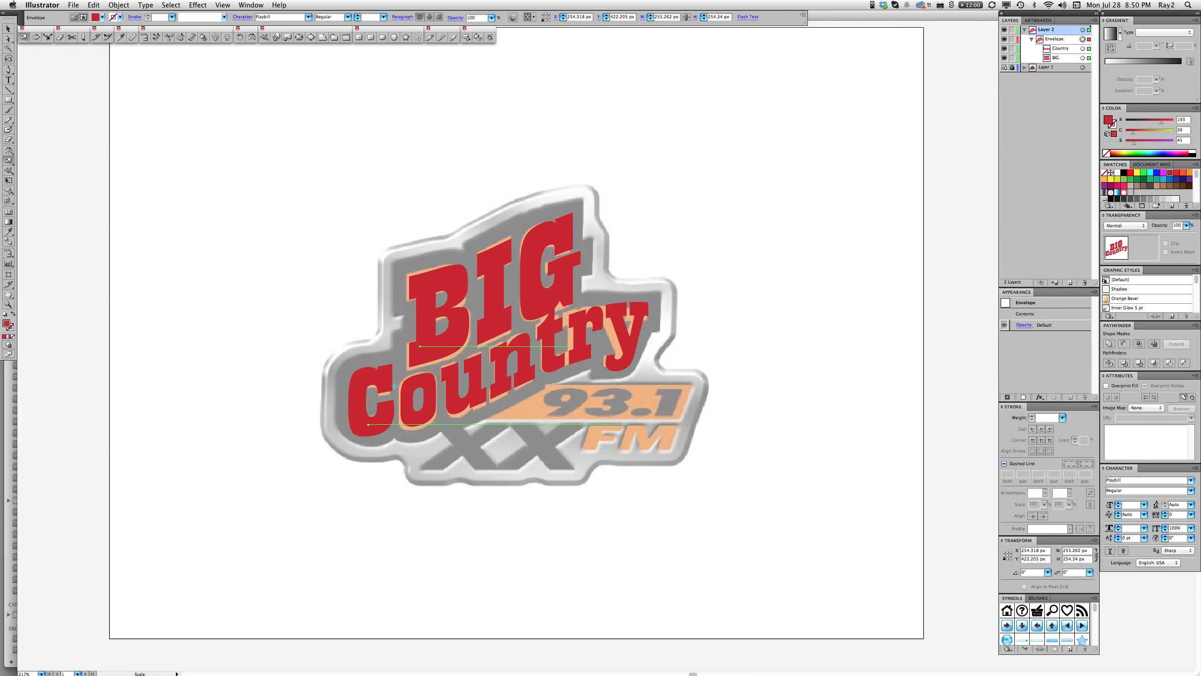
left_click(493, 241)
left_click_drag(716, 466, 716, 471)
left_click_drag(579, 339, 576, 336)
key("super+shift+a")
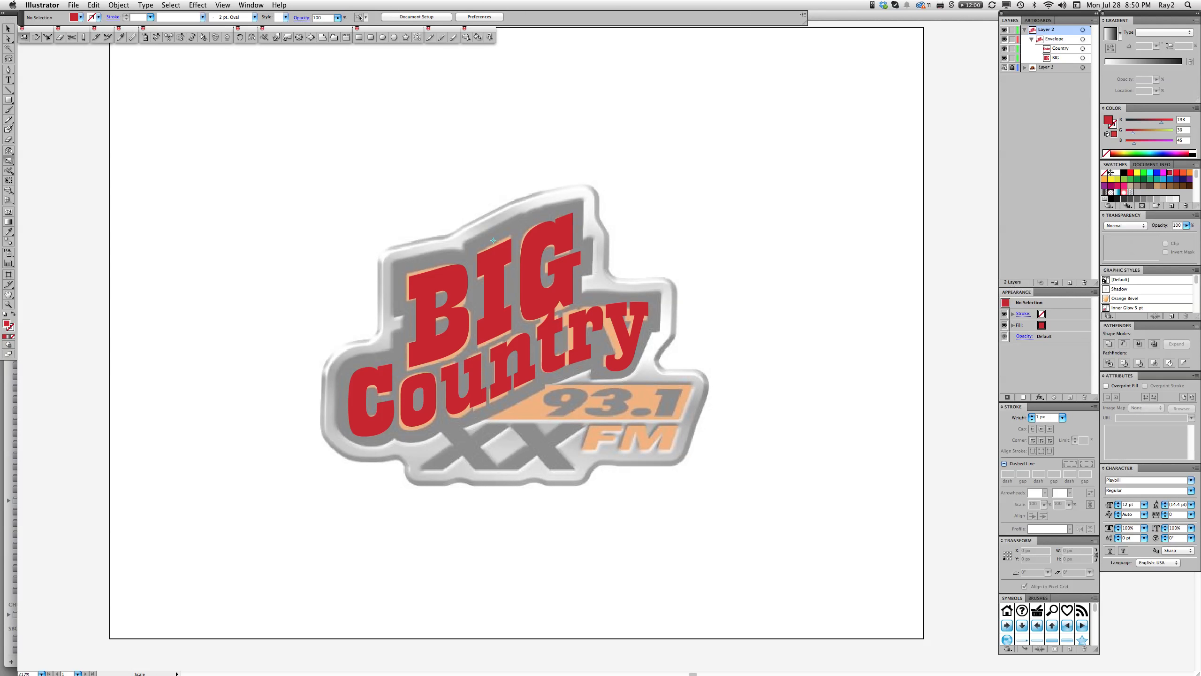
Scale the BIG text vertically to about 193 px high and switch back to editing the envelope mesh
key("a")
left_click(494, 283)
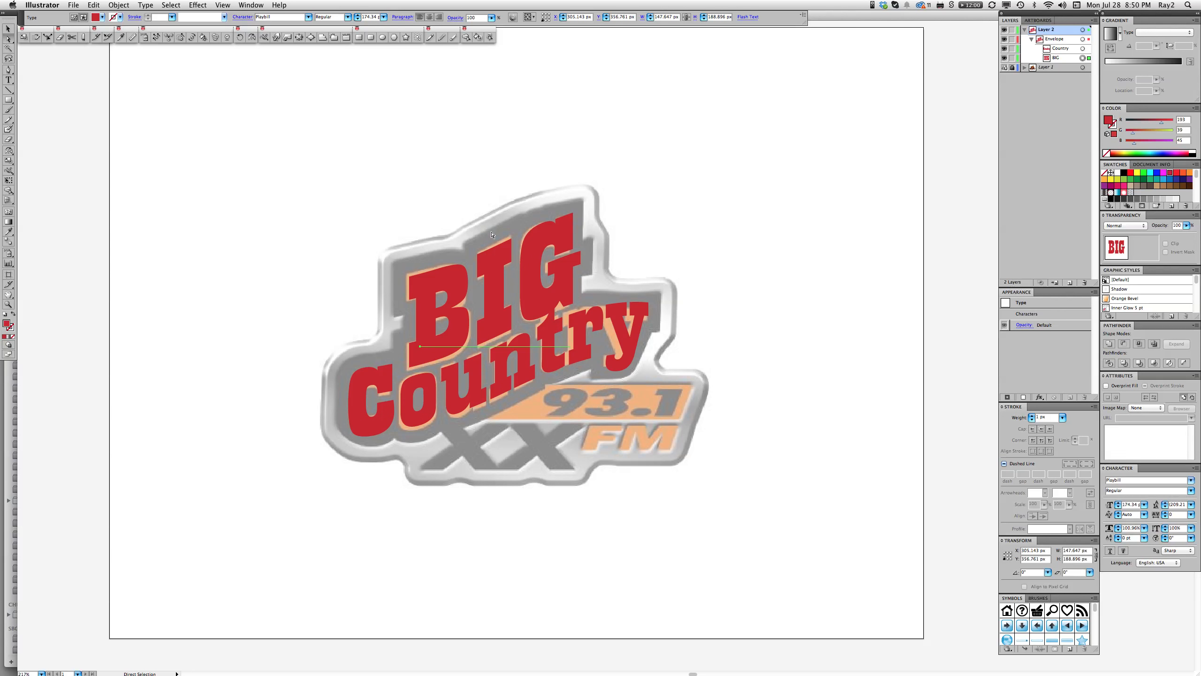
key("s")
left_click_drag(724, 405, 724, 408)
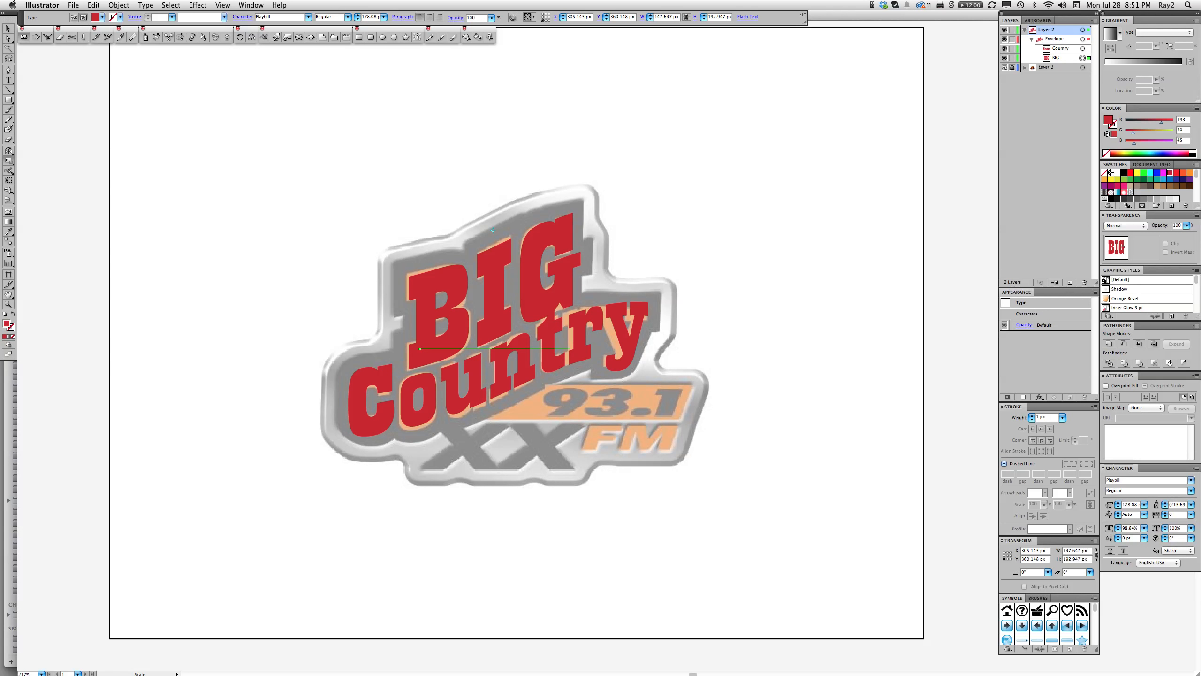
key("super+shift+v")
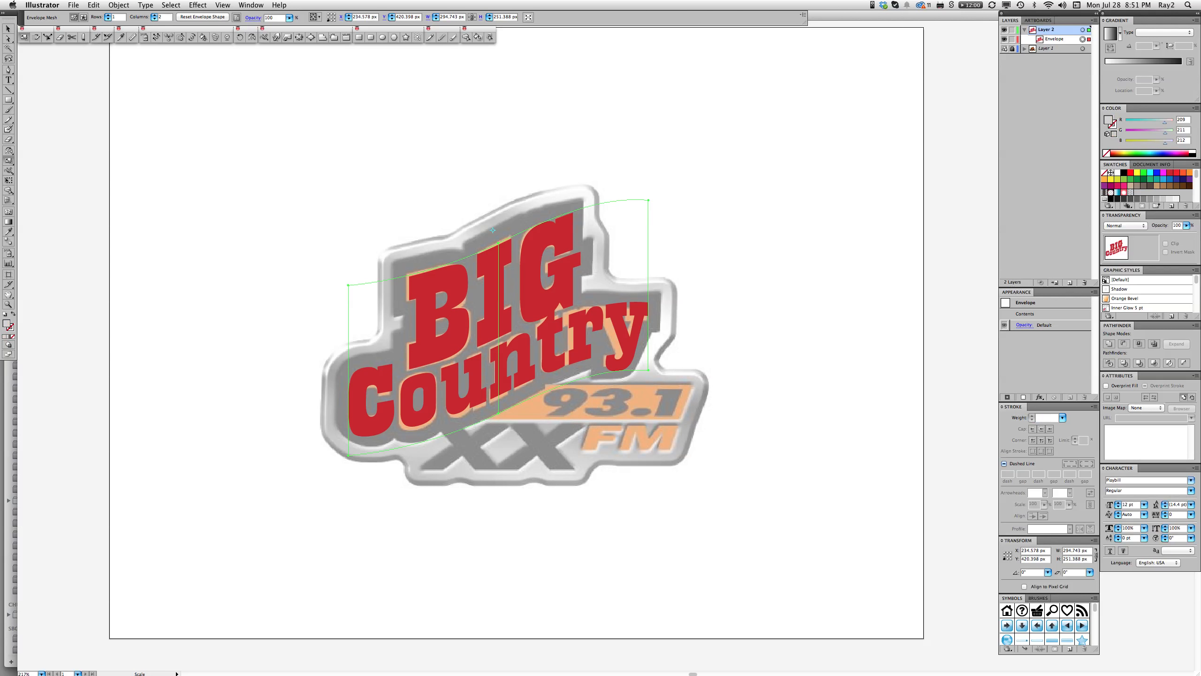
Adjust the direction handles of the envelope's middle and left mesh points to refine the curve of the lettering
key("a")
left_click_drag(483, 214, 528, 475)
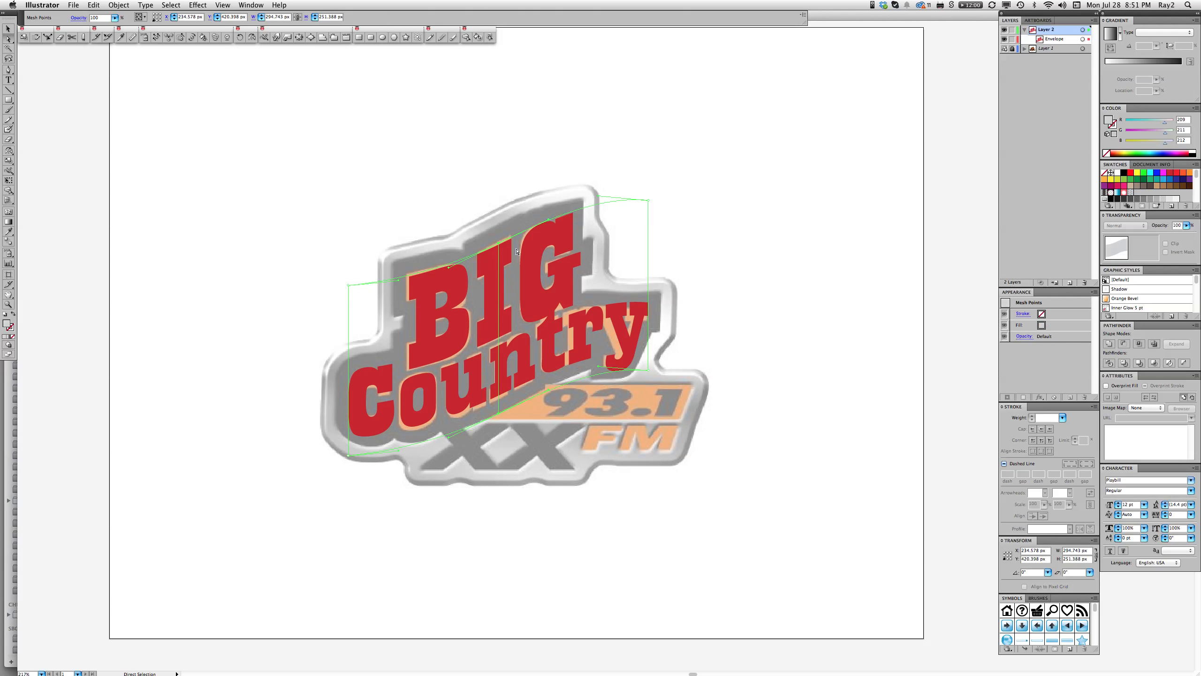
left_click_drag(549, 220, 549, 217)
left_click(399, 280)
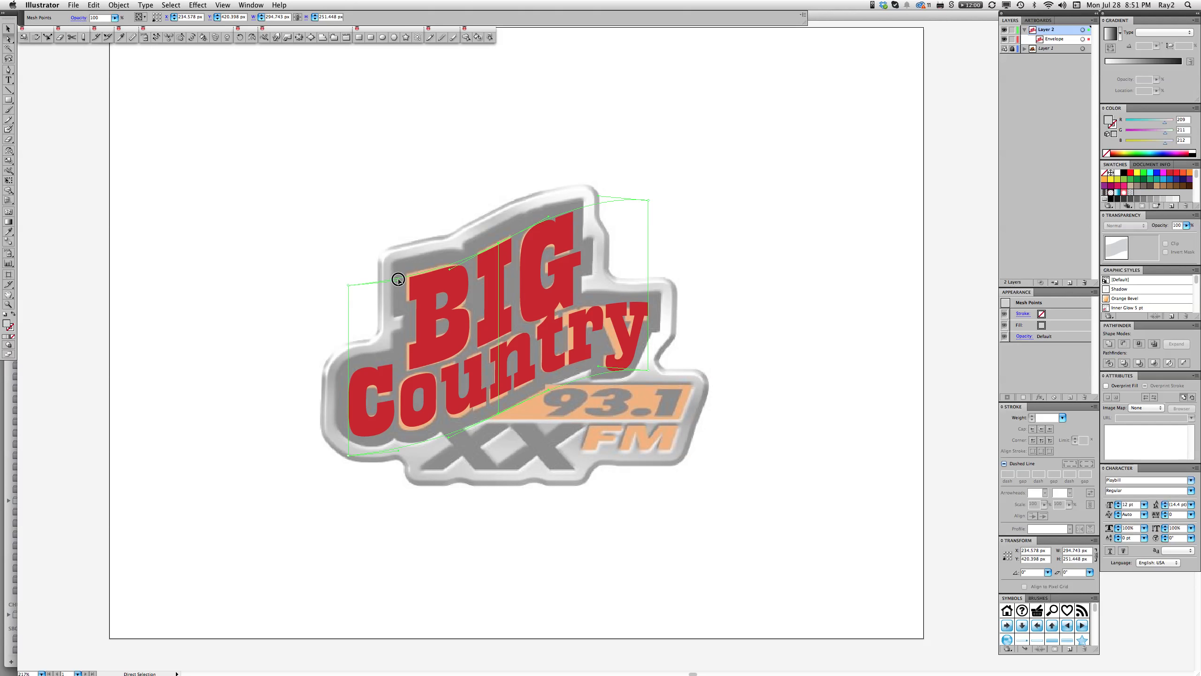
left_click_drag(399, 281, 400, 282)
left_click_drag(400, 282, 399, 281)
left_click_drag(309, 266, 368, 480)
key("super+shift+a")
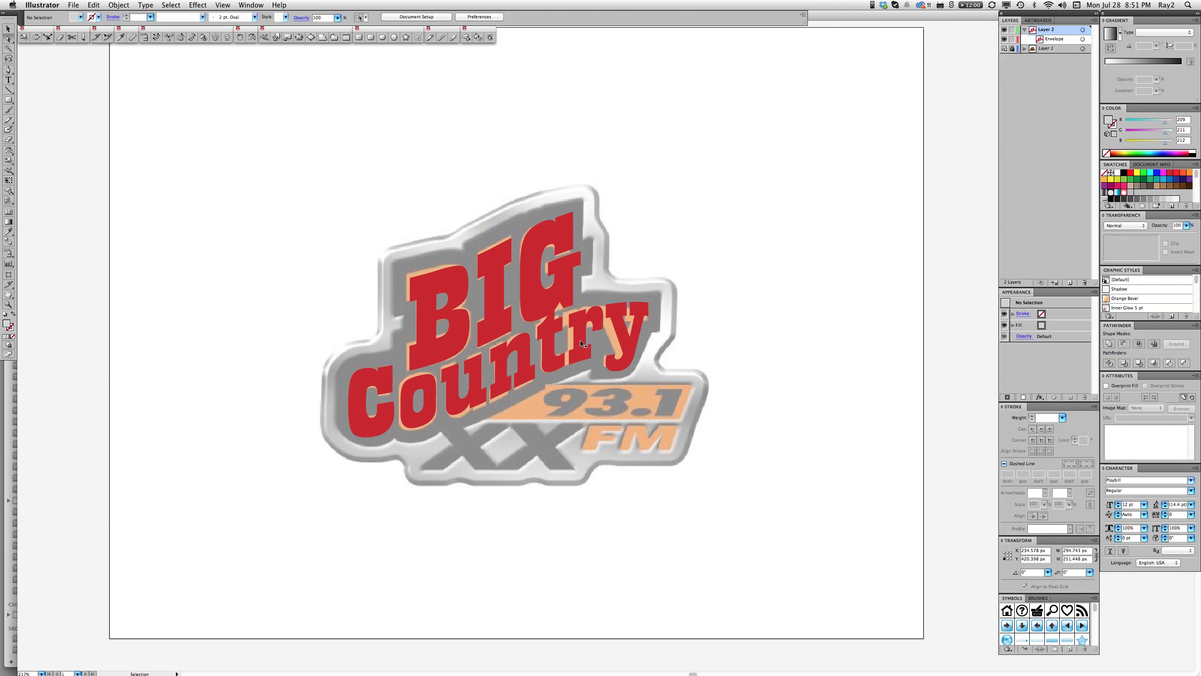
Hide the envelope lettering and show it again to compare it with the template image
left_click(627, 338)
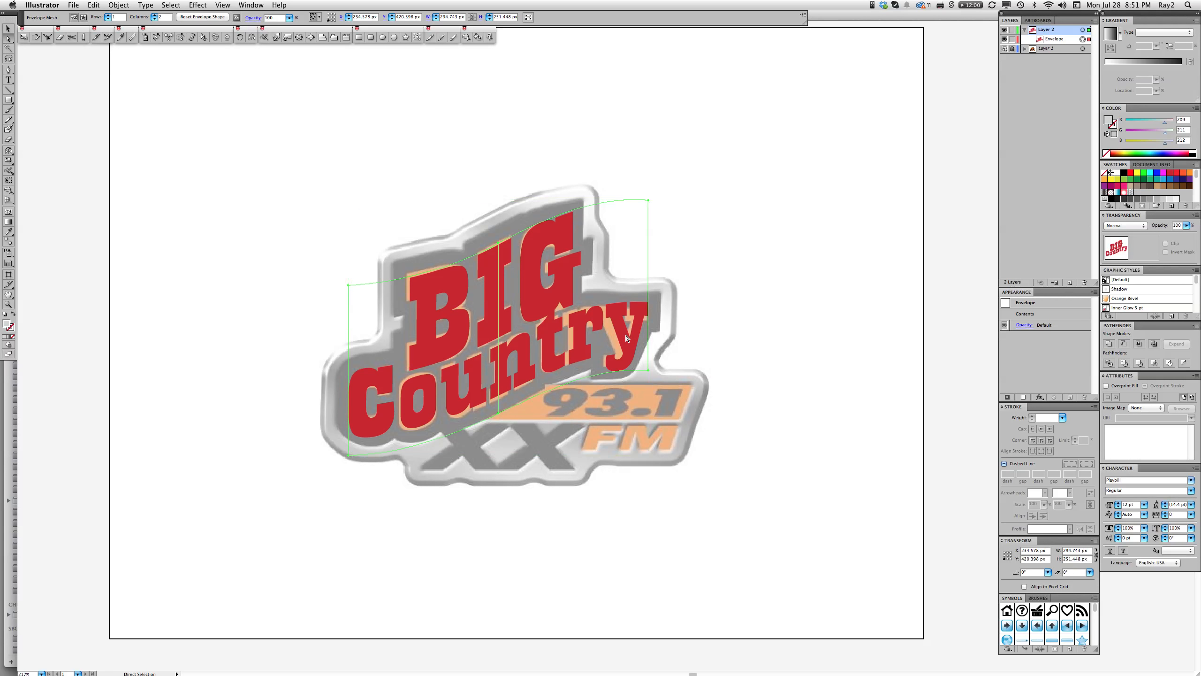
key("super+3")
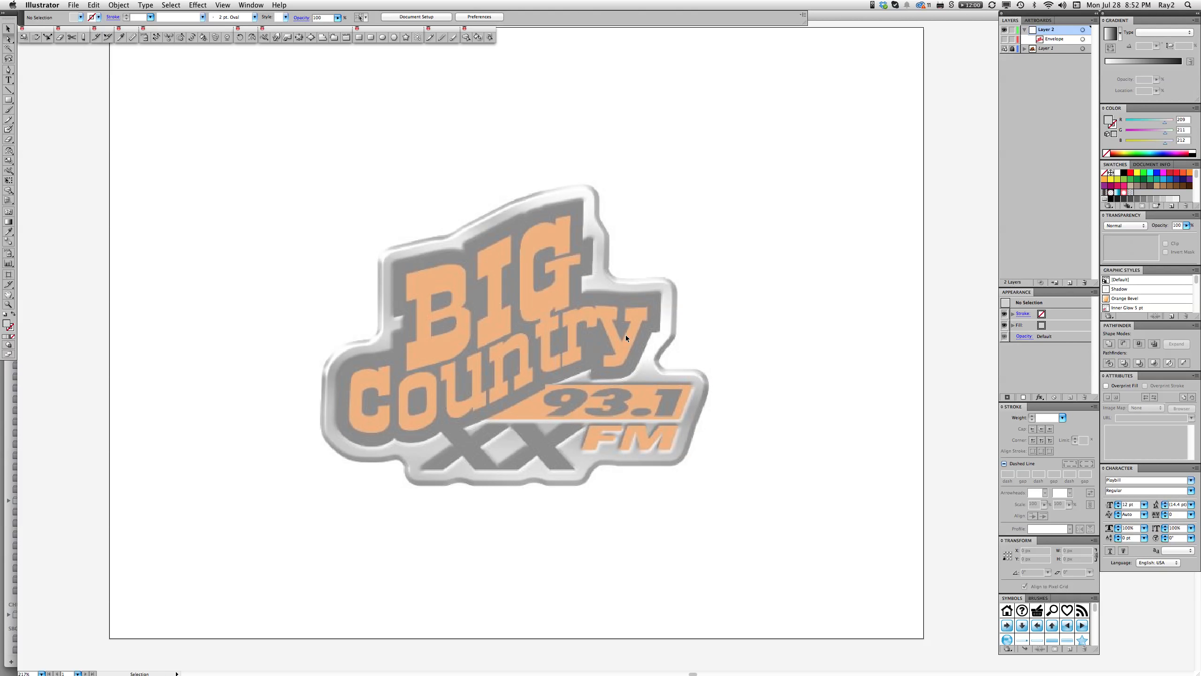
key("a")
key("v")
left_click(601, 359)
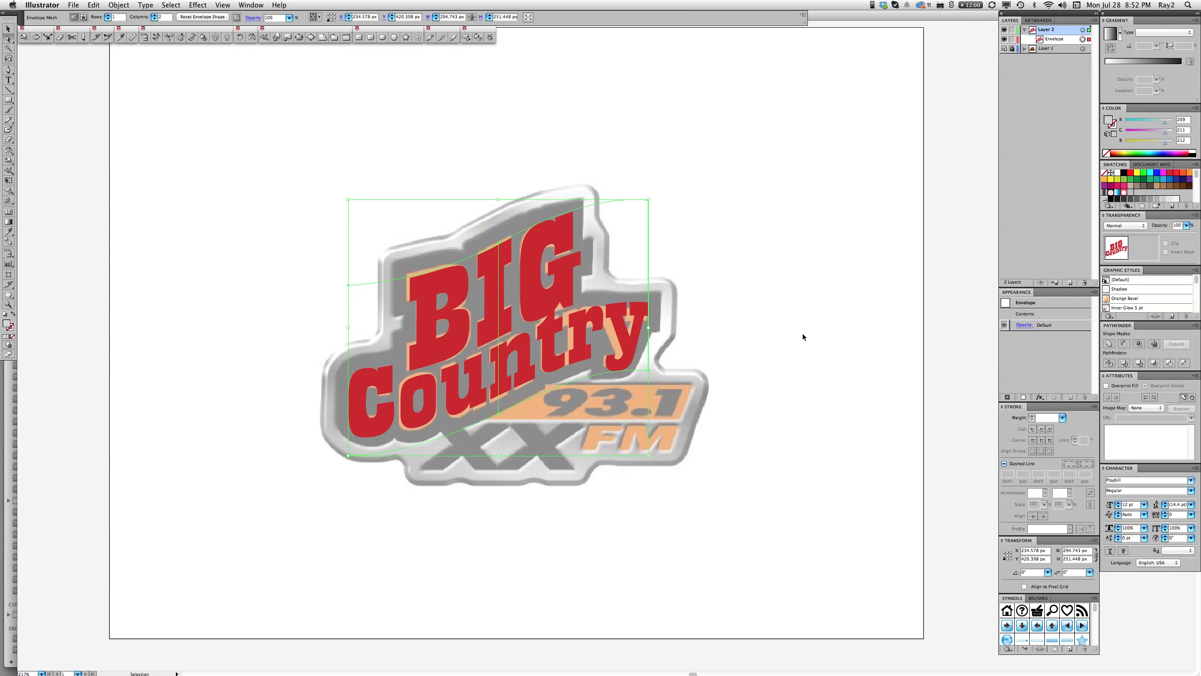
left_click(753, 343)
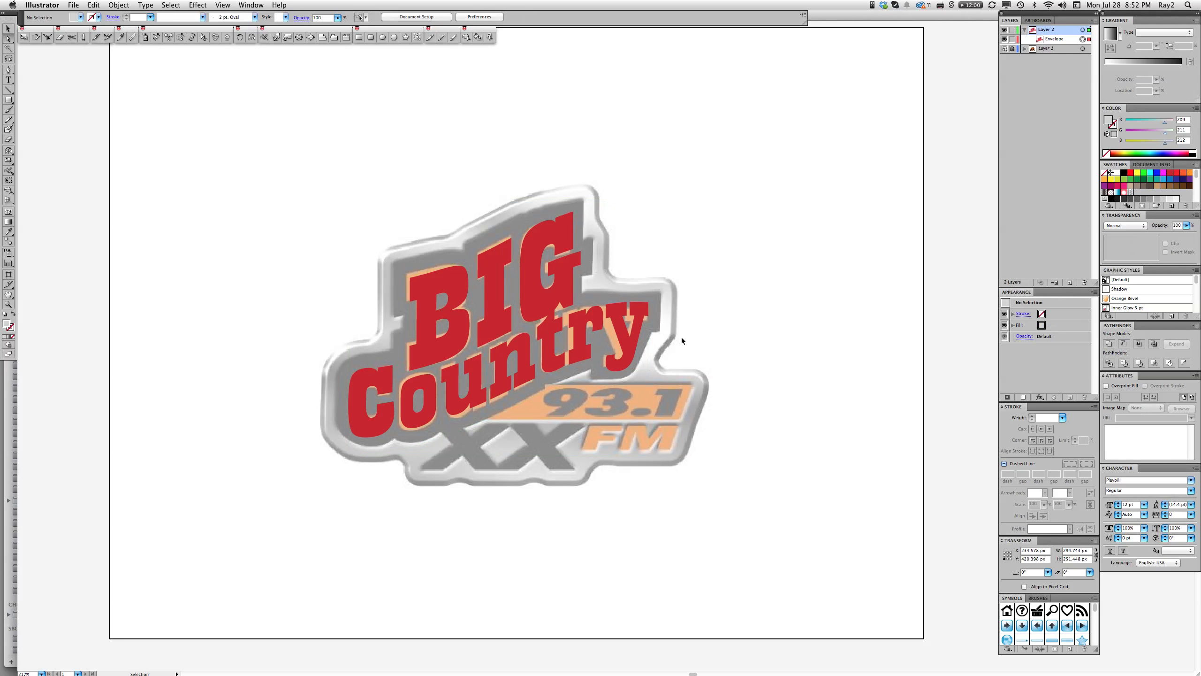
Edit the envelope's contents and fill the BIG Country text with the template's orange, sampled as R 227, G 101, B 0
key("a")
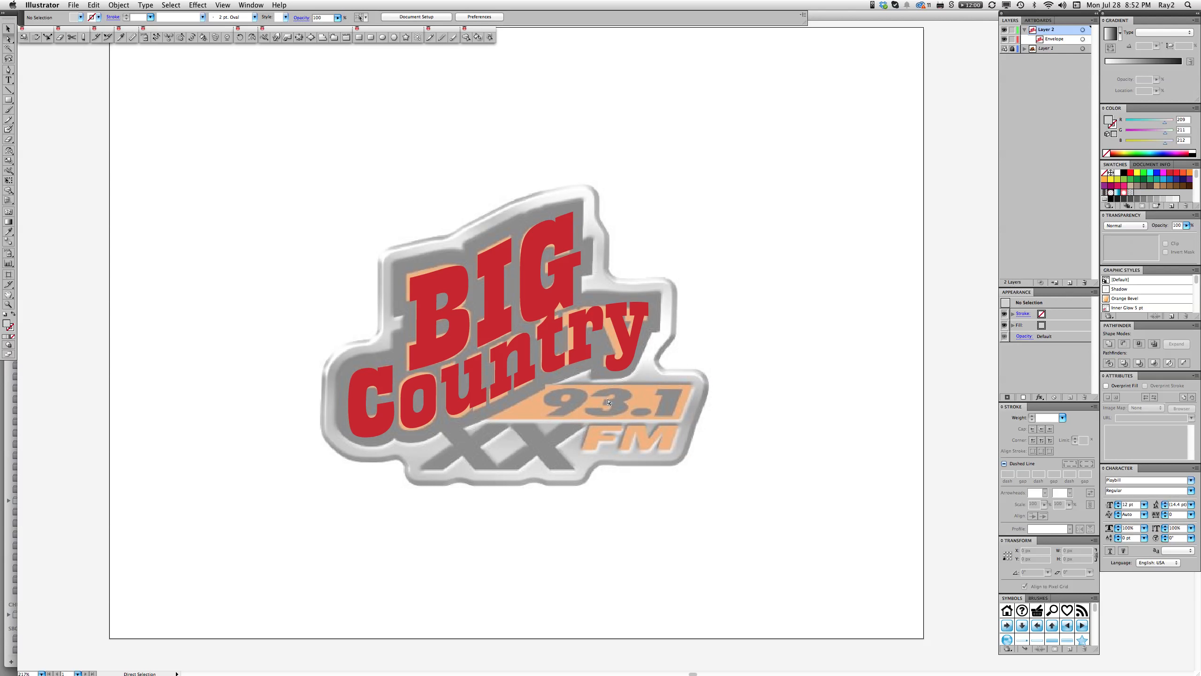
left_click(577, 355)
key("super")
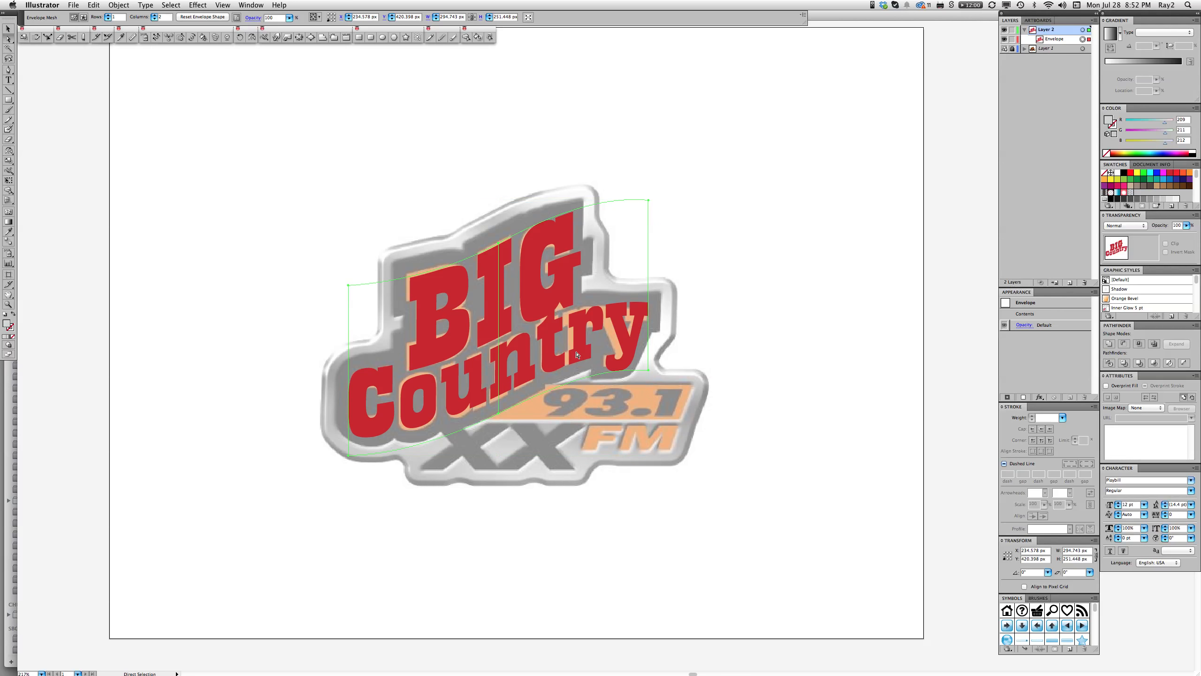
key("super")
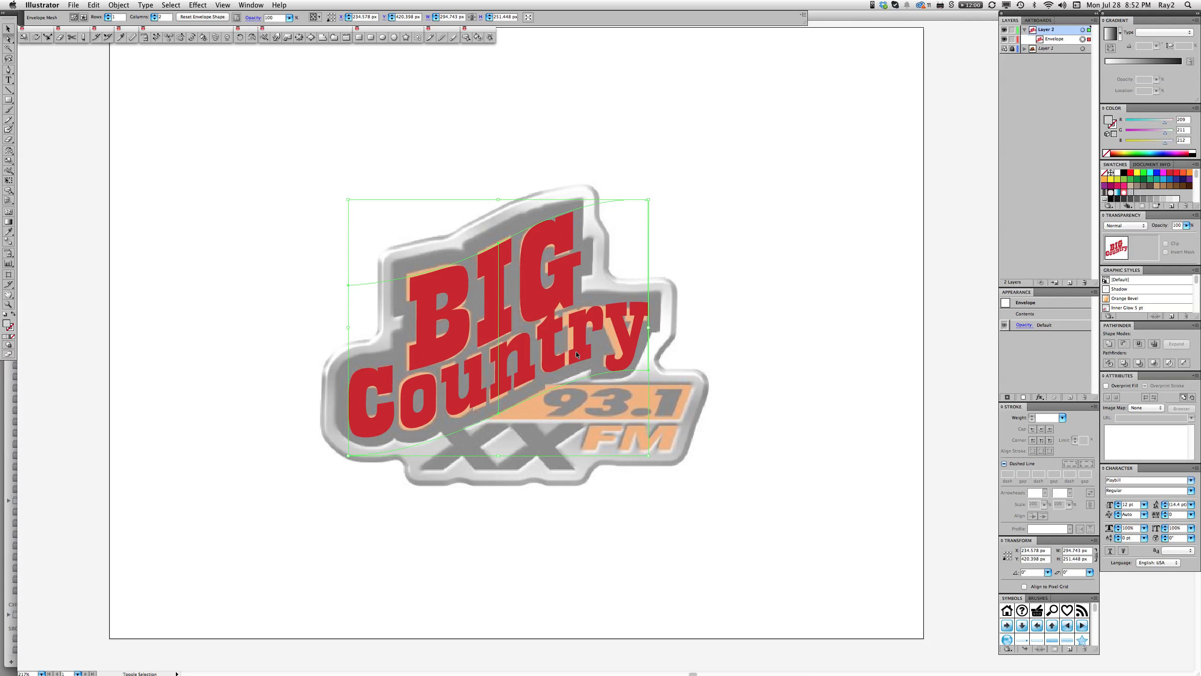
key("shift+super+v")
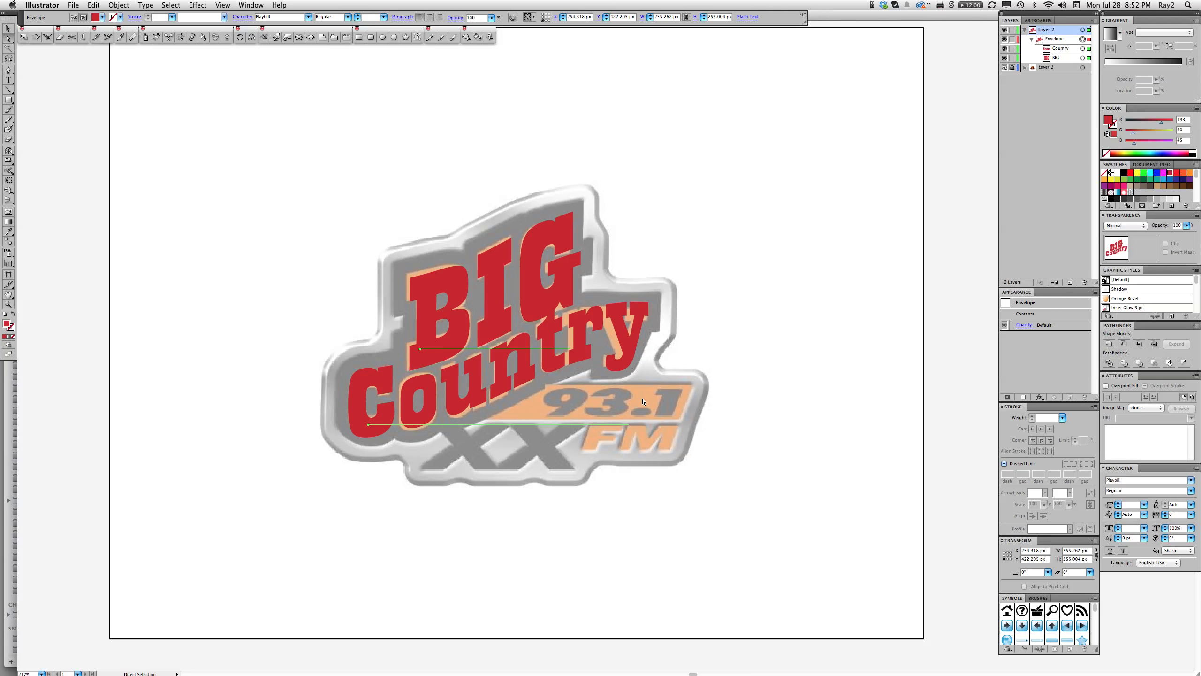
key("i")
left_click(647, 391)
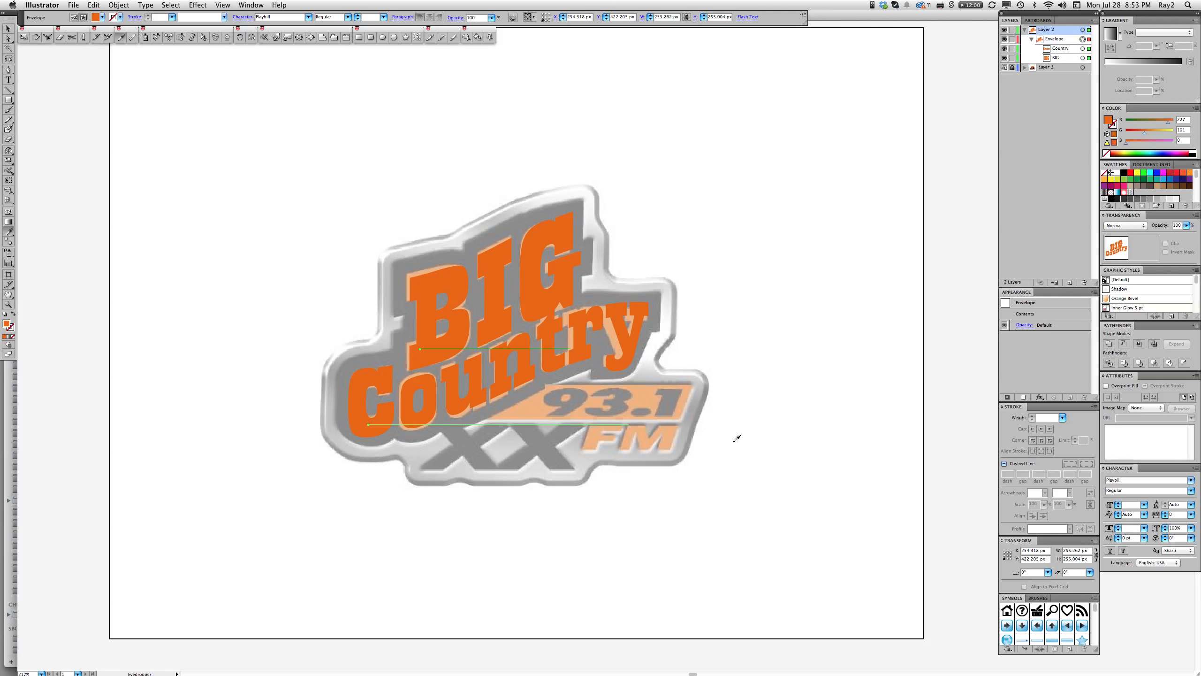
key("a")
left_click(742, 456)
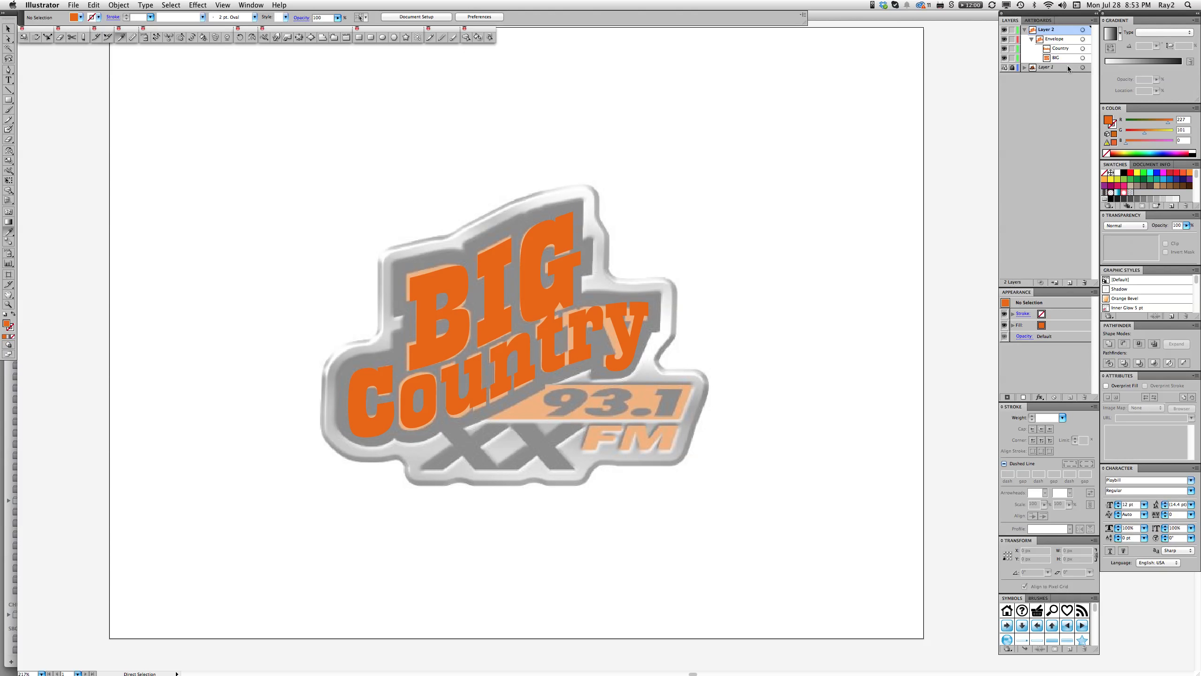
Turn off image dimming on template layer Layer 1 to compare the lettering at full color, and restore dimming at 50%
double_click(1040, 68)
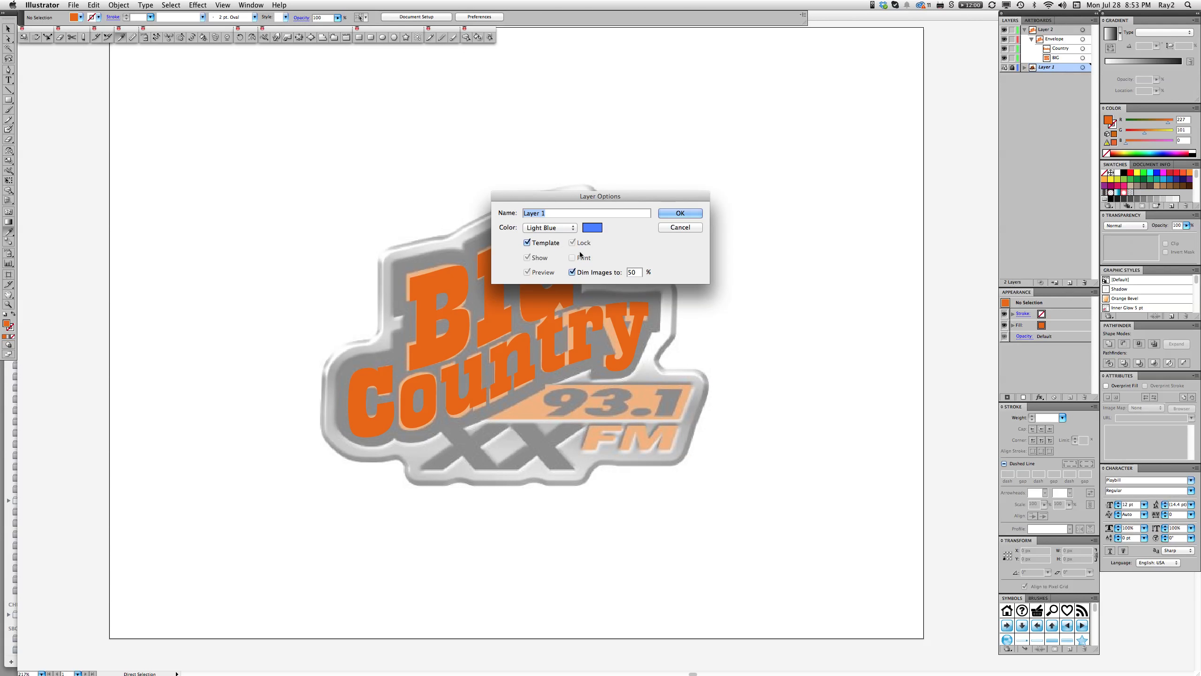
left_click(580, 272)
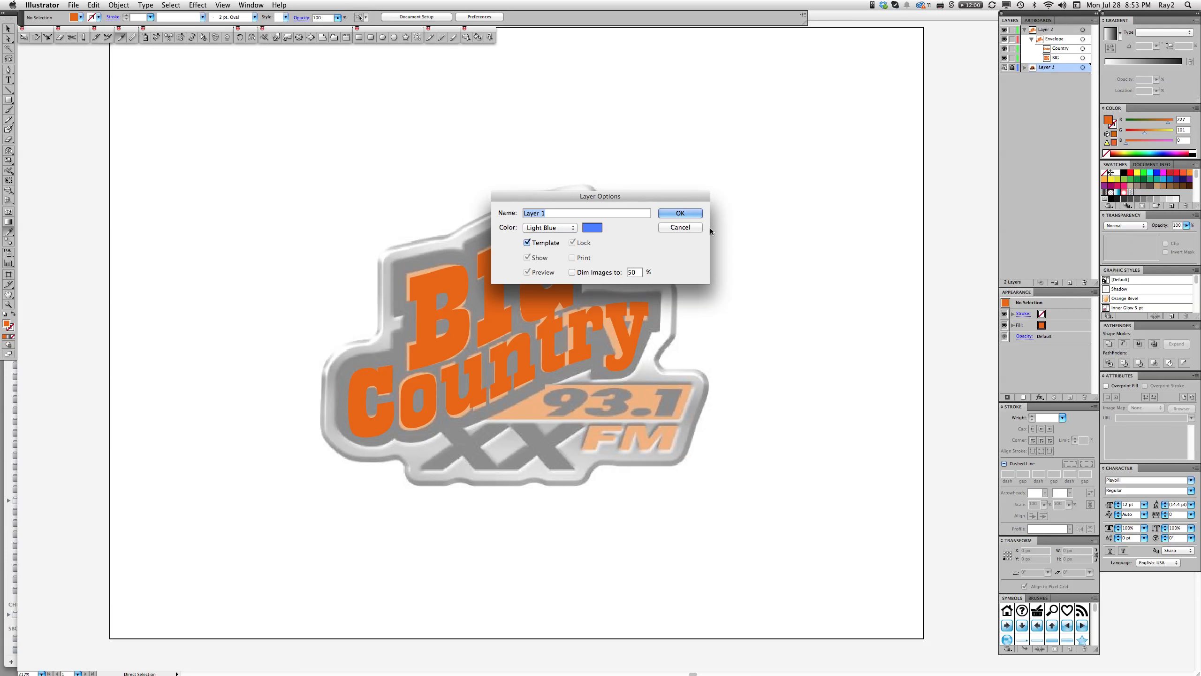
left_click(680, 214)
key("i")
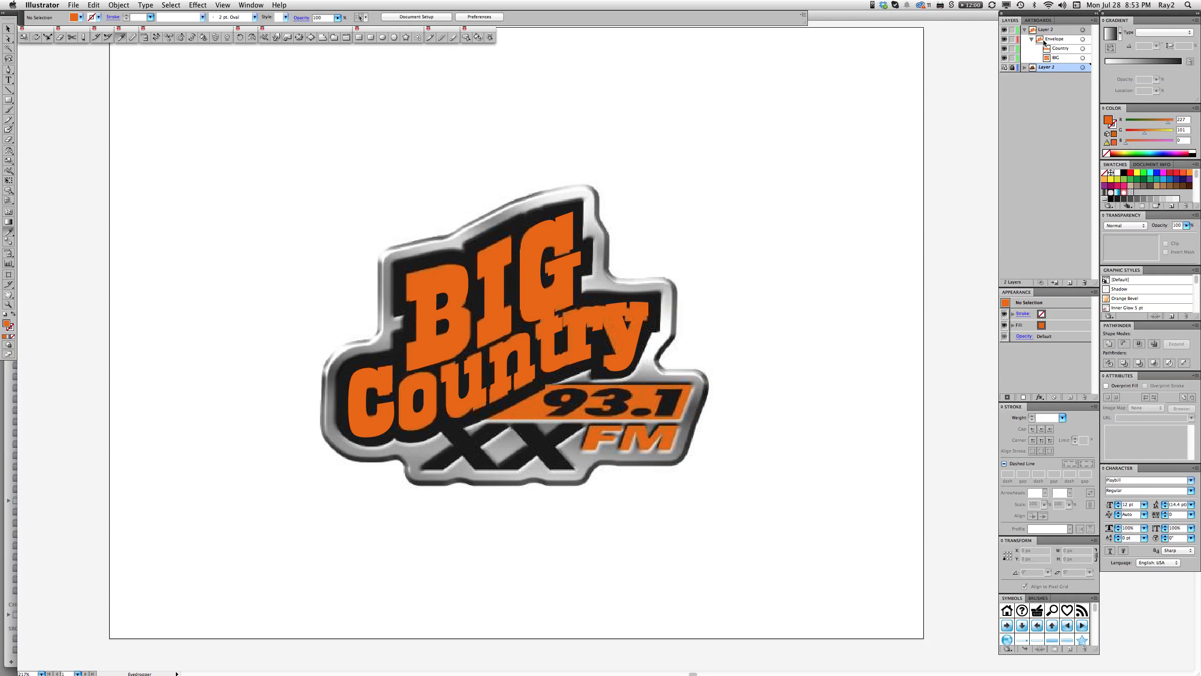
left_click(1013, 68)
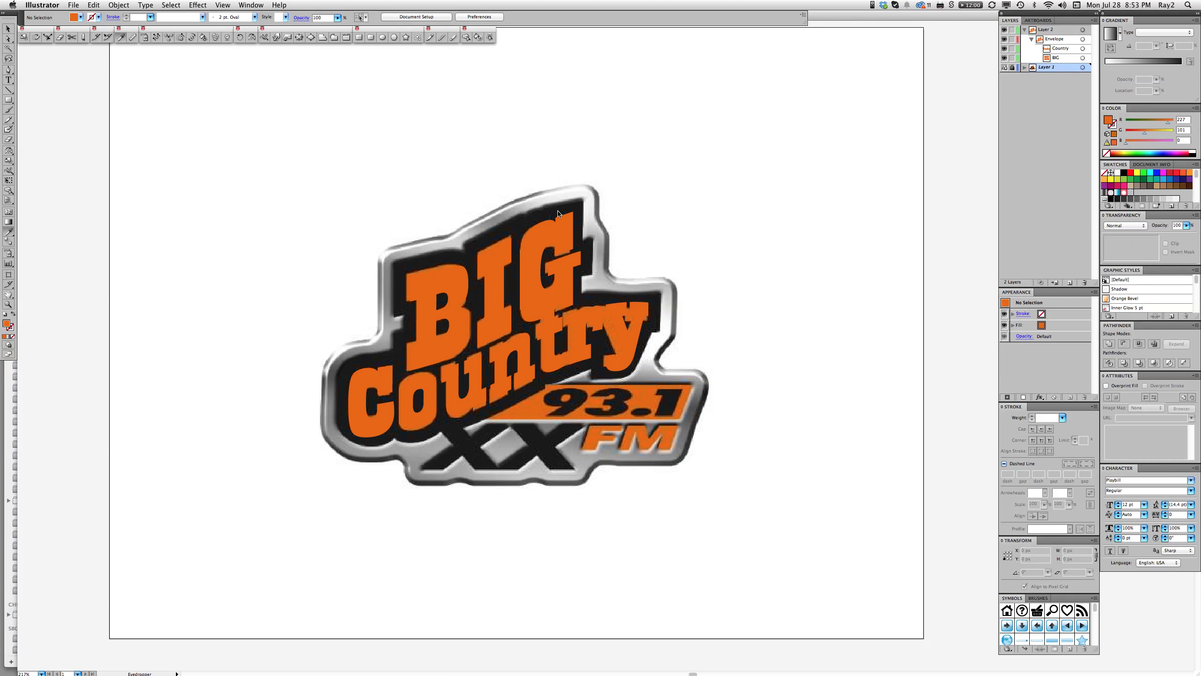
double_click(1054, 67)
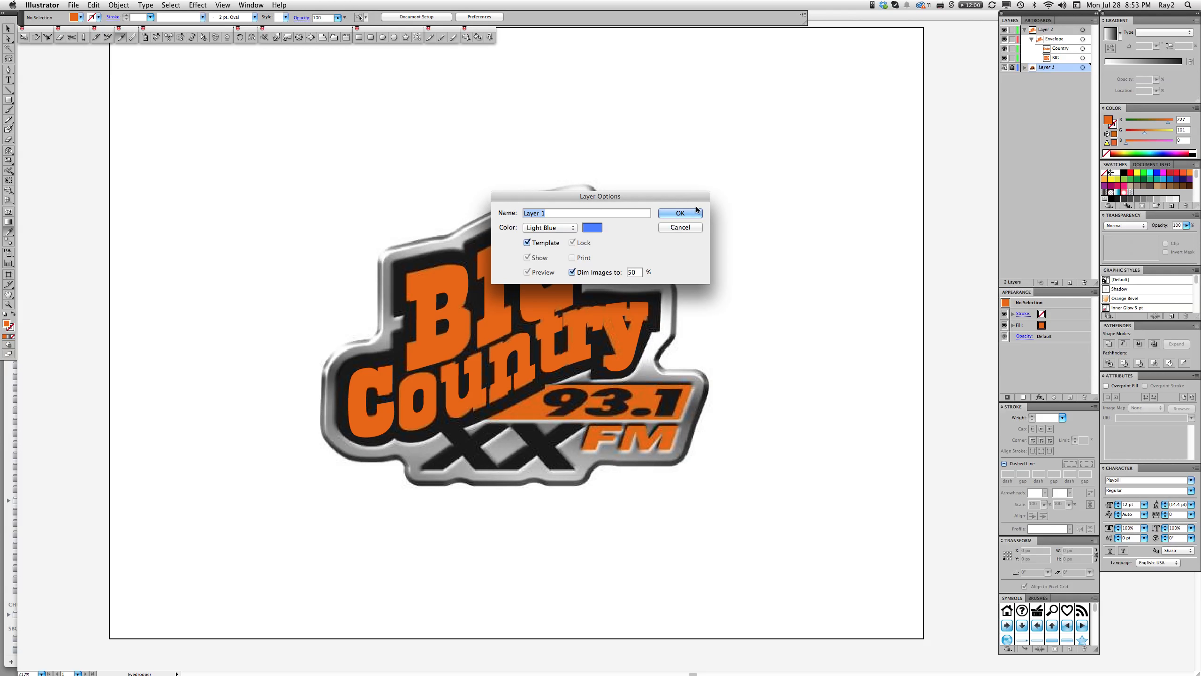
left_click(683, 213)
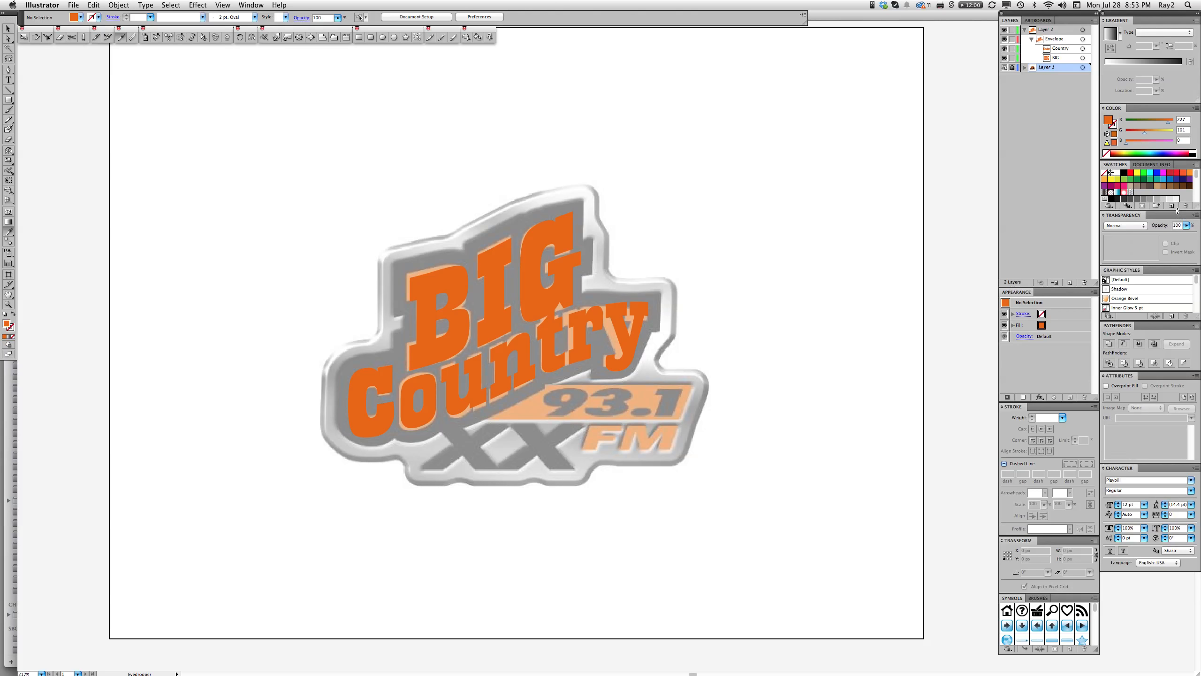
Enlarge the swatch display and save the orange fill (R 227, G 101, B 0) as a new swatch
left_click_drag(1174, 242, 1173, 243)
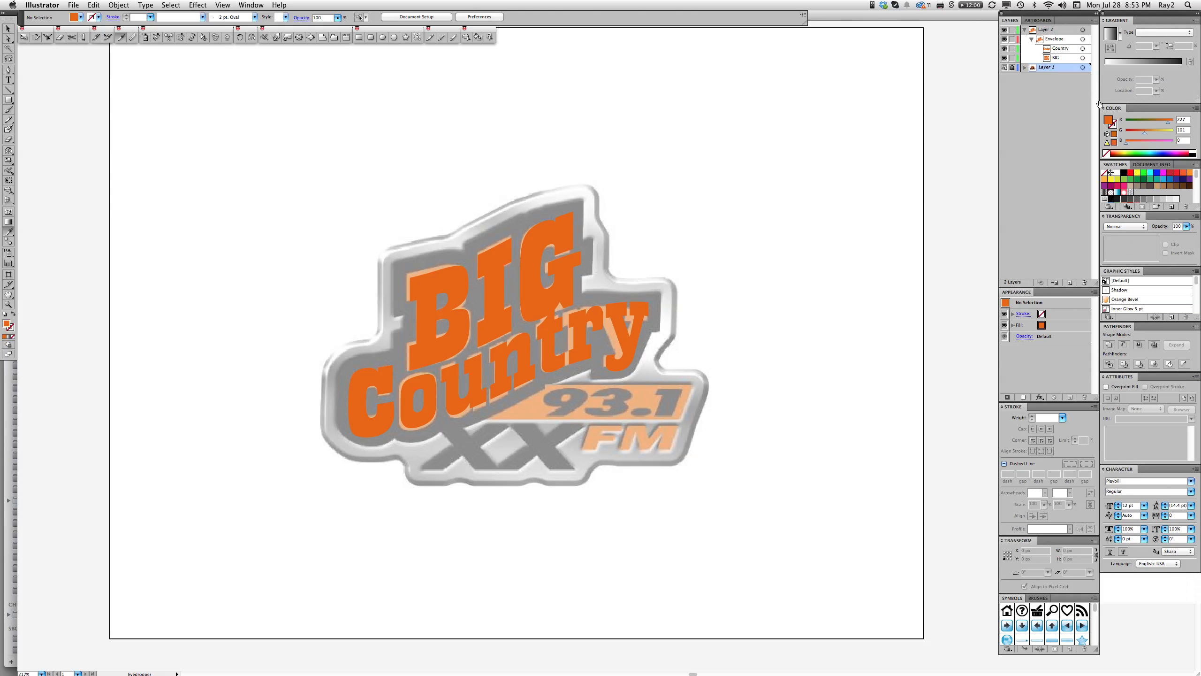
mouse_move(1110, 122)
left_mouse_down()
mouse_move(1146, 201)
mouse_move(1109, 122)
left_mouse_up()
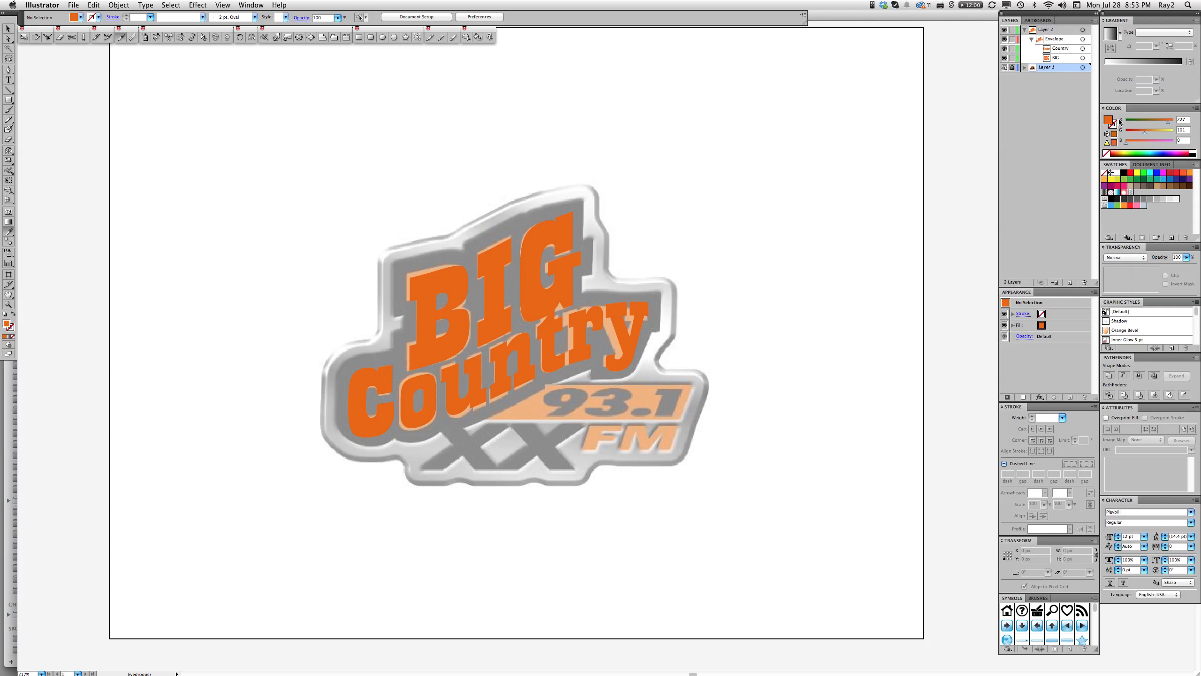
left_click_drag(1109, 121, 1141, 193)
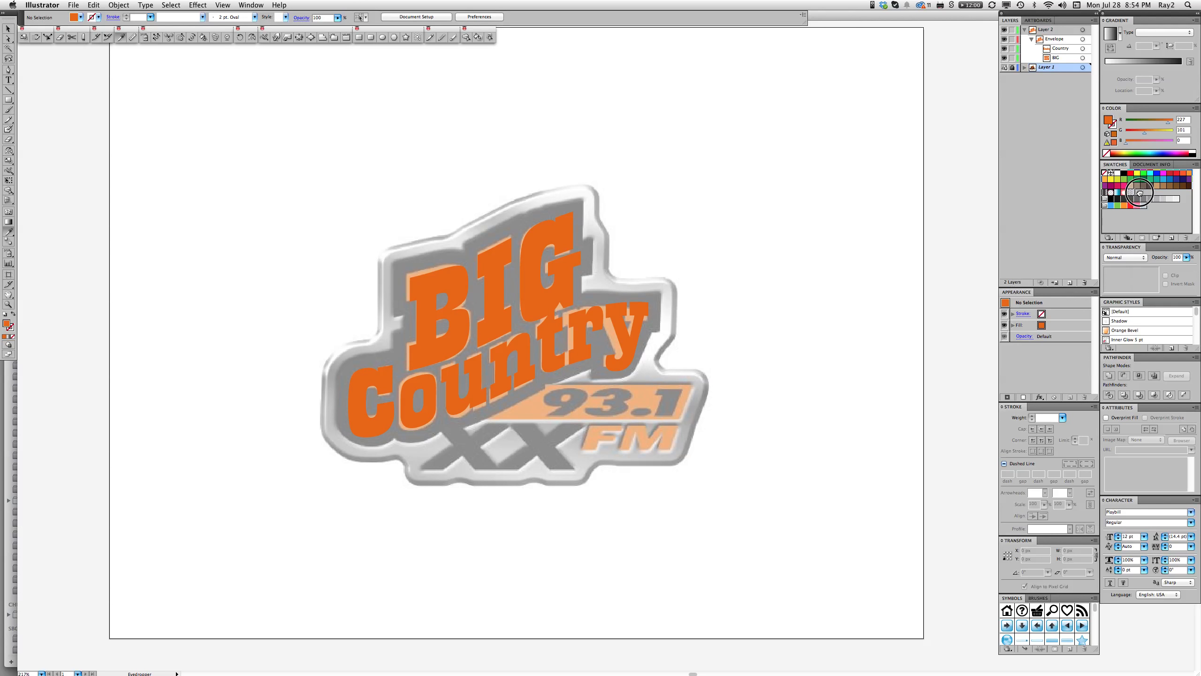
left_click_drag(1140, 192, 1140, 192)
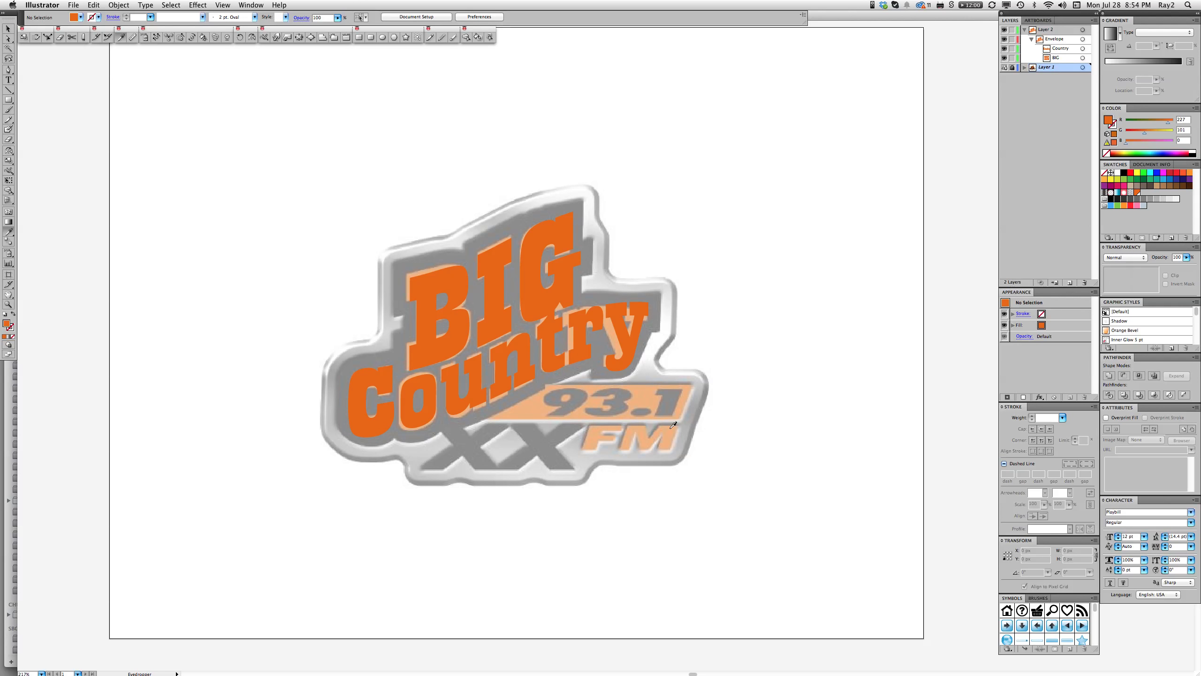
Draw an orange rectangle about 208 px wide and 34 px high on Layer 2 over the template's 93.1 bar
left_click(8, 100)
left_click(1048, 41)
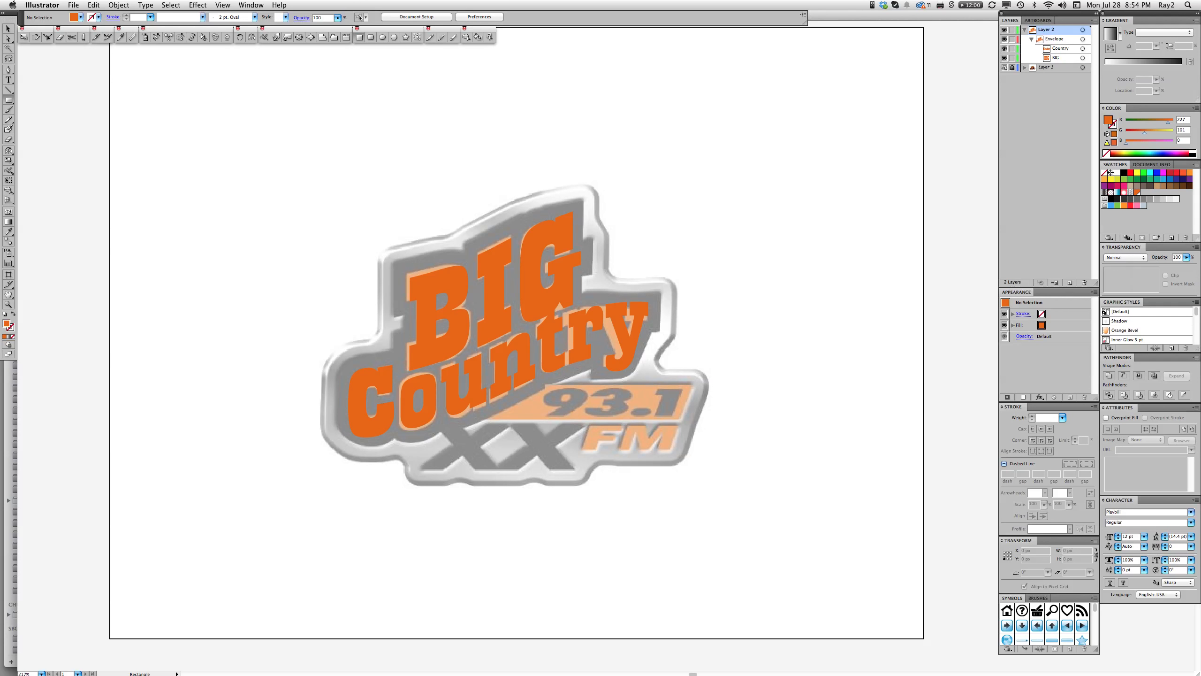
left_click_drag(690, 385, 479, 419)
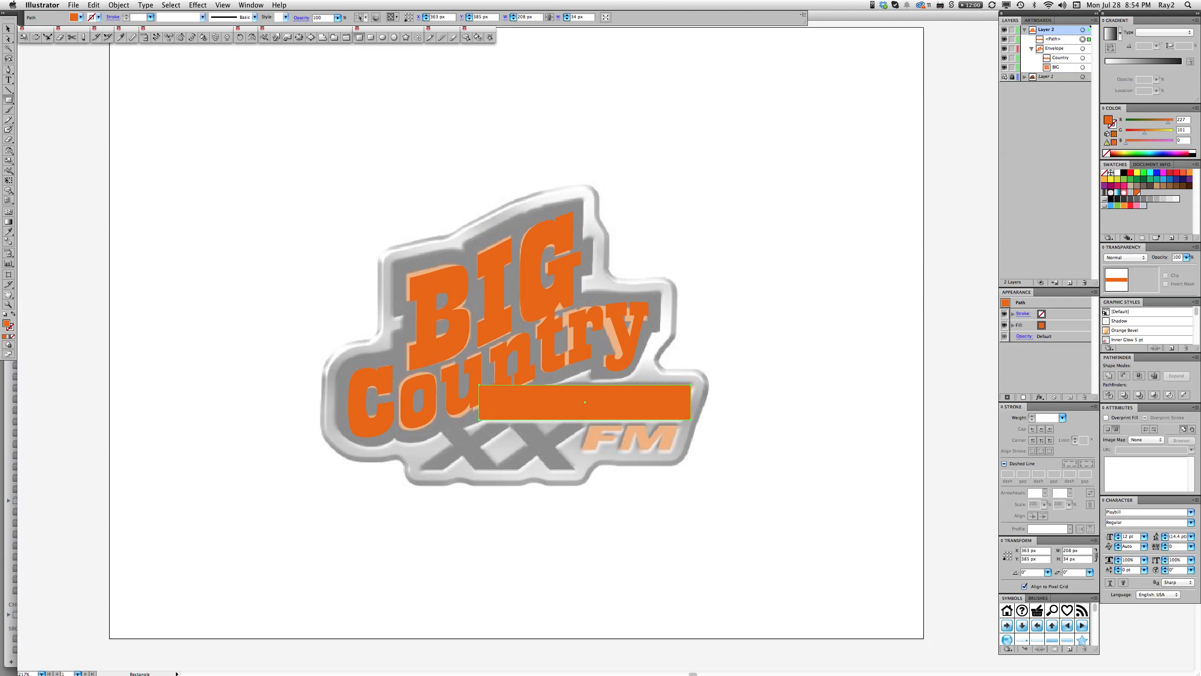
In outline view, shear the rectangle with Free Transform to match the 93.1 bar's slant, then deselect it and restore the preview
key("a")
key("super+y")
key("m")
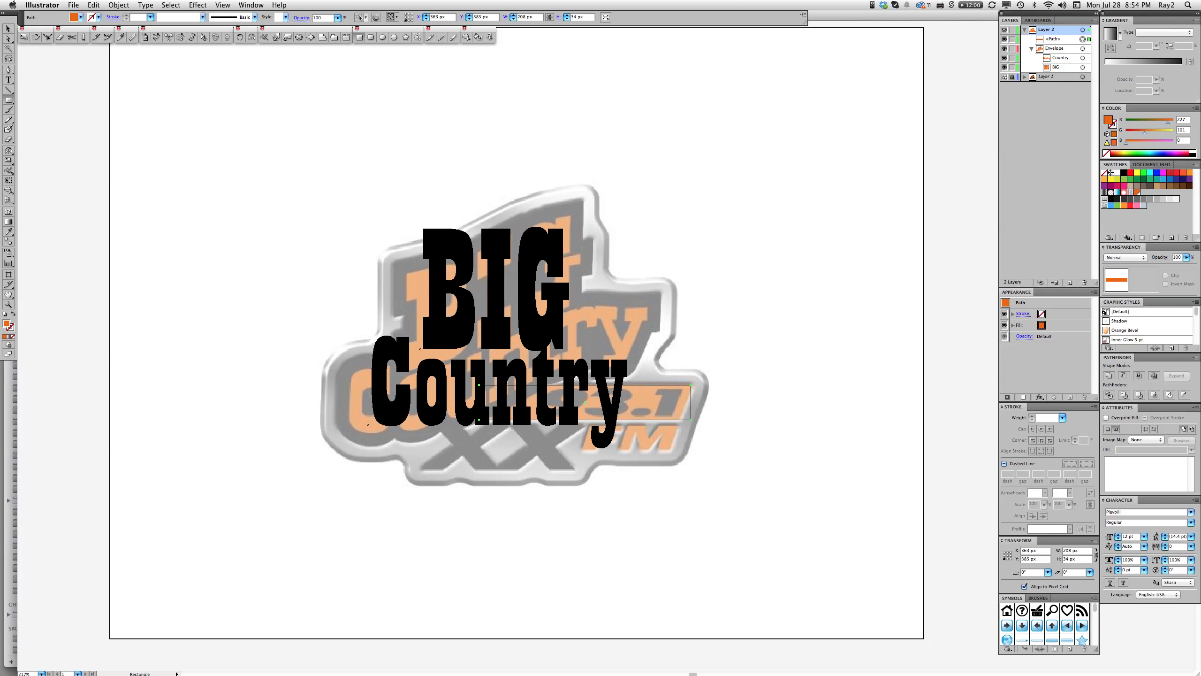
key("e")
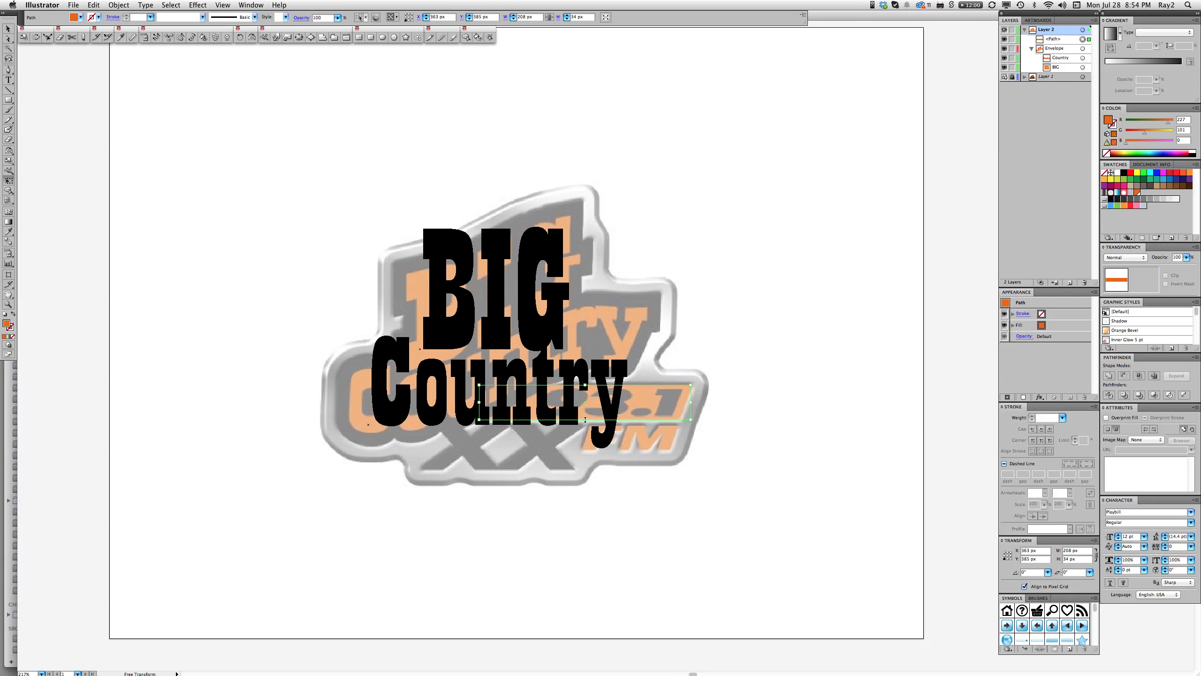
left_click(585, 419)
mouse_move(585, 419)
left_mouse_down()
mouse_move(499, 420)
mouse_move(586, 426)
mouse_move(572, 419)
left_mouse_up()
key("super+t")
key("a")
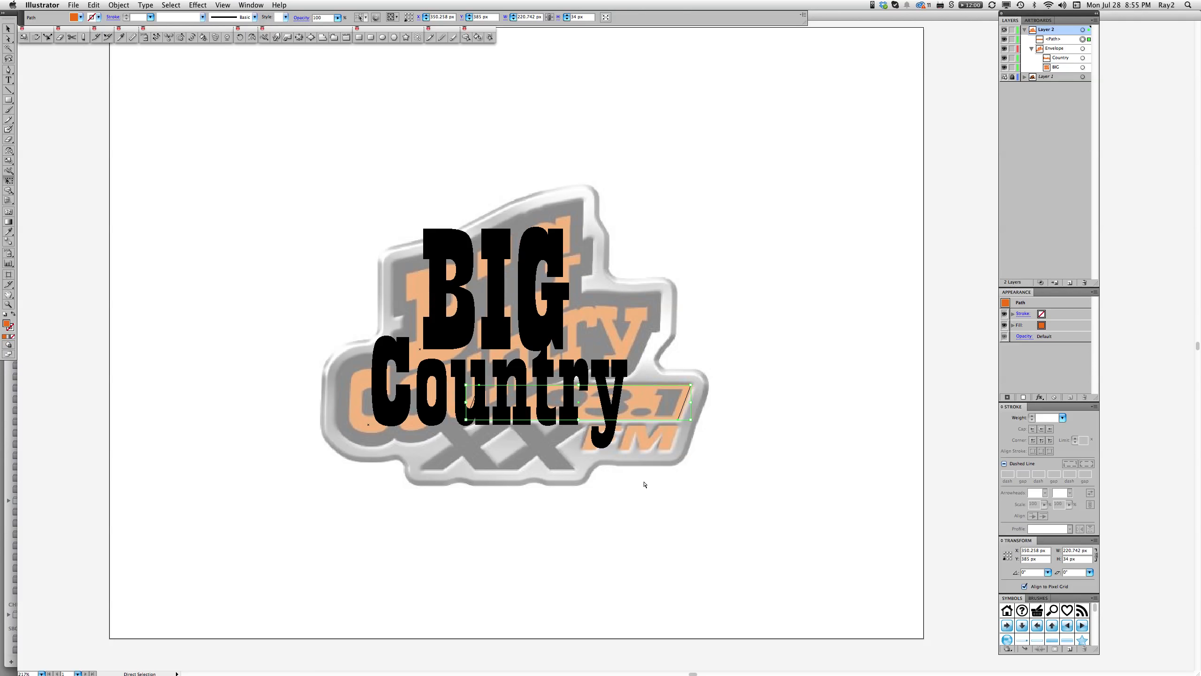
left_click(728, 502)
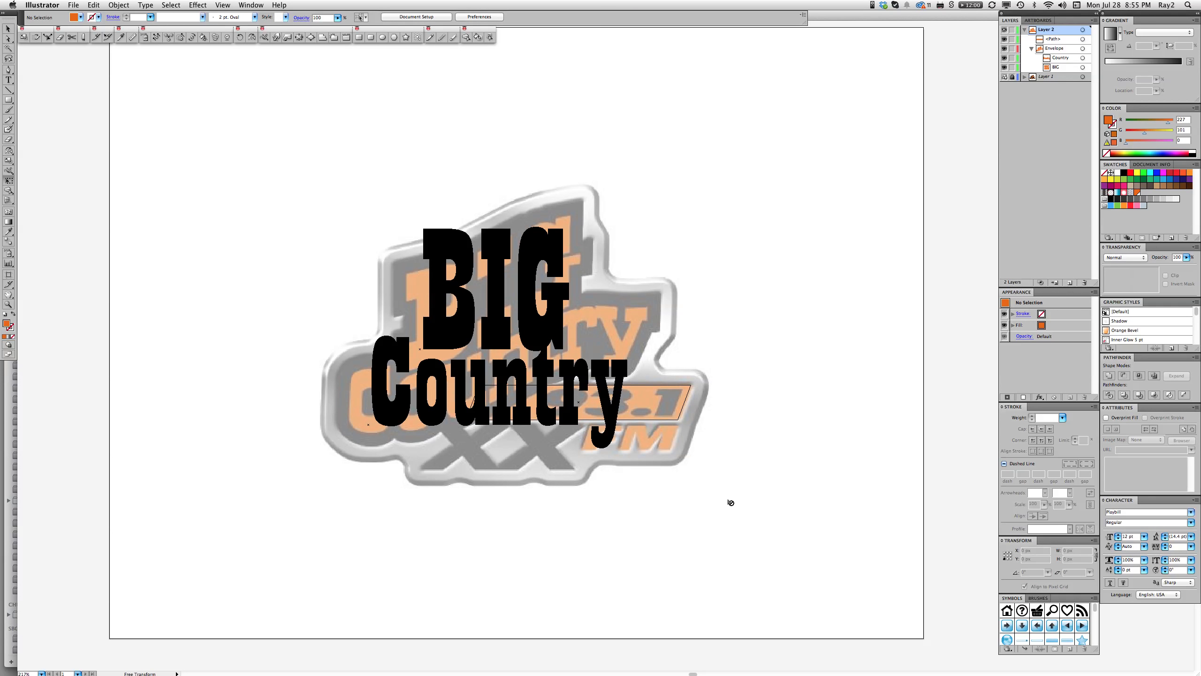
key("super+y")
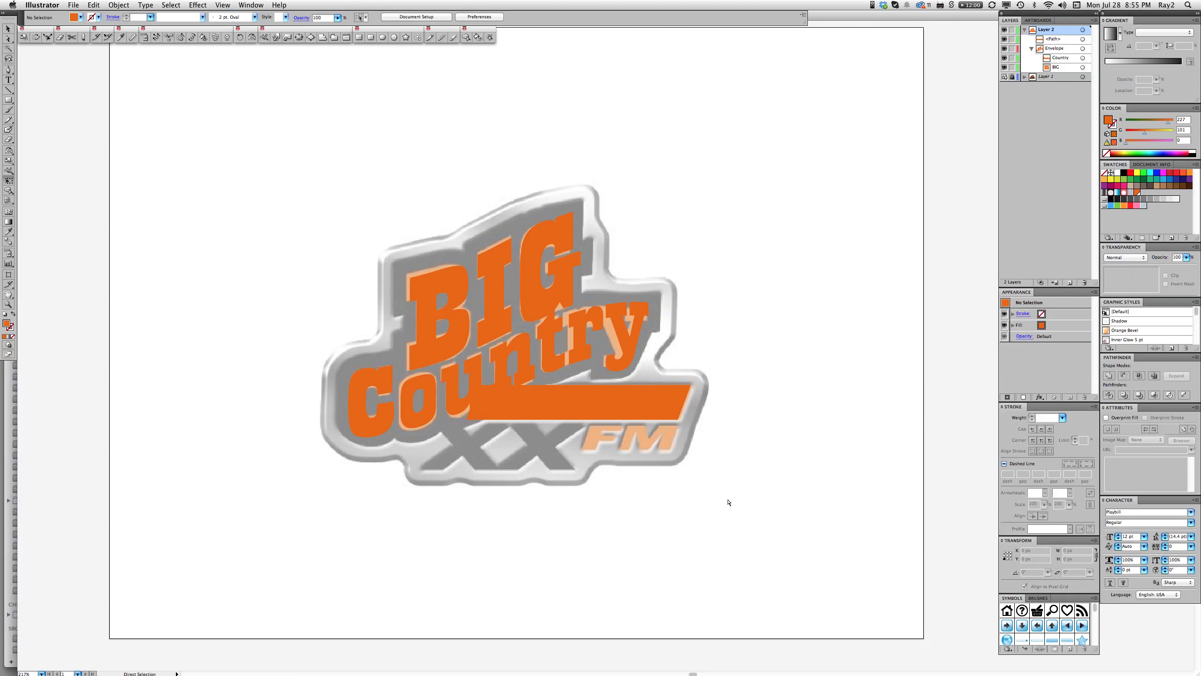
Switch from editing the BIG and Country text contents back to the envelope and select the whole envelope mesh
key("e")
left_click(571, 351, "alt+super")
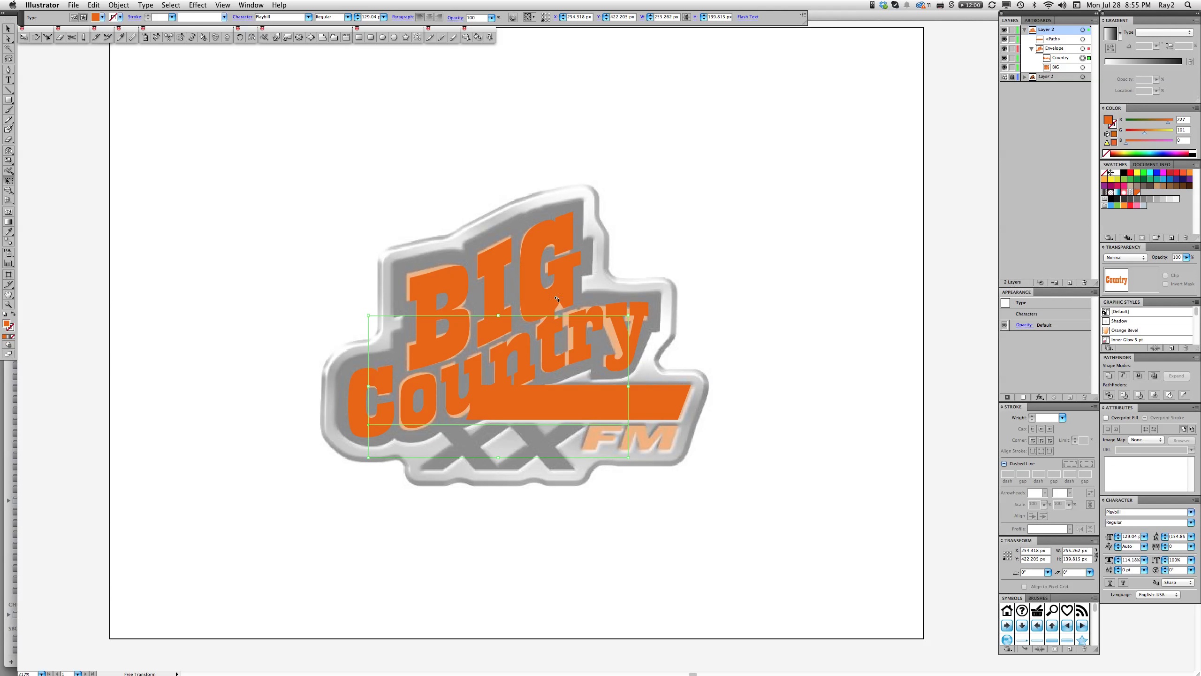
left_click(537, 267, "alt")
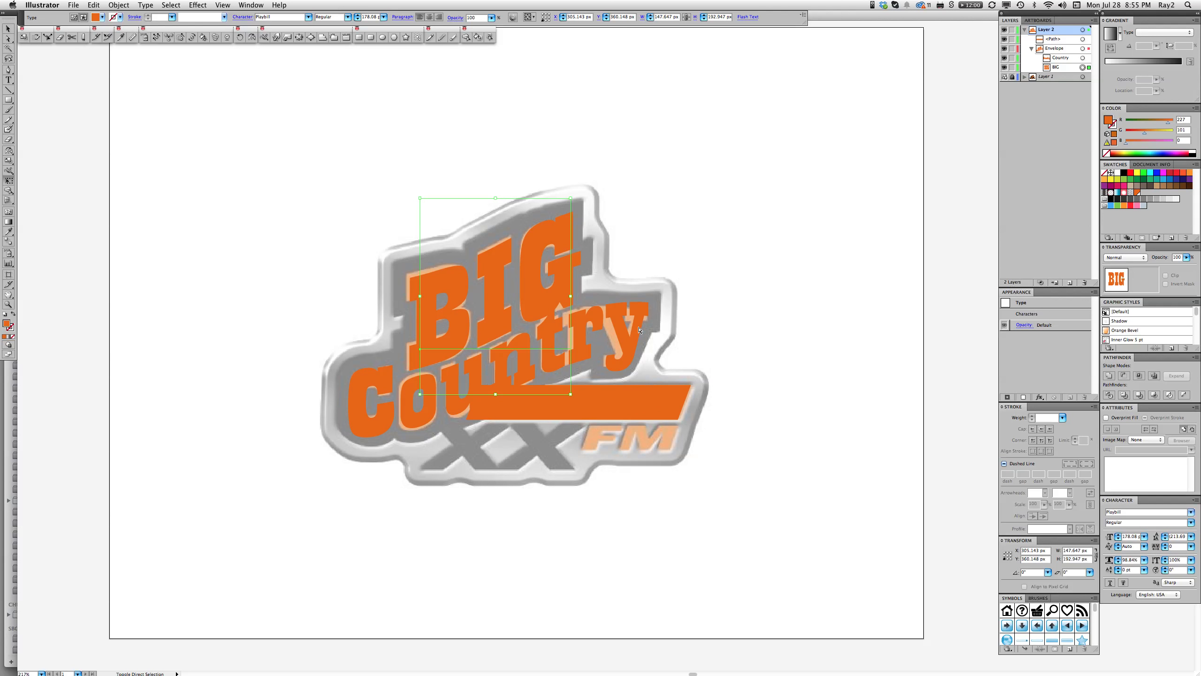
key("super+z")
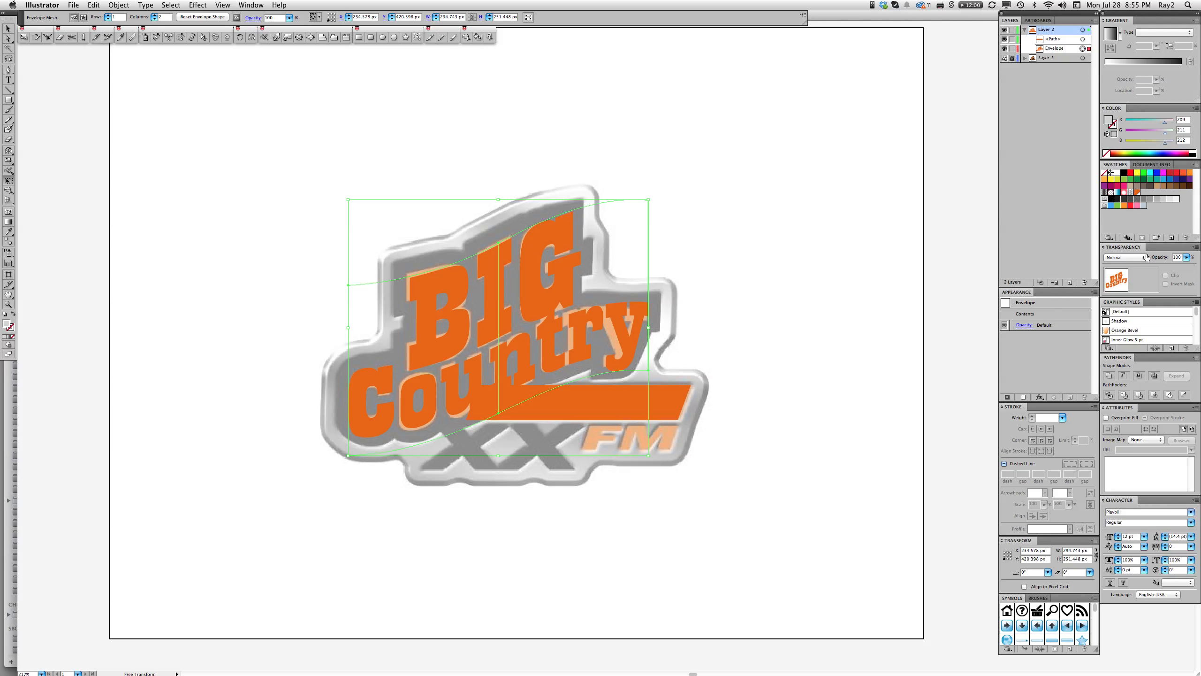
Add a new fill to the envelope, place it below Contents in the appearance stack, and make that fill active
left_click(1022, 289)
left_click(1092, 293)
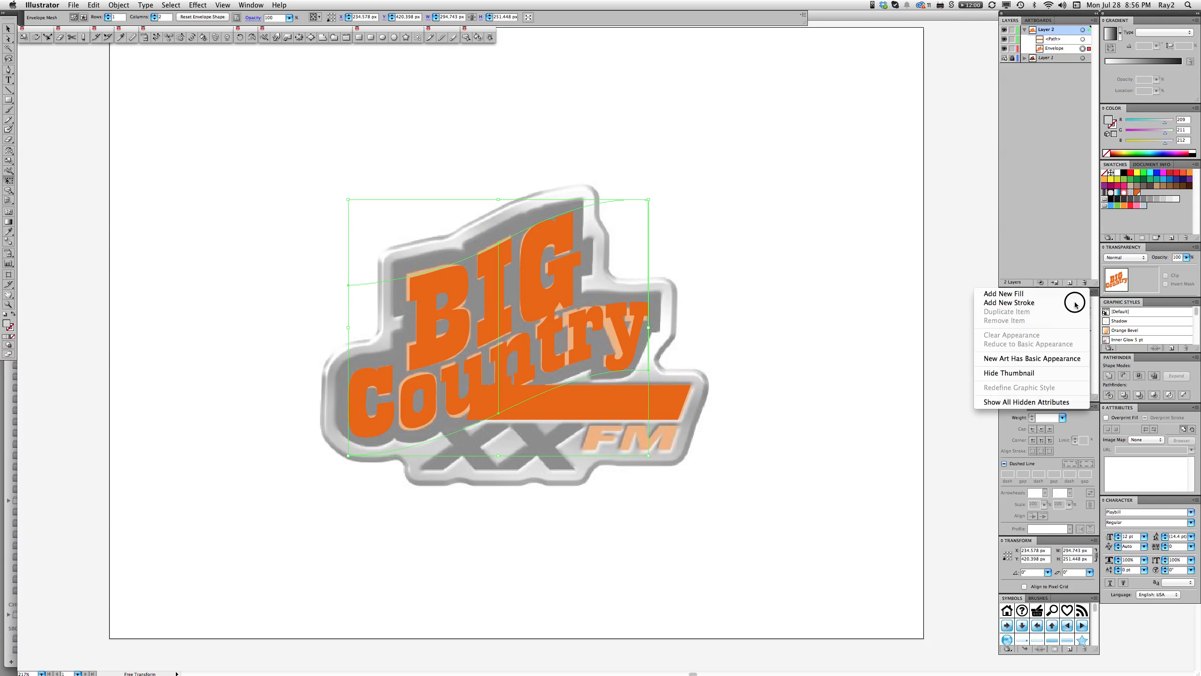
left_click(1016, 295)
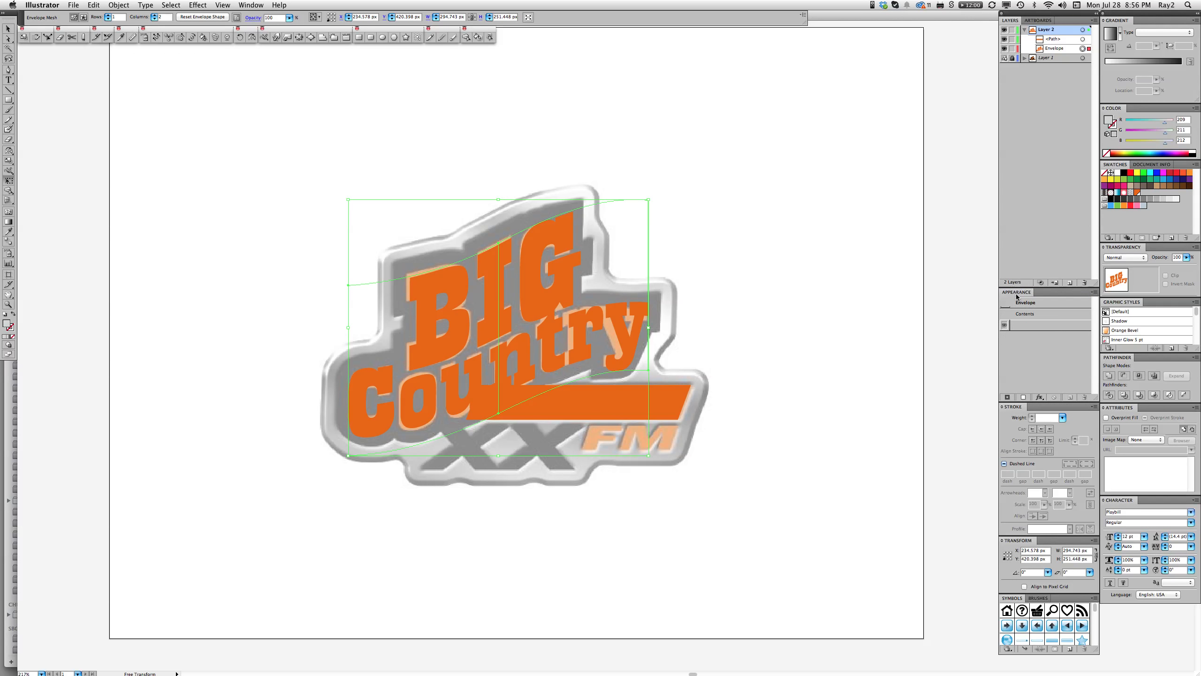
left_click_drag(1059, 325, 1059, 340)
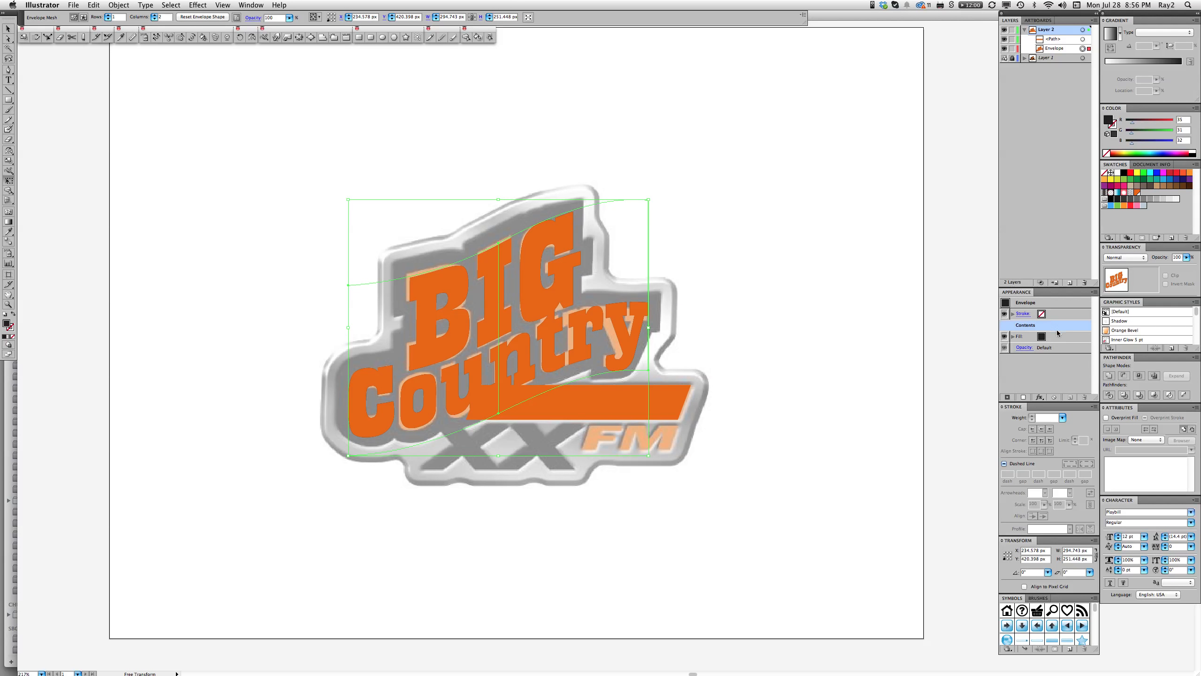
left_click(1050, 336)
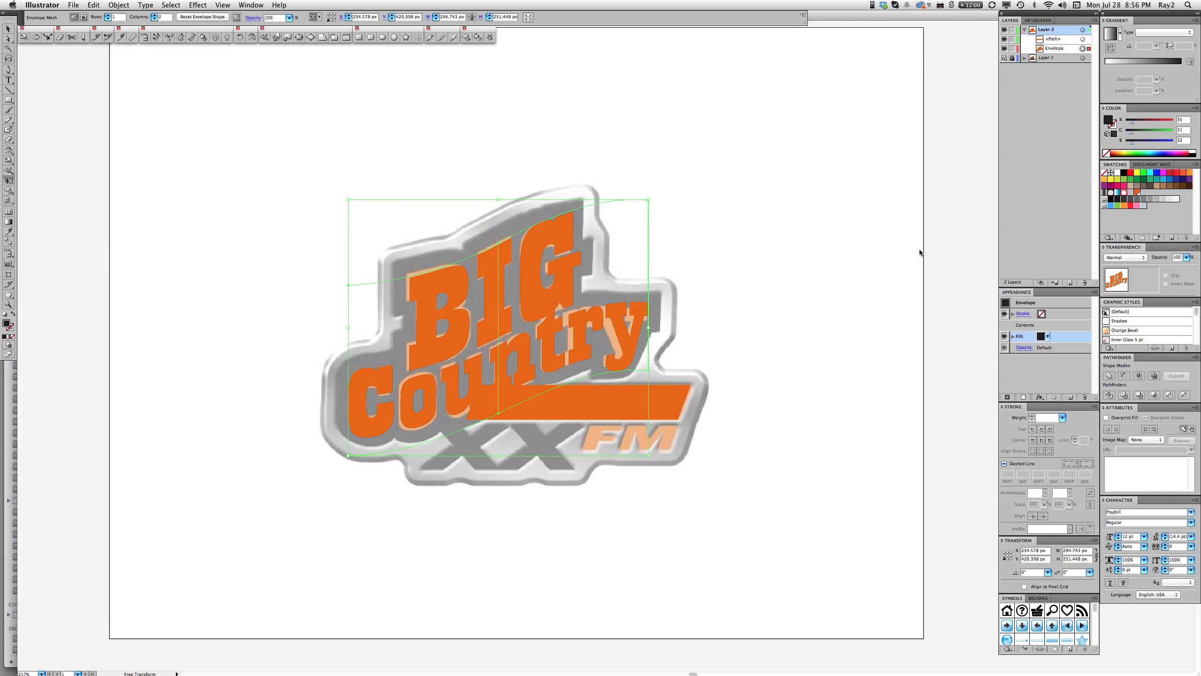
Start a live Offset Path effect on the dark fill with preview on, try 20 px, and set the offset to 15 px
left_click(201, 5)
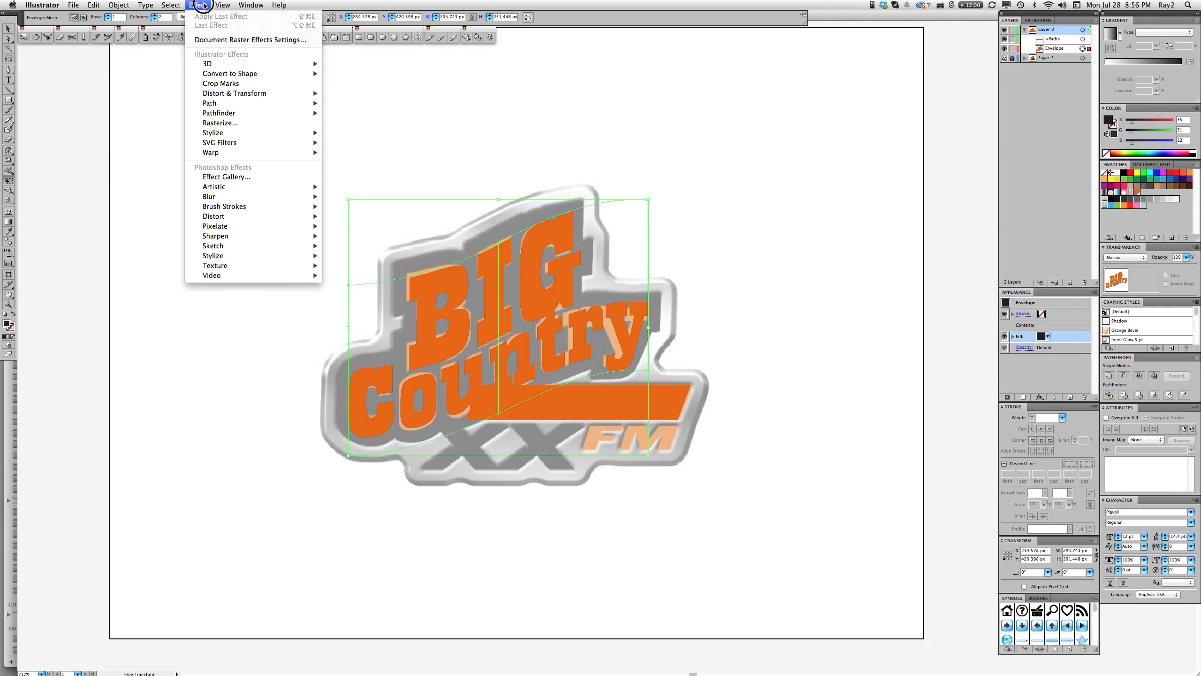
mouse_move(214, 104)
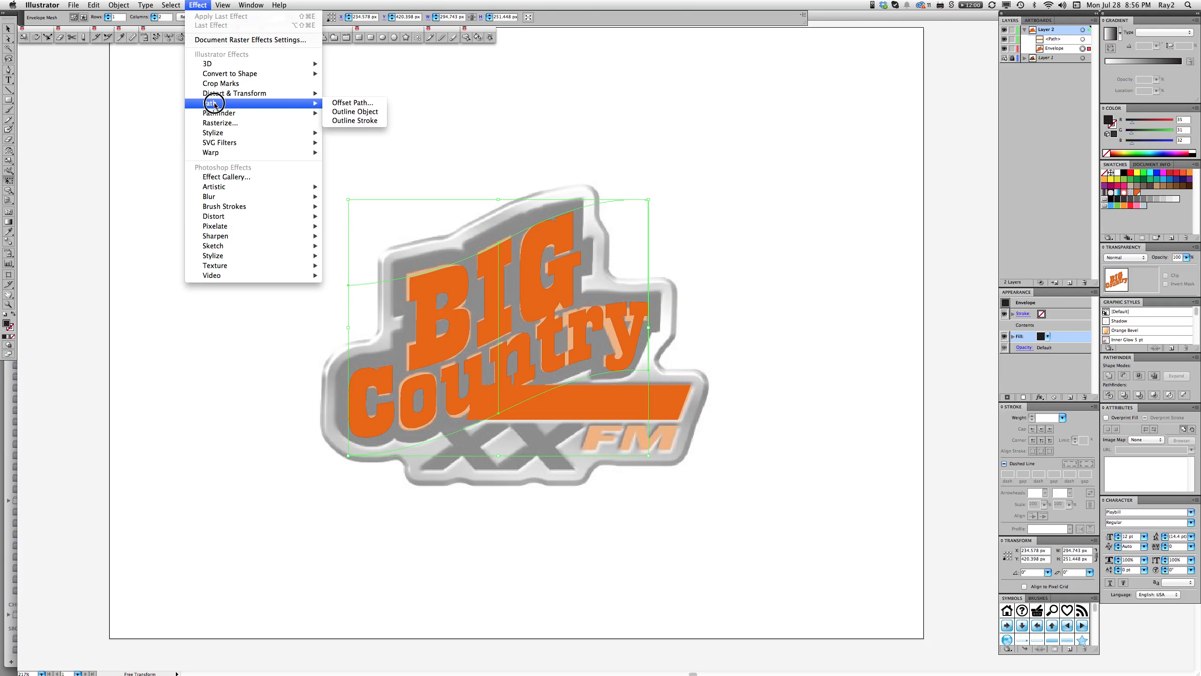
left_click(359, 103)
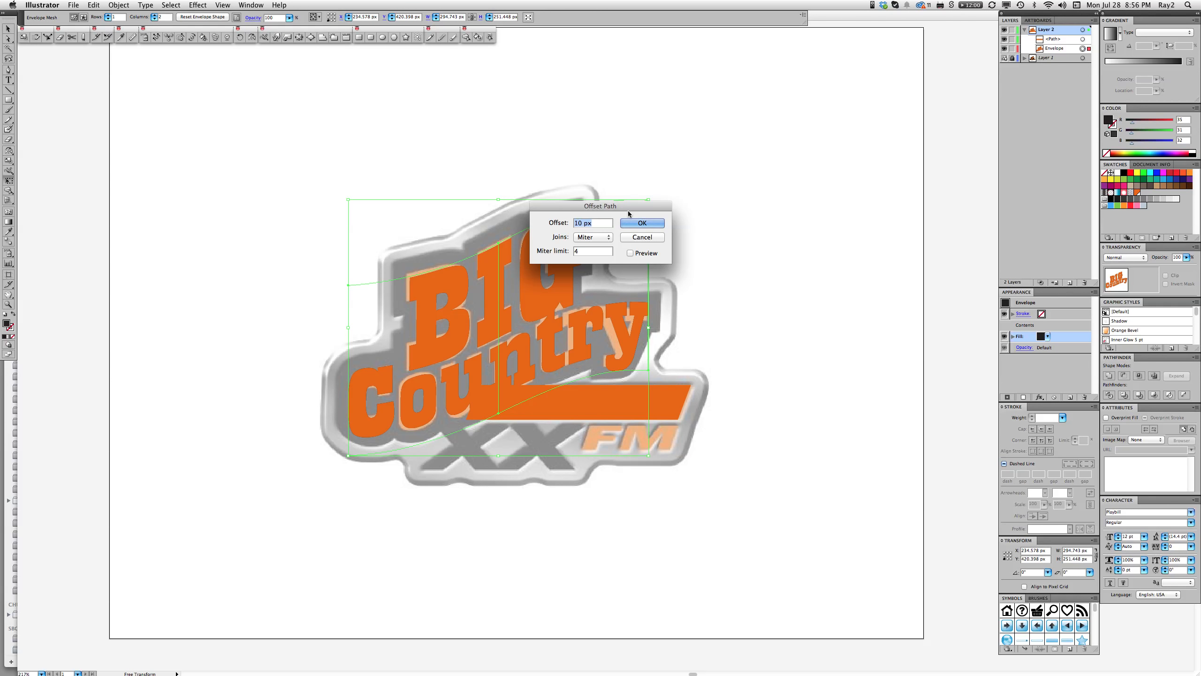
left_click_drag(628, 210, 831, 118)
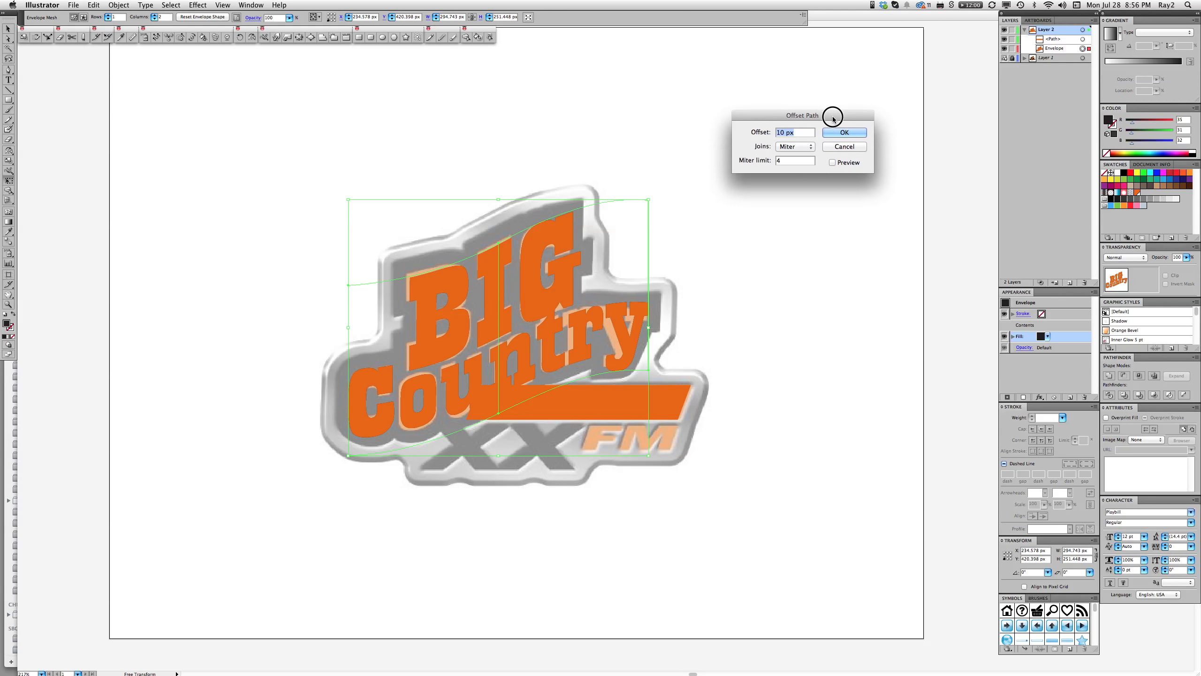
left_click(833, 162)
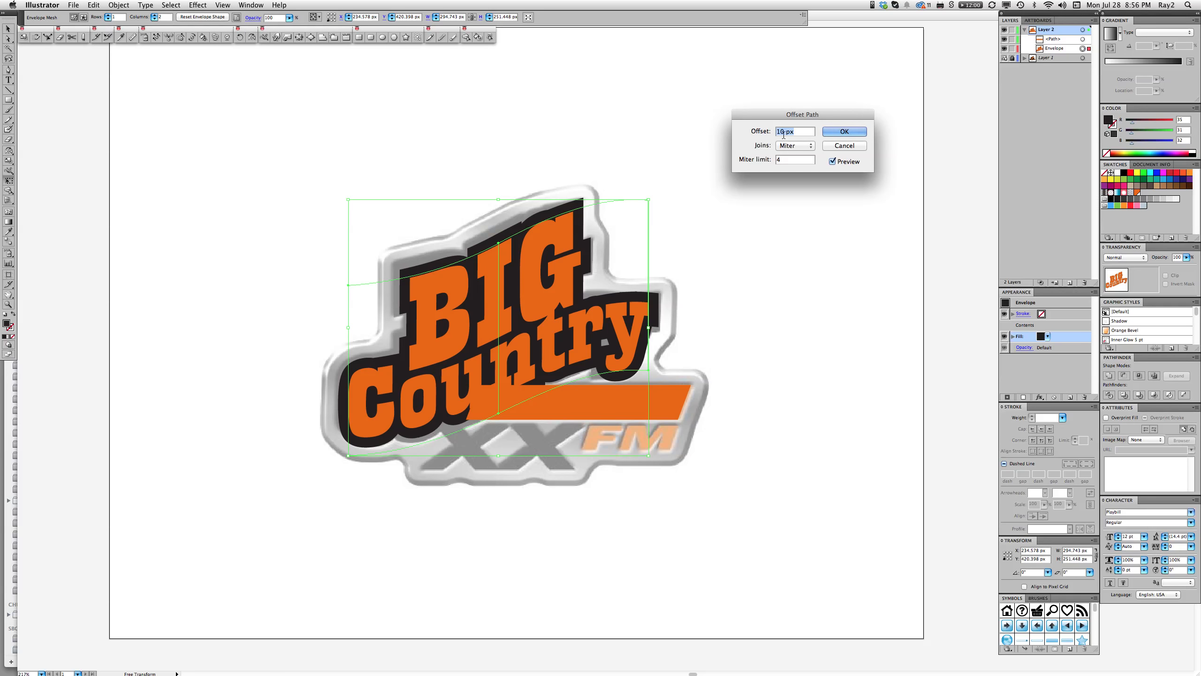
left_click_drag(783, 134, 766, 126)
type("2")
key("Tab")
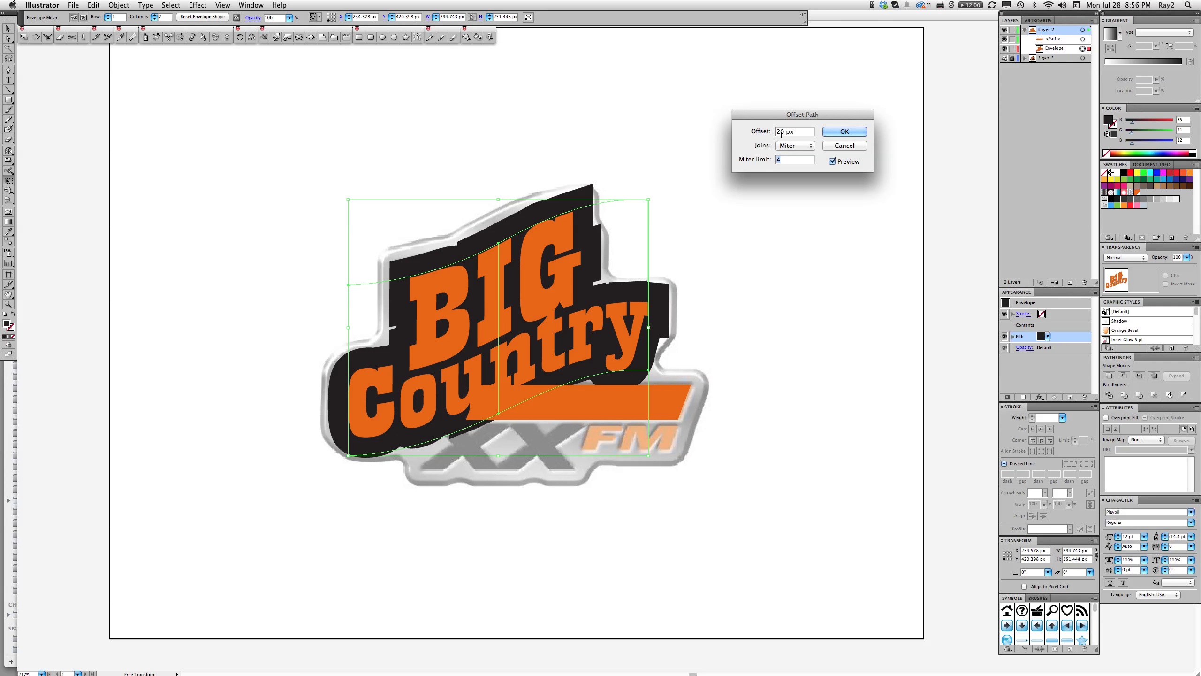
left_click_drag(782, 134, 769, 127)
type("15")
key("Tab")
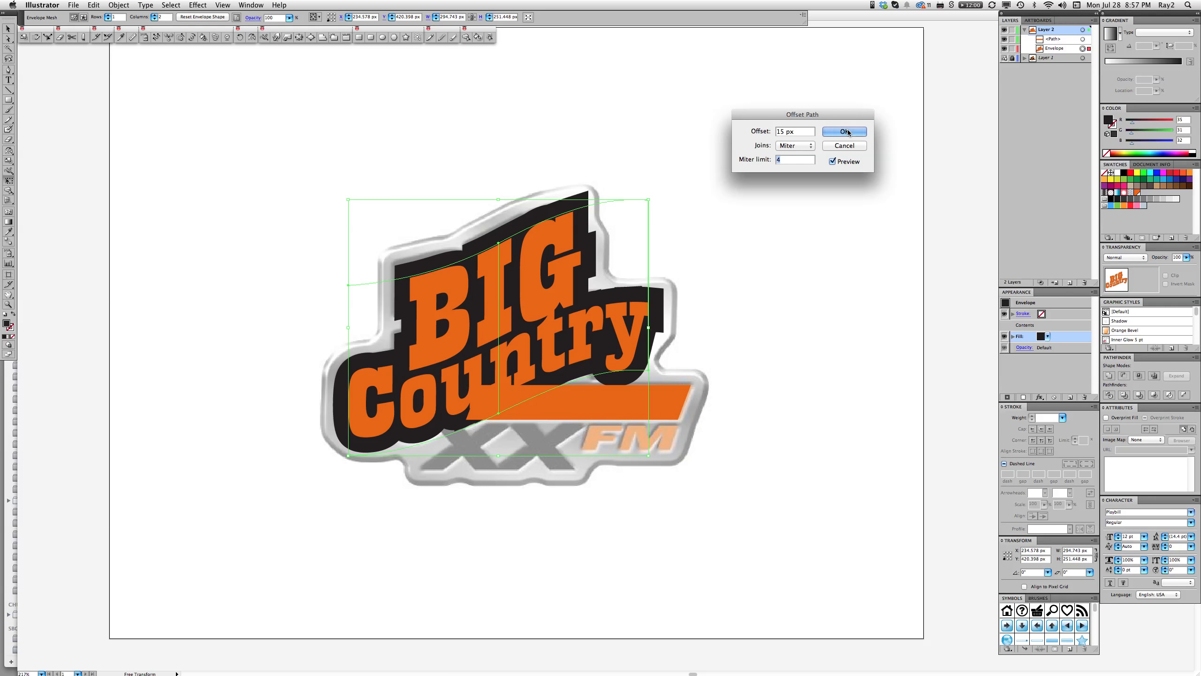
Try Round joins for the offset, set the joins back to Miter, and apply the effect
left_click(795, 148)
left_click(789, 157)
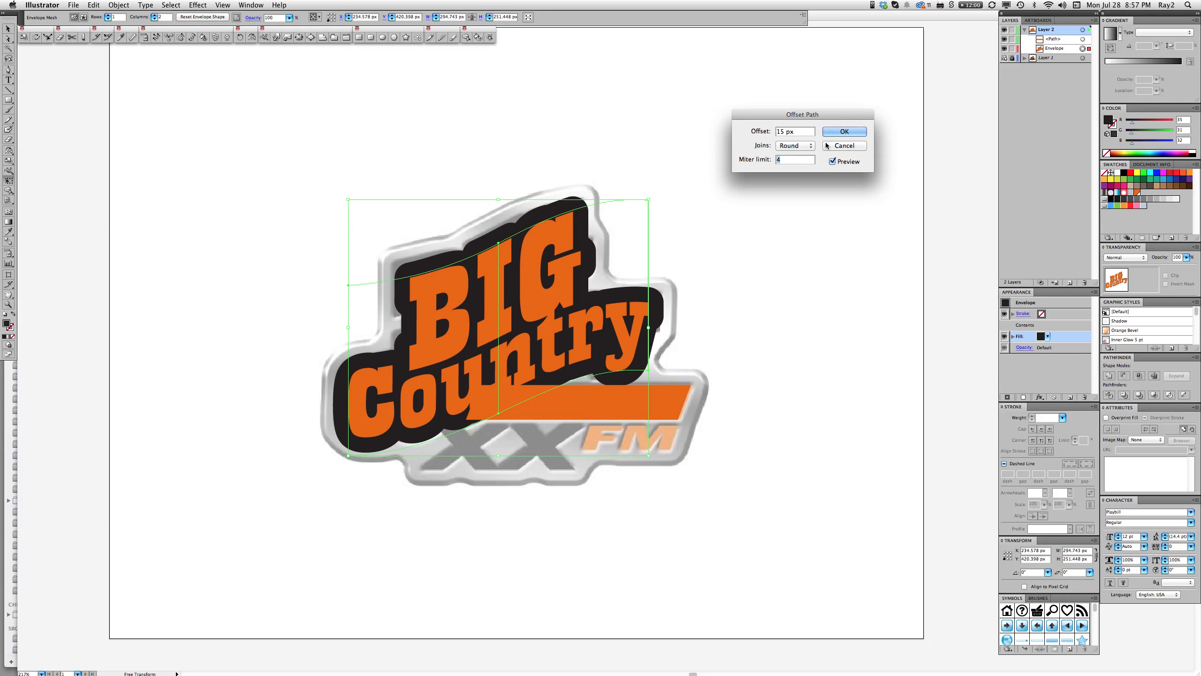
left_click(797, 147)
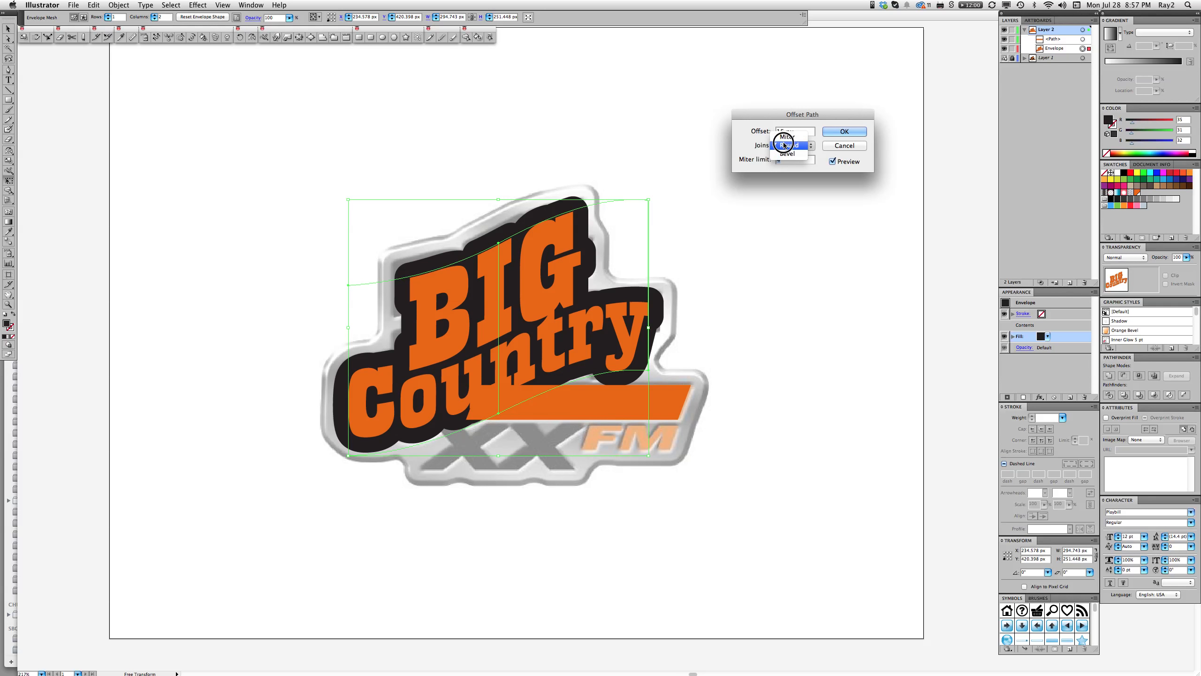
left_click(787, 137)
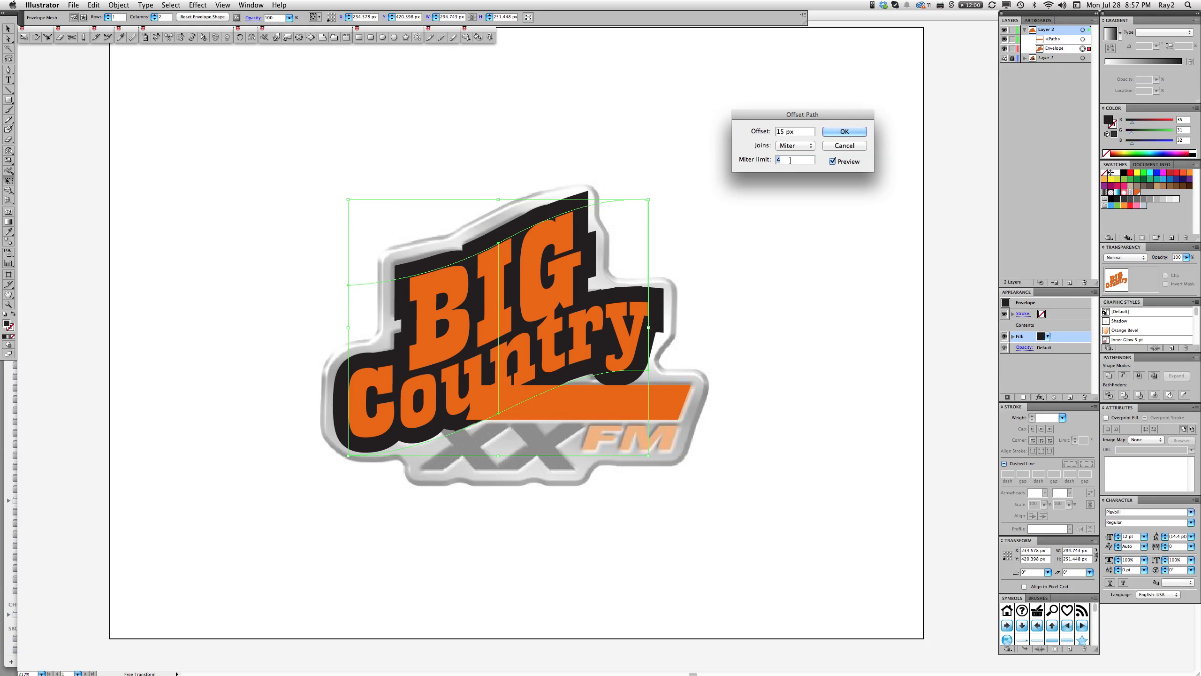
left_click(845, 131)
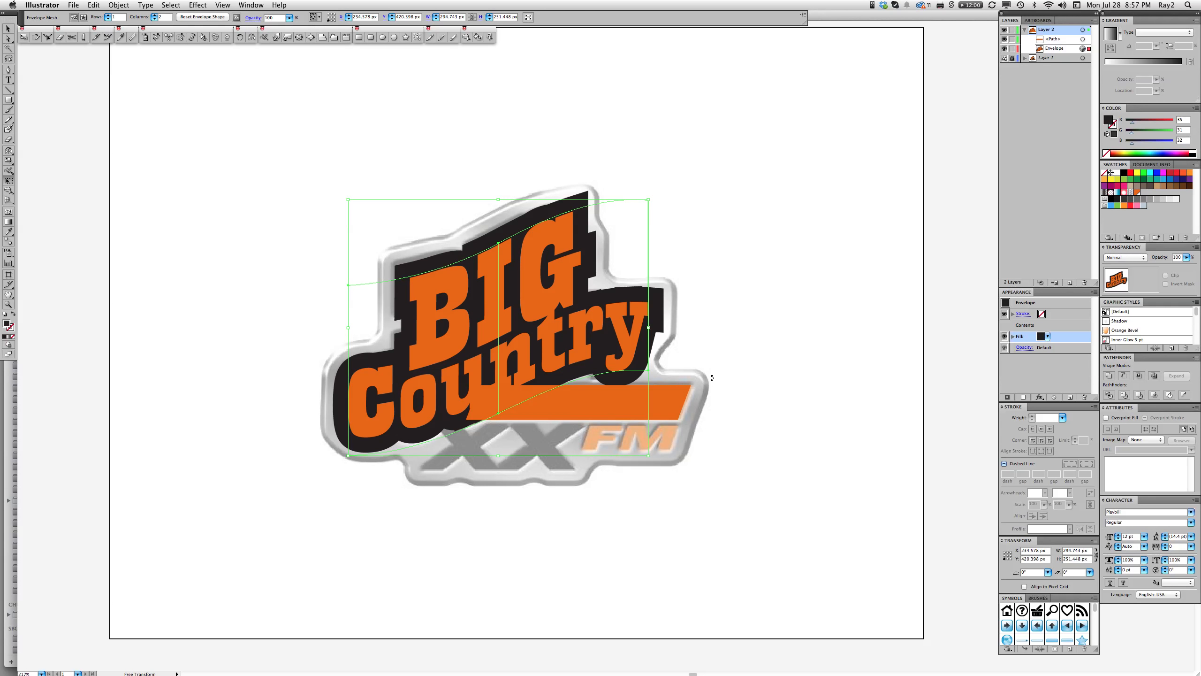
Switch repeatedly between outline and preview to compare the offset background shape with the template image
key("super+shift+v")
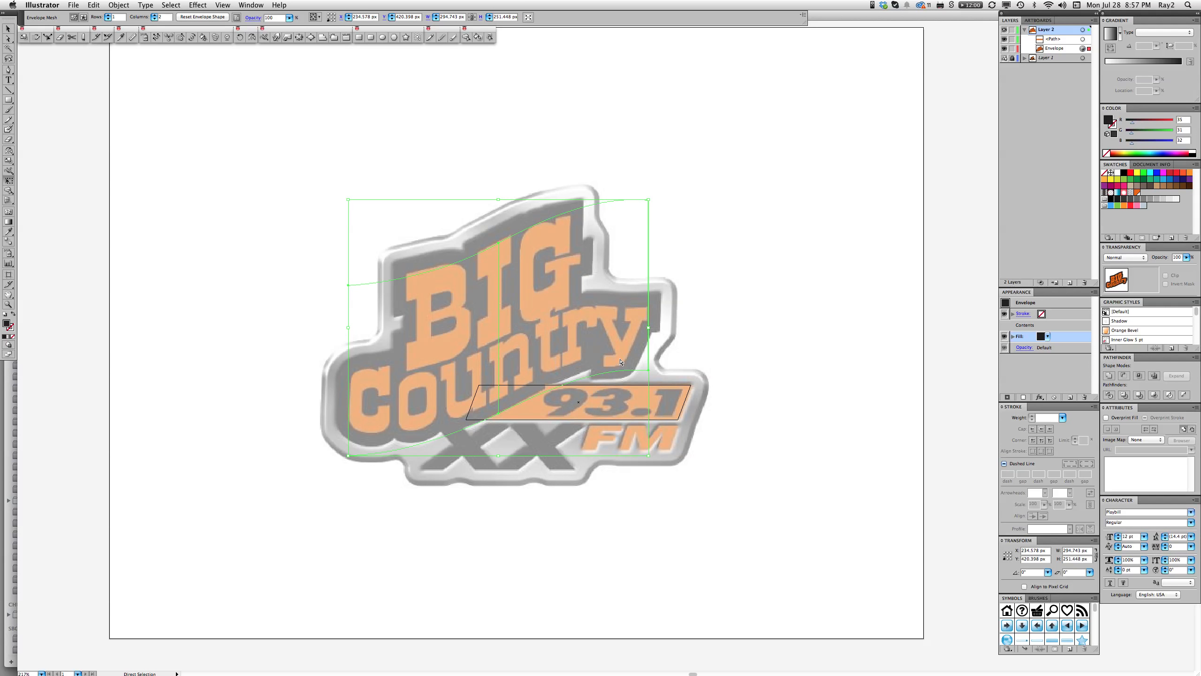
key("super+shift+v")
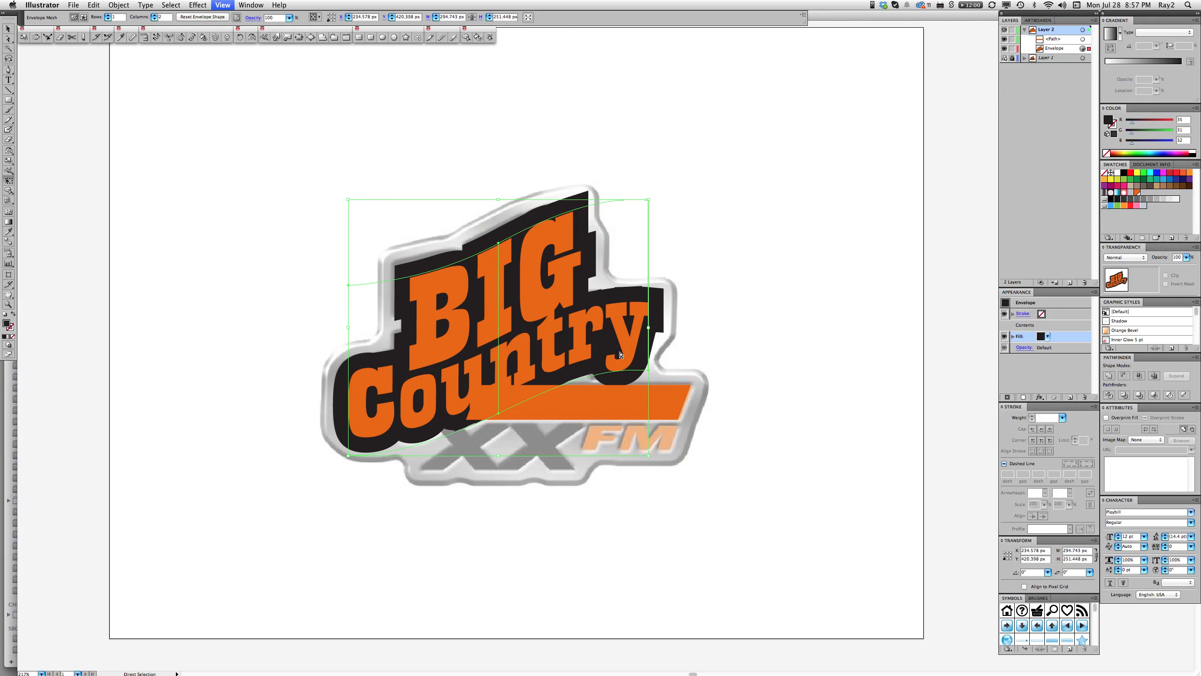
key("super+shift+v")
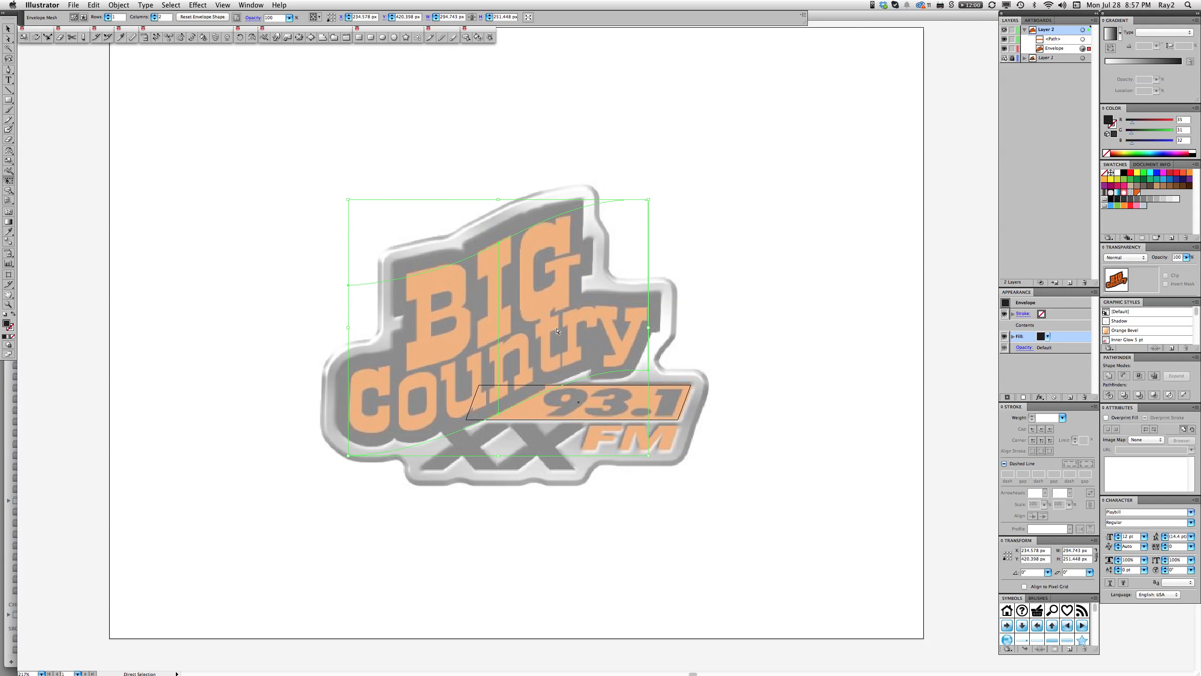
key("e")
key("a")
key("e")
key("a")
key("e")
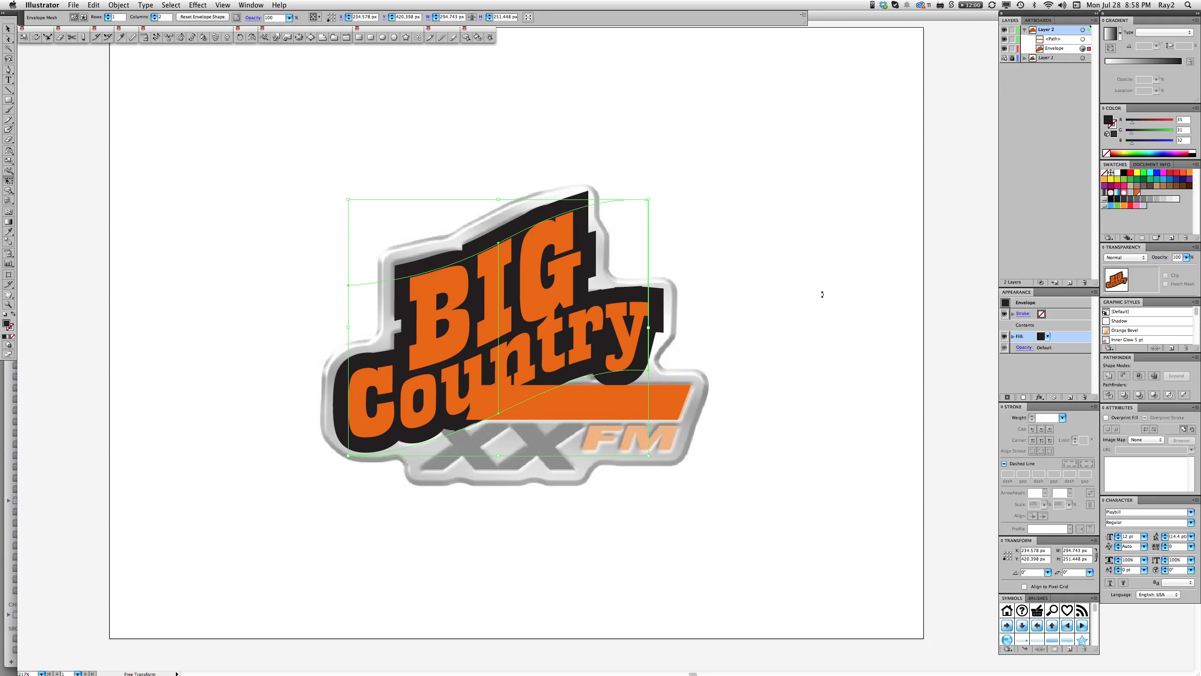
Delete all the existing symbols from the document
left_click(824, 296)
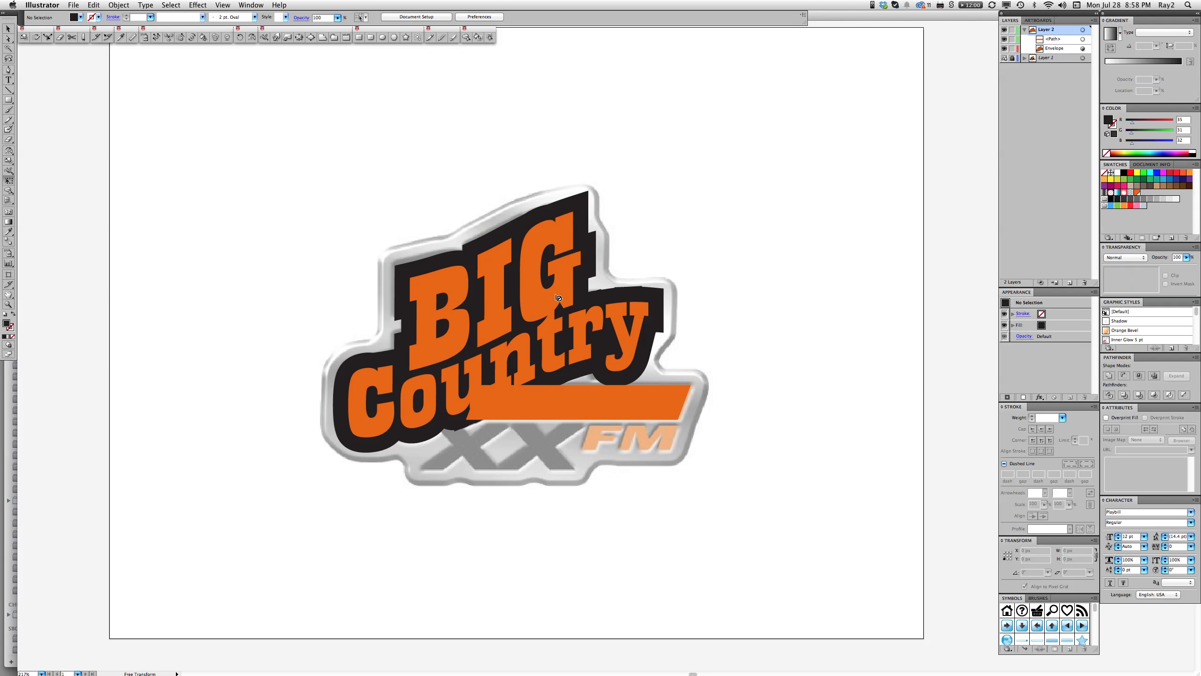
left_click(546, 308)
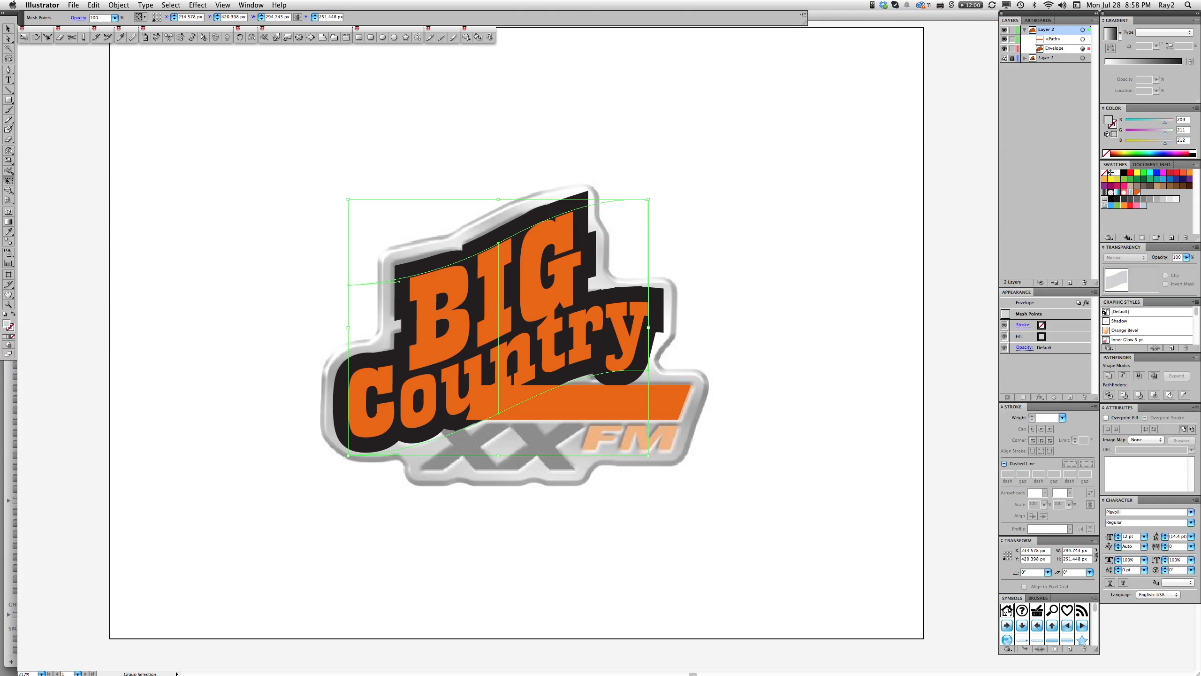
scroll(1083, 640, "down", 3)
left_click(1083, 640, "shift")
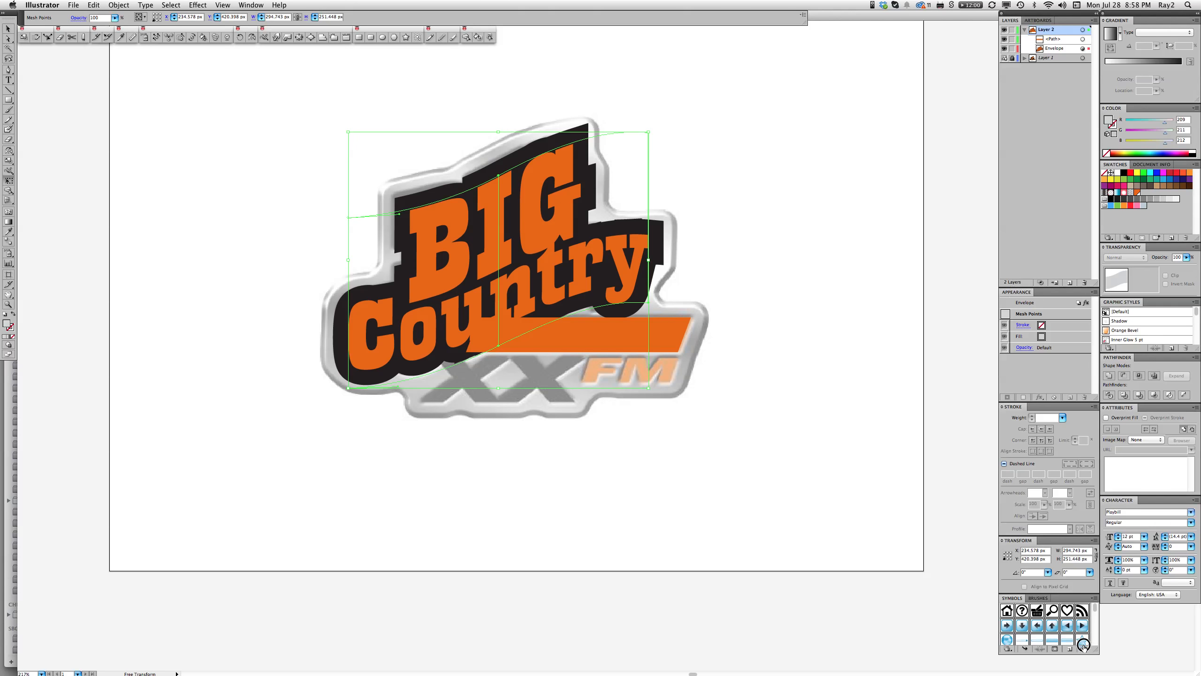
left_click_drag(1083, 641, 1084, 649)
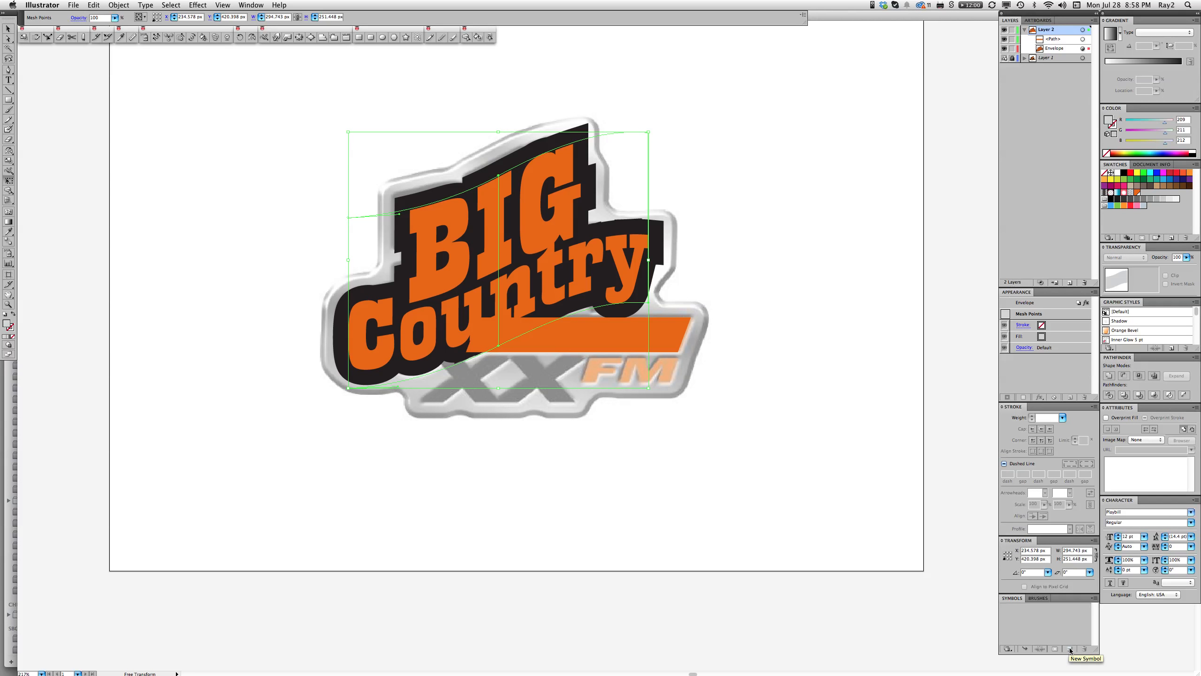
Save the BIG Country envelope as a symbol with the default name and Movie Clip type, and break the artwork's link to it
left_click(554, 251)
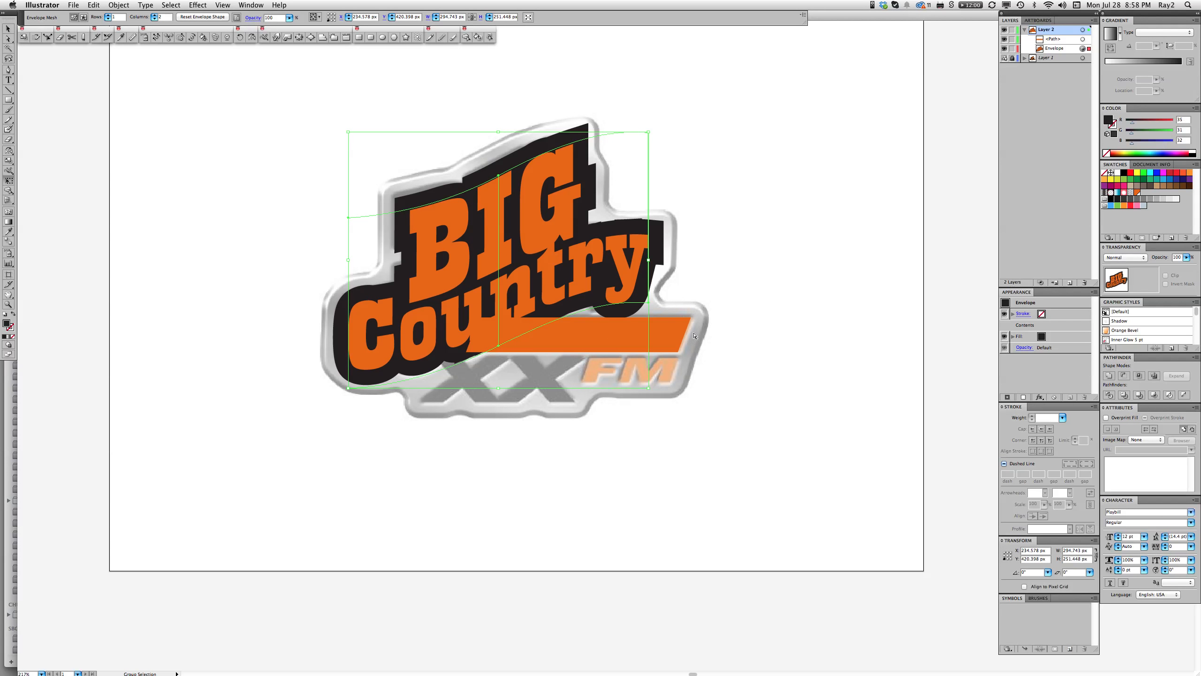
left_click(1070, 649)
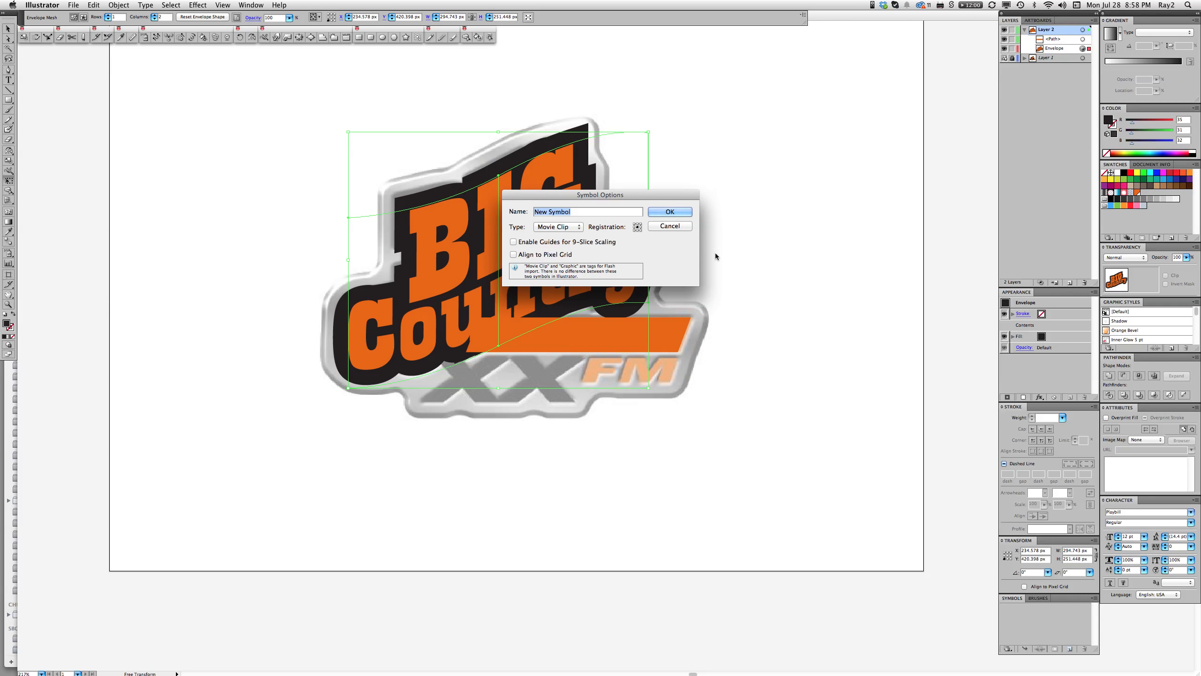
key("Return")
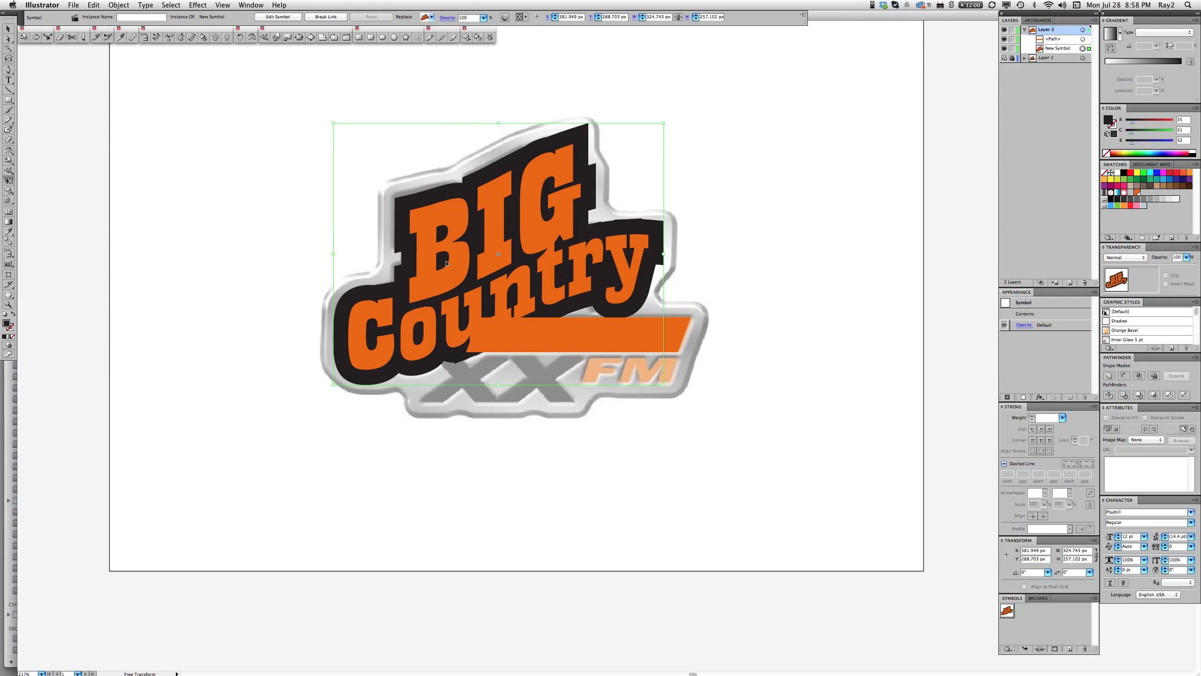
left_click(325, 17)
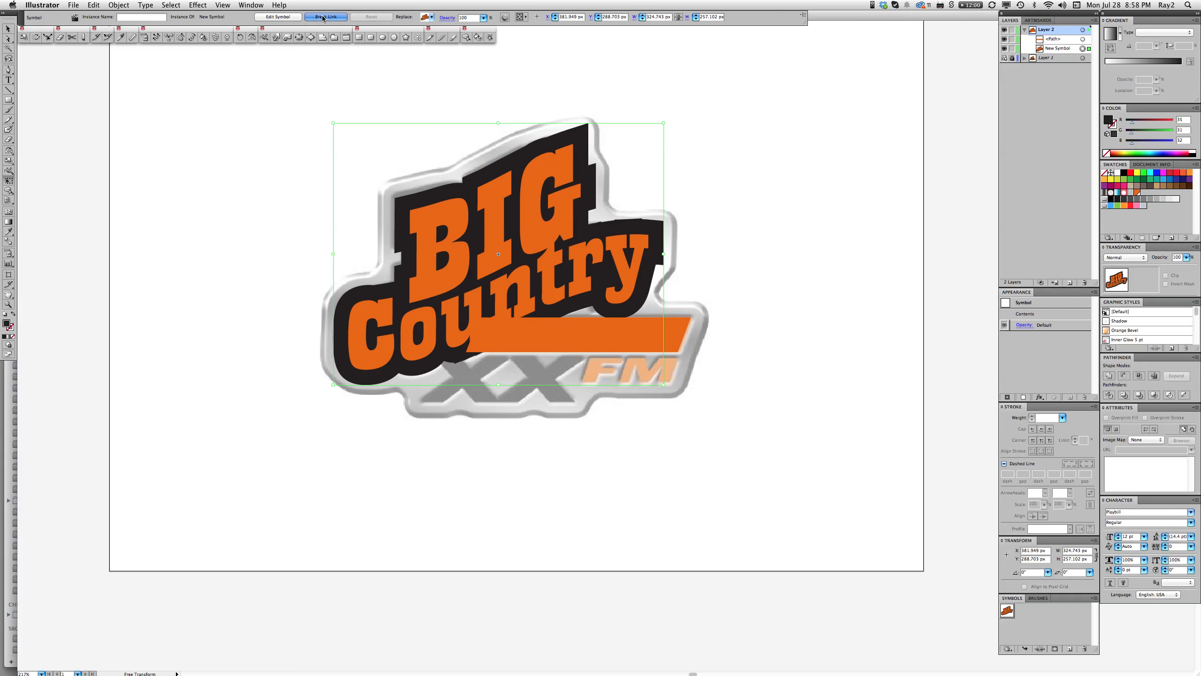
left_click(716, 221)
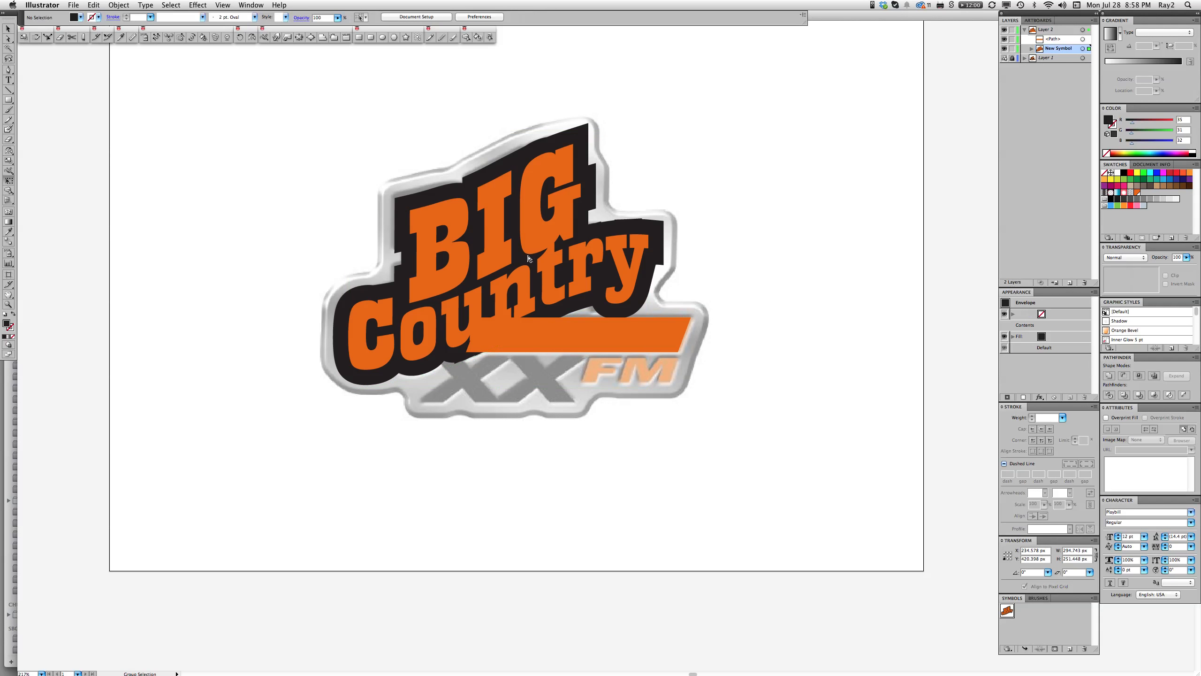
Open the envelope's contents for editing and convert the BIG and Country text to outlines
left_click(614, 308)
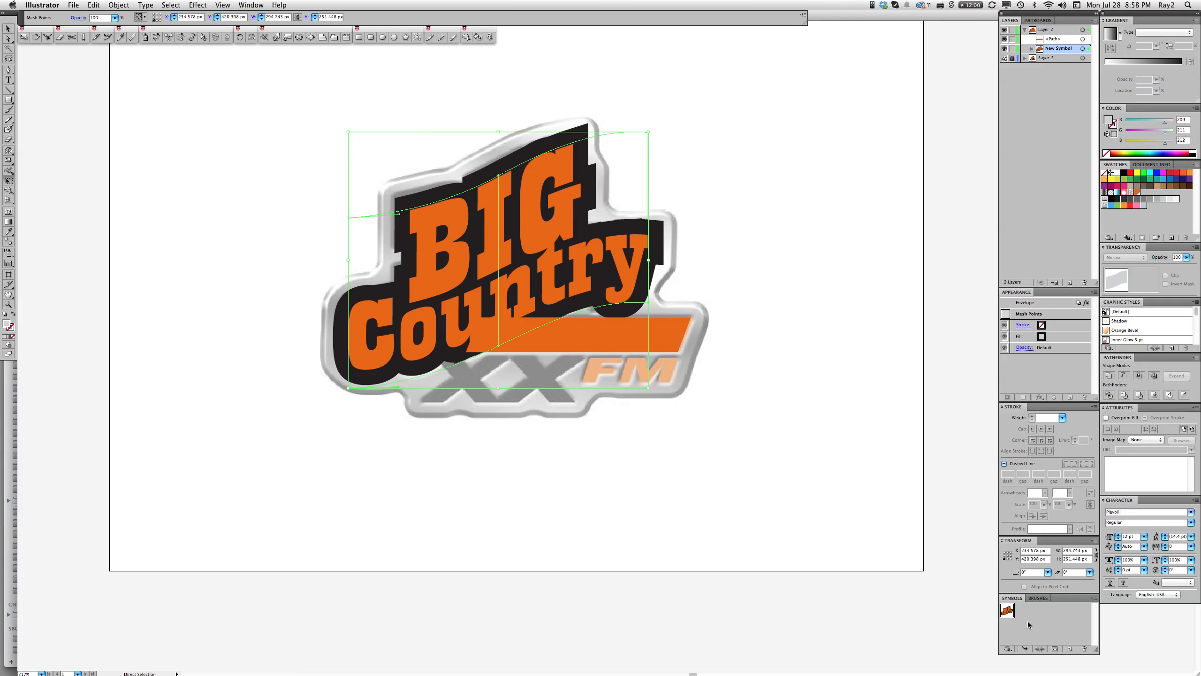
key("e")
key("super+shift+v")
key("super")
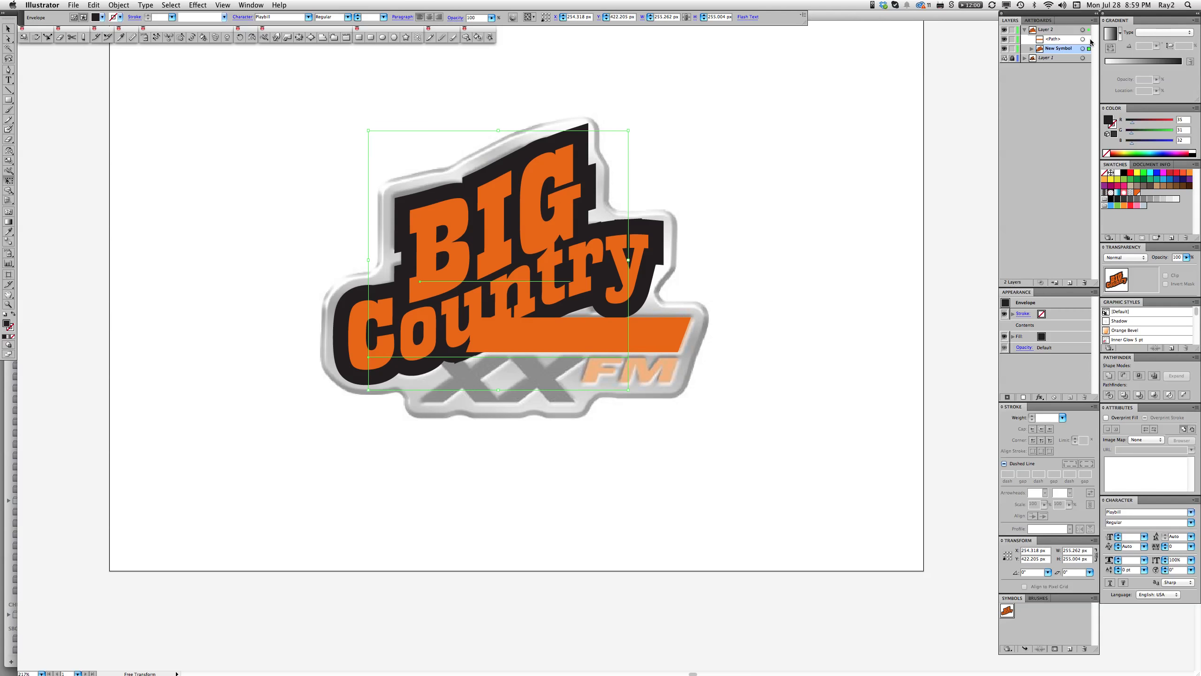
left_click(1035, 51)
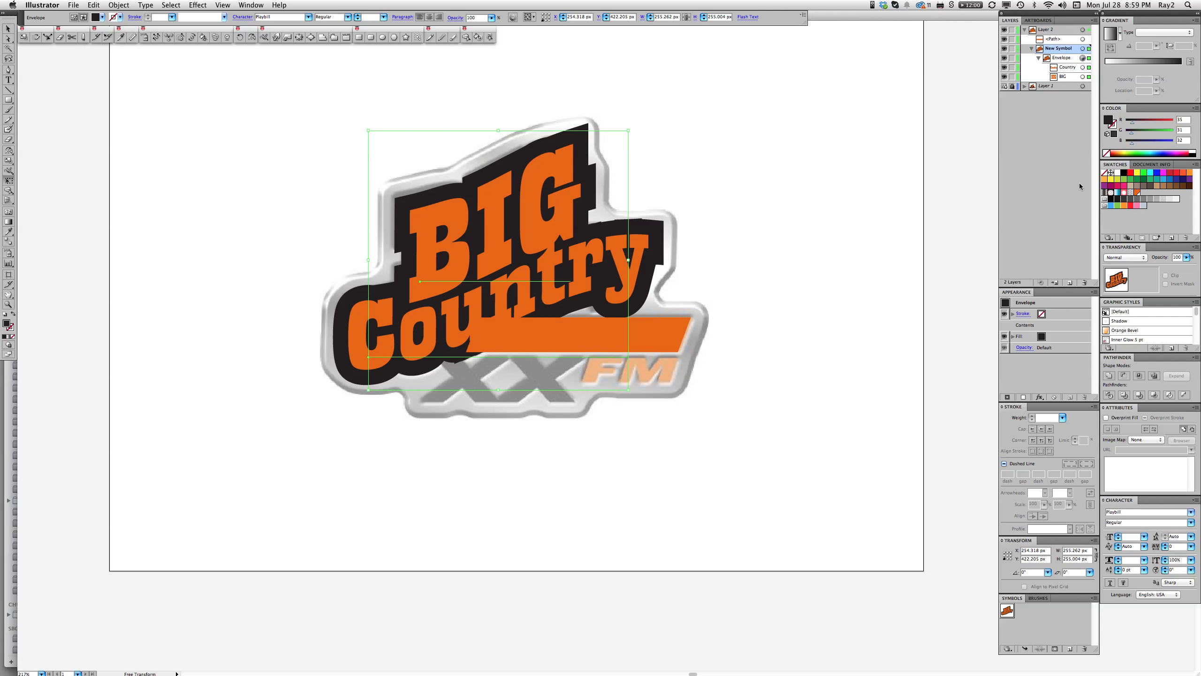
key("super+shift+o")
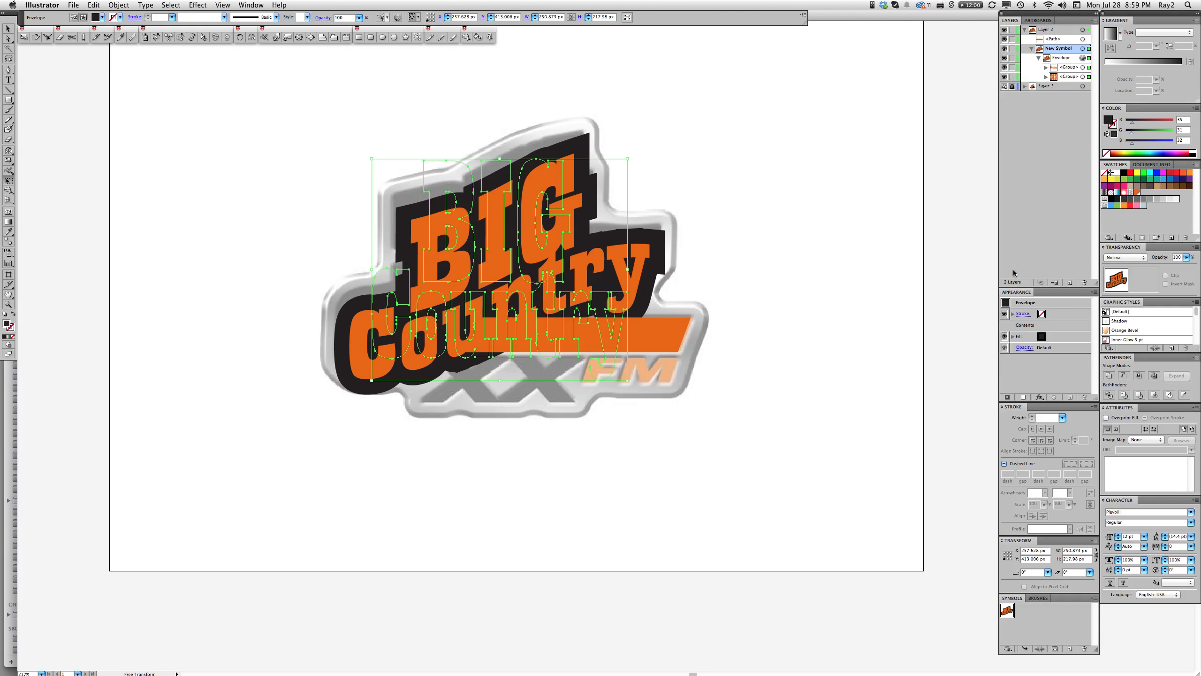
left_click(632, 400)
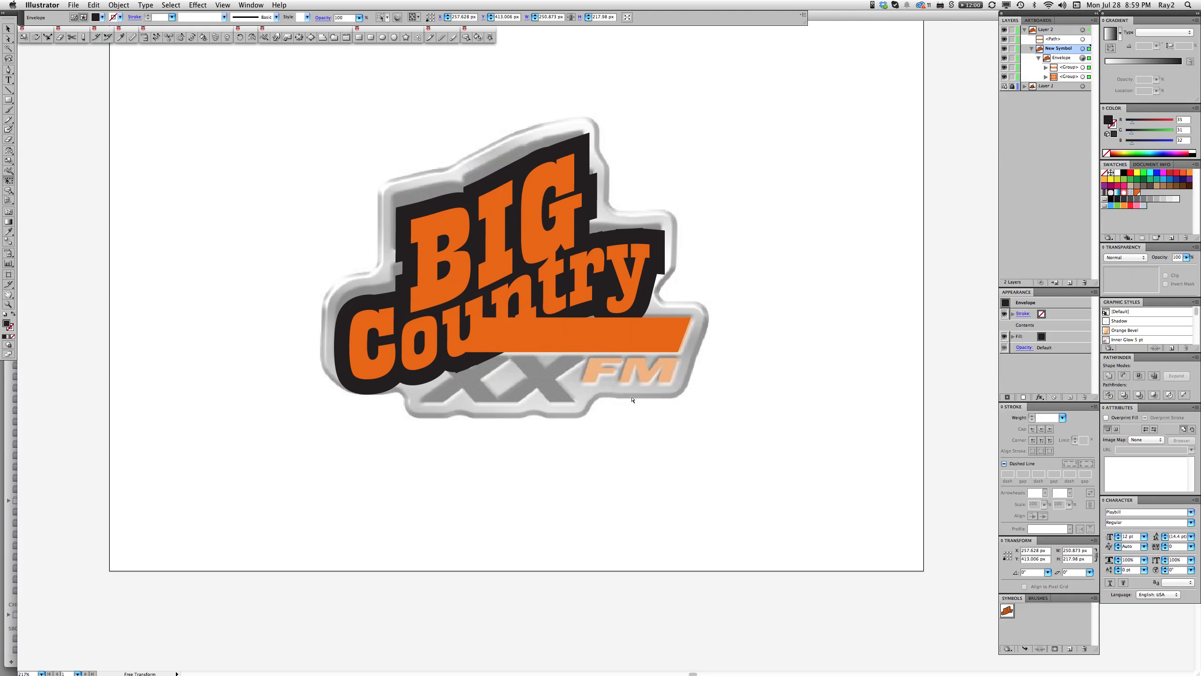
In outline view, delete the anchor points forming the curved tail of the y in Country
key("a")
double_click(593, 382)
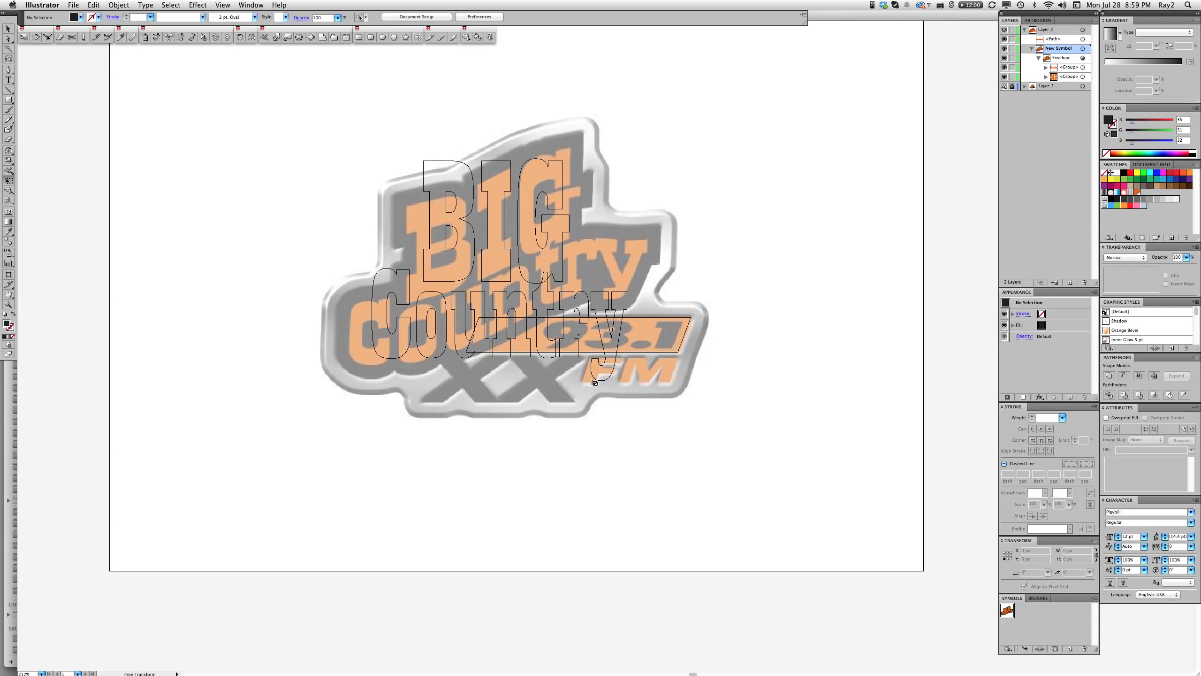
left_click(1004, 87)
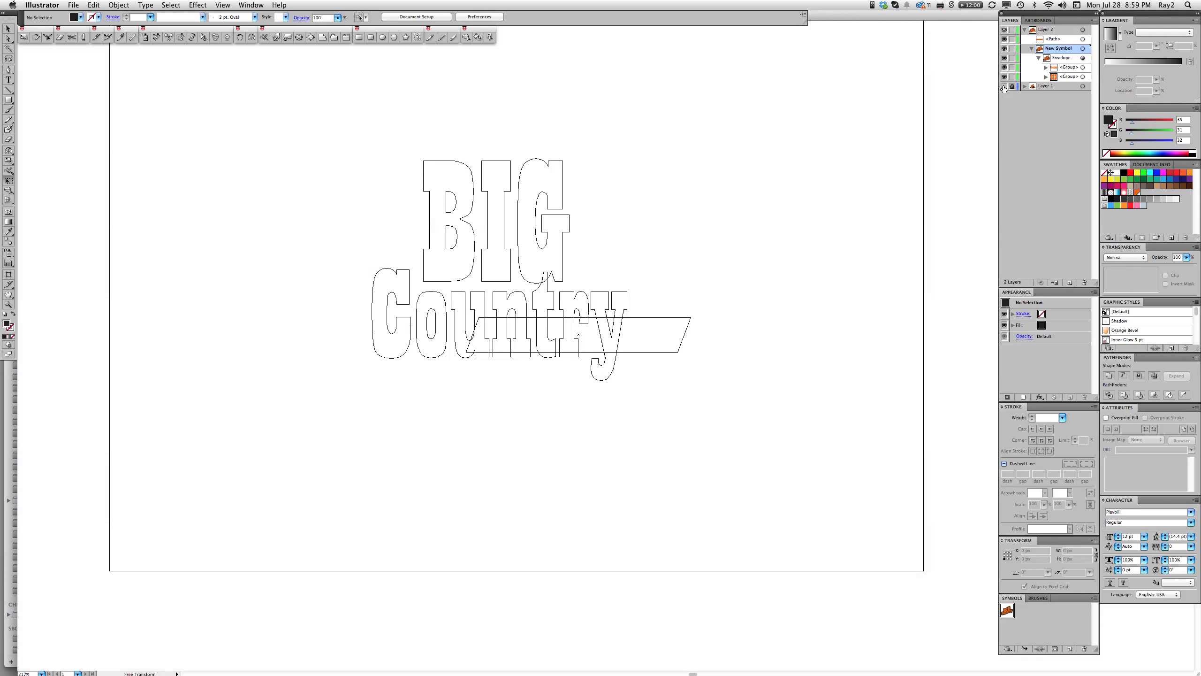
left_click(1004, 87)
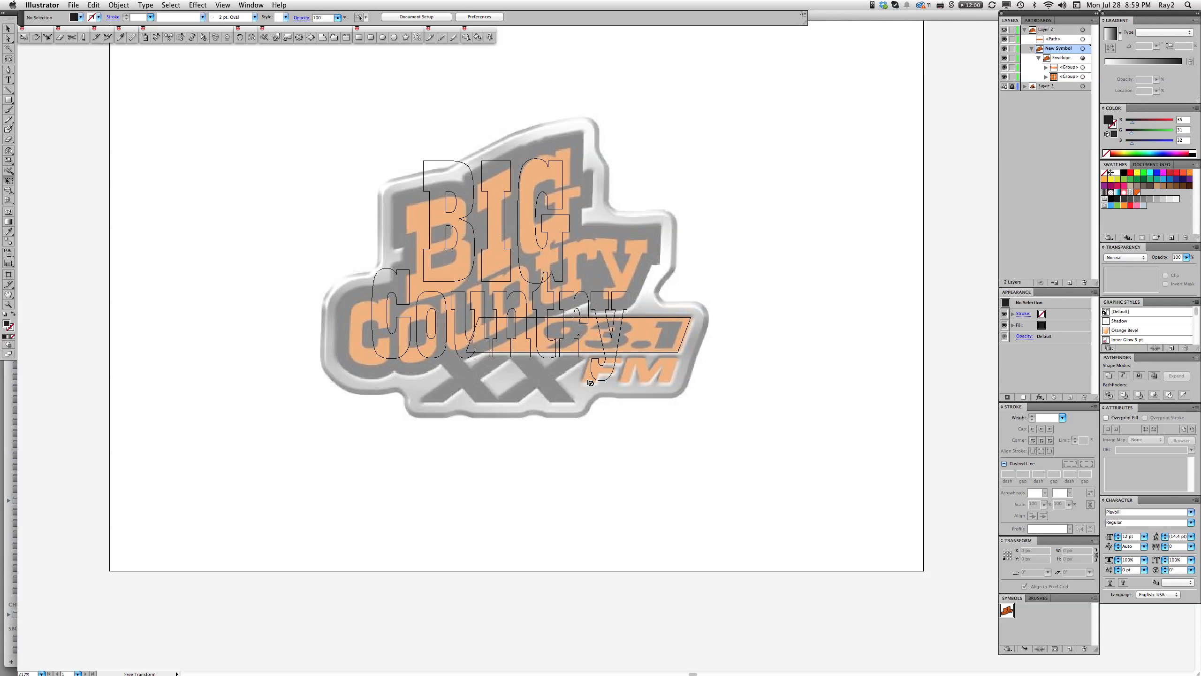
key("z")
left_click_drag(494, 163, 703, 421)
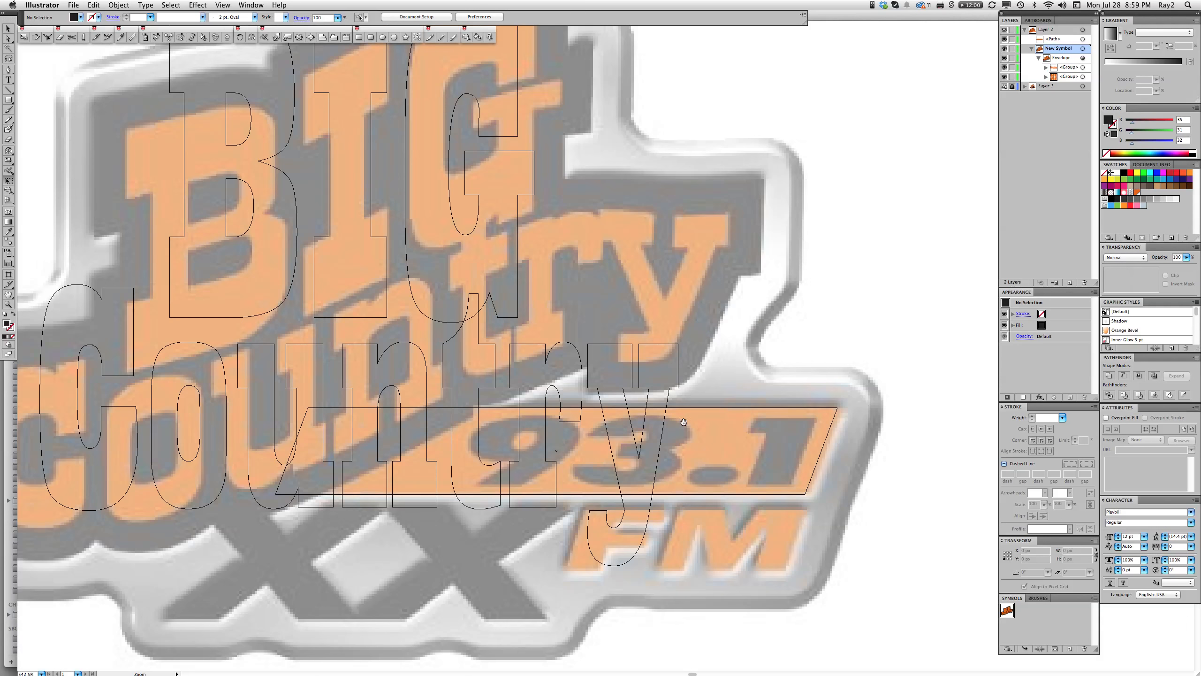
left_click_drag(616, 362, 610, 294)
key("a")
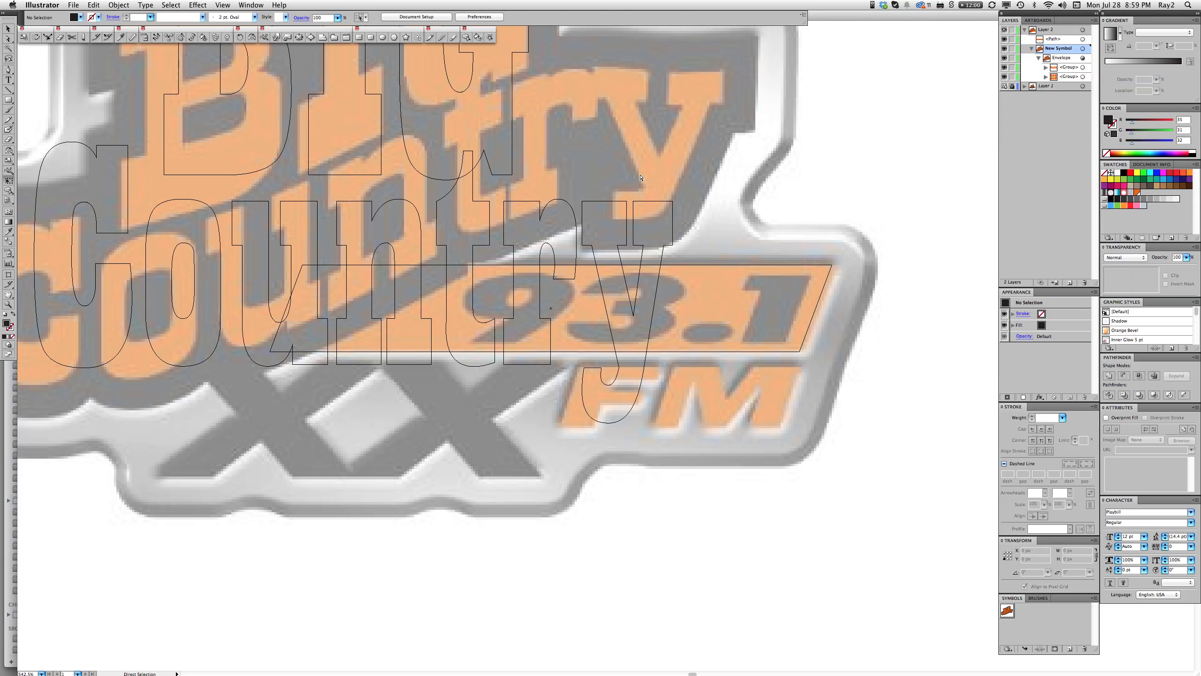
left_click_drag(576, 365, 613, 399)
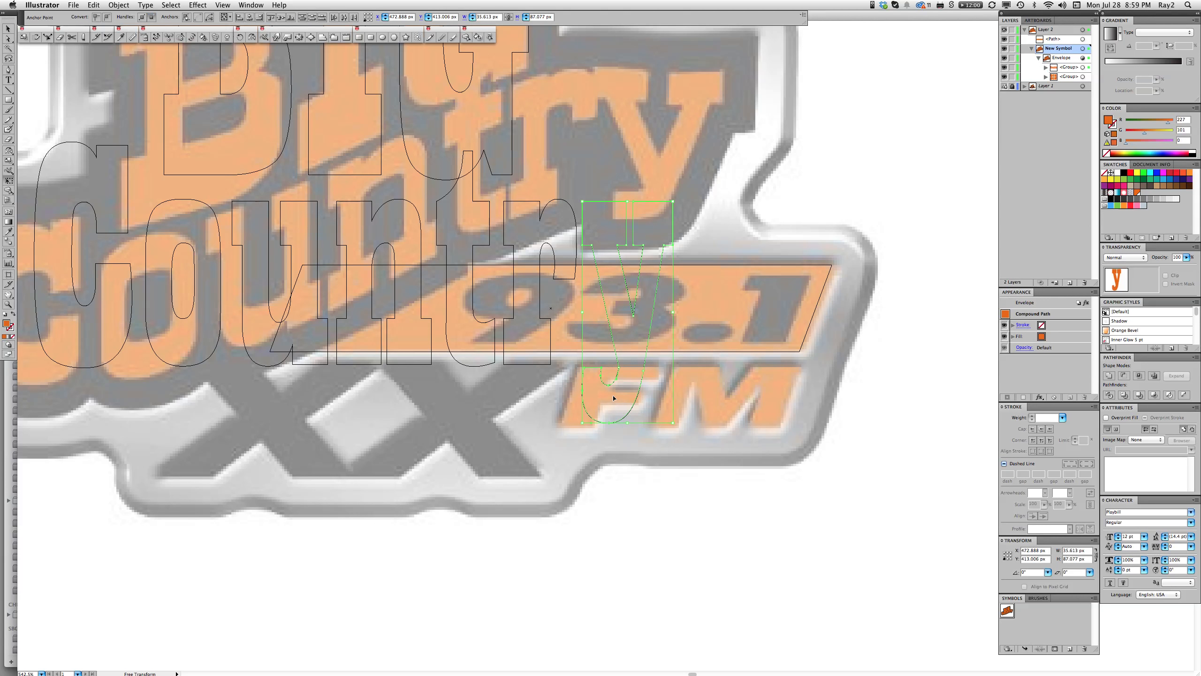
key("a")
left_click_drag(575, 360, 611, 449)
key("Delete")
Extend the y's open right stem downward with the Pen tool and curve it into a shorter tail
key("p")
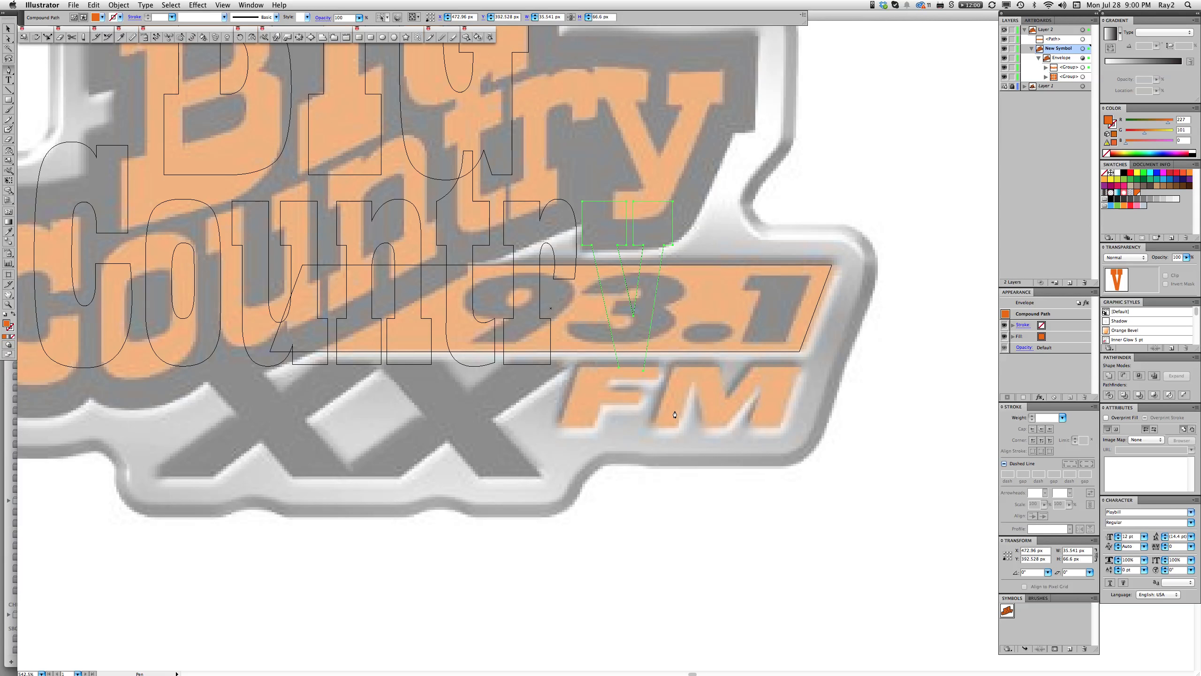
left_click(642, 375)
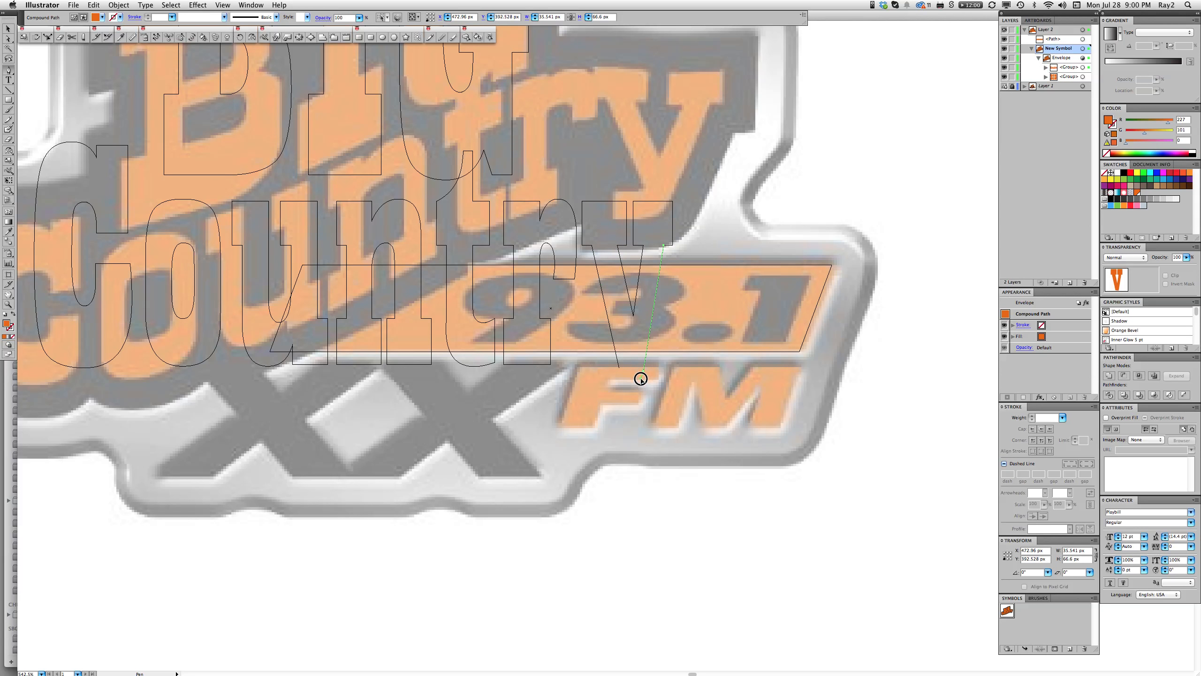
left_click(641, 382)
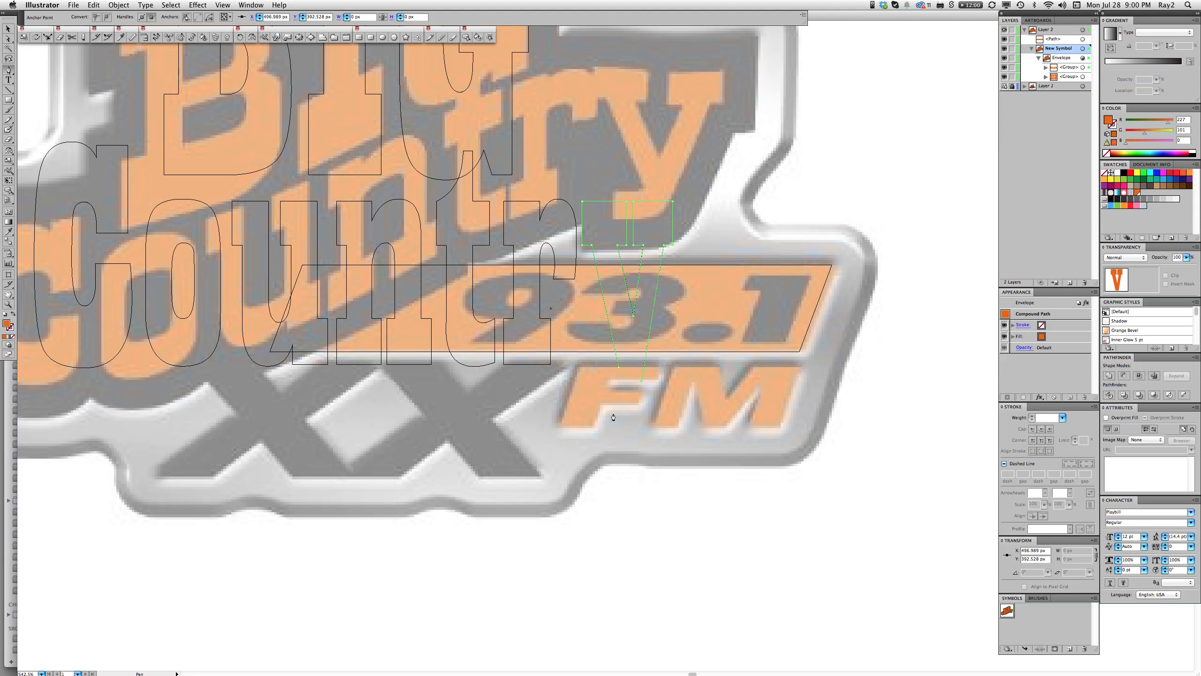
left_click_drag(619, 407, 596, 403)
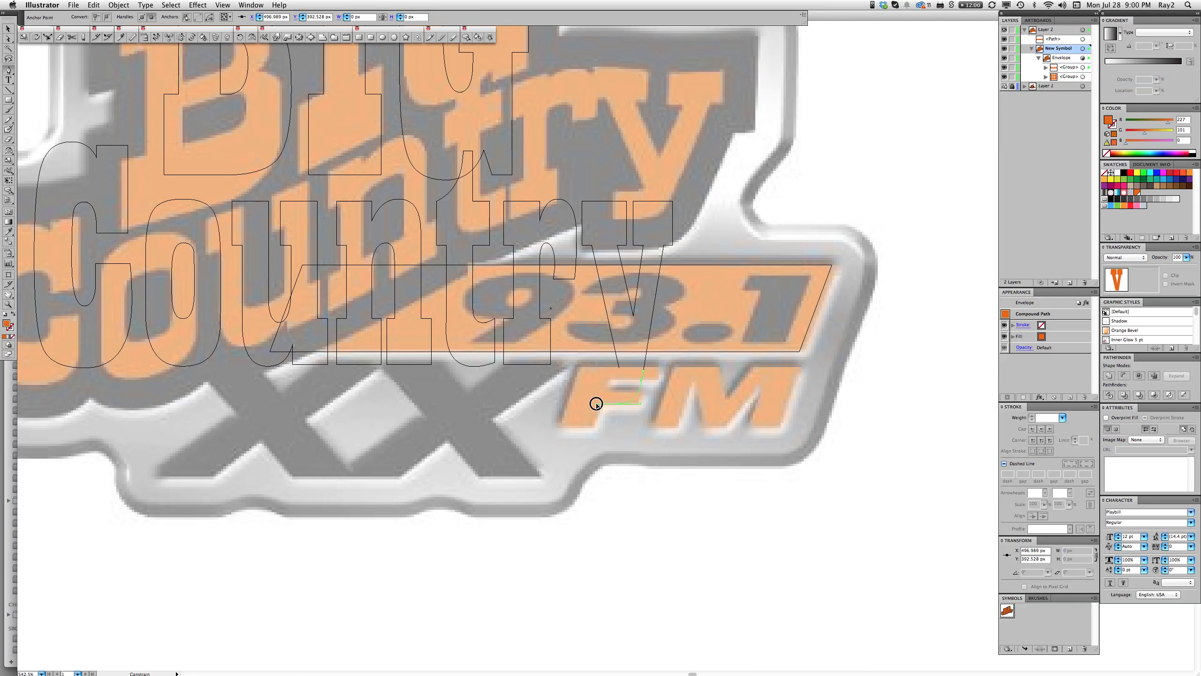
left_click_drag(596, 403, 596, 398)
left_click_drag(596, 399, 596, 397)
left_click_drag(596, 396, 596, 397)
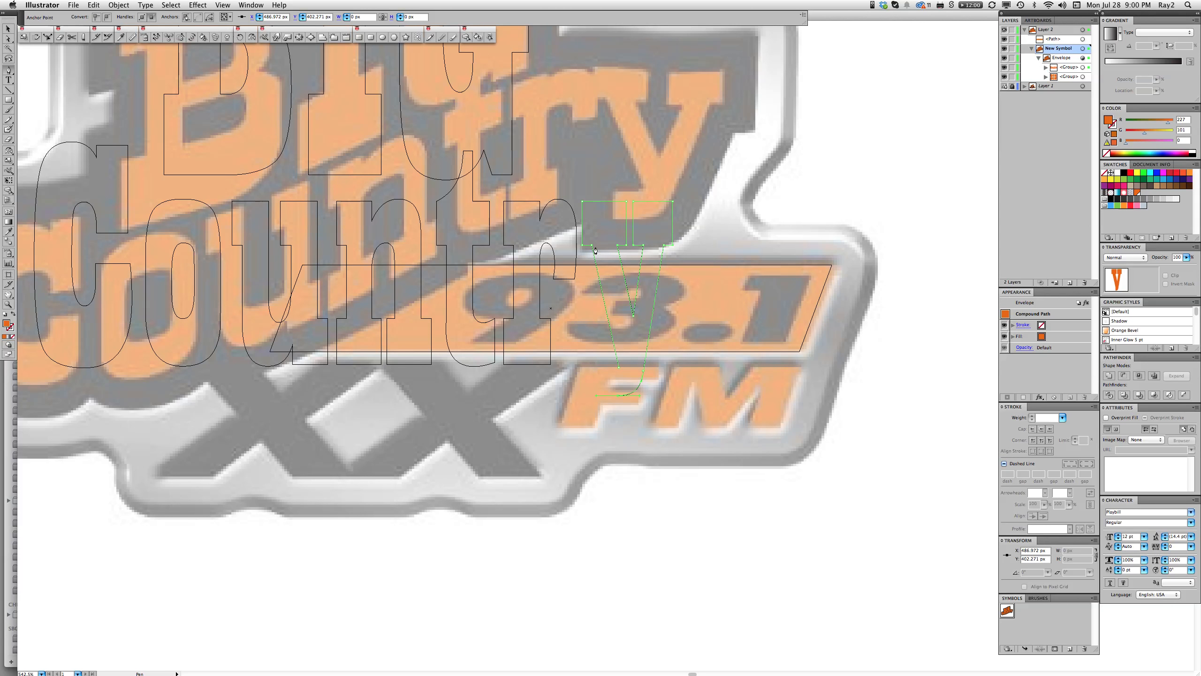
Draw the tail's squared-off end with straight segments and close the path at the y's left stem
left_click(618, 400)
left_click(594, 395)
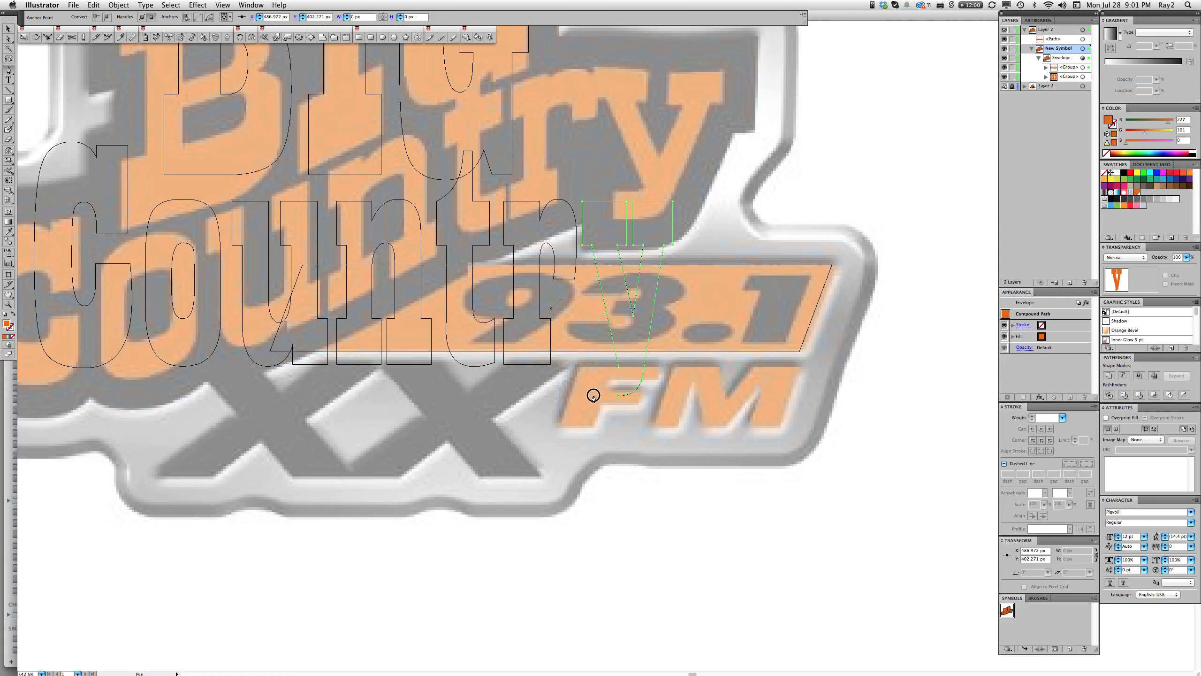
left_click(593, 371)
left_click(614, 371)
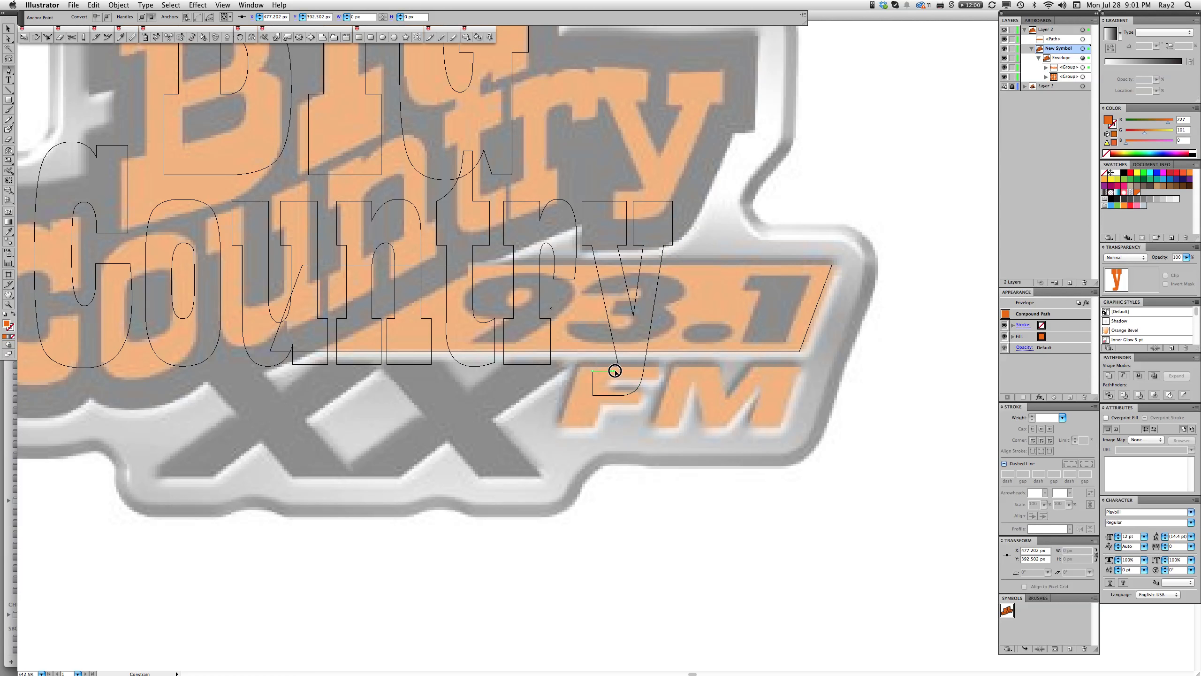
left_click(619, 368)
left_click_drag(617, 363, 616, 351)
key("super+z")
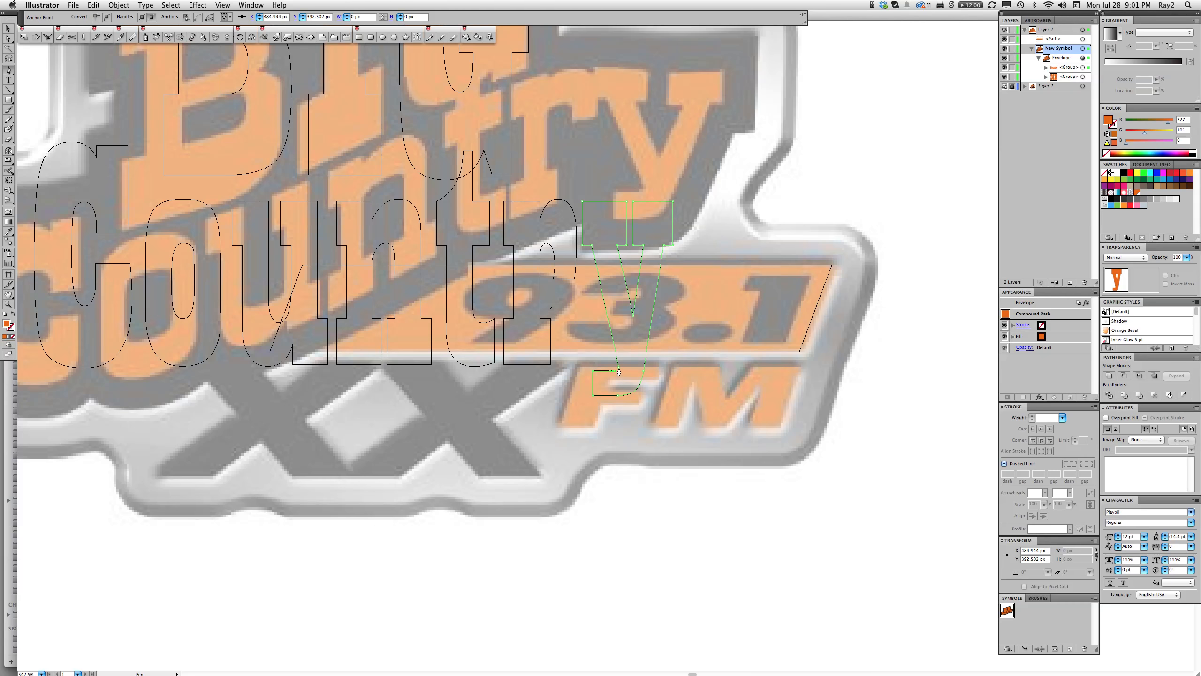
left_click(618, 367)
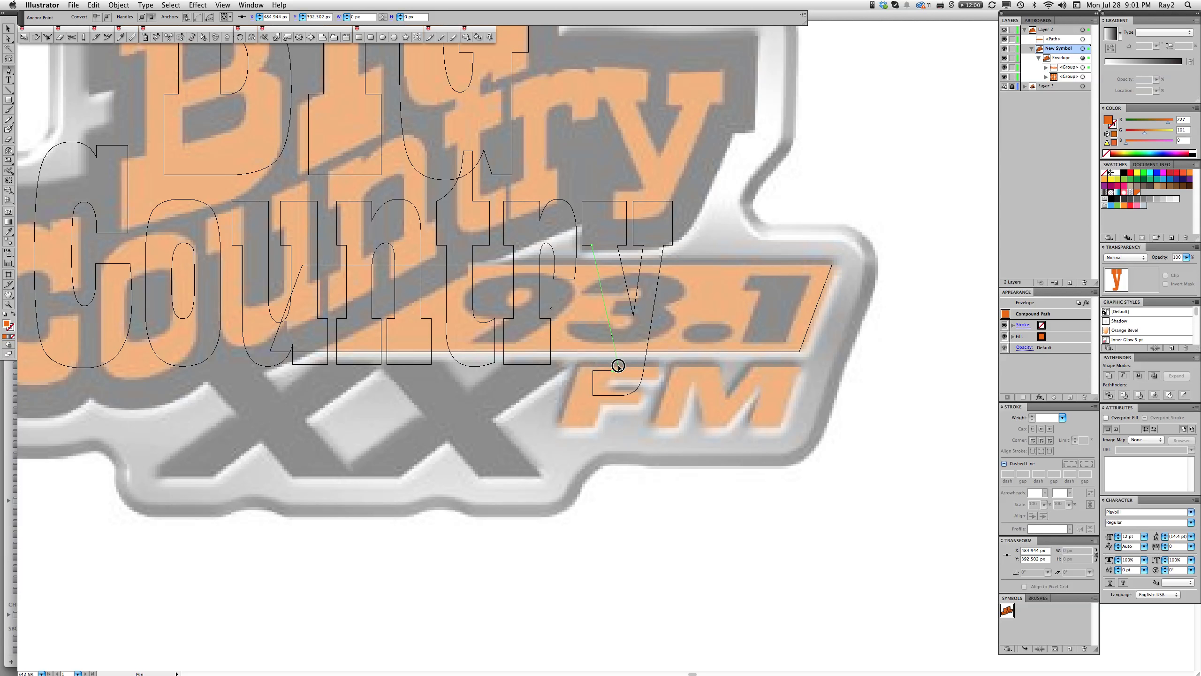
Fine-tune the position of the corner anchor where the new tail meets the y's left stem, and deselect the letter
left_click(620, 369, "super")
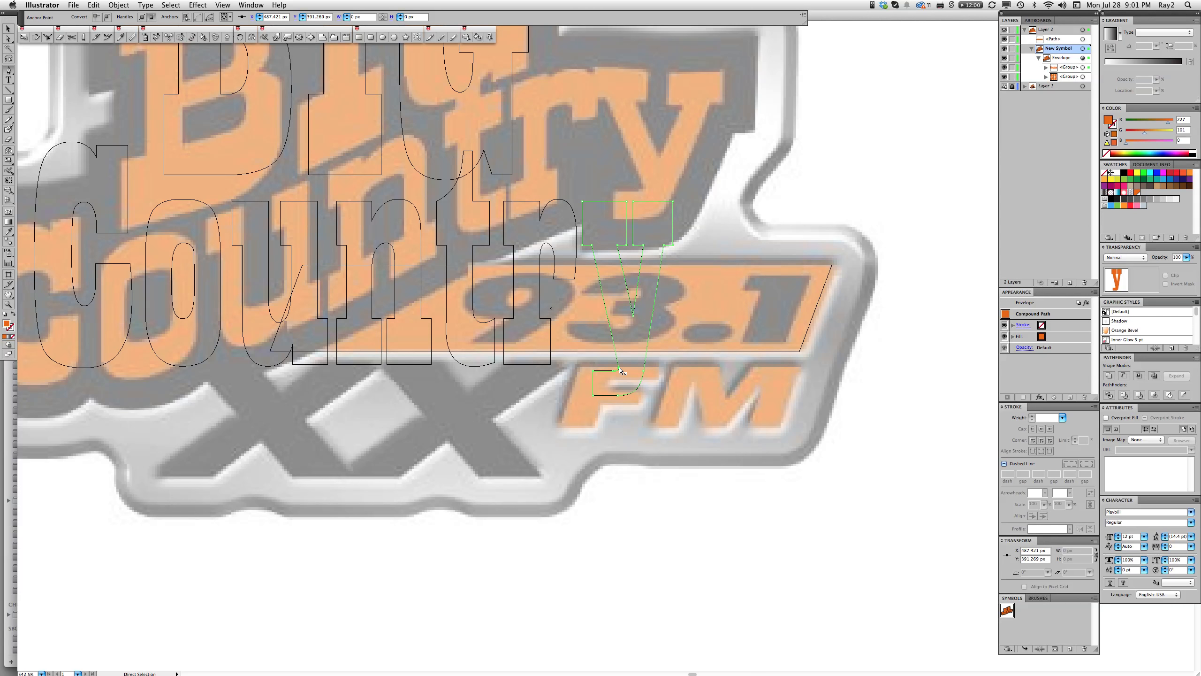
left_click(620, 370, "super")
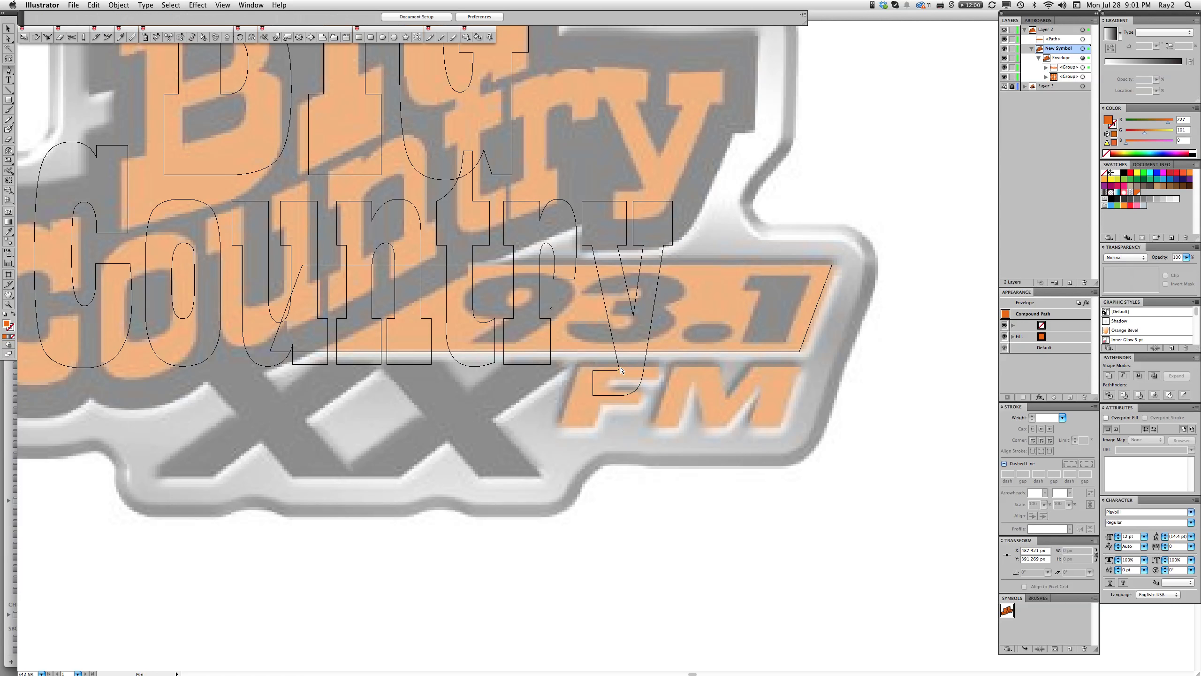
left_click(619, 366, "super")
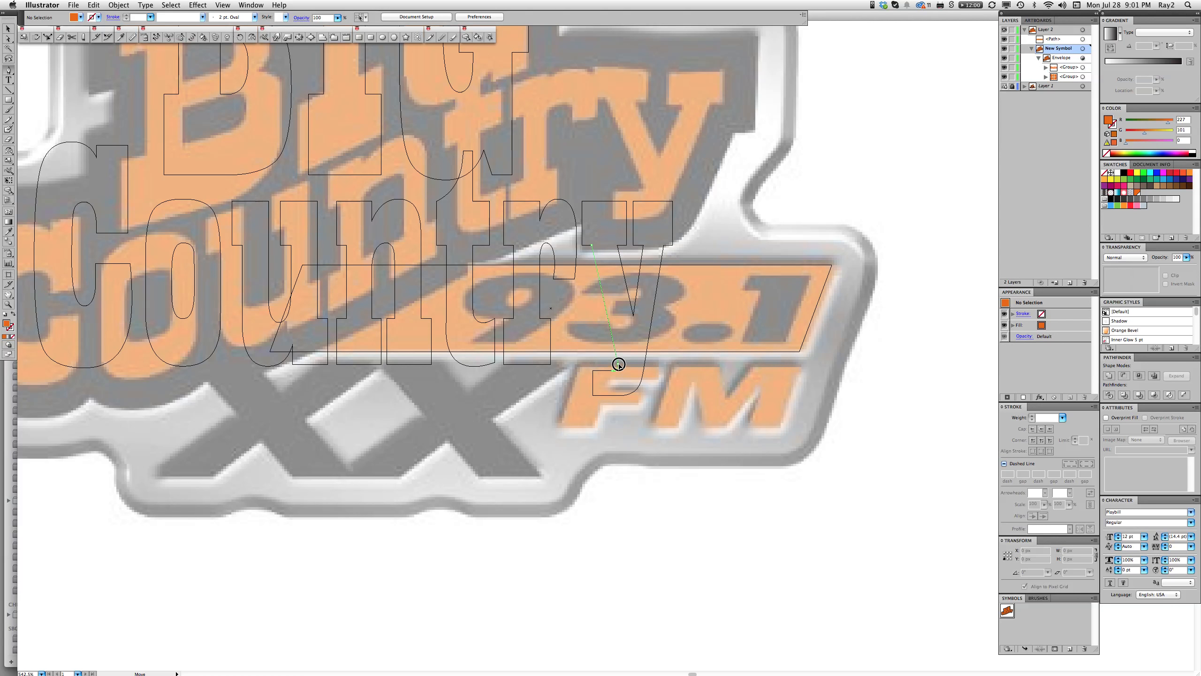
left_click_drag(618, 364, 618, 366)
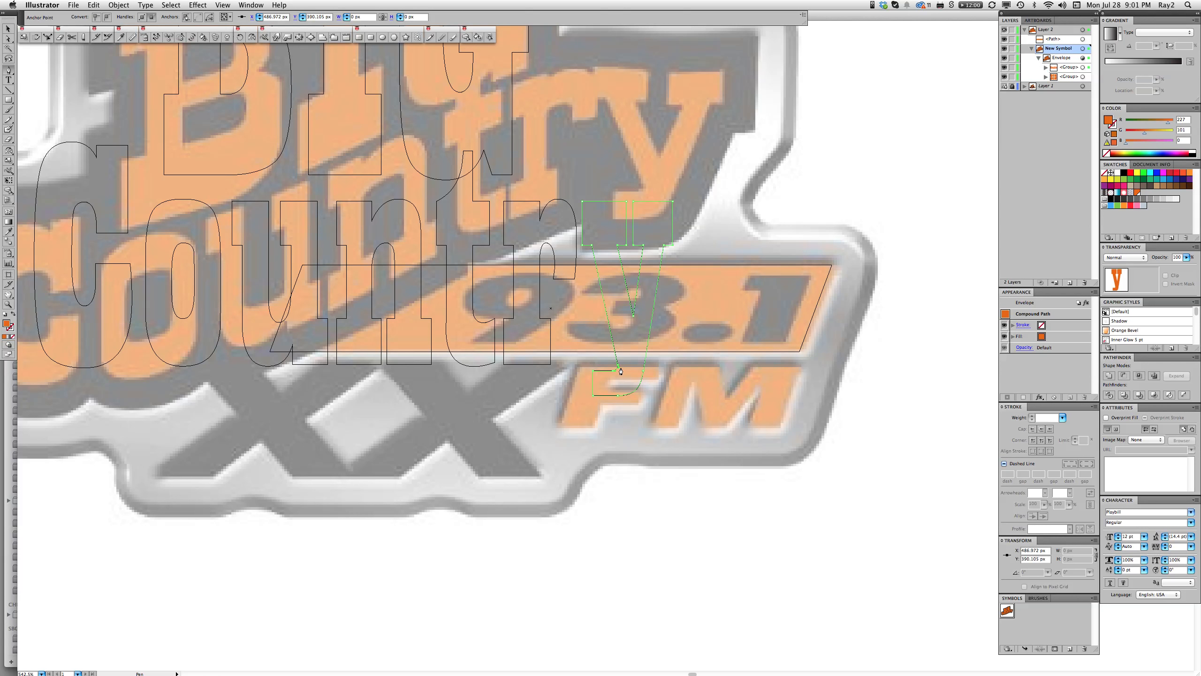
left_click(618, 368, "super")
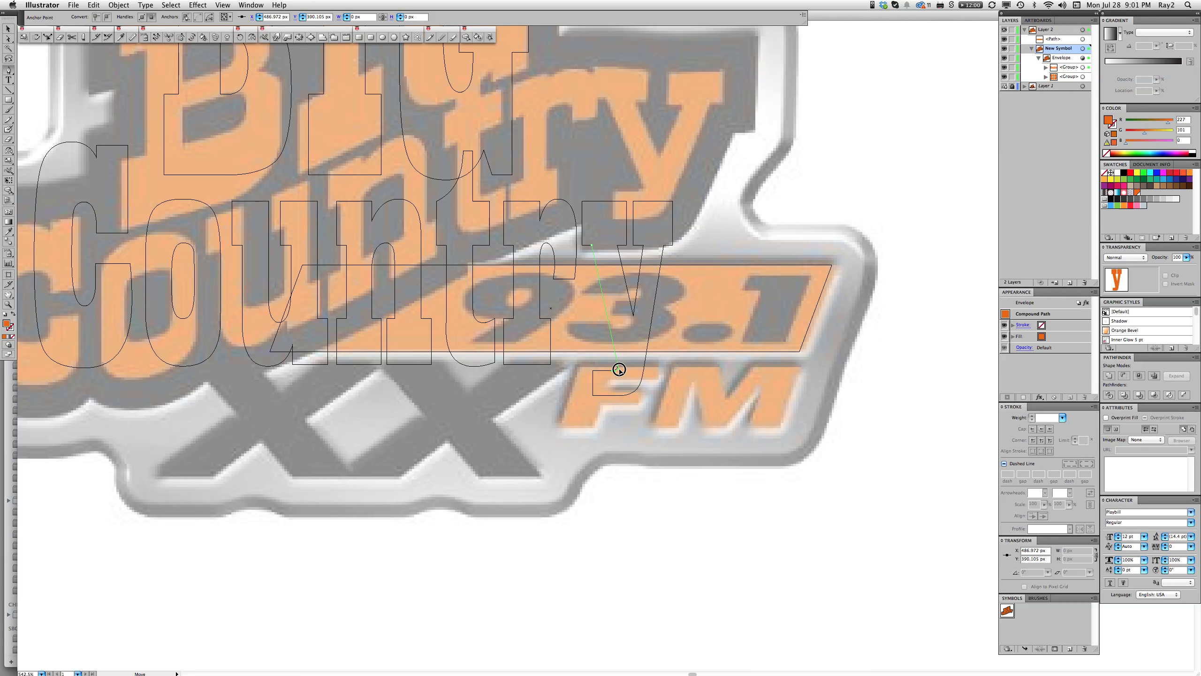
left_click(744, 394, "super")
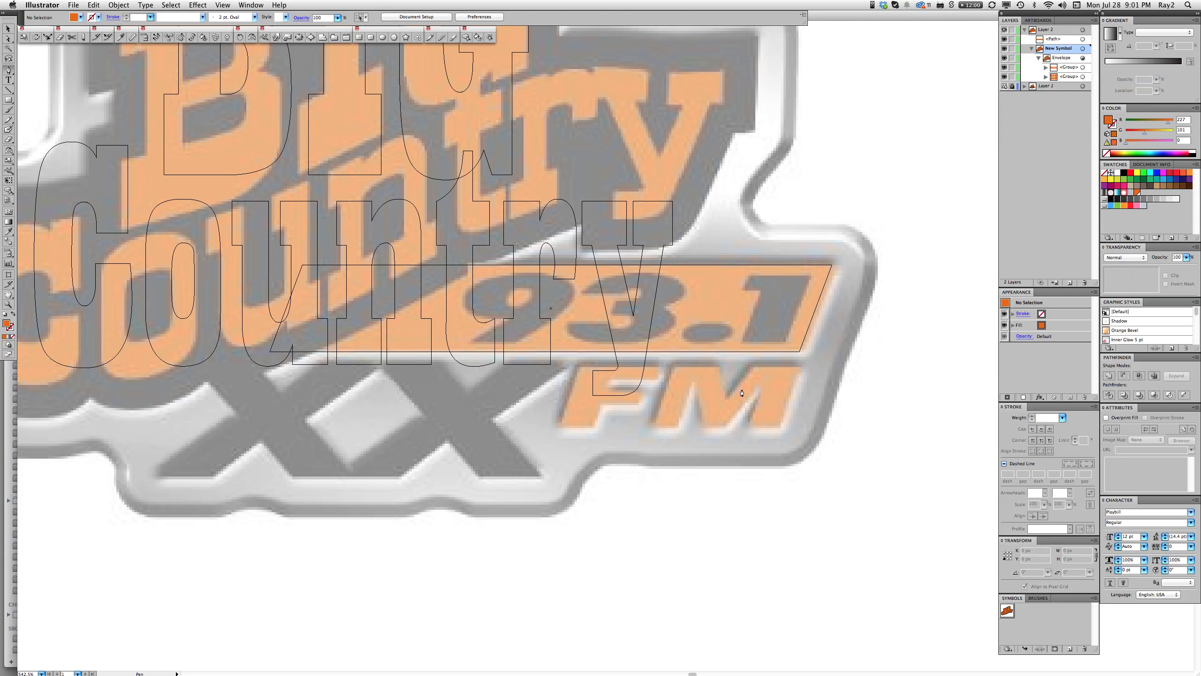
Return to the full-colour preview and examine the reshaped y within the whole logo, leaving nothing selected
key("super+y")
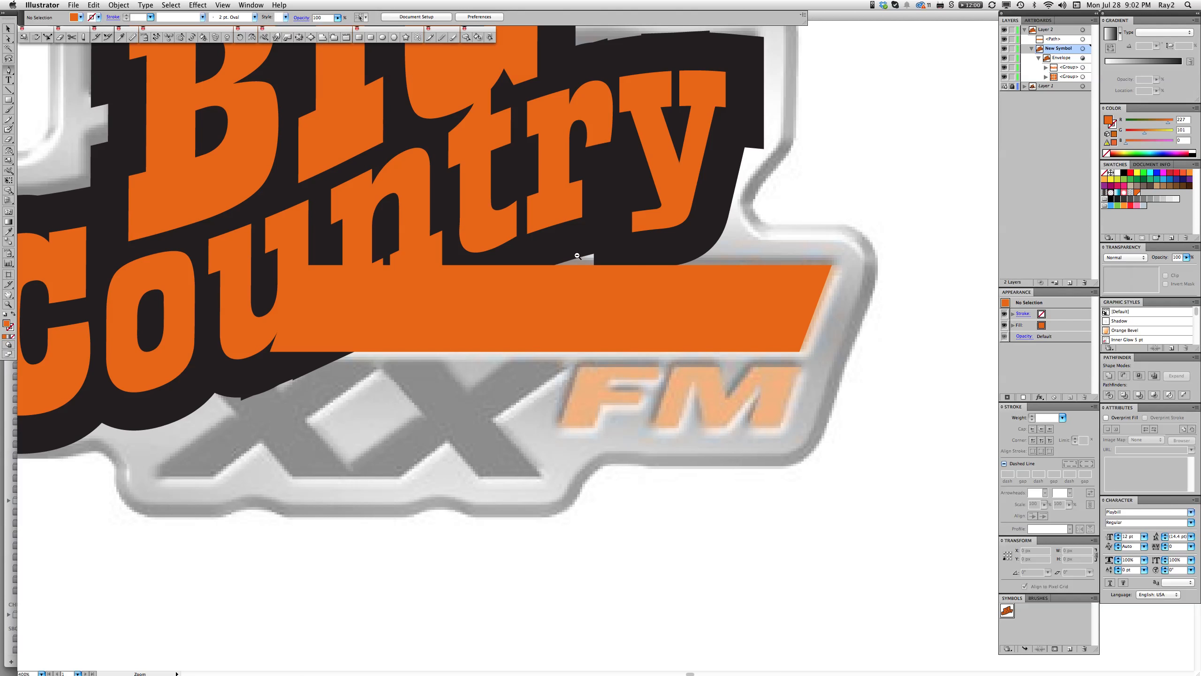
left_click(514, 290, "alt")
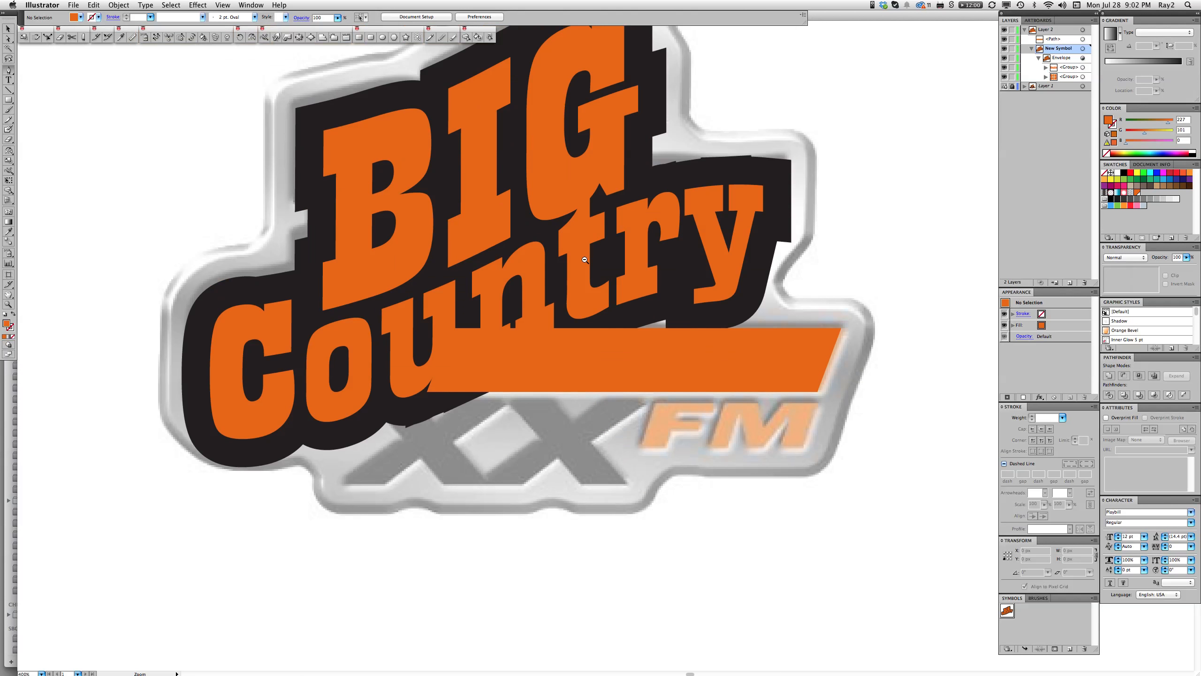
left_click(601, 330, "alt")
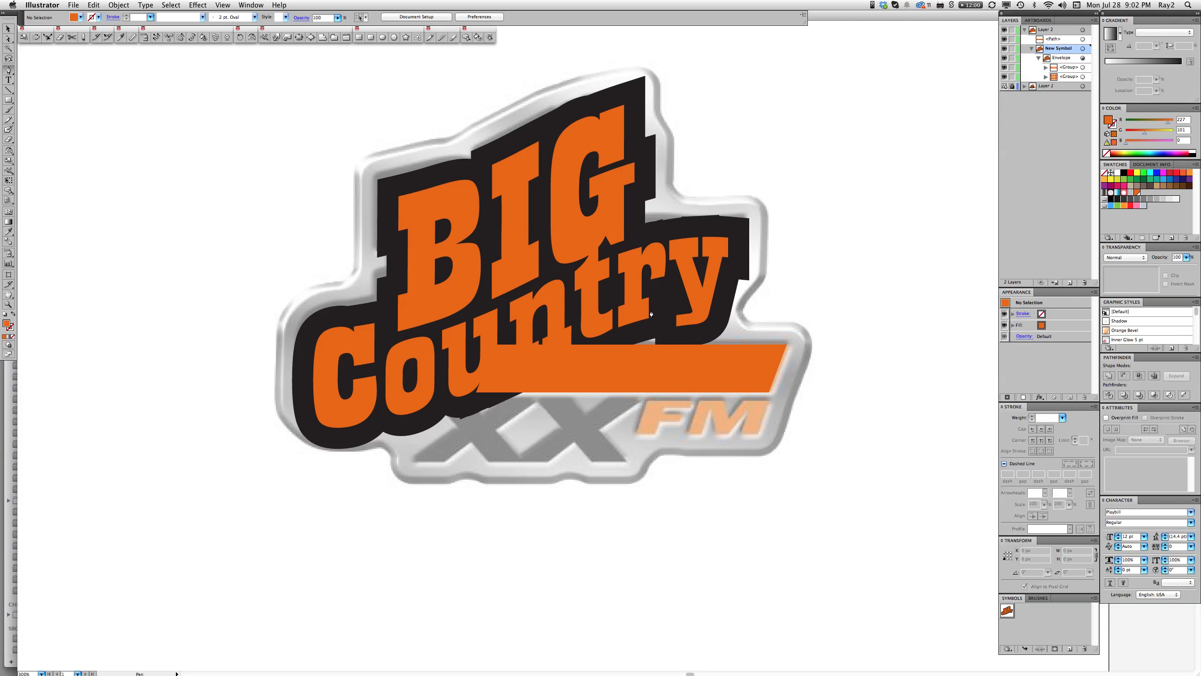
left_click(625, 335, "alt+super")
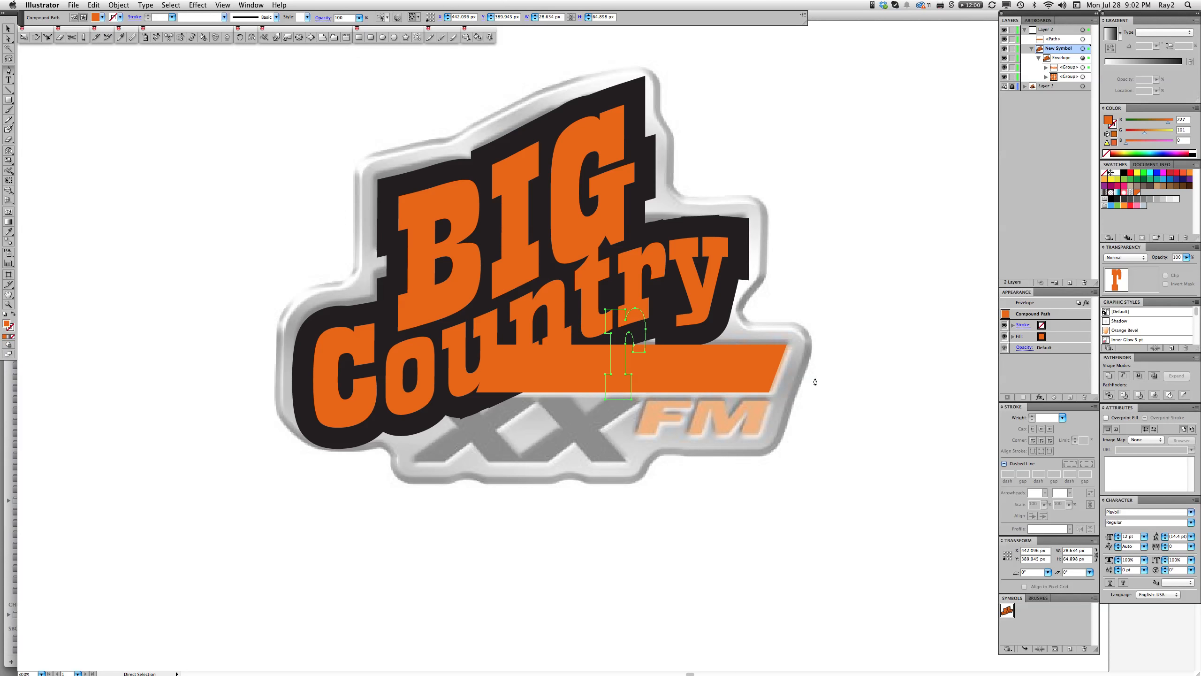
left_click_drag(675, 402, 670, 367)
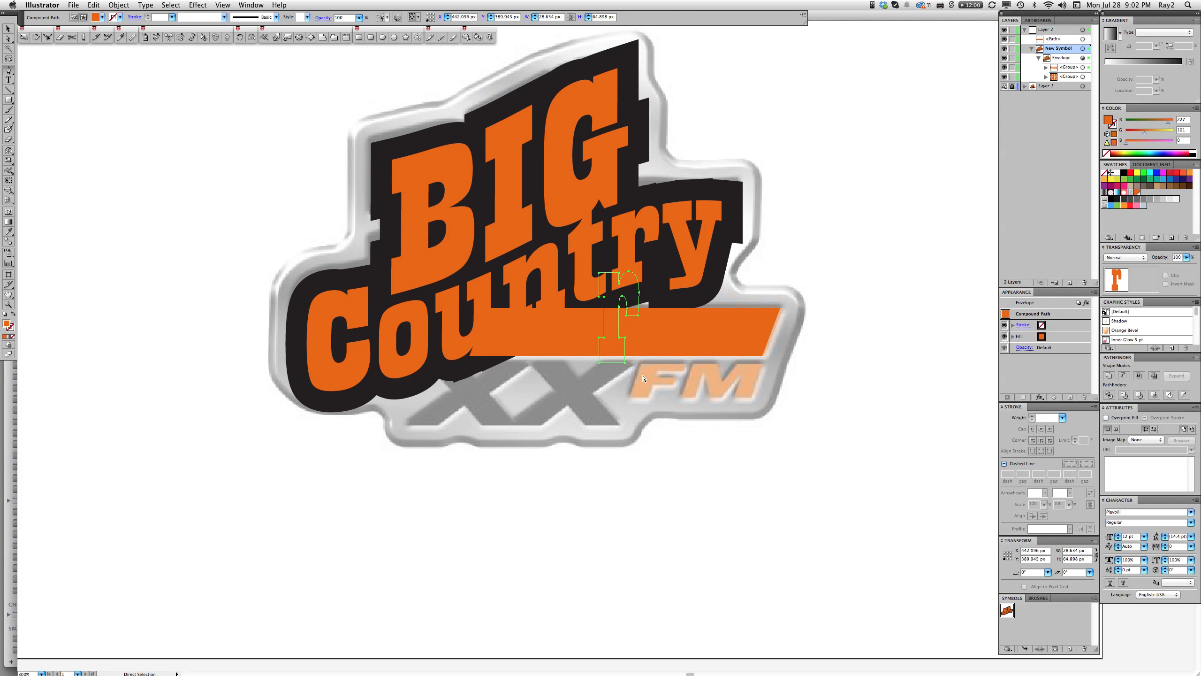
left_click(887, 442)
key("p")
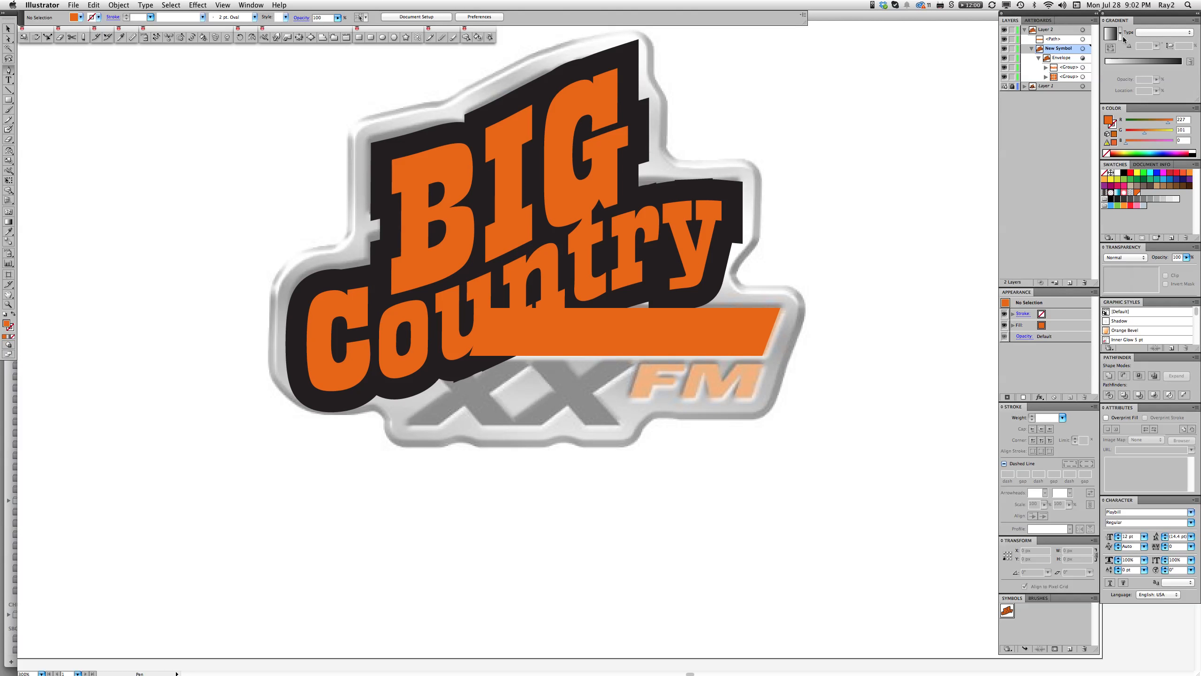
Leave the envelope's content editing, set its black fill's Offset Path effect to 12 px, and deselect the lettering
left_click(1083, 58)
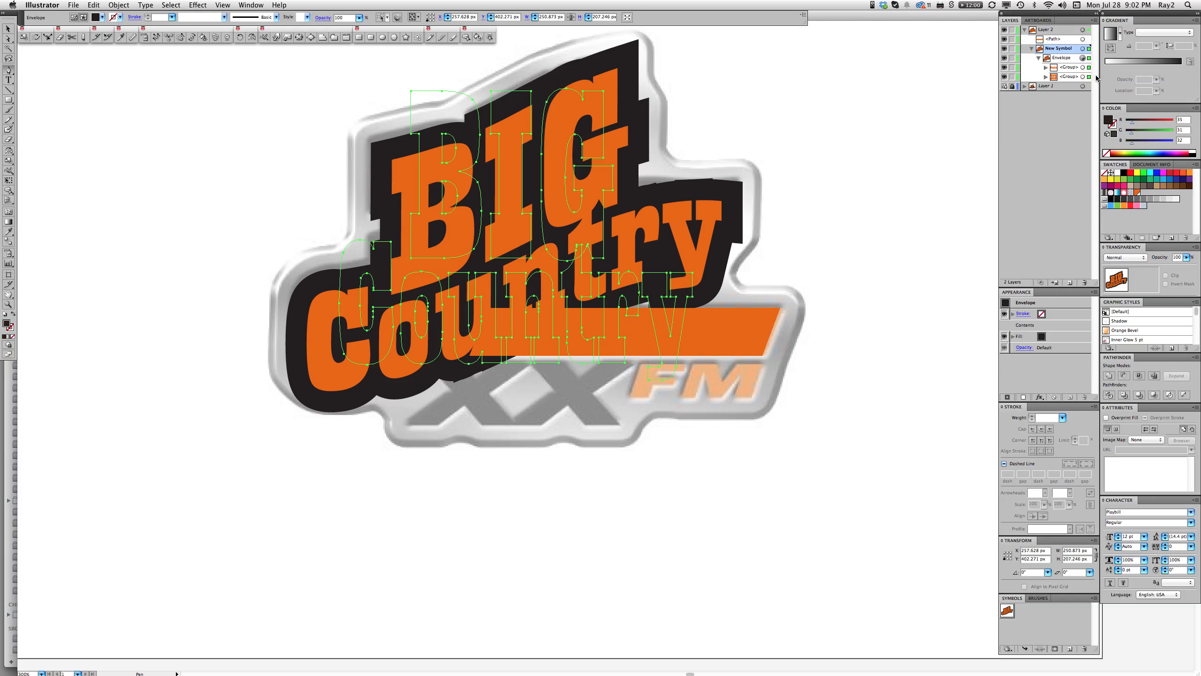
key("super+shift+v")
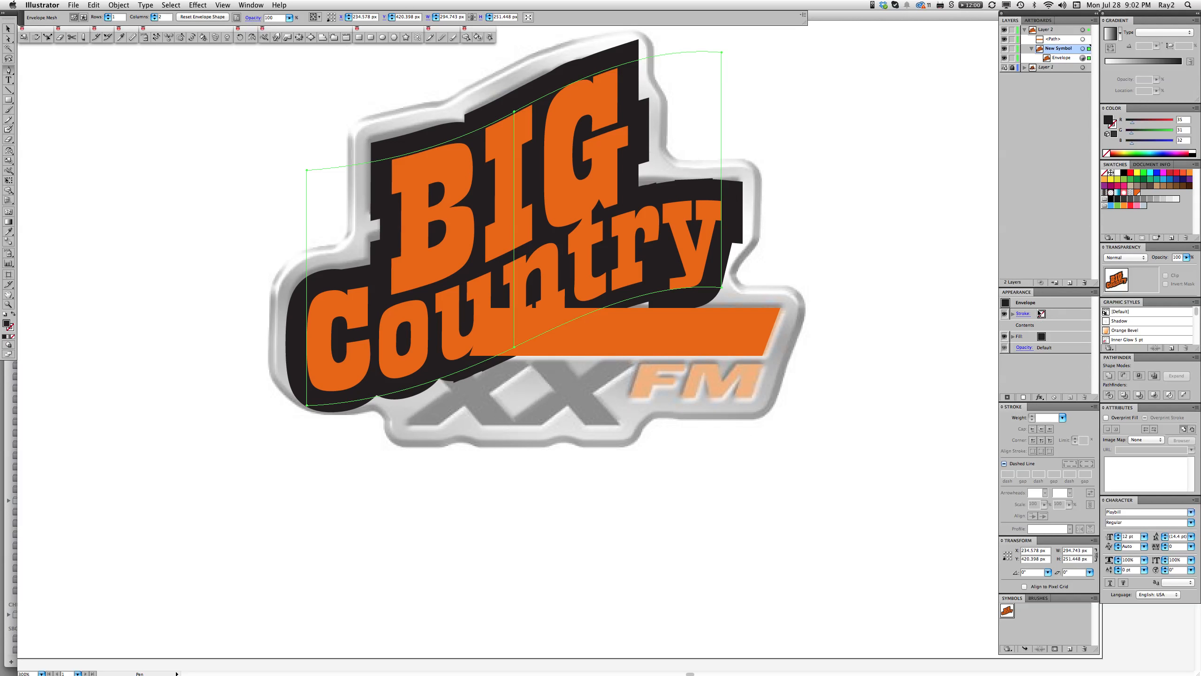
left_click(1060, 337)
left_click(1013, 337)
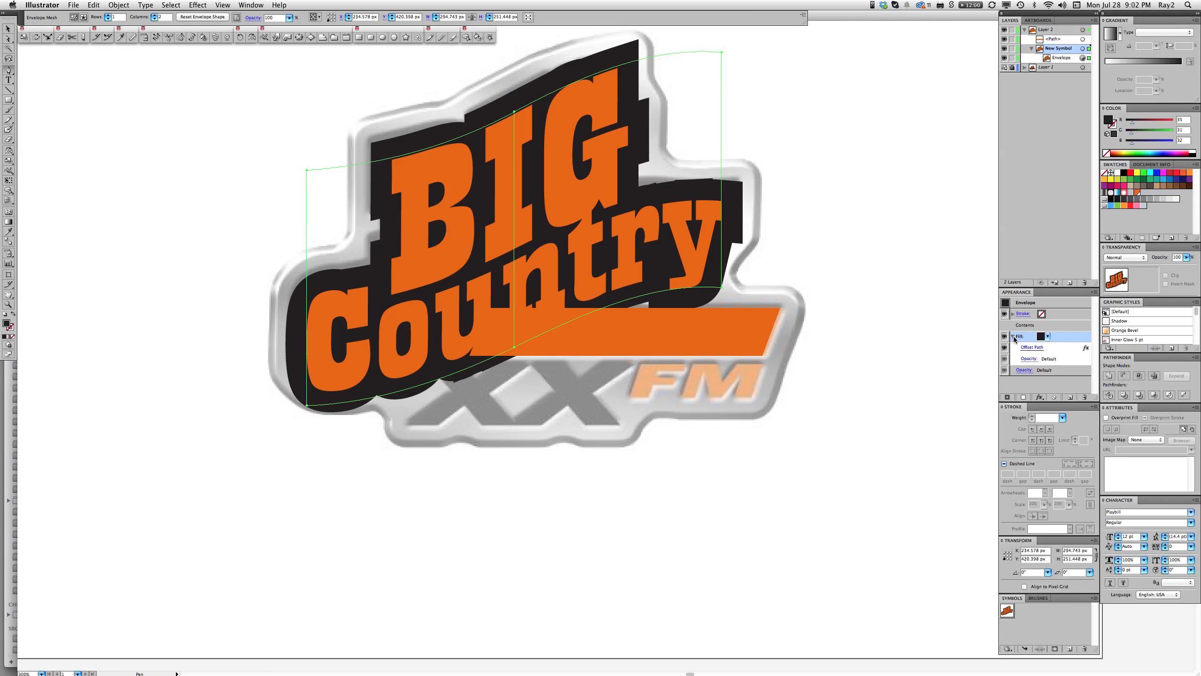
left_click(1035, 351)
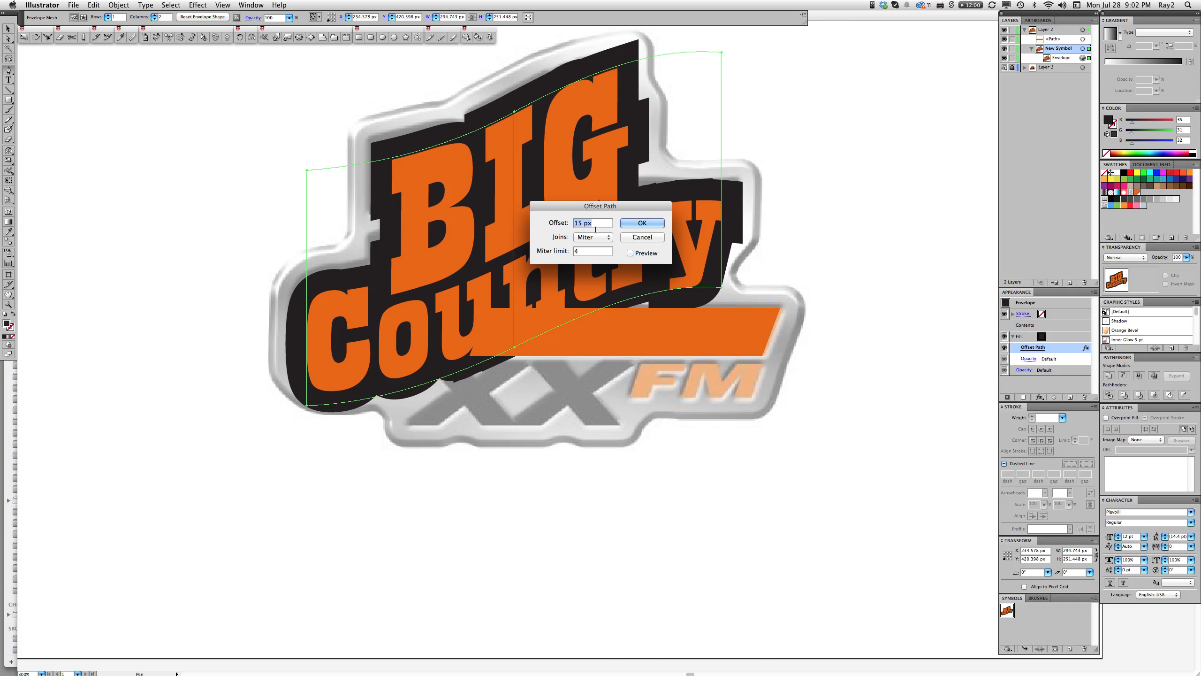
type("13")
left_click(630, 253)
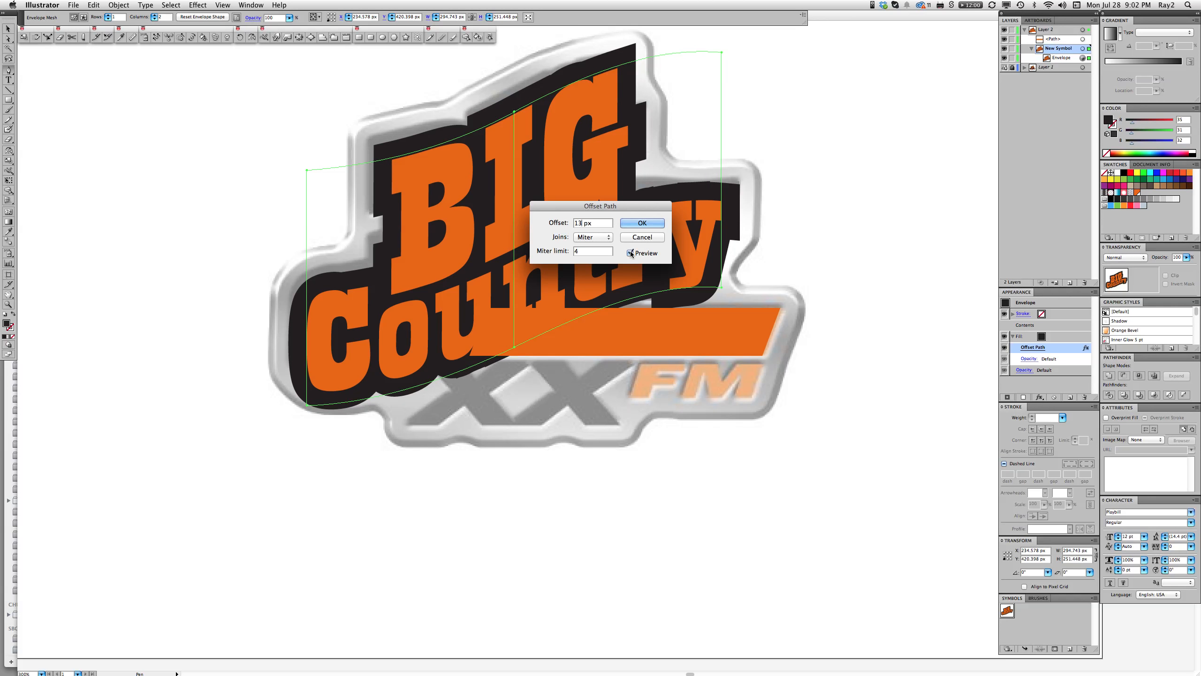
left_click(585, 222)
type("2")
left_click(643, 223)
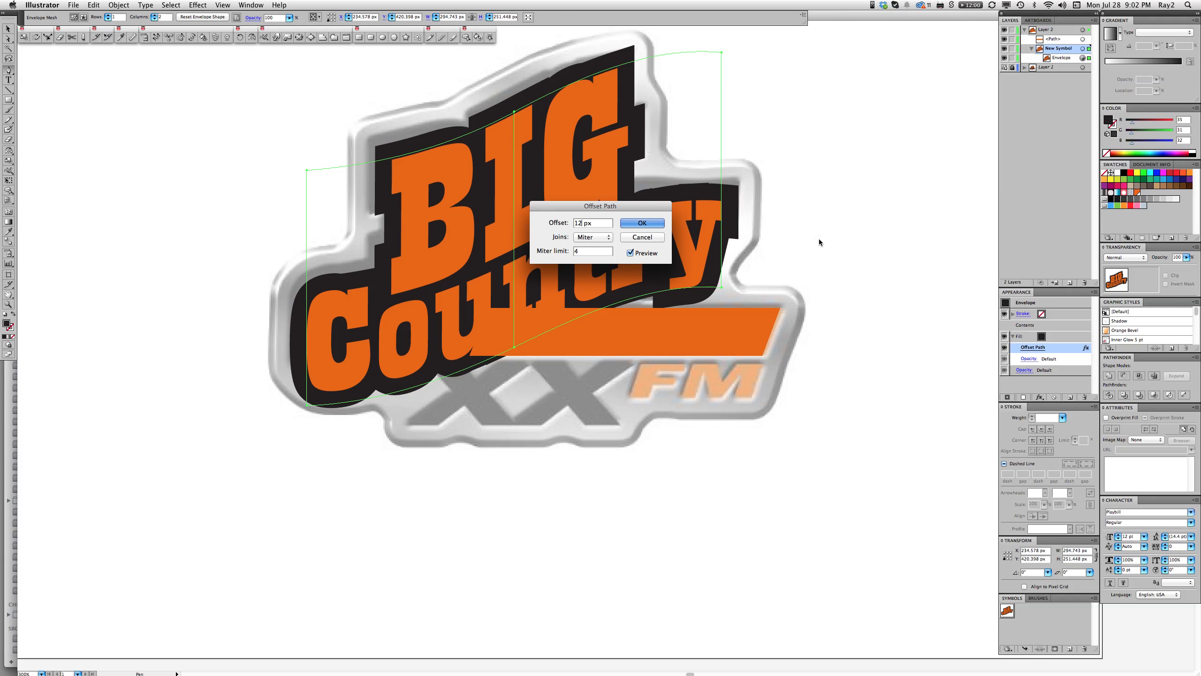
left_click(840, 338)
key("p")
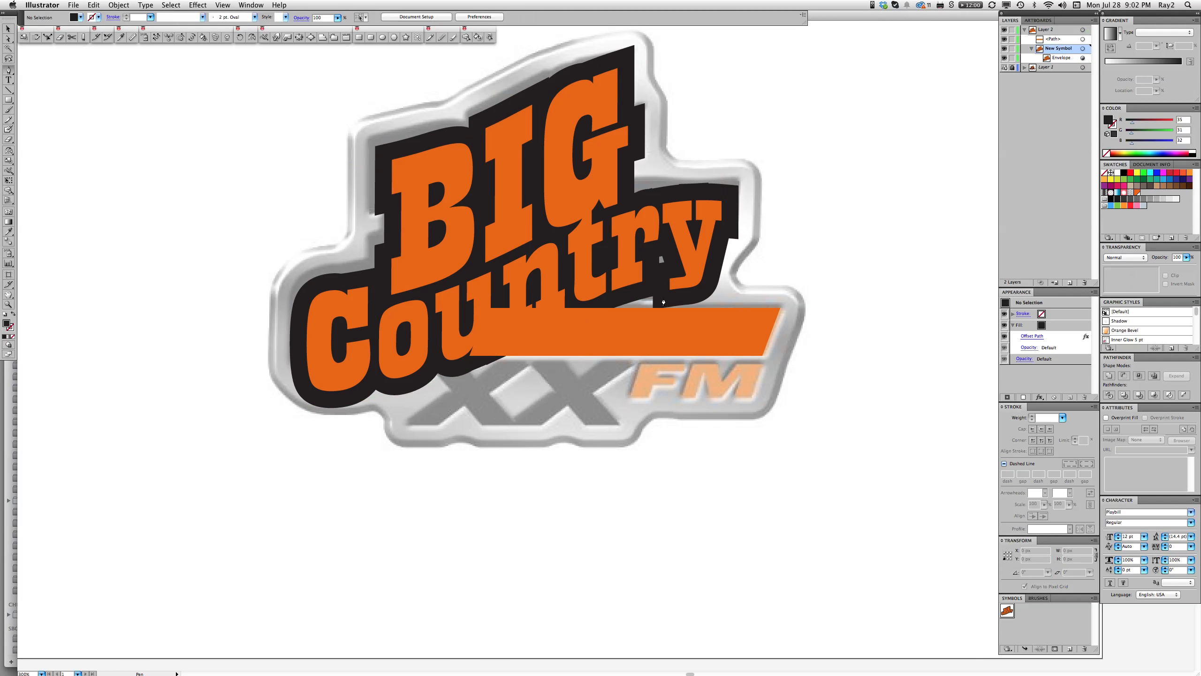
Add two mesh columns to the lettering's envelope, one through the G and one through the B of BIG
key("a")
left_click(670, 292)
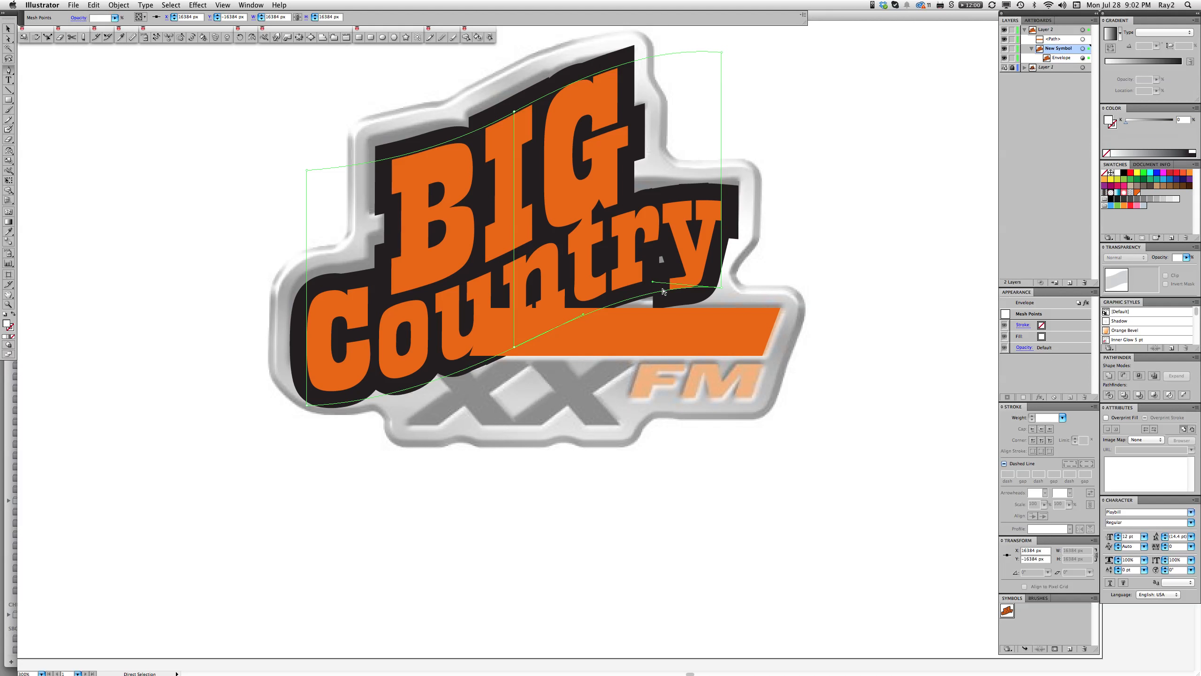
left_click_drag(652, 268, 649, 342)
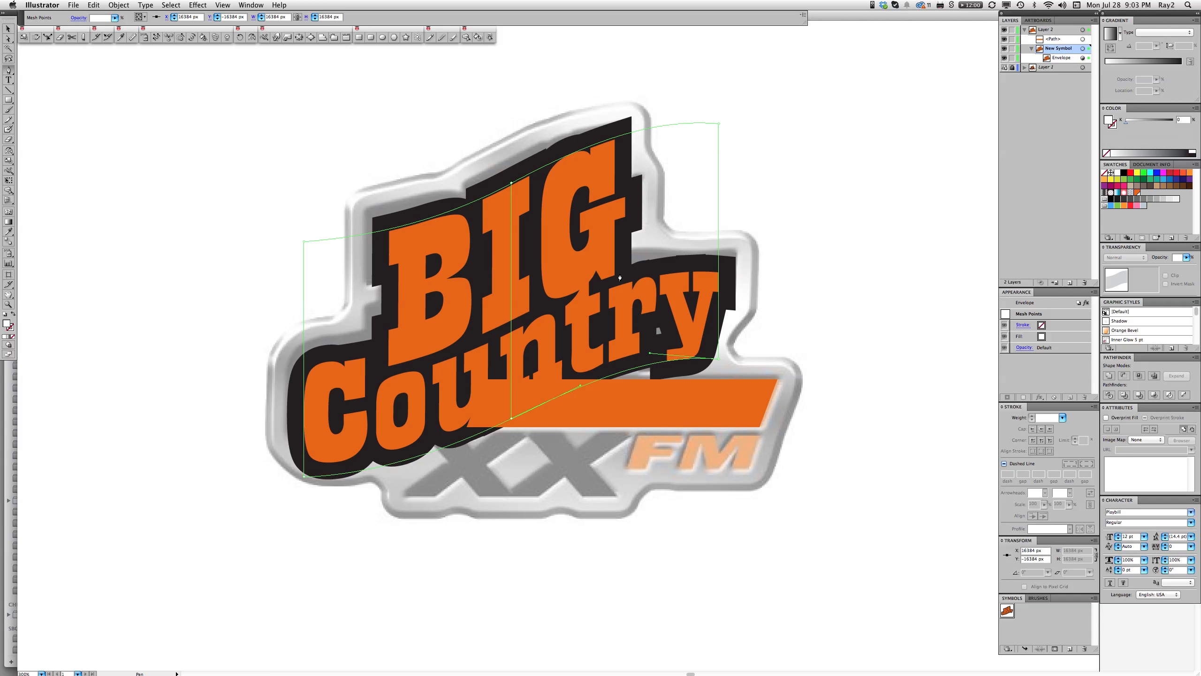
key("u")
left_click(605, 144)
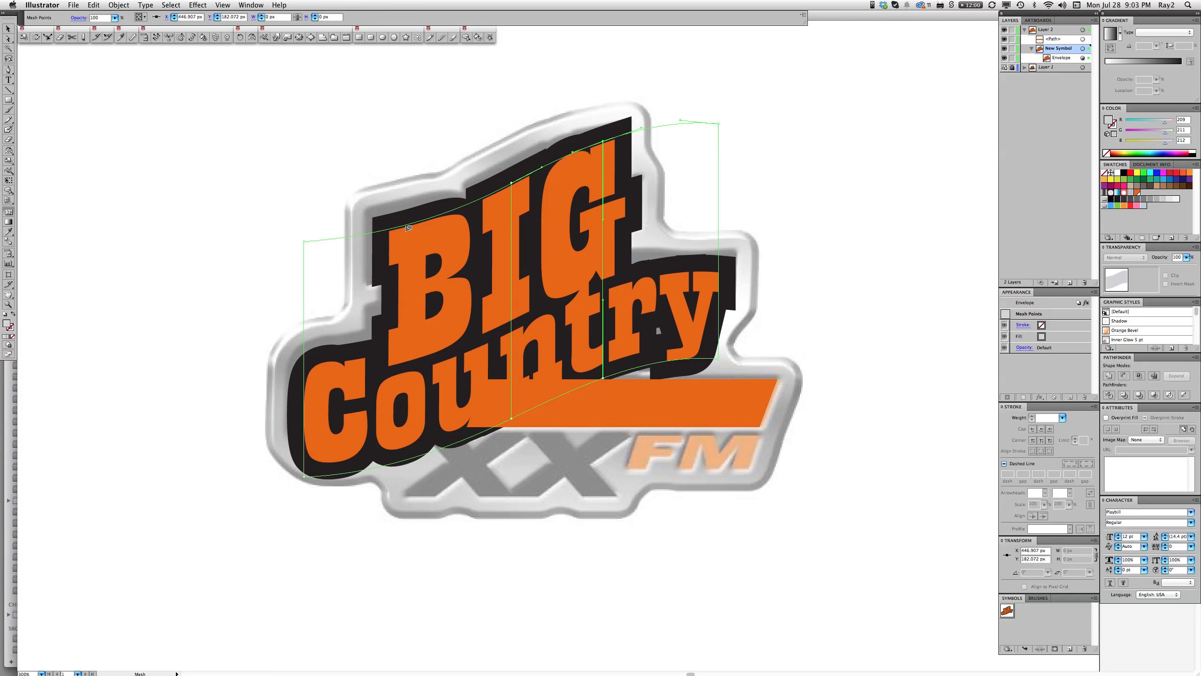
left_click(407, 225)
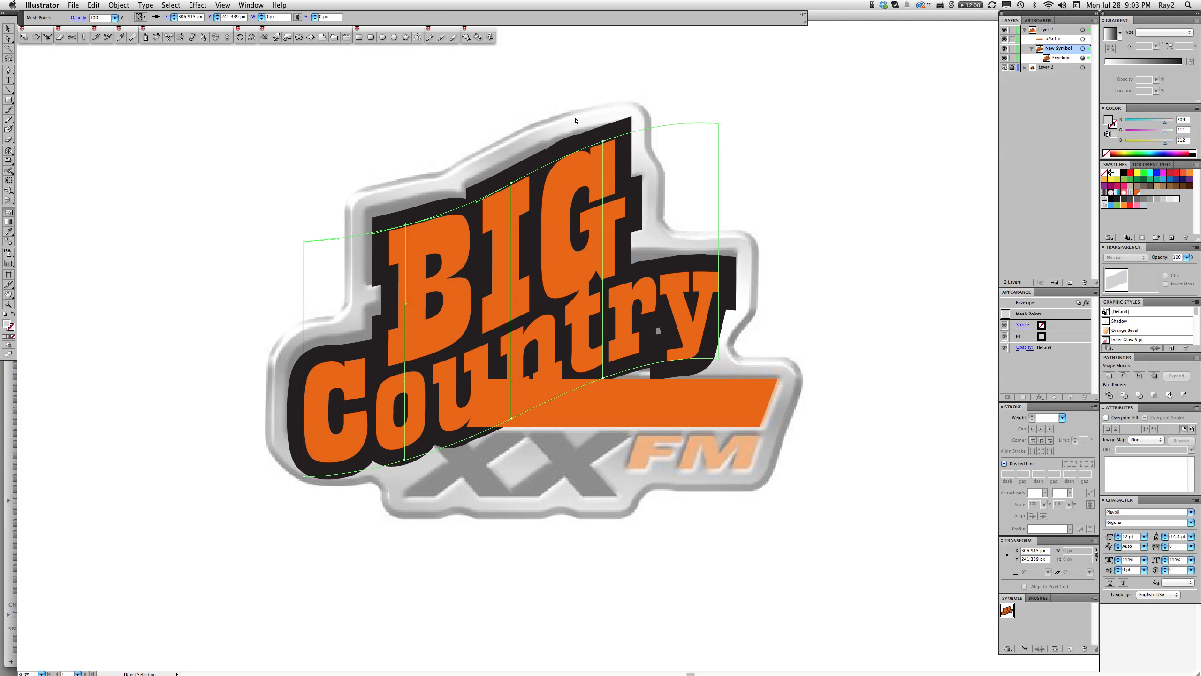
Select only the orange slanted bar beneath Country and hide it, keeping the lettering envelope visible
left_click_drag(617, 248, 646, 397)
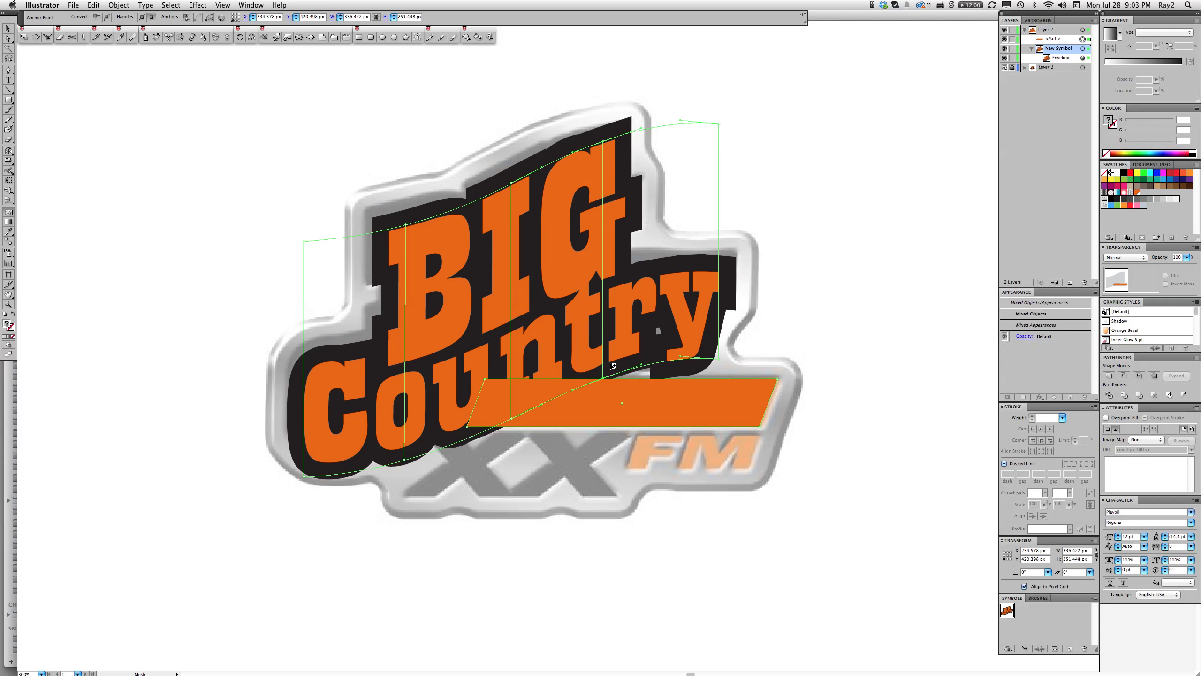
key("a")
left_click(799, 415)
left_click(680, 408)
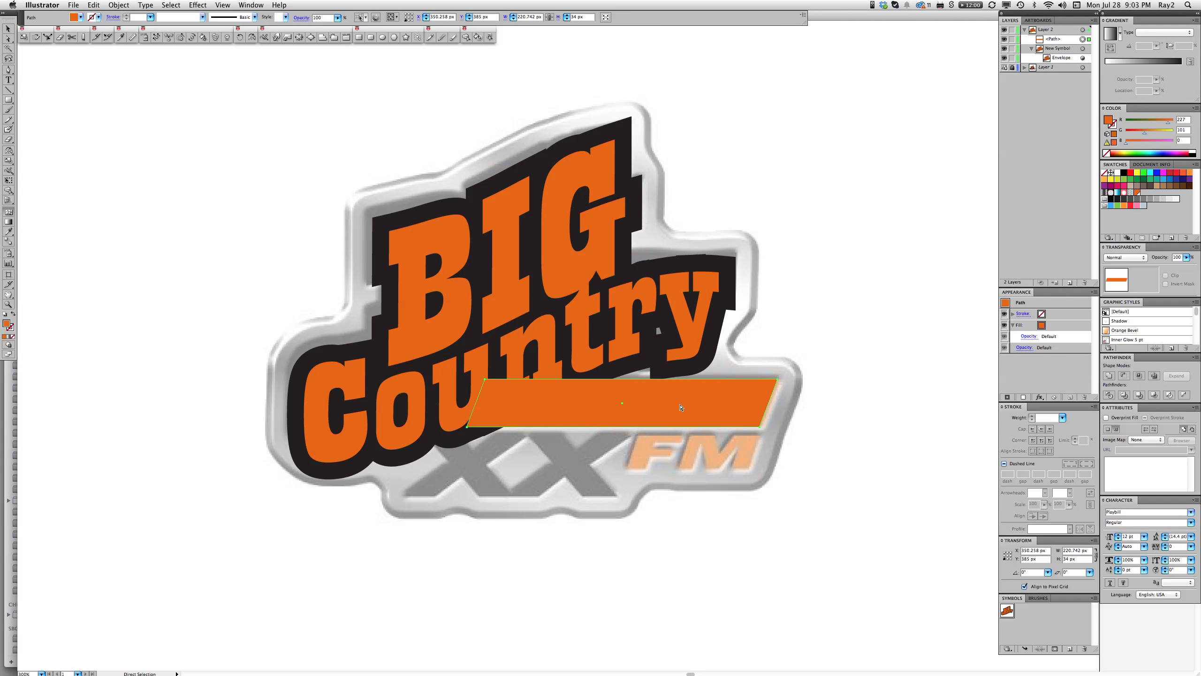
key("super+shift+a")
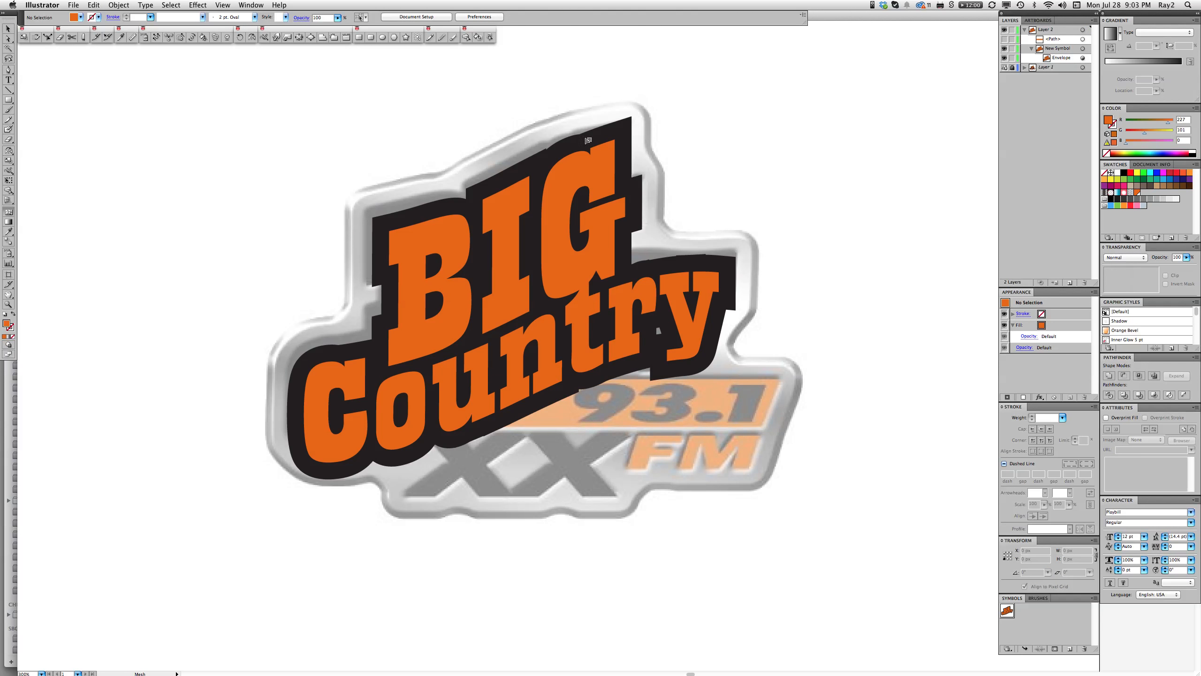
Nudge the envelope's mesh column through the G upward, fine-tune the column through the B, and deselect the envelope
key("u")
left_click(609, 140)
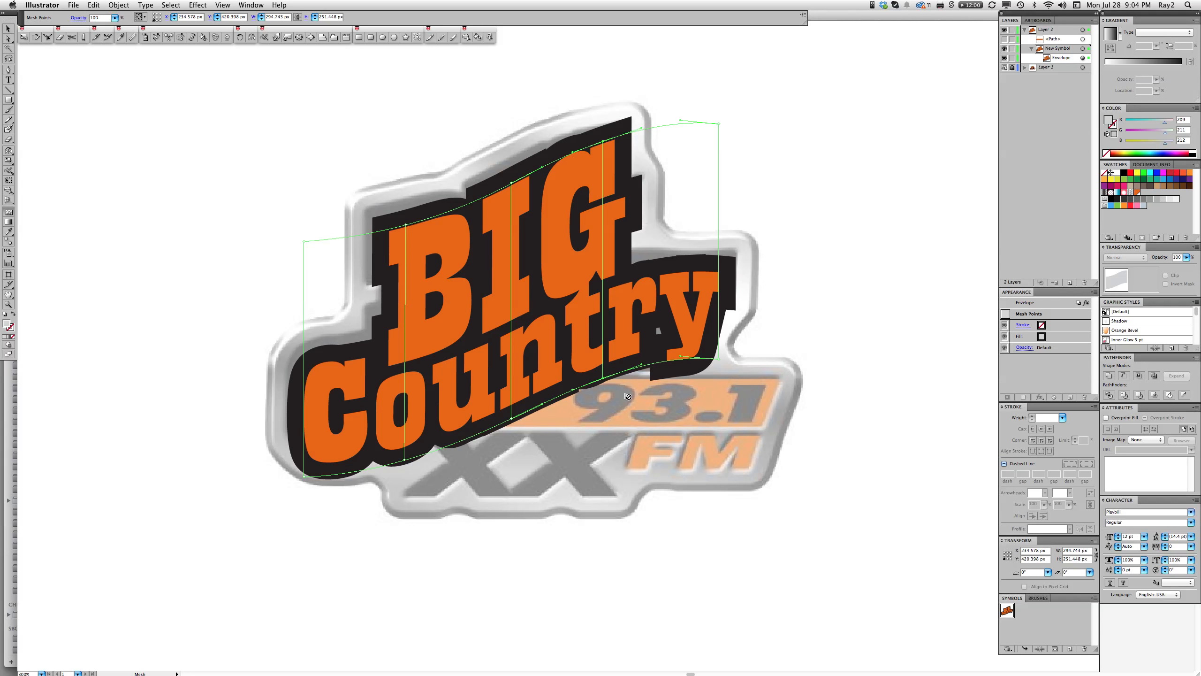
key("Up")
key("Up")
key("Up")
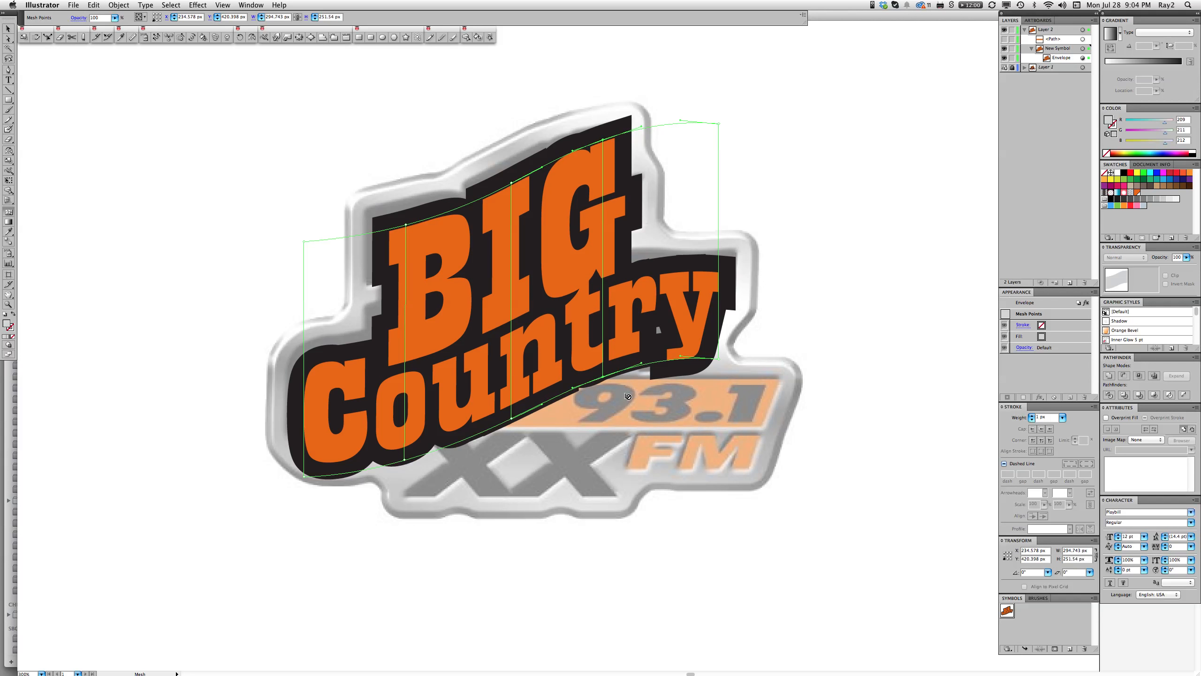
key("Up")
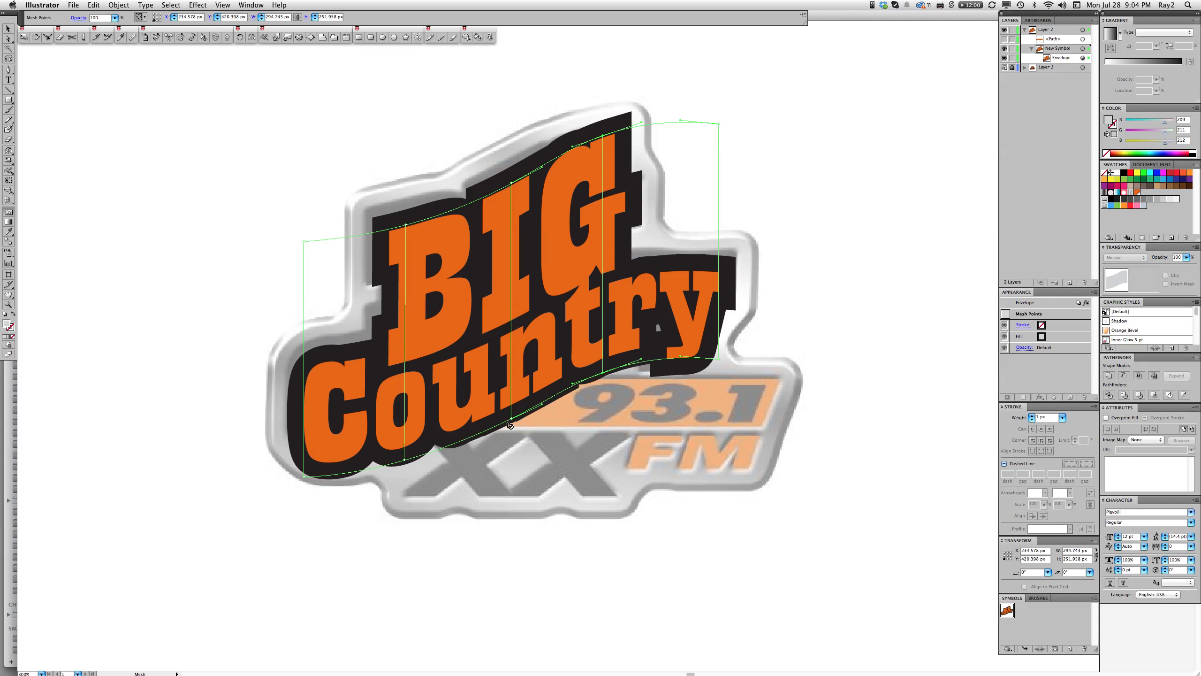
left_click_drag(377, 194, 405, 311)
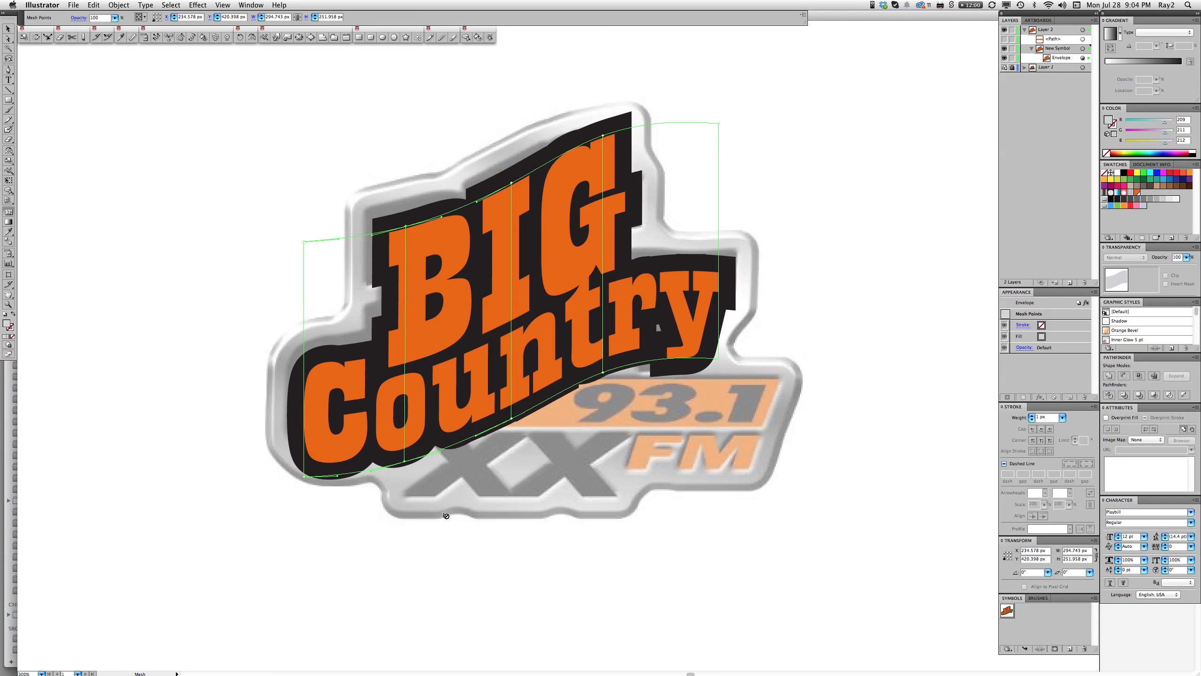
key("super")
left_click(692, 152, "super")
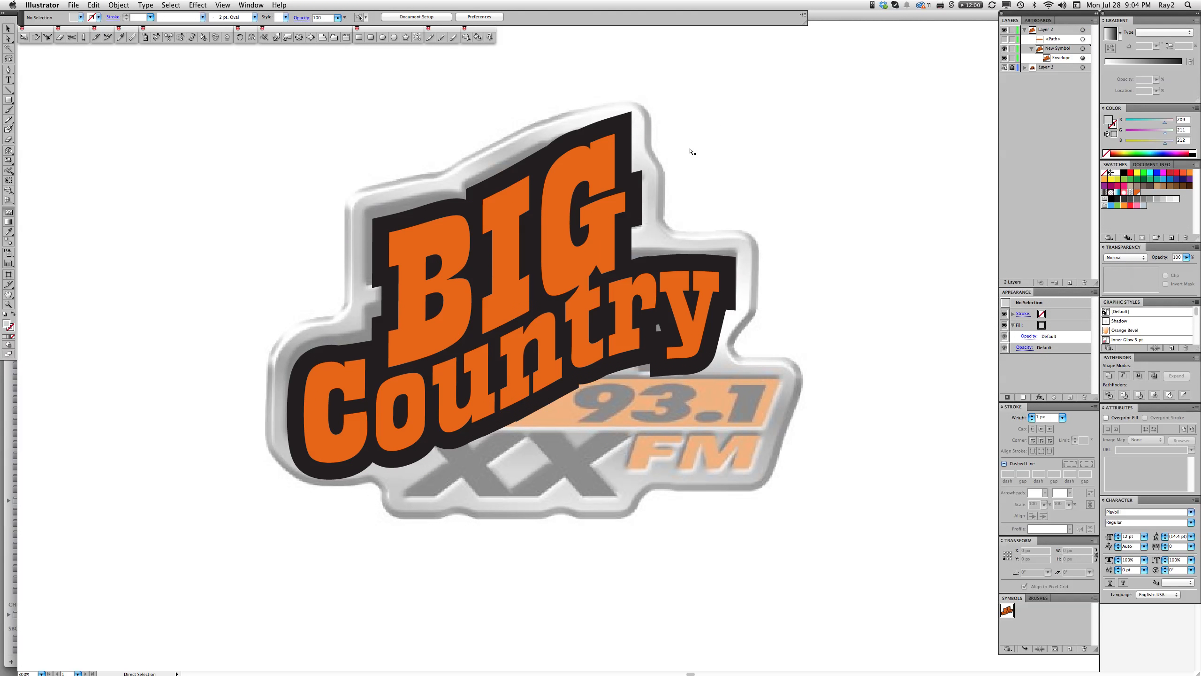
In outline view, adjust the direction handles of the envelope's two right corner mesh points to smooth its upper and lower edges
key("super+y")
key("super+y")
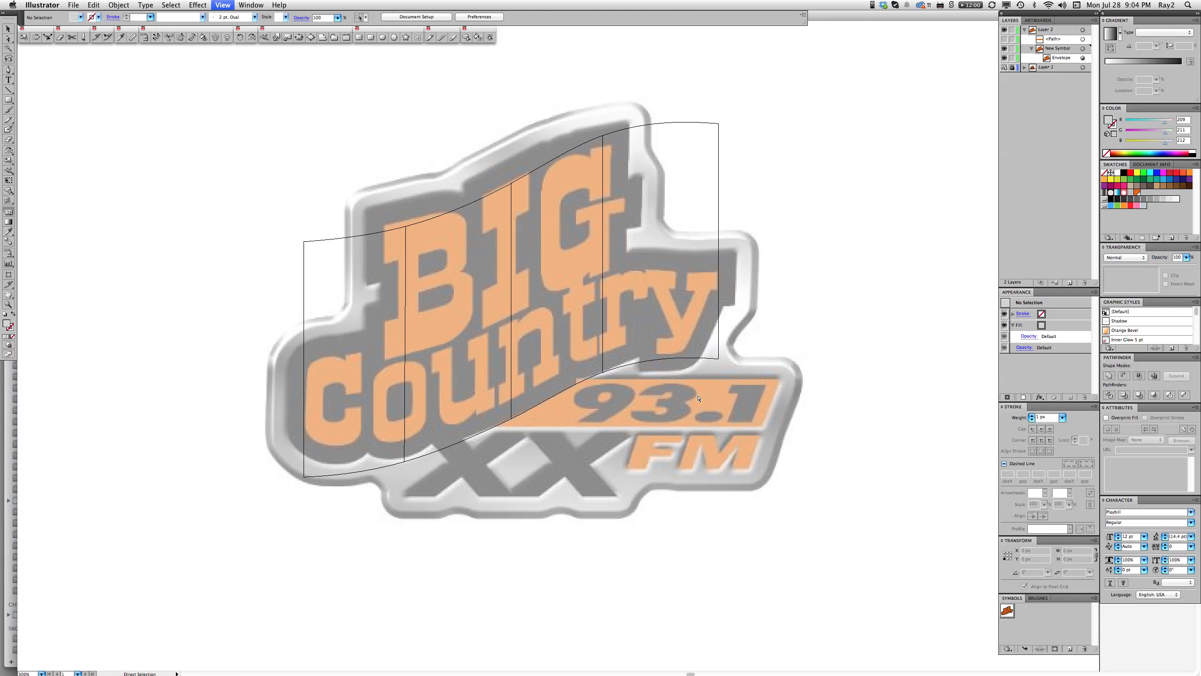
key("super+y")
key("u")
key("a")
left_click(719, 360)
left_click(719, 359)
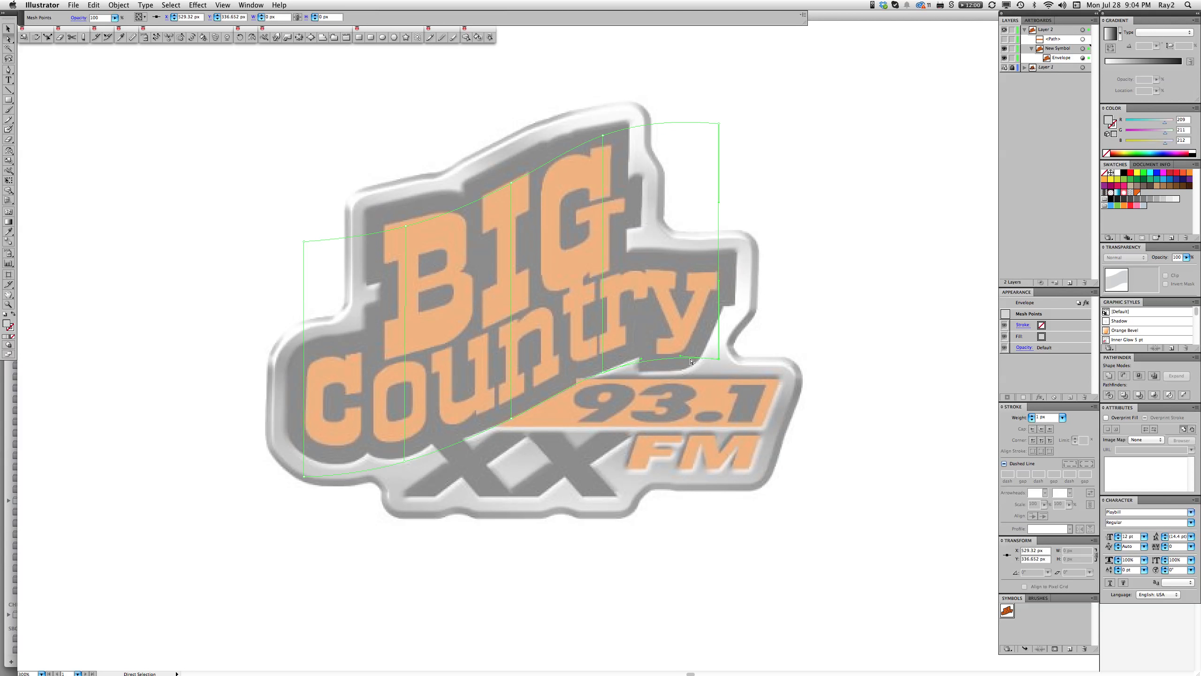
left_click_drag(677, 358, 678, 360)
left_click(719, 124)
left_click_drag(680, 119, 678, 125)
left_click(811, 314)
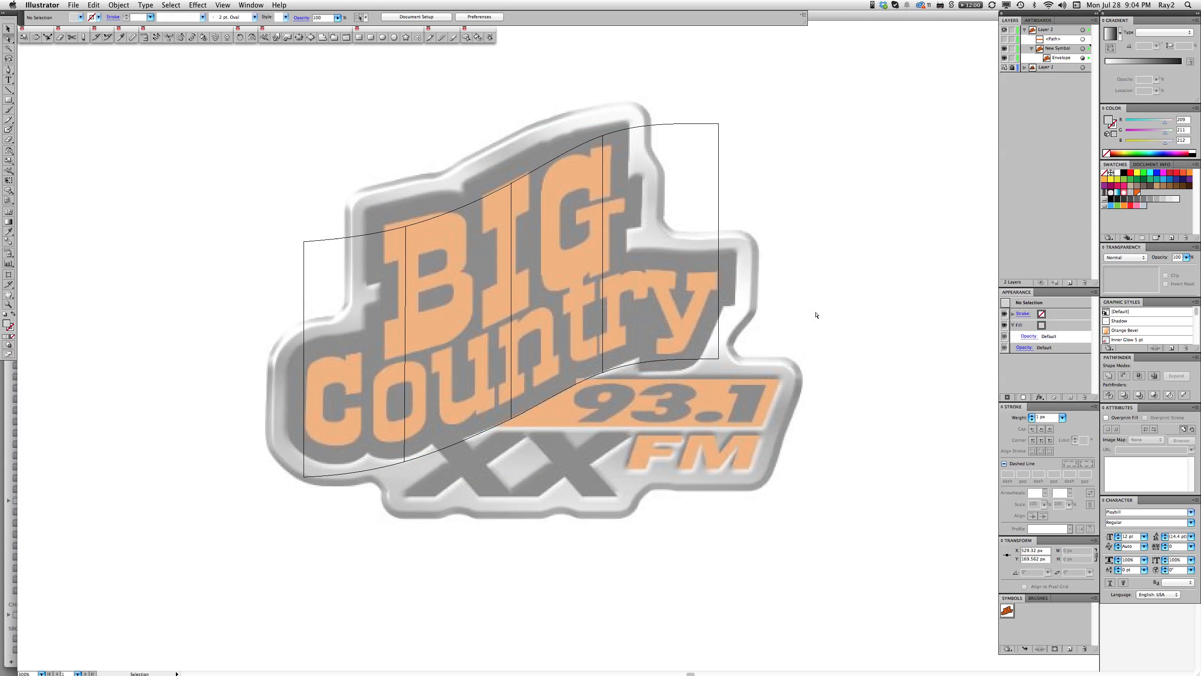
Add the text 93.1 in the empty area below the logo and place it beneath the template's FM
key("v")
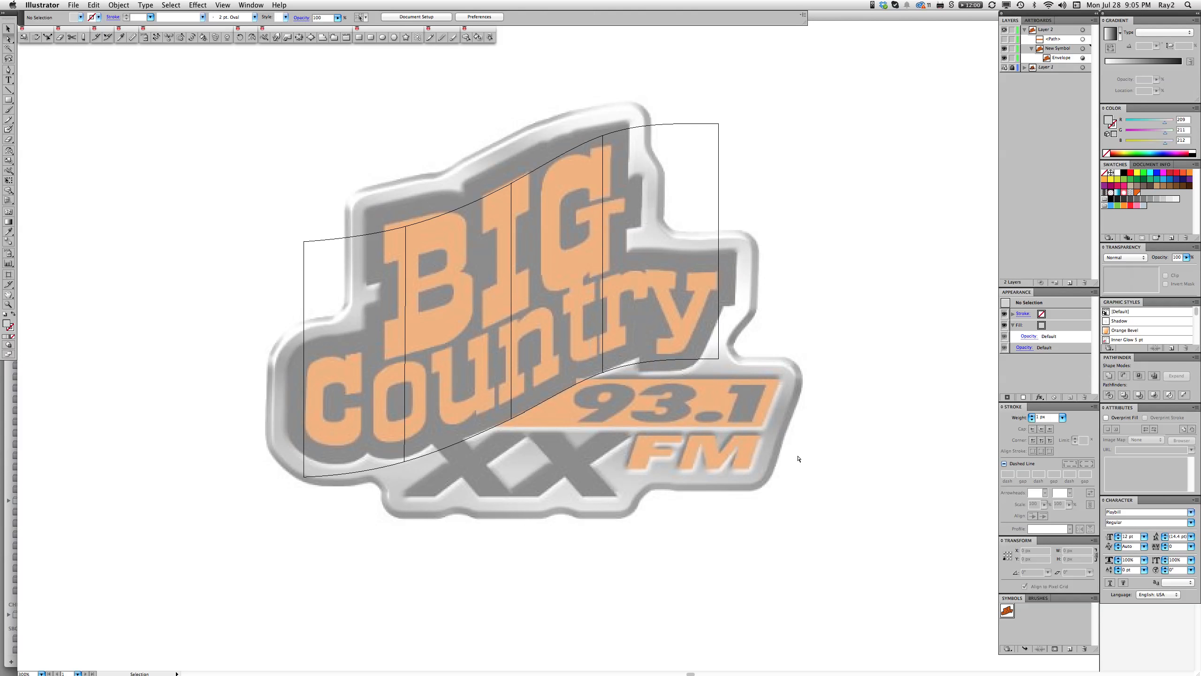
left_click(576, 534, "super")
left_click_drag(711, 491, 811, 411)
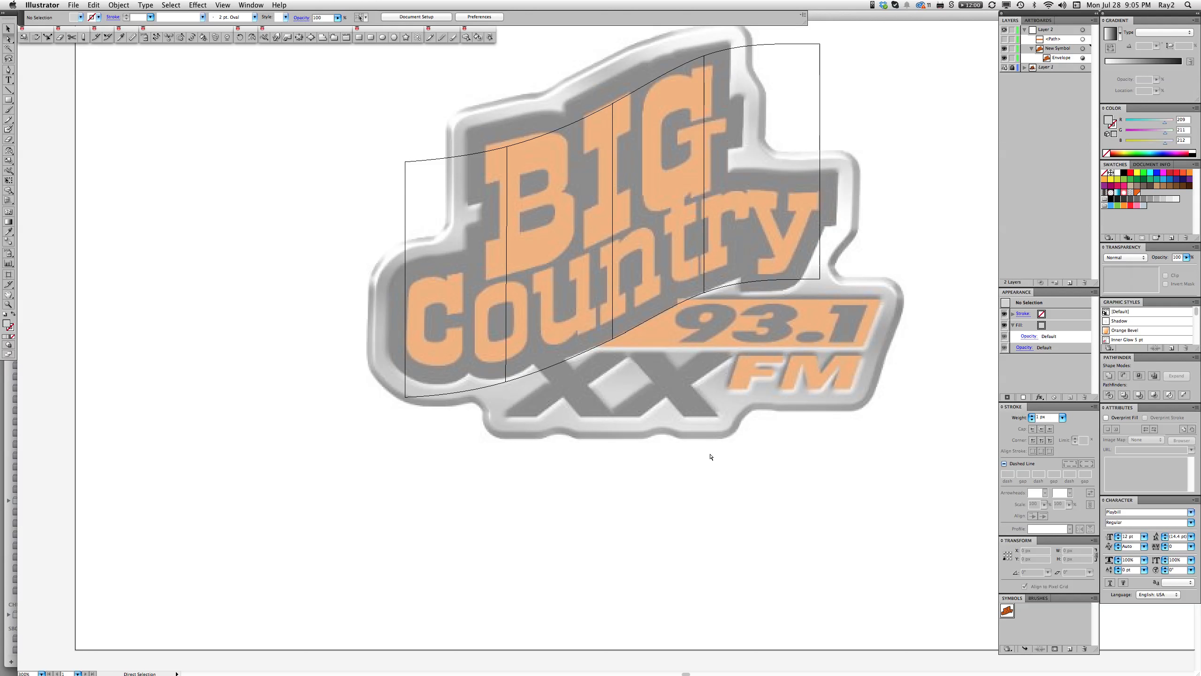
key("t")
left_click(742, 490)
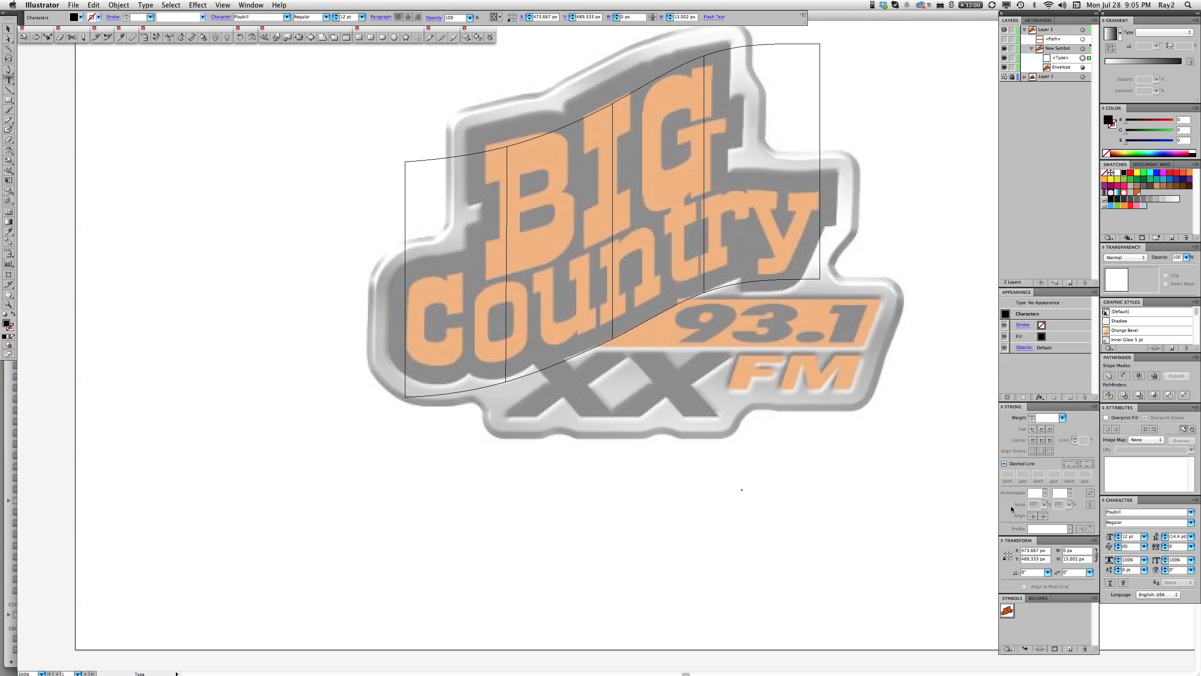
type("93.1")
key("super")
left_click(751, 493, "super")
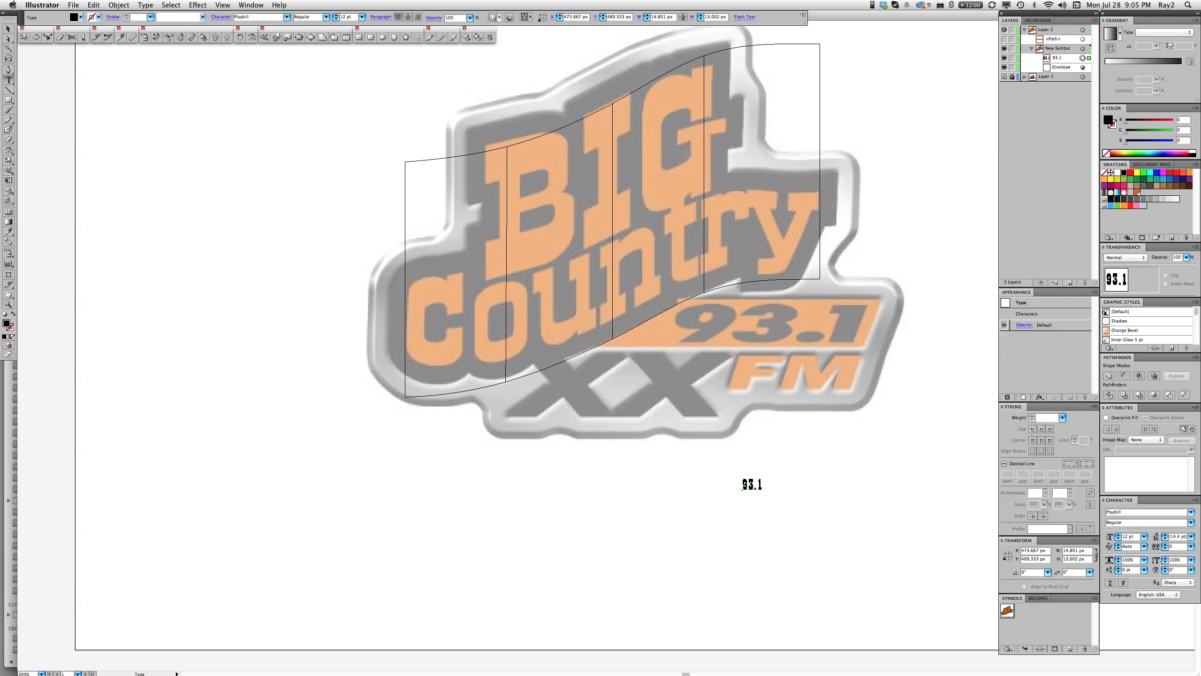
key("super+shift+r")
left_click_drag(738, 489, 841, 435)
Try Arial Black as the font of the 93.1 text
left_click(1191, 512)
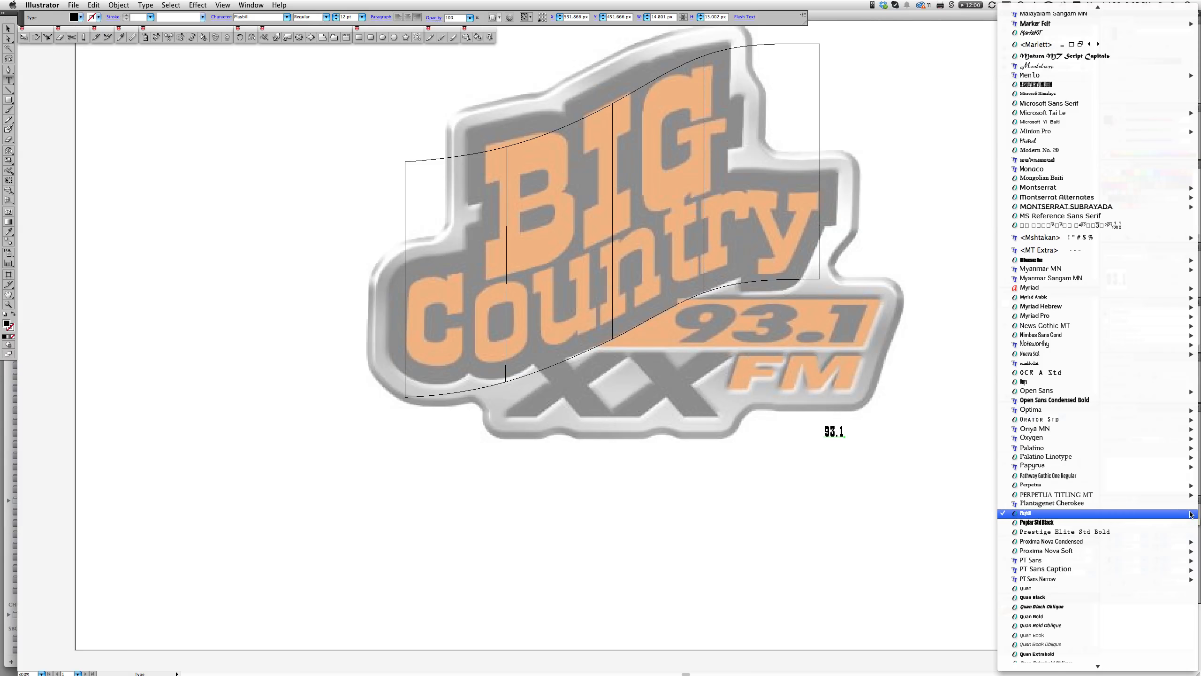
mouse_move(1086, 453)
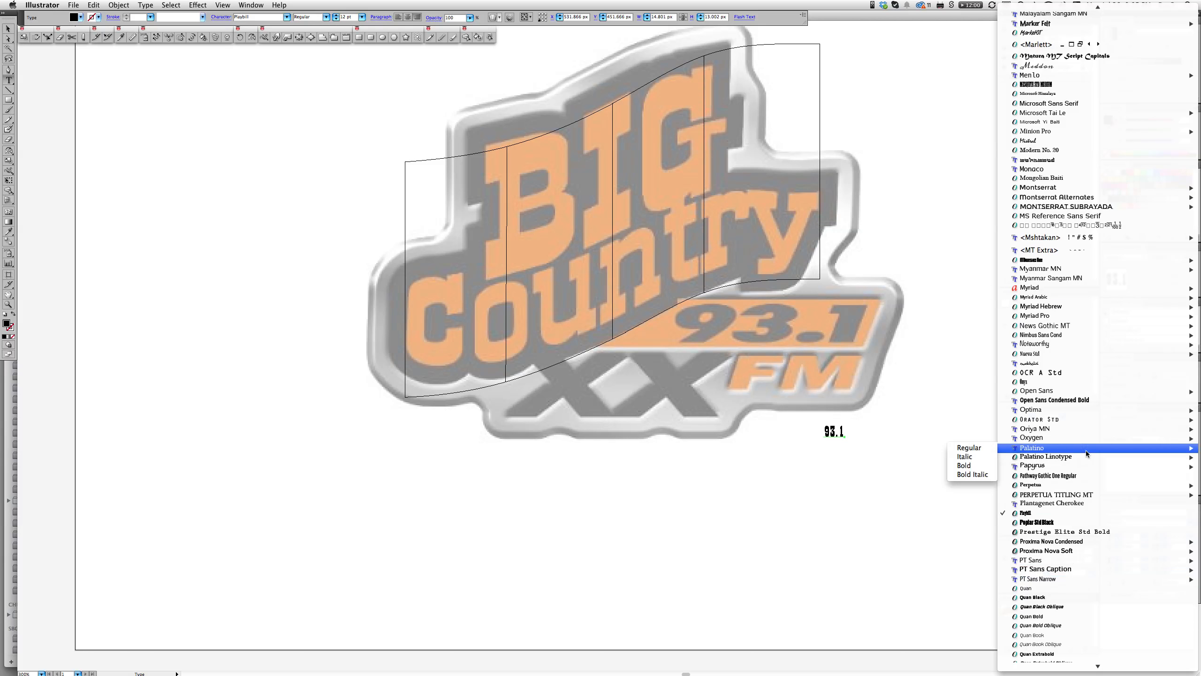
scroll(1034, 44, "up", 3)
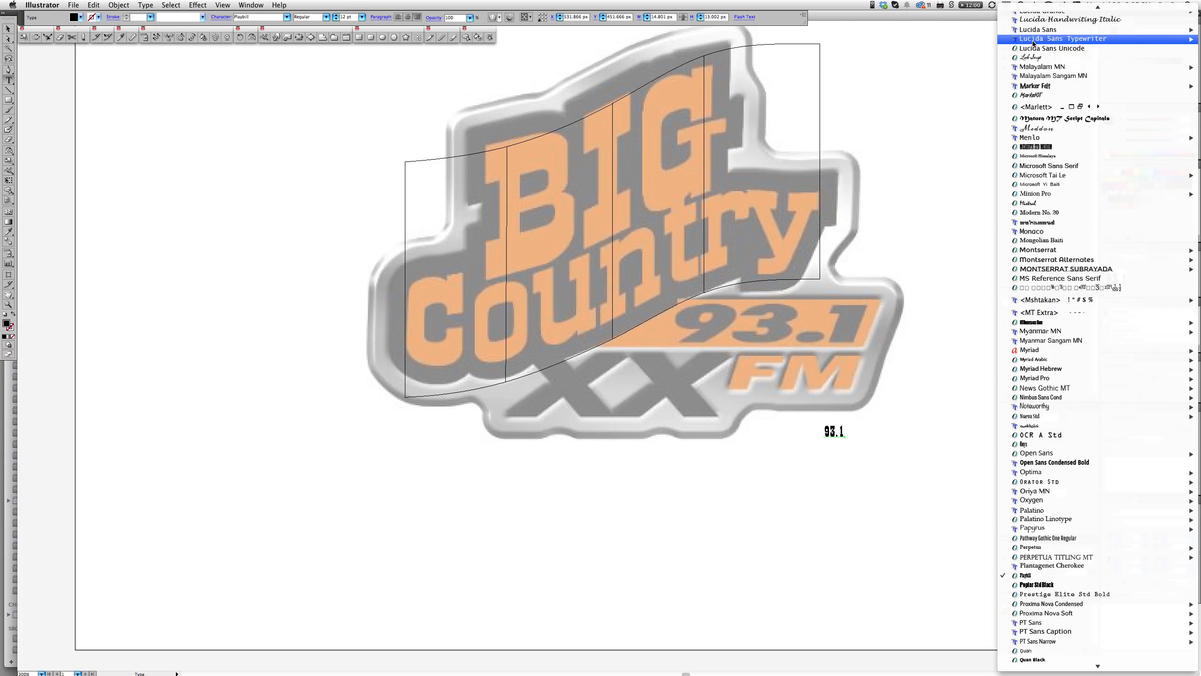
scroll(1034, 43, "up", 15)
scroll(1068, 71, "up", 3)
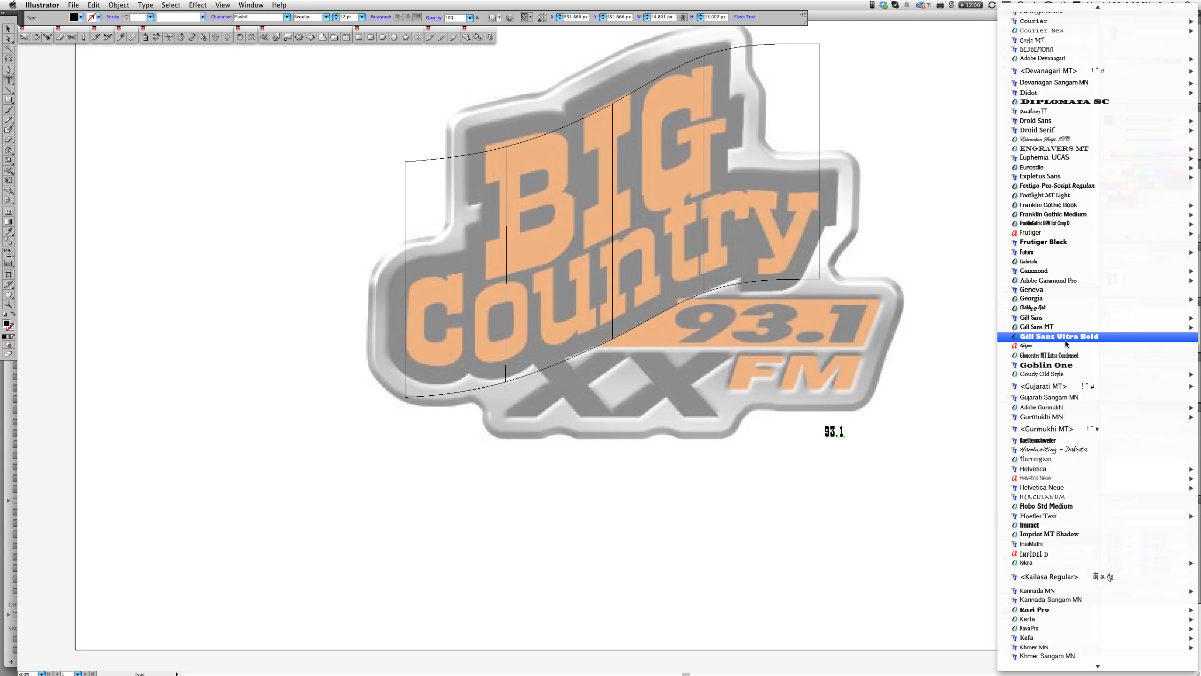
scroll(1092, 384, "up", 3)
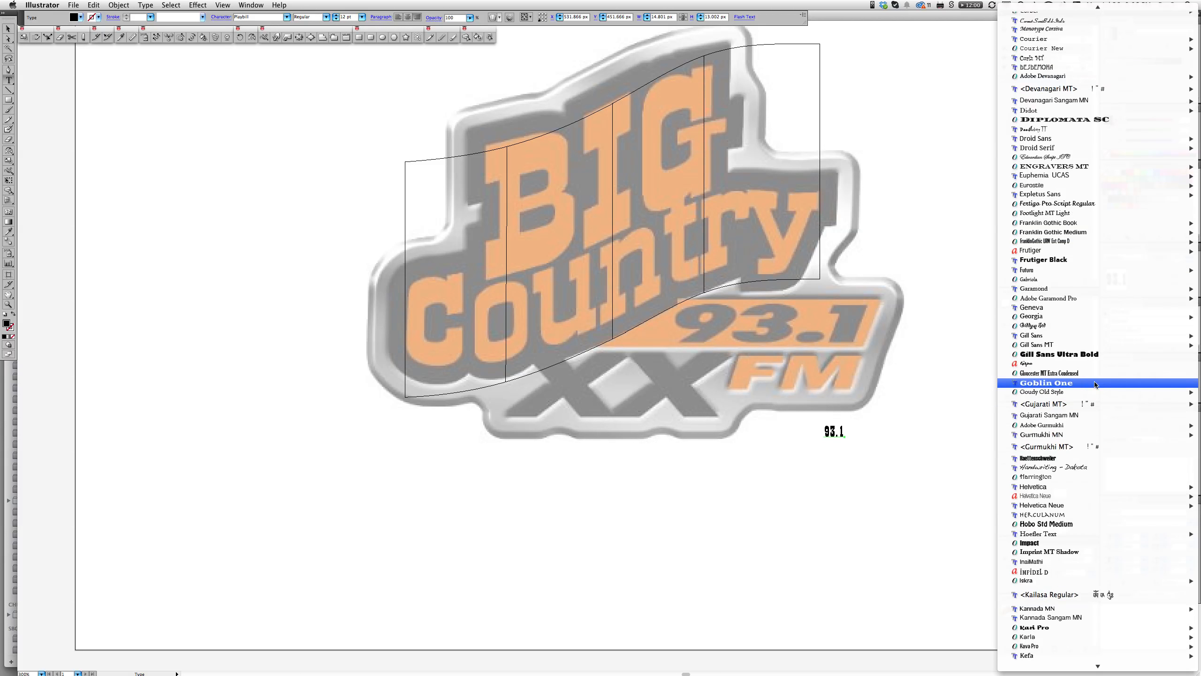
scroll(1094, 384, "up", 20)
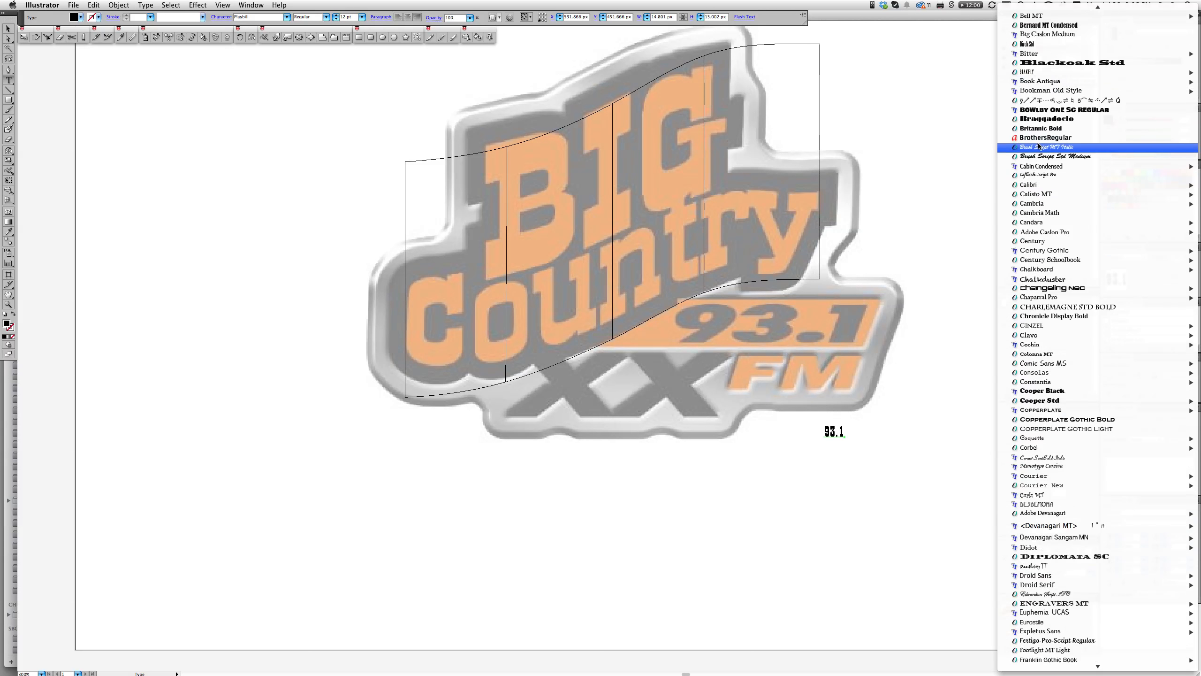
scroll(1049, 76, "up", 3)
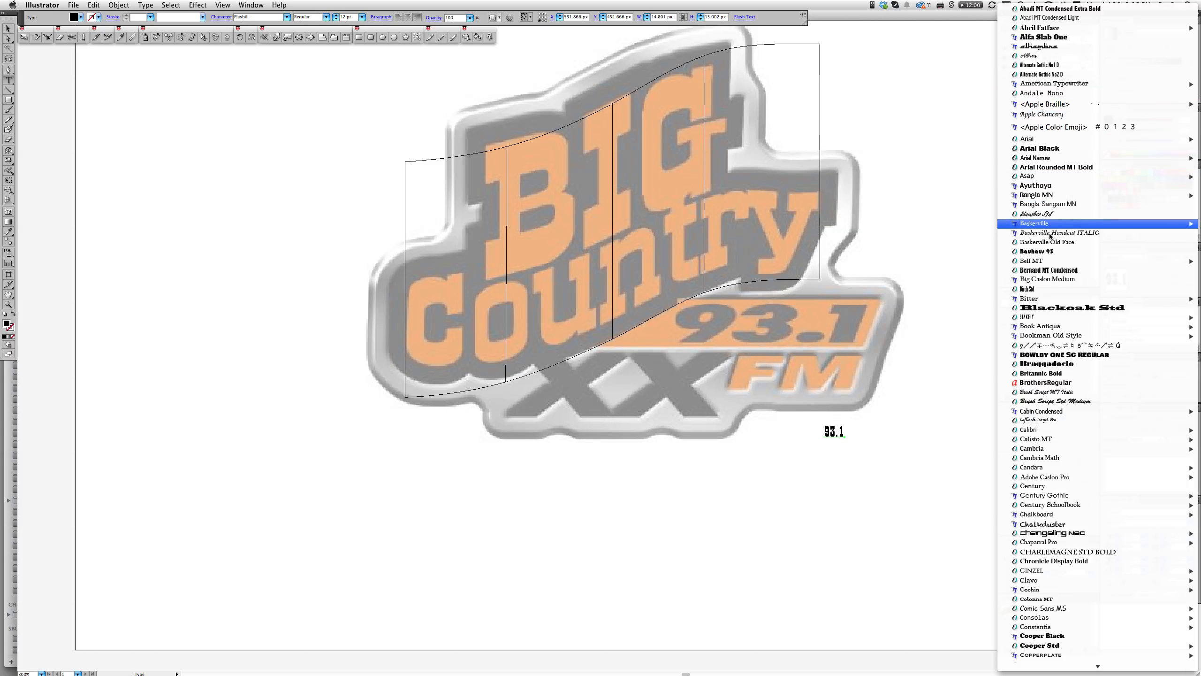
mouse_move(1056, 192)
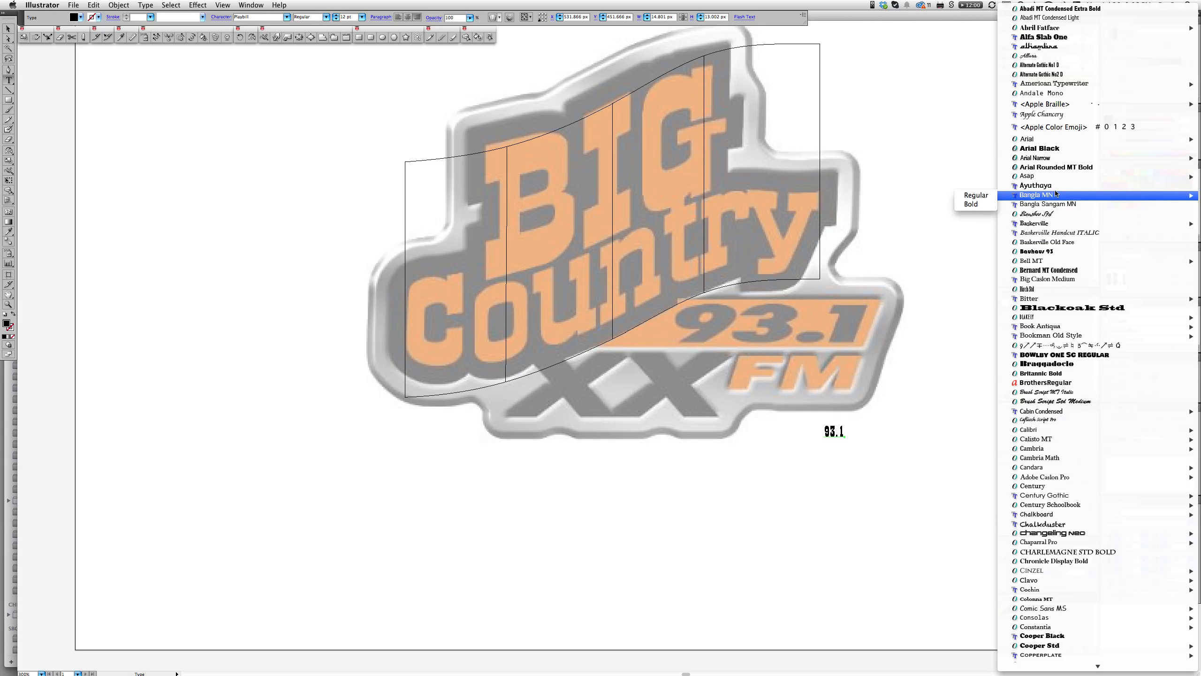
left_click(1048, 149)
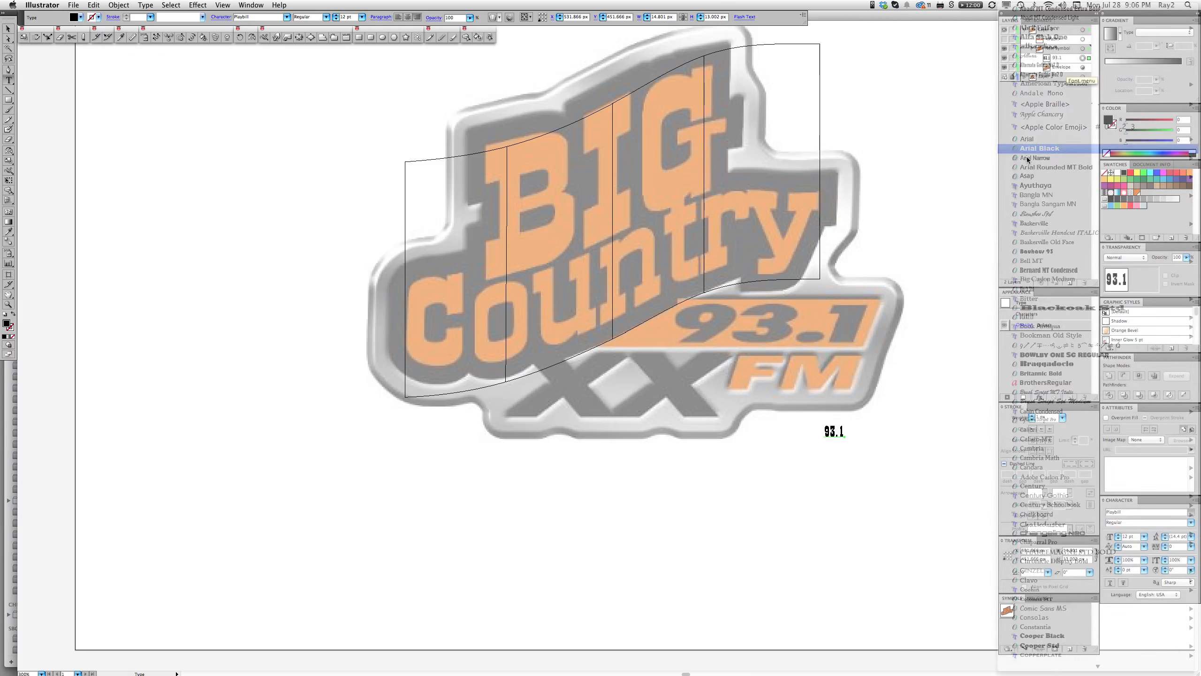
Move the 93.1 text onto the template's orange bar and scale it up to about 37 pt to match the template numerals' height
key("a")
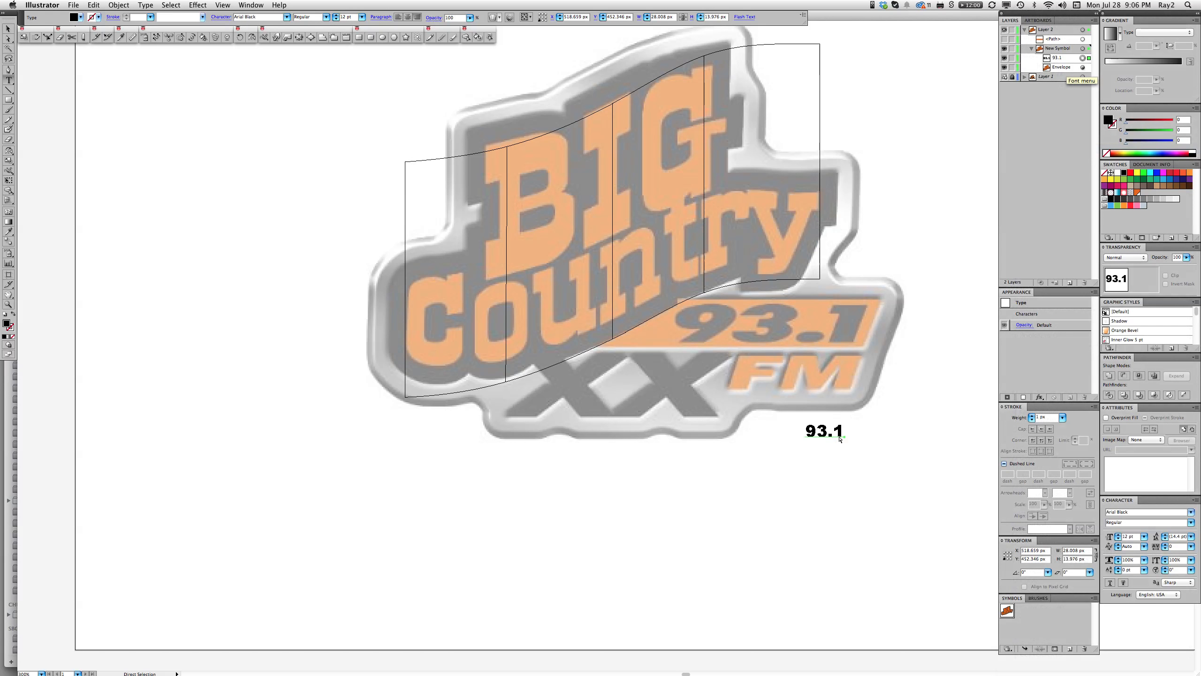
left_click_drag(841, 440, 857, 340)
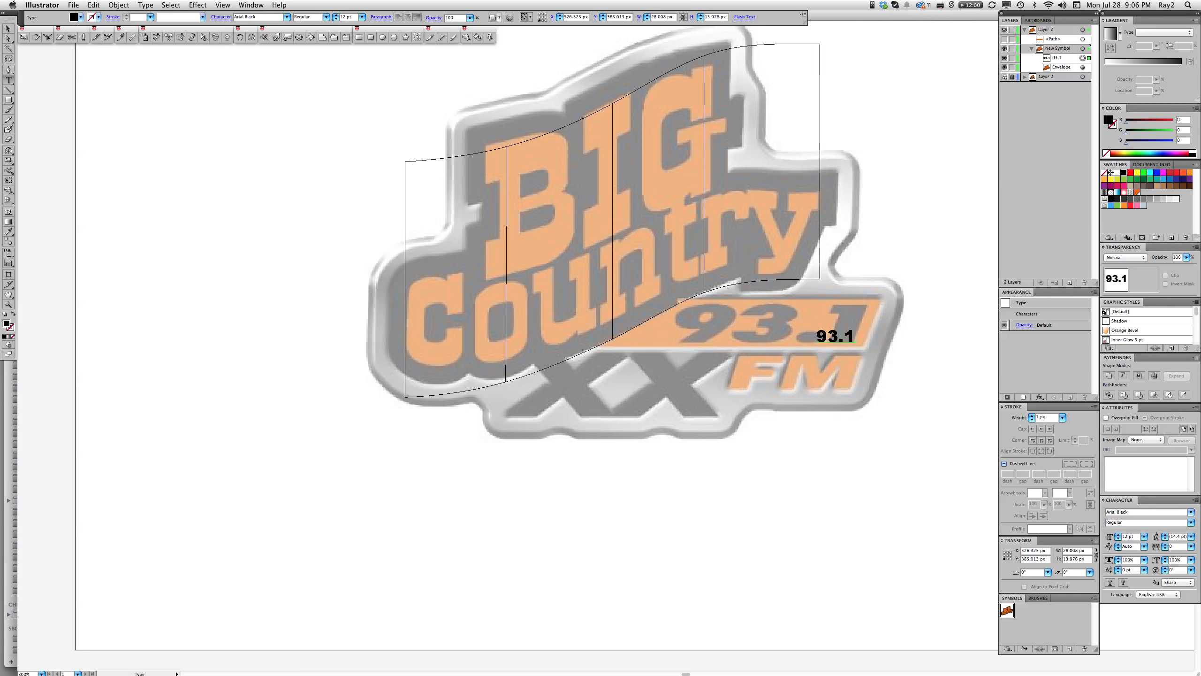
key("e")
key("s")
left_click_drag(718, 249, 236, 120)
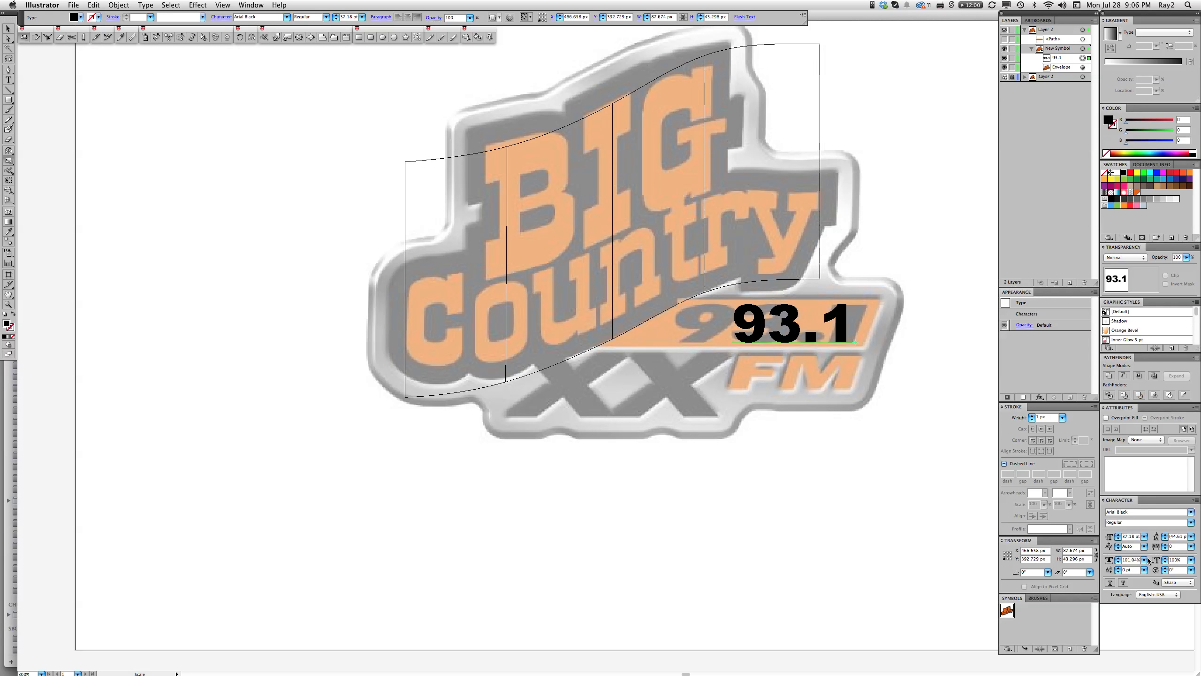
Try Frutiger Black as the font of the enlarged 93.1 text
left_click(1191, 512)
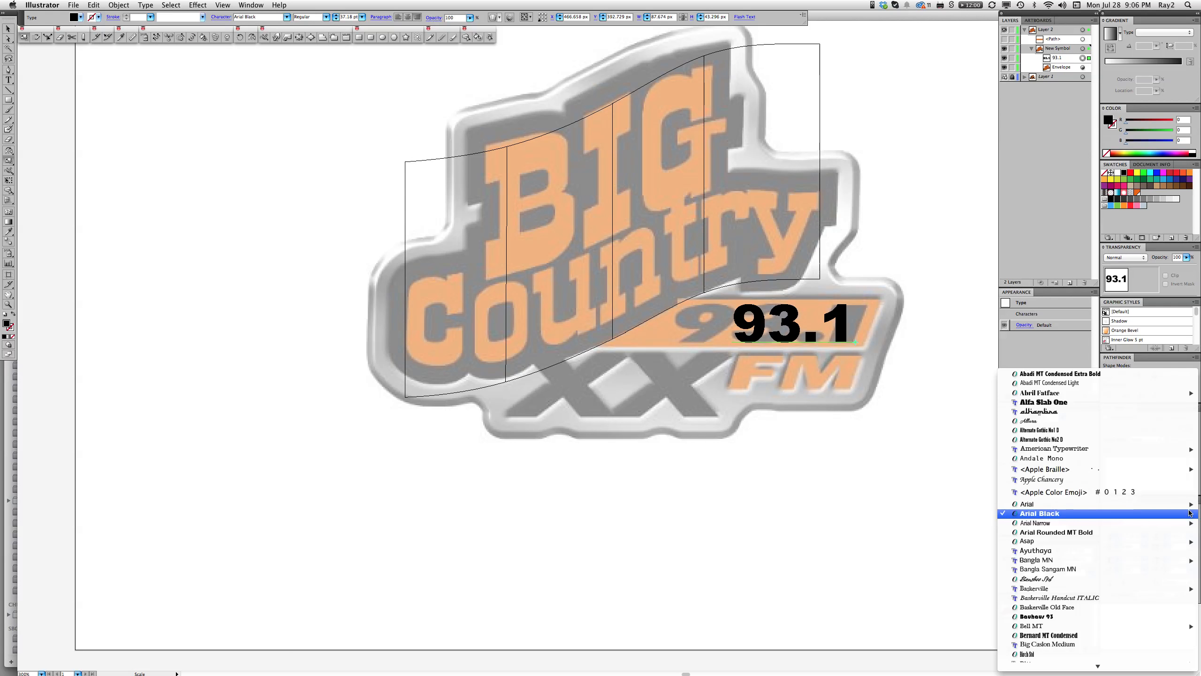
mouse_move(1186, 510)
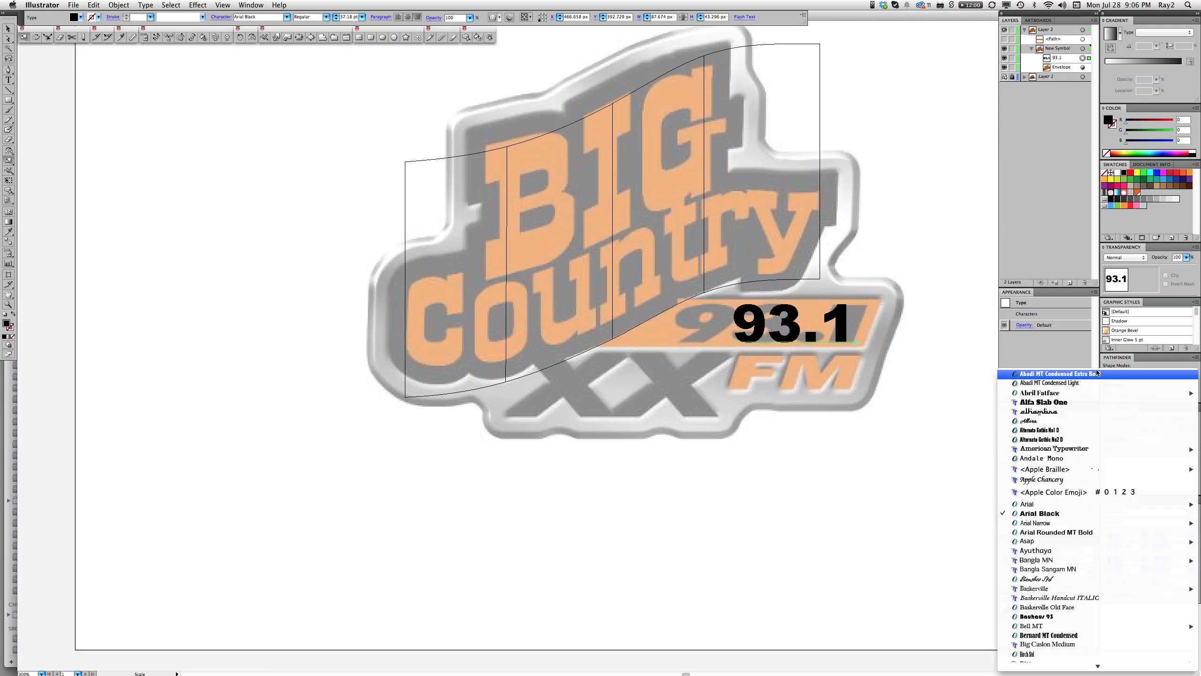
scroll(1109, 601, "down", 5)
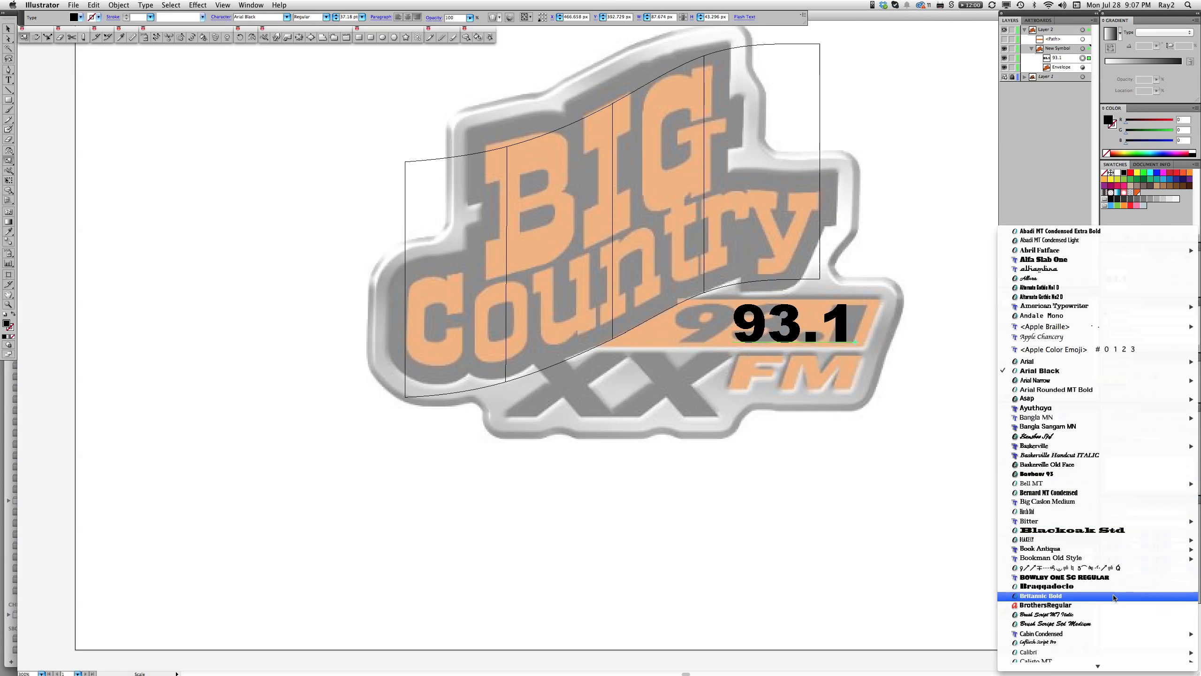
scroll(1113, 595, "down", 3)
scroll(1113, 594, "down", 9)
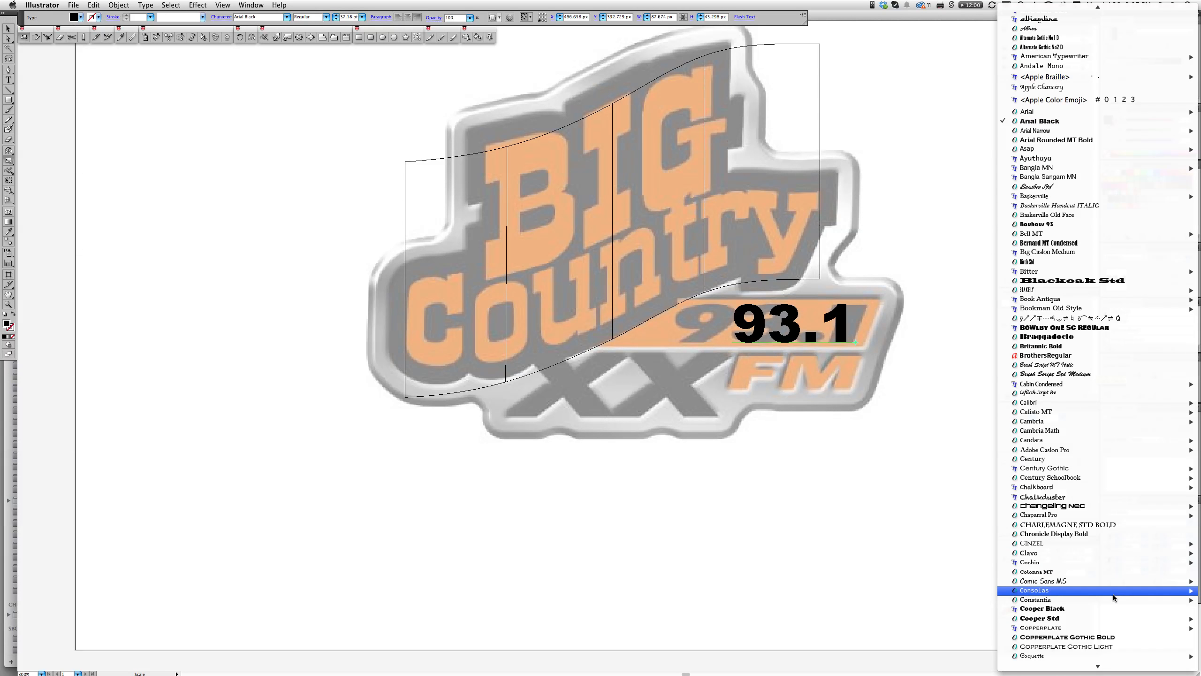
scroll(1113, 595, "down", 10)
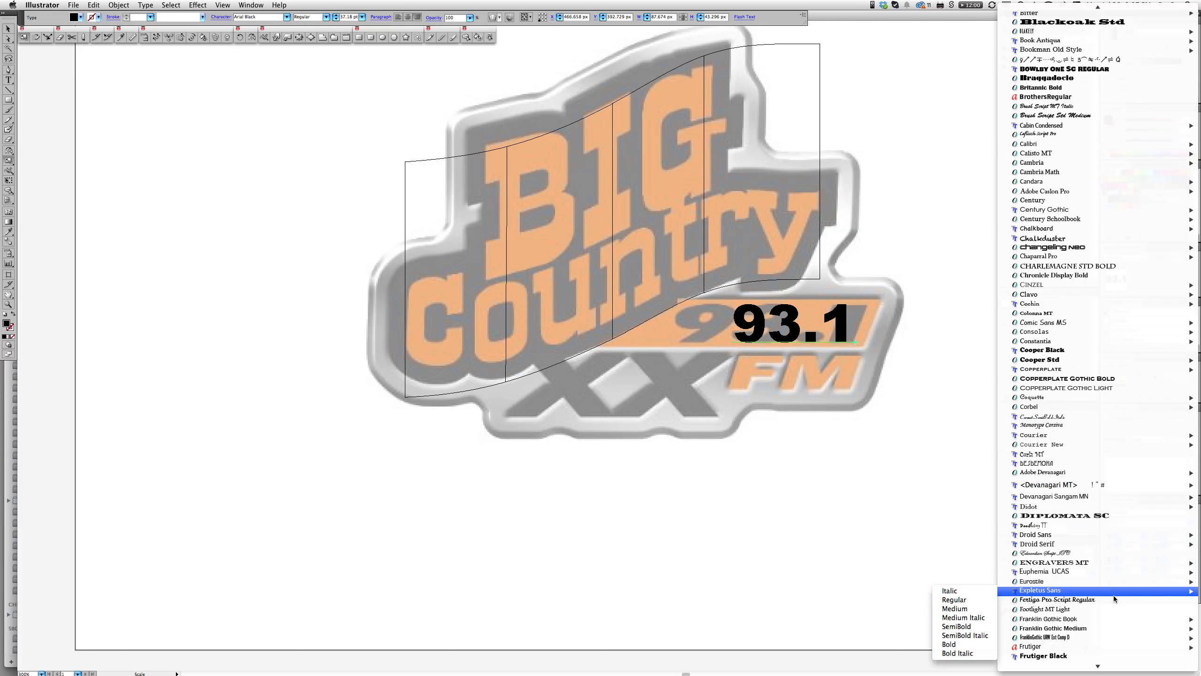
scroll(1113, 596, "down", 1)
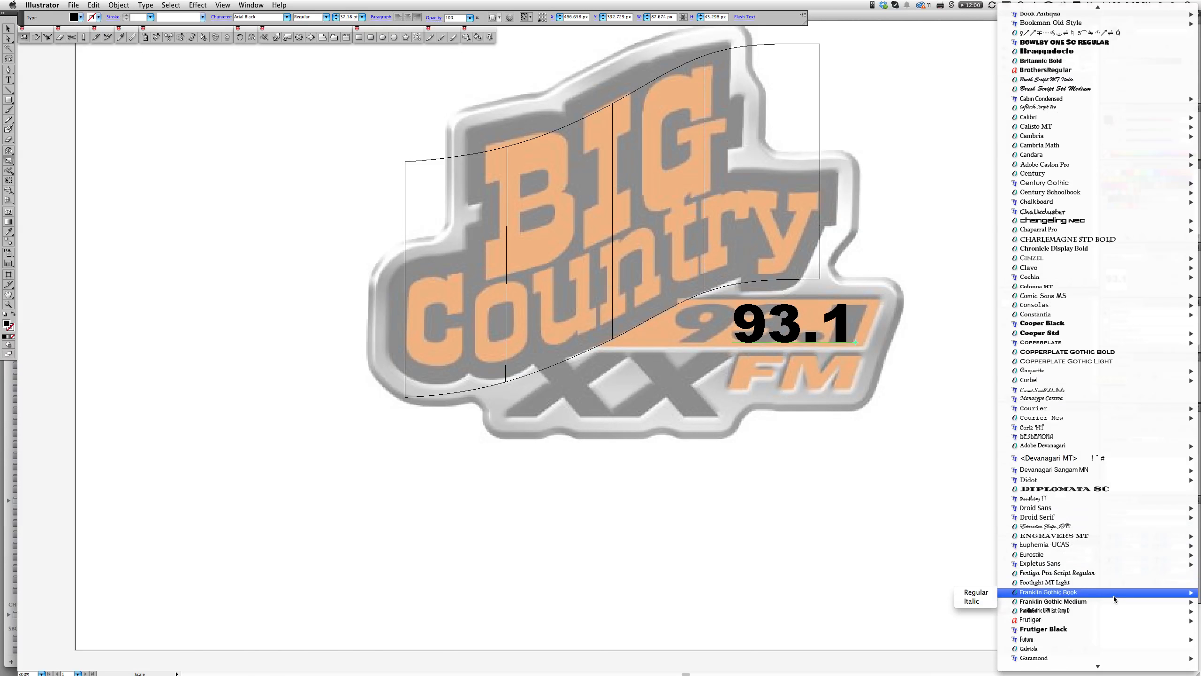
left_click(1057, 630)
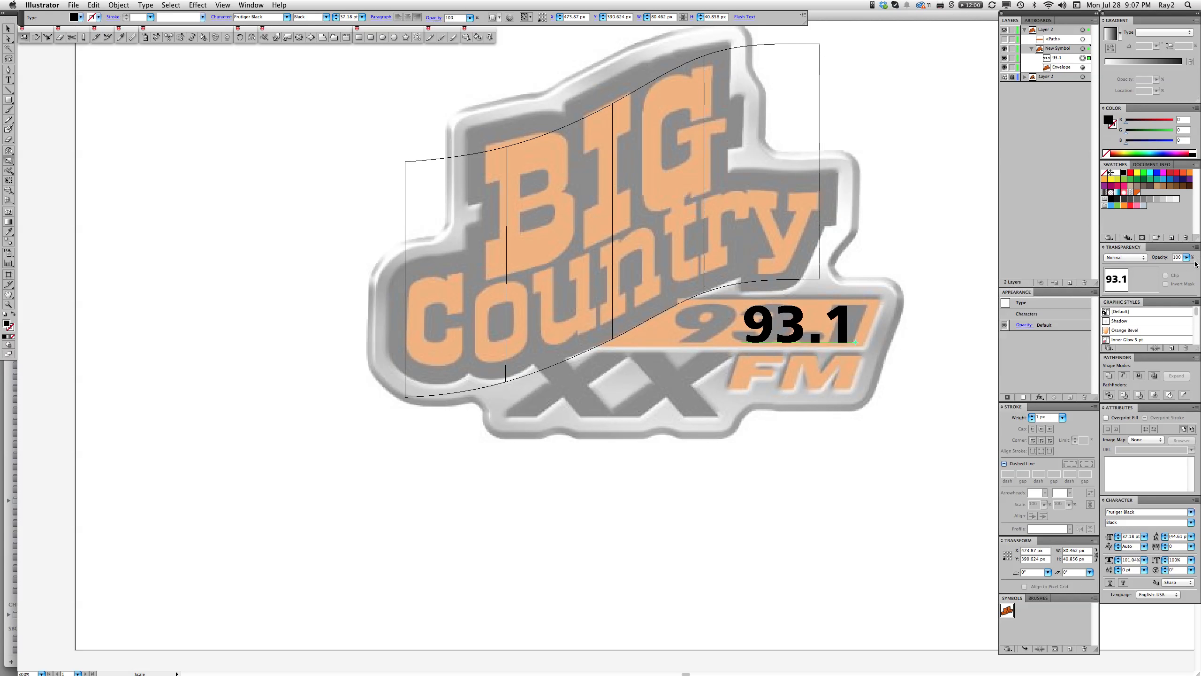
Set the font of the 93.1 text to Gill Sans Ultra Bold
left_click(1190, 516)
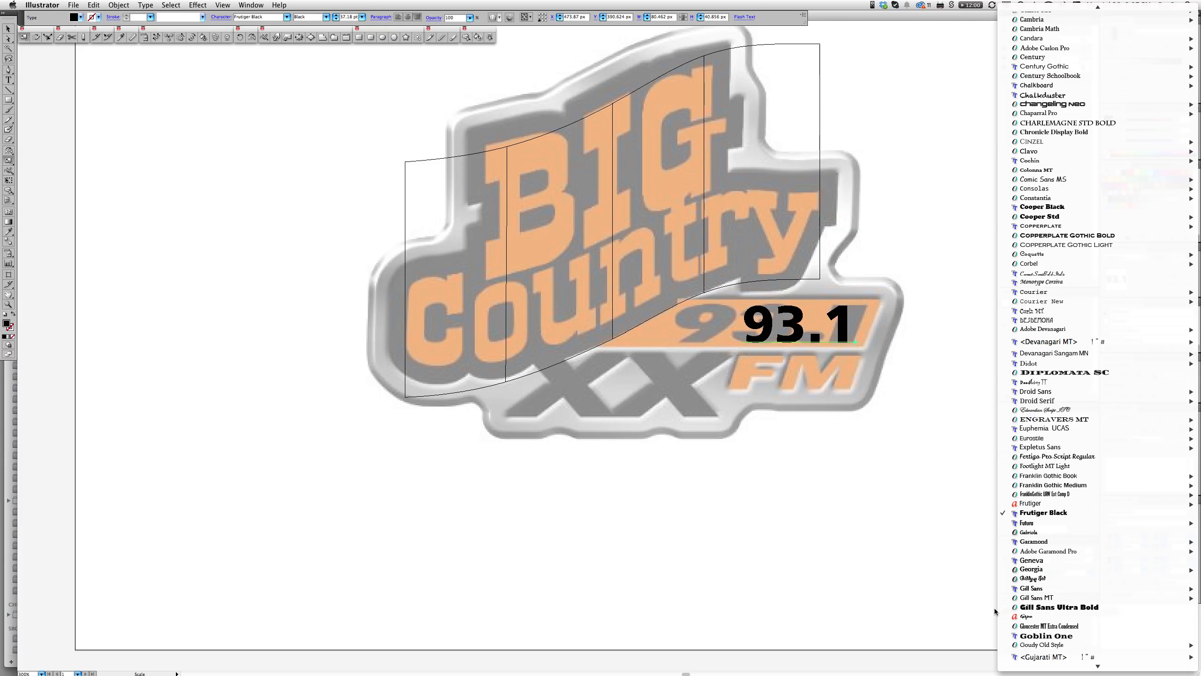
scroll(1055, 610, "down", 15)
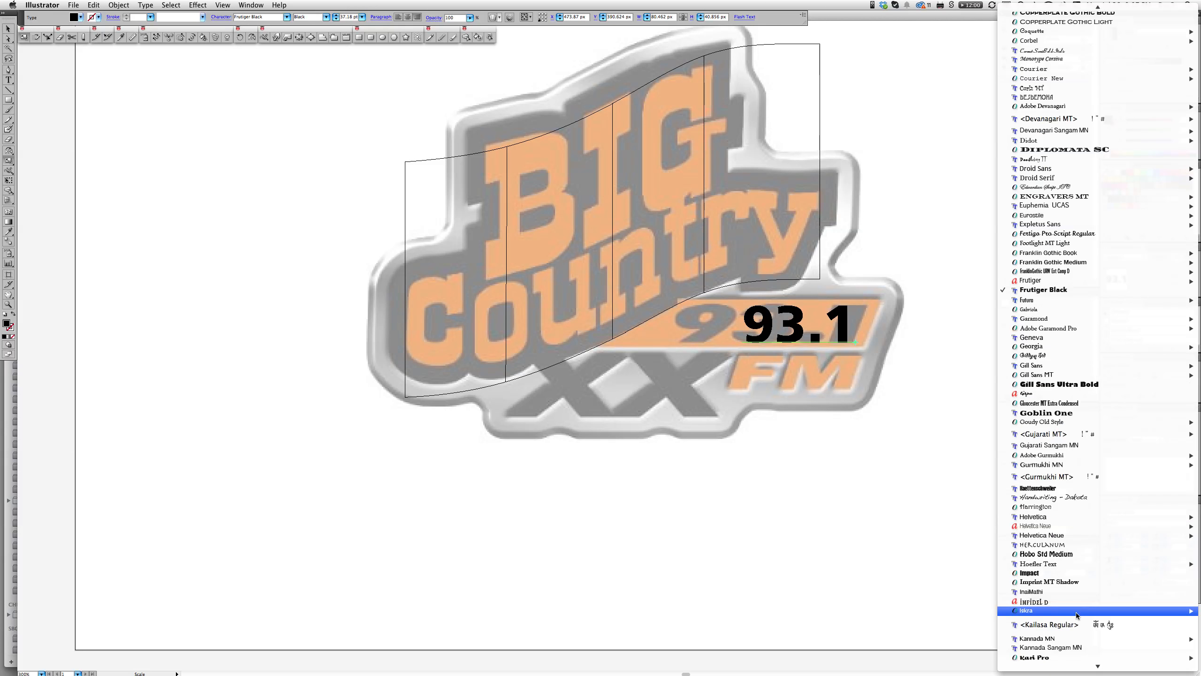
scroll(1045, 331, "up", 5)
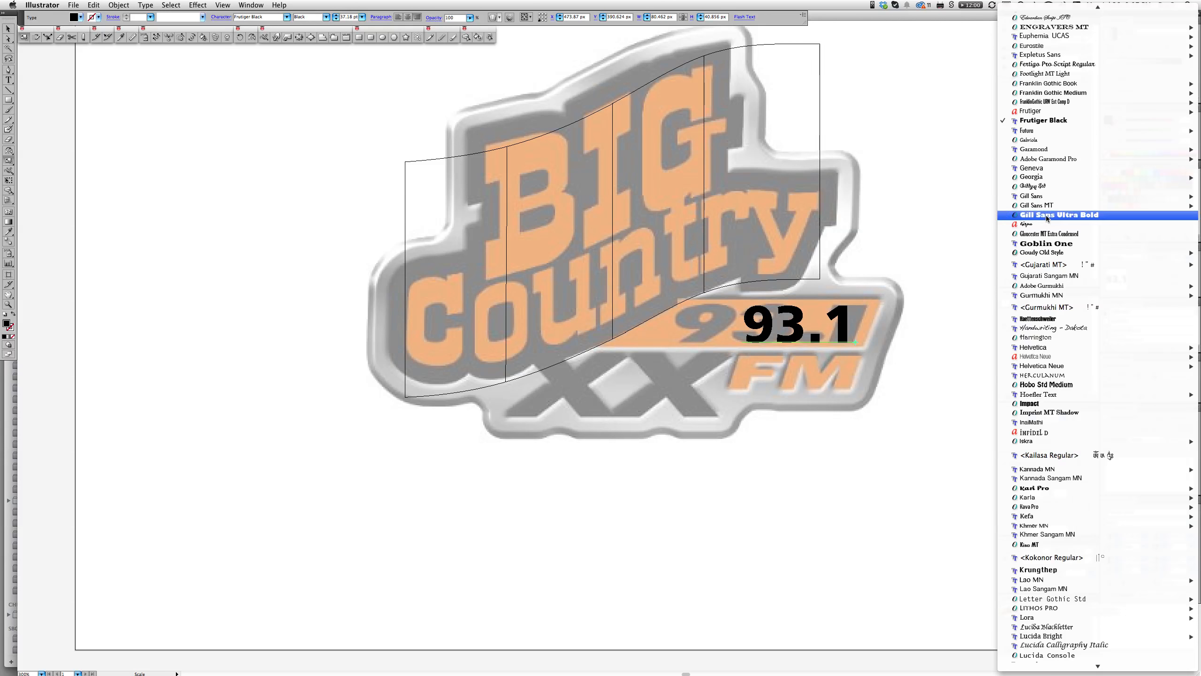
left_click(1046, 215)
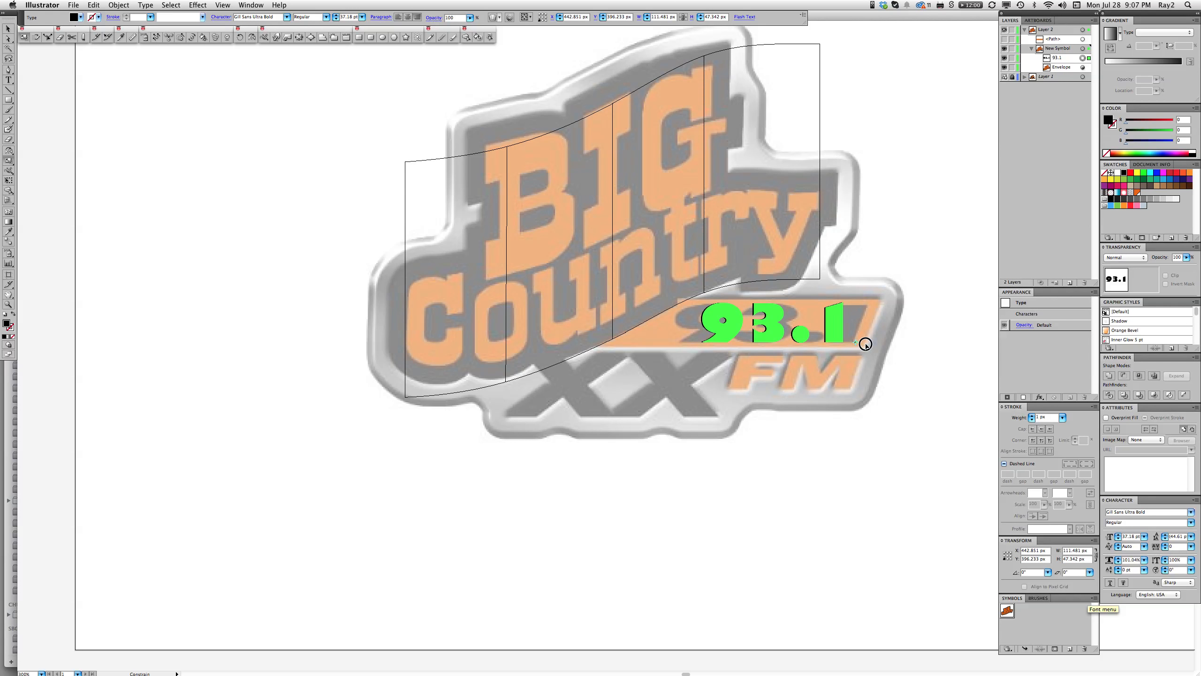
Align the 93.1 text with the template, widen it to about 138 px, and shear it to match the slanted numerals
left_click_drag(865, 344, 866, 343)
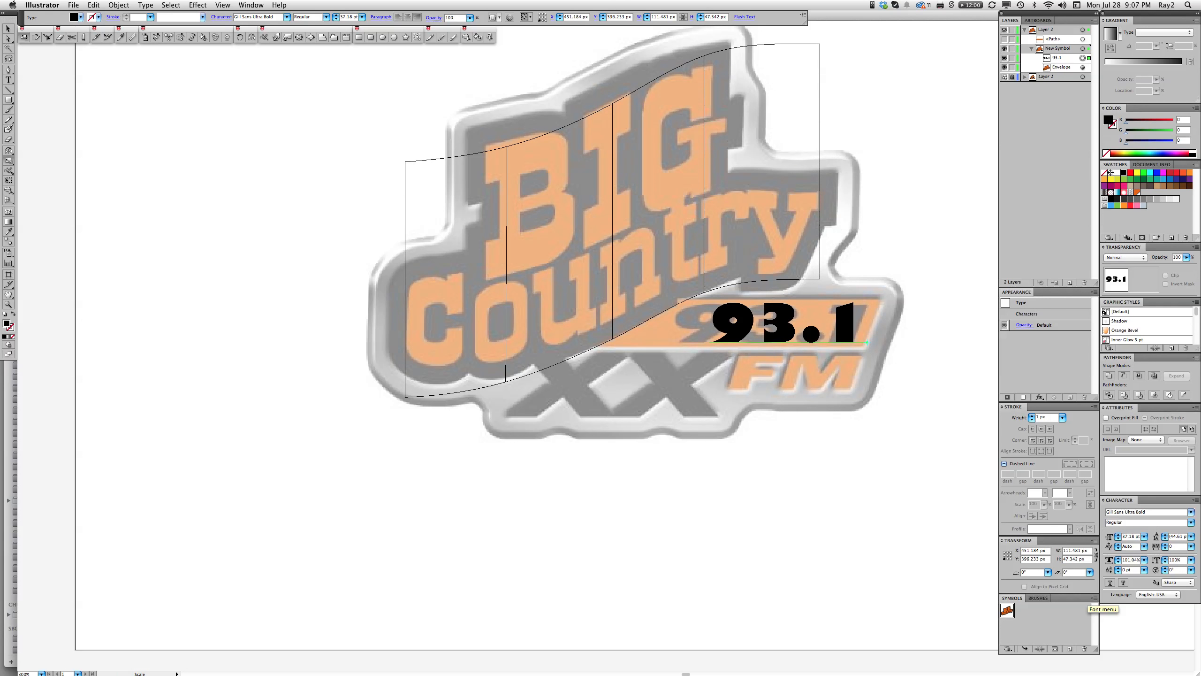
left_click_drag(556, 253, 521, 253)
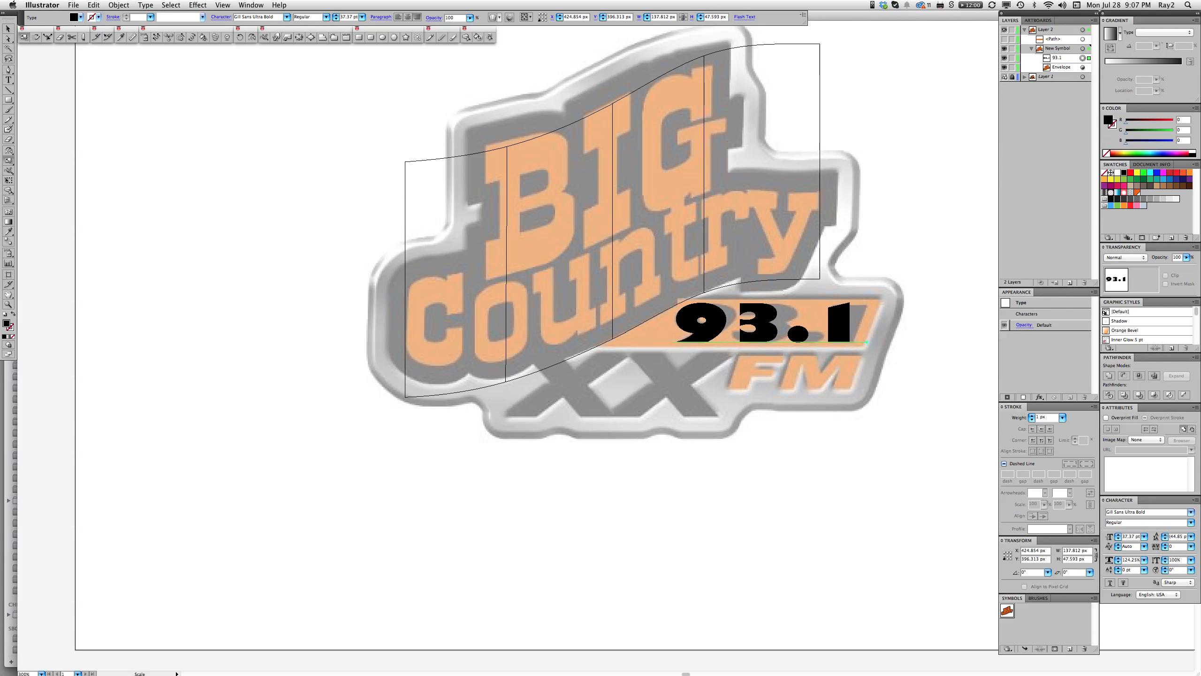
left_click(36, 37)
left_click_drag(709, 221, 756, 232)
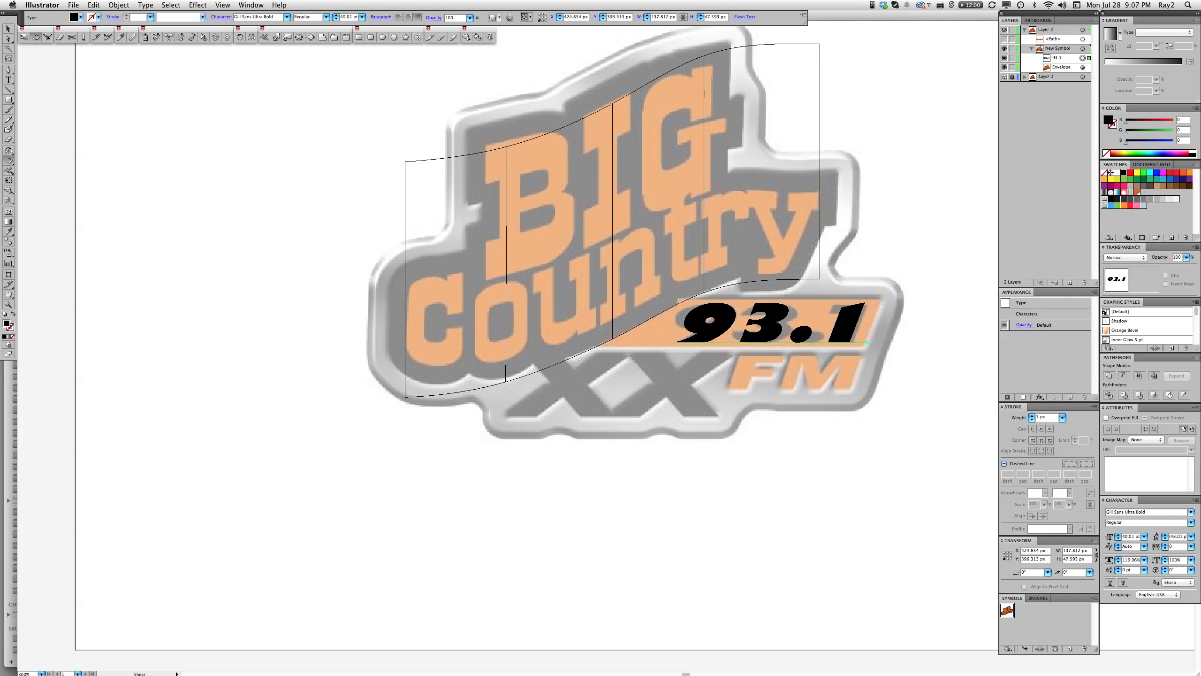
Copy the slanted 93.1 text straight down over the template's FM, change the copy to FM, and align it with the template
key("a")
left_click_drag(866, 344, 867, 392)
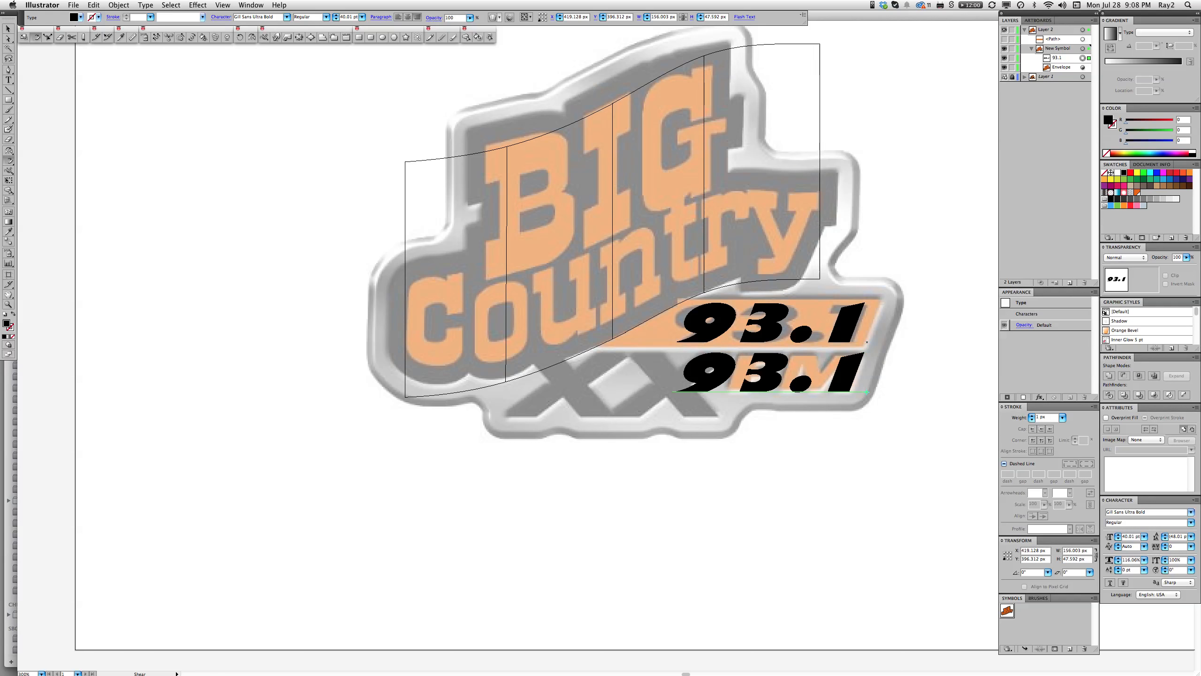
double_click(867, 392)
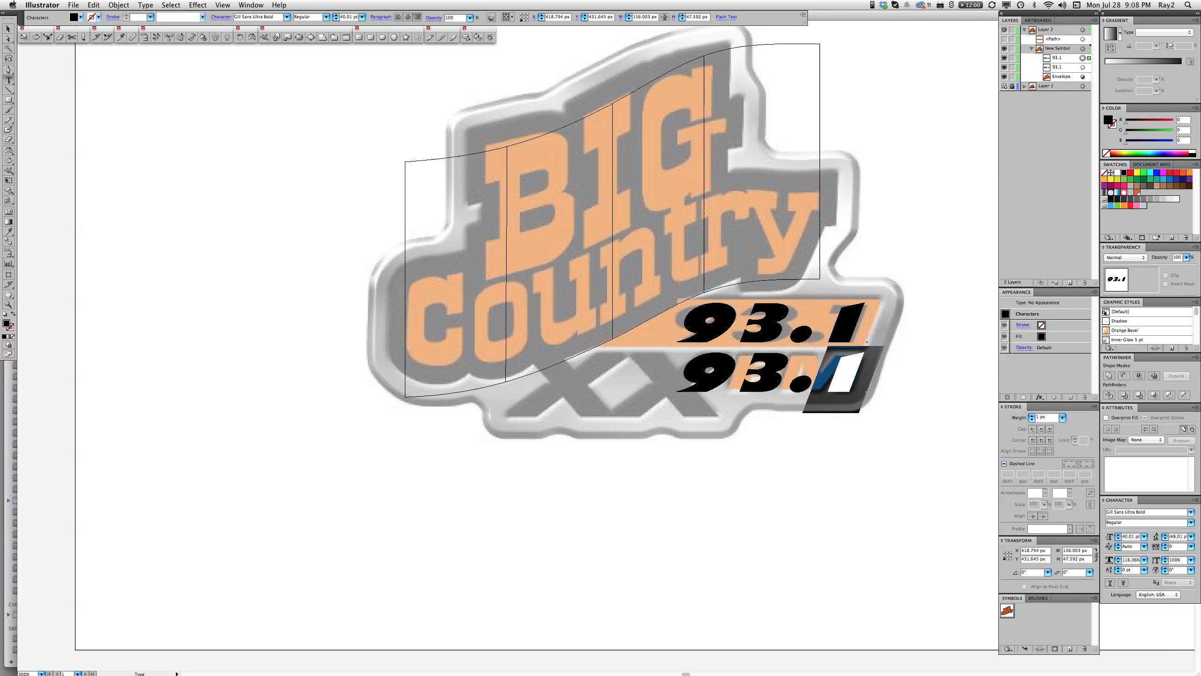
triple_click(866, 393)
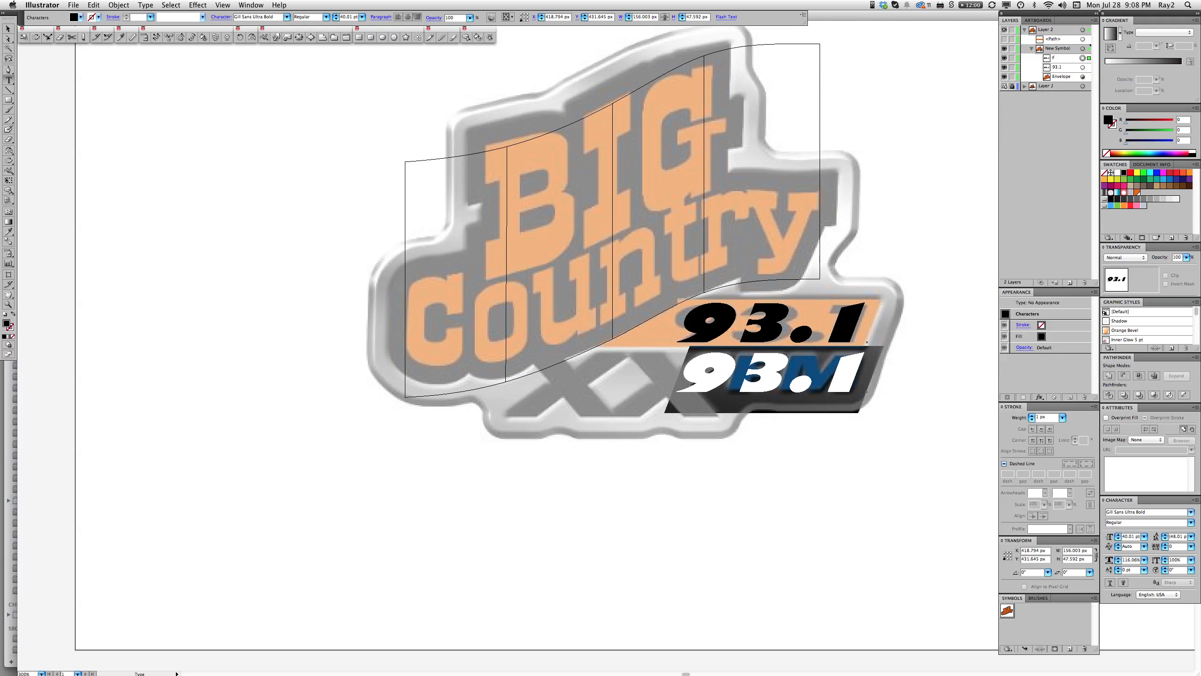
type("FM")
left_click_drag(850, 393, 840, 390)
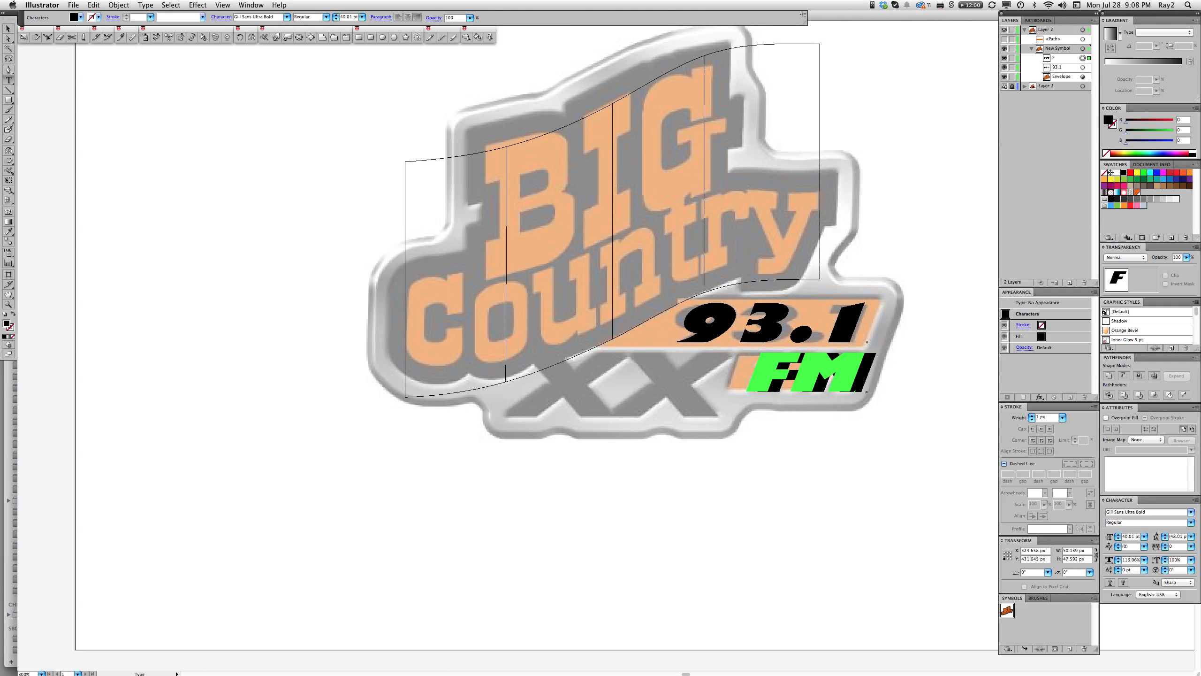
Stretch the FM text to about 112 px wide, fine-tune its slant to match the template's FM, and deselect it
key("s")
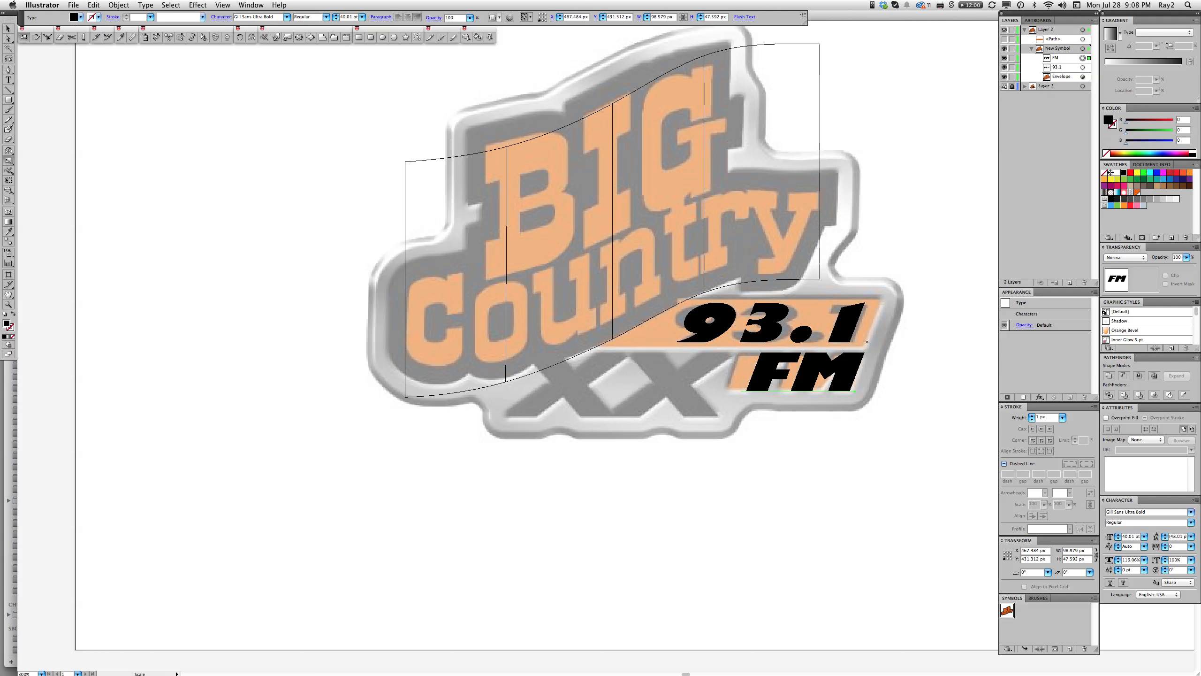
left_click_drag(547, 230, 491, 234)
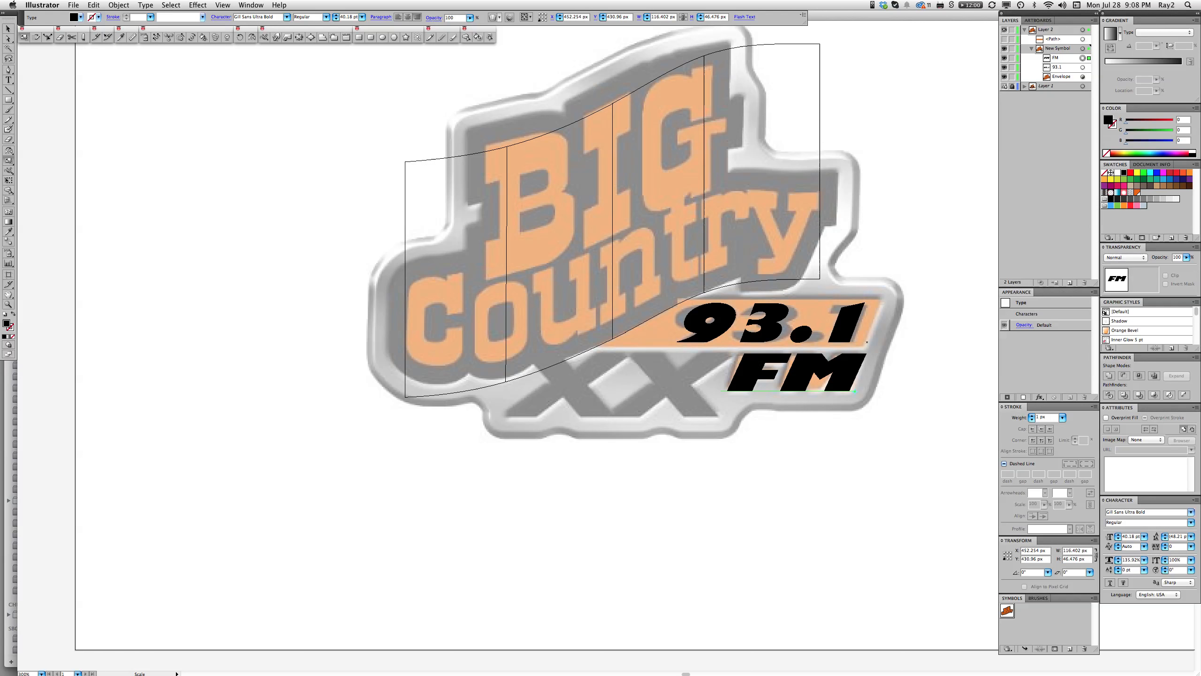
left_click_drag(503, 183, 487, 183)
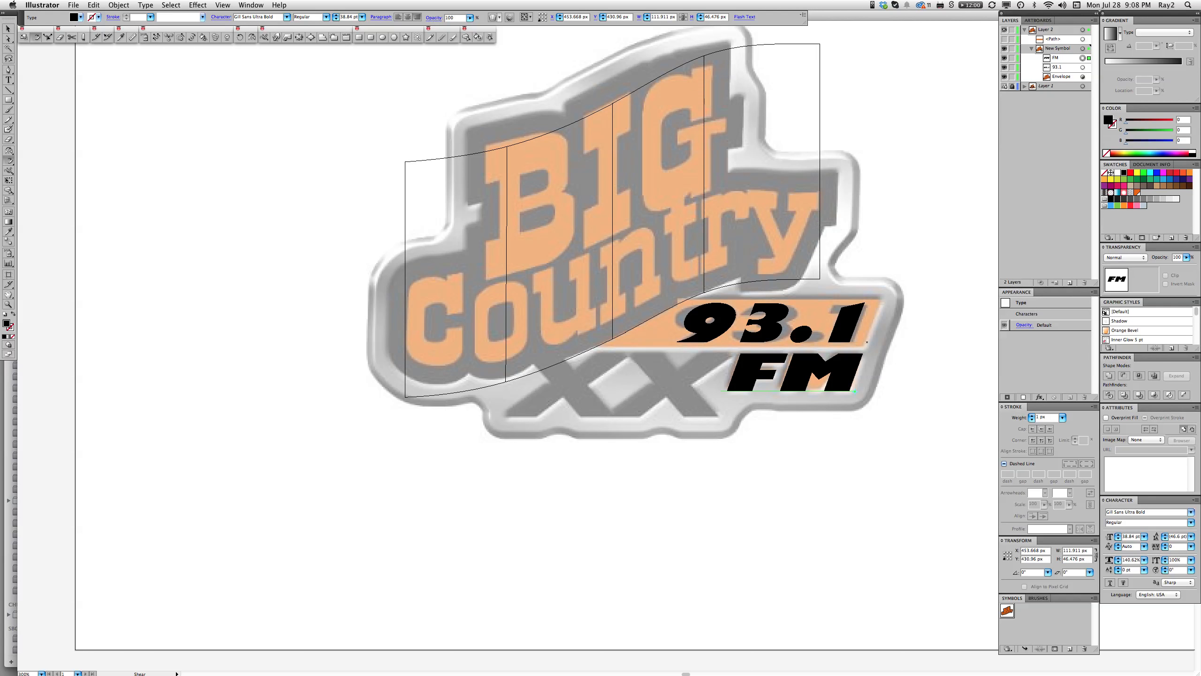
key("s")
left_click_drag(595, 203, 594, 213)
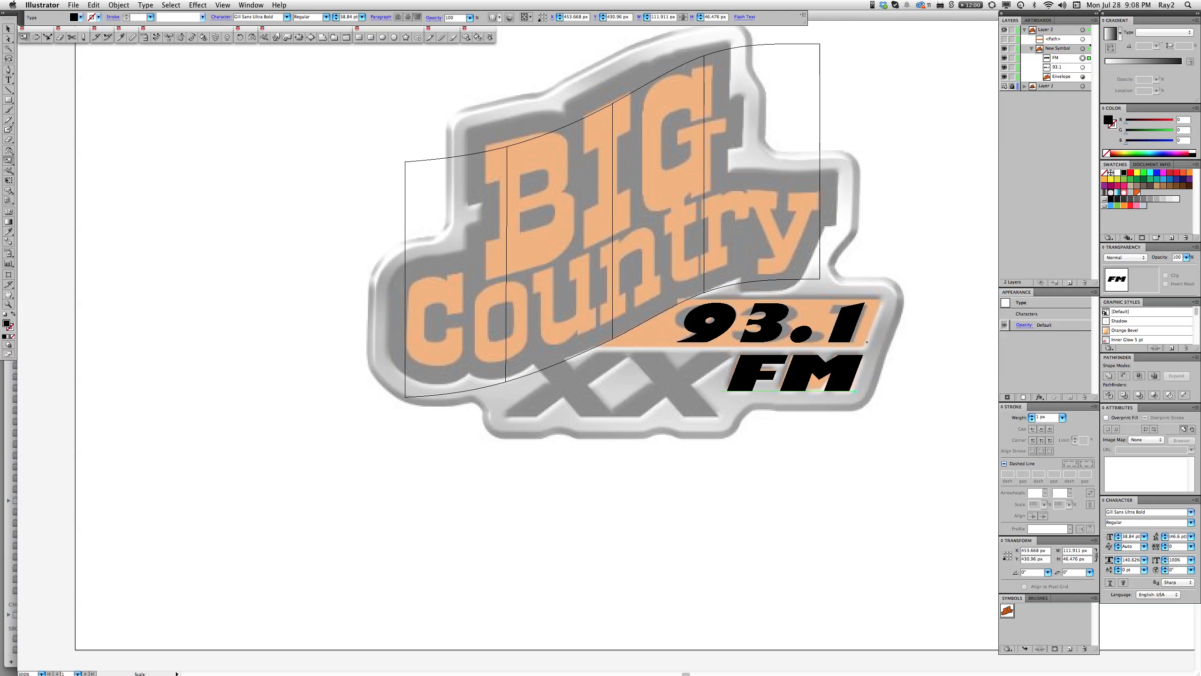
left_click(22, 39)
left_click_drag(386, 118, 385, 121)
left_click(777, 487, "super")
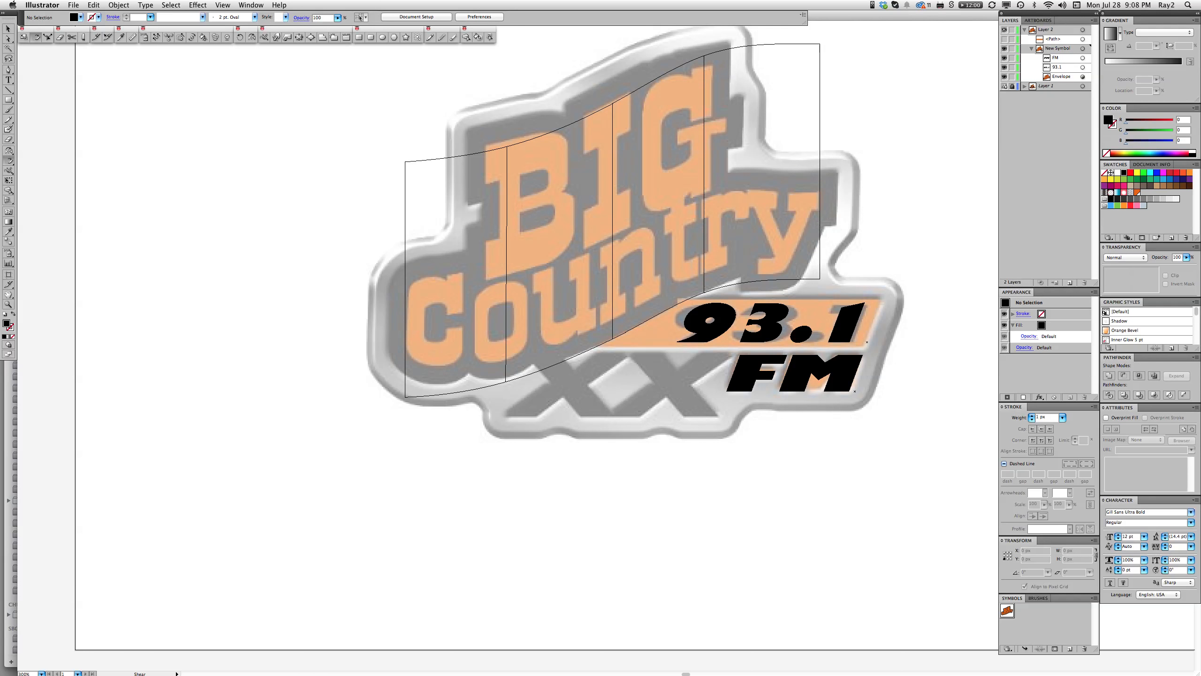
Draw a black rectangle about 23 × 45 px over the template's second X and skew it into the X's descending diagonal stroke
key("m")
left_click_drag(719, 415, 685, 353)
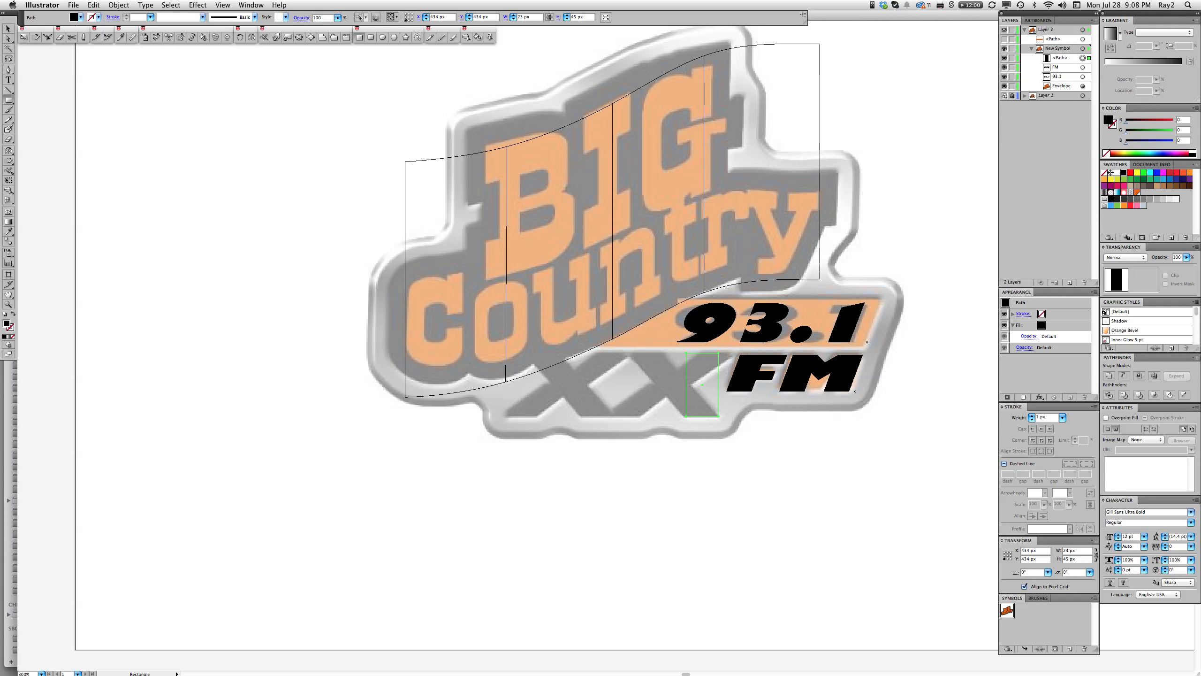
key("a")
key("super+y")
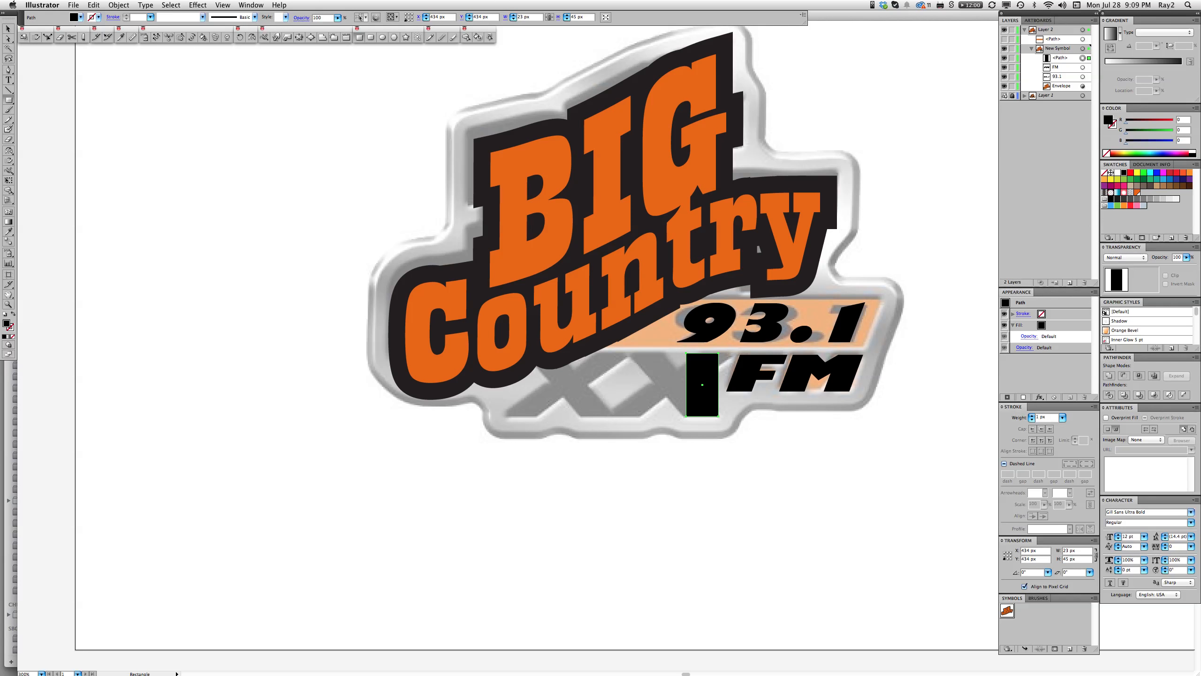
left_click(37, 37)
key("e")
left_click_drag(702, 354, 645, 355)
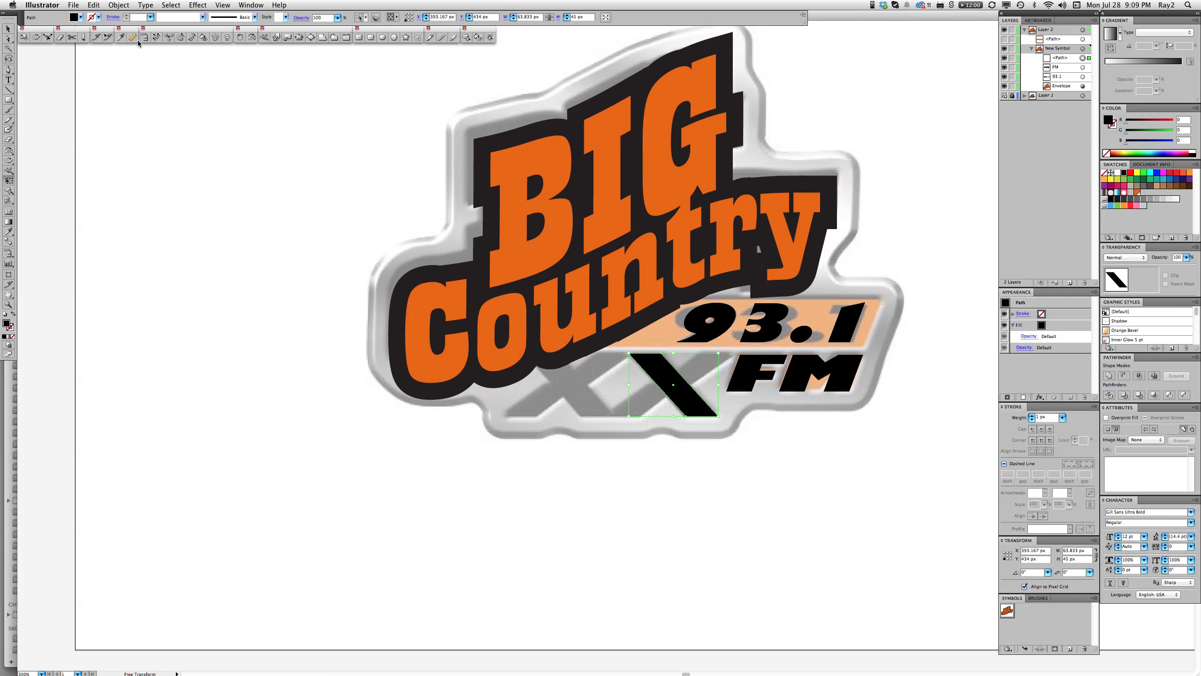
Reflect a copy of the diagonal stroke to form the X's ascending stroke and shear it to about 87 px wide
left_click(251, 39)
mouse_move(820, 443)
left_mouse_down()
mouse_move(703, 457)
mouse_move(601, 442)
mouse_move(528, 415)
mouse_move(536, 424)
left_mouse_up()
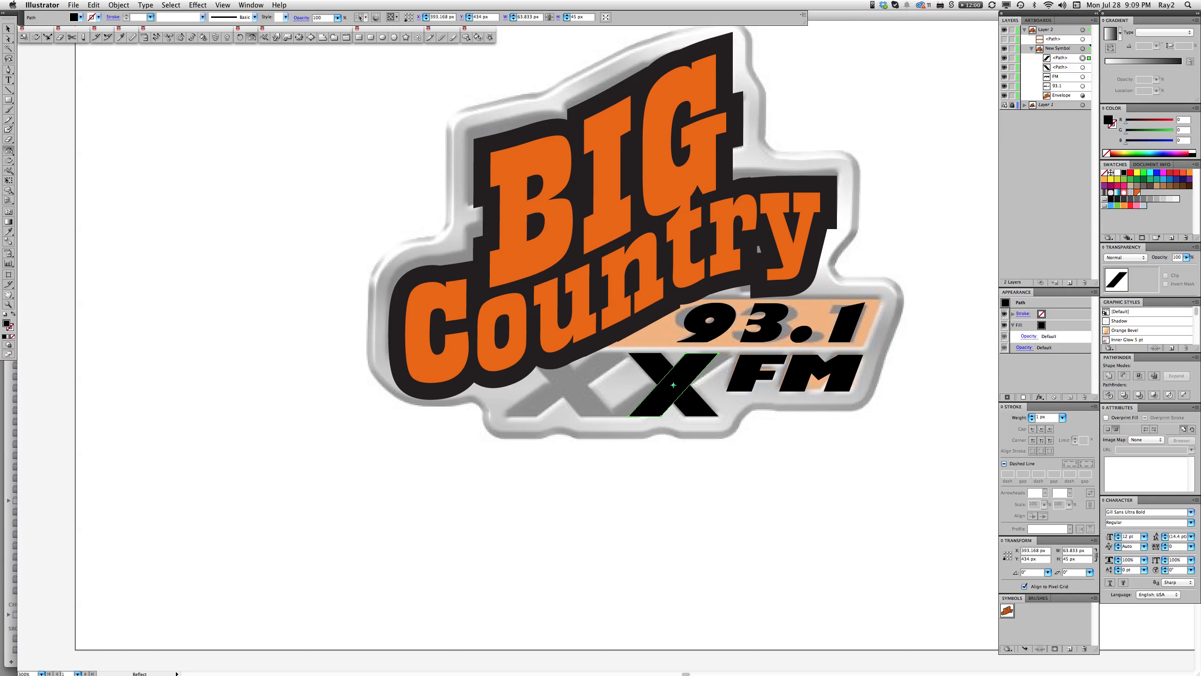
left_click(37, 37)
left_click_drag(577, 496, 518, 488)
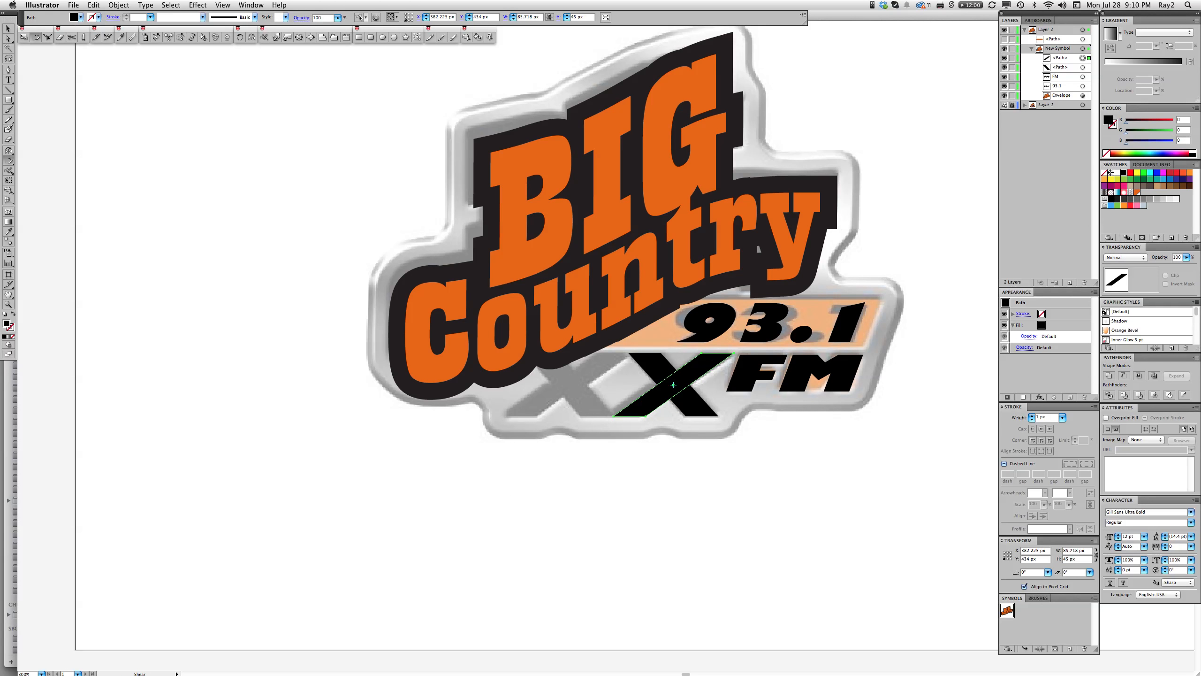
left_click_drag(451, 472, 453, 475)
key("a")
left_click(729, 496)
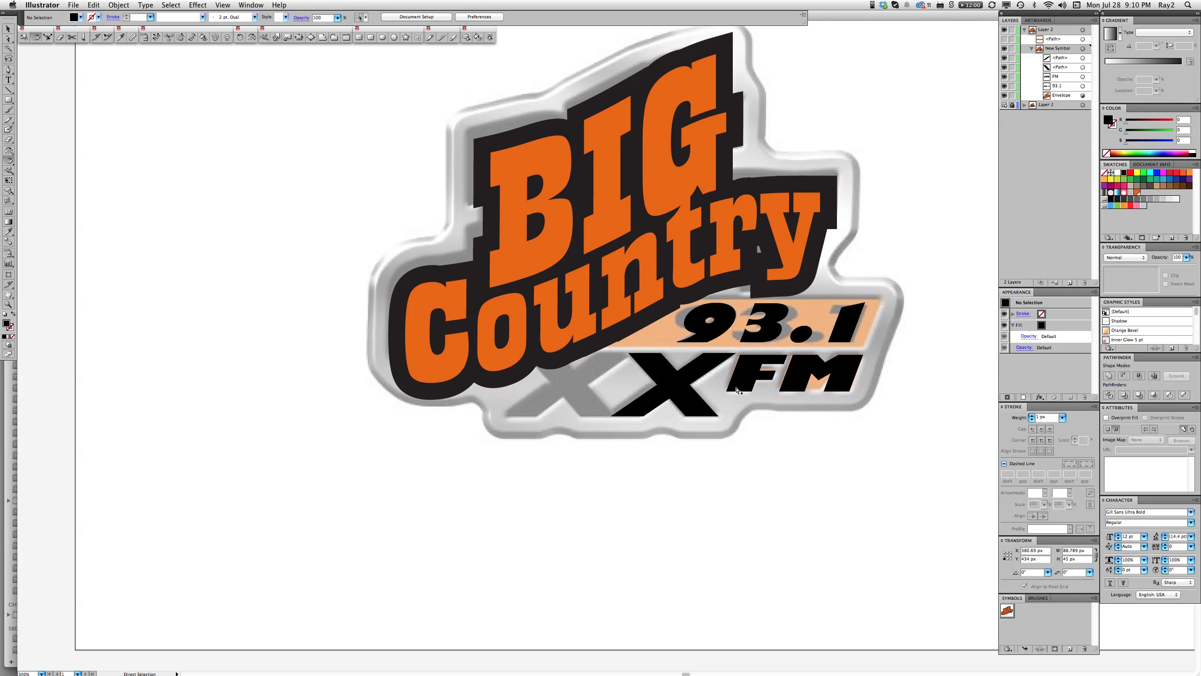
Unite the two crossing strokes into a single X shape and place a copy over the template's first X
left_click(664, 375, "alt")
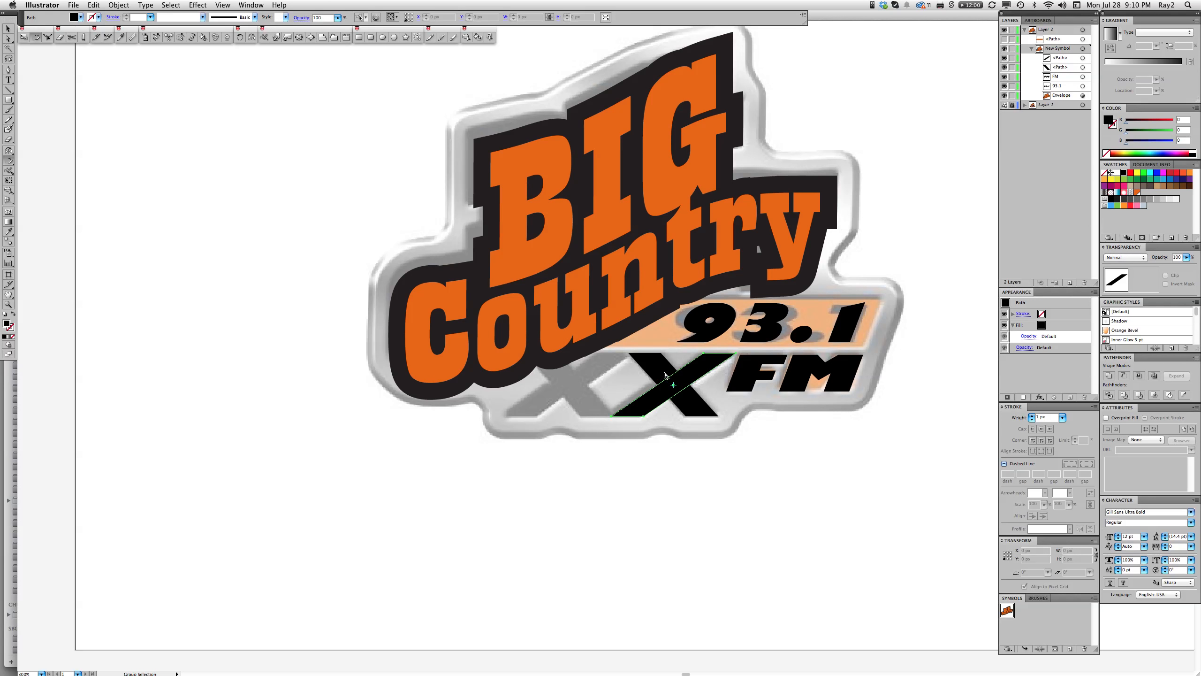
left_click(664, 372, "alt+shift+super")
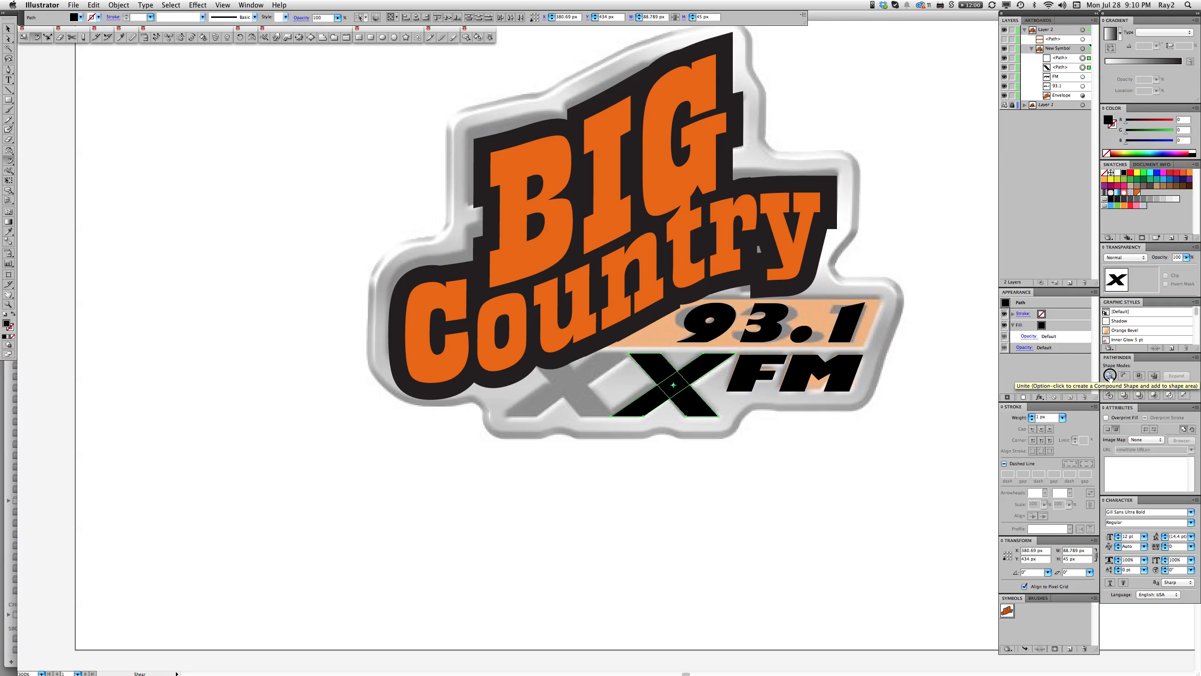
left_click(1109, 376)
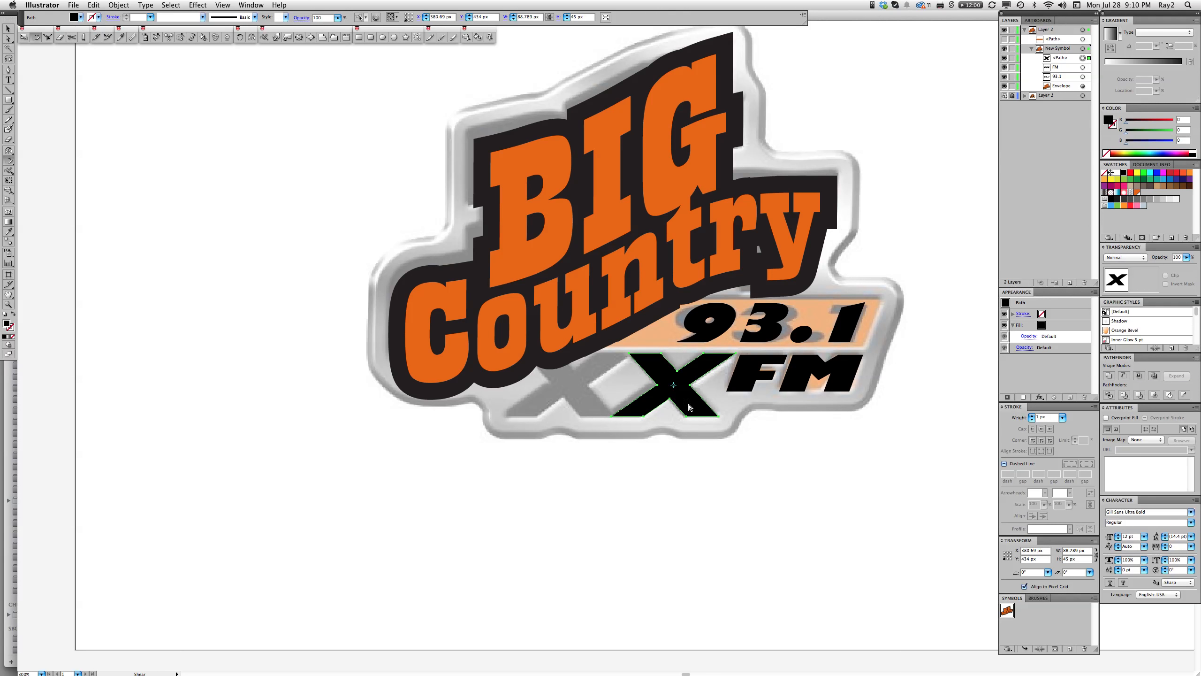
left_click_drag(691, 408, 581, 397)
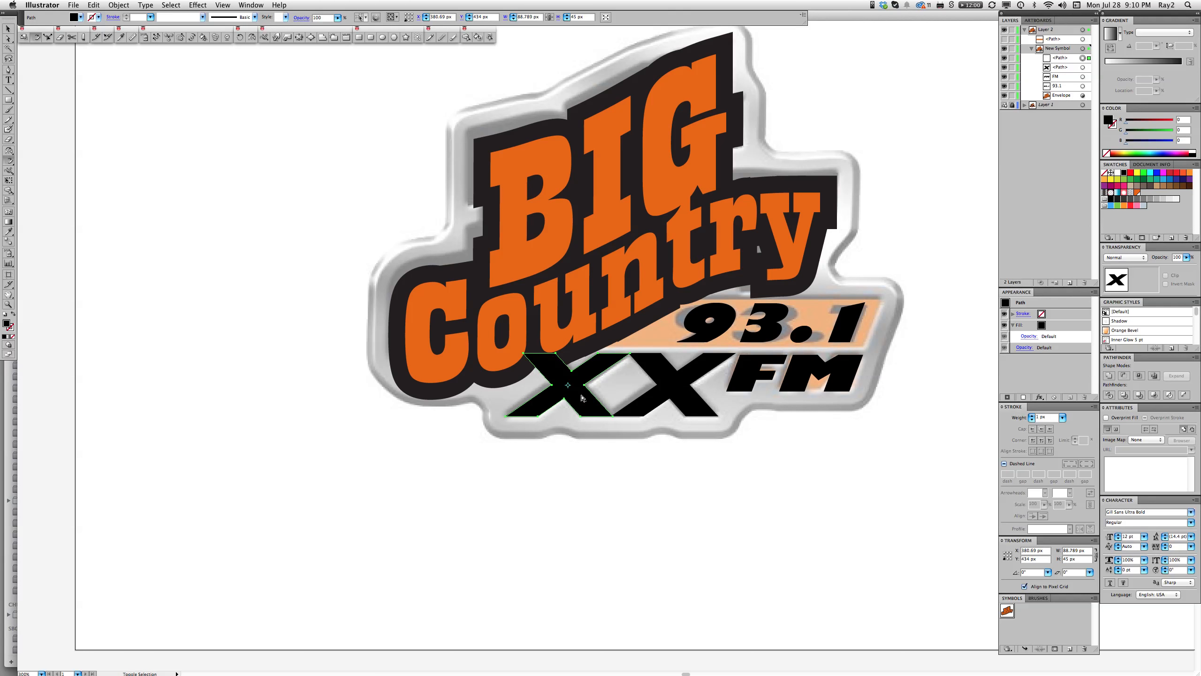
Fill the FM text with the orange swatch
left_click(844, 382)
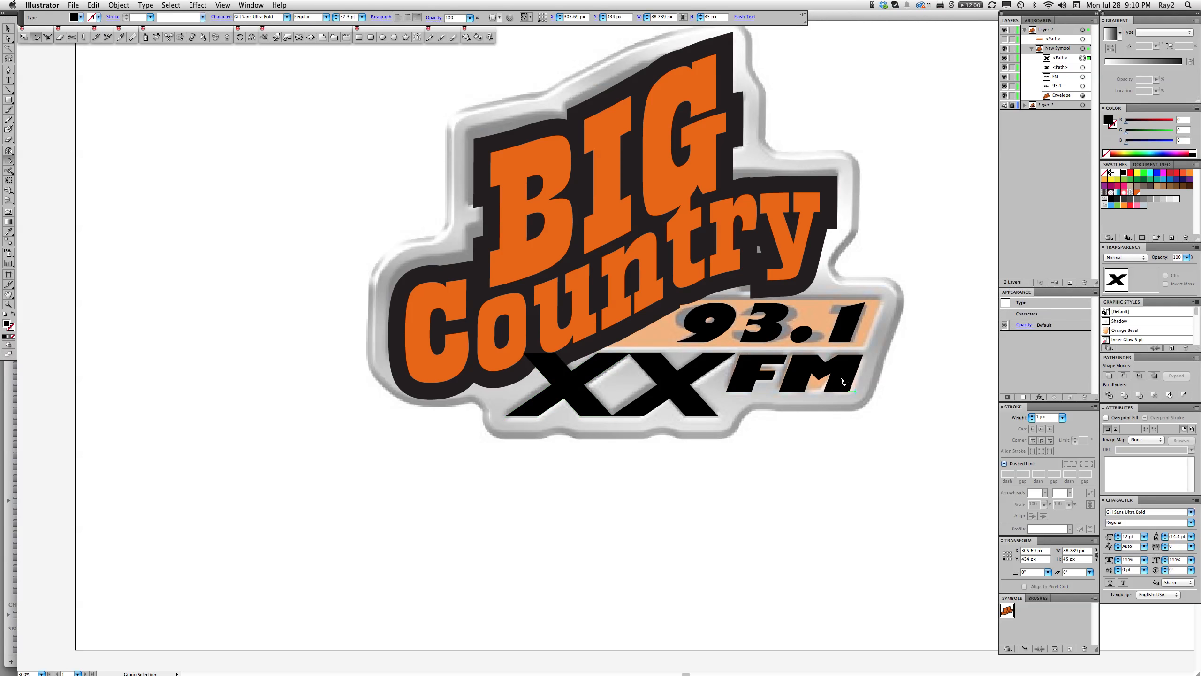
left_click(1137, 192)
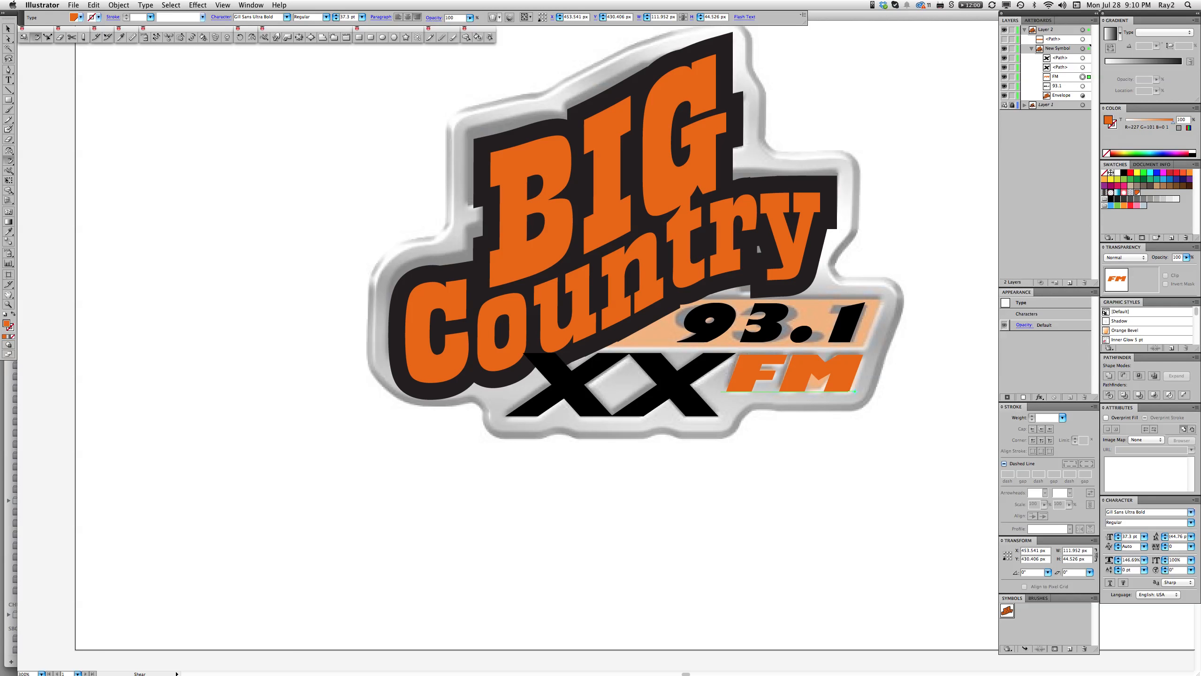
Show all hidden artwork and send the slanted orange bar behind the lettering and the 93.1 text
double_click(873, 322)
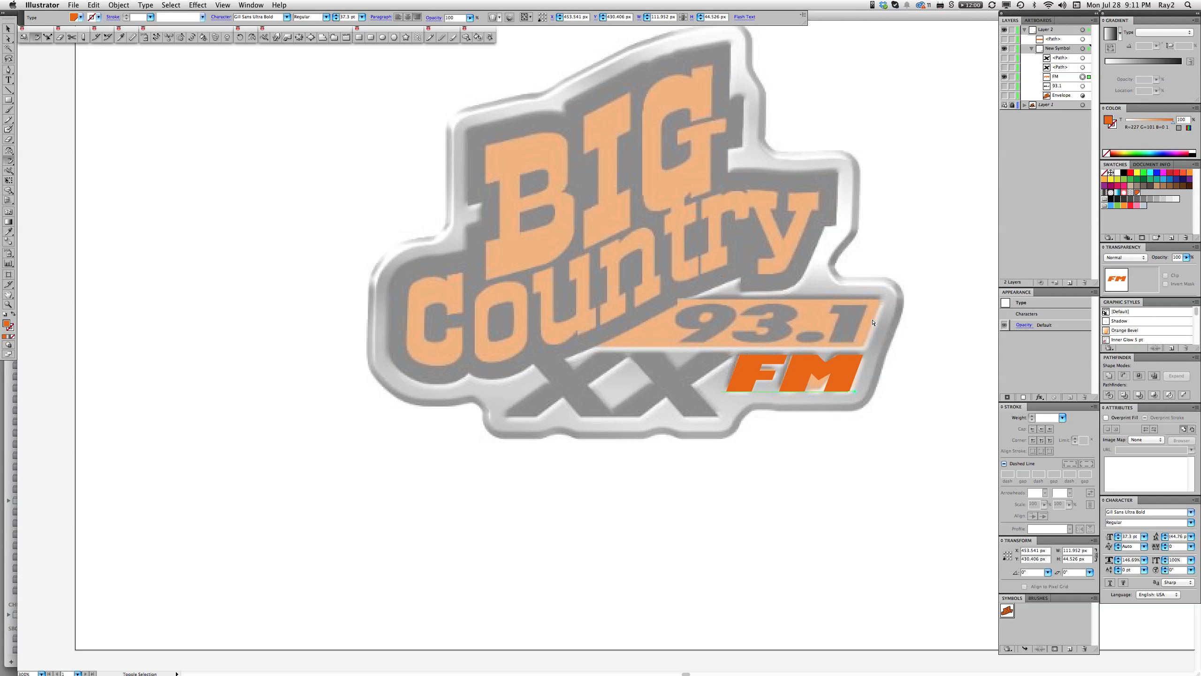
key("super+alt+3")
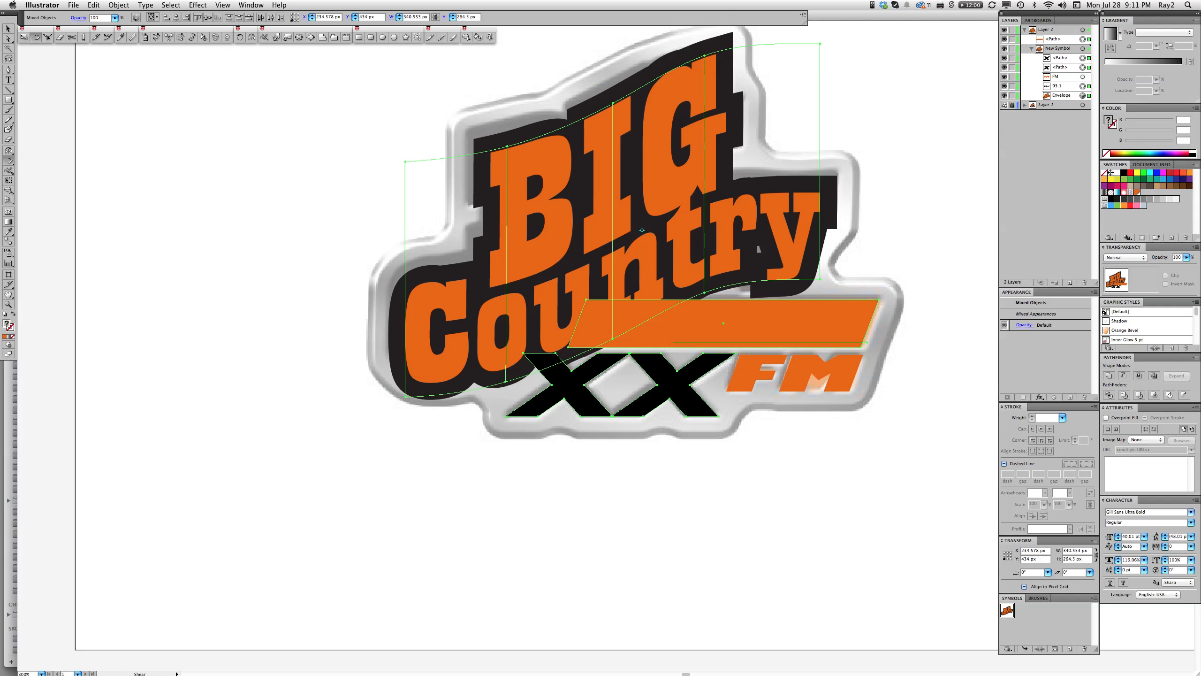
left_click(833, 322)
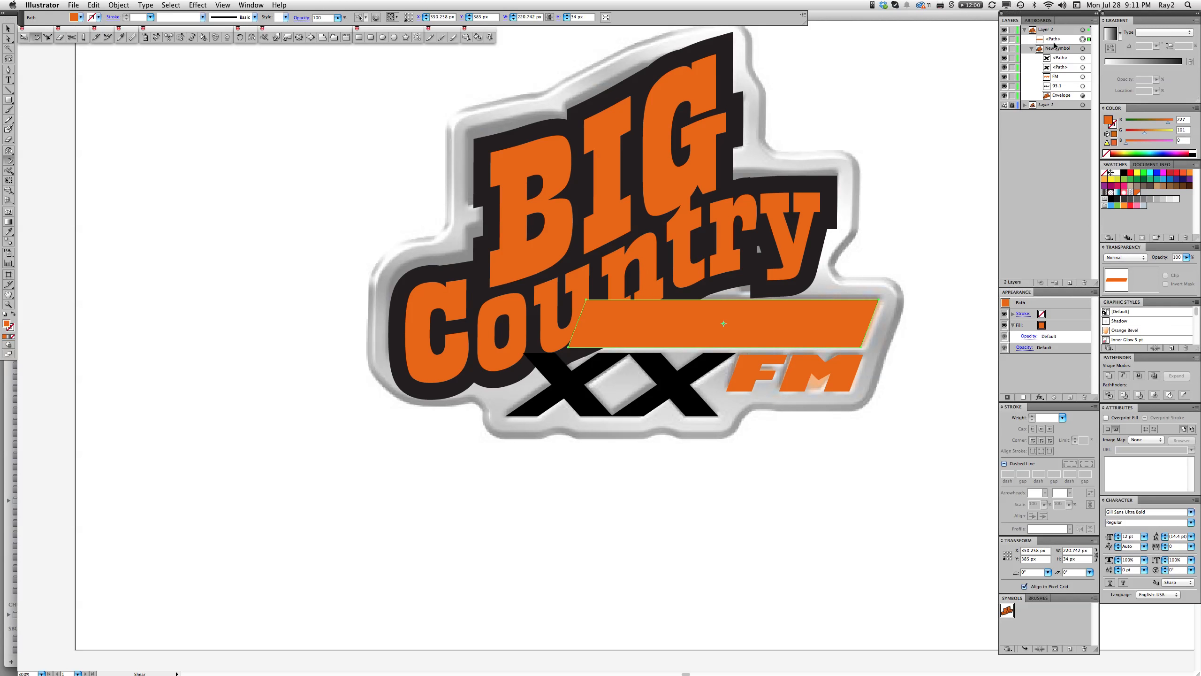
key("super+shift+bracketleft")
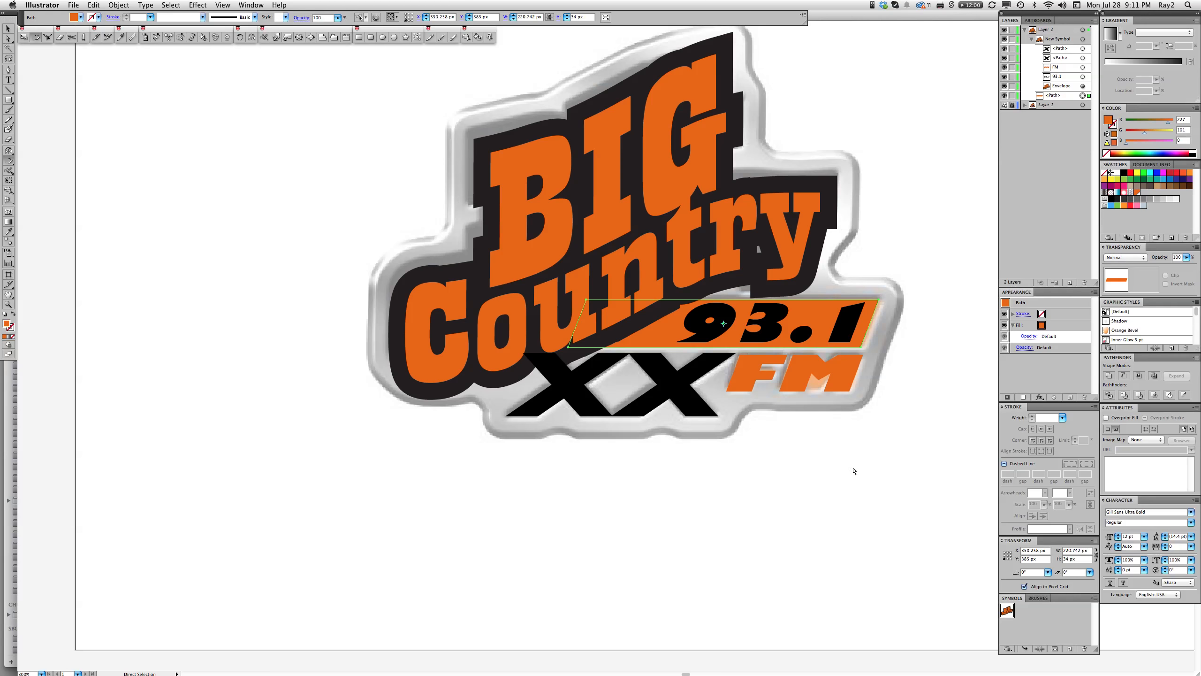
left_click(879, 483)
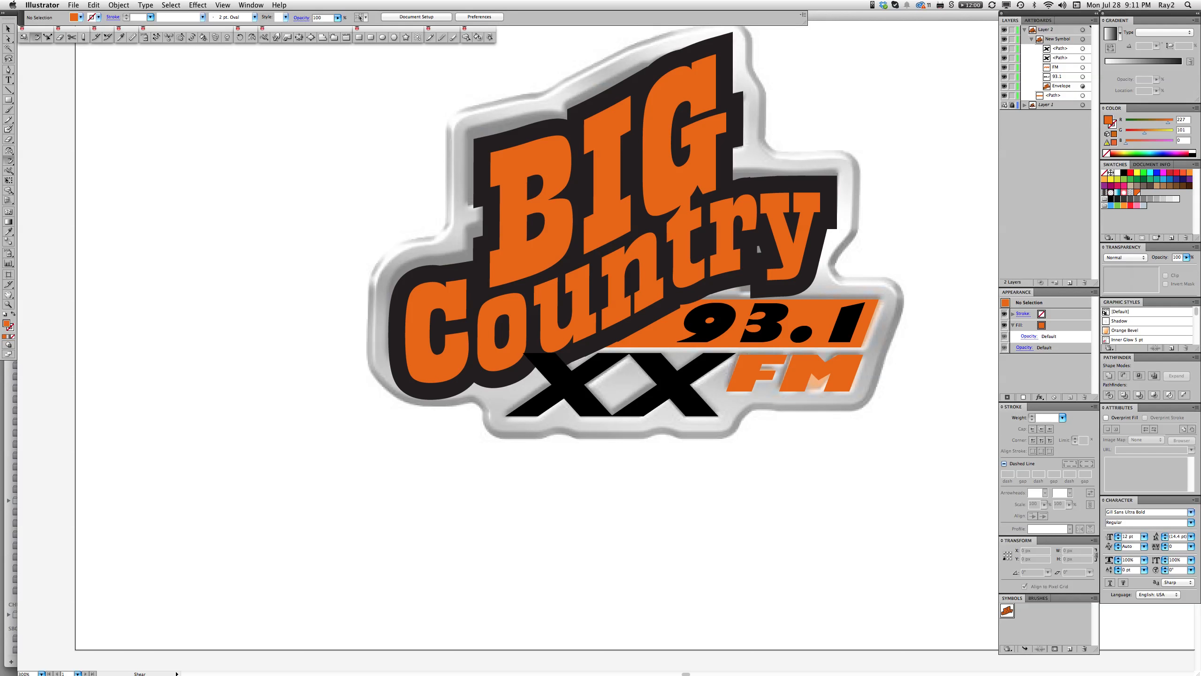
Group the two X shapes and send the group behind the BIG Country lettering
left_click(674, 391, "alt+super")
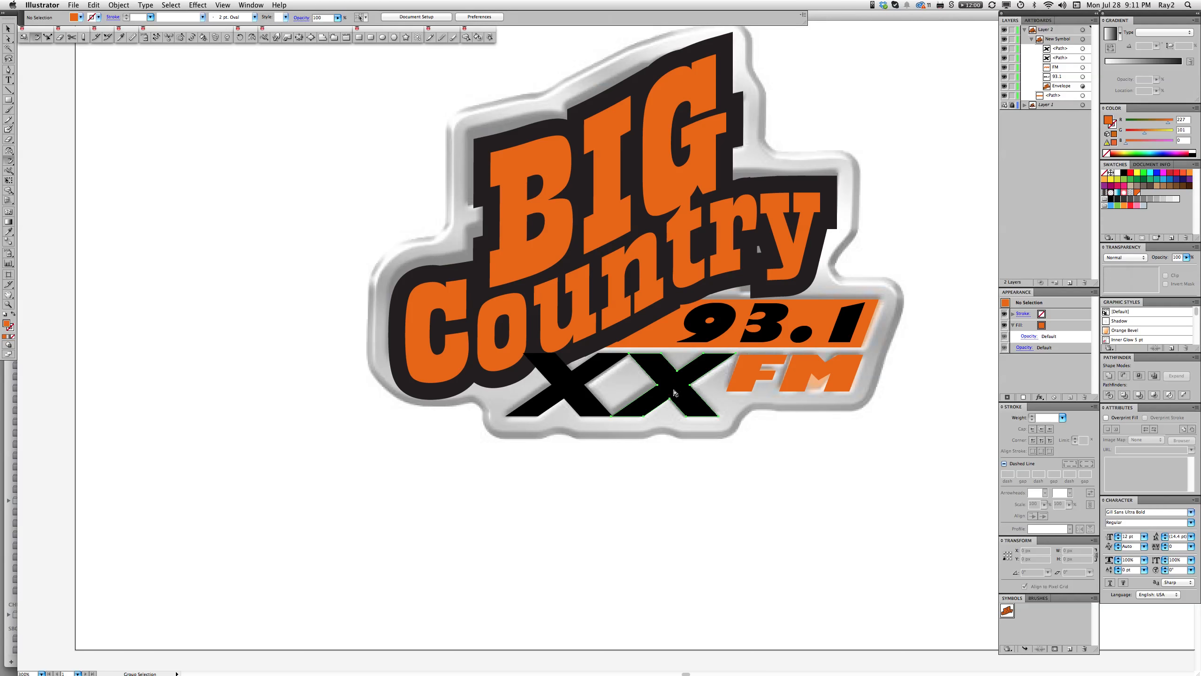
left_click(588, 385, "shift")
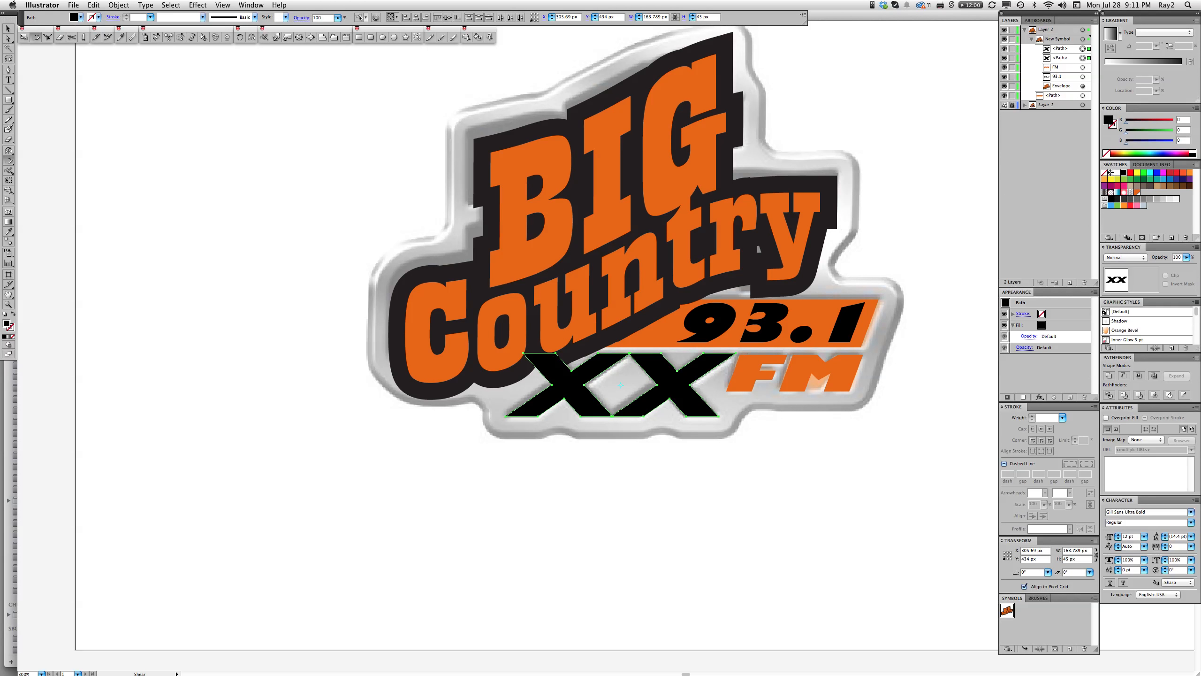
key("super+g")
key("super")
key("shift+super+bracketleft")
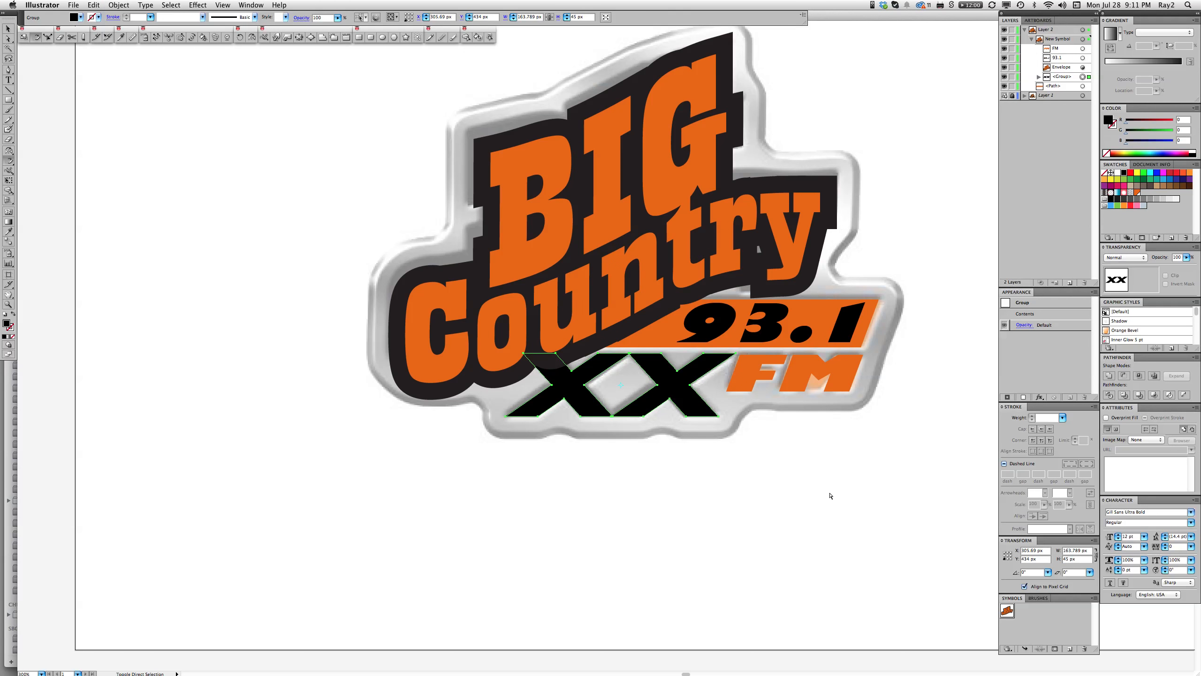
Set the offset fill behind the enveloped BIG Country lettering to pure black (RGB 0, 0, 0) to match the Xs
left_click(504, 381)
key("shift+super+a")
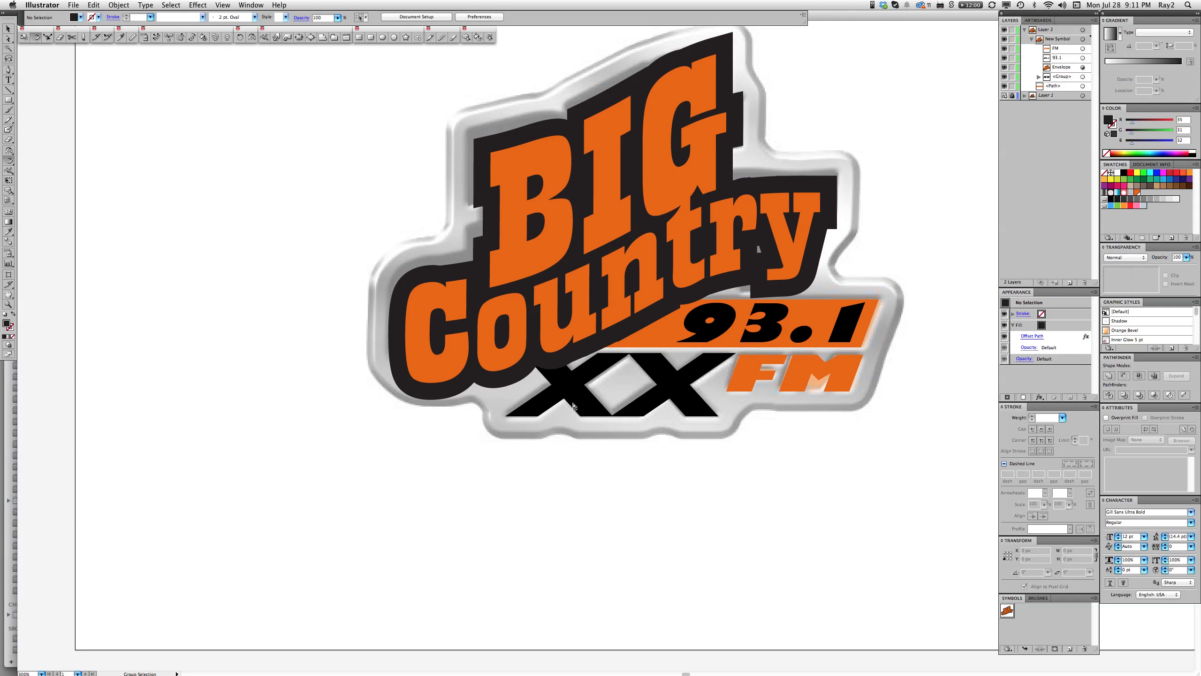
left_click(568, 384)
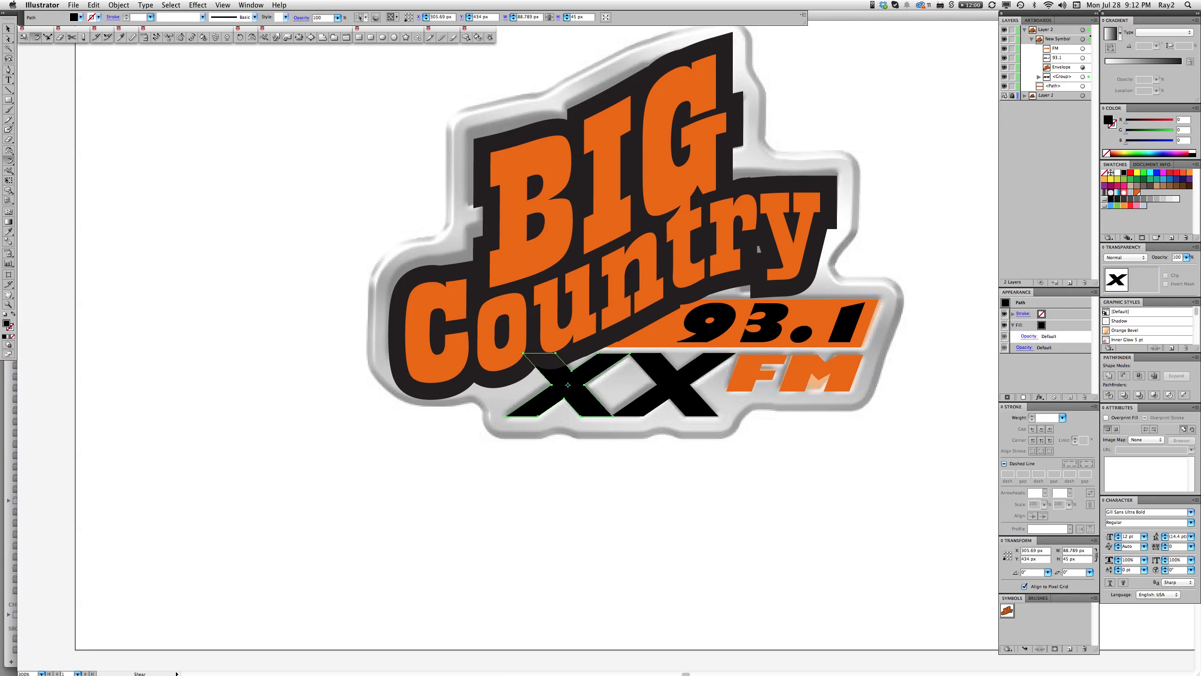
left_click(1082, 67)
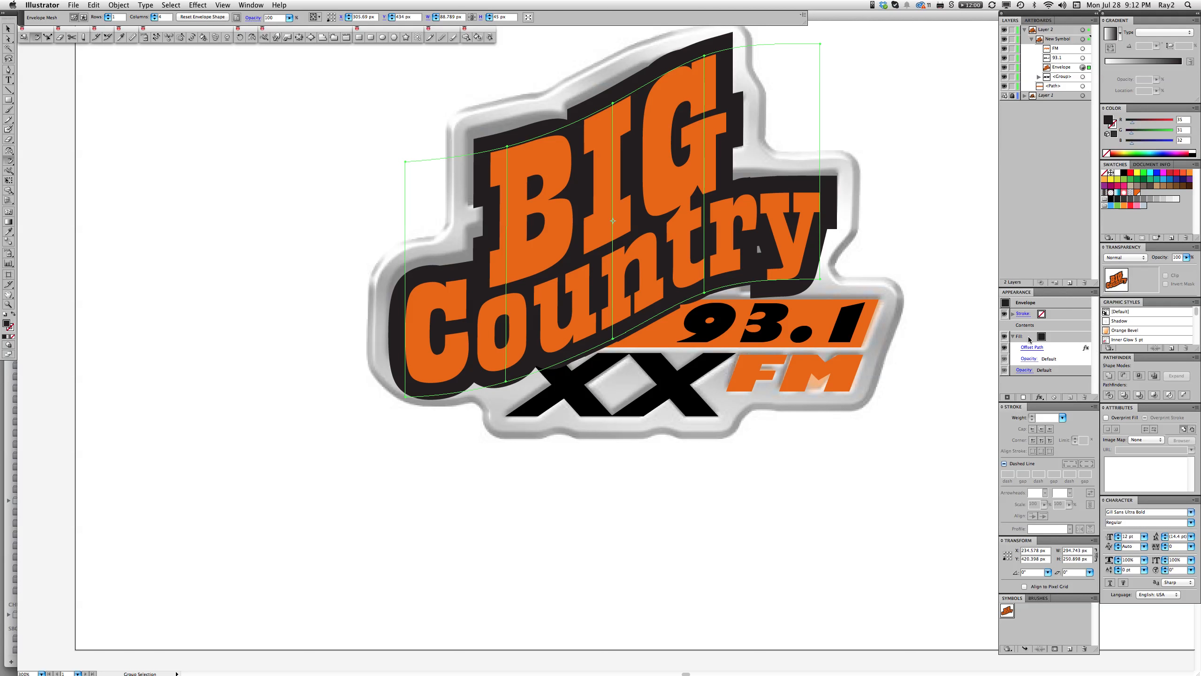
left_click(1045, 336)
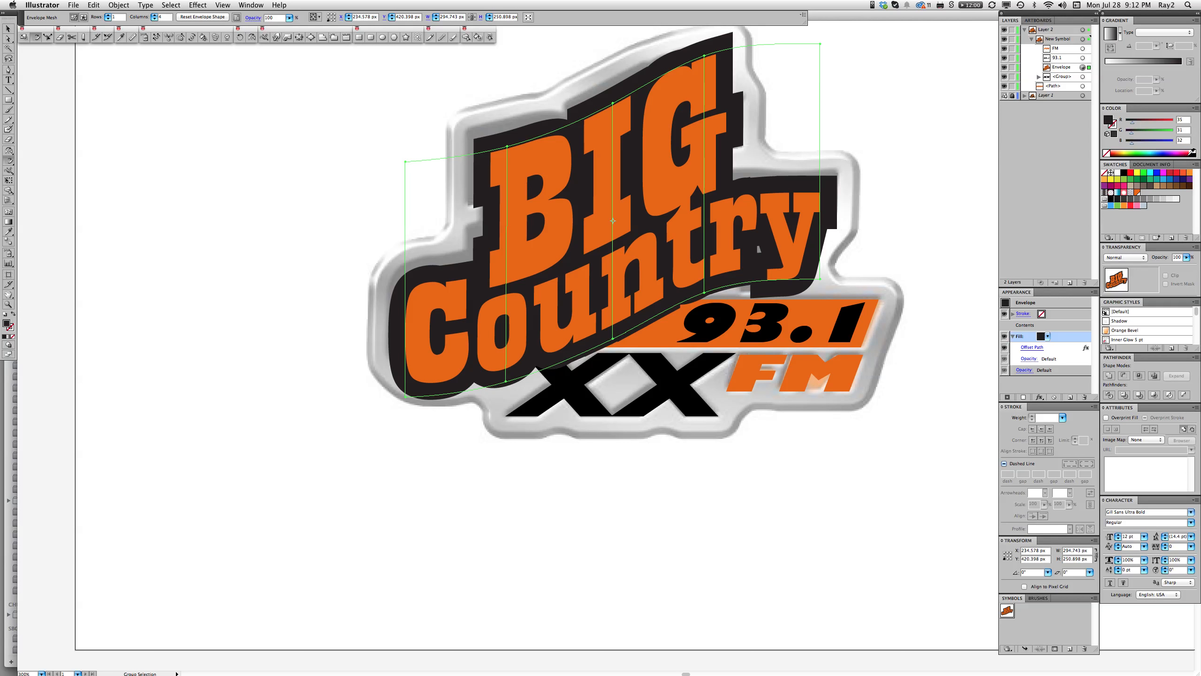
left_click(1195, 151)
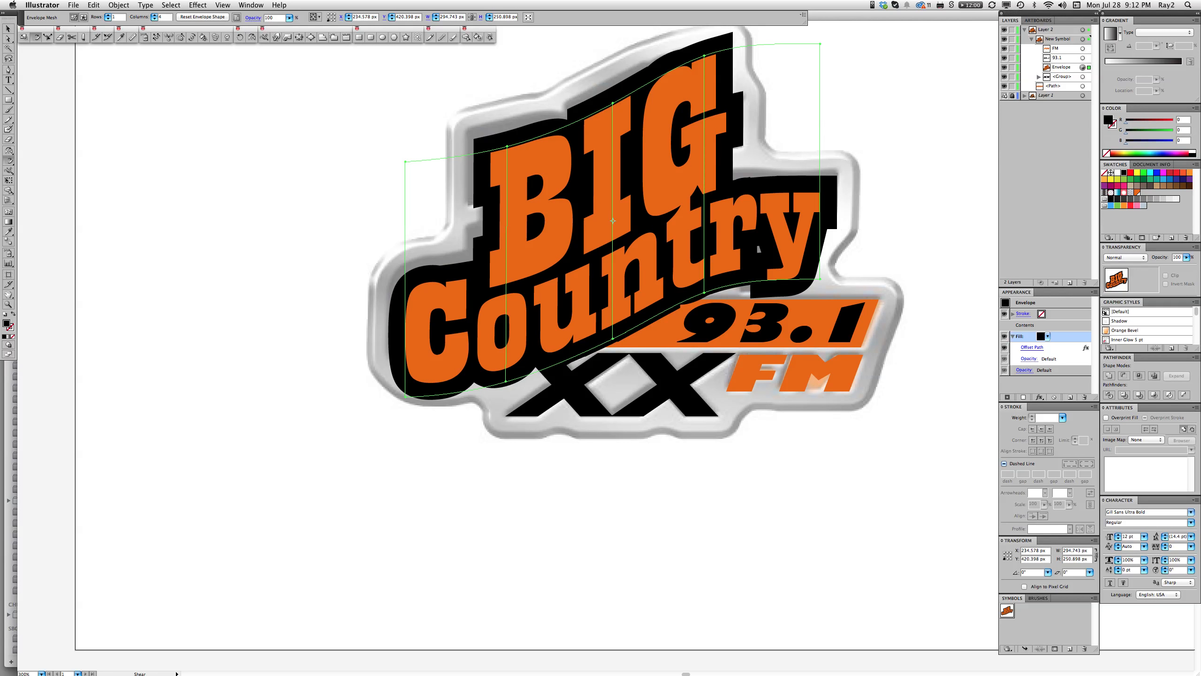
left_click(727, 494)
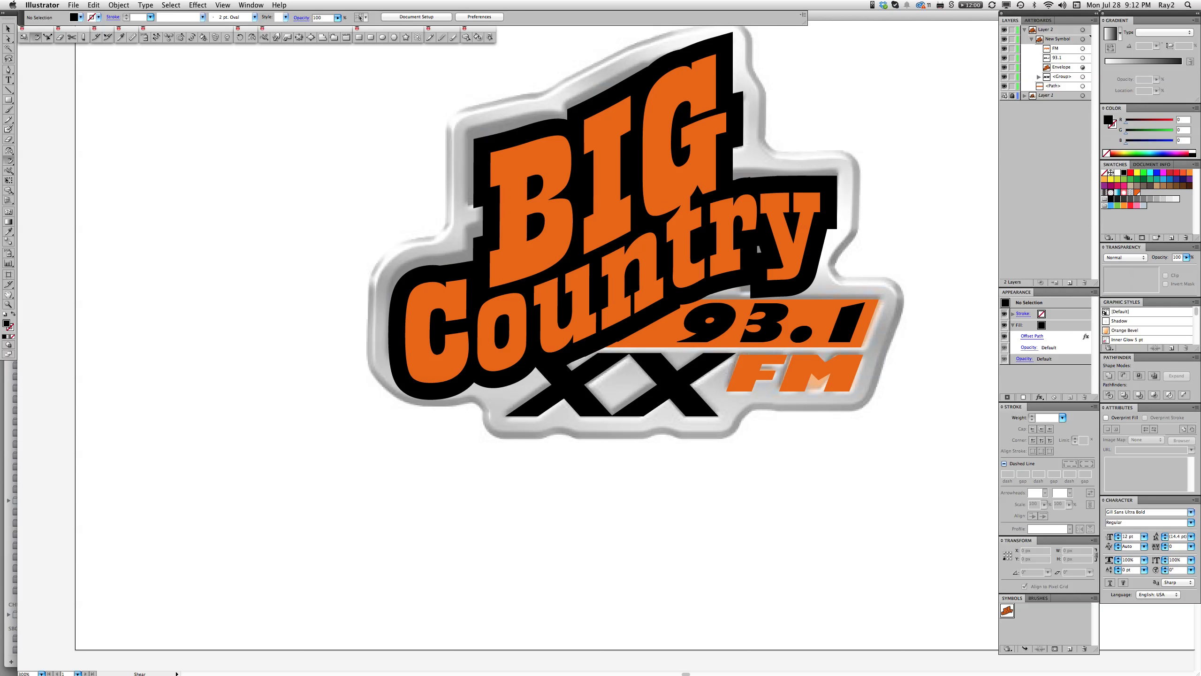
left_click(653, 290)
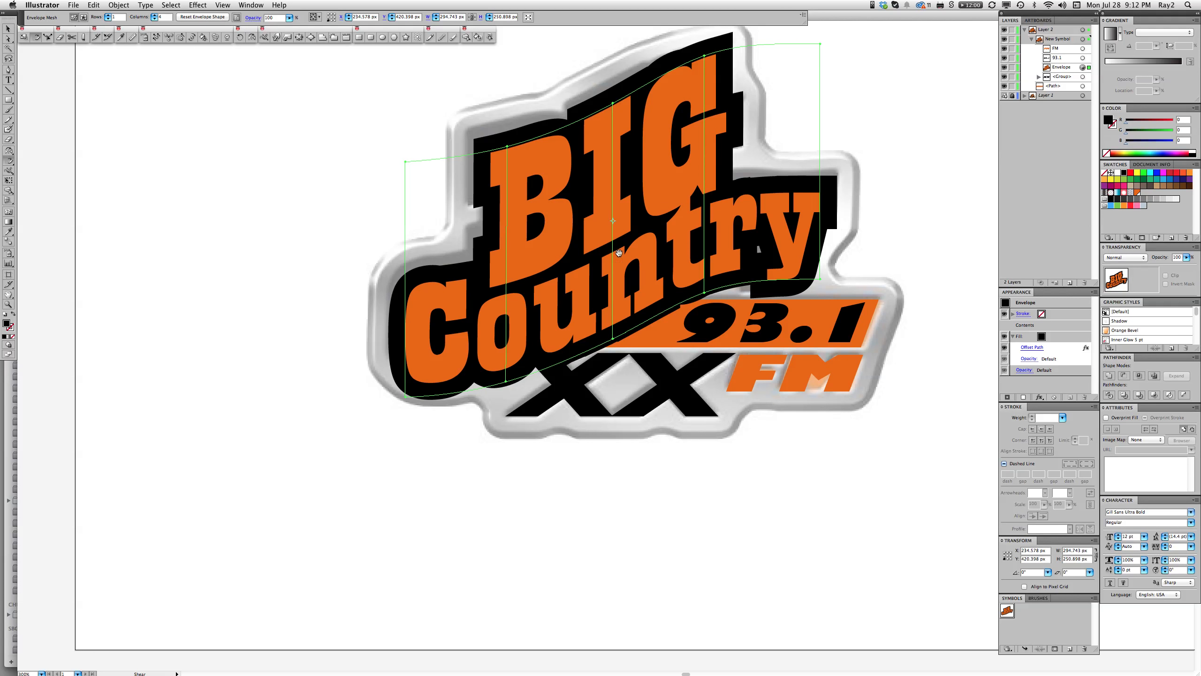
left_click_drag(618, 252, 590, 328)
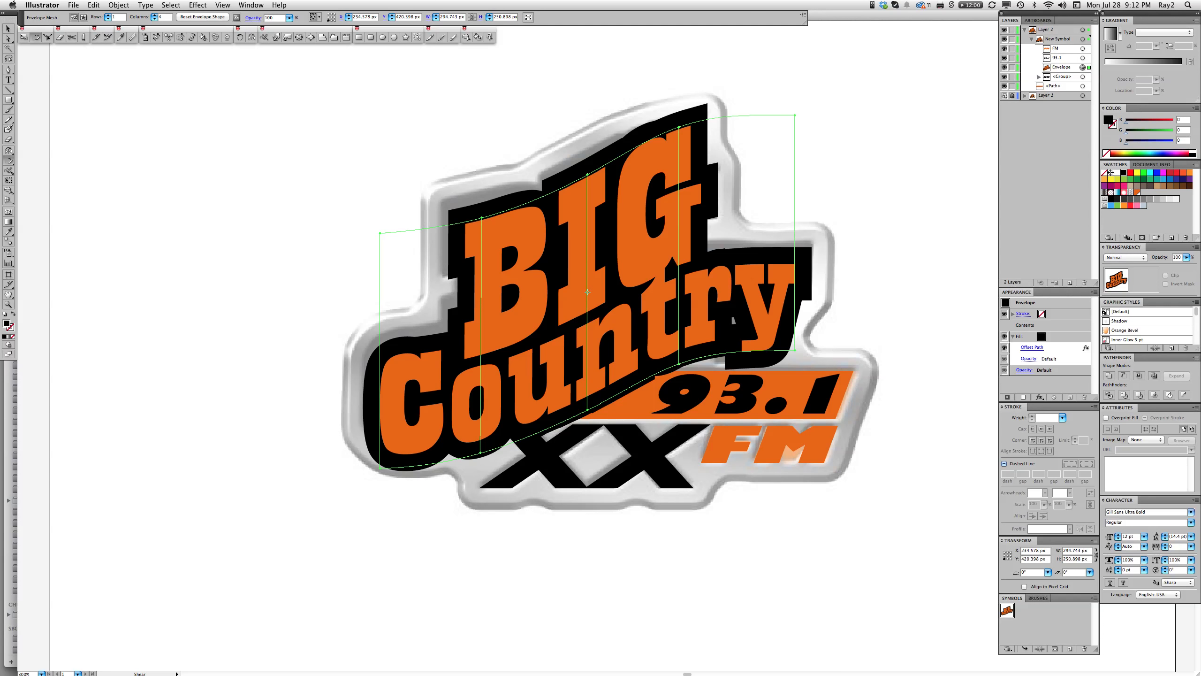
left_click_drag(715, 423, 715, 388)
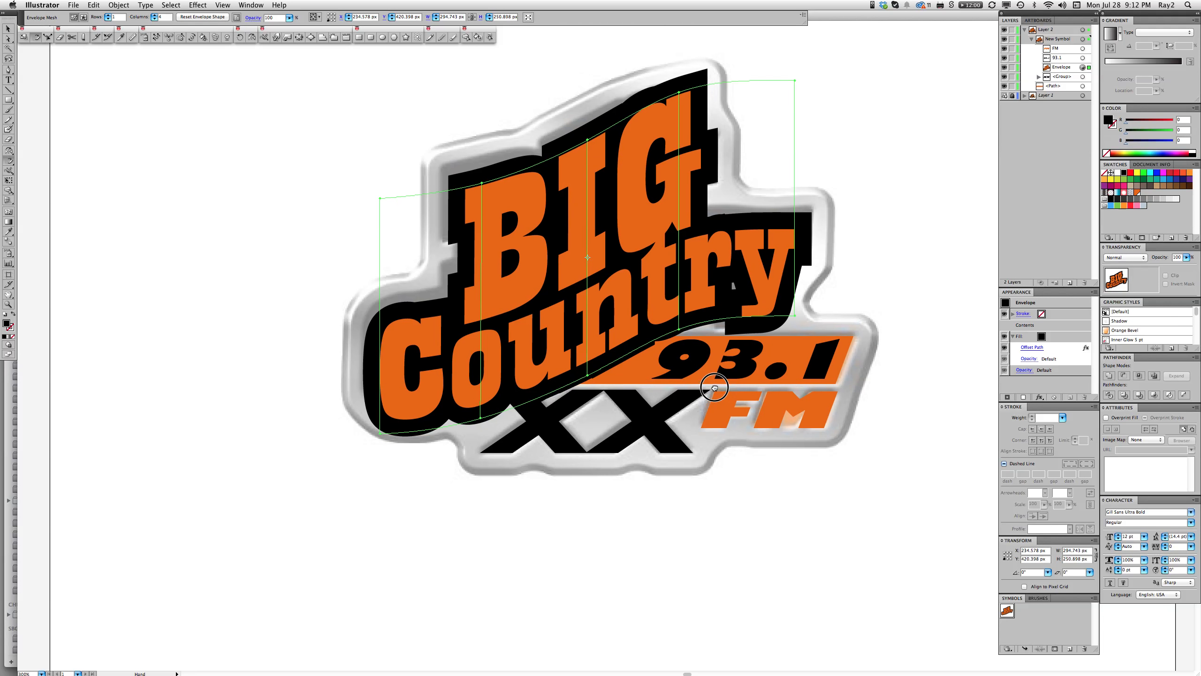
left_click_drag(837, 258, 839, 315)
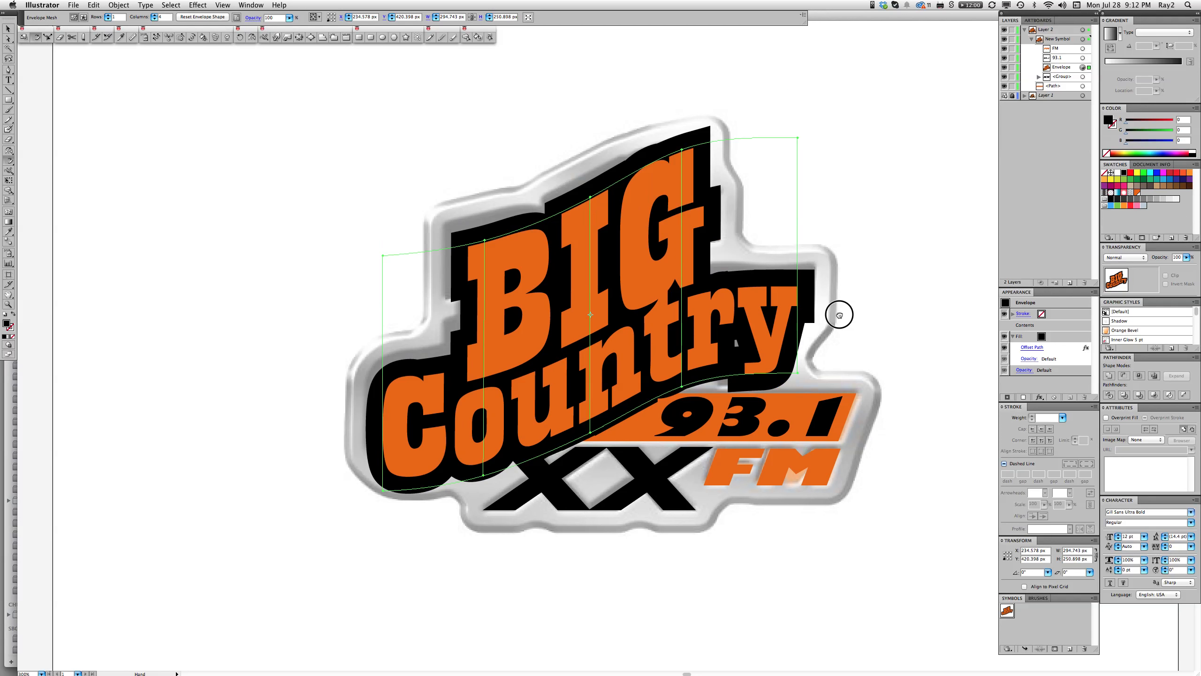
key("space")
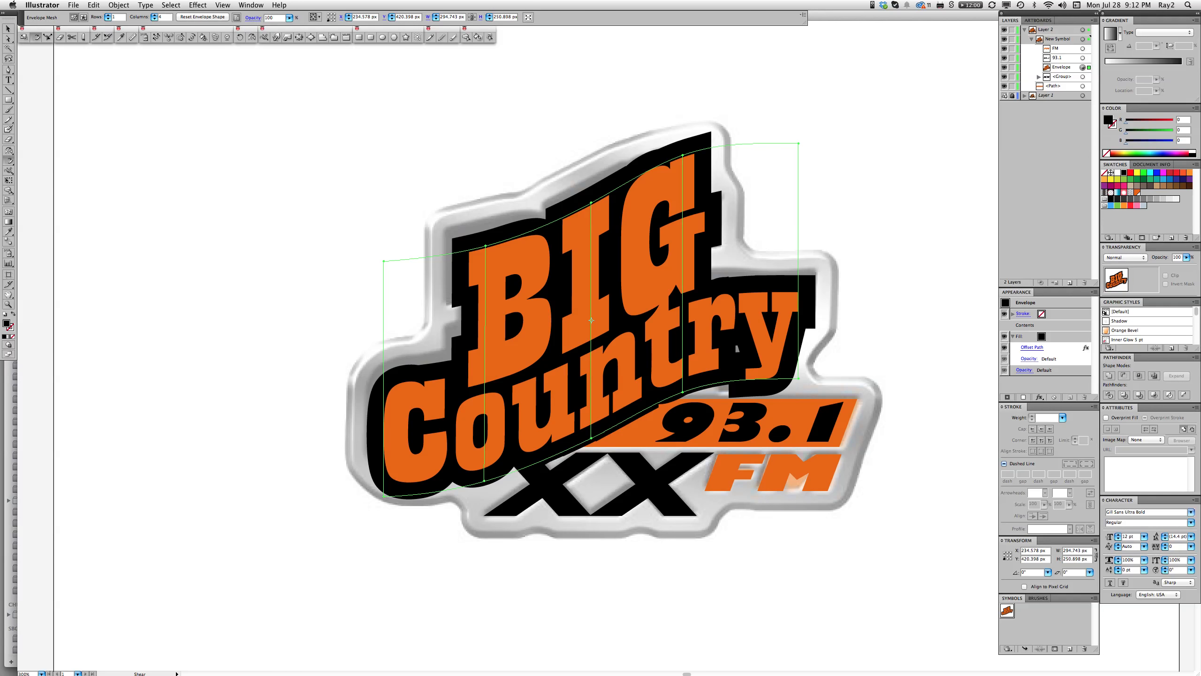
Add a new fill to the whole of Layer 2, colour it with the medium gray swatch, and place it beneath the layer's contents
left_click(1083, 31)
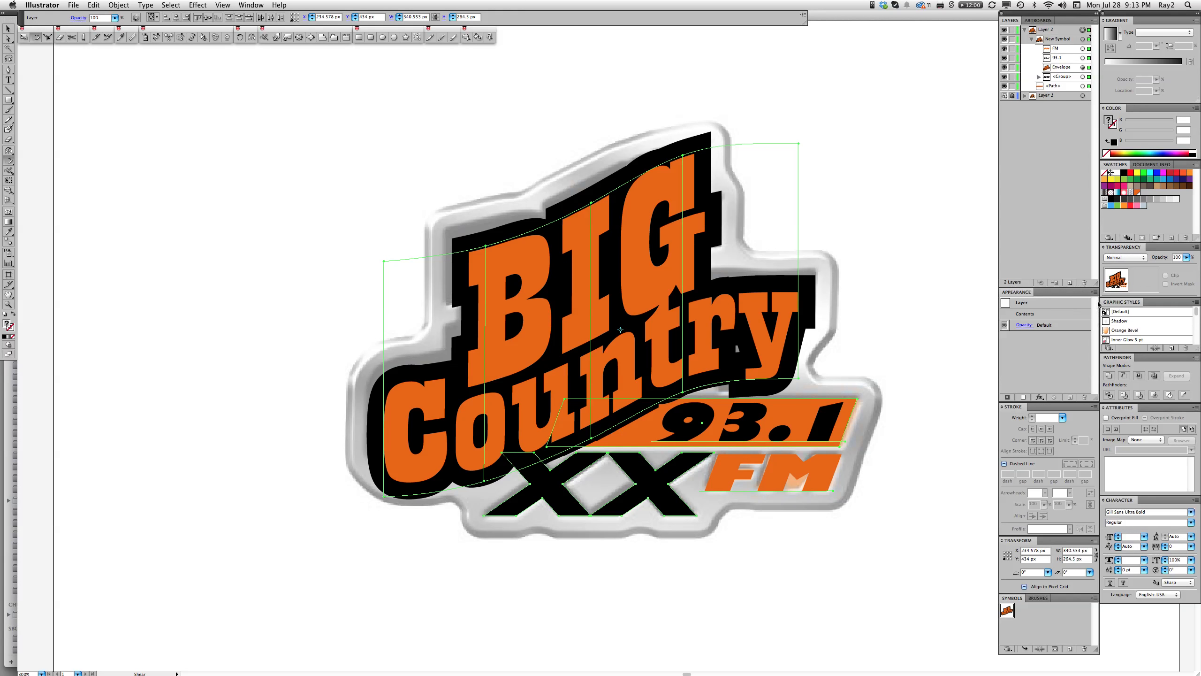
left_click(1095, 292)
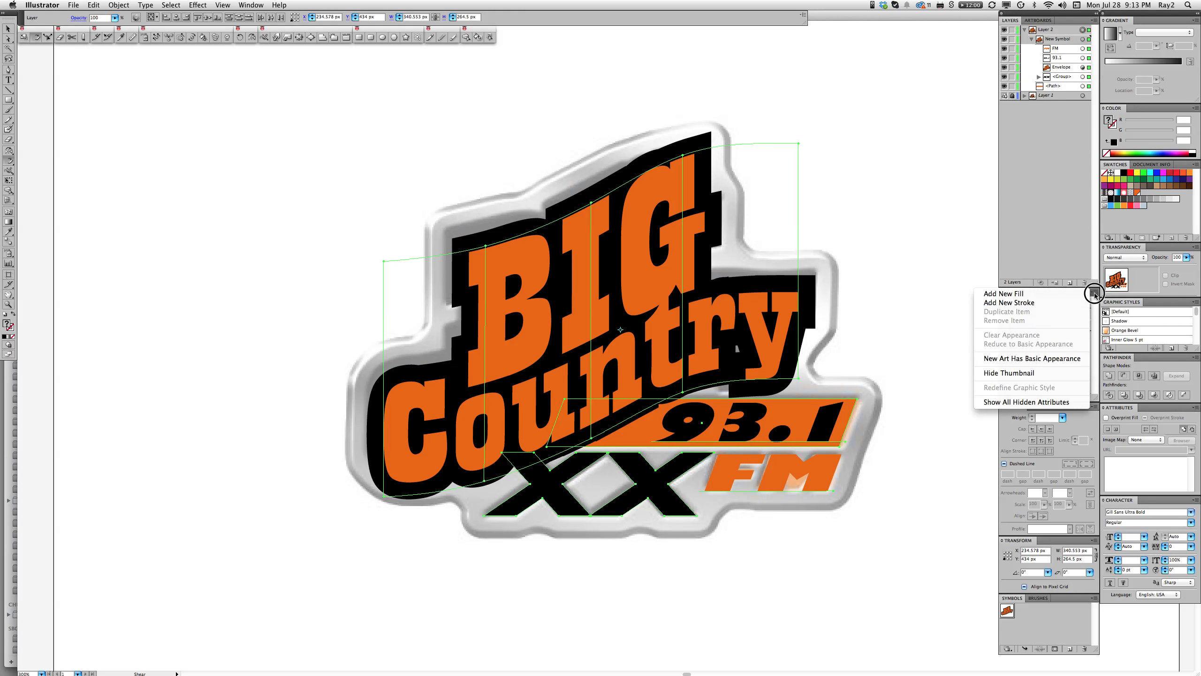
left_click(1027, 293)
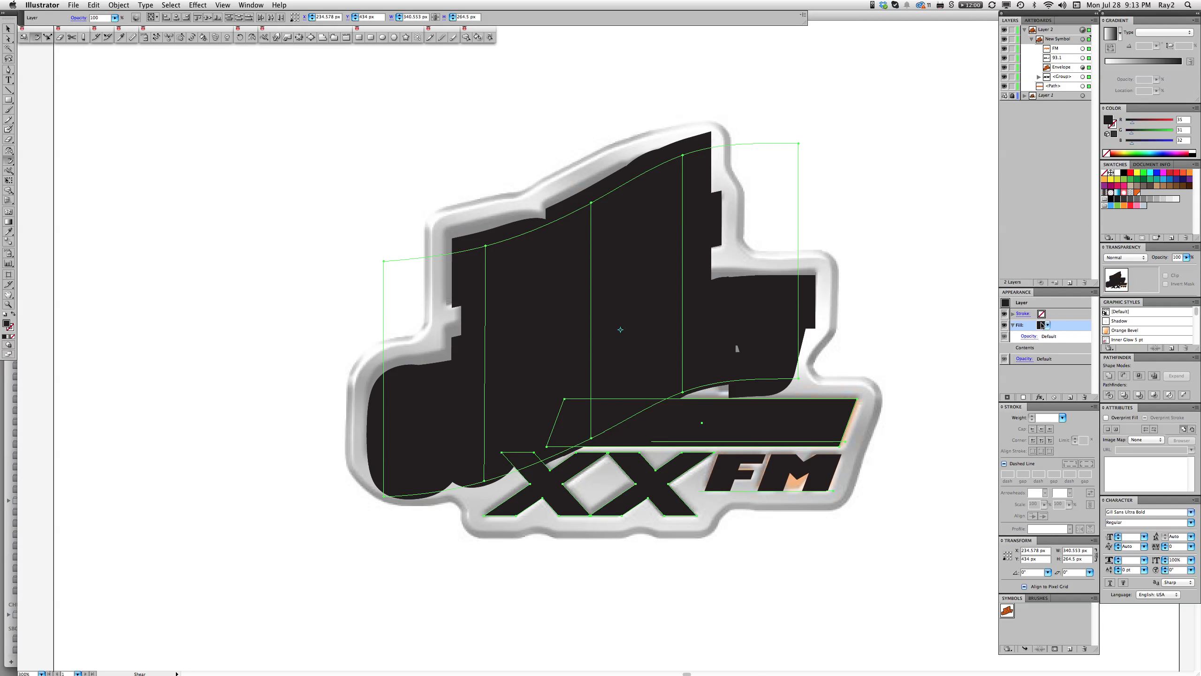
left_click(1043, 326)
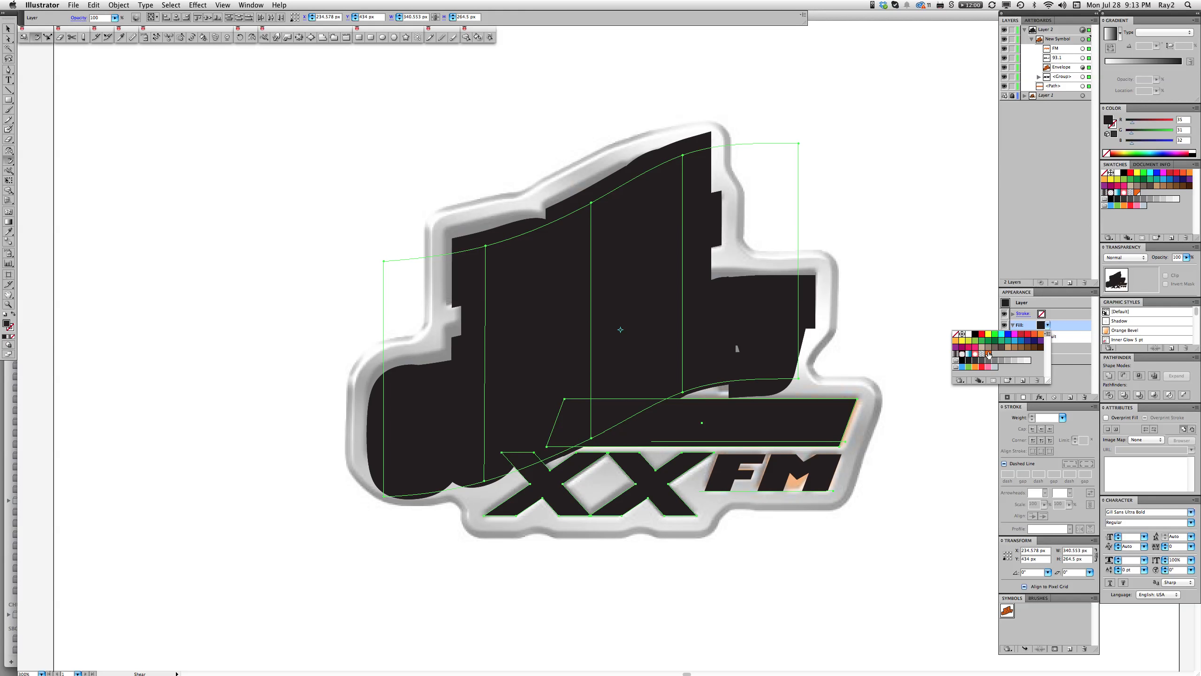
left_click(1001, 360)
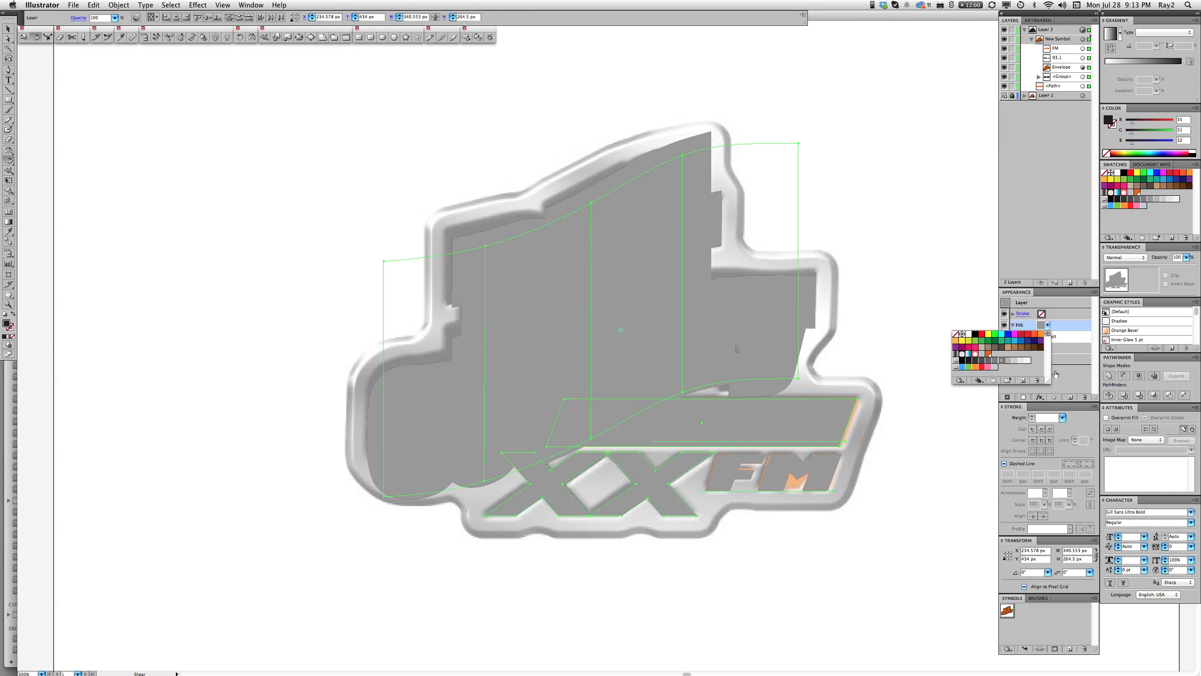
left_click(1072, 326)
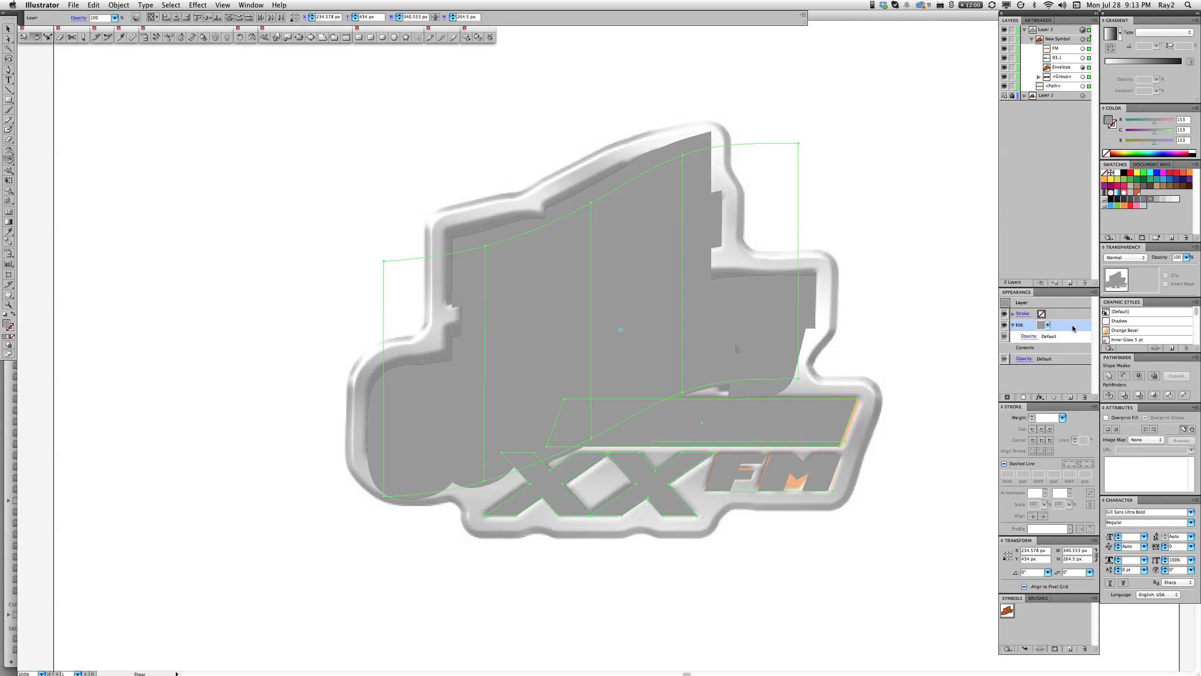
left_click(1068, 348)
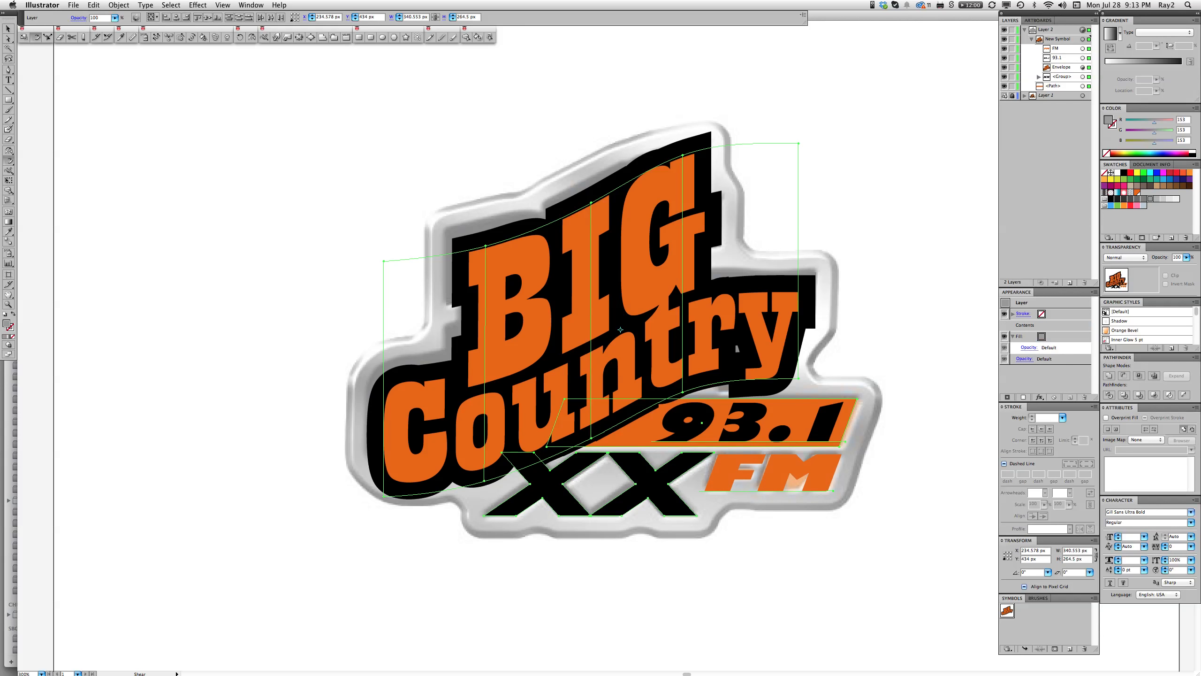
left_click(250, 5)
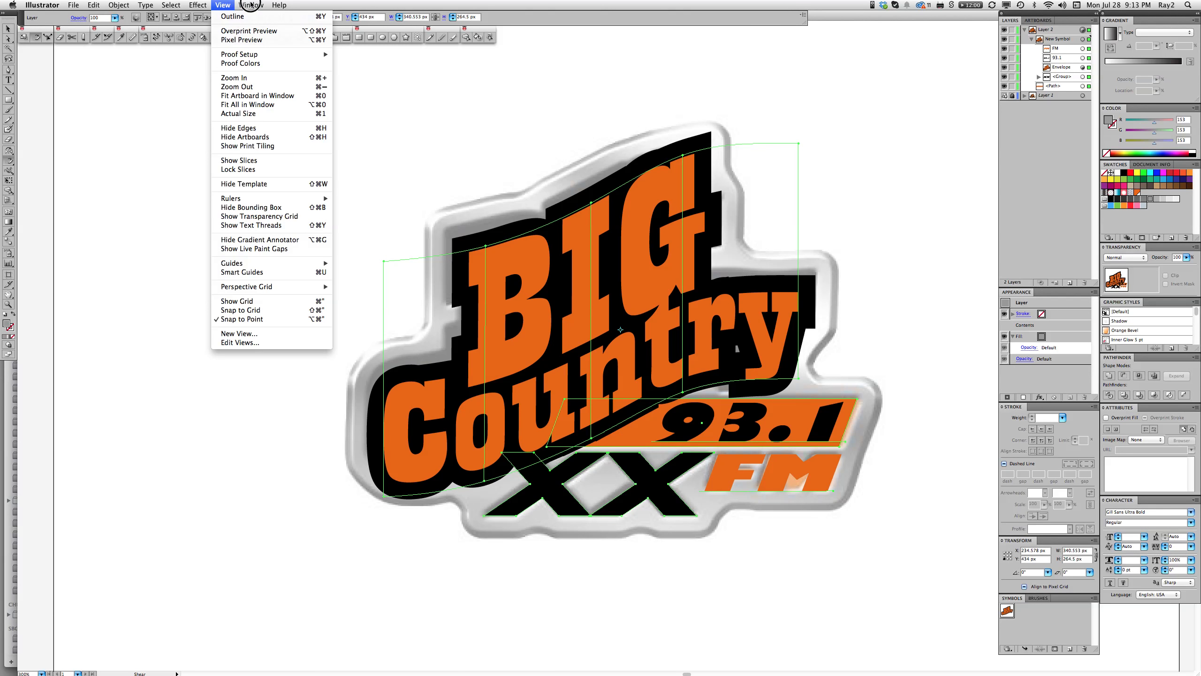
mouse_move(223, 4)
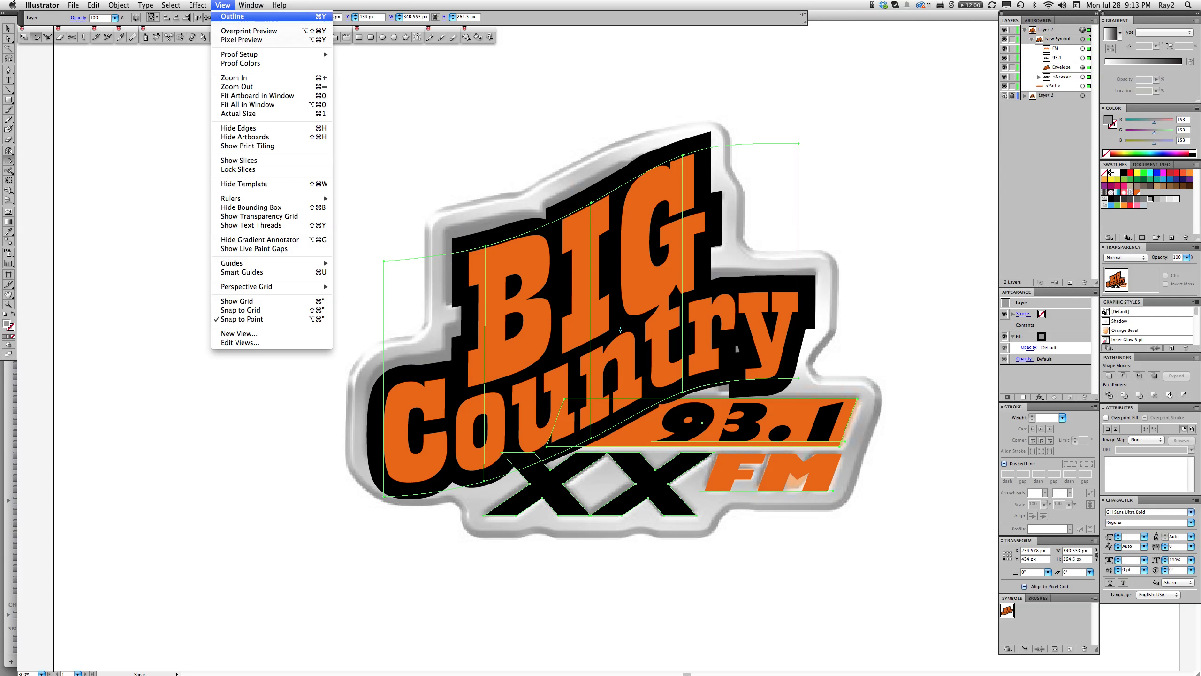
left_click(198, 7)
mouse_move(275, 103)
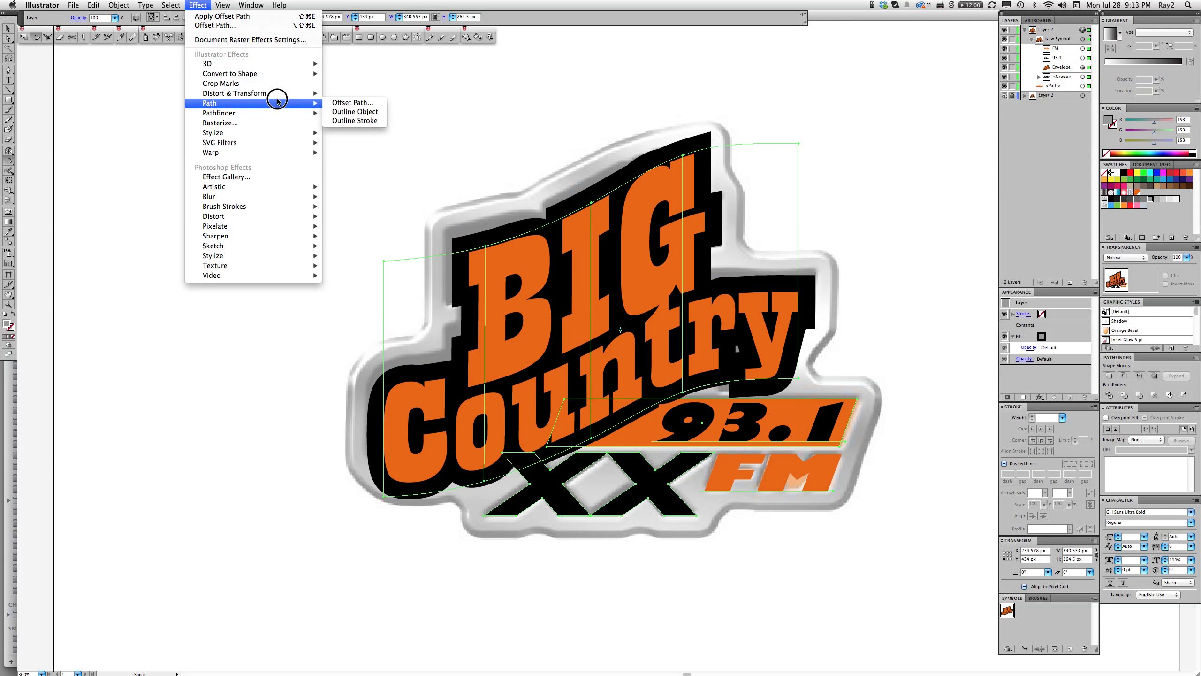
left_click(356, 100)
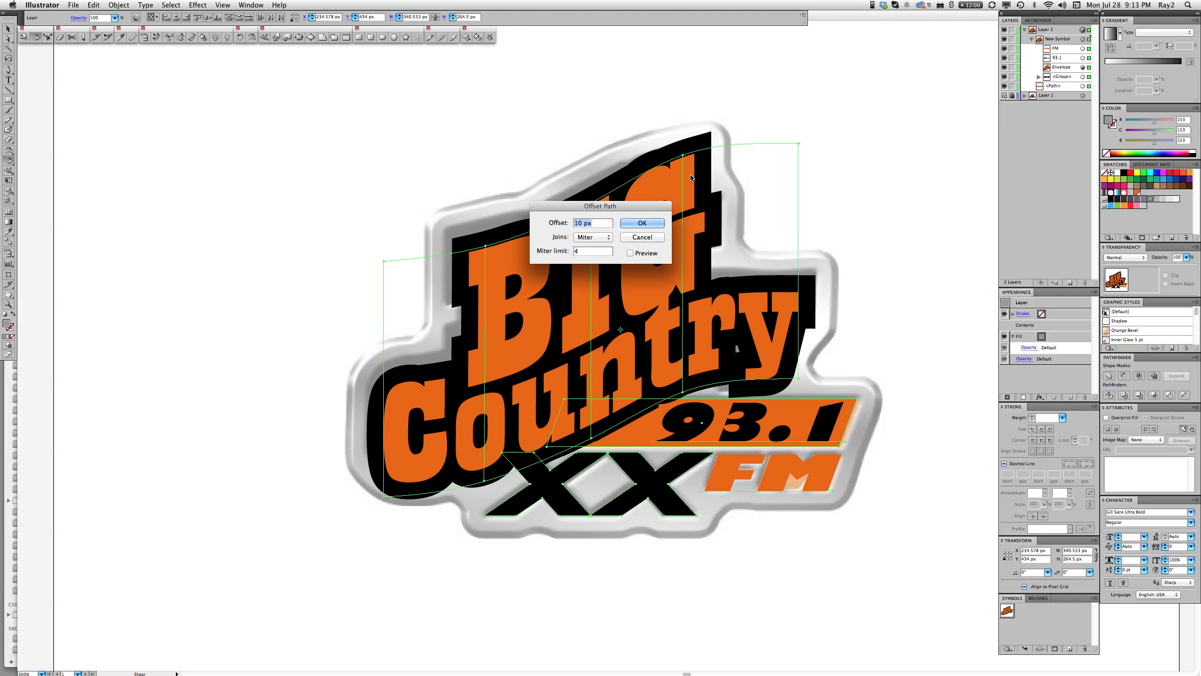
left_click(630, 253)
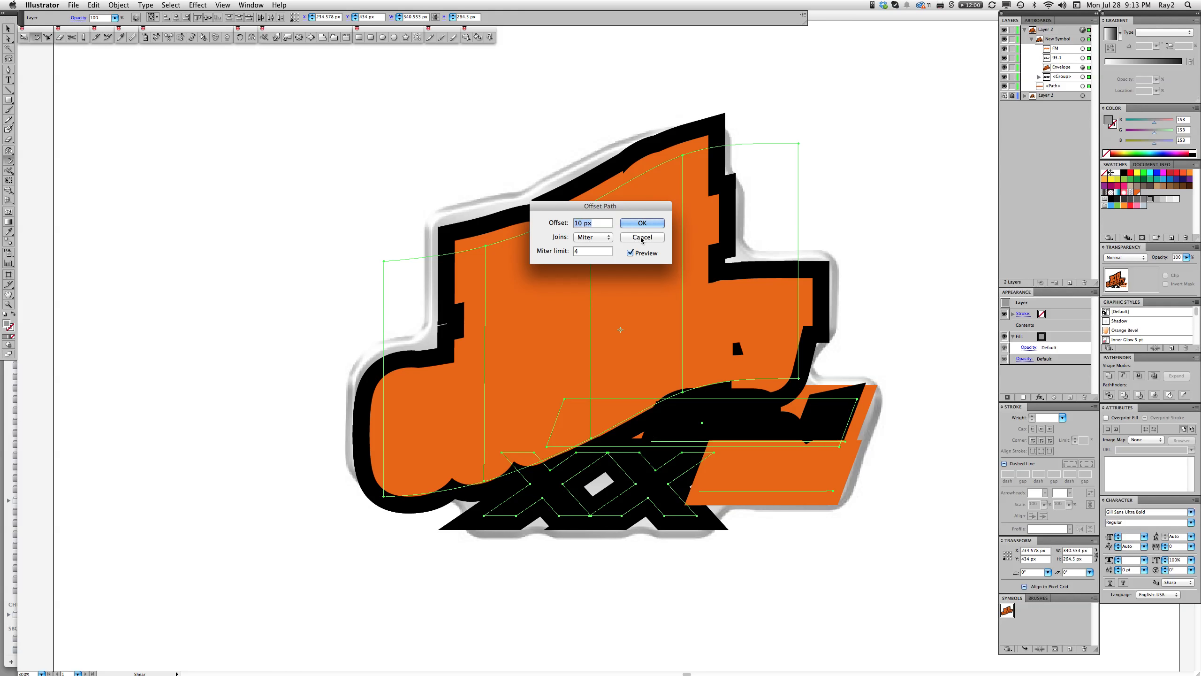
left_click(641, 240)
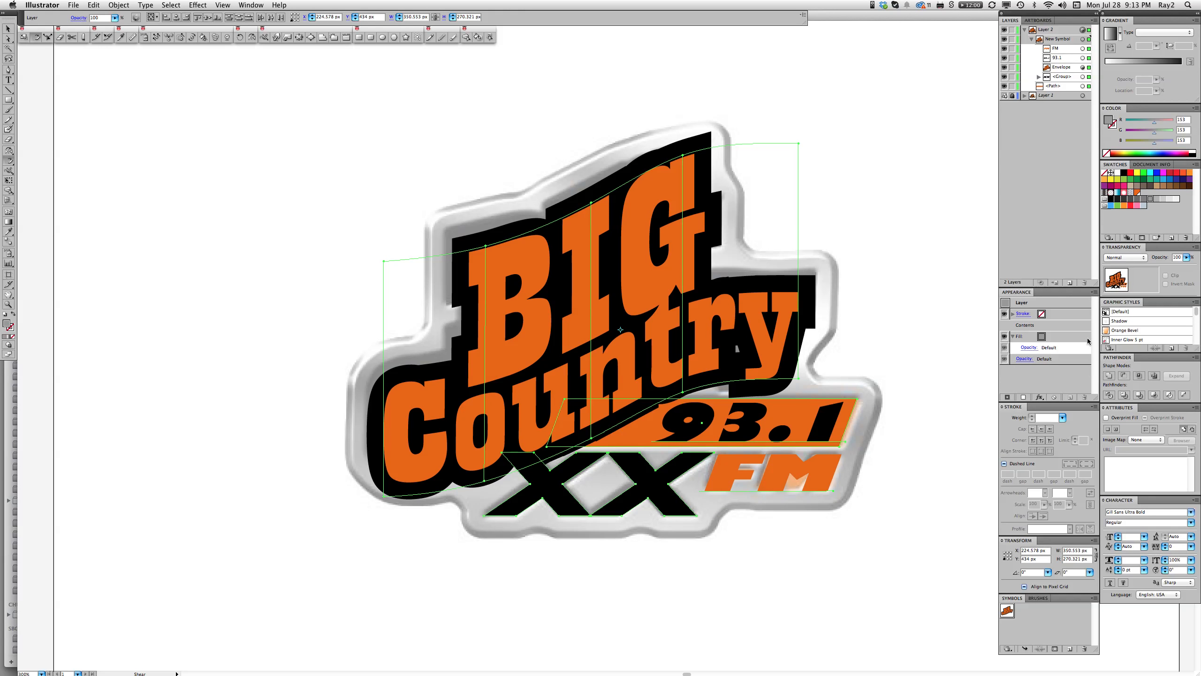
Apply an Offset Path effect of 15 px with Round joins to the layer's gray fill
left_click(1066, 336)
left_click(254, 5)
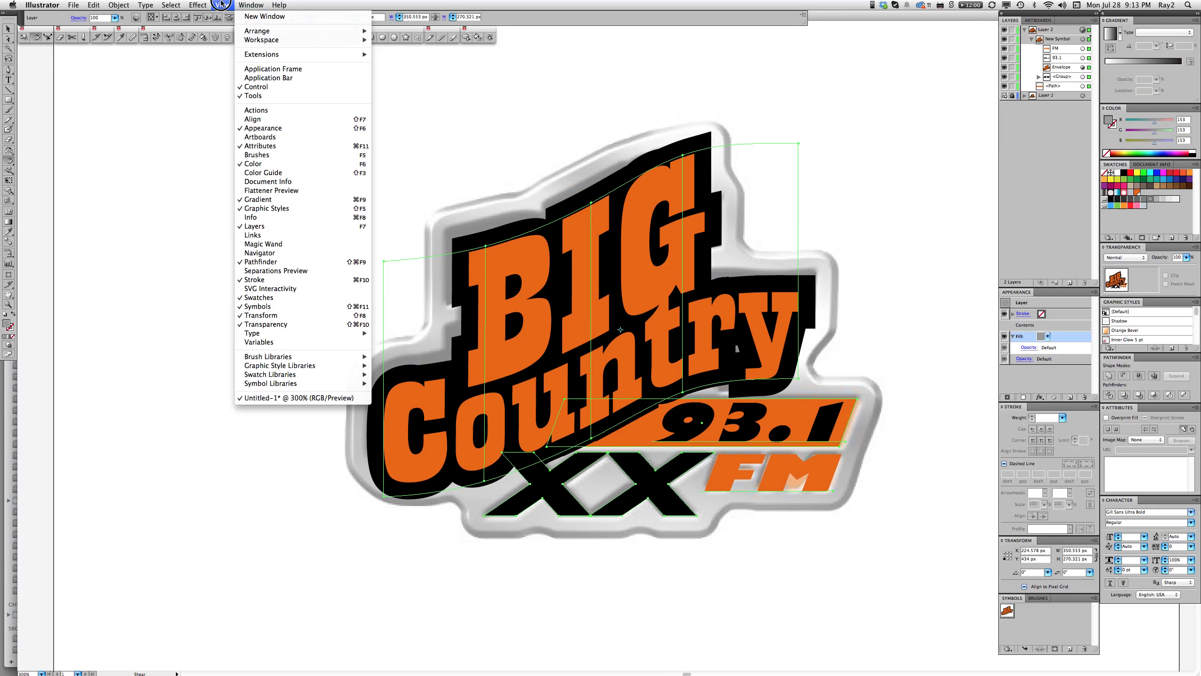
mouse_move(199, 4)
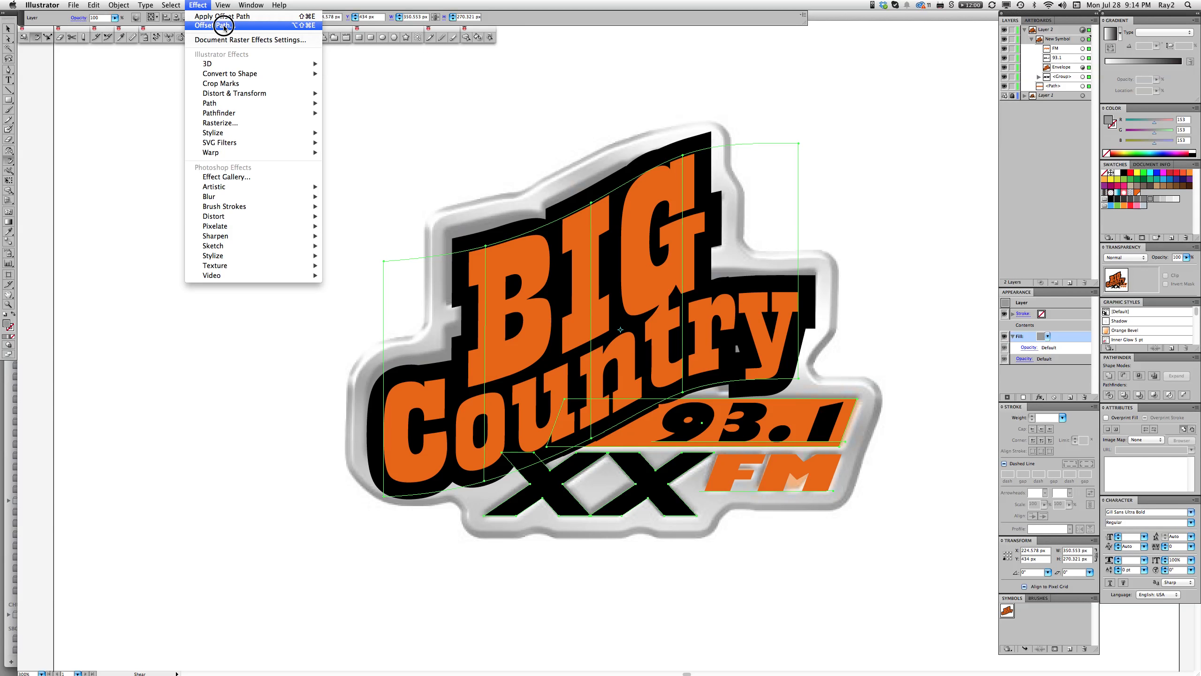
left_click(224, 26)
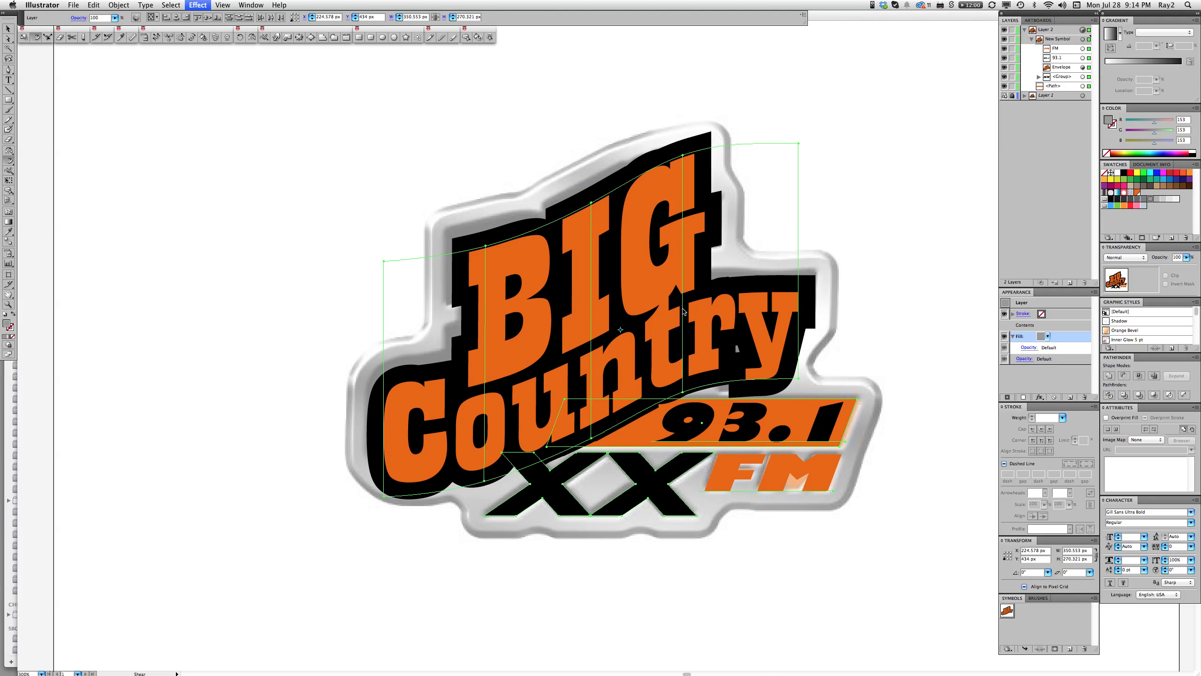
left_click_drag(583, 210, 188, 180)
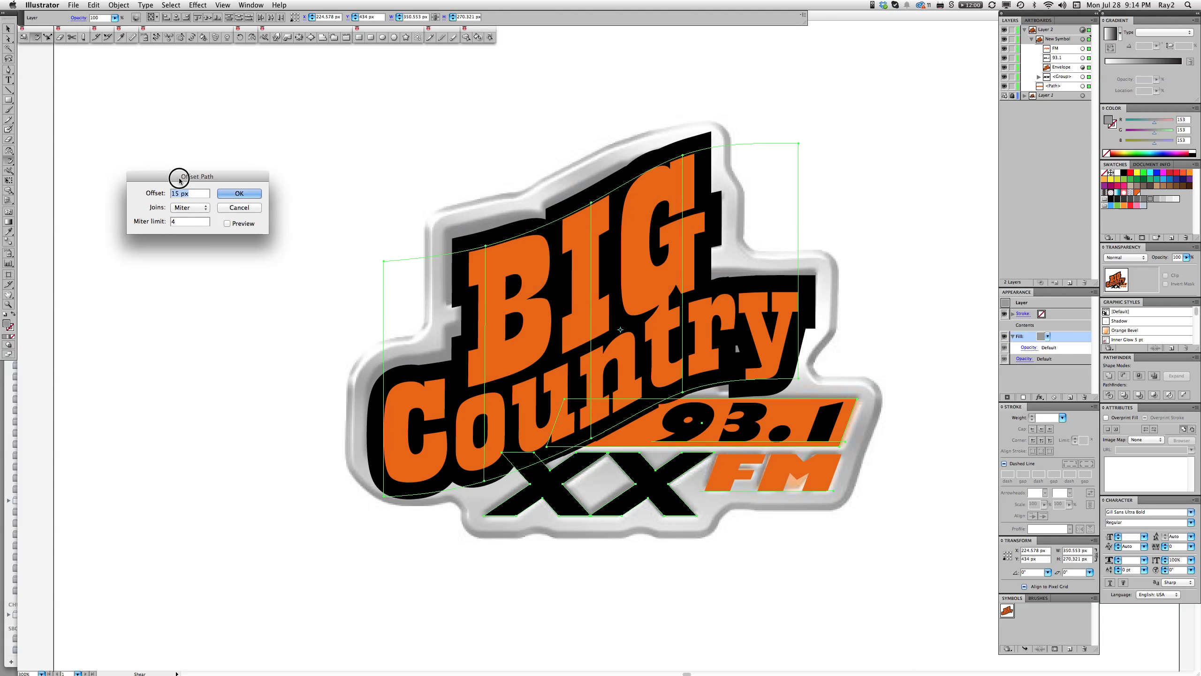
left_click(236, 224)
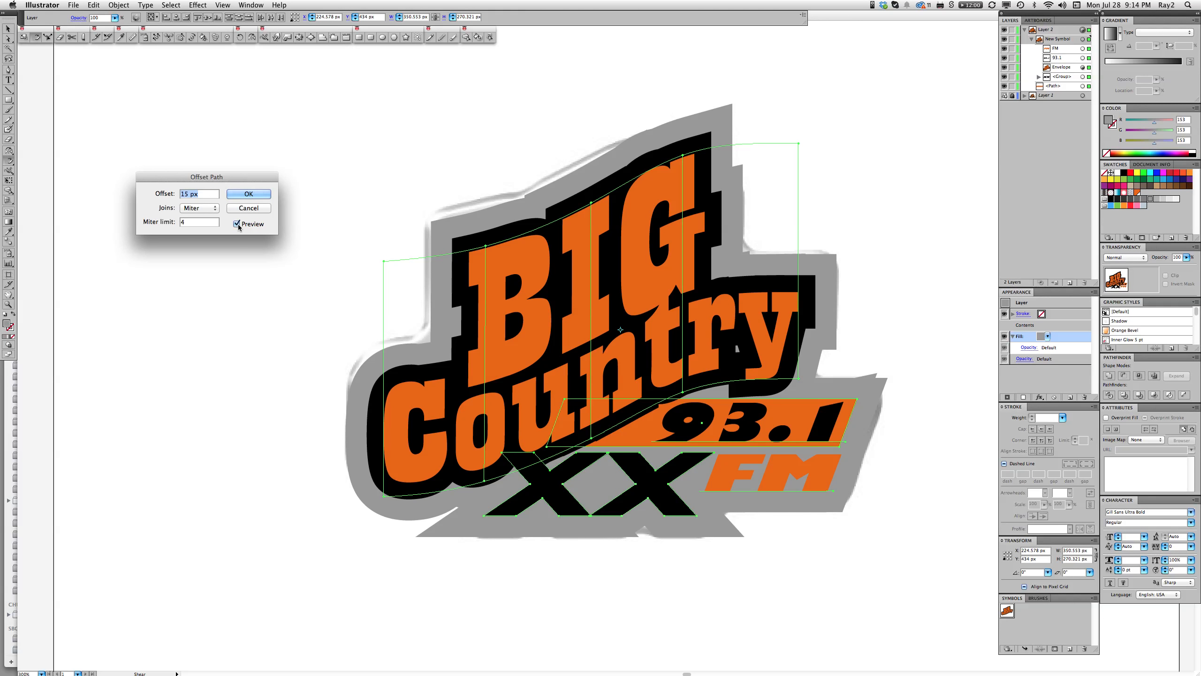
left_click(192, 208)
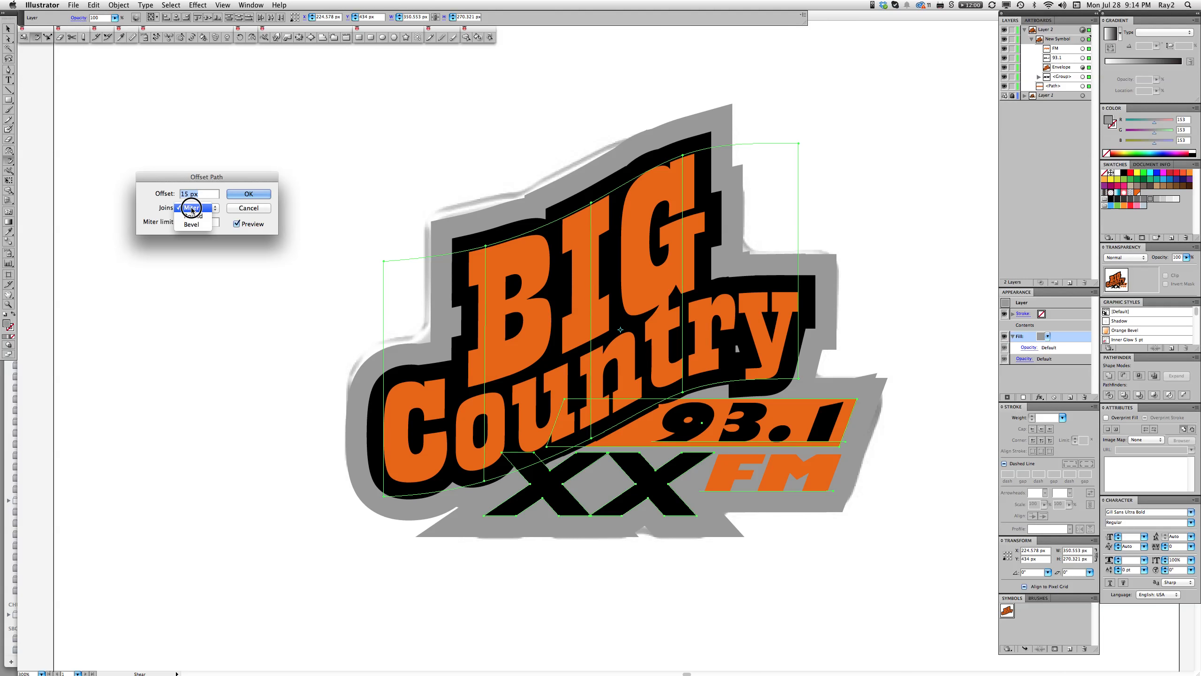
left_click(194, 217)
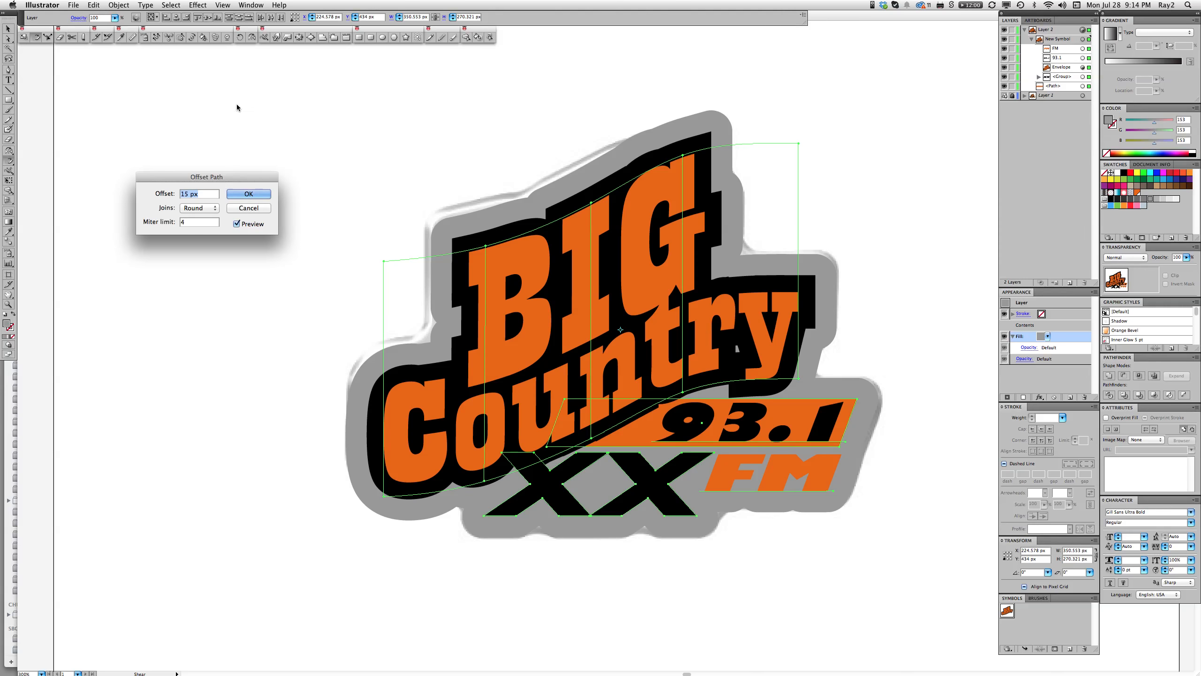
left_click(249, 193)
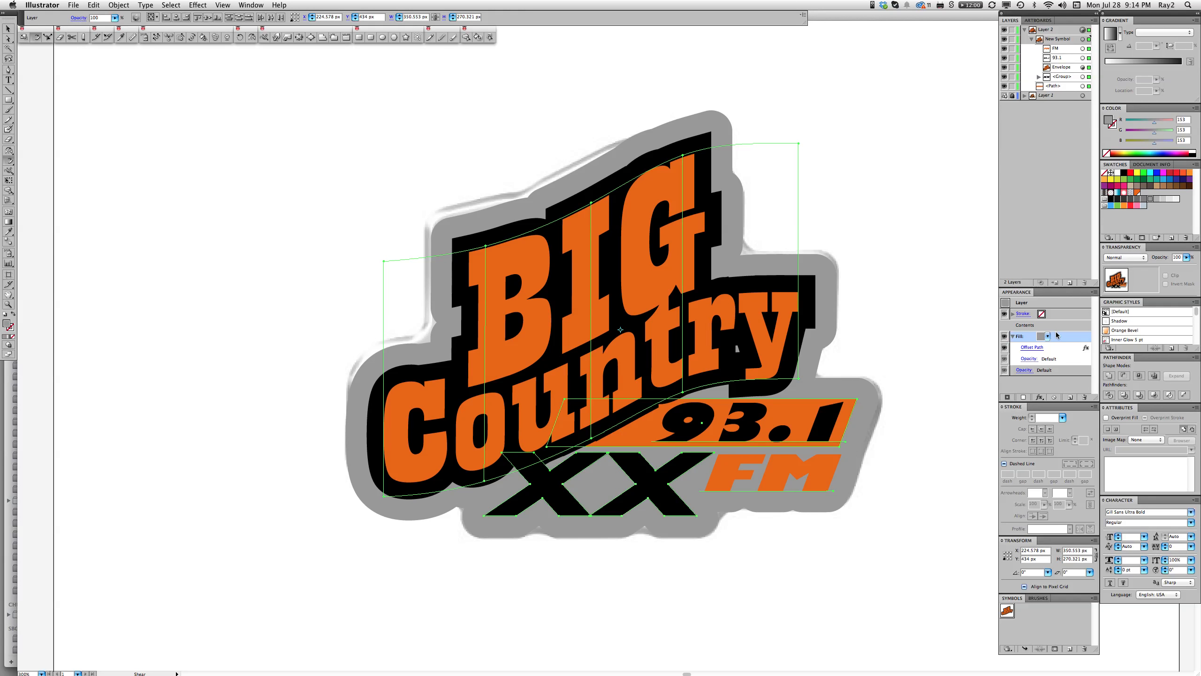
Duplicate the layer's grey fill and apply a linear white-to-black gradient to the upper copy
left_click_drag(1059, 336, 1063, 331)
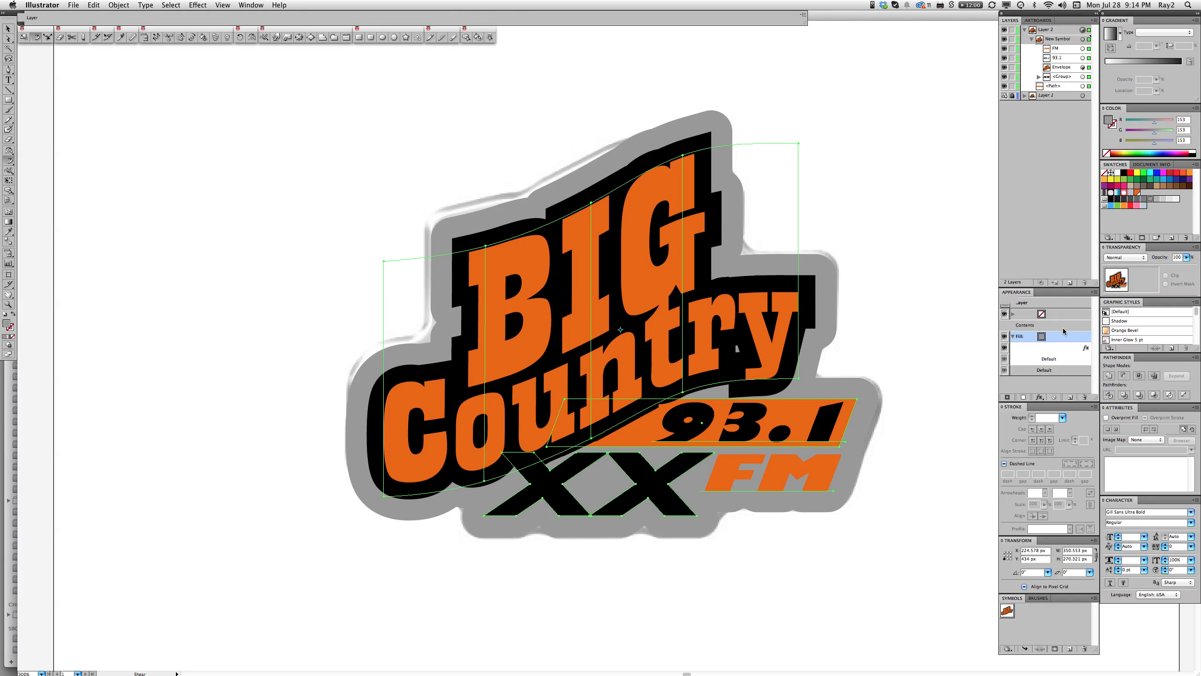
left_click(1040, 337)
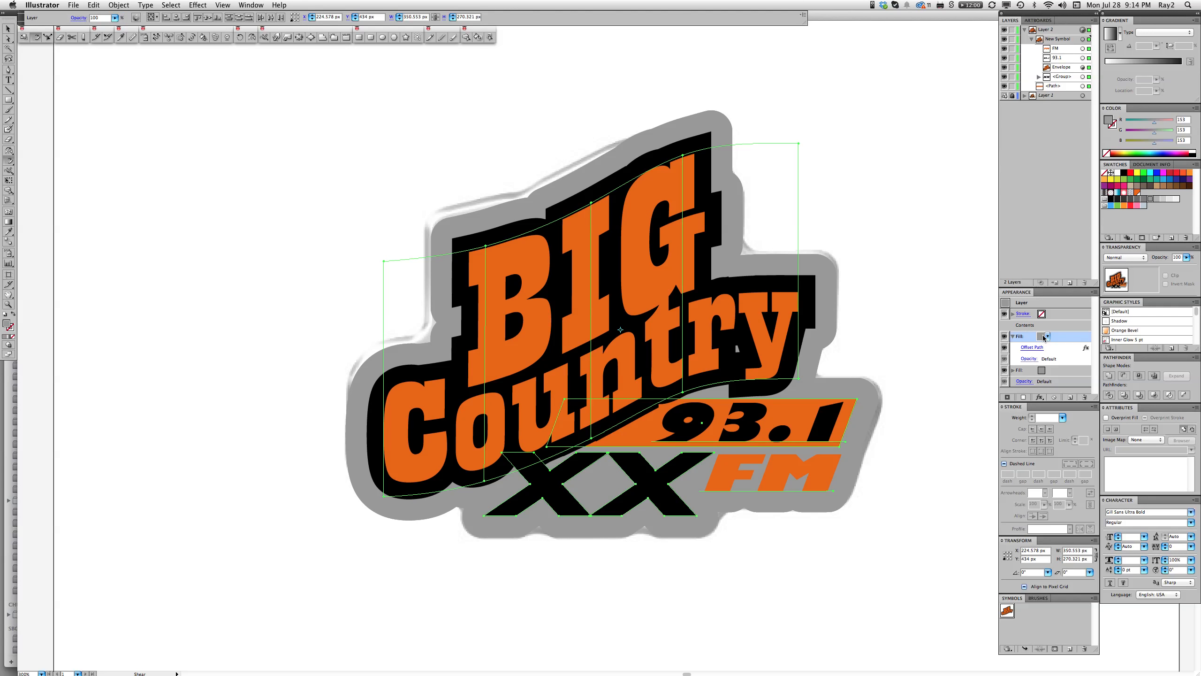
left_click(1041, 337)
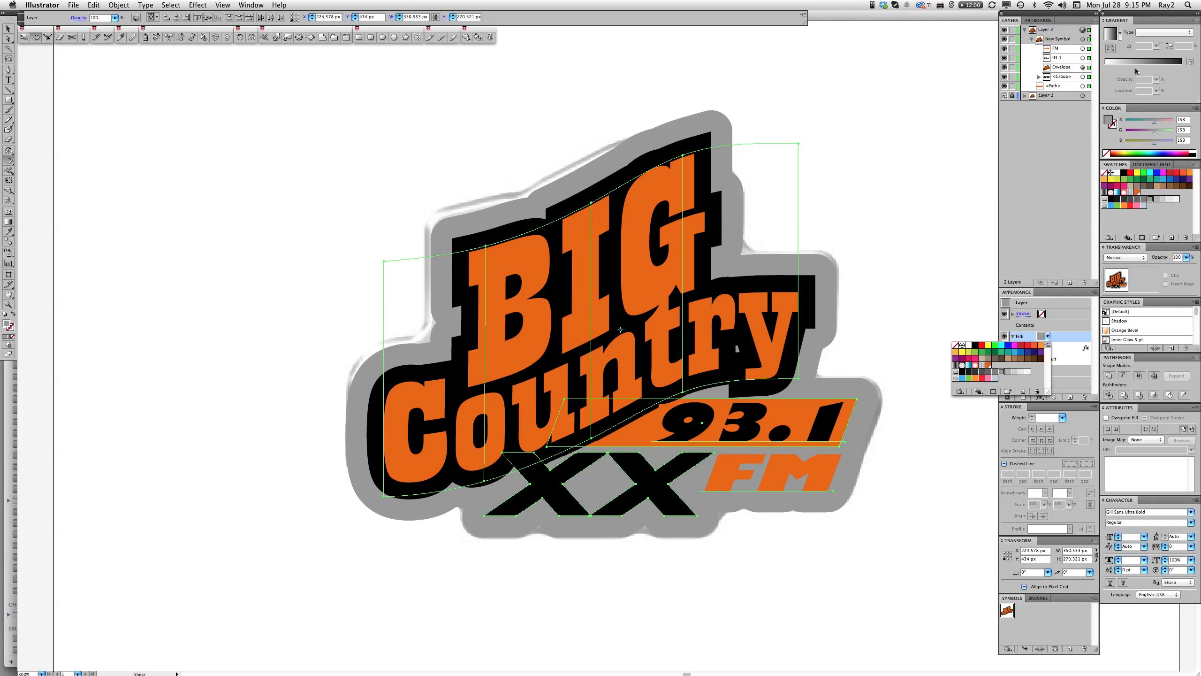
left_click(1115, 40)
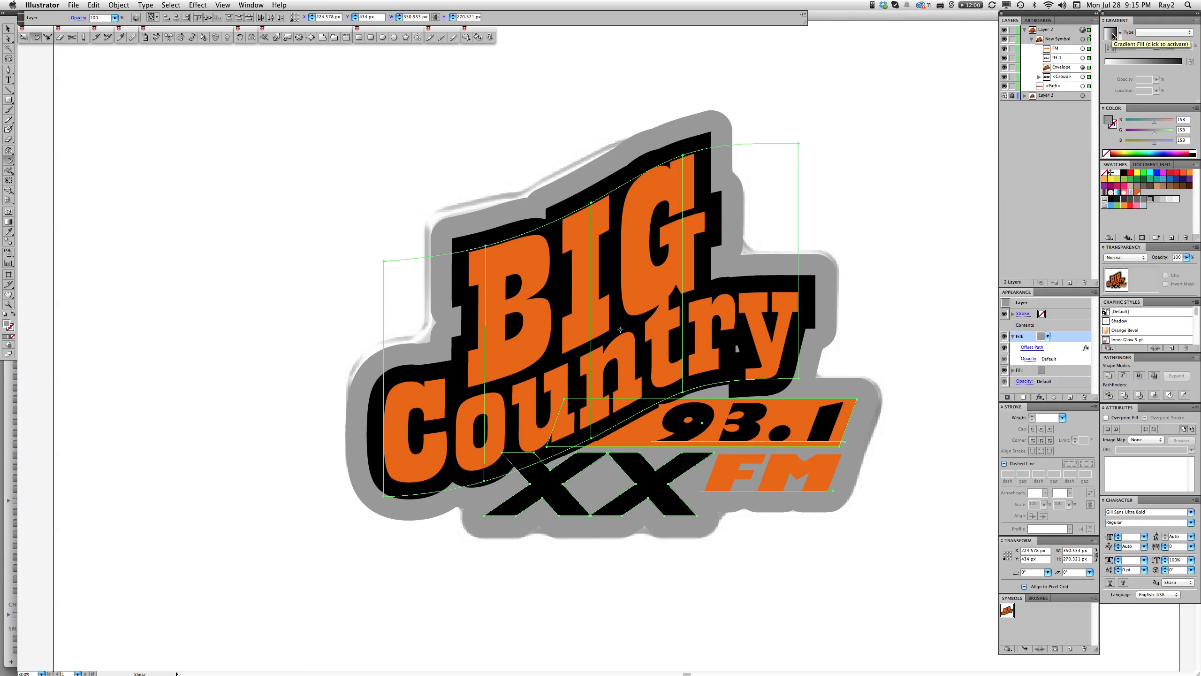
left_click(1112, 35)
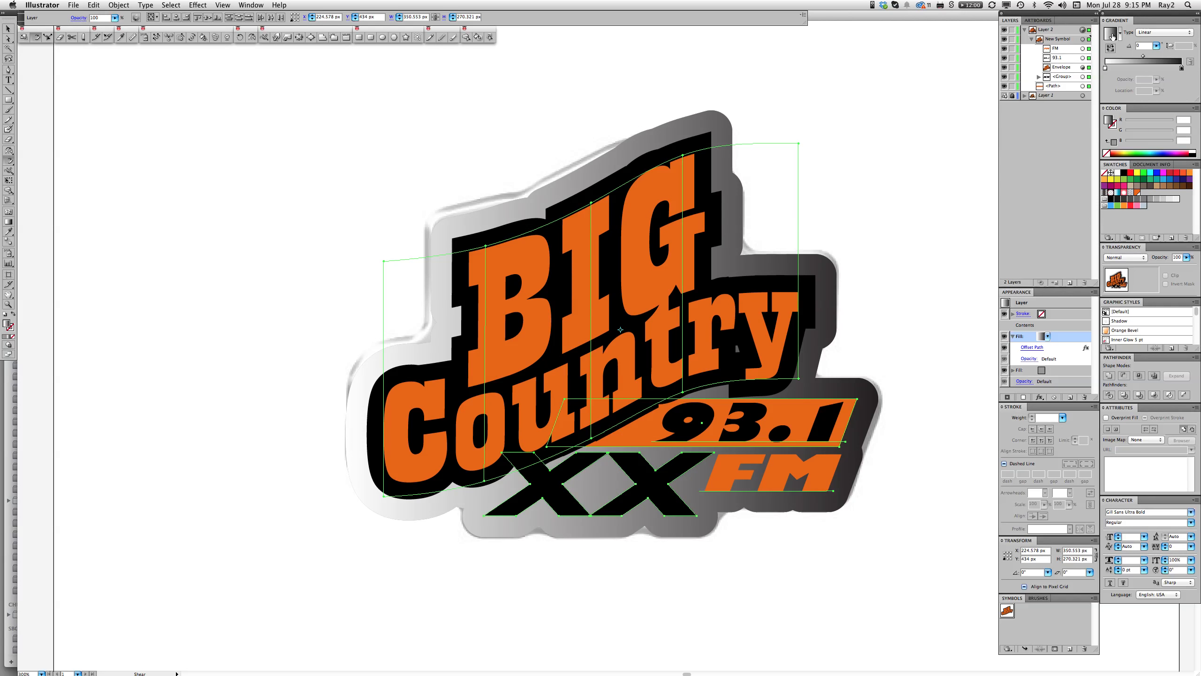
Reduce the gradient fill's Offset Path effect to 5 px, with the preview enabled
left_click(1034, 349)
left_click(1034, 349)
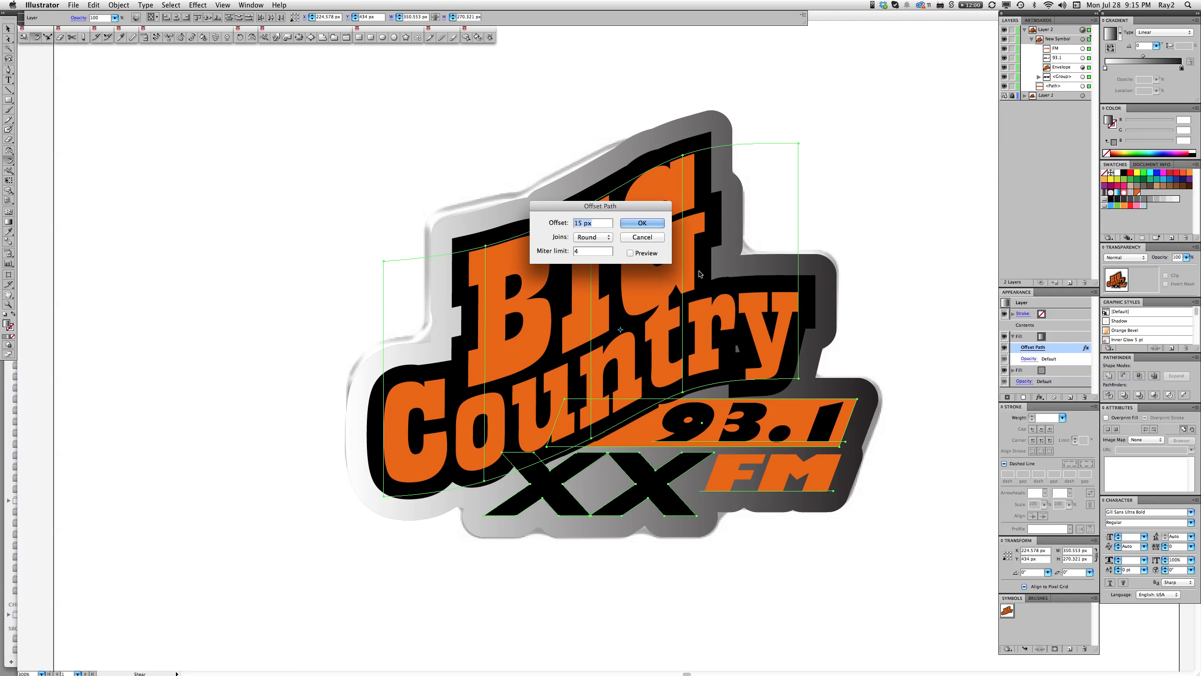
type("5px")
key("Tab")
left_click(631, 254)
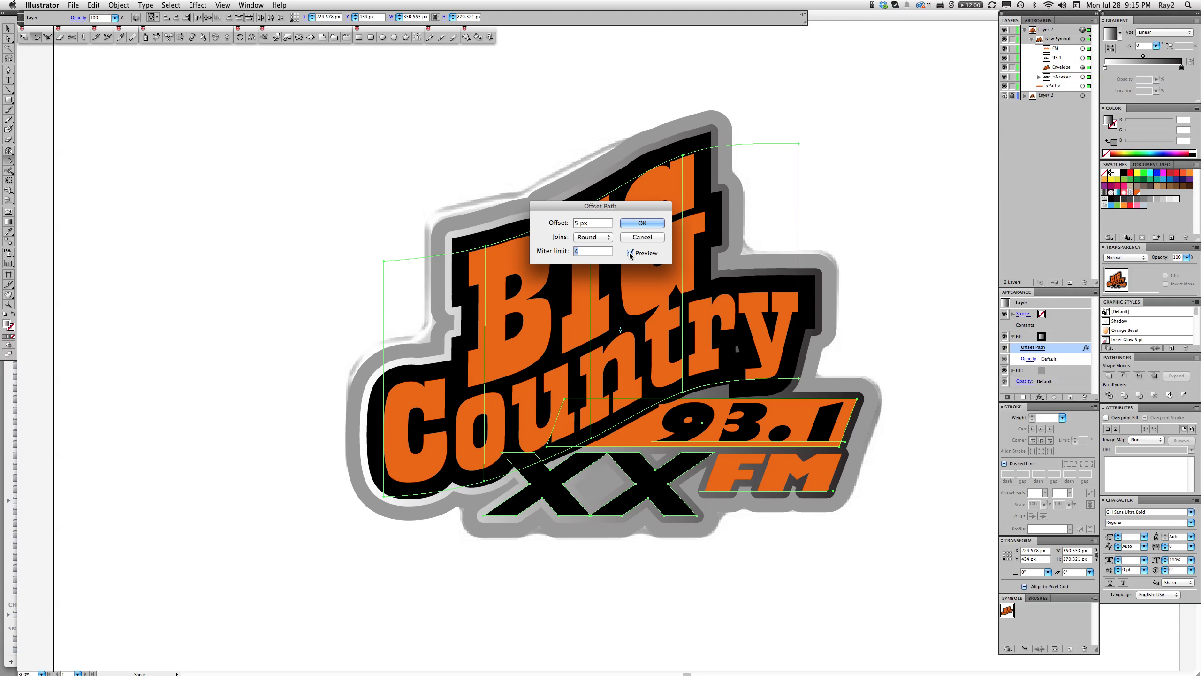
left_click(642, 225)
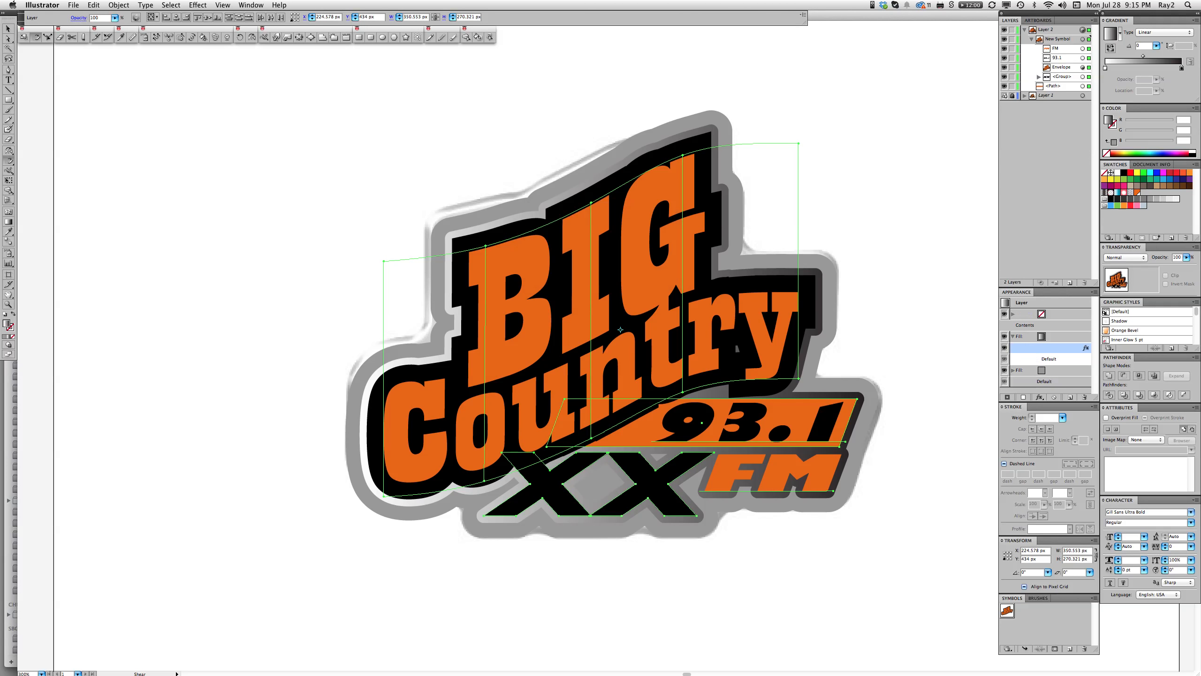
Redirect the layer's gradient fill diagonally across the logo, running from beside the FM text up to the area above BIG
left_click(1057, 337)
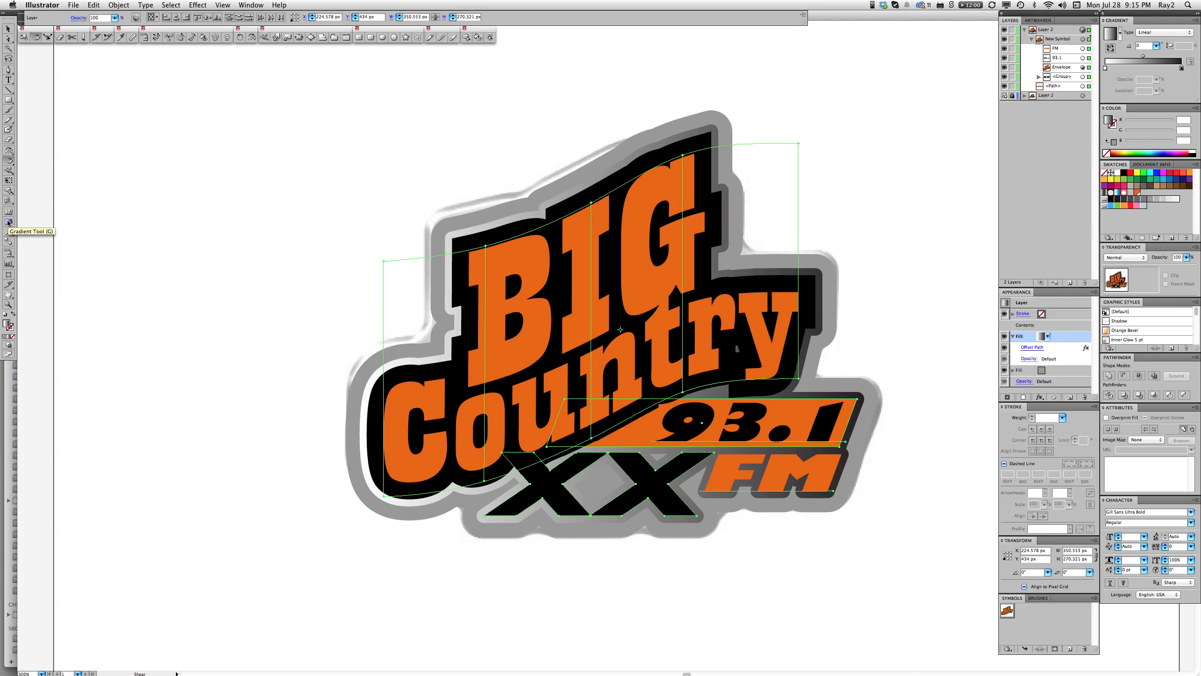
key("g")
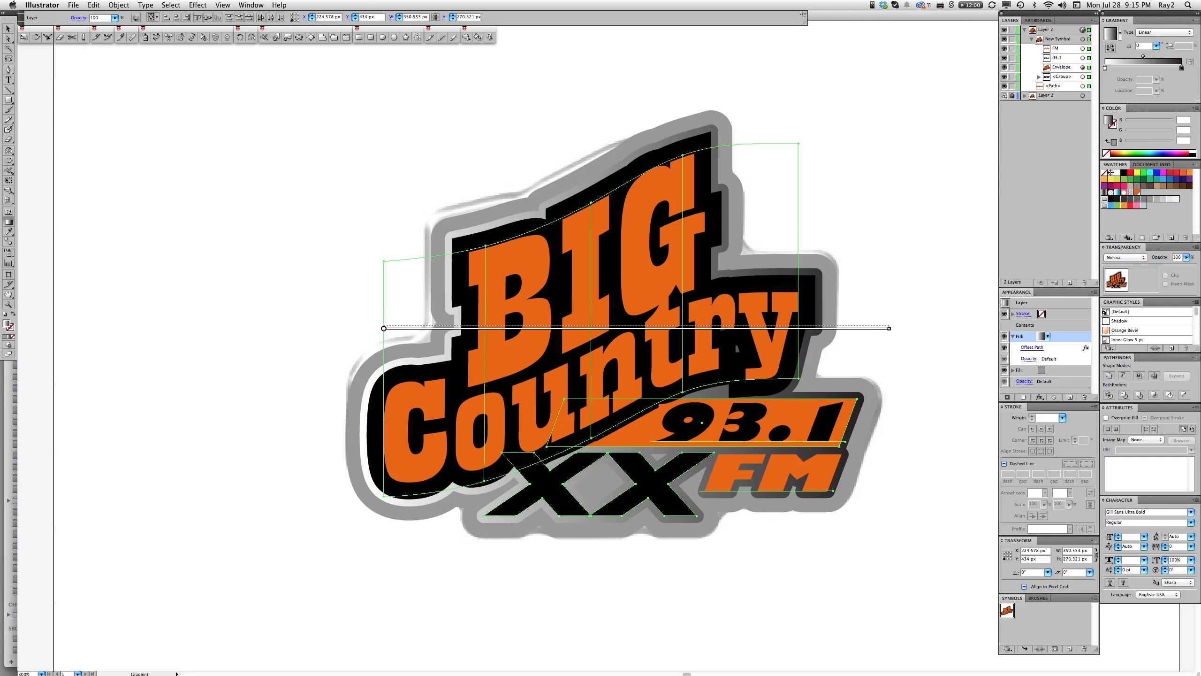
mouse_move(814, 510)
left_mouse_down()
mouse_move(681, 393)
mouse_move(473, 241)
mouse_move(424, 174)
left_mouse_up()
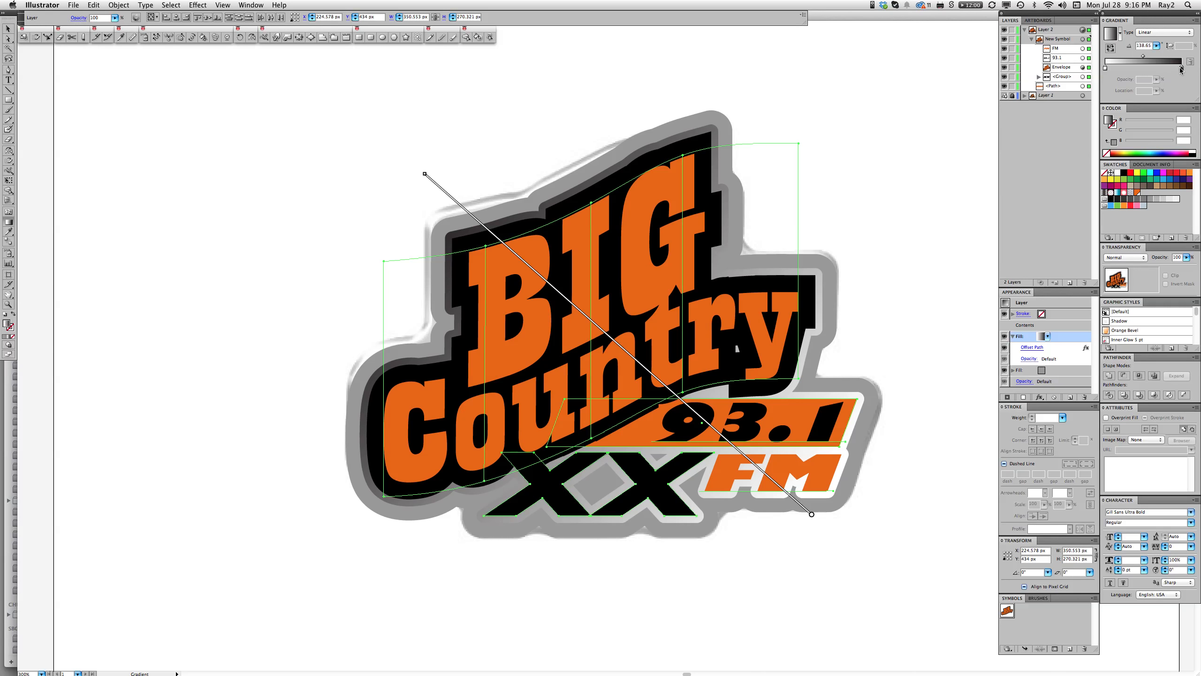
Add a grey gradient stop at 55.83% and a copy of the black stop at 75.46%
left_click(1149, 68)
left_click_drag(1148, 68, 1148, 67)
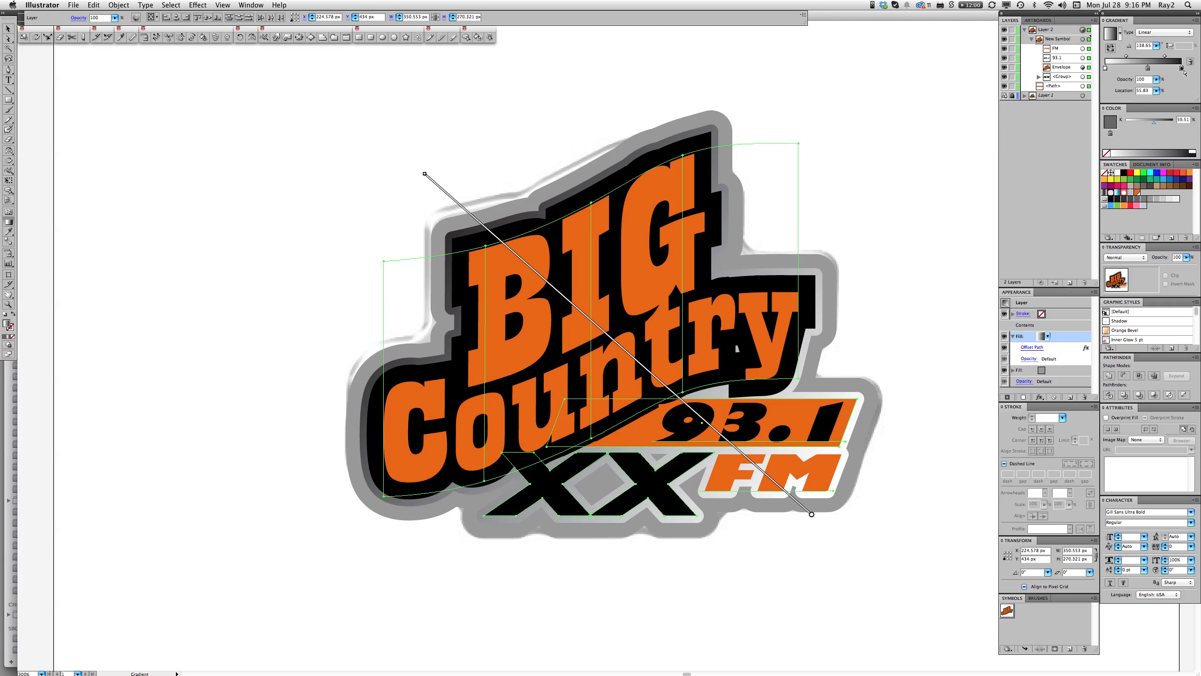
left_click_drag(1182, 69, 1184, 78)
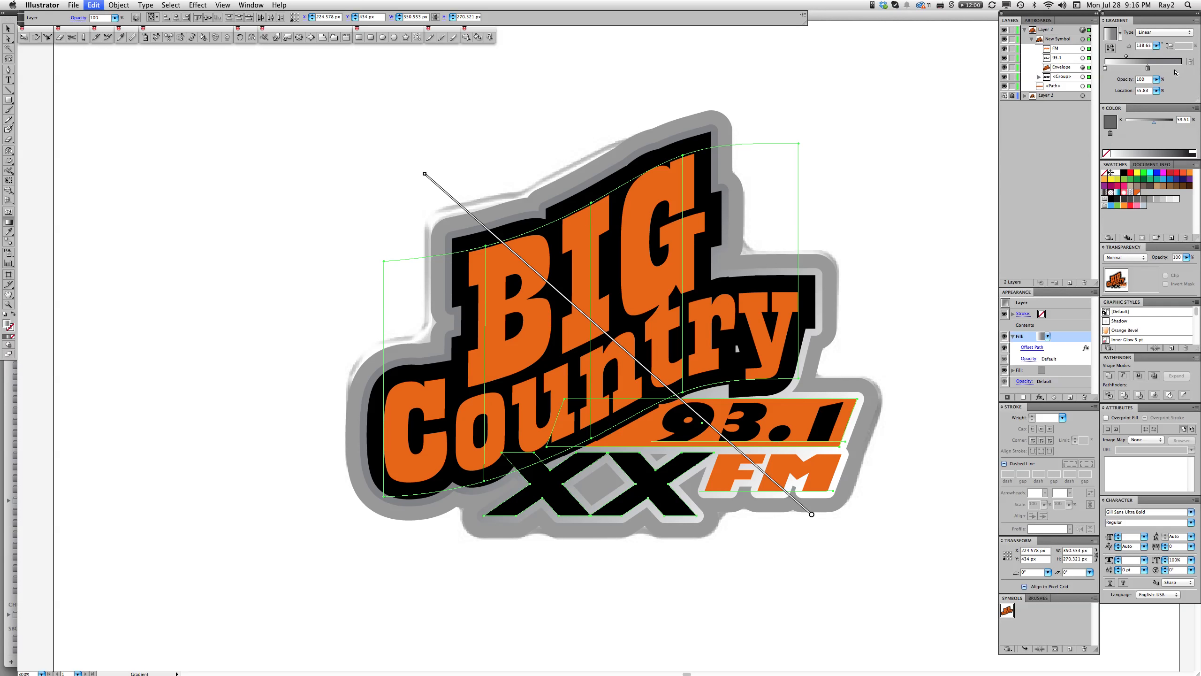
left_click(1179, 68)
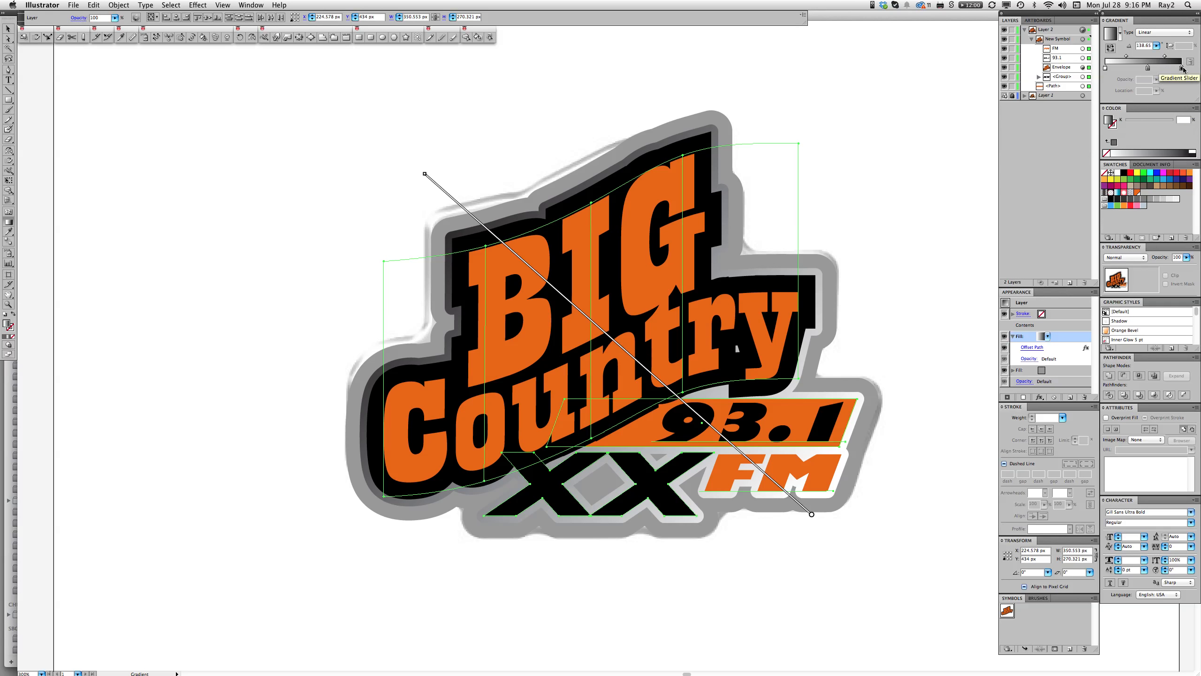
left_click_drag(1182, 68, 1168, 70)
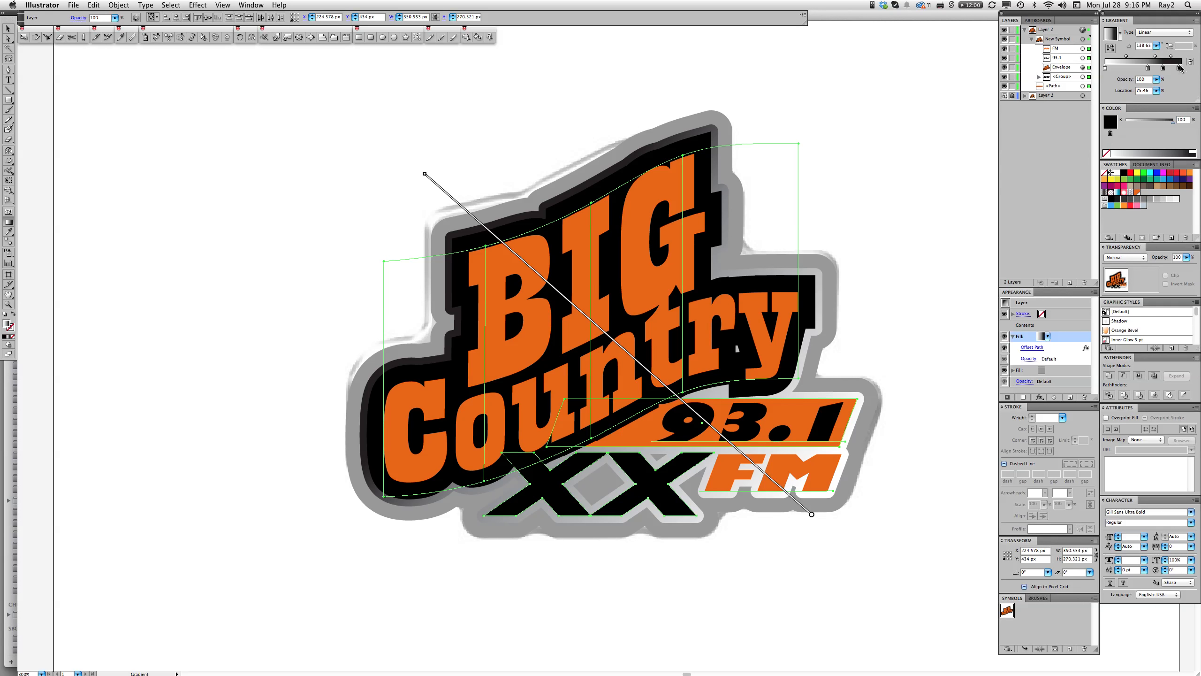
Rearrange the gradient stops with grey at 35.58% and at the end, a white copy at 51.53%, and black at 75.46%
left_click_drag(1179, 68, 1135, 70)
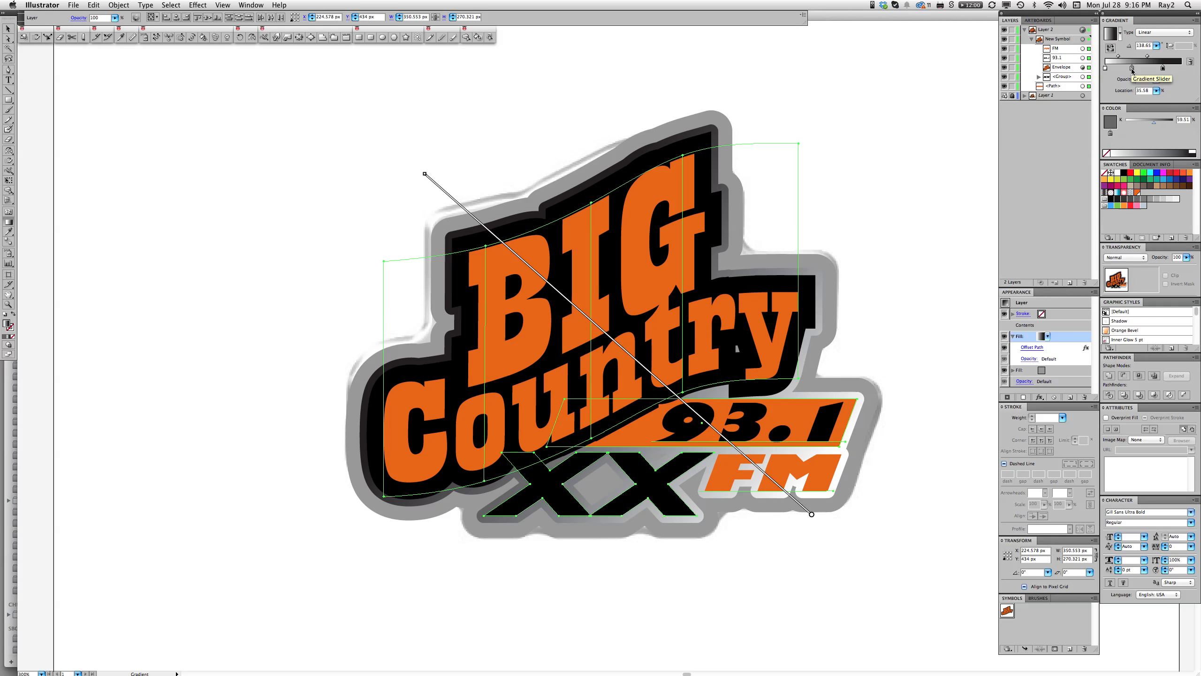
left_click_drag(1132, 68, 1156, 69)
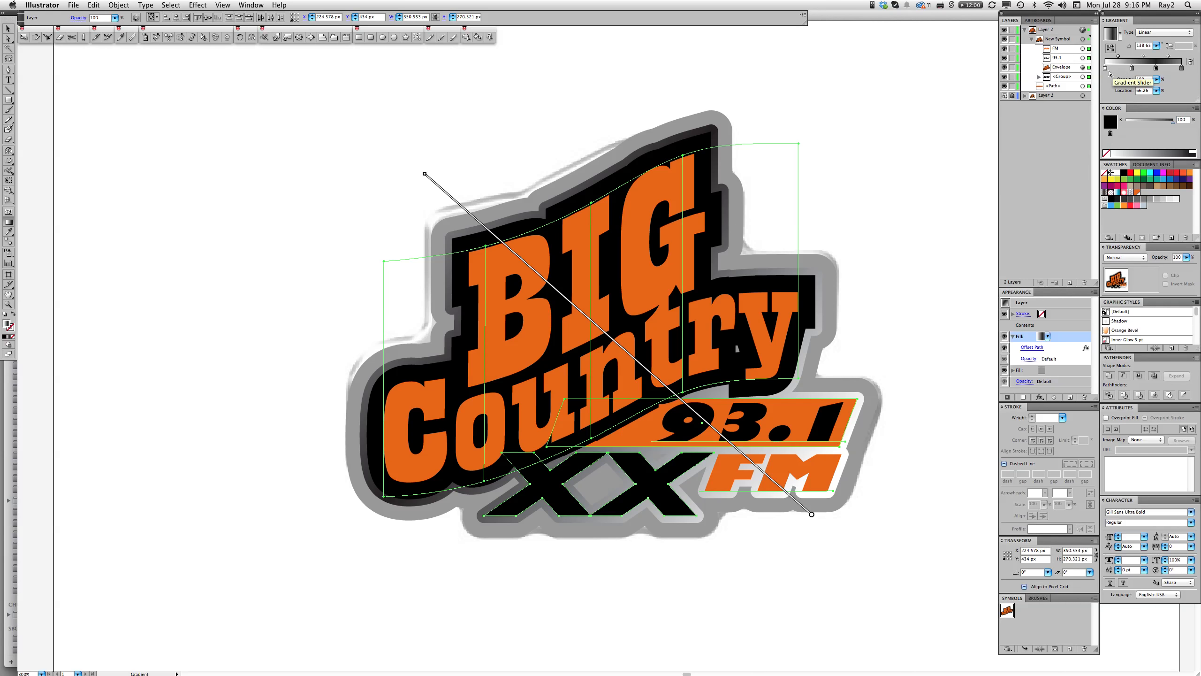
left_click_drag(1106, 69, 1145, 70)
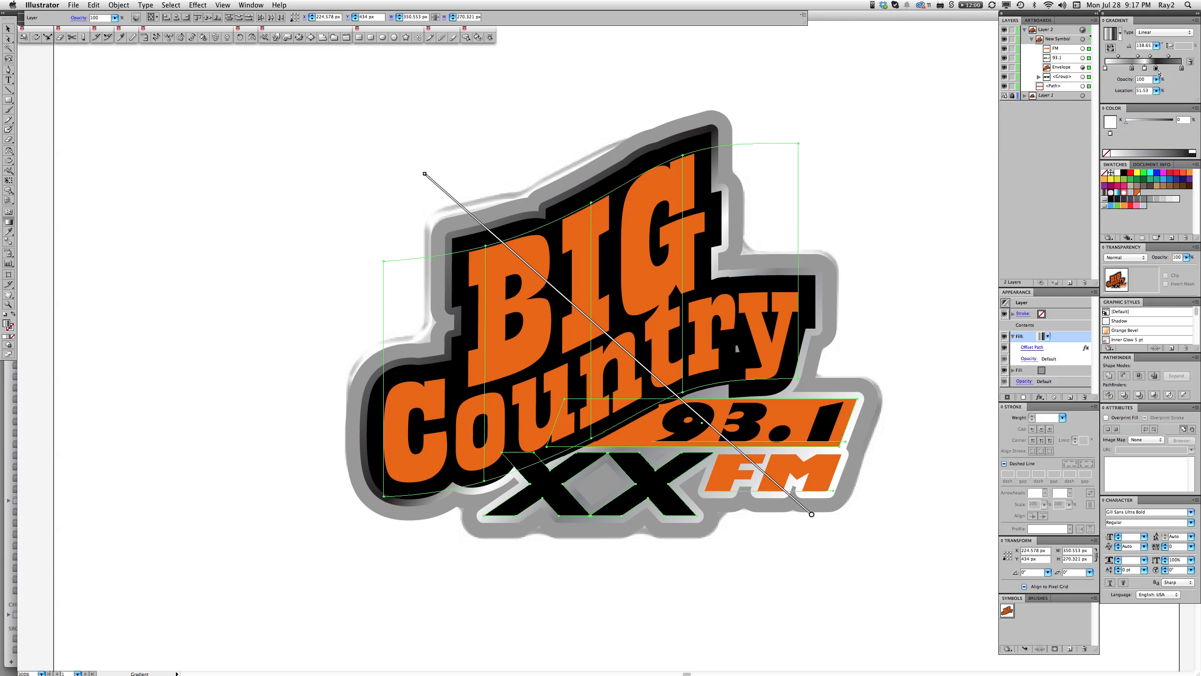
left_click_drag(1157, 72, 1164, 71)
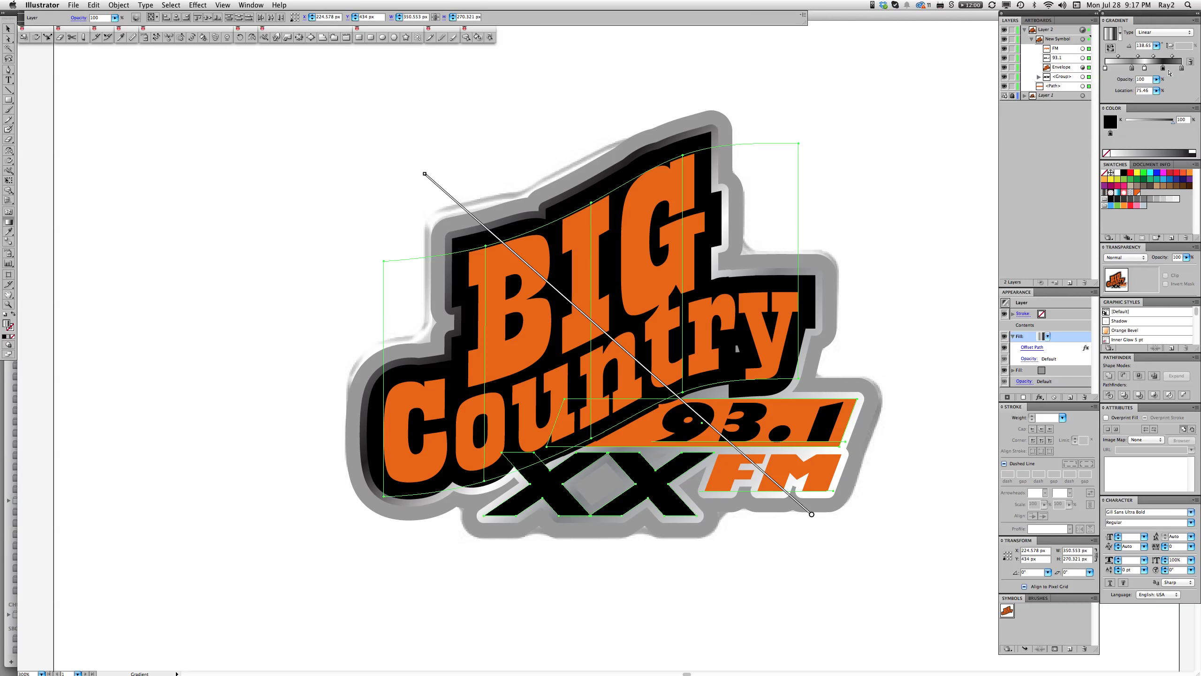
Lighten the black gradient stop to 84% black and shift it to 85.28%
left_click_drag(1173, 122, 1166, 124)
left_click(1166, 124)
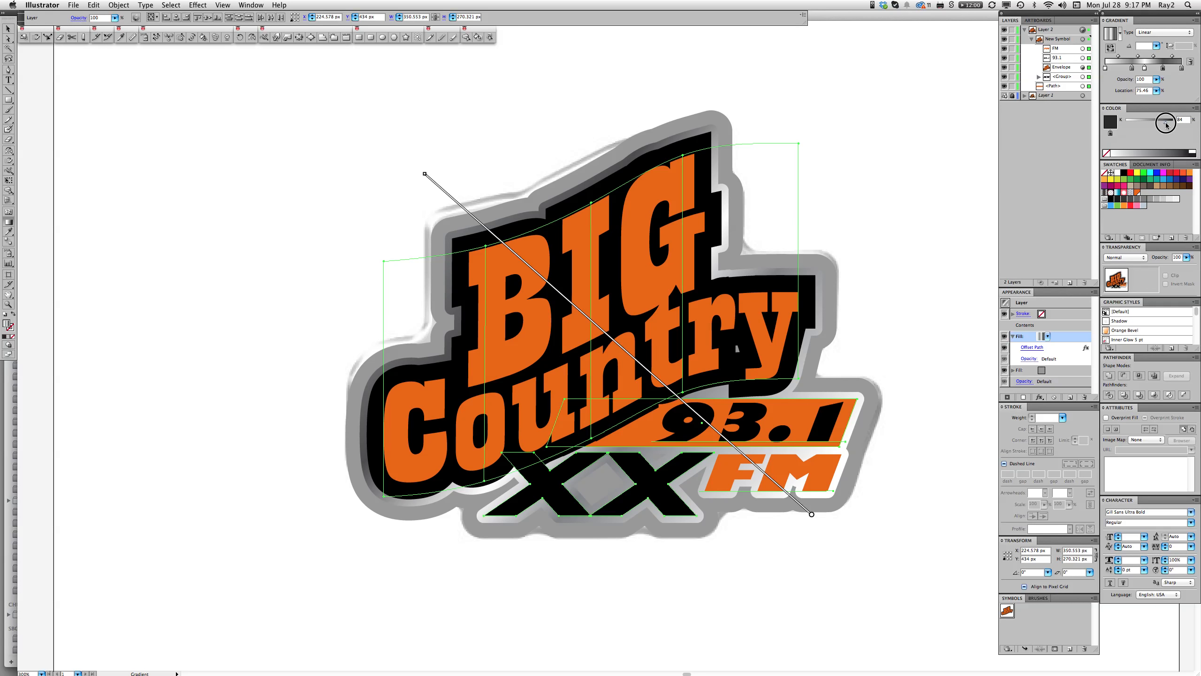
left_click_drag(1162, 67, 1168, 67)
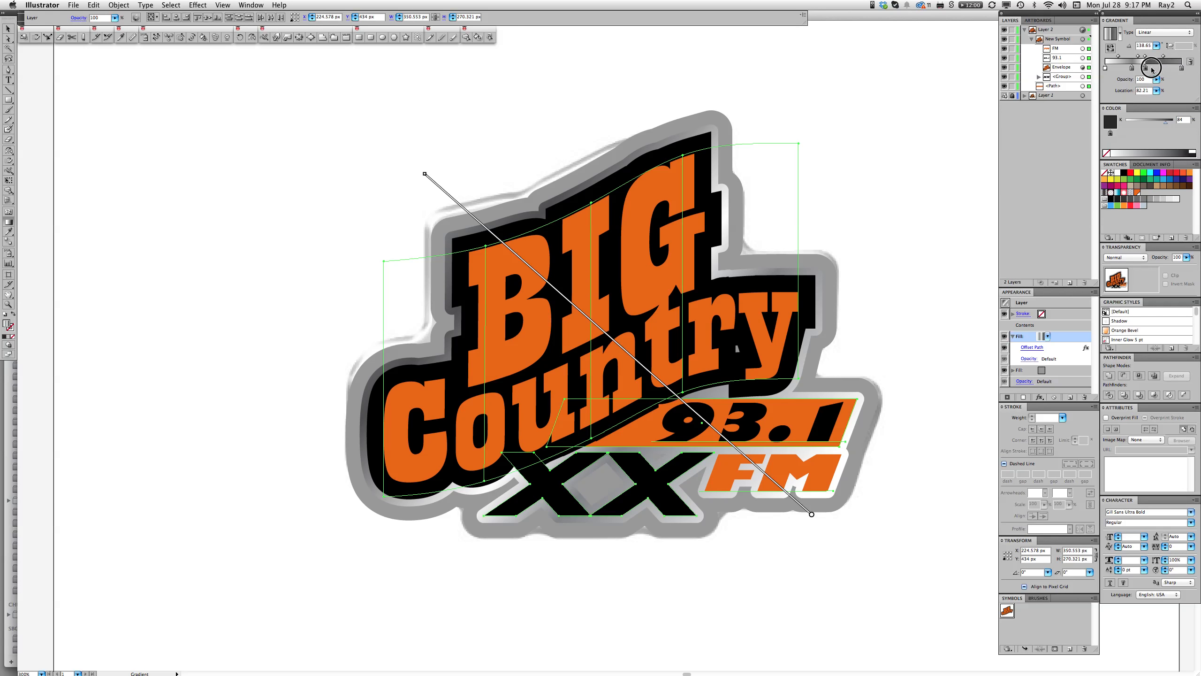
left_click(1169, 68)
left_click_drag(1170, 68, 1170, 69)
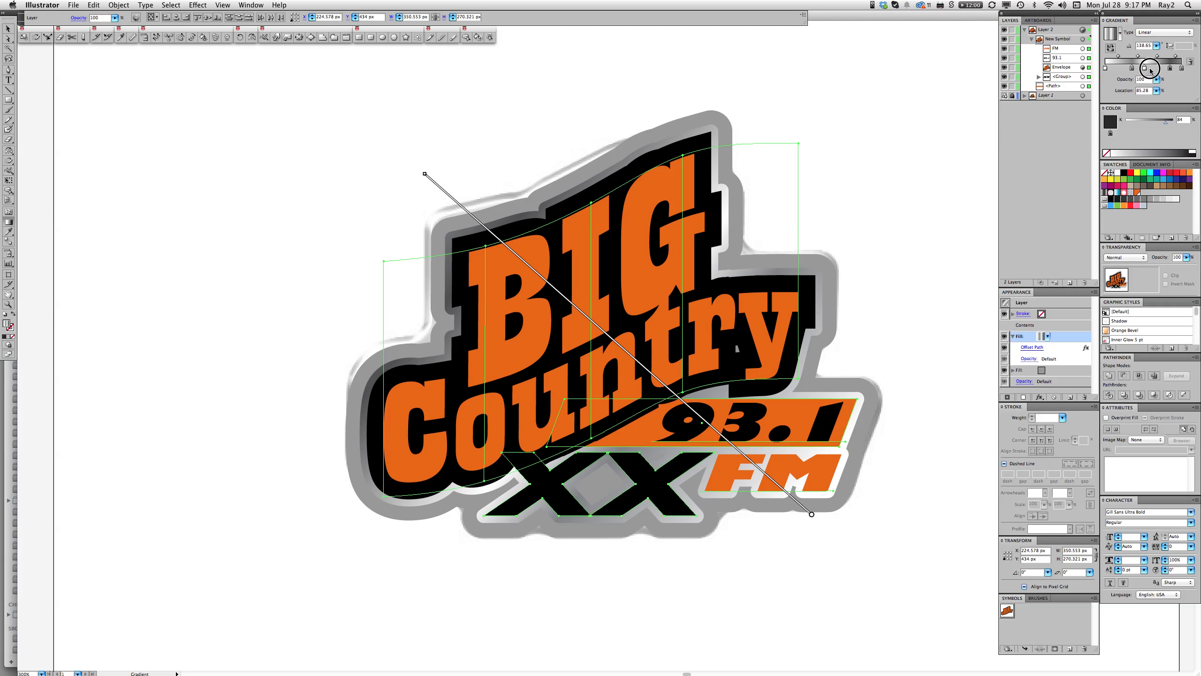
left_click(1170, 69)
left_click_drag(1169, 70, 1170, 70)
Float and widen the gradient settings, and shift the middle white stop slightly closer to the dark stop
left_click_drag(825, 2, 546, 31)
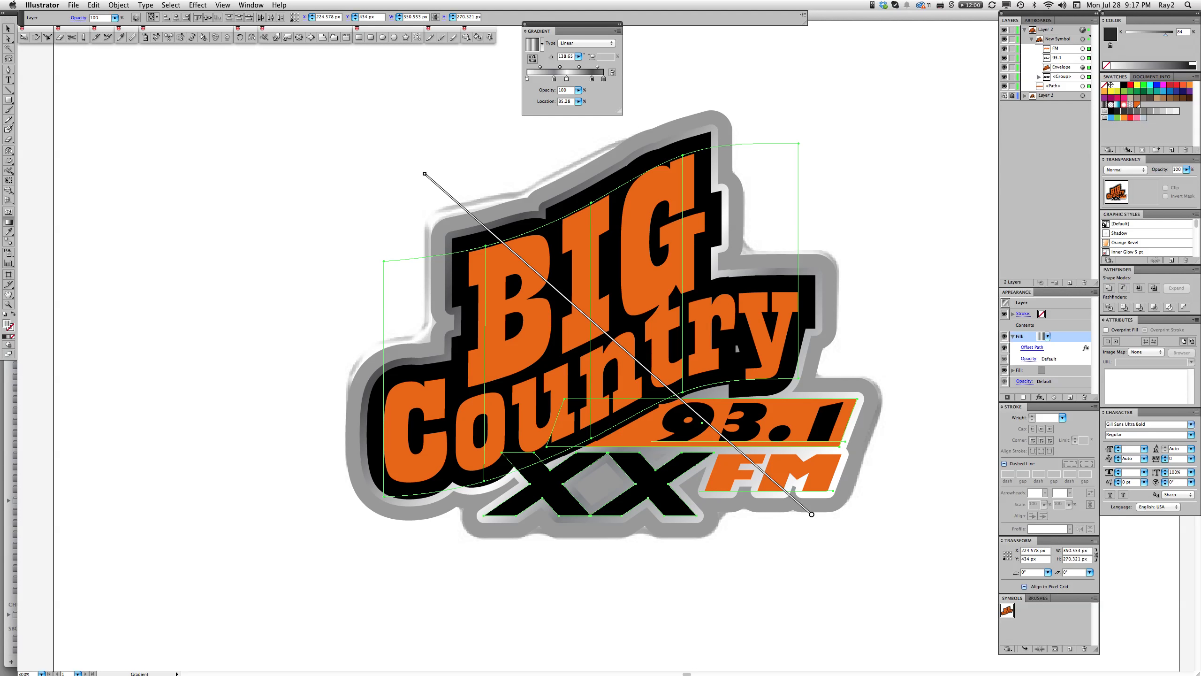
left_click_drag(619, 111, 939, 111)
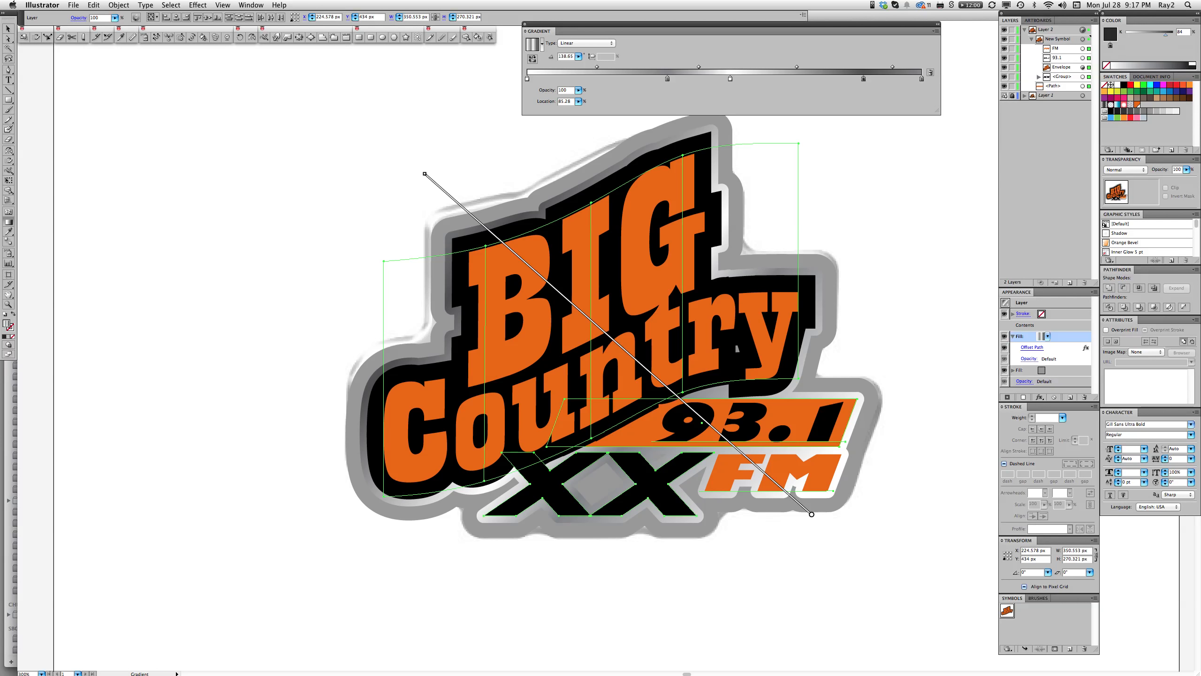
mouse_move(670, 396)
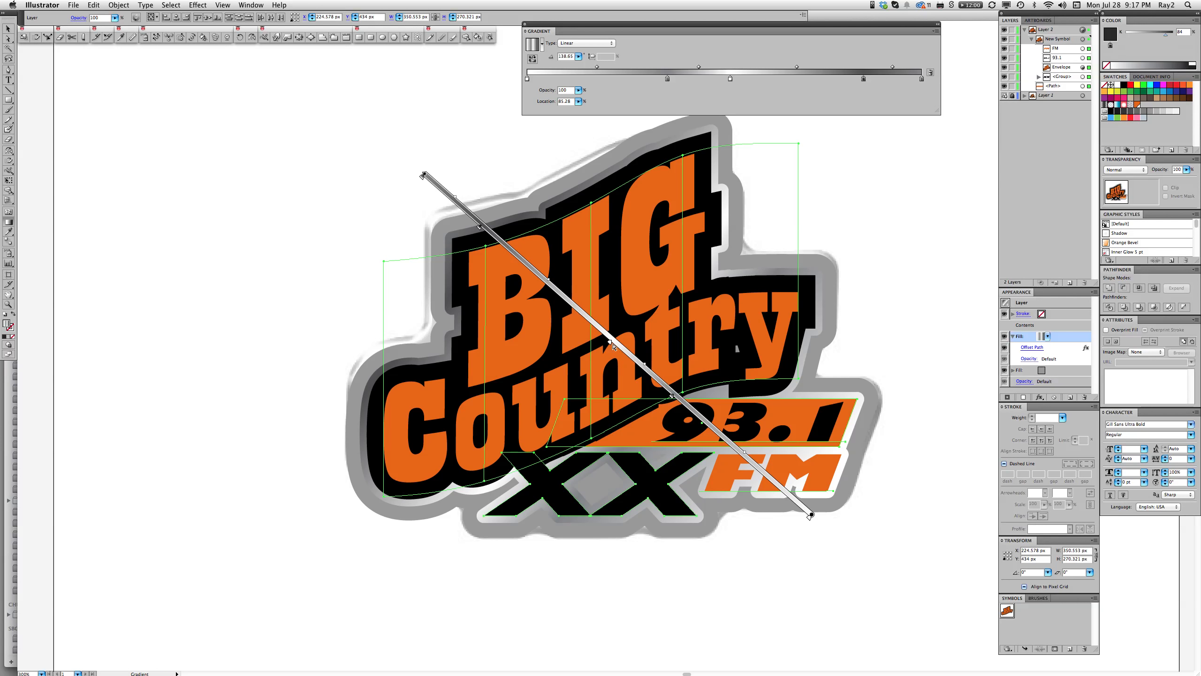
left_click_drag(610, 343, 593, 324)
left_click_drag(481, 227, 480, 228)
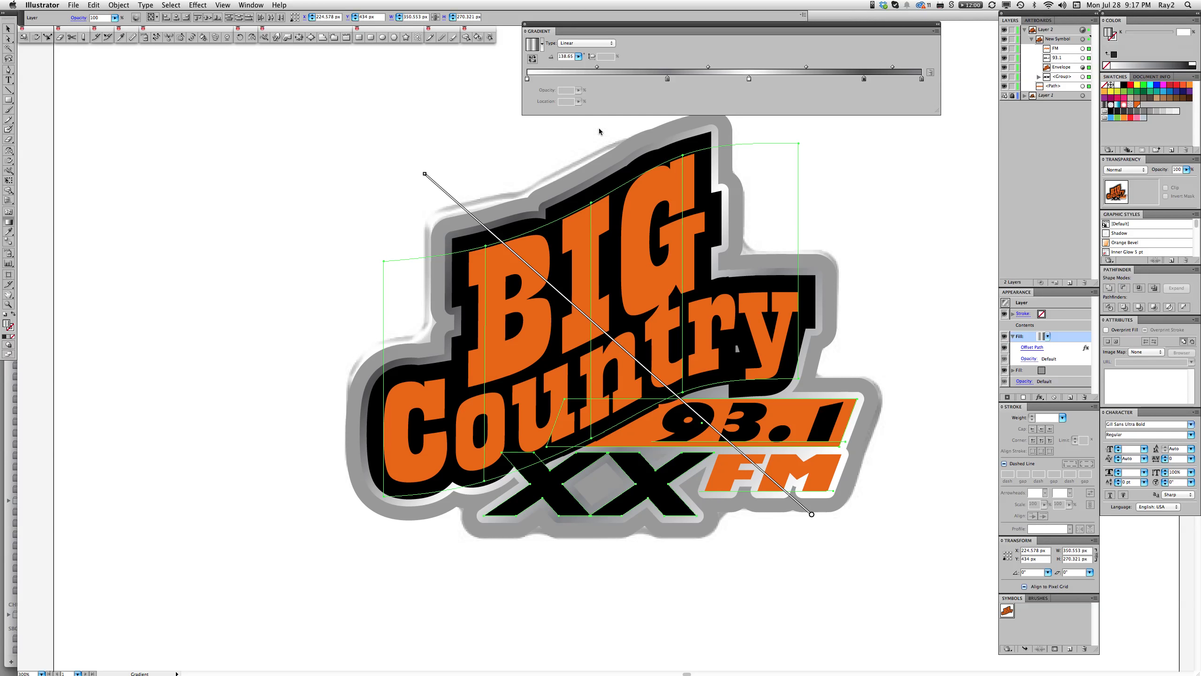
mouse_move(480, 228)
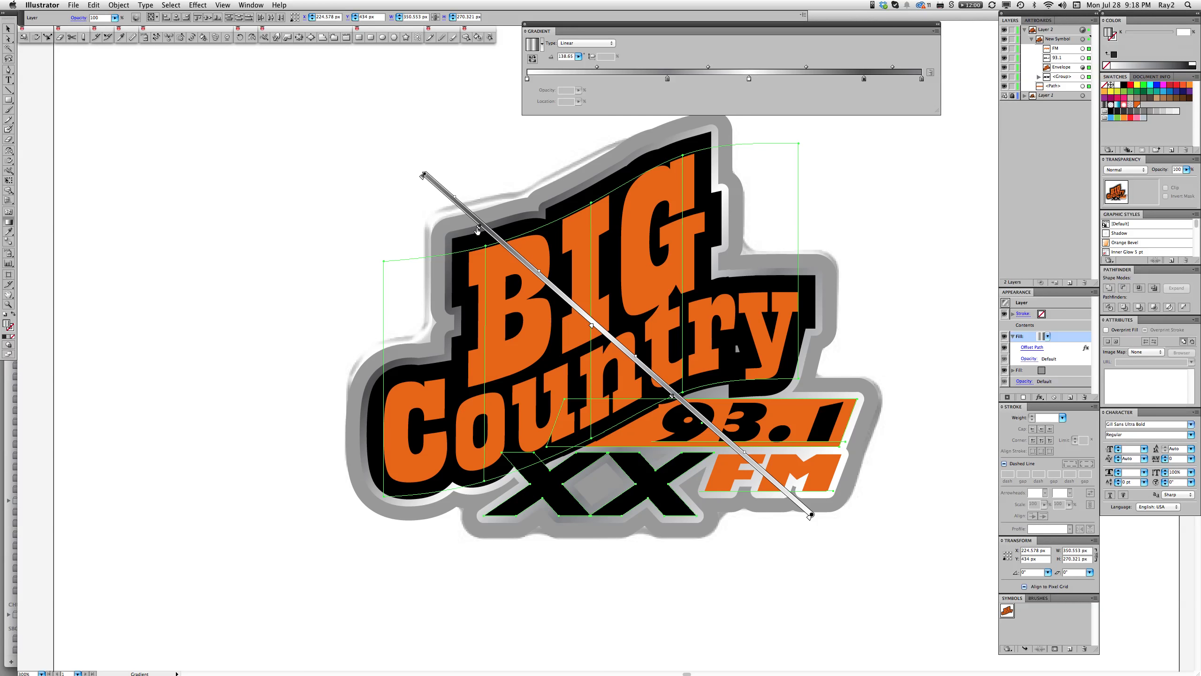
double_click(480, 228)
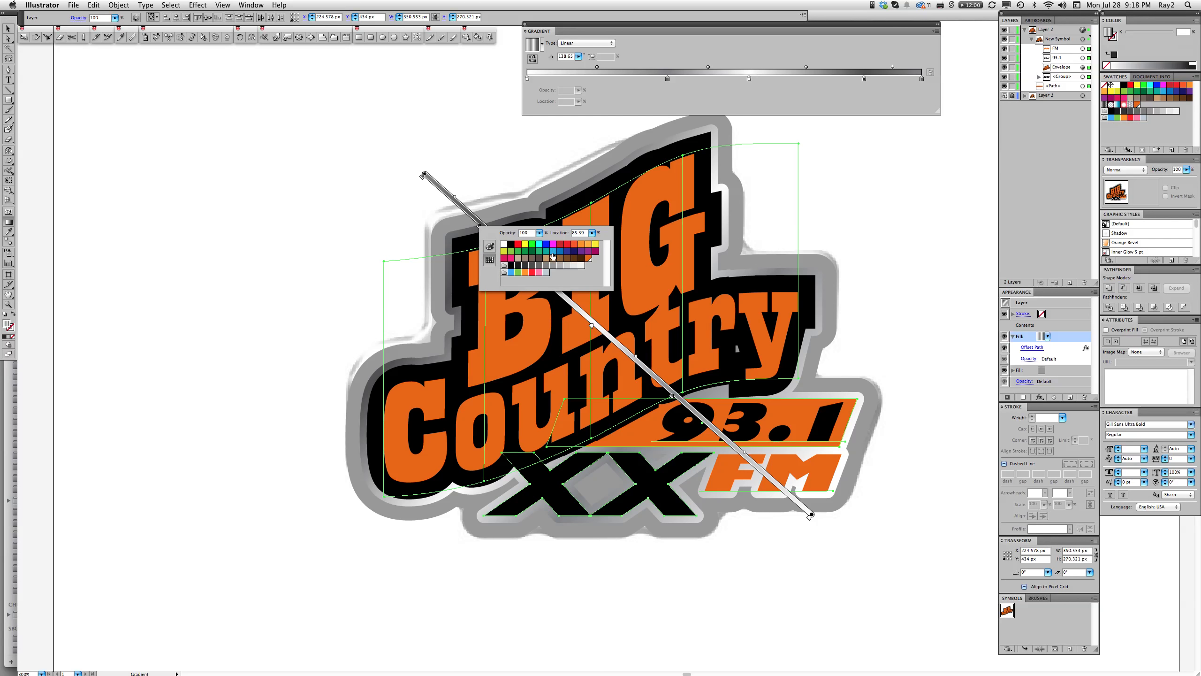
left_click(459, 212)
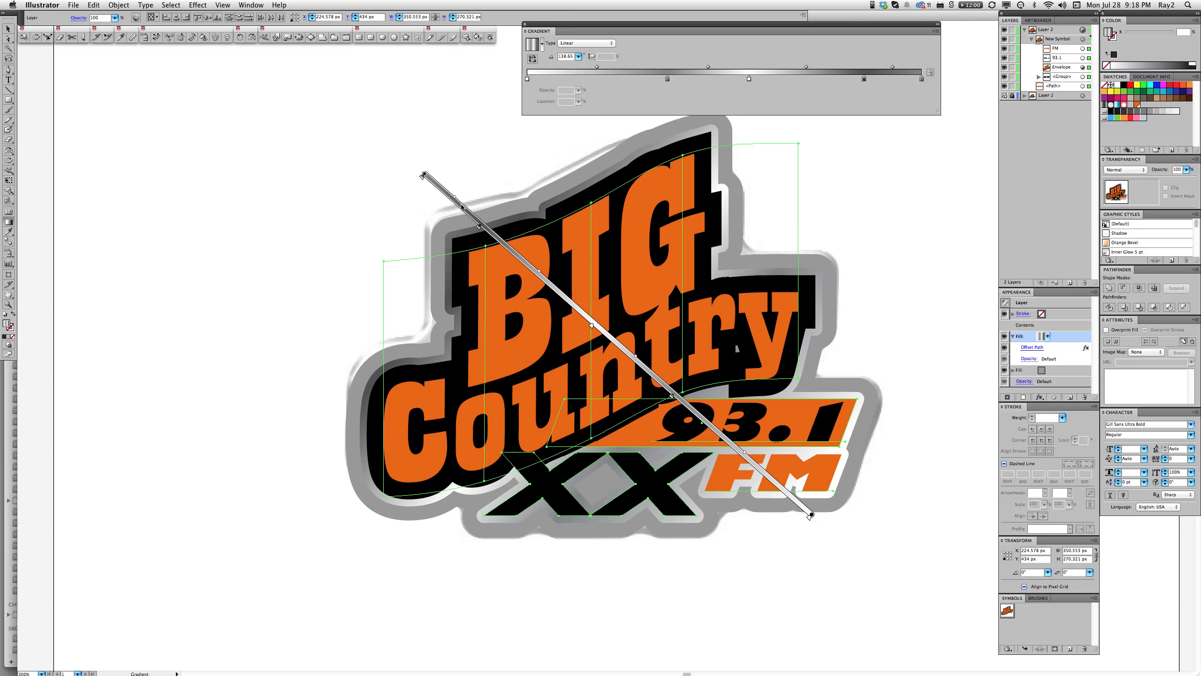
double_click(478, 228)
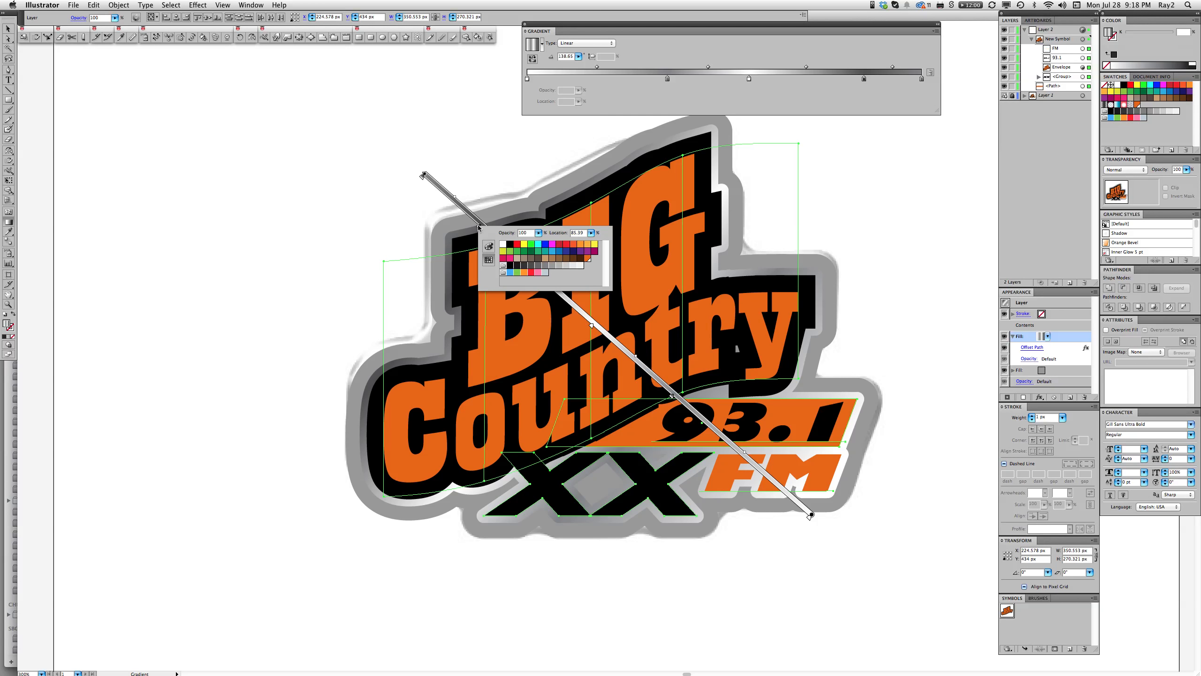
left_click(479, 227)
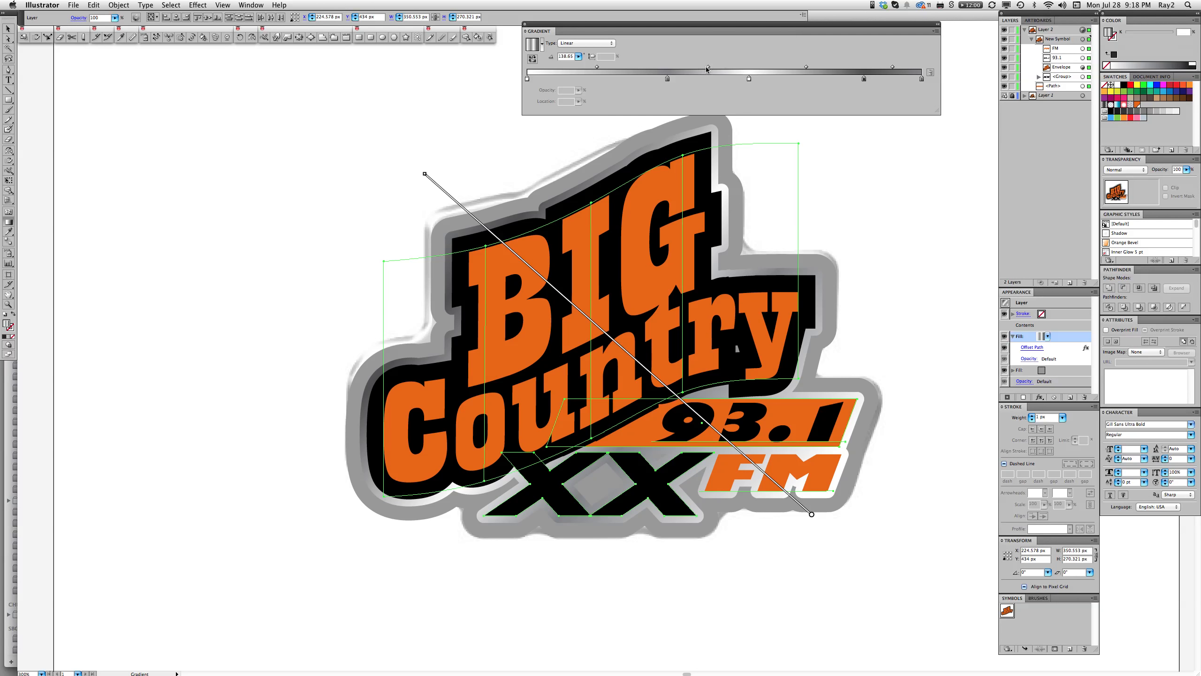
Darken the dark gradient stop to 92% black and deselect the artwork
left_click(864, 79)
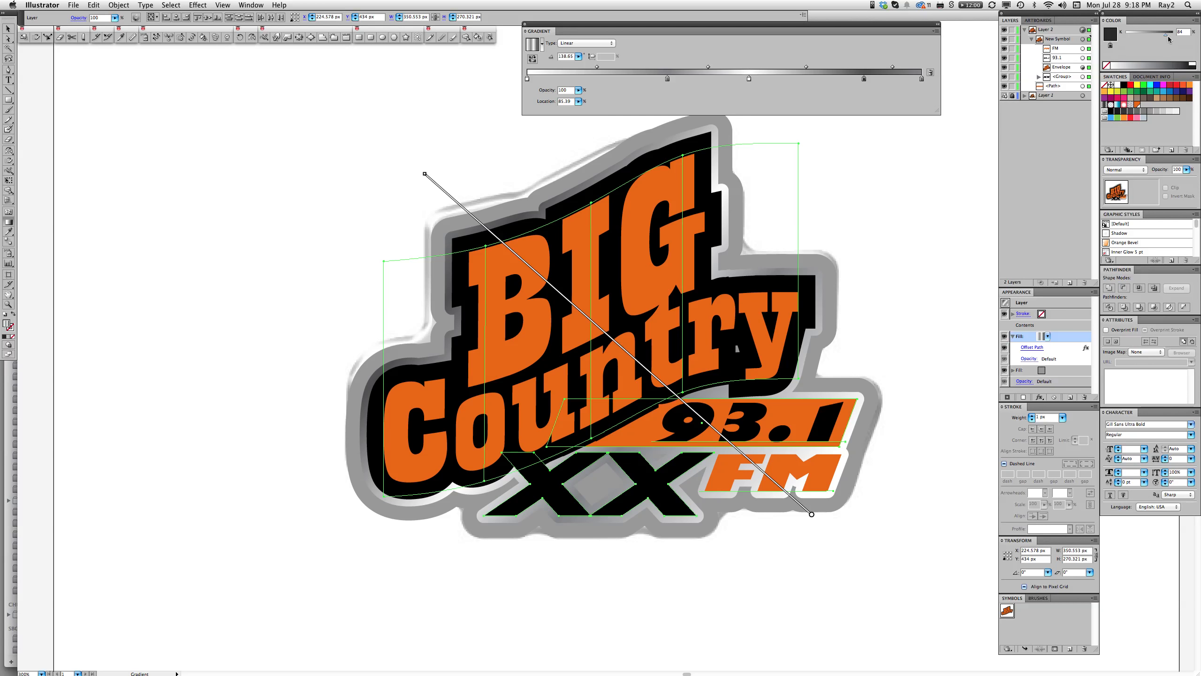
left_click_drag(1166, 34, 1170, 36)
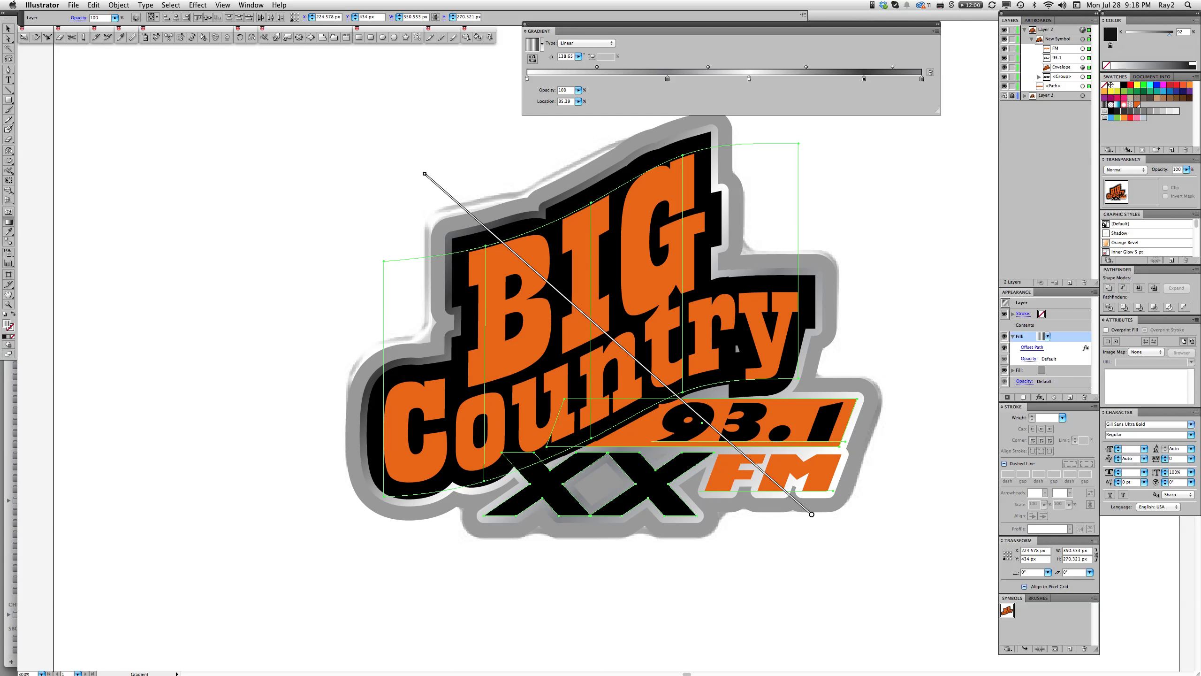
key("a")
left_click(871, 299)
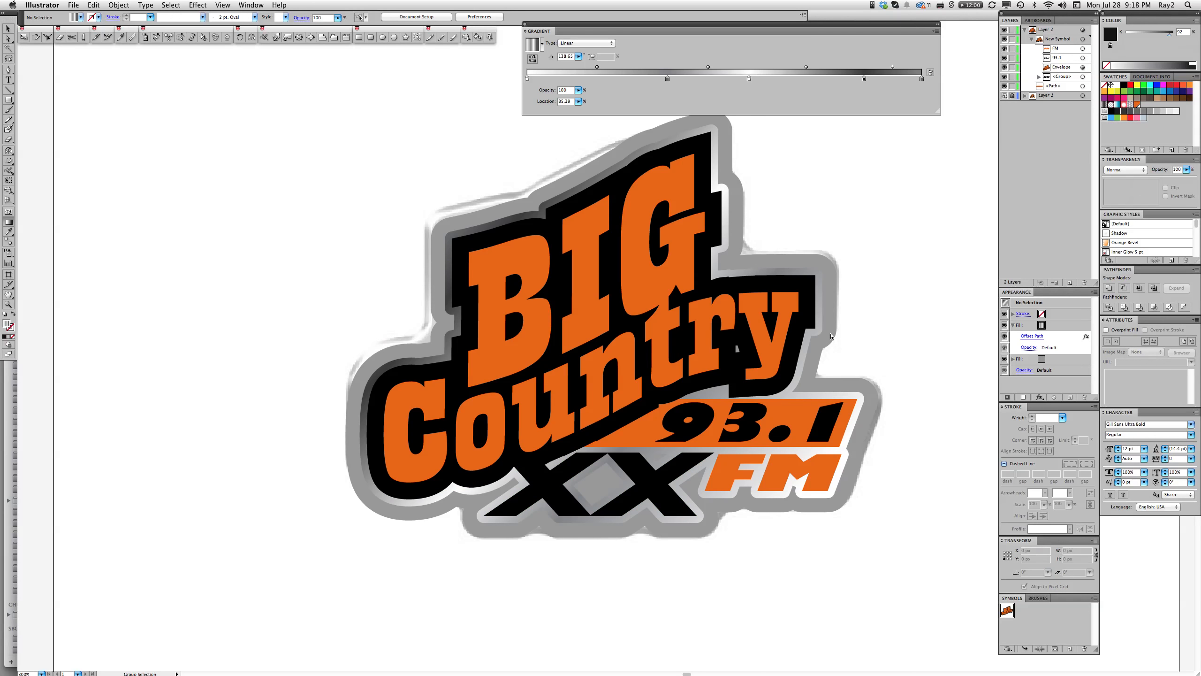
Select all the artwork, then shrink the floating gradient settings and dock them beside the colour settings
key("g")
key("super+a")
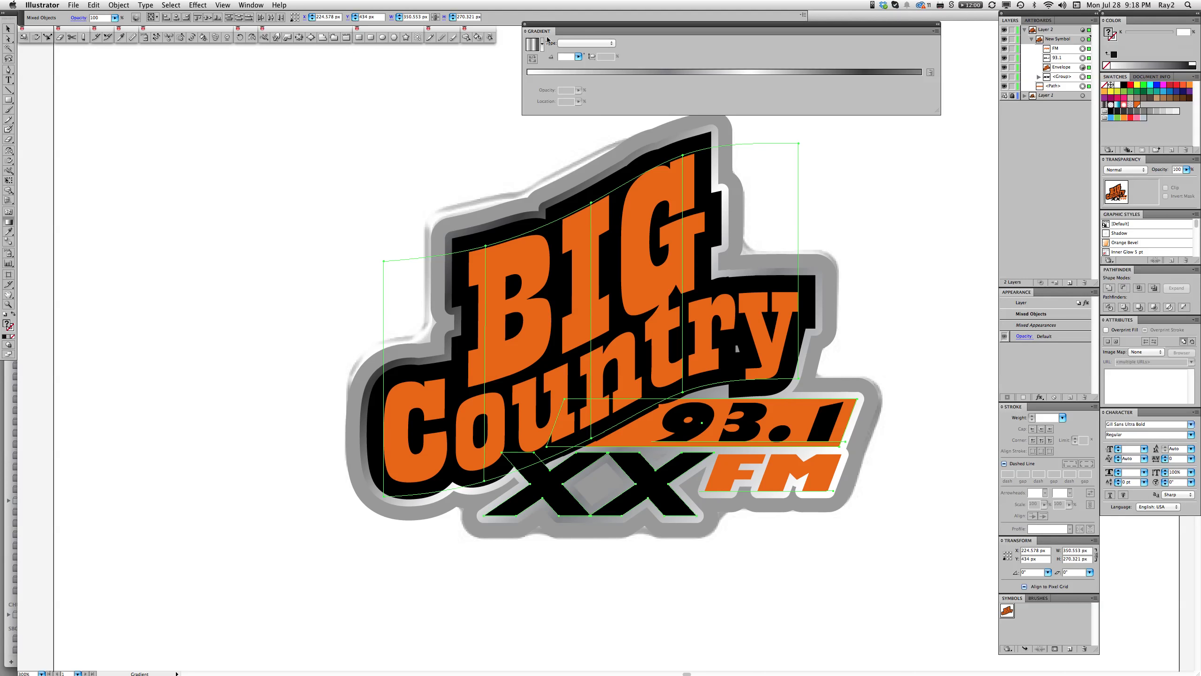
left_click_drag(939, 109, 533, 98)
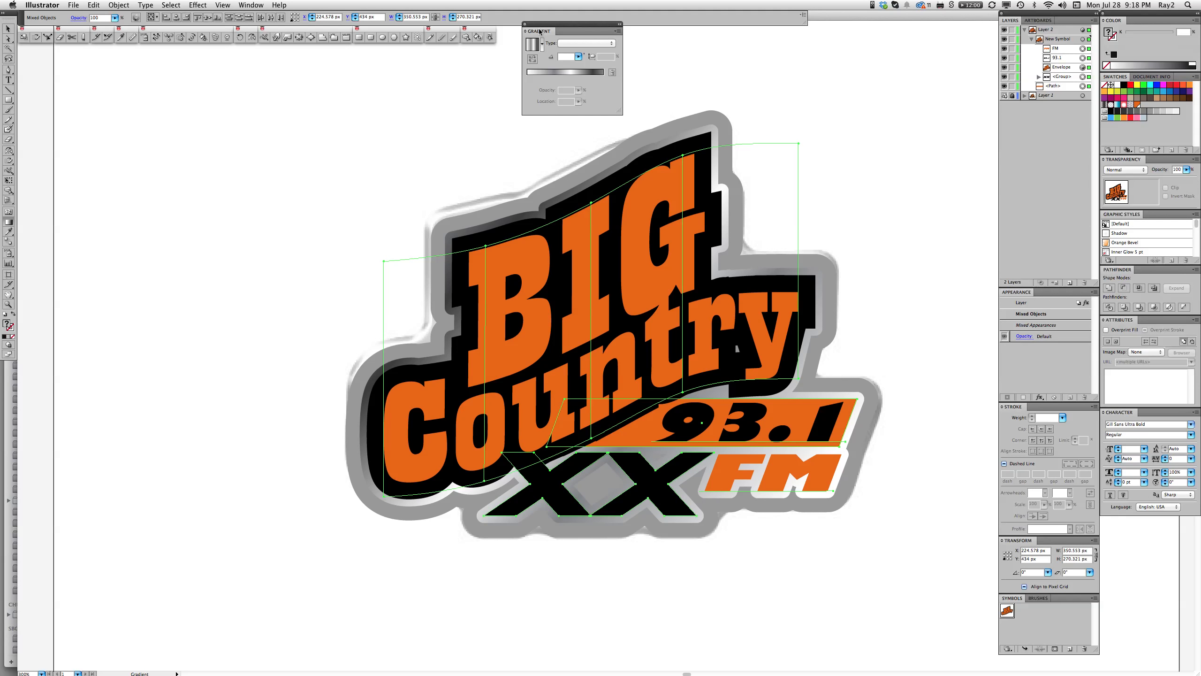
left_click_drag(1141, 11, 1135, 20)
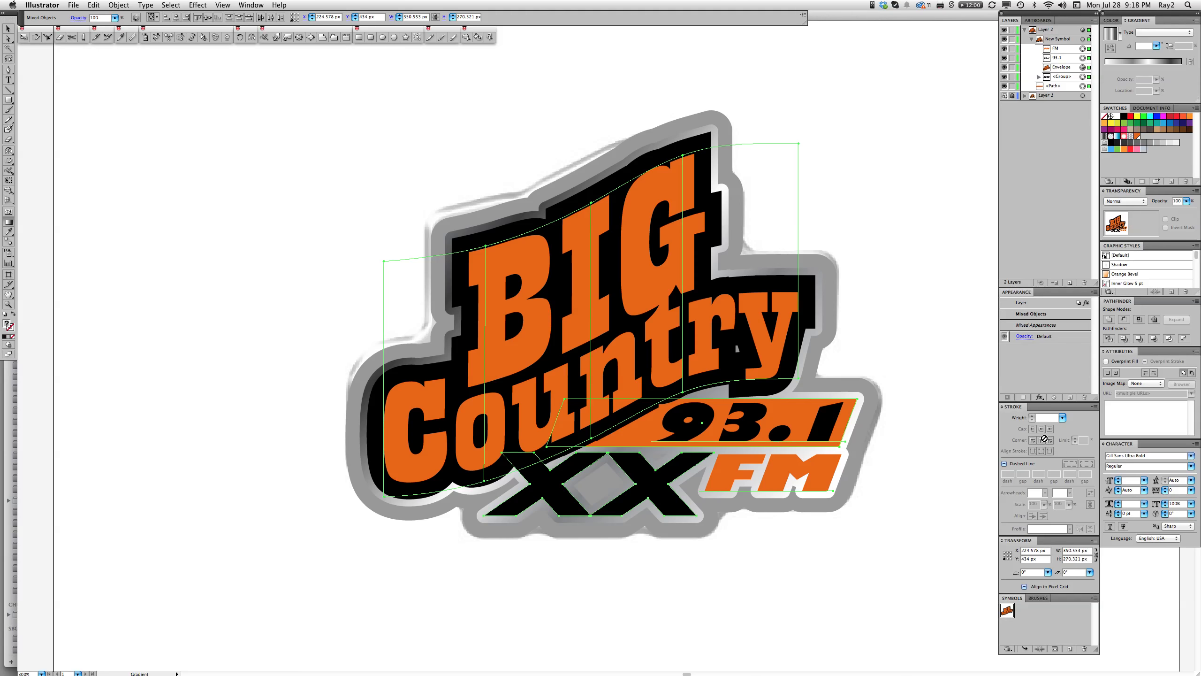
Target Layer 2 and apply the linear gradient to its lower fill
left_click(1083, 31)
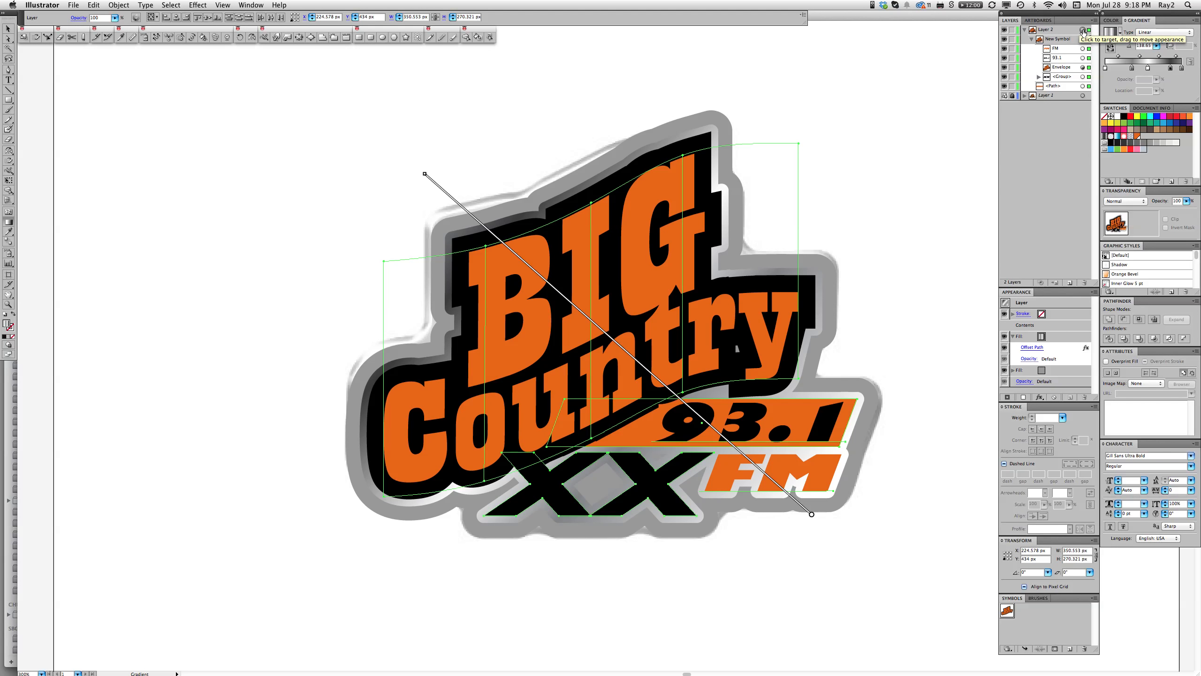
left_click(1044, 372)
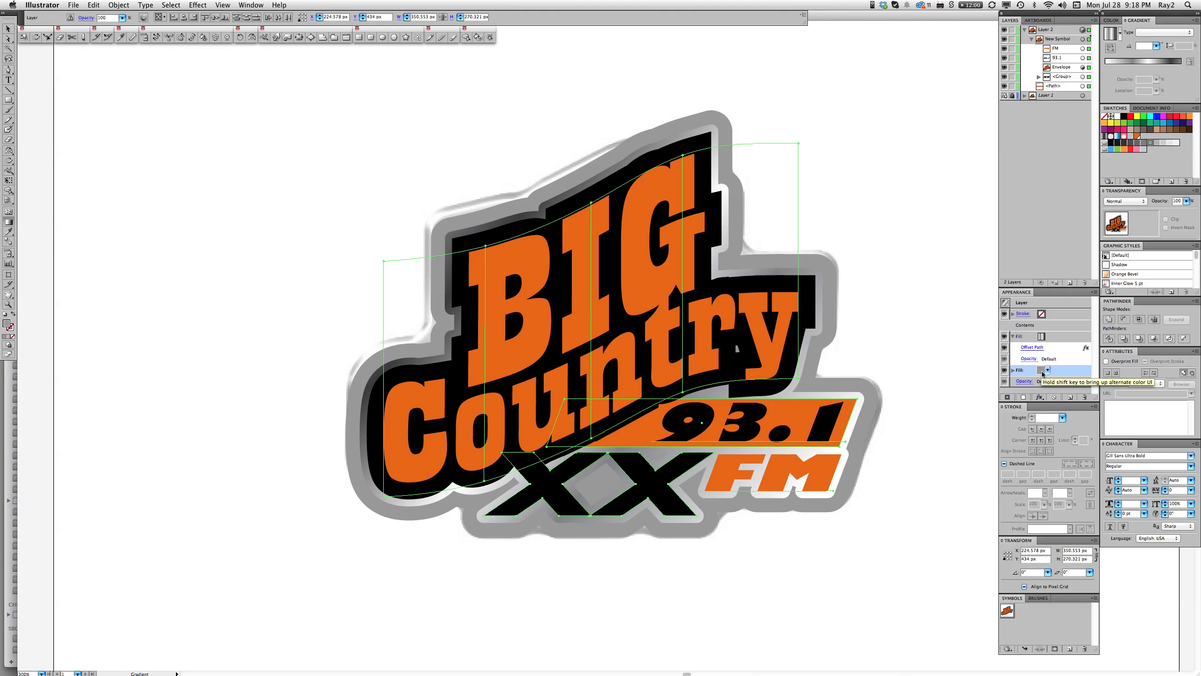
left_click(1109, 34)
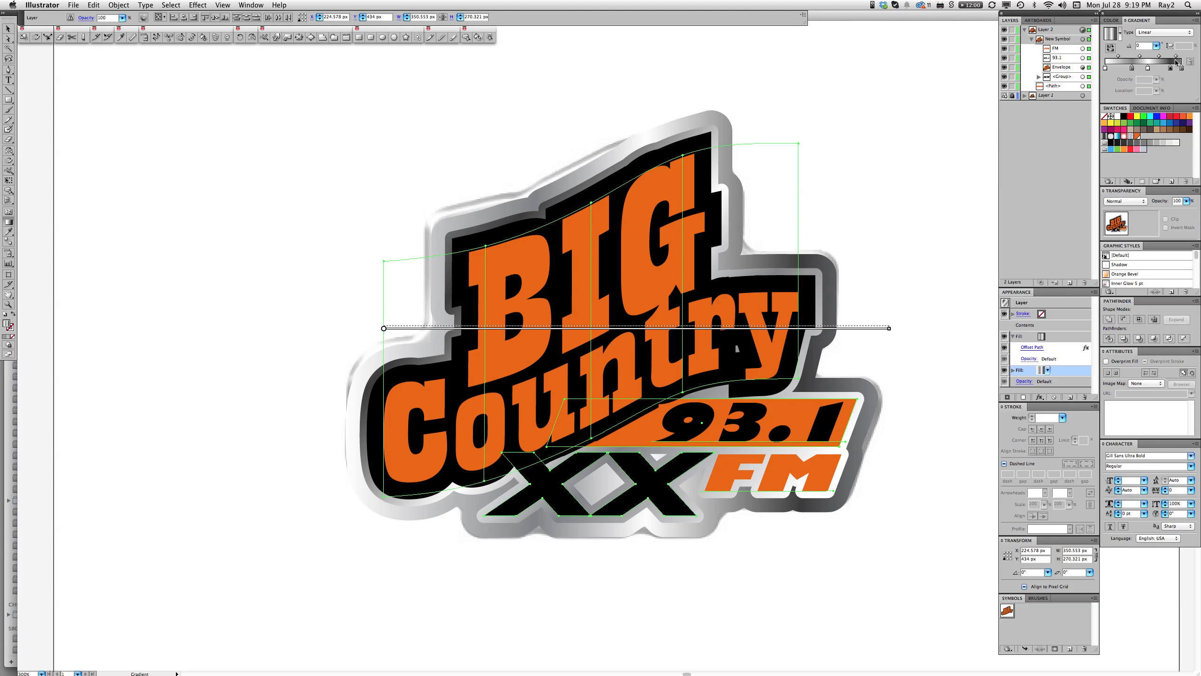
Rework the lower fill's gradient stops with a 43% grey stop at 74.85%, and dock the colour settings beside the swatches
mouse_move(1171, 67)
left_mouse_down()
mouse_move(1173, 94)
mouse_move(1148, 69)
mouse_move(1161, 69)
left_mouse_up()
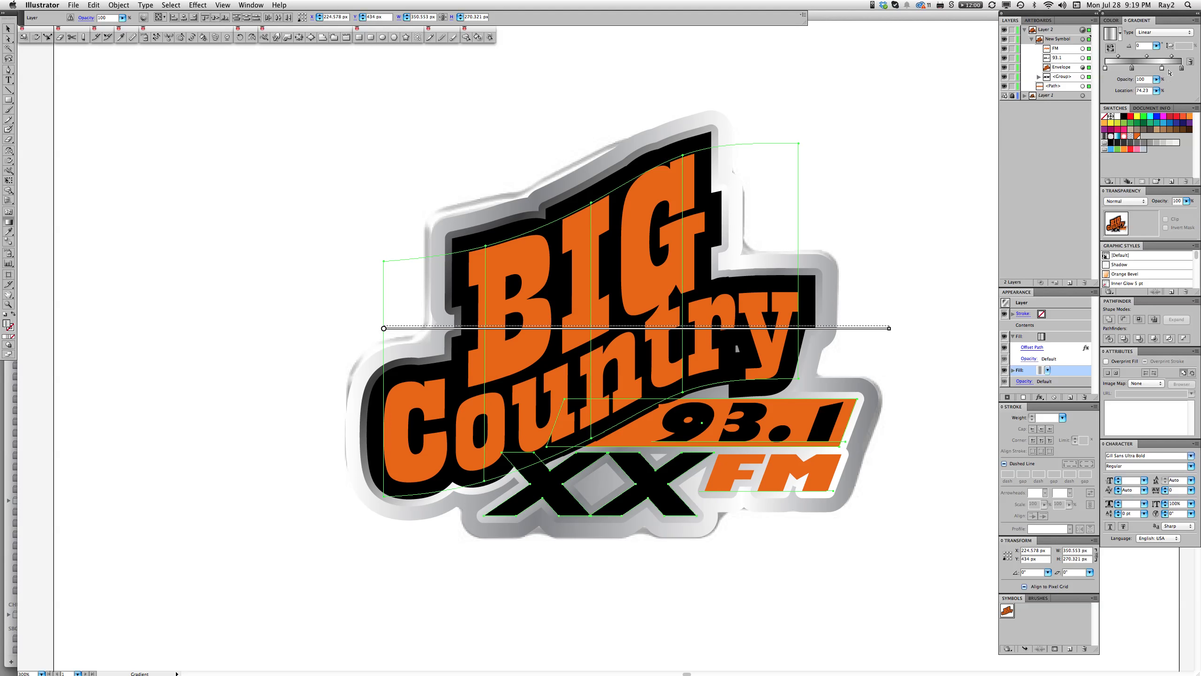
left_click_drag(1162, 69, 1132, 69)
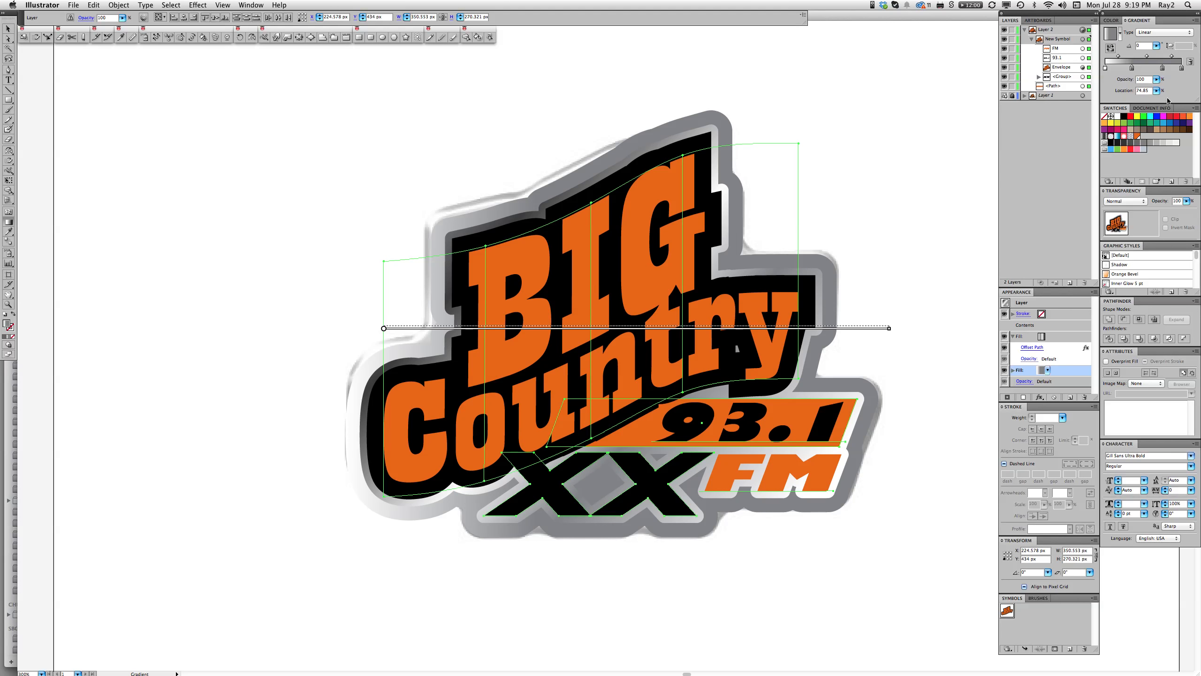
double_click(1163, 70)
key("Escape")
mouse_move(1111, 31)
left_mouse_down()
mouse_move(1124, 106)
mouse_move(1147, 125)
left_mouse_up()
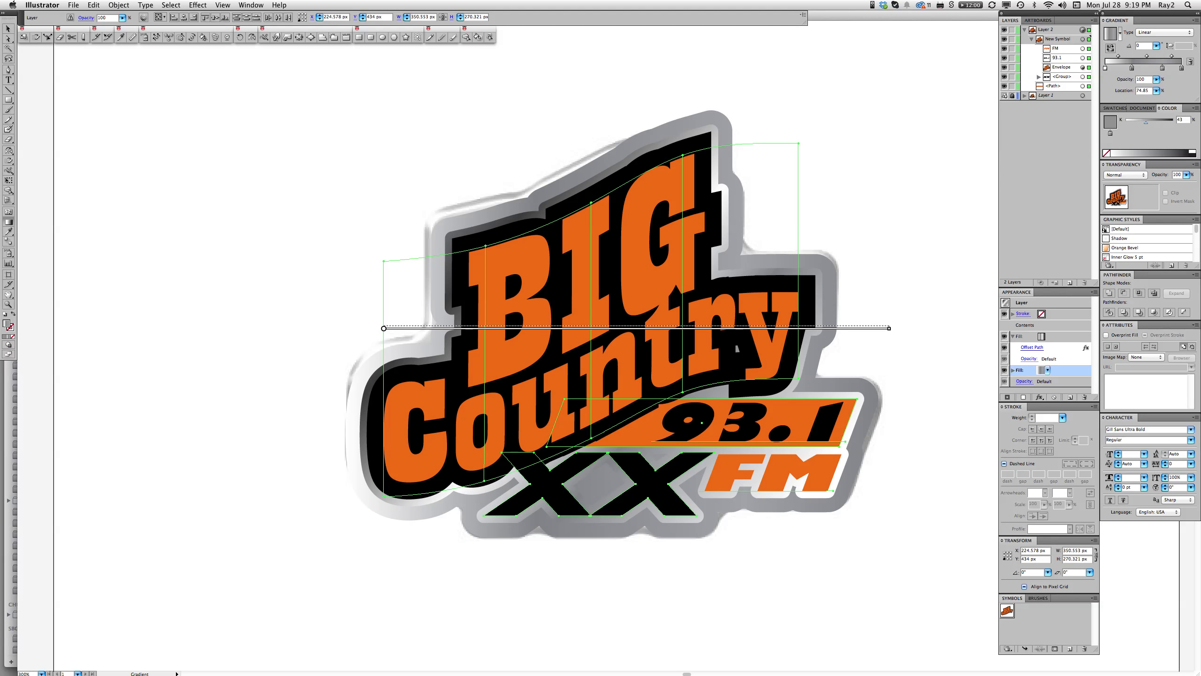
Select the upper offset fill and shift its grey gradient stop to 28.34%
left_click(1049, 336)
left_click_drag(425, 174, 812, 514)
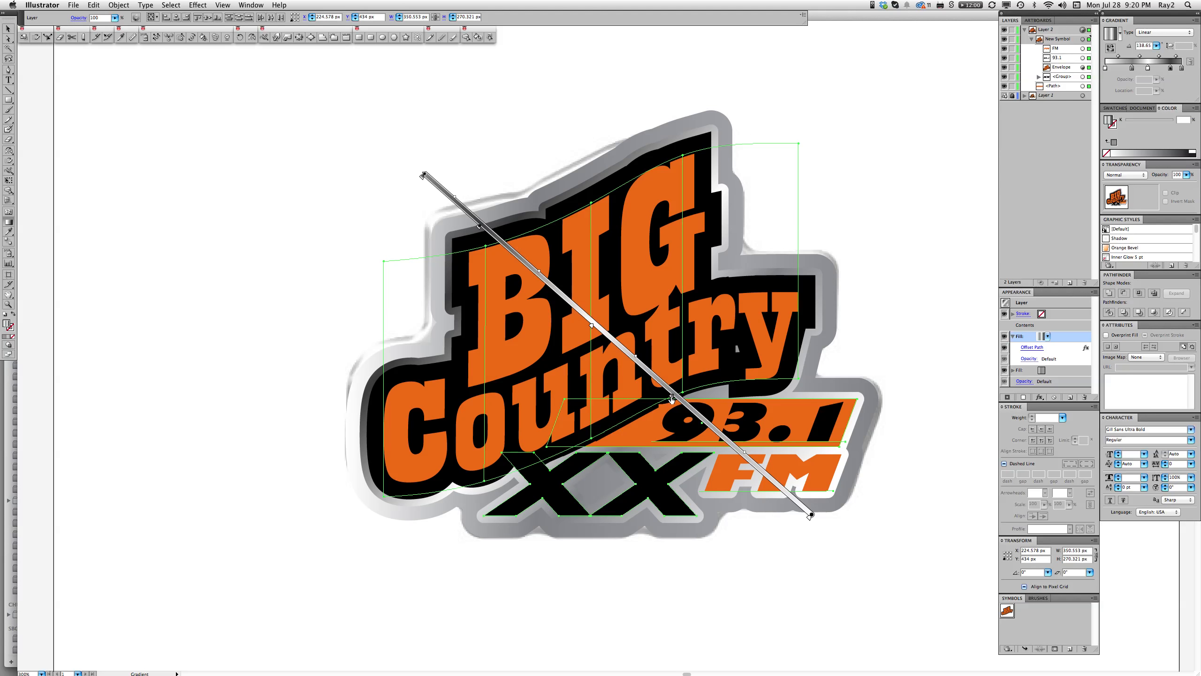
left_click_drag(672, 400, 700, 422)
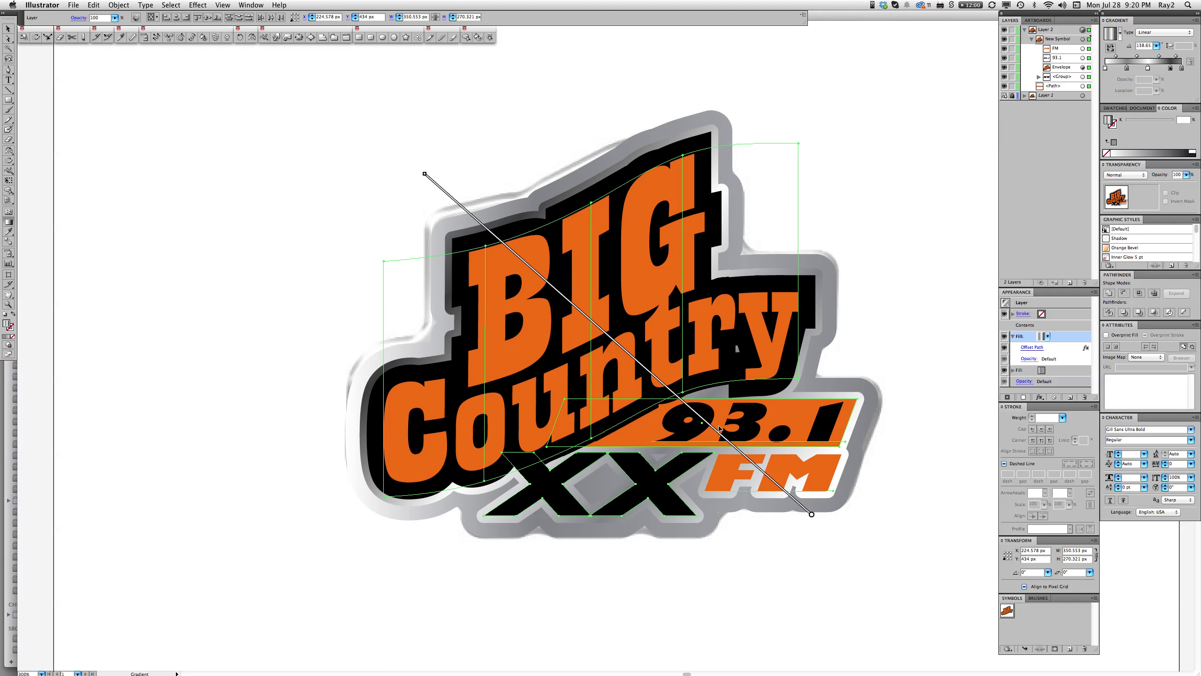
mouse_move(804, 510)
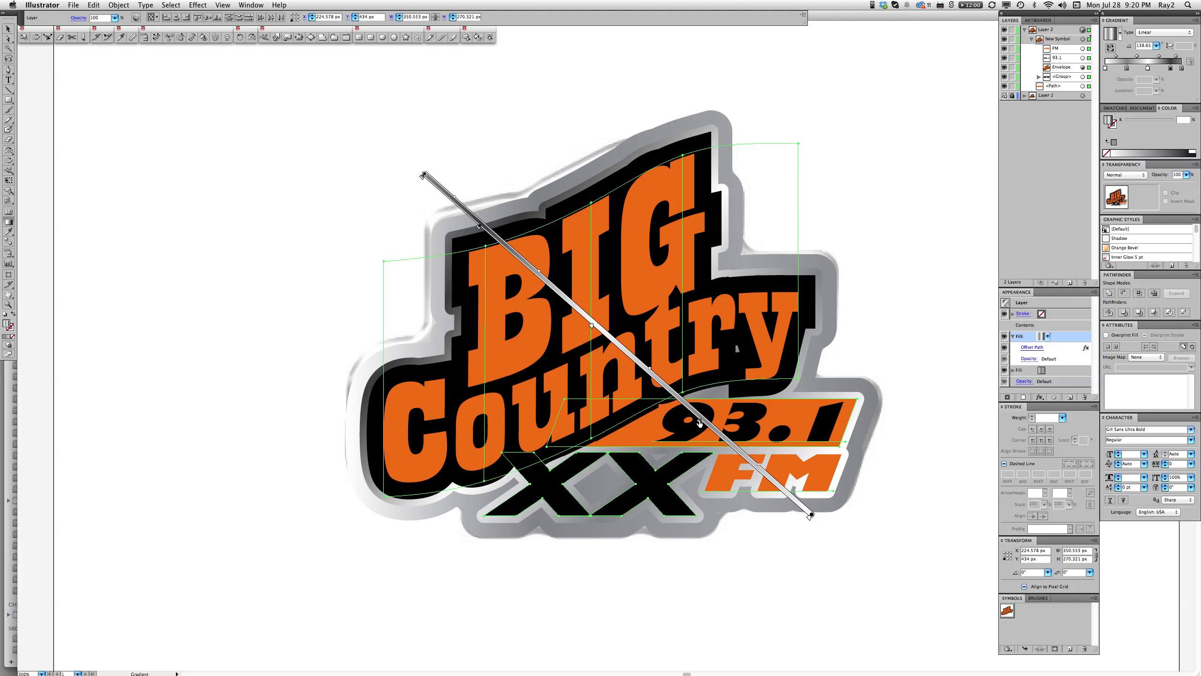
double_click(700, 422)
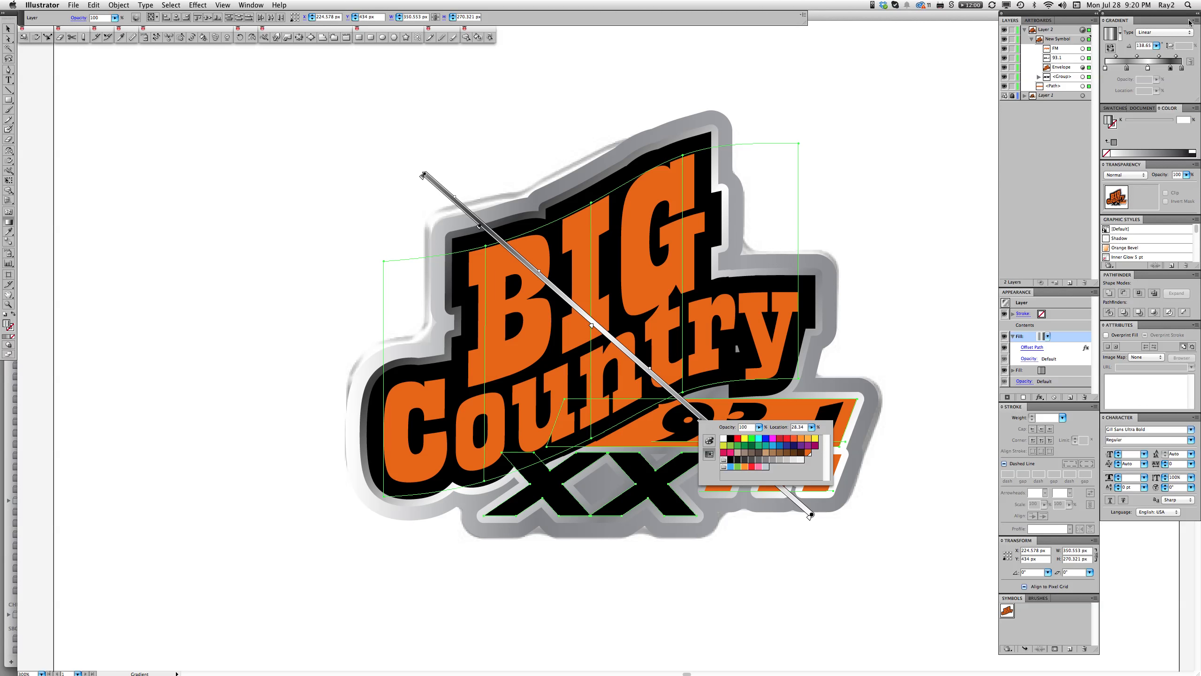
Darken the upper fill's grey gradient stop to 77% black and move it to 36.81%
left_click(1127, 68)
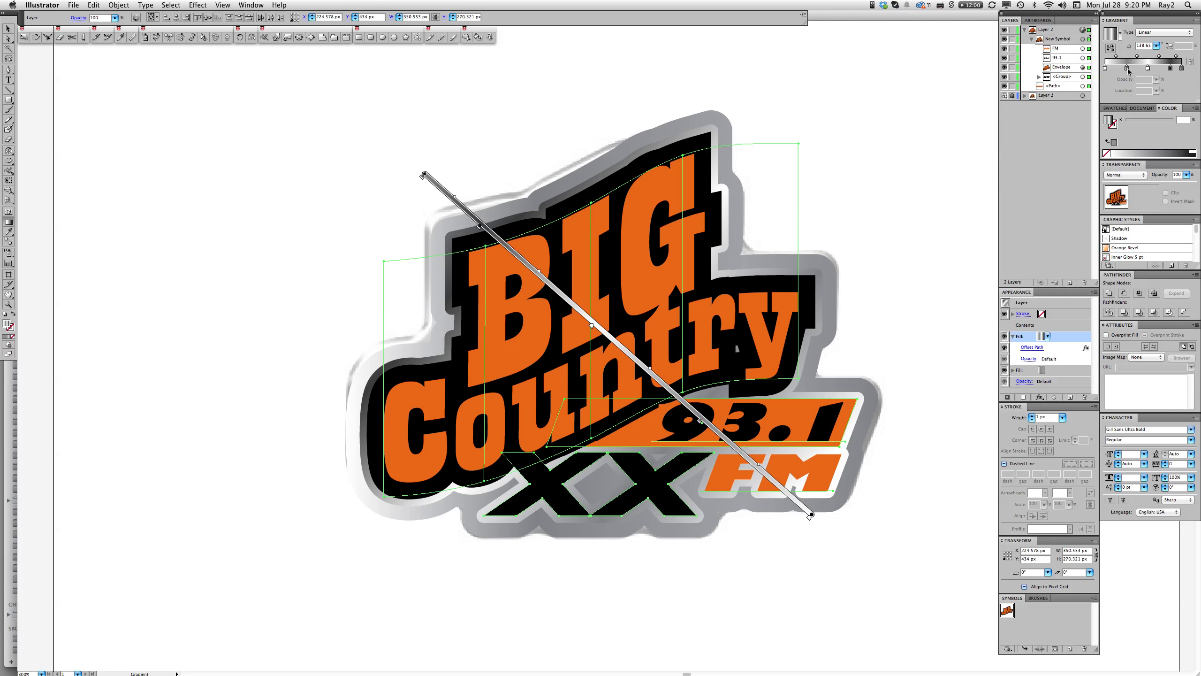
left_click_drag(1128, 69, 1140, 78)
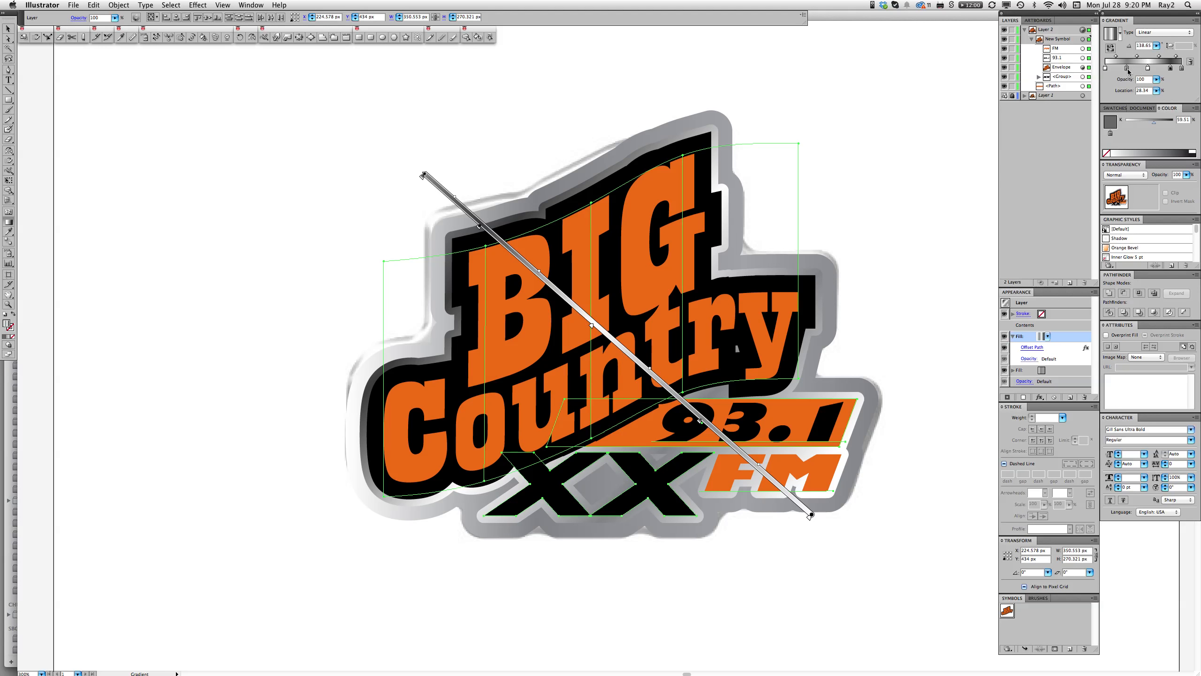
left_click(1128, 69)
left_click_drag(1157, 124, 1164, 125)
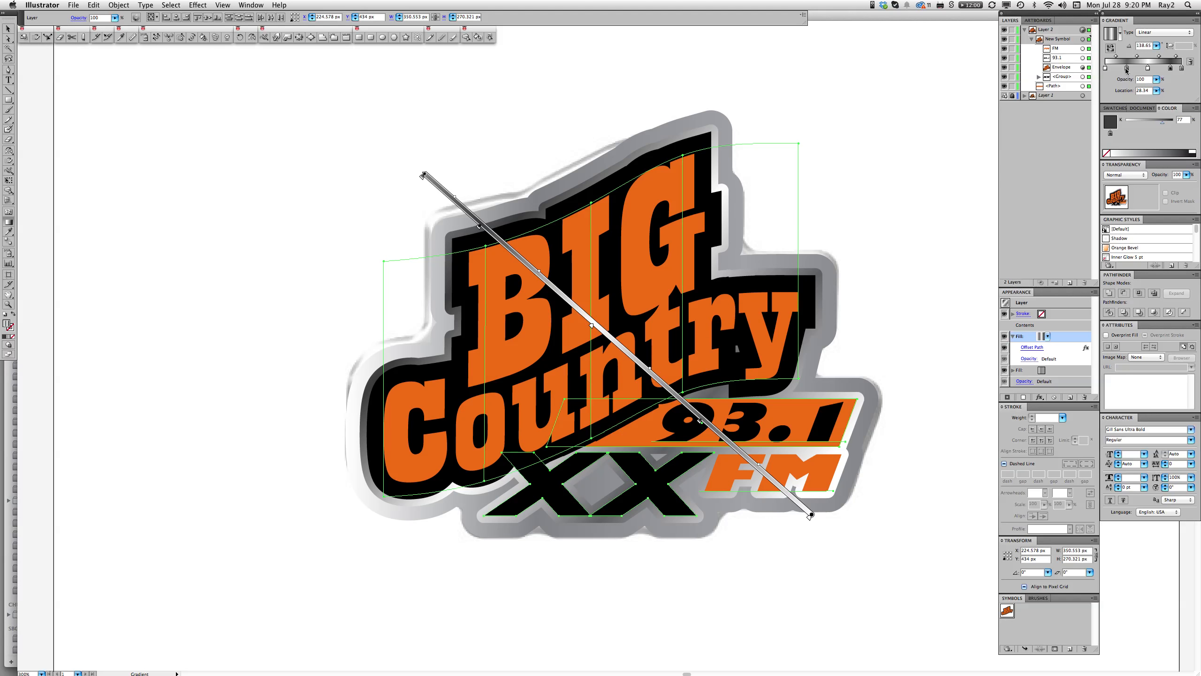
left_click_drag(1126, 70, 1133, 70)
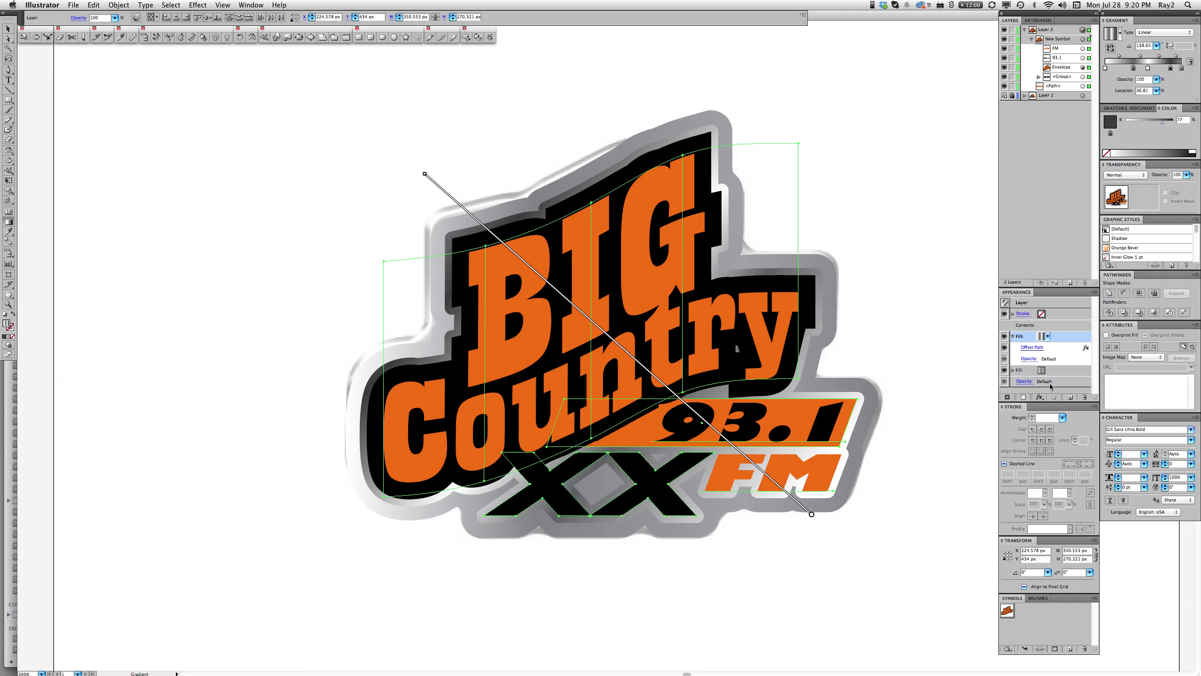
Enlarge the appearance list and duplicate the offset gradient fill below the other fill, showing the copy's effects
mouse_move(1057, 402)
left_mouse_down()
mouse_move(1051, 440)
mouse_move(1051, 408)
left_mouse_up()
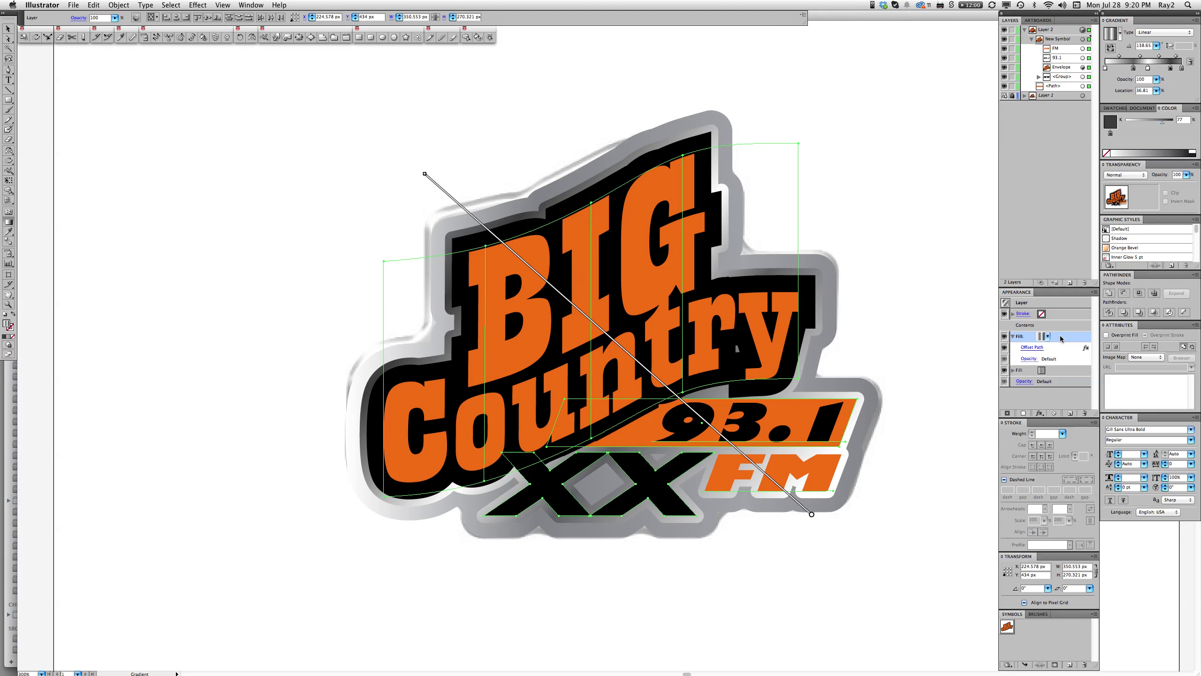
left_click_drag(1062, 338, 1058, 379)
left_click(1049, 383)
left_click(1013, 382)
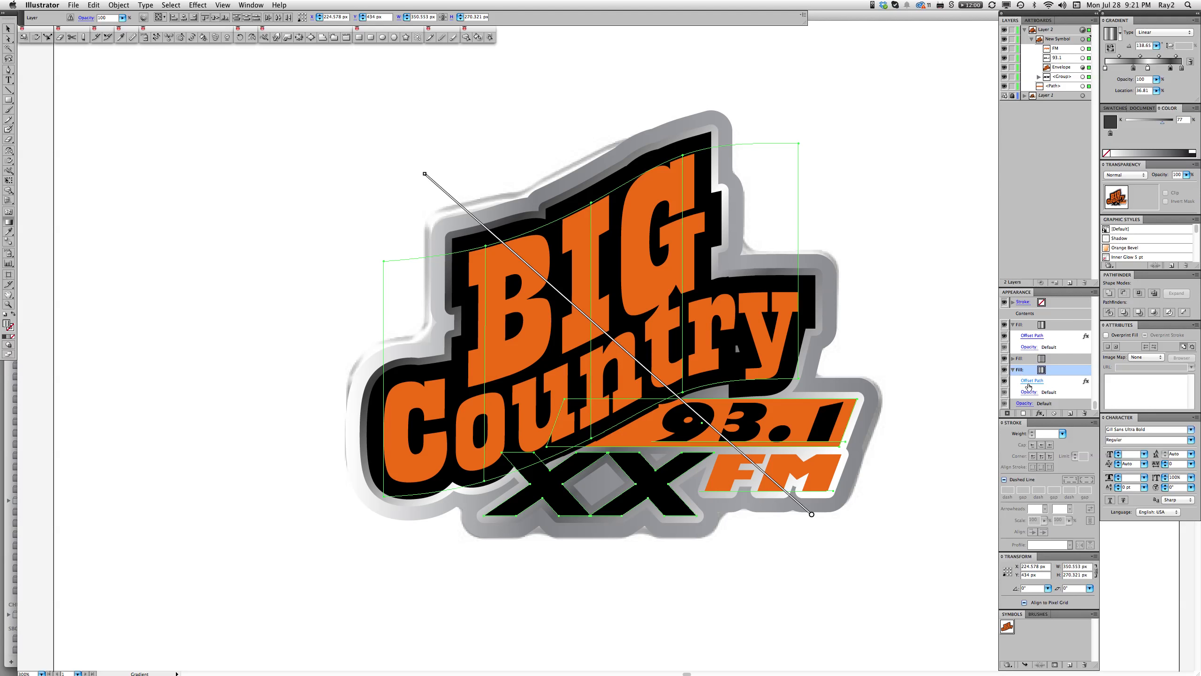
Set the duplicated bottom fill's Offset Path effect to 17 px
left_click(1031, 383)
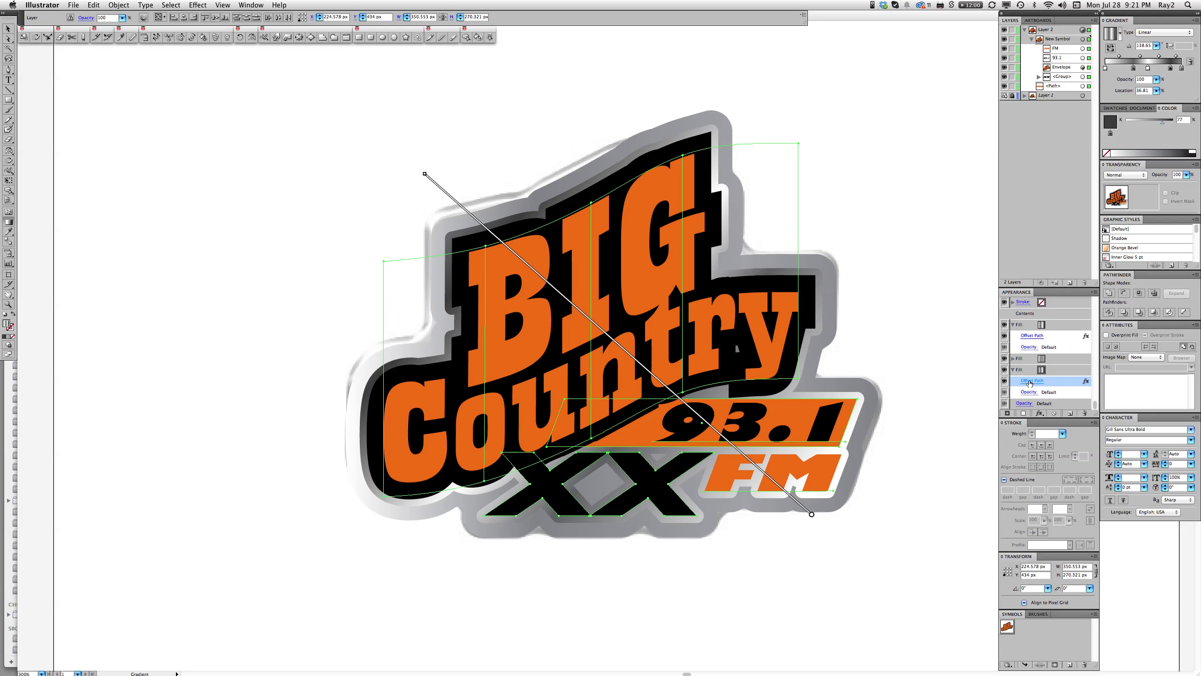
left_click(1031, 381)
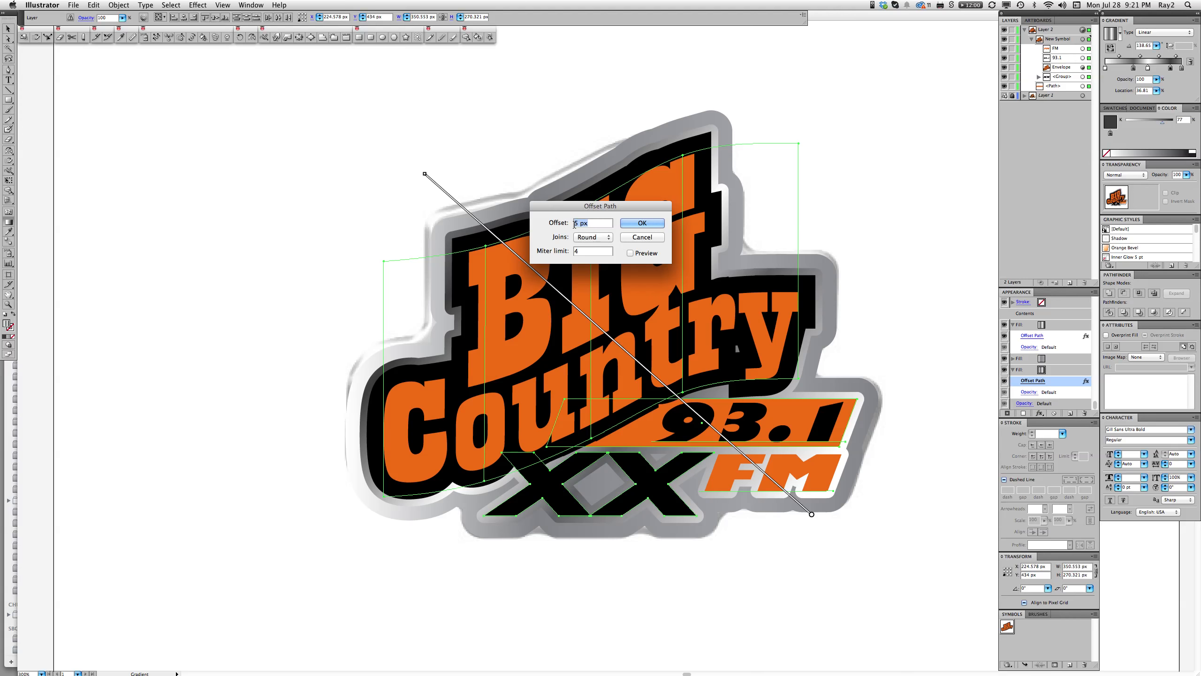
left_click_drag(578, 223, 566, 224)
type("17")
key("Return")
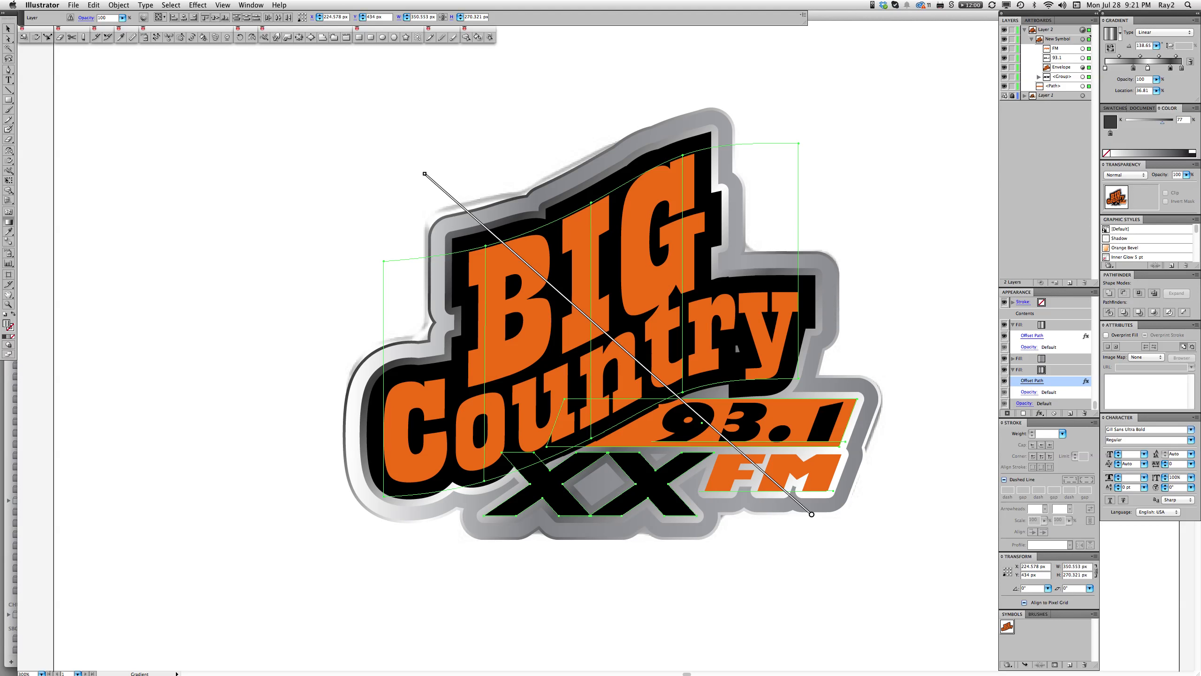
Increase the bottom fill's Offset Path to 20 px
left_click(1055, 370)
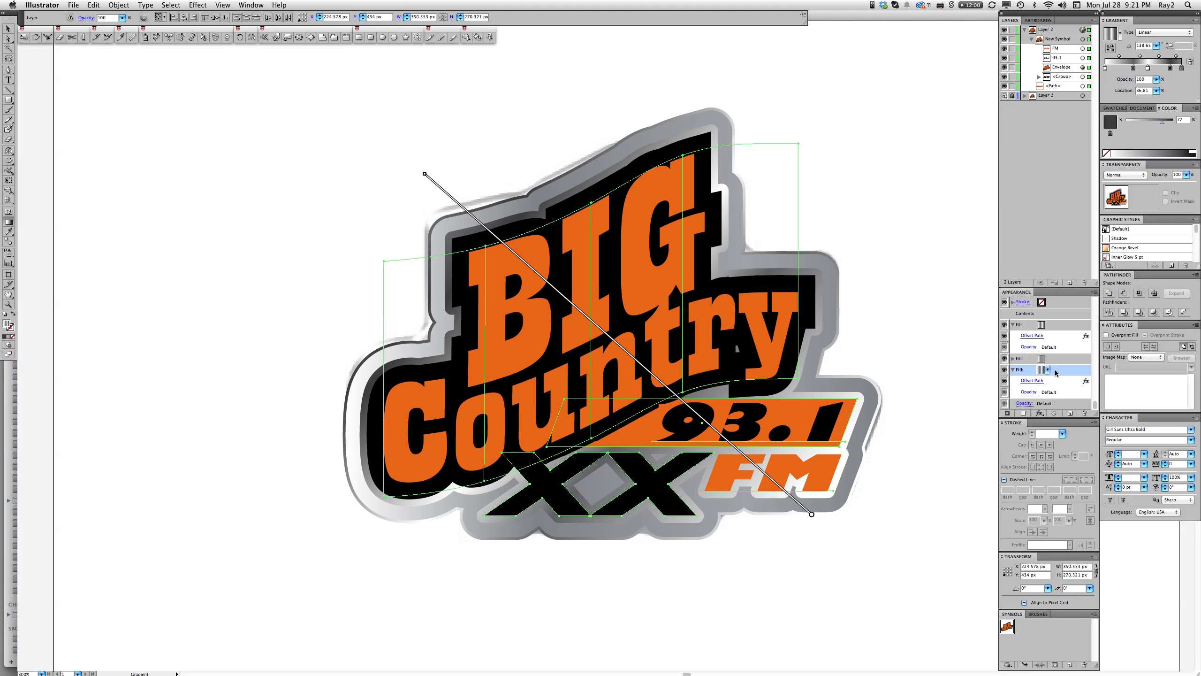
left_click(1036, 383)
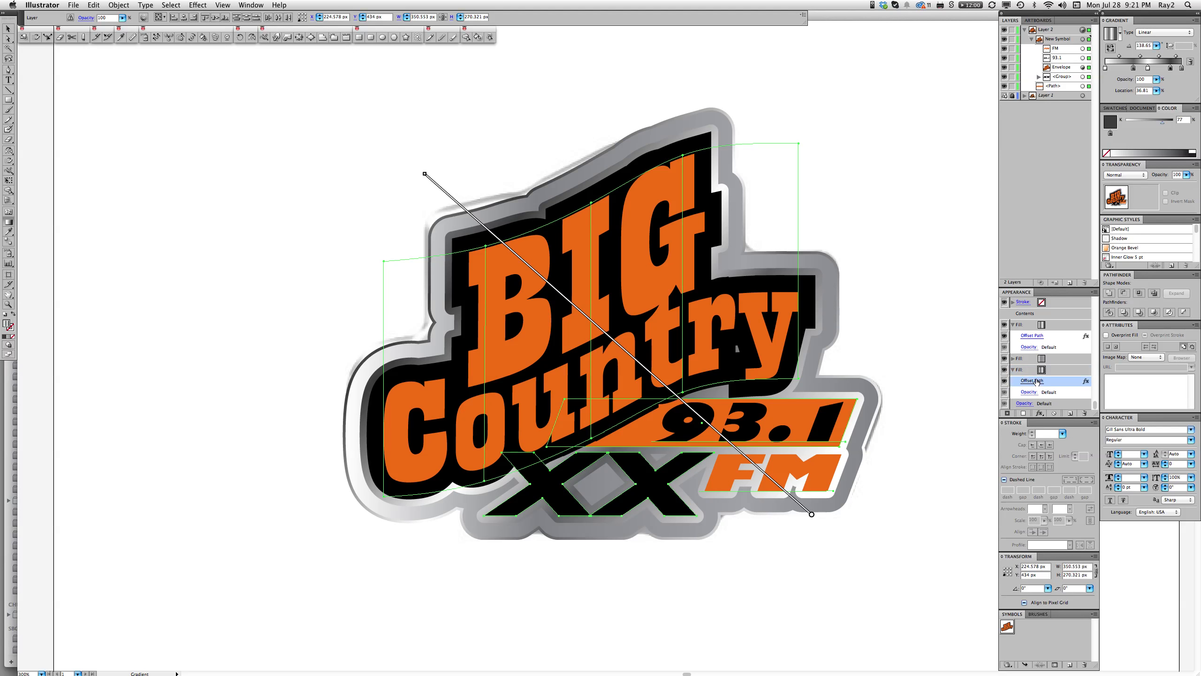
left_click(1025, 382)
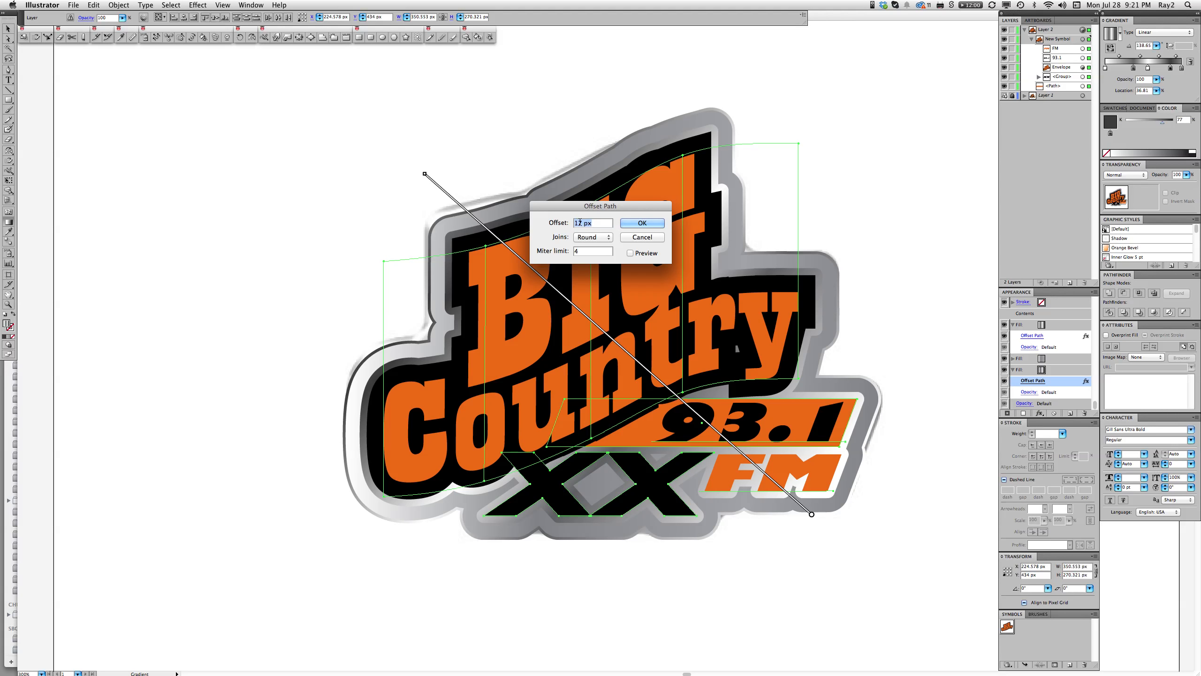
type("20")
left_click(637, 224)
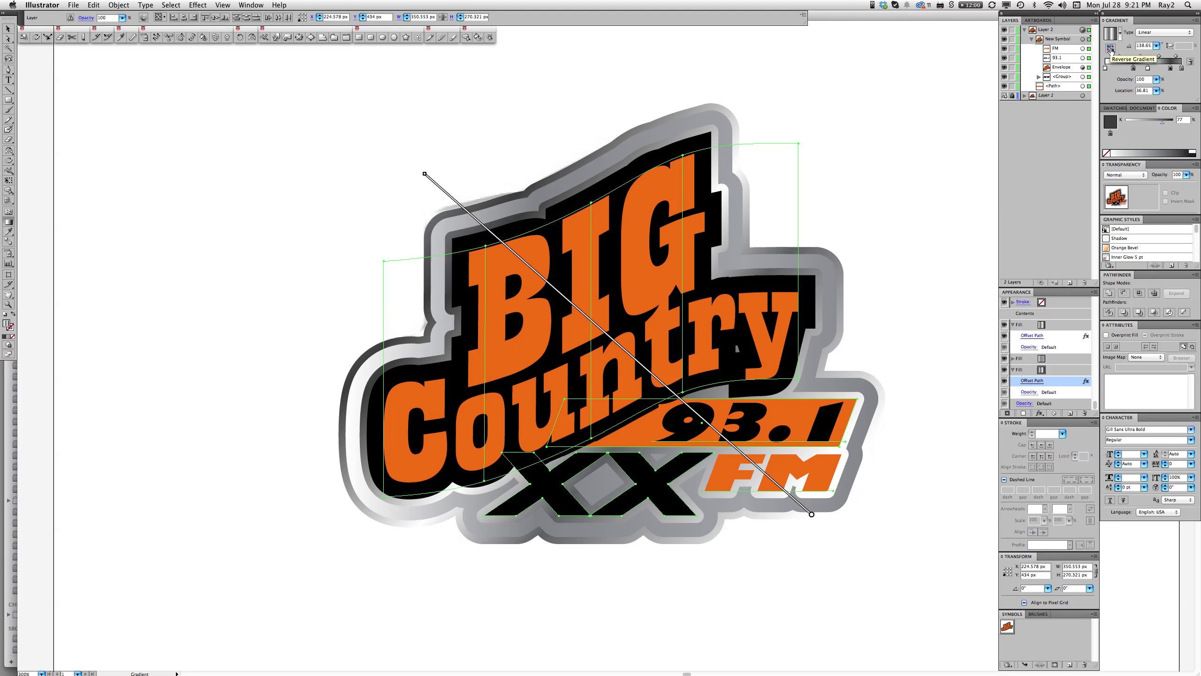
Reverse the bottom fill's gradient and shift its dark stop slightly away from the start
left_click(1069, 369)
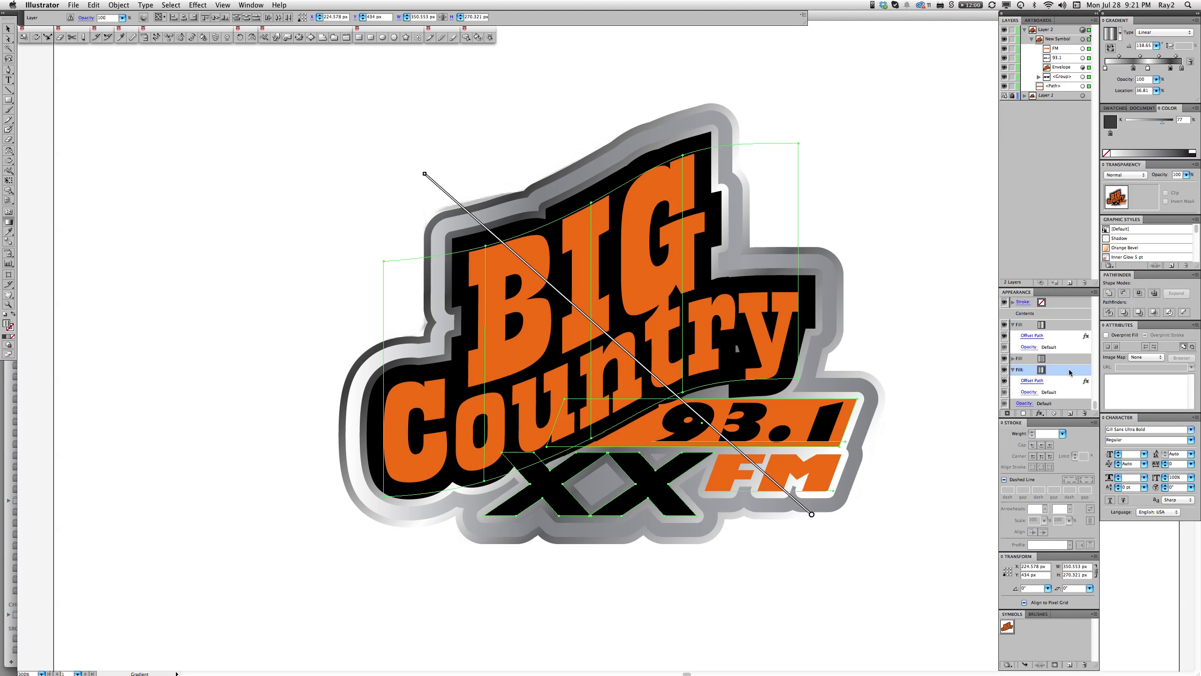
left_click(1110, 47)
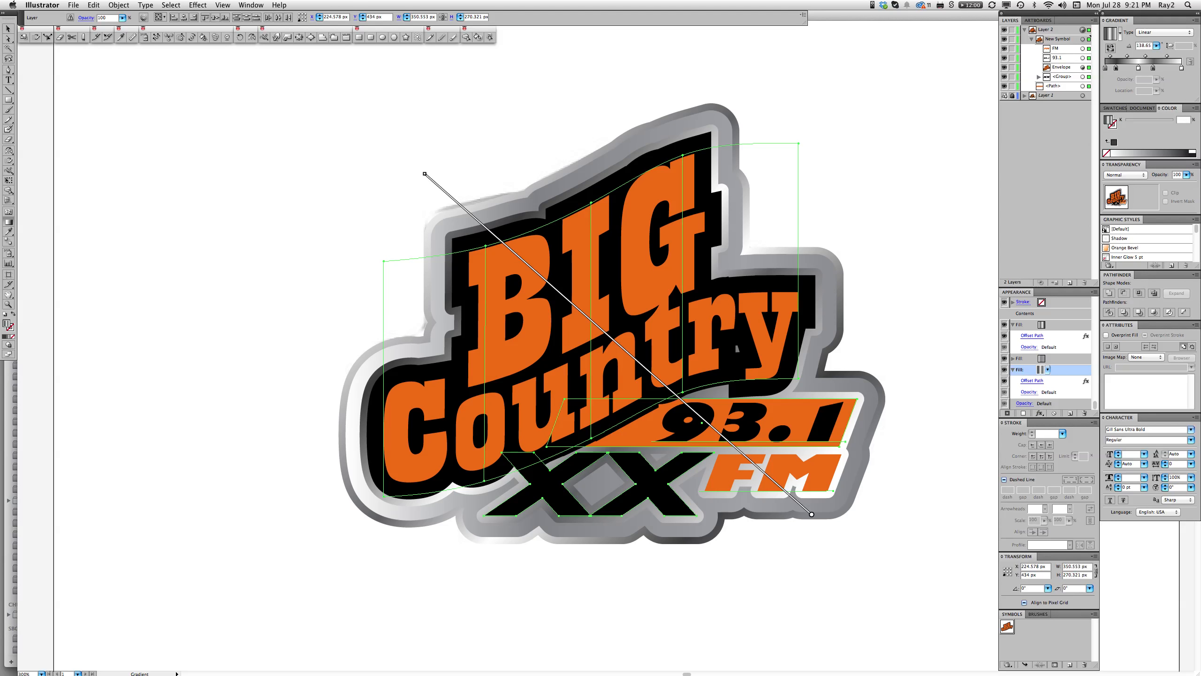
left_click_drag(1115, 71, 1119, 71)
Lighten the bottom fill's gradient stop at 0% to 34% black and deselect the artwork
left_click(1105, 68)
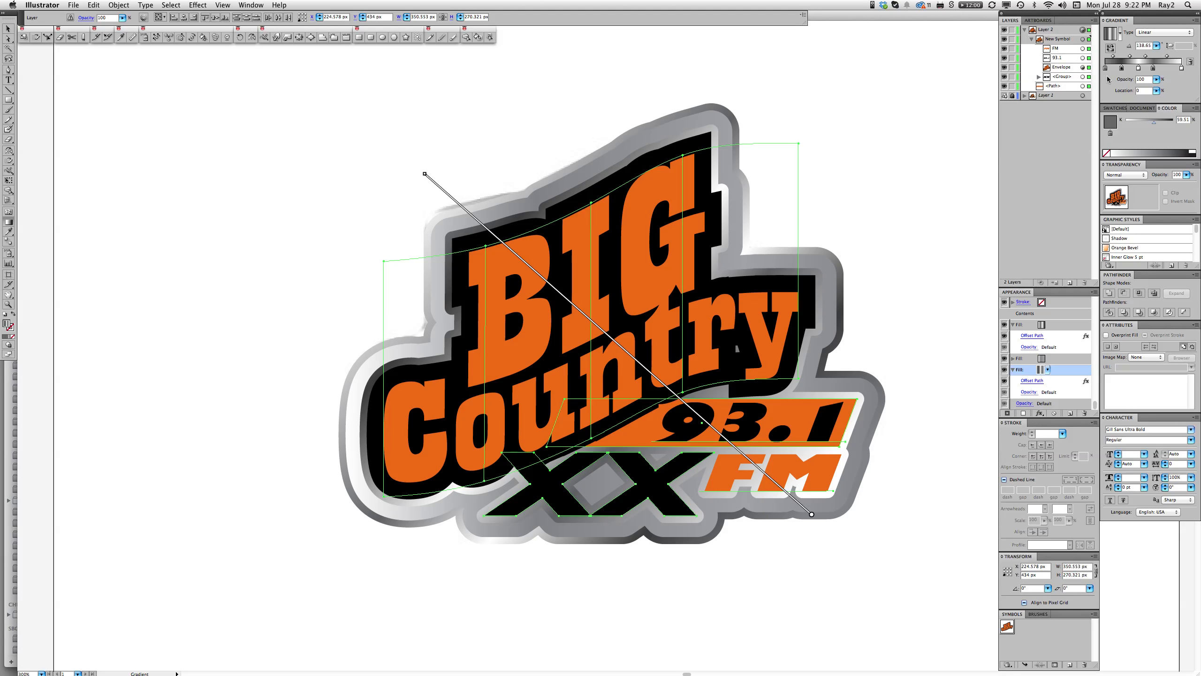
left_click_drag(1153, 122, 1142, 124)
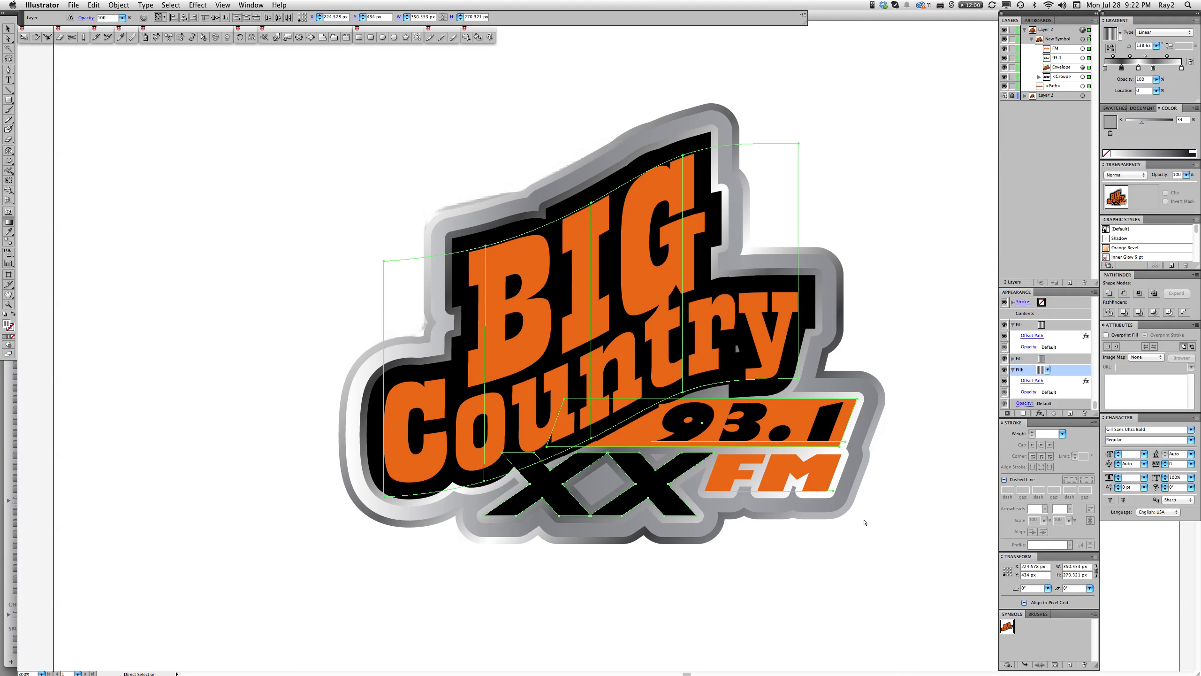
left_click(905, 520, "super")
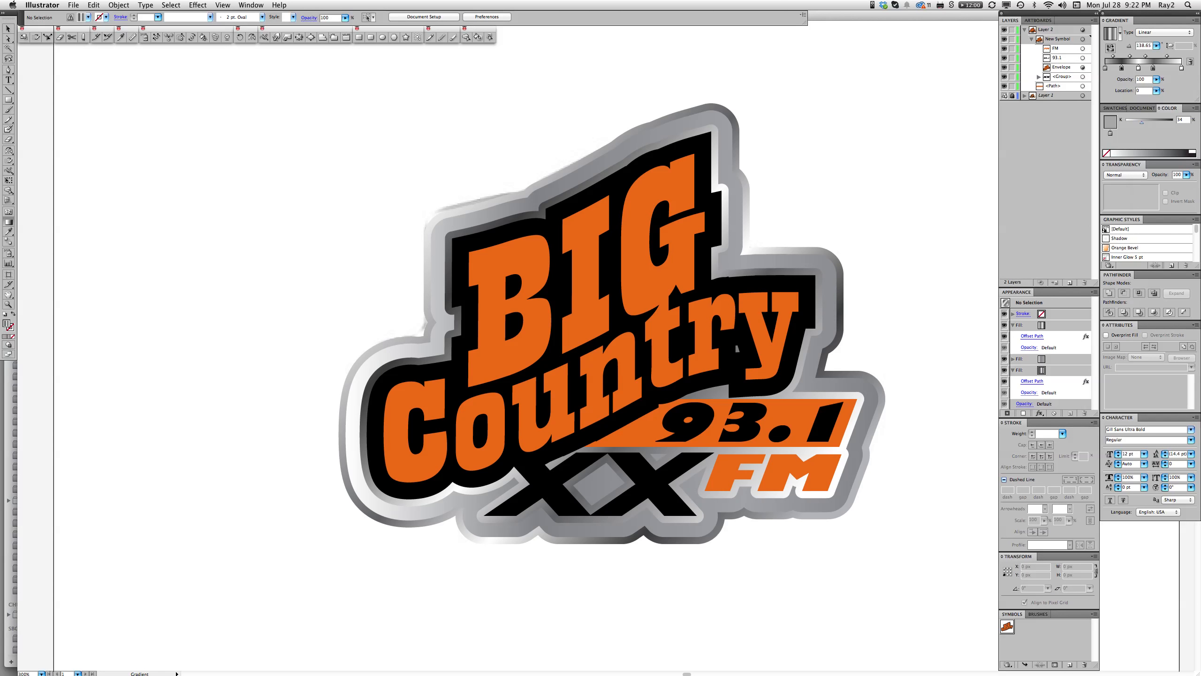
Unlock Layer 1 and move its dimmed reference logo image beside the vector logo for comparison
left_click(457, 401, "alt+super")
left_click_drag(653, 409, 390, 420)
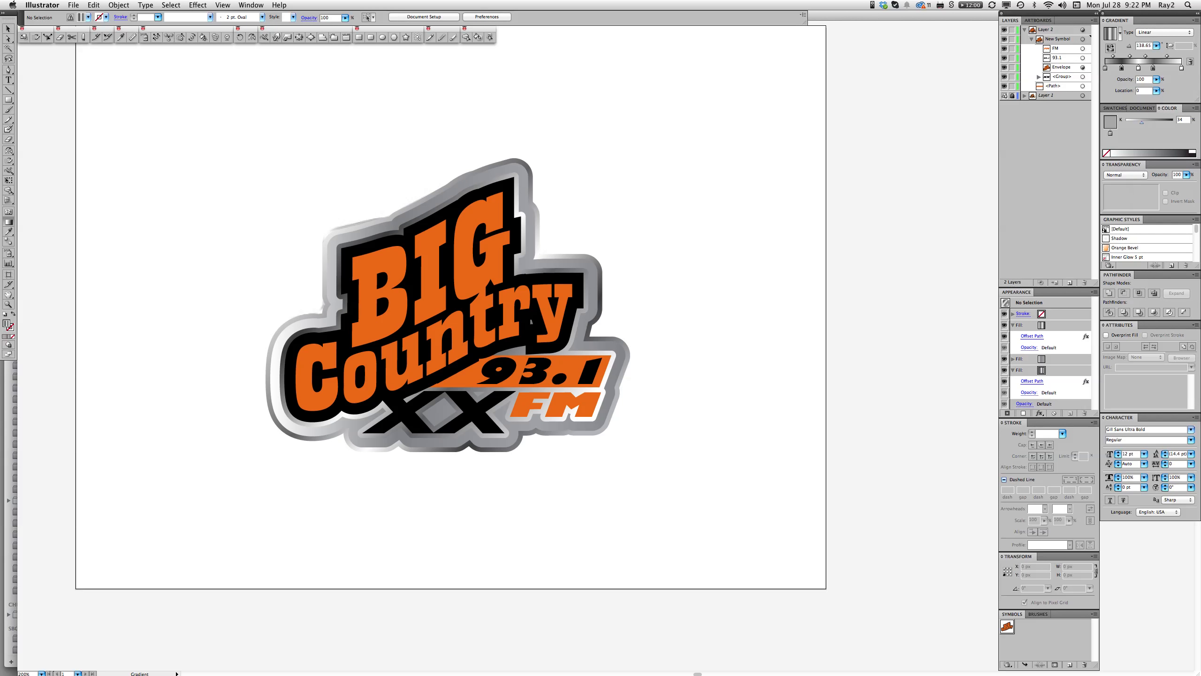
left_click(1013, 97)
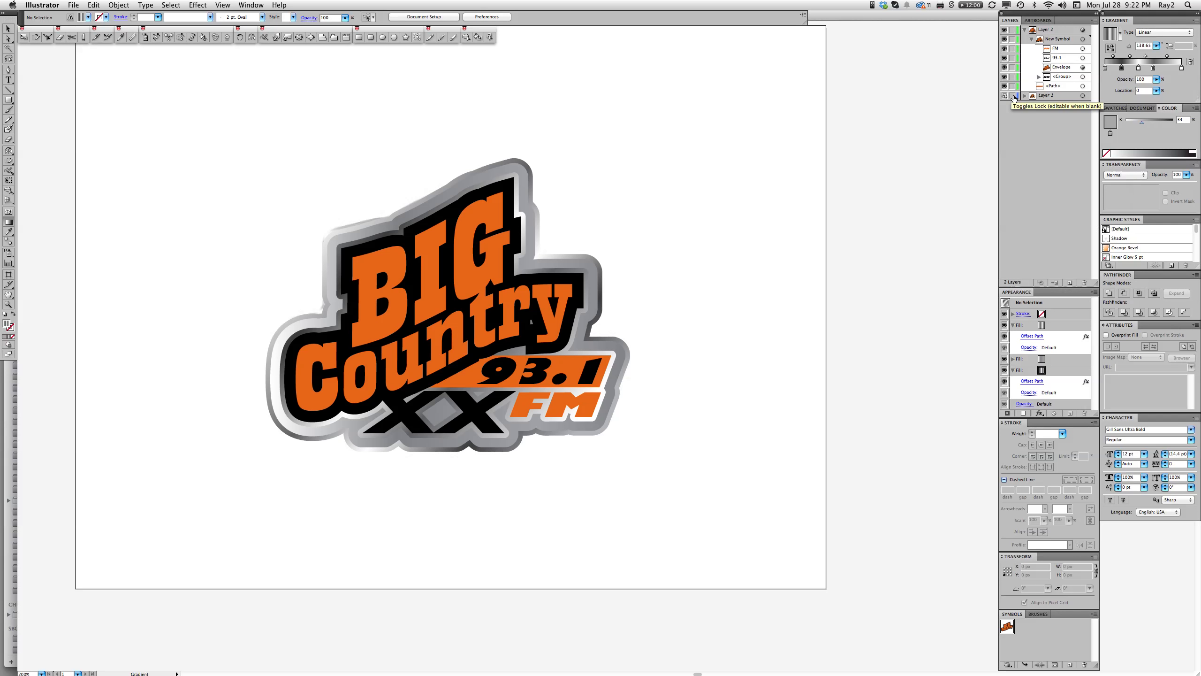
key("a")
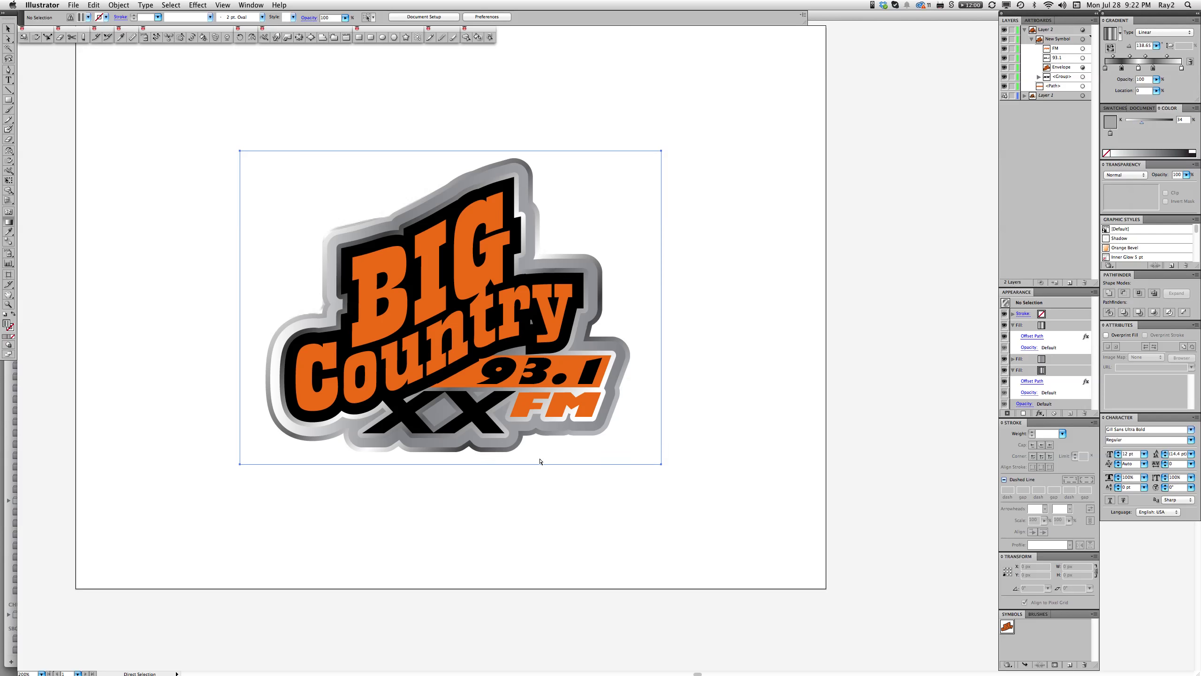
left_click(541, 462)
left_click_drag(263, 456, 596, 416)
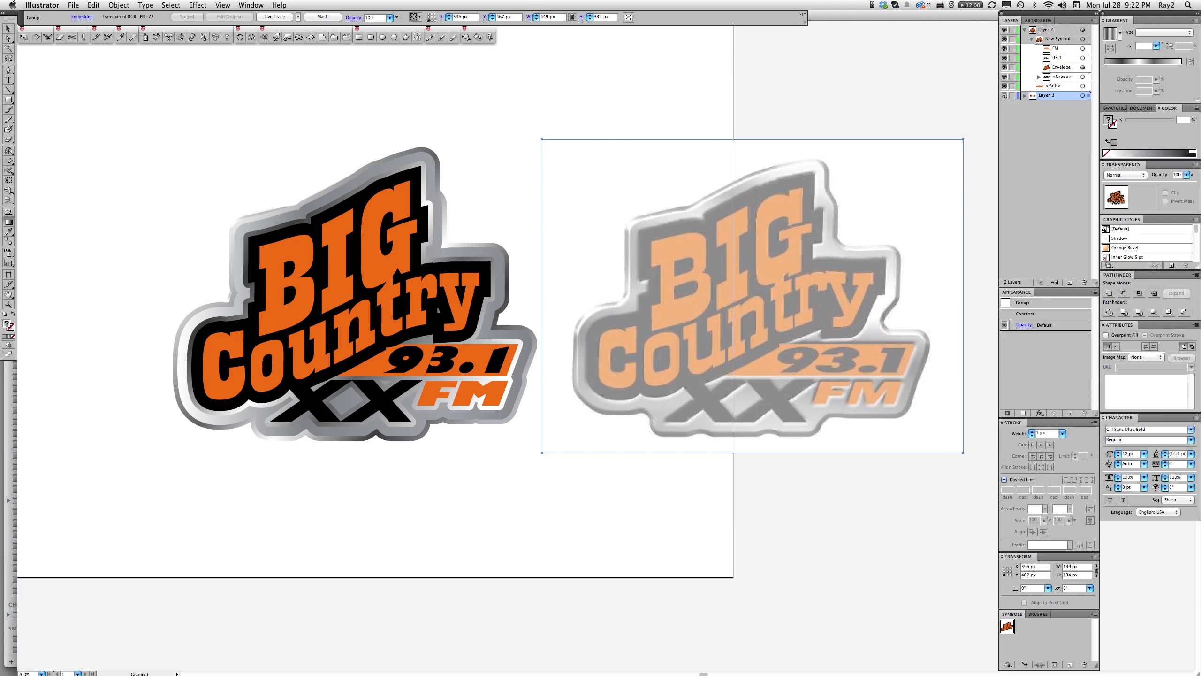
Deselect the reference image and lock Layer 1 again
left_click(439, 528, "super")
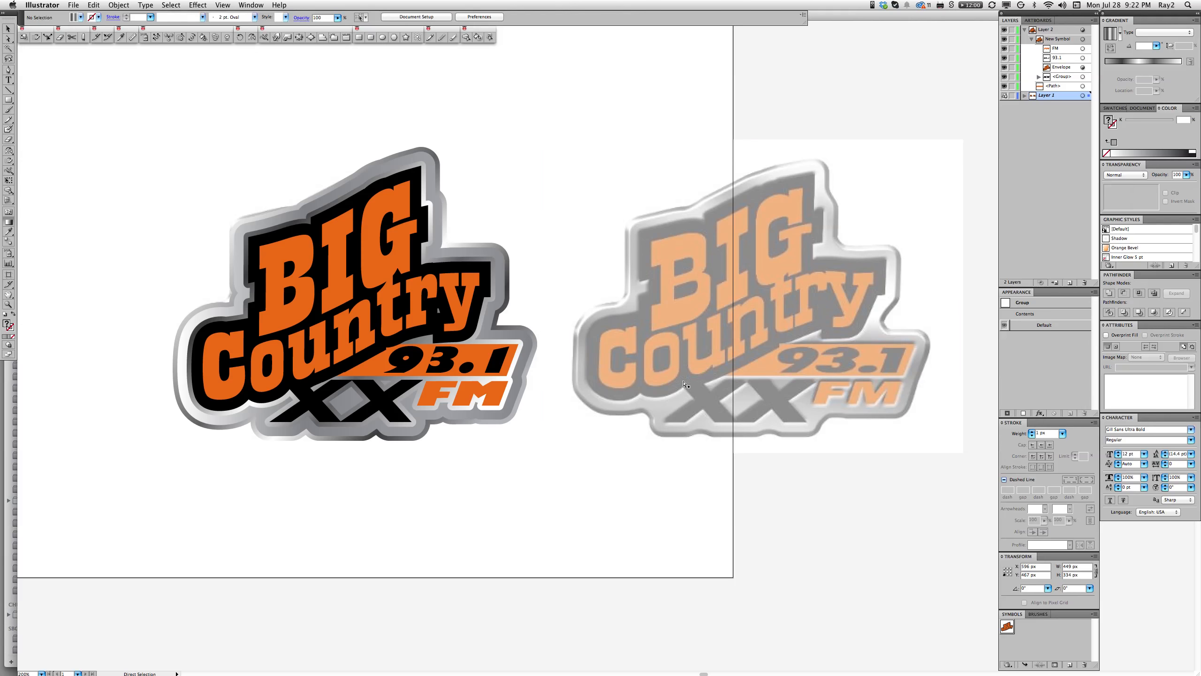
left_click(1013, 96)
left_click_drag(497, 403, 463, 402)
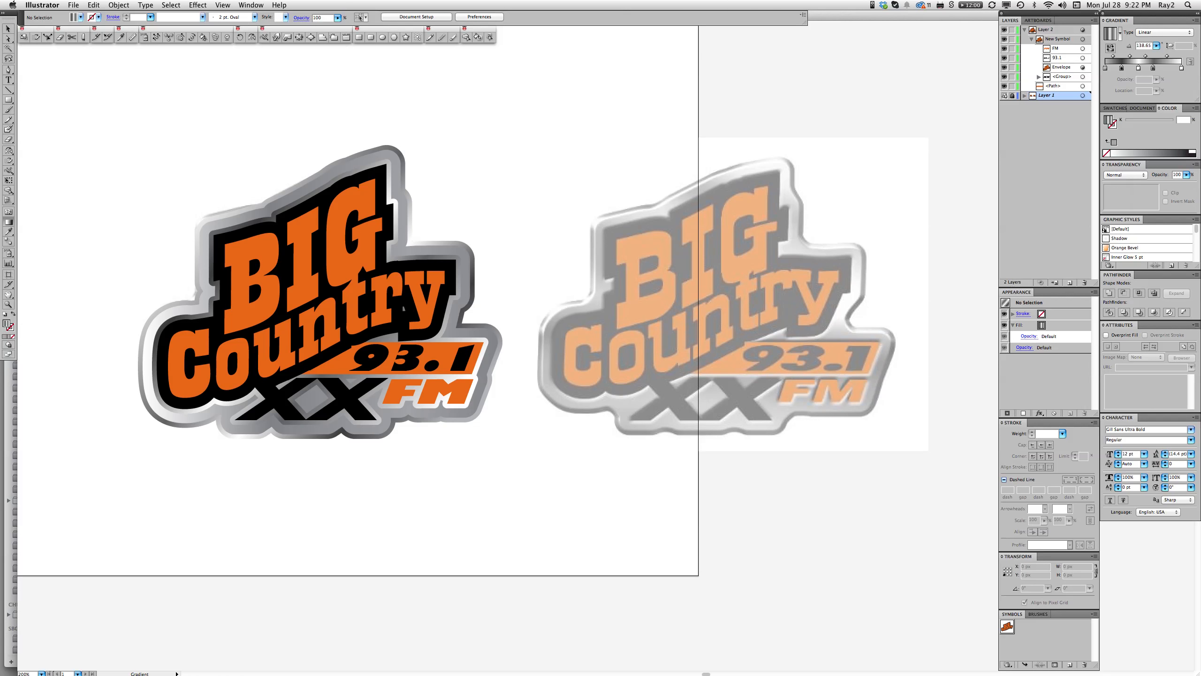
Try a previewed Drop Shadow effect on the FM text with X and Y offsets of -7 px and a 2 px blur
key("a")
key("g")
key("super")
left_click(457, 404, "super")
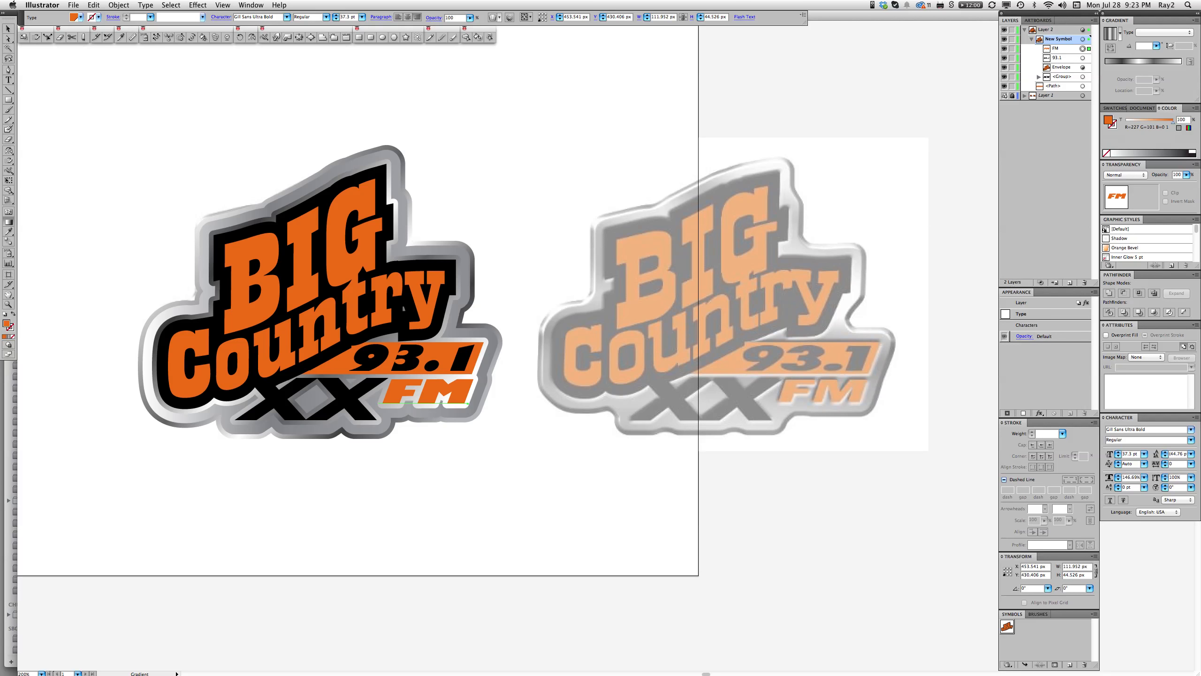
left_click(197, 5)
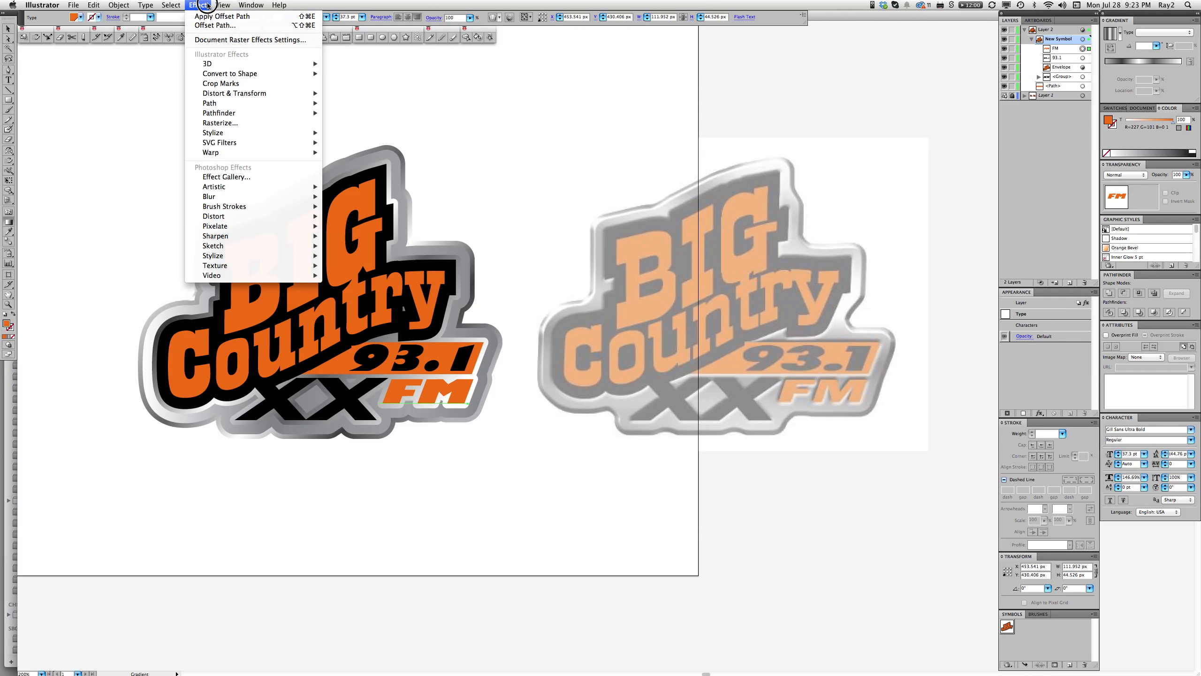
mouse_move(228, 132)
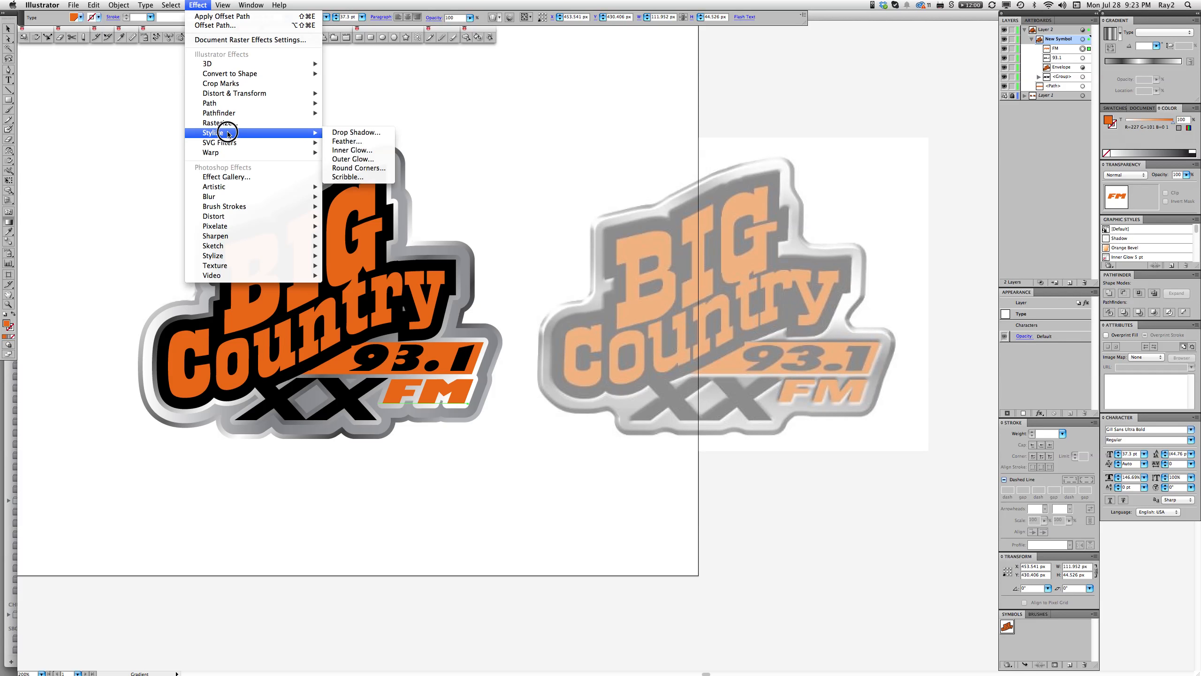
left_click(344, 143)
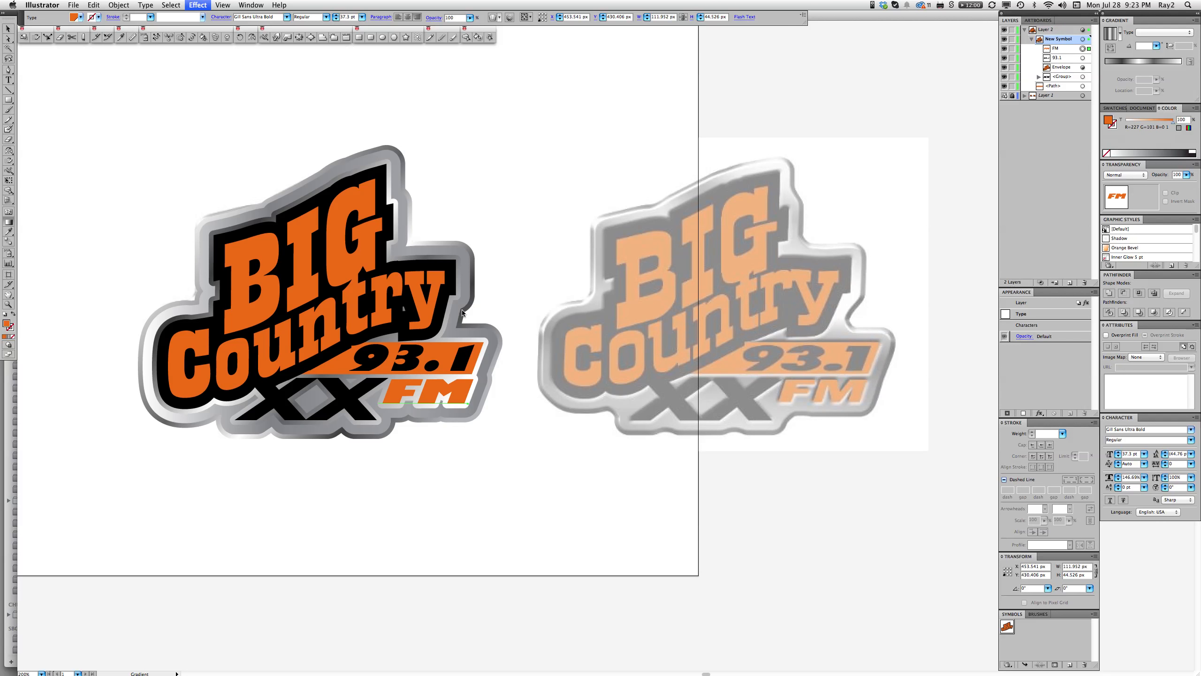
left_click_drag(543, 179, 528, 119)
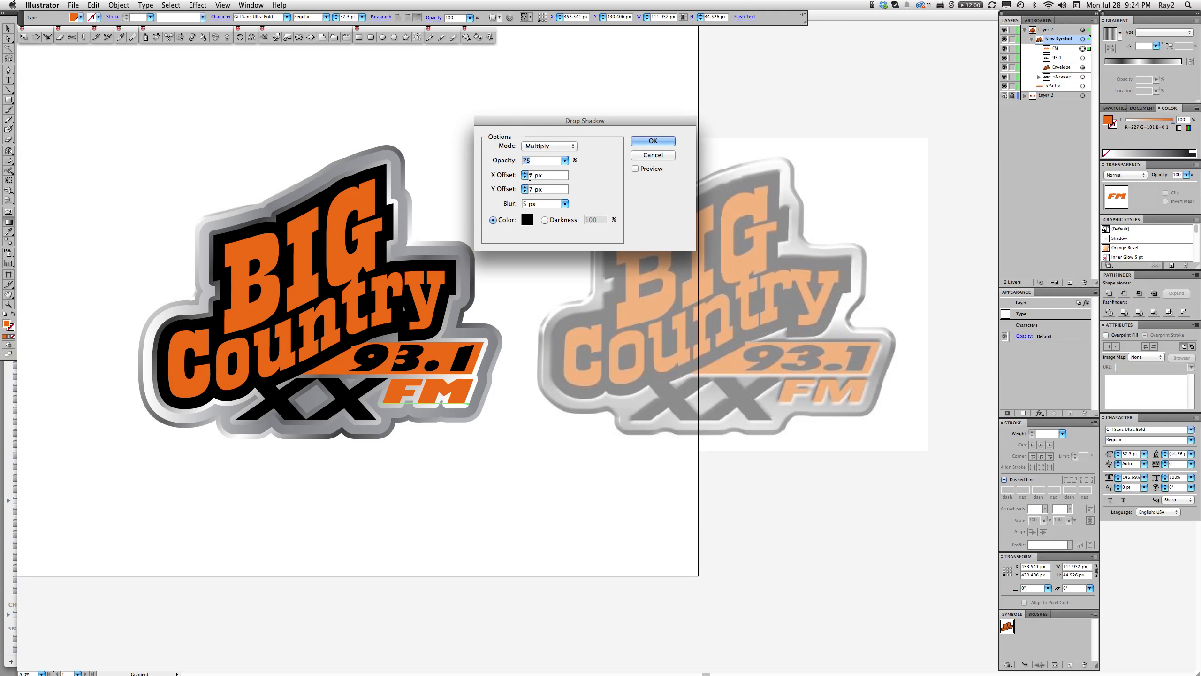
left_click(540, 178)
left_click(636, 169)
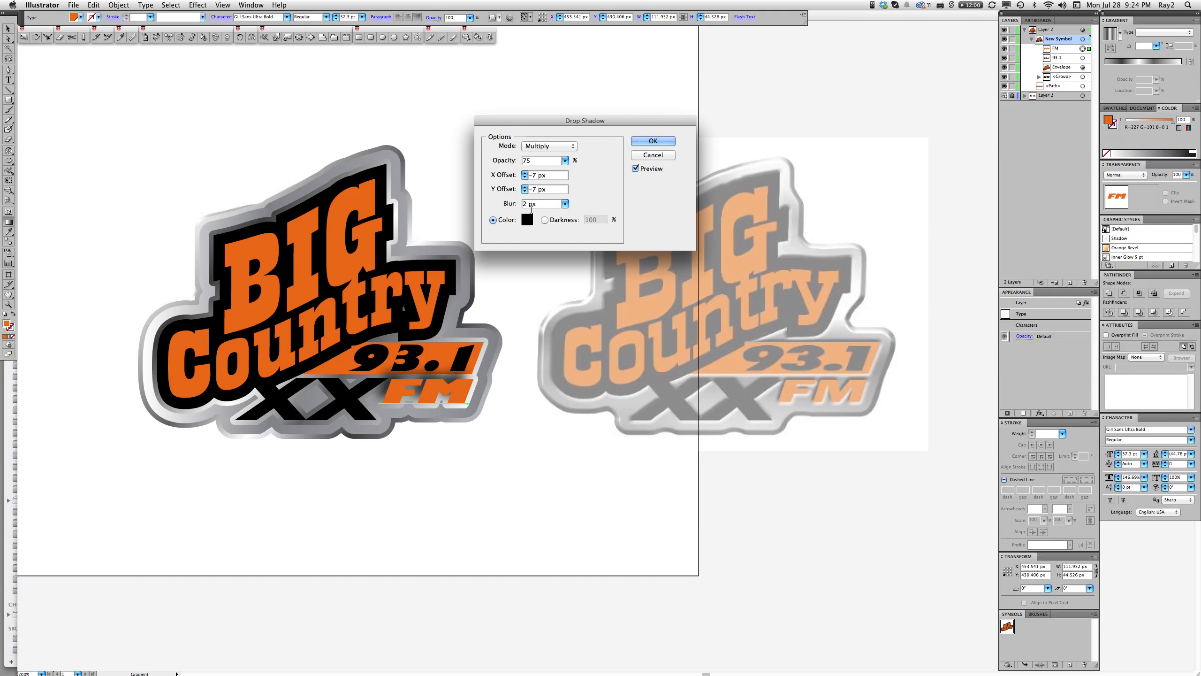
Reduce the Drop Shadow's X and Y offsets to -1 px and apply the effect to the FM text
left_click(533, 175)
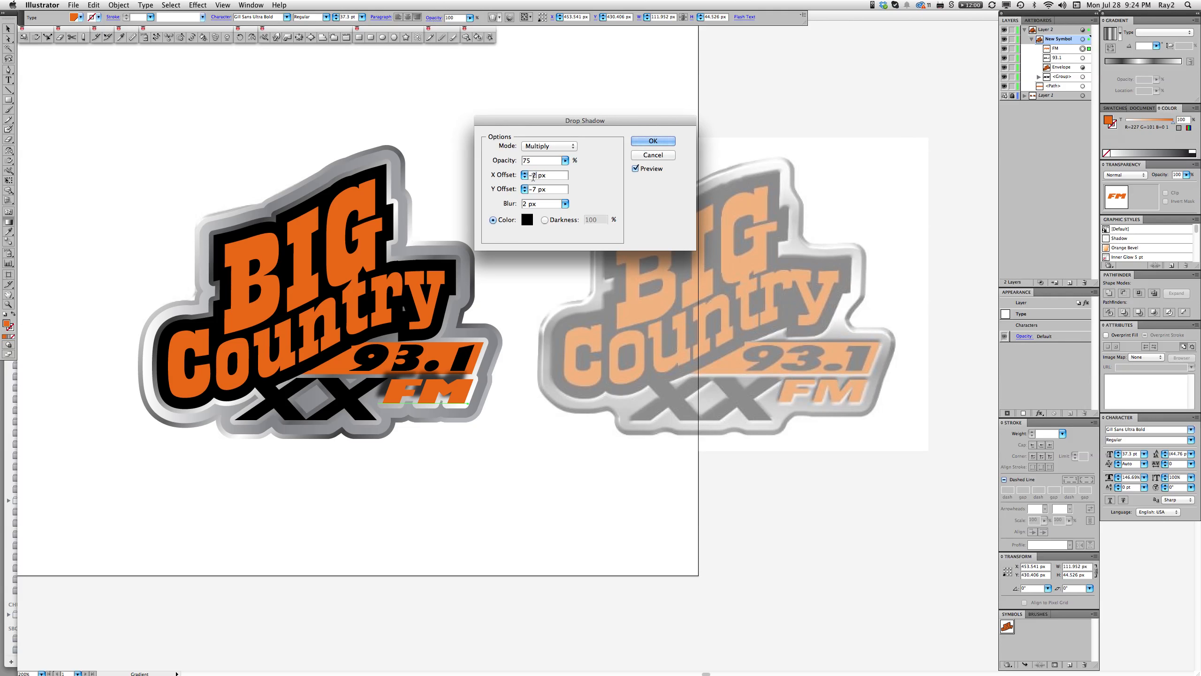
key("BackSpace")
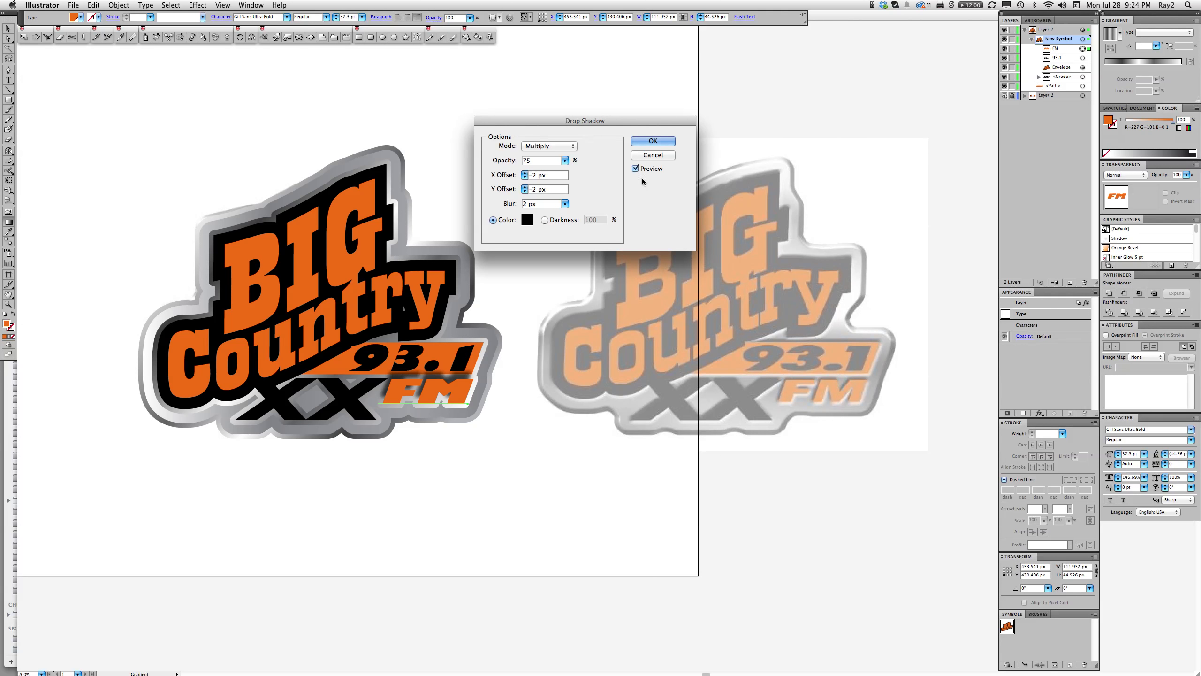
key("Tab")
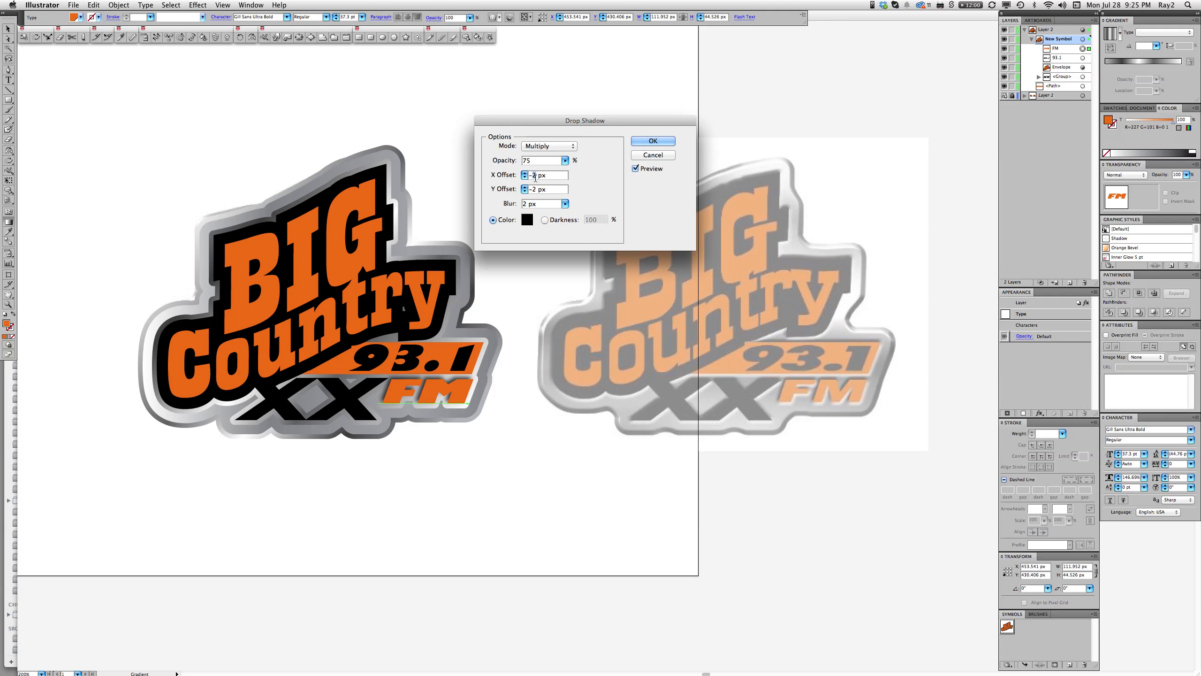
type("1")
double_click(536, 189)
type("1")
key("Tab")
left_click(653, 140)
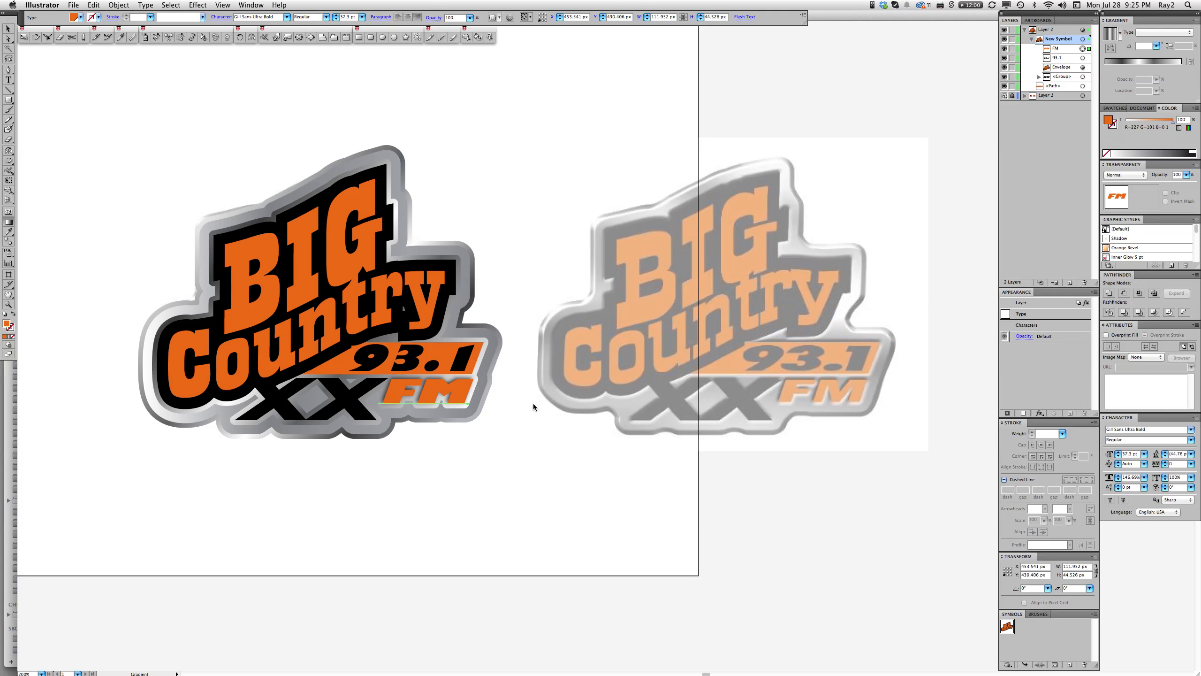
Remove the Drop Shadow effect from the FM text
left_click(509, 493)
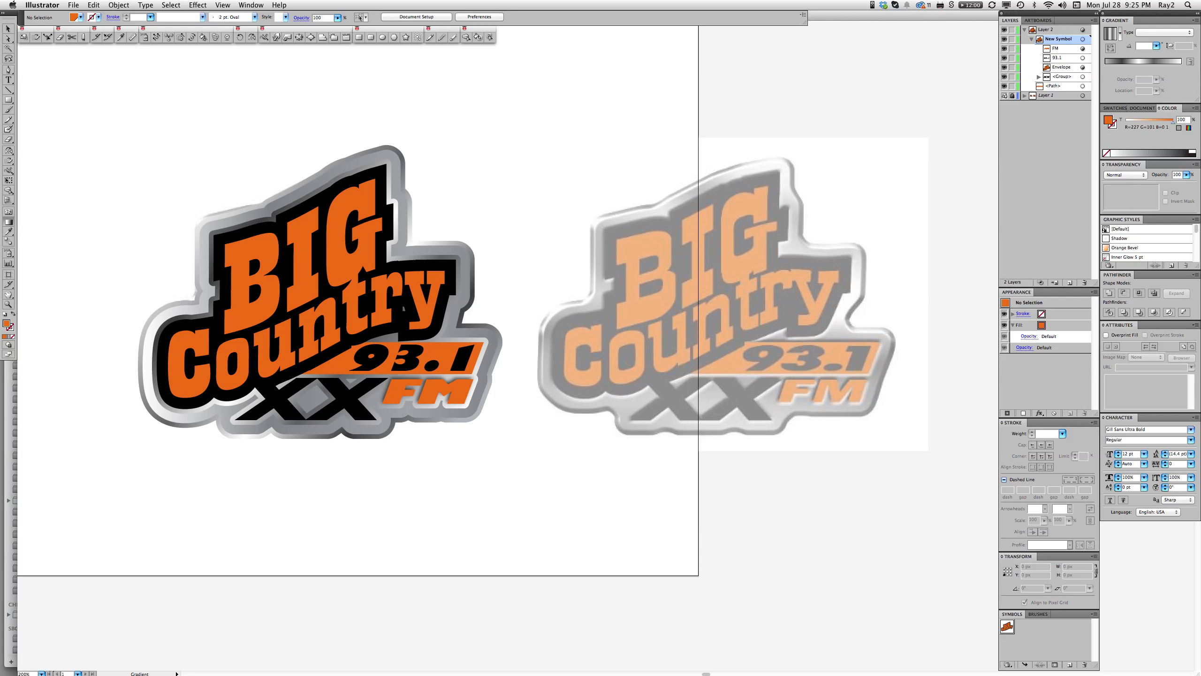
key("a")
left_click(462, 396)
key("g")
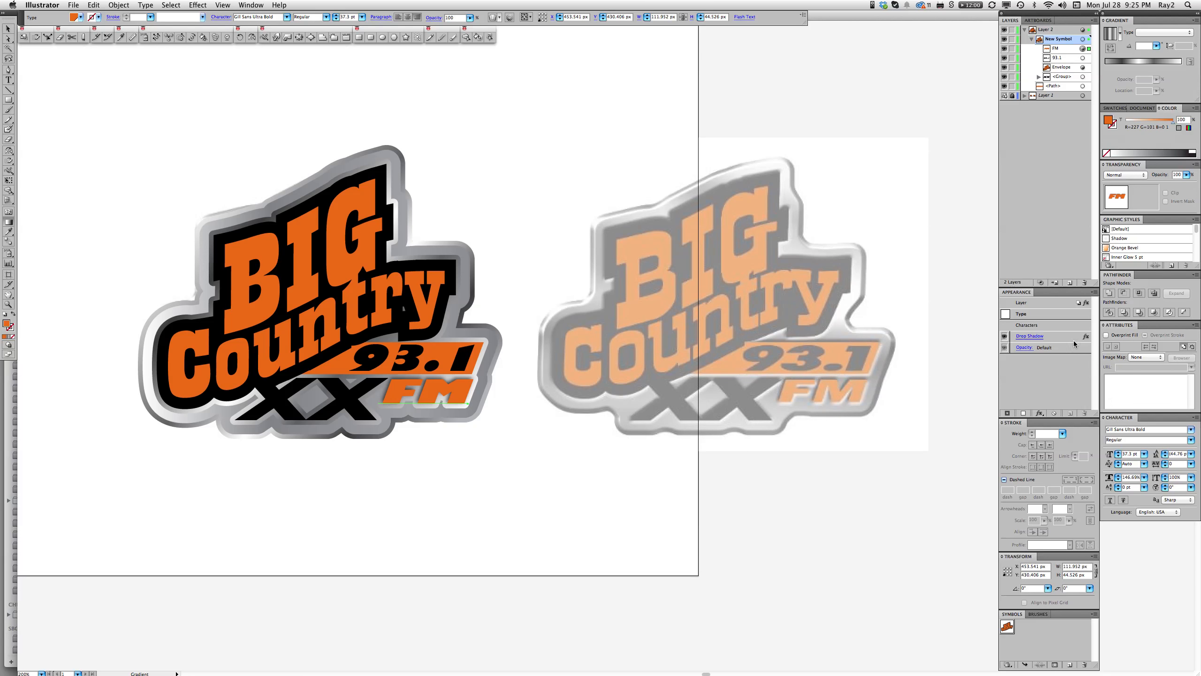
left_click_drag(1071, 337, 1084, 413)
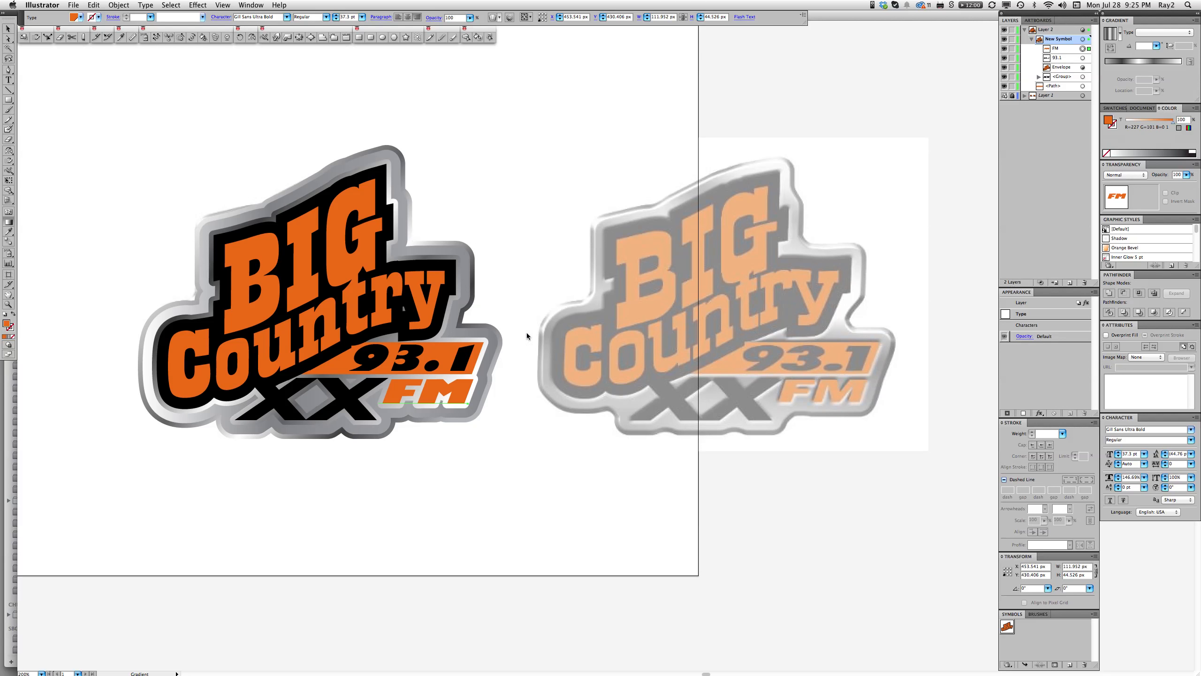
Hide the top gradient fill of Layer 2 and select the FM text
key("a")
key("g")
left_click(1083, 29)
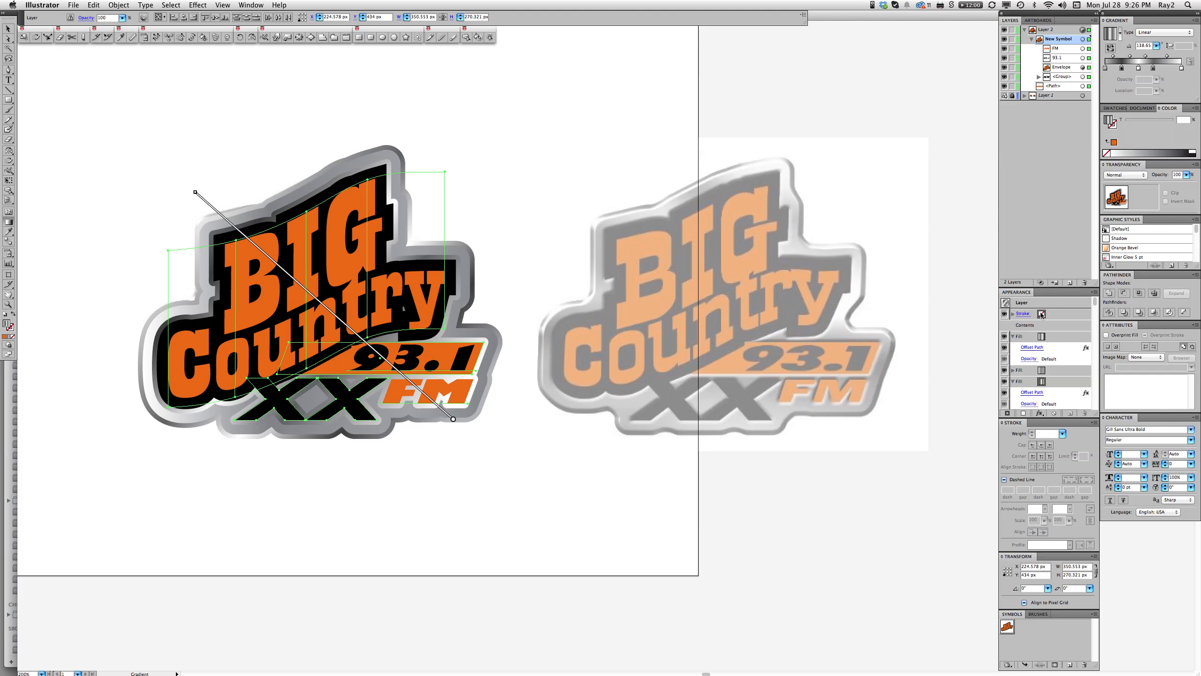
left_click(1004, 336)
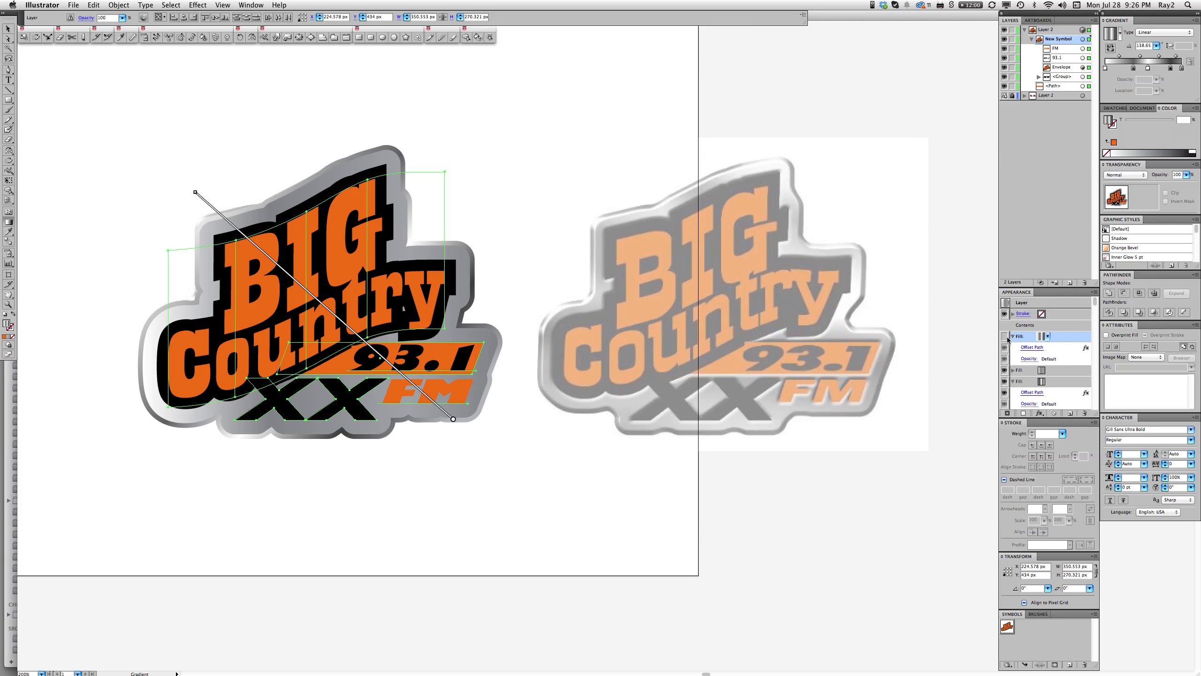
left_click(493, 453, "super")
left_click(459, 401, "super")
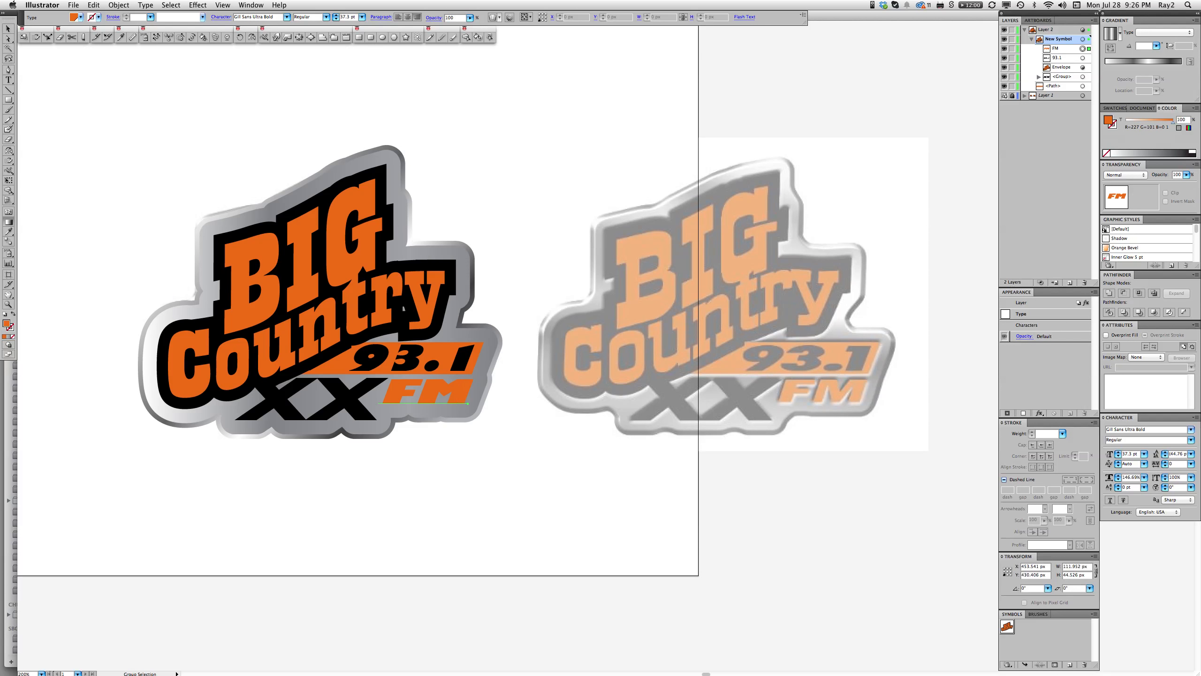
Examine the artwork in Outline view, then return to the normal preview with Layer 2's top gradient fill shown
left_click(200, 5)
mouse_move(226, 5)
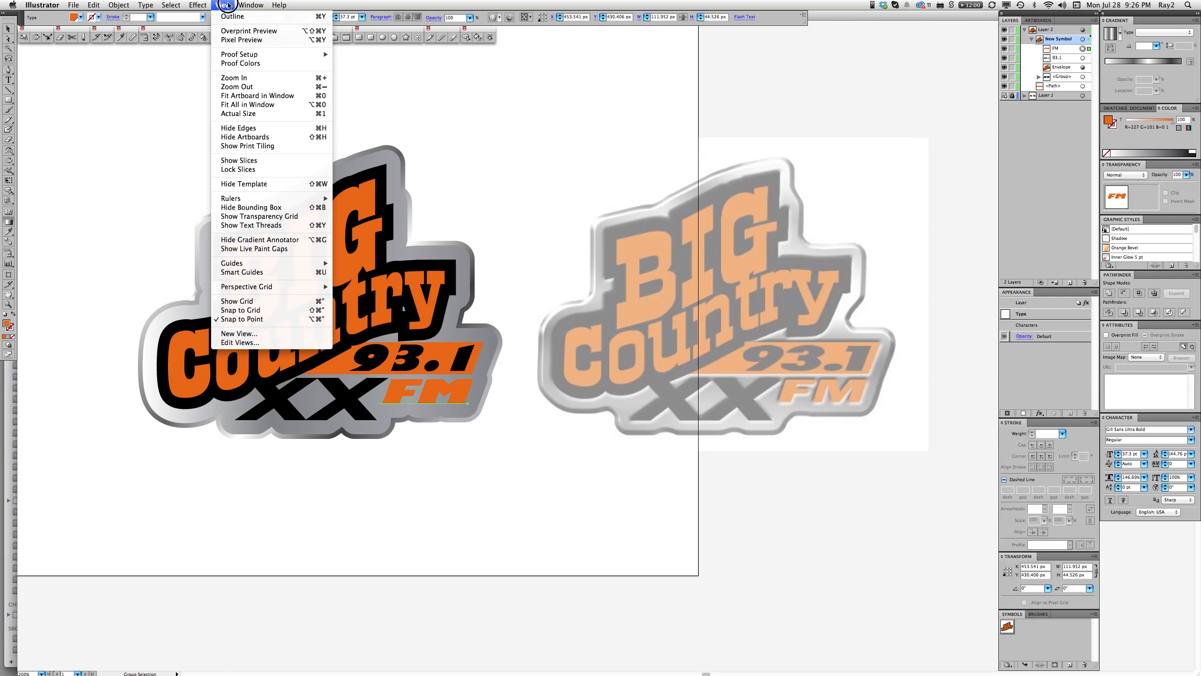
left_click(227, 7)
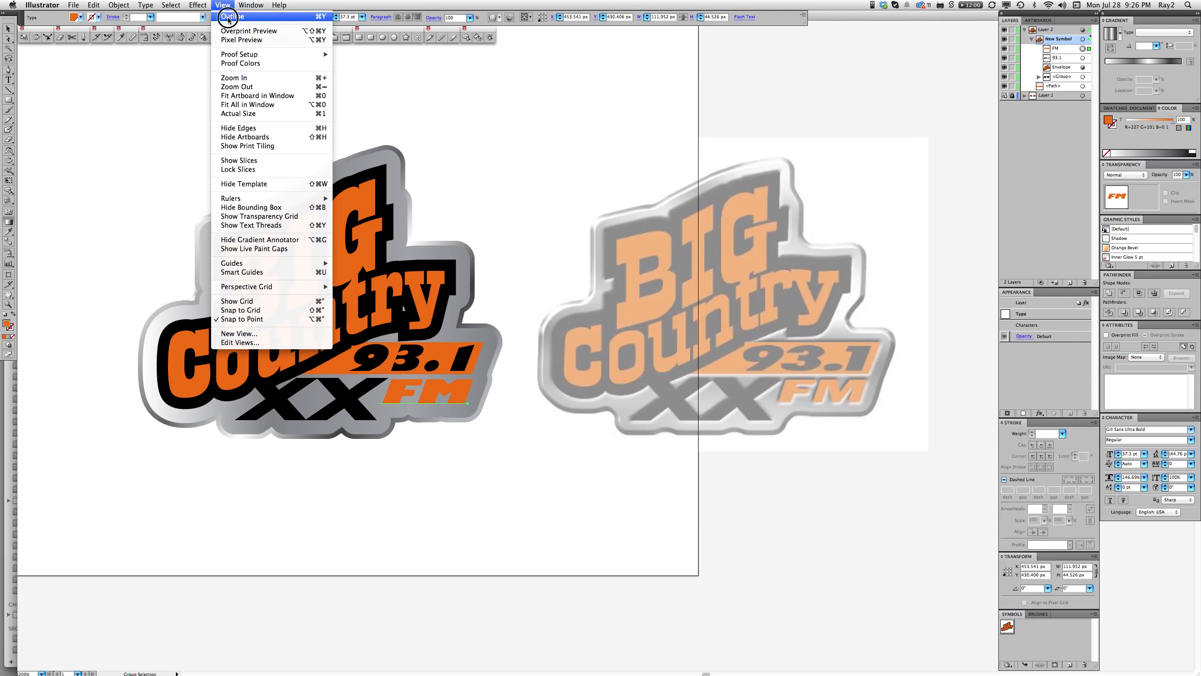
left_click(227, 18)
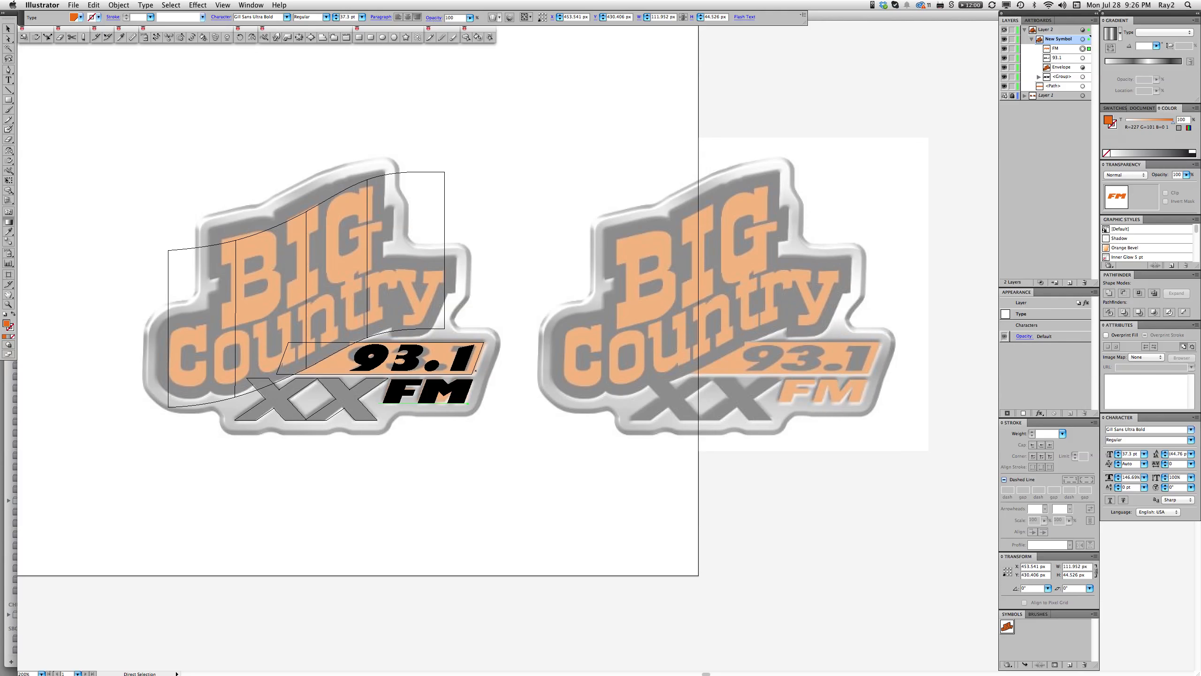
key("a")
key("super+a")
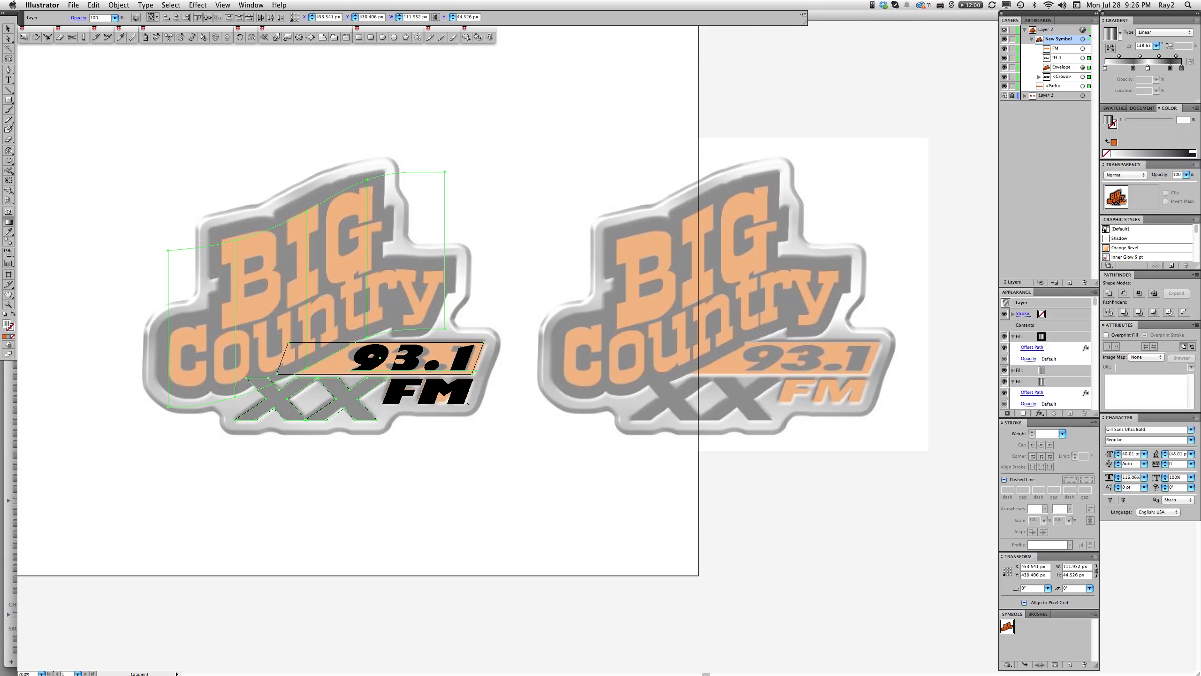
key("g")
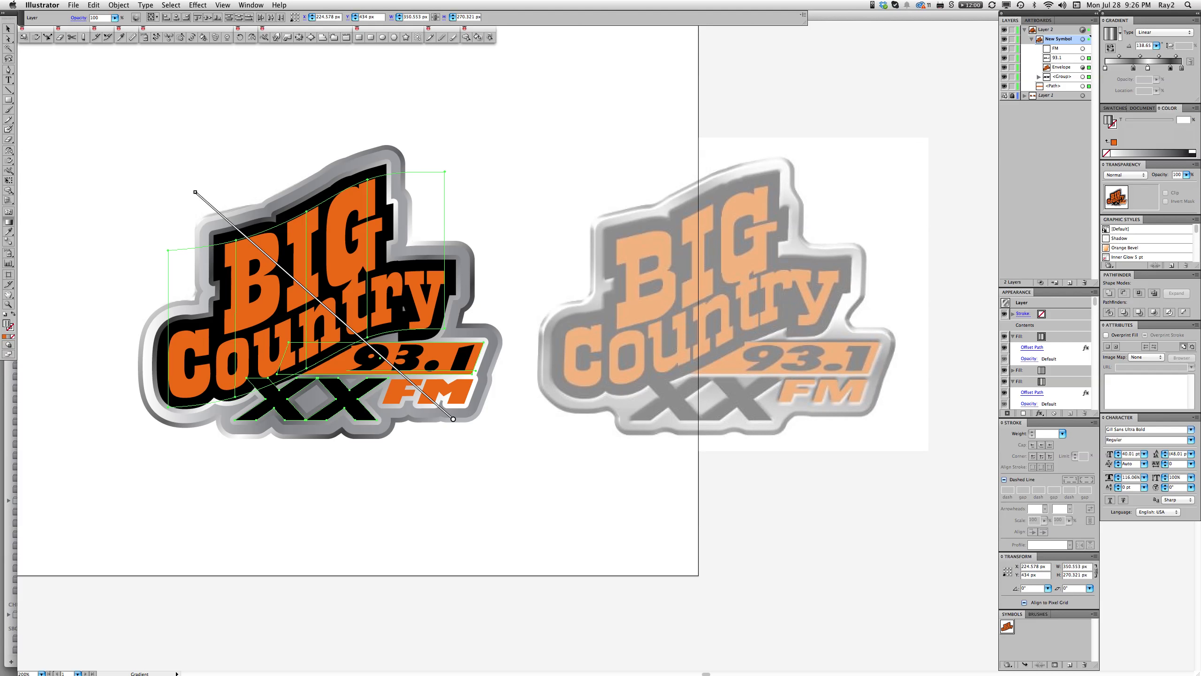
Apply an Offset Path effect of 10 px with Miter joins to the FM text
left_click(458, 396, "alt+super")
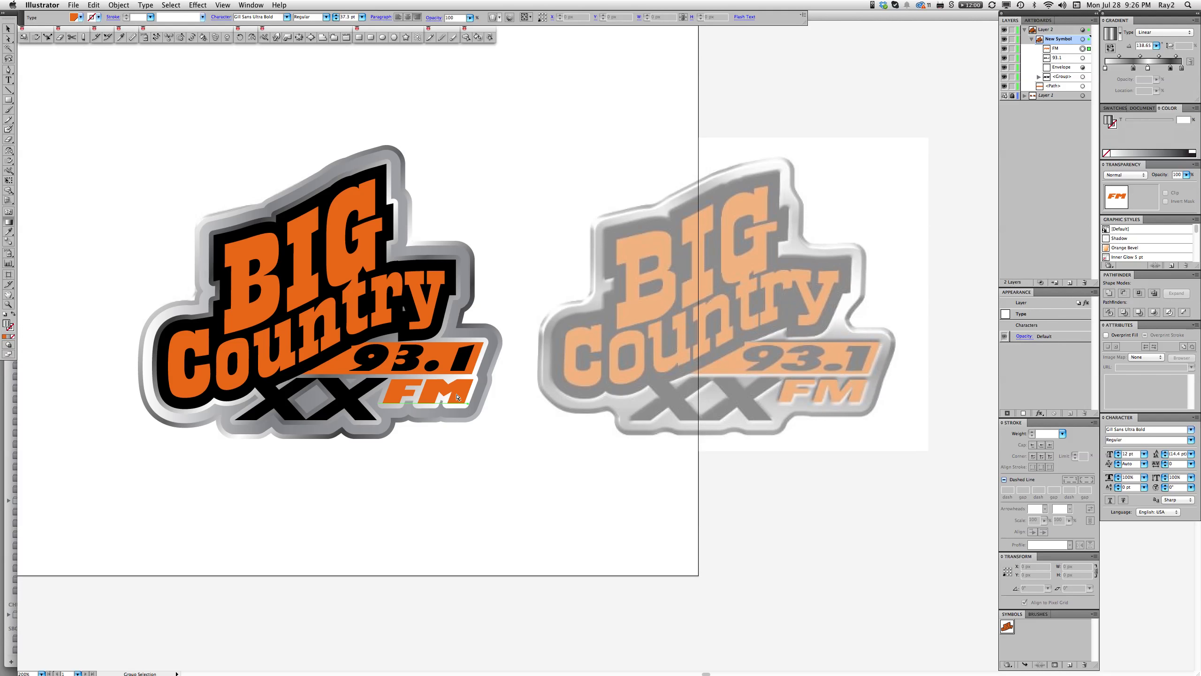
left_click(196, 5)
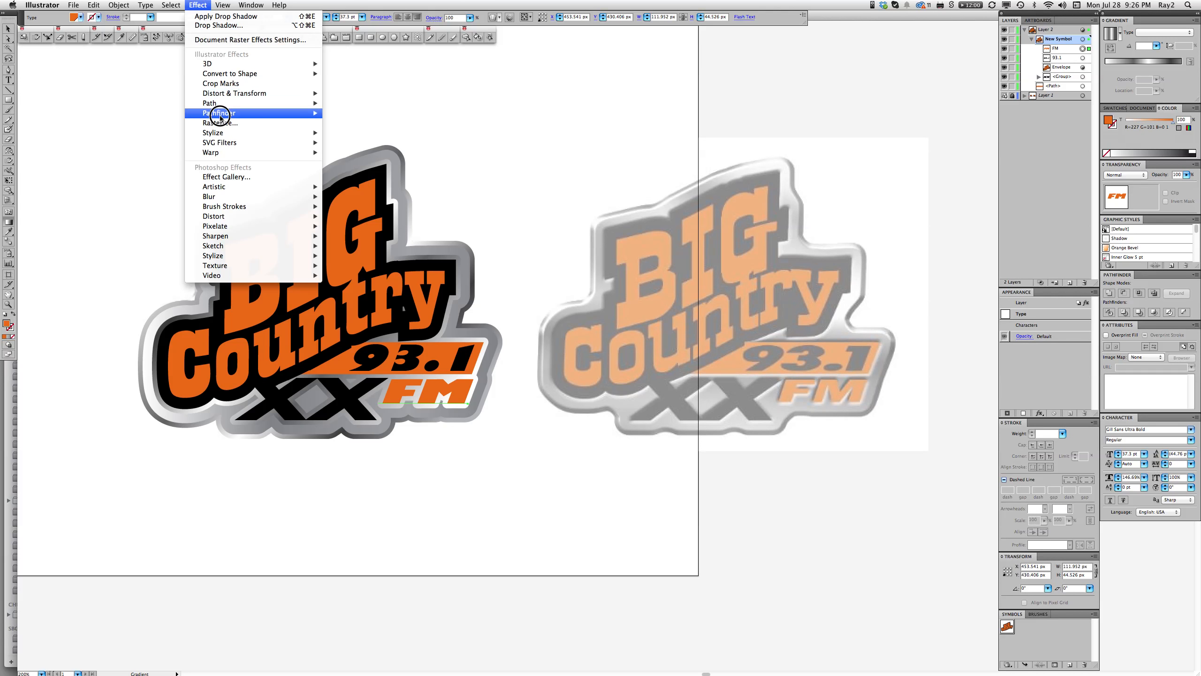
mouse_move(222, 113)
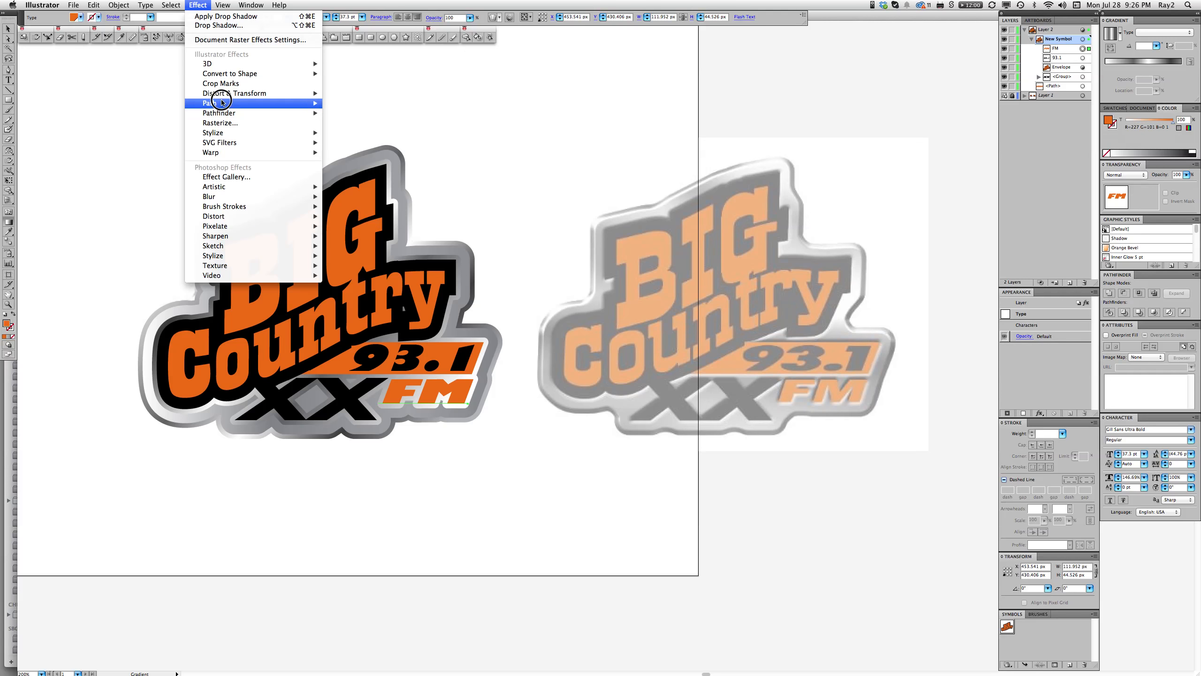
left_click(357, 102)
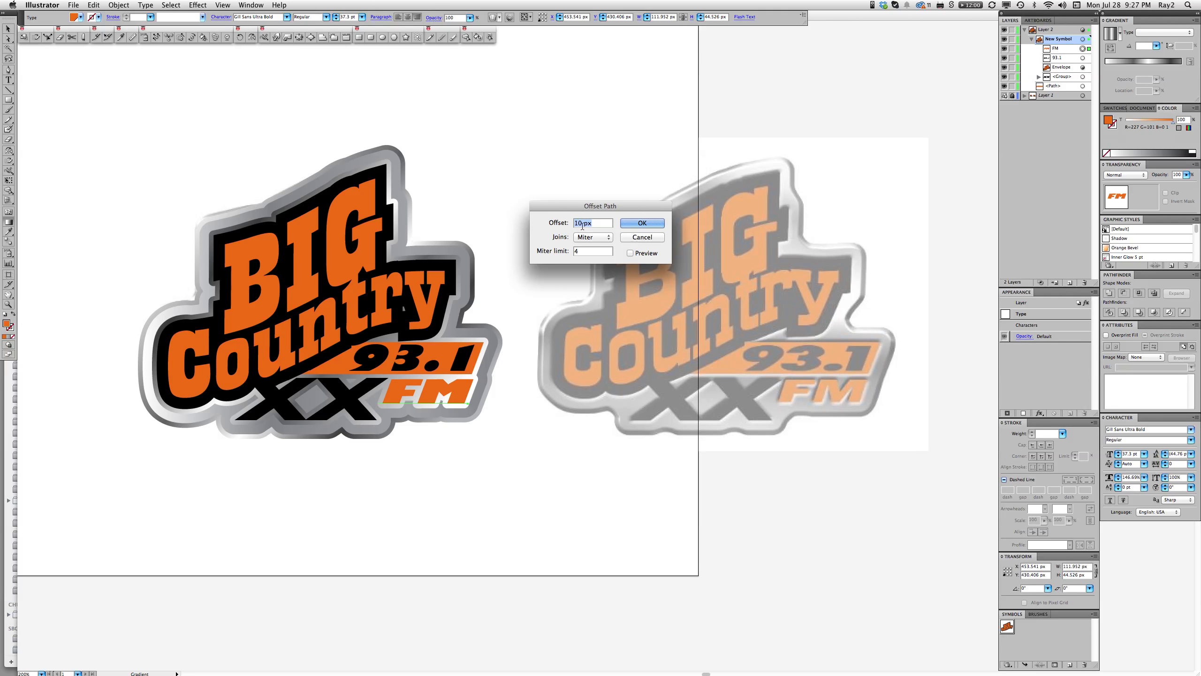
left_click_drag(585, 223, 567, 221)
type("5")
left_click(630, 253)
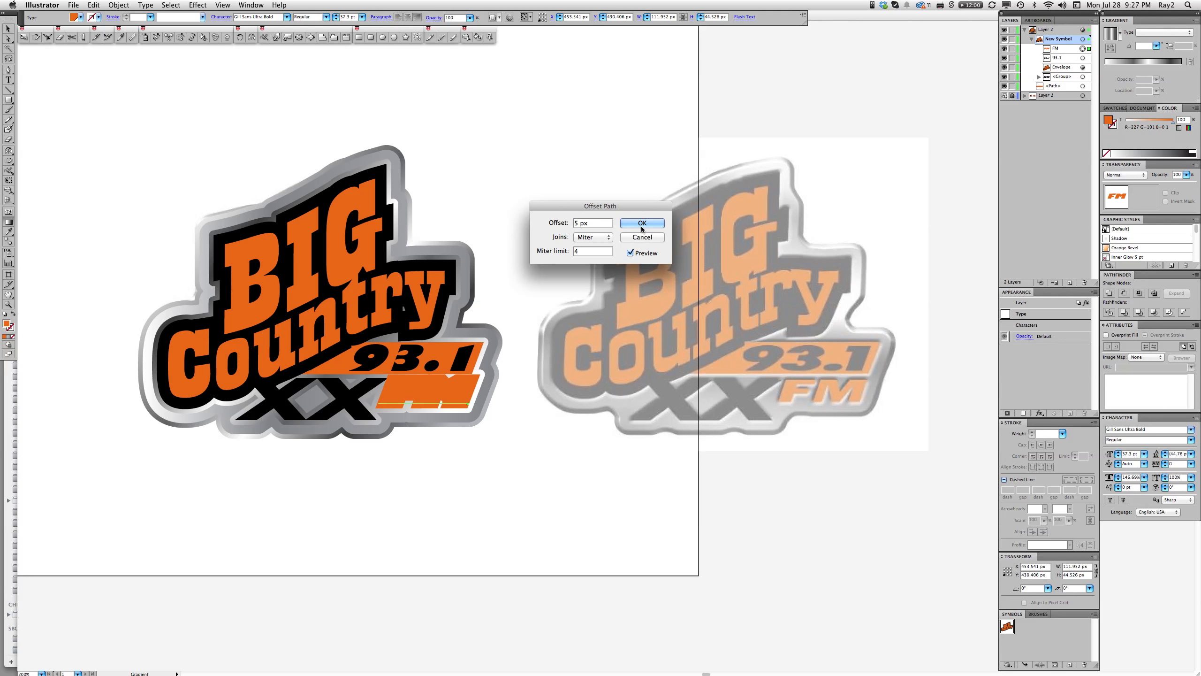
double_click(577, 223)
type("10")
key("Tab")
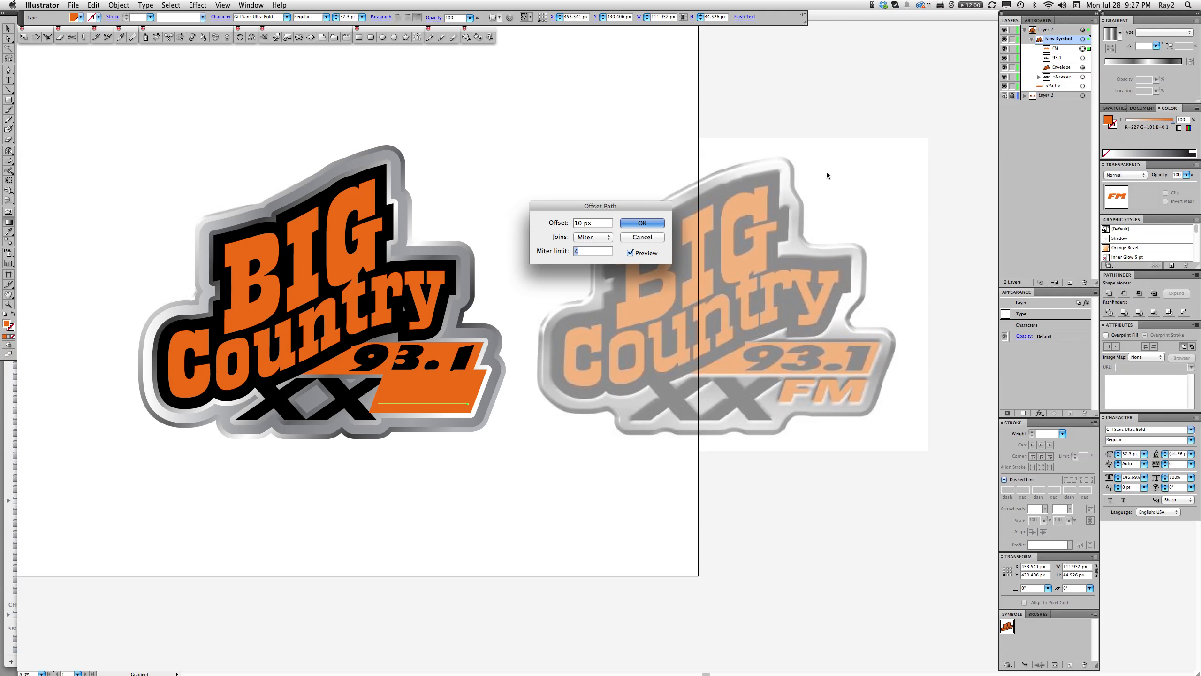
left_click(644, 223)
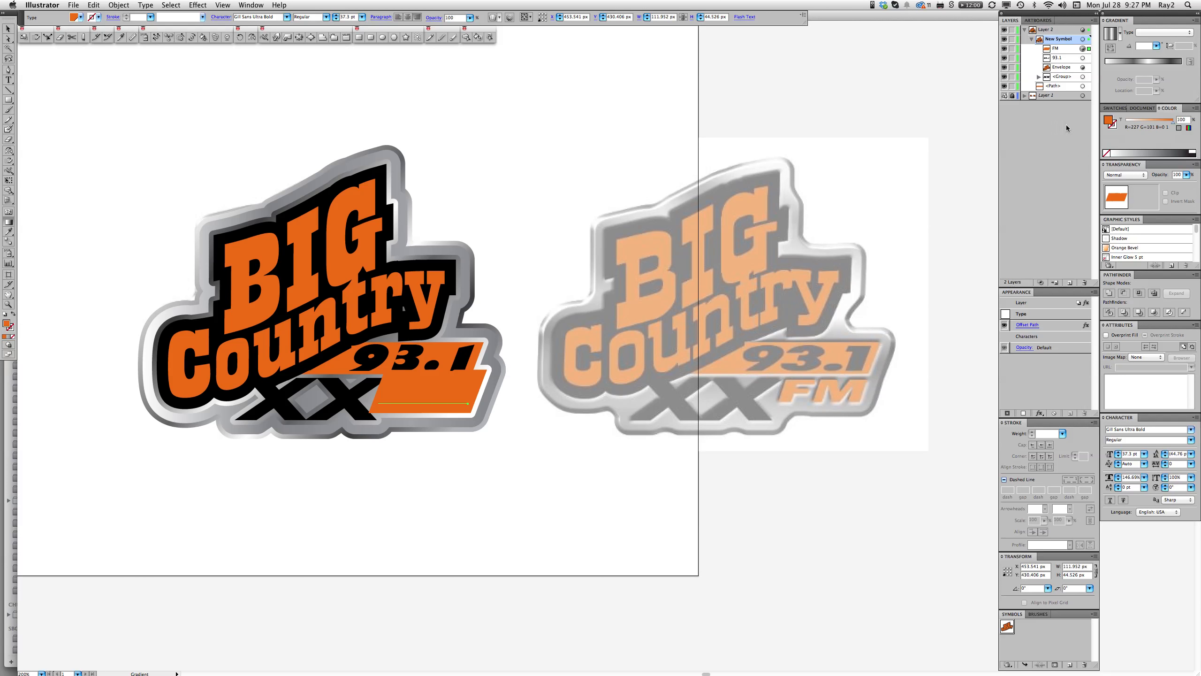
Hide the top gradient fill of Layer 2 and target the FM text object
left_click(1083, 30)
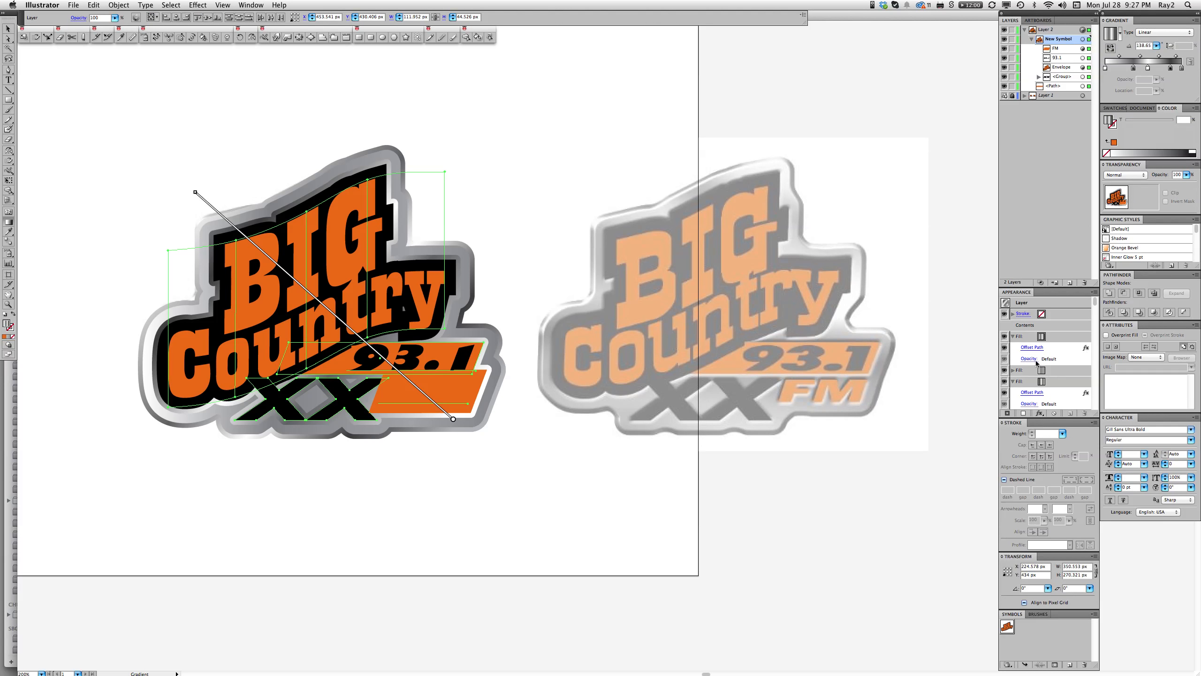
left_click(1004, 338)
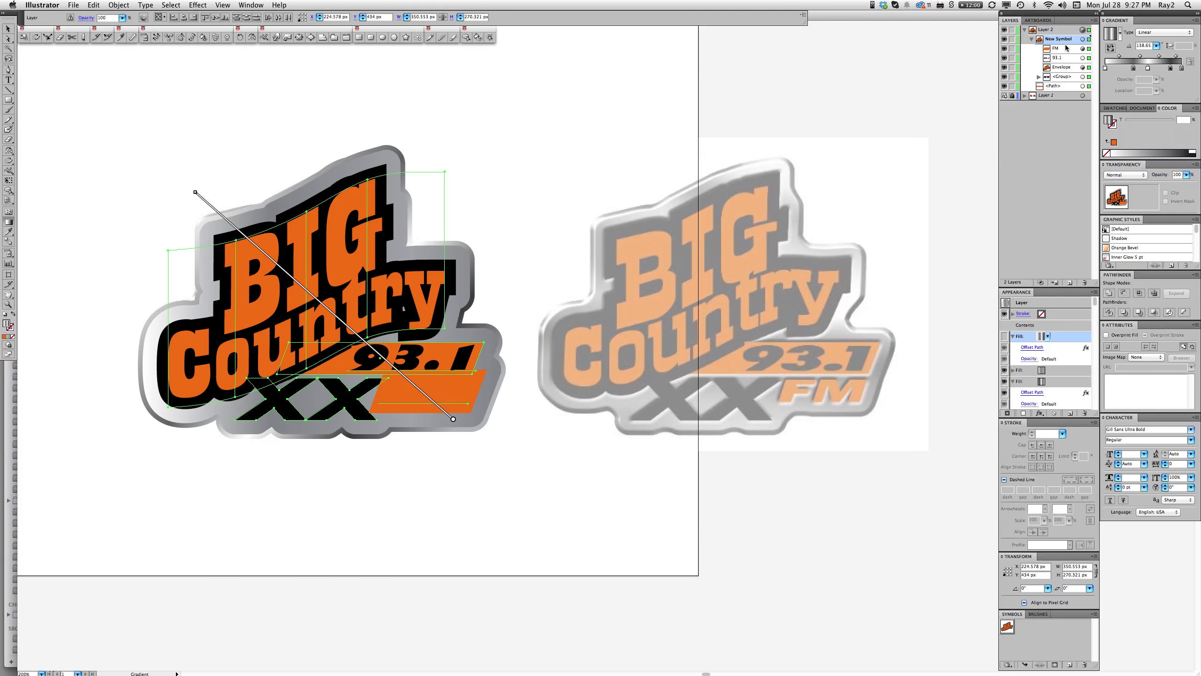
left_click(1083, 49)
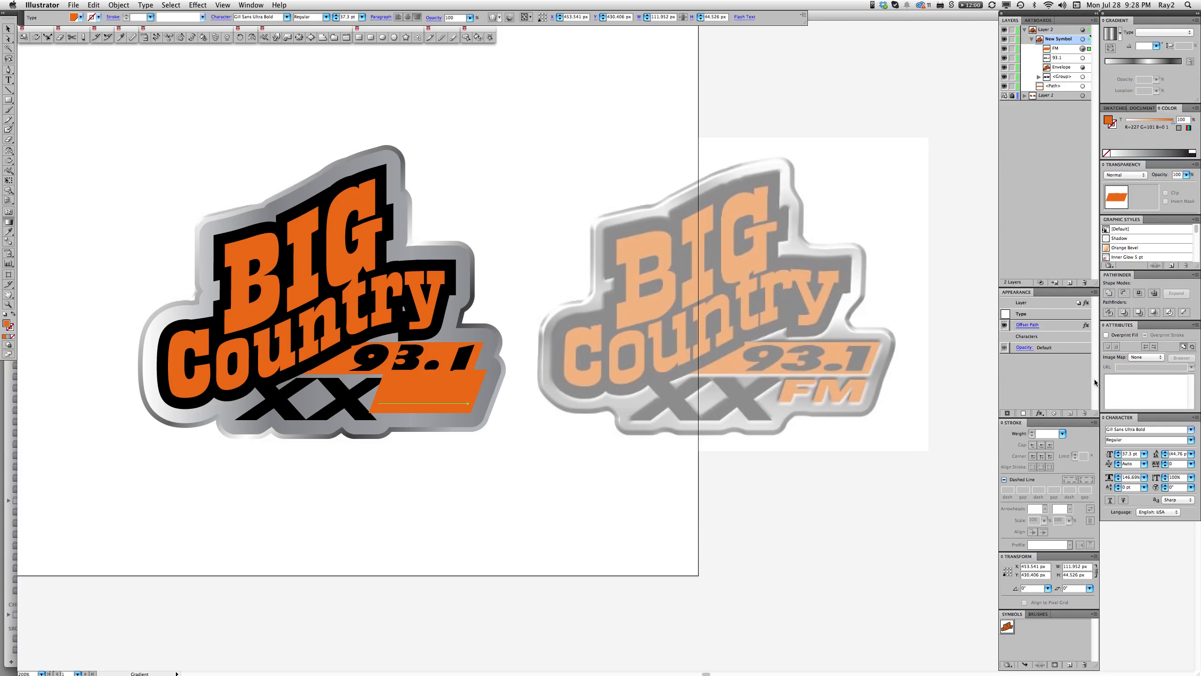
Add a new dark fill to the FM text and move the Offset Path effect into that fill beneath the characters
left_click(1095, 292)
left_click(1036, 294)
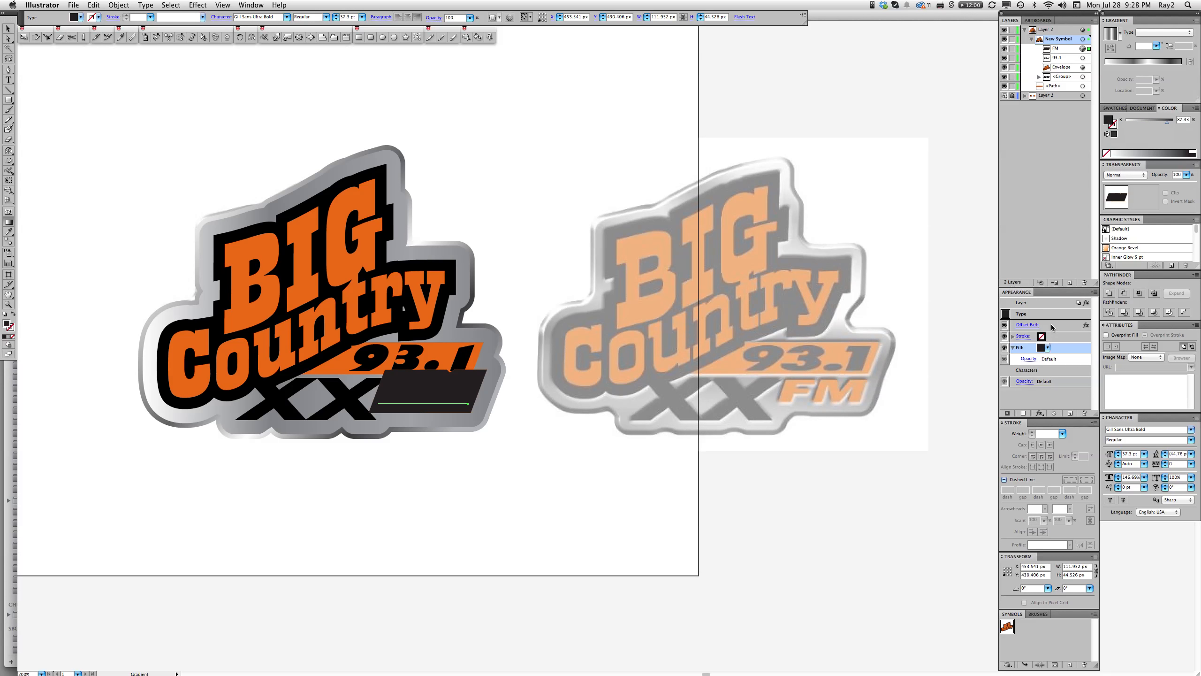
left_click_drag(1052, 326, 1063, 377)
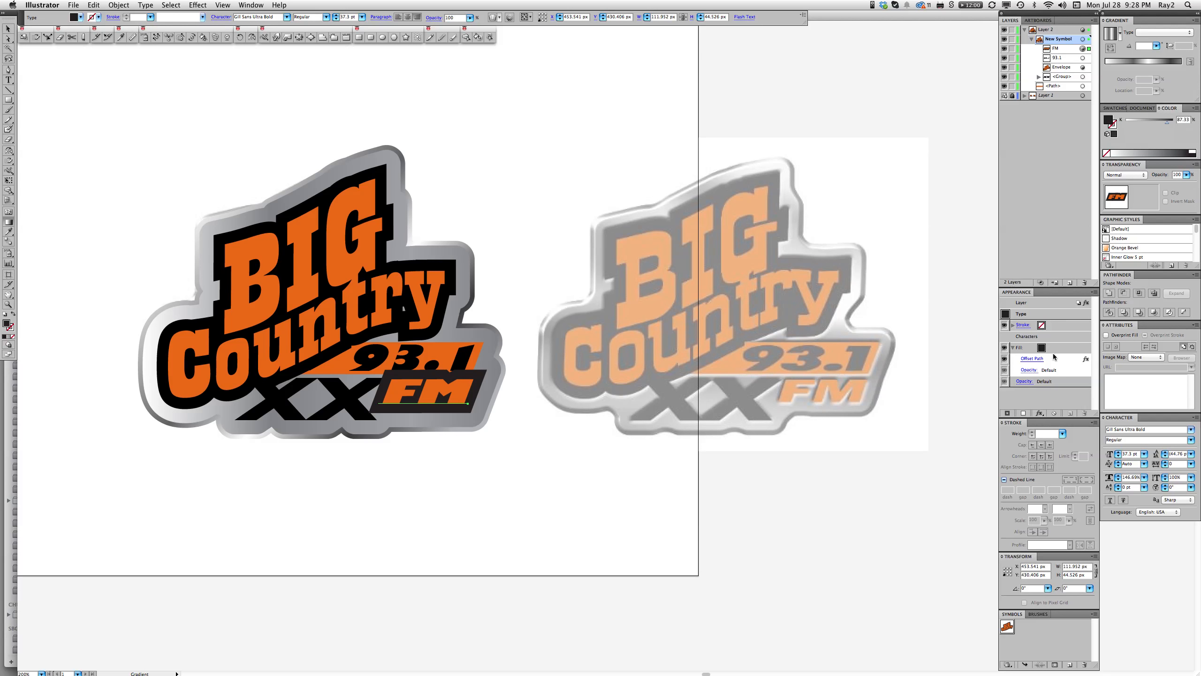
Change the FM backing fill's Offset Path effect to 6 px with Round joins
left_click(1036, 358)
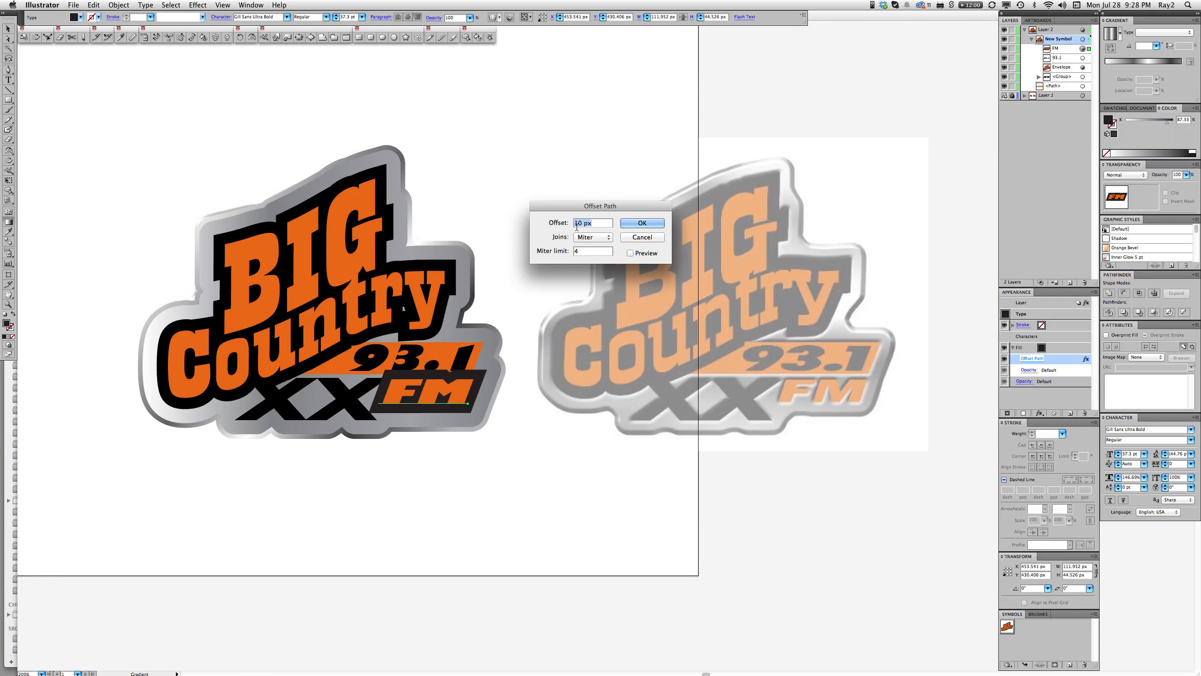
type("7")
left_click(630, 253)
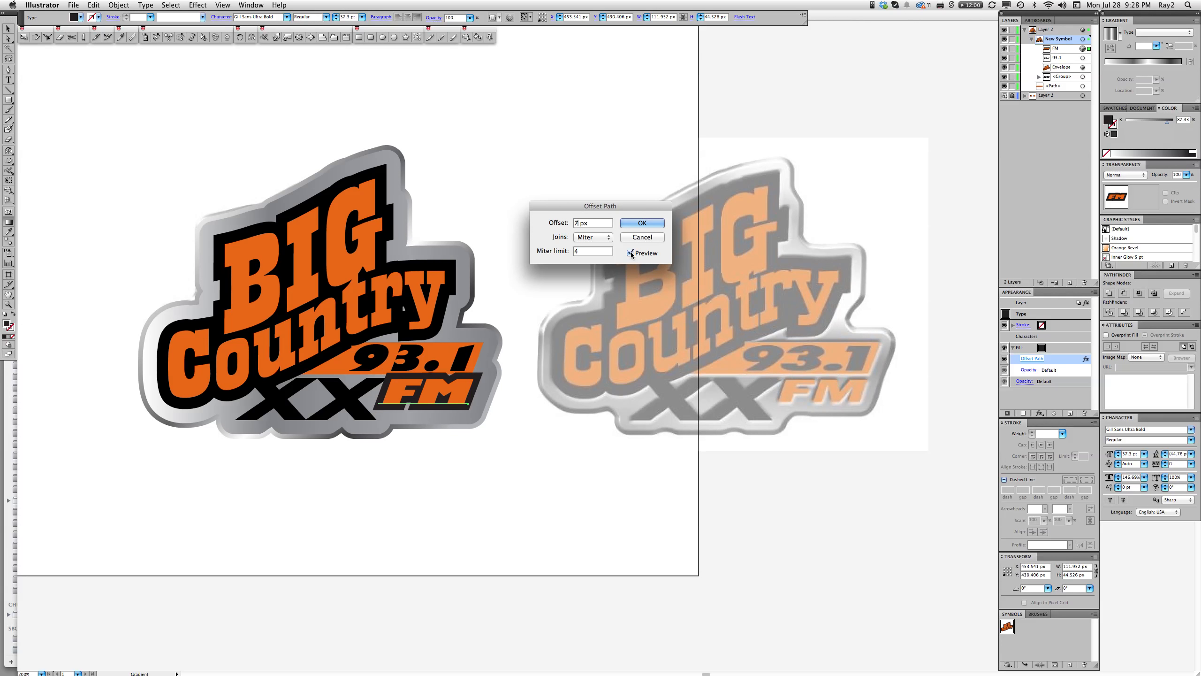
left_click_drag(579, 224, 563, 220)
type("6")
left_click(588, 237)
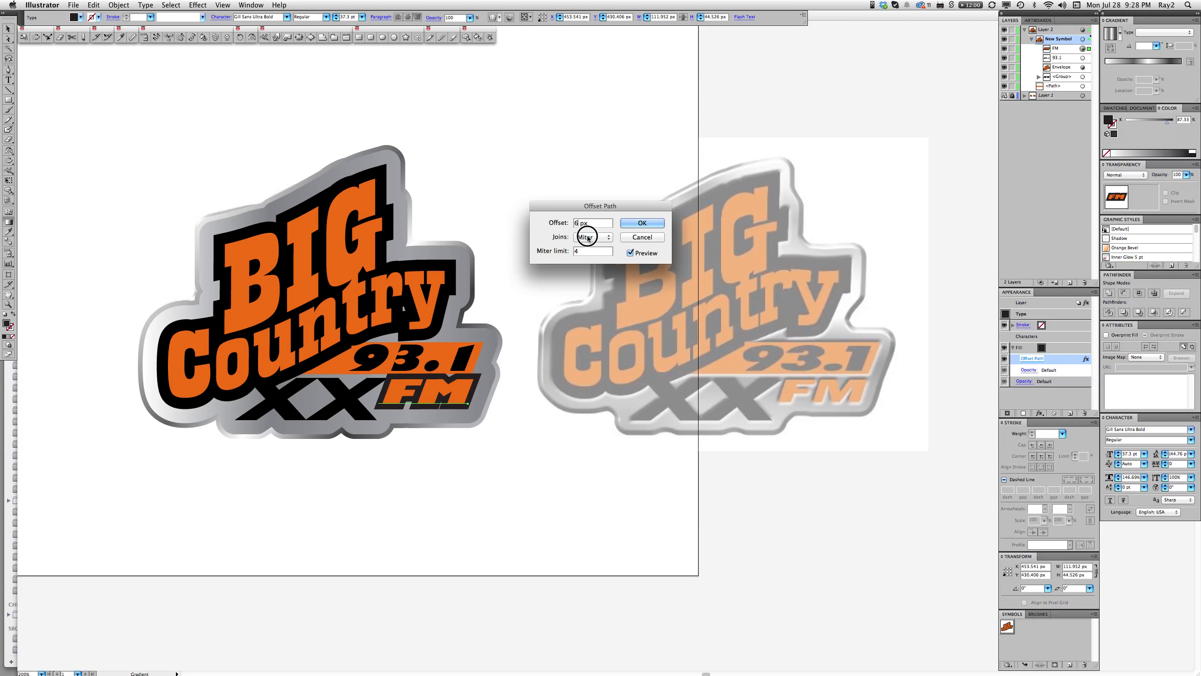
left_click_drag(587, 236, 586, 245)
left_click(644, 226)
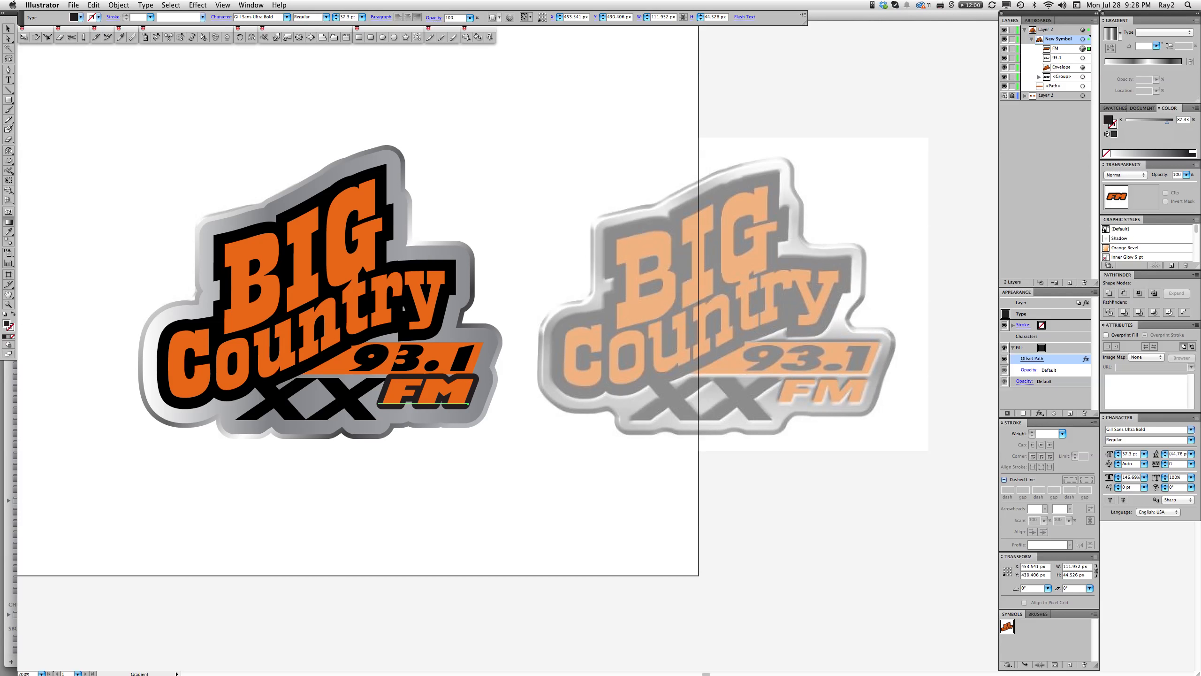
Apply a linear gradient to the FM backing fill and reduce it to two stops, white at the start and near-black at 100%
left_click(1110, 35)
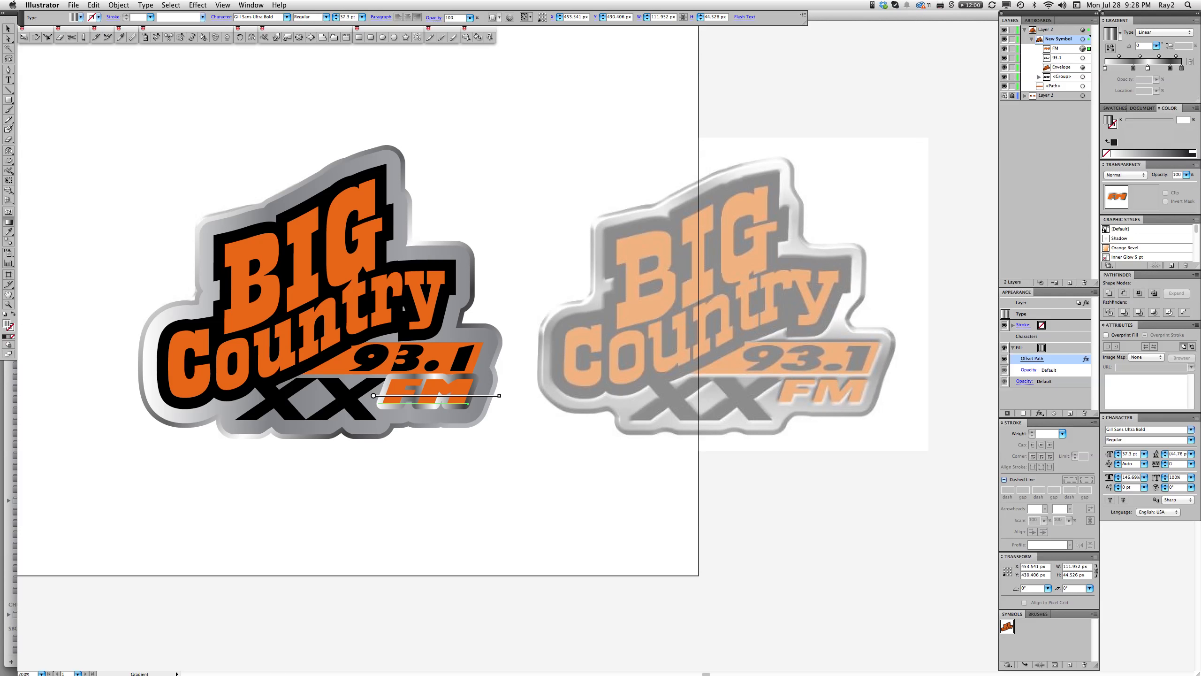
left_click(1182, 69)
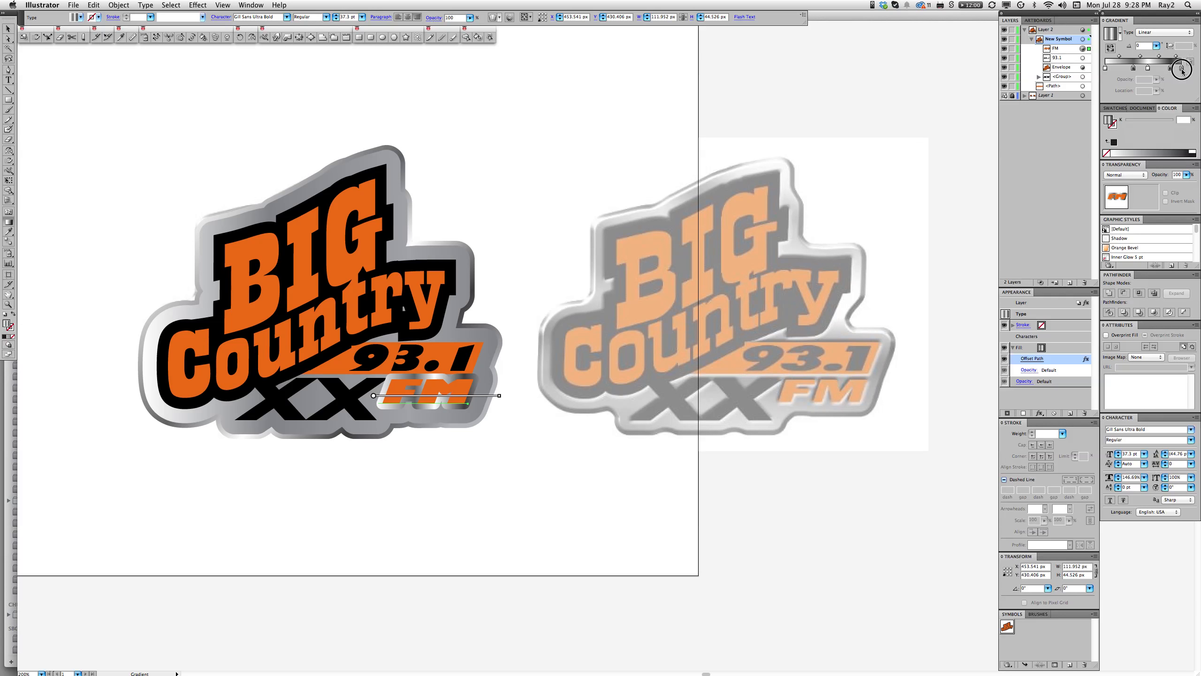
mouse_move(1182, 68)
left_mouse_down()
mouse_move(1145, 69)
mouse_move(1184, 78)
left_mouse_up()
left_click(1150, 68)
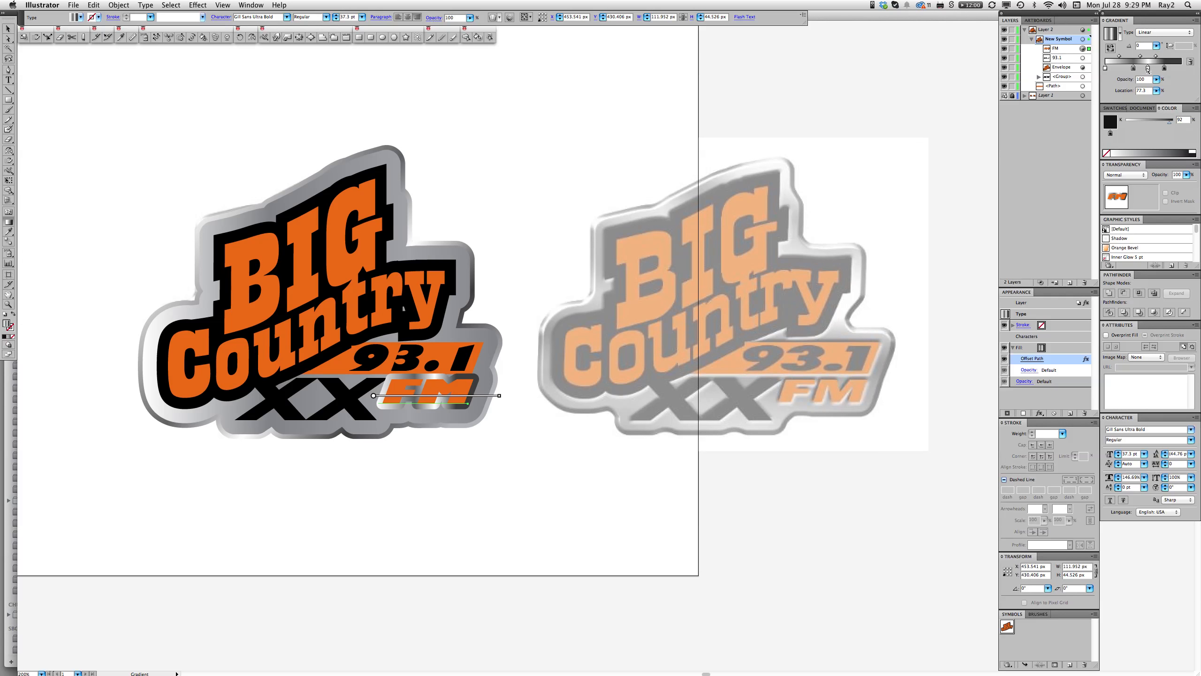
left_click(1150, 70)
left_click_drag(1149, 71, 1183, 69)
left_click(1165, 68)
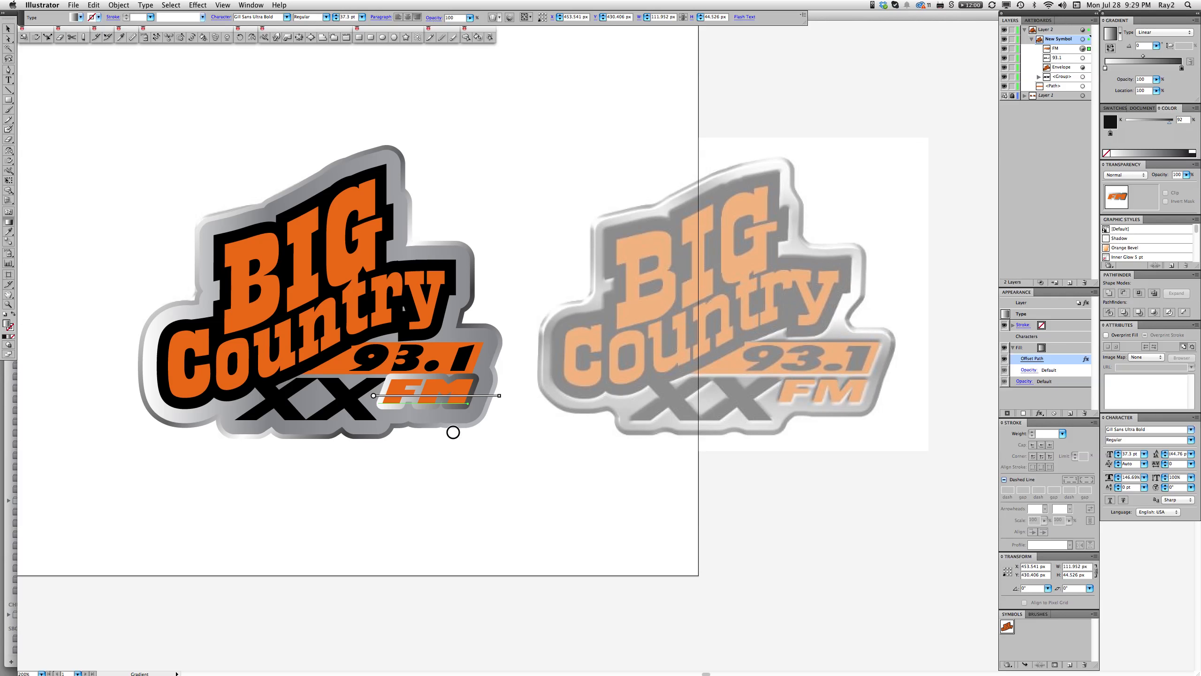
Angle the backing gradient diagonally across FM from lower right to upper left and move both of its stops inward
left_click_drag(449, 430, 391, 374)
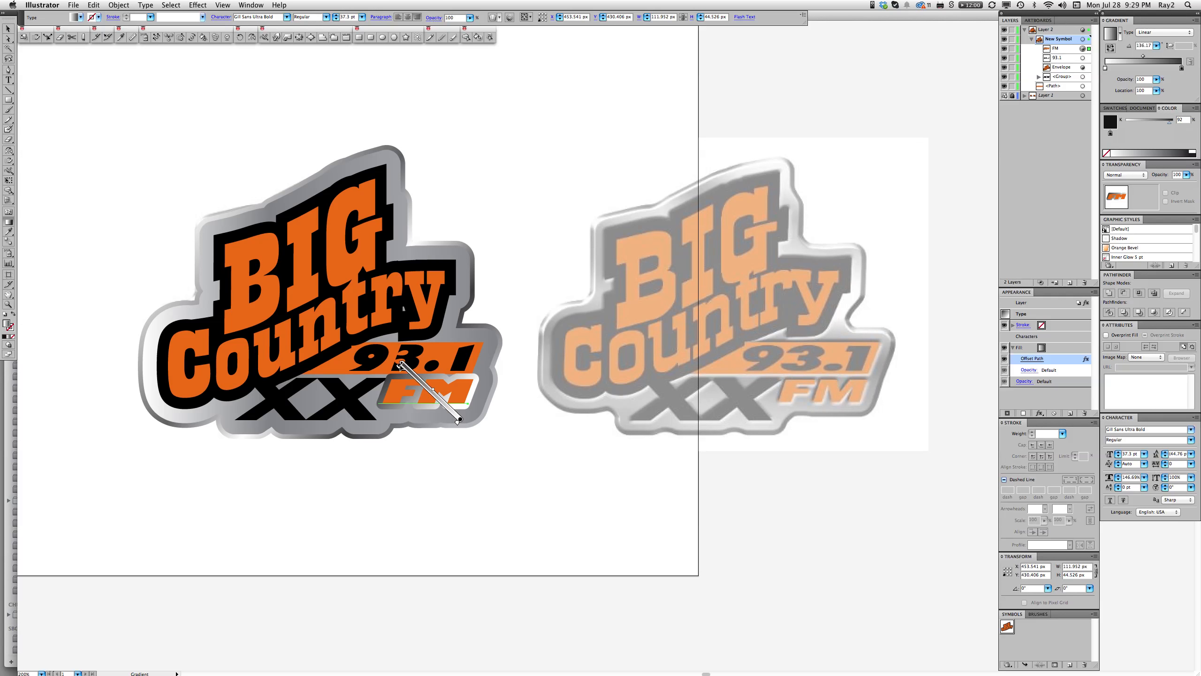
left_click_drag(403, 365, 416, 382)
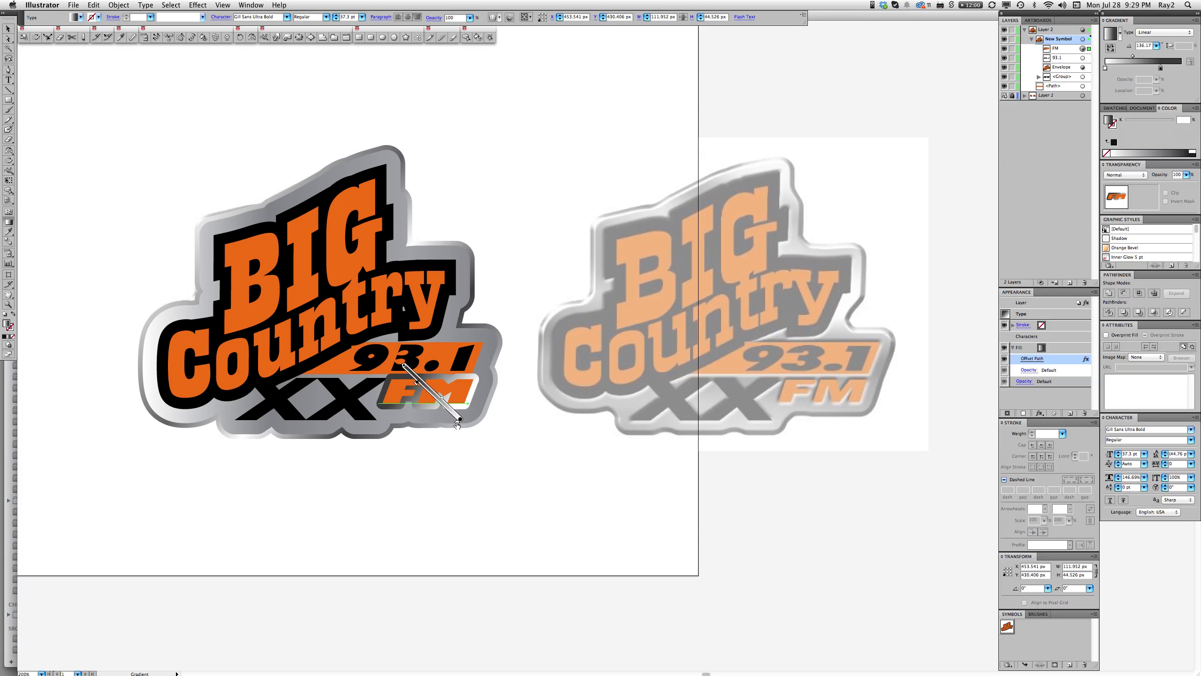
mouse_move(457, 425)
left_mouse_down()
mouse_move(453, 408)
mouse_move(457, 424)
left_mouse_up()
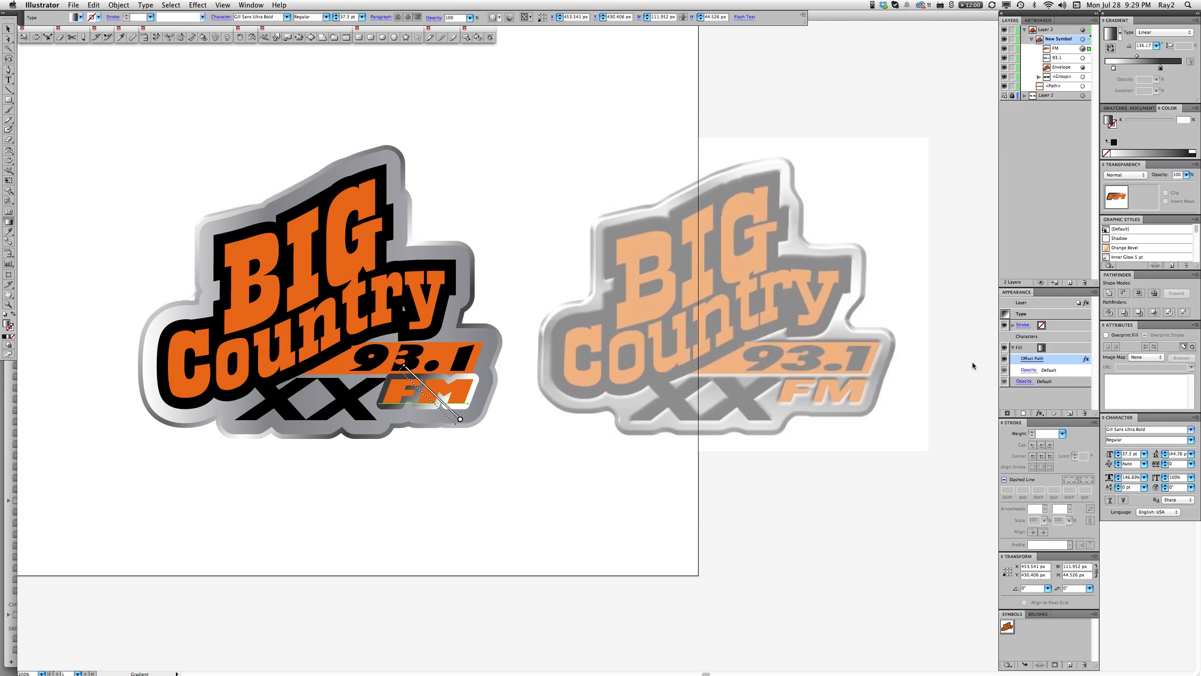
Reduce the FM fill's offset to 4 px and redraw its gradient steeply upward at about 108°
left_click(1040, 359)
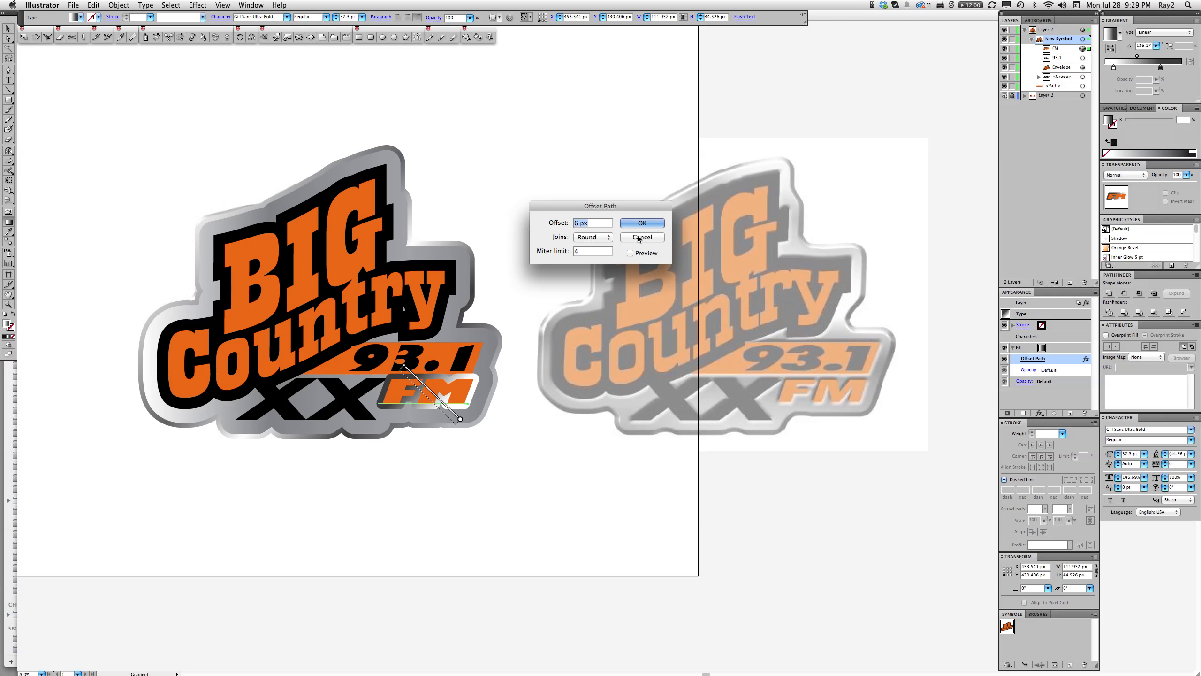
type("4")
left_click(629, 253)
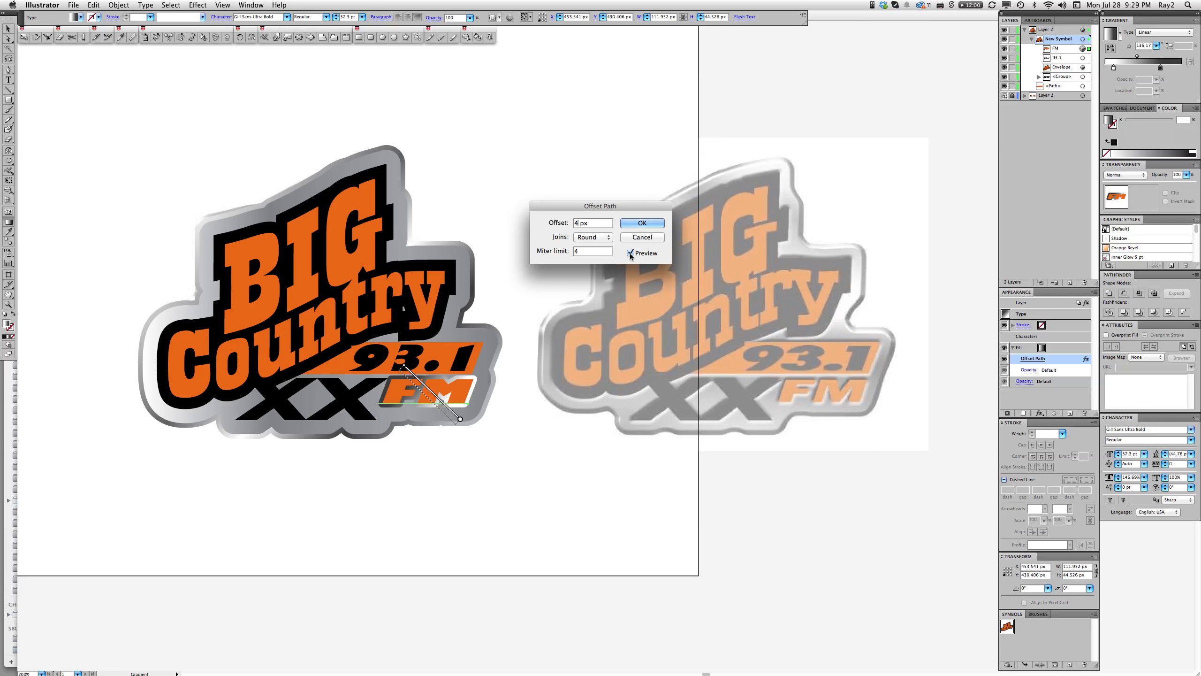
left_click(642, 223)
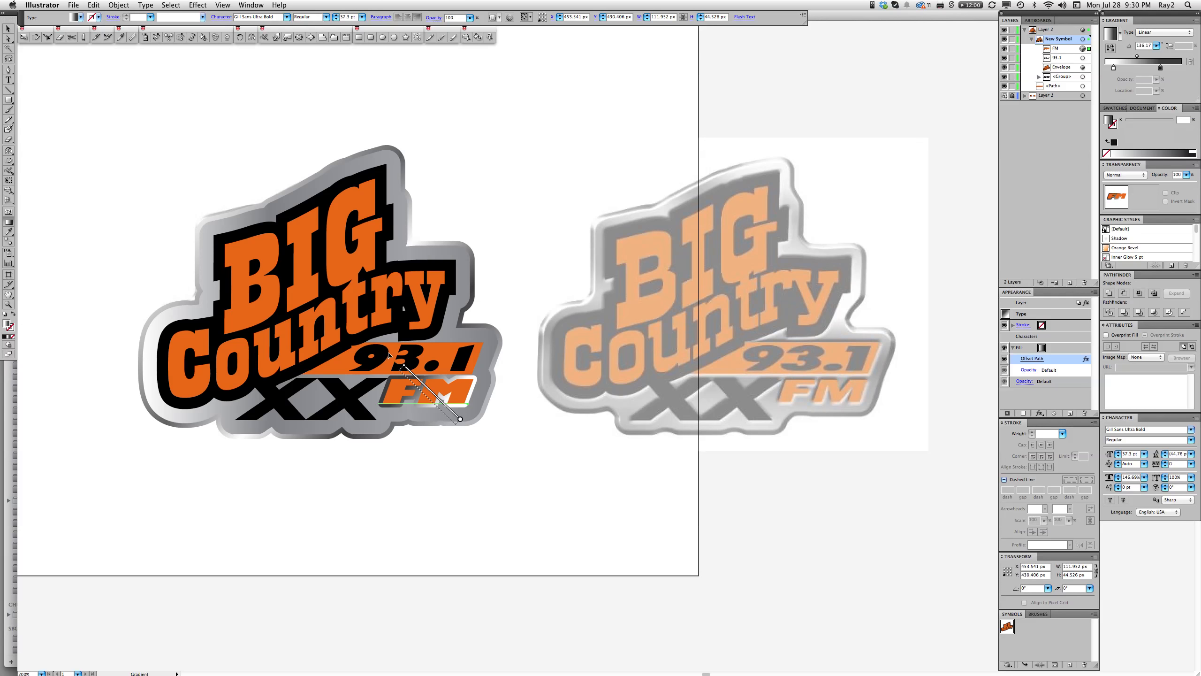
mouse_move(419, 363)
left_mouse_down()
mouse_move(447, 424)
mouse_move(424, 358)
left_mouse_up()
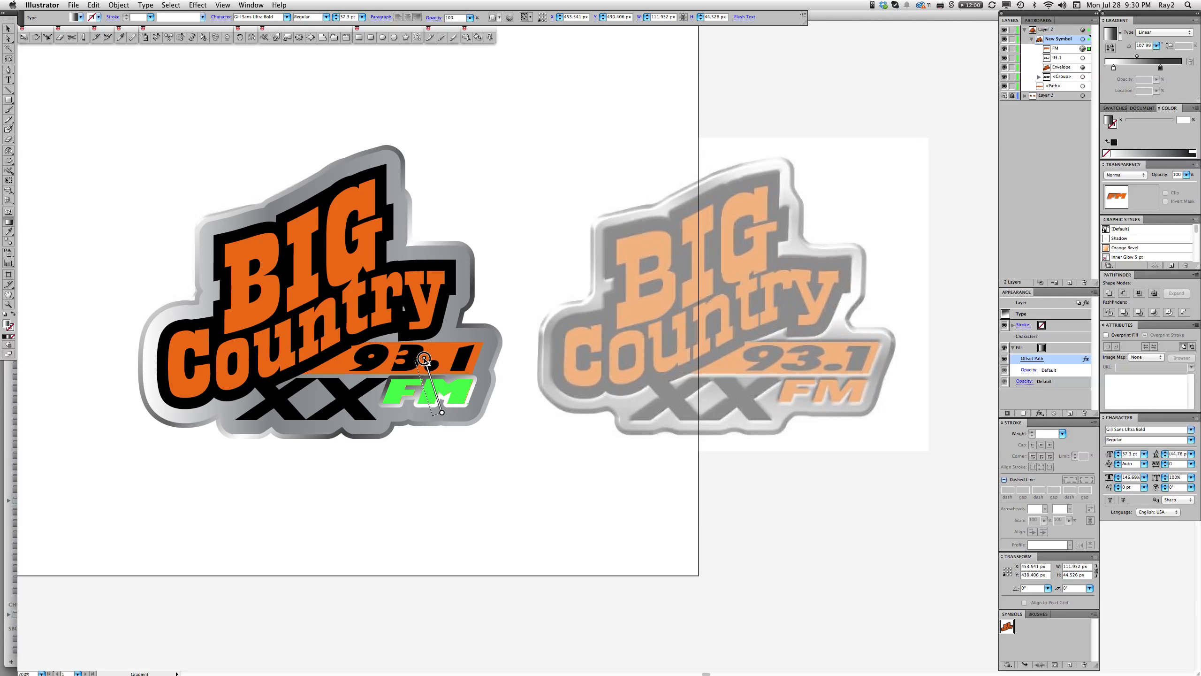
left_click_drag(426, 367, 427, 370)
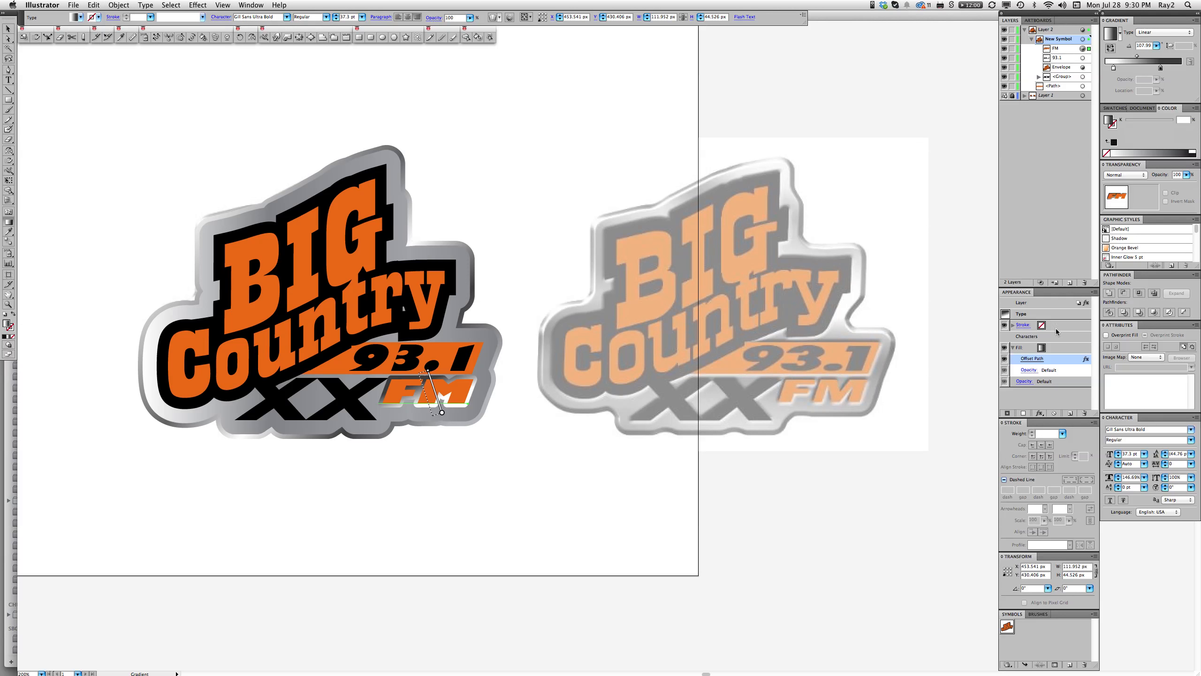
Add a Gaussian Blur effect with a 2.0 pixel radius to the FM backing gradient fill
left_click(1059, 349)
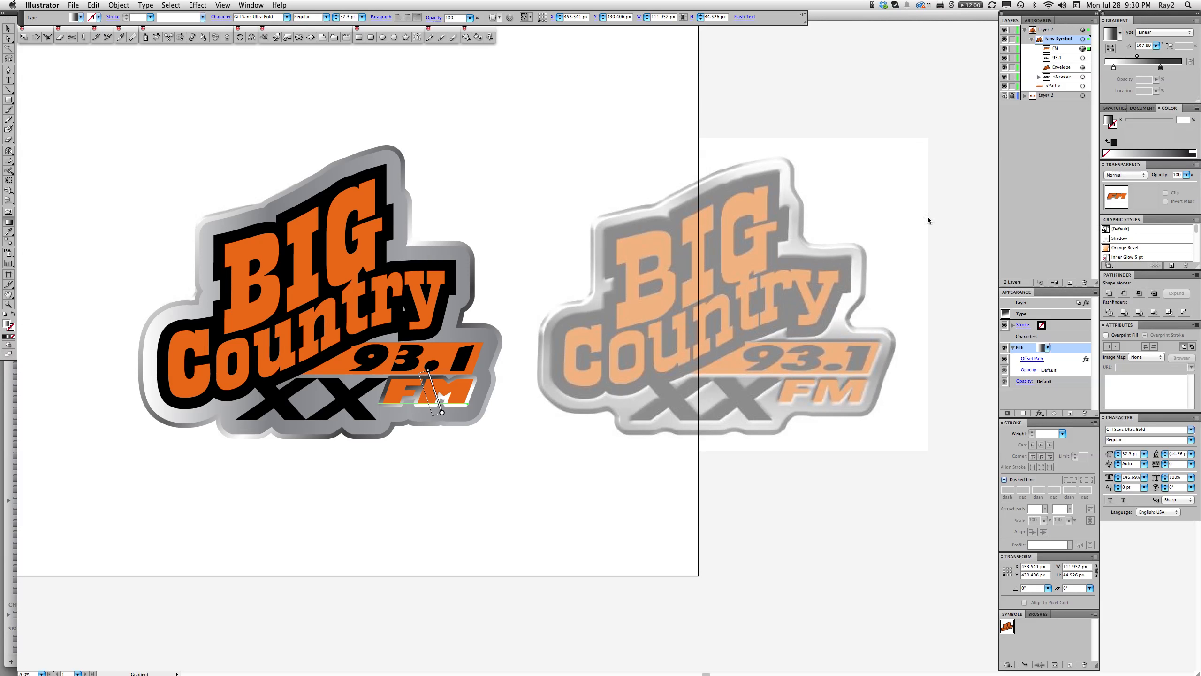
left_click(198, 5)
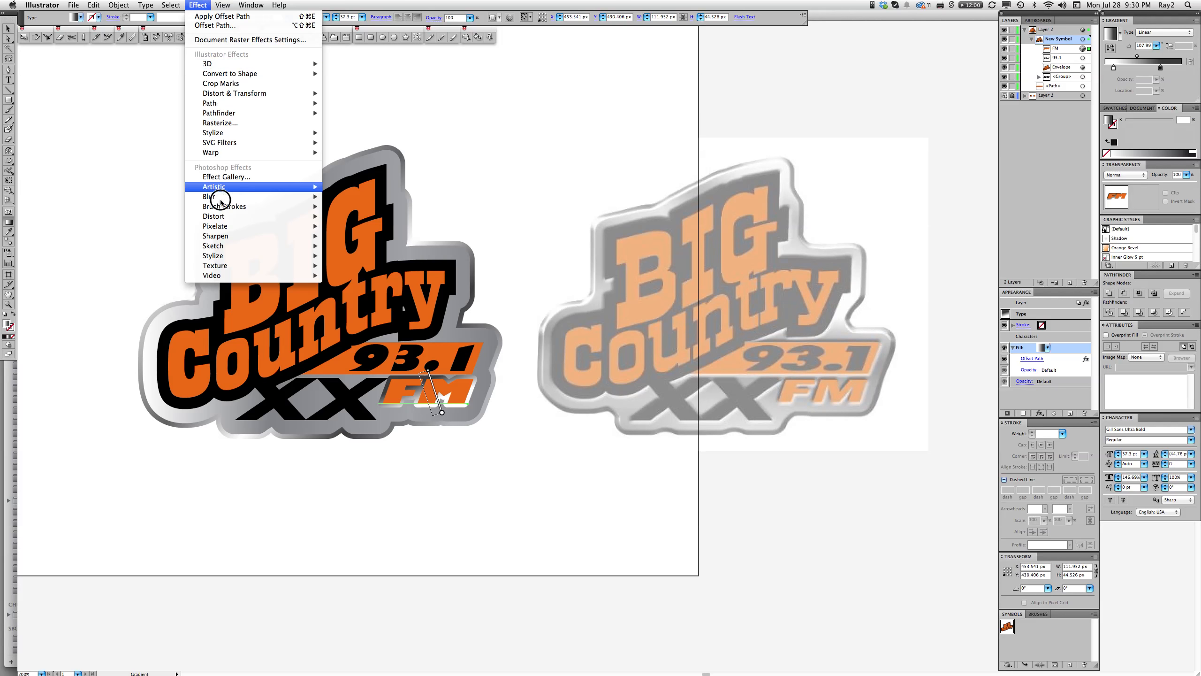
mouse_move(215, 196)
left_click(352, 196)
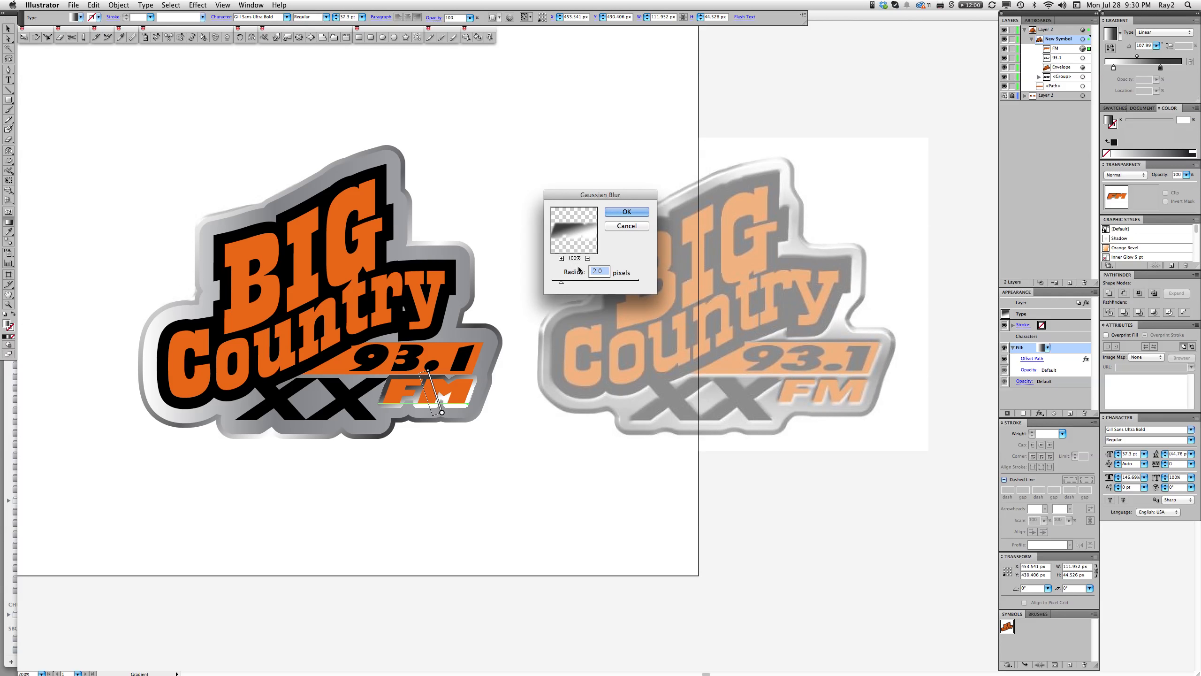
left_click(627, 212)
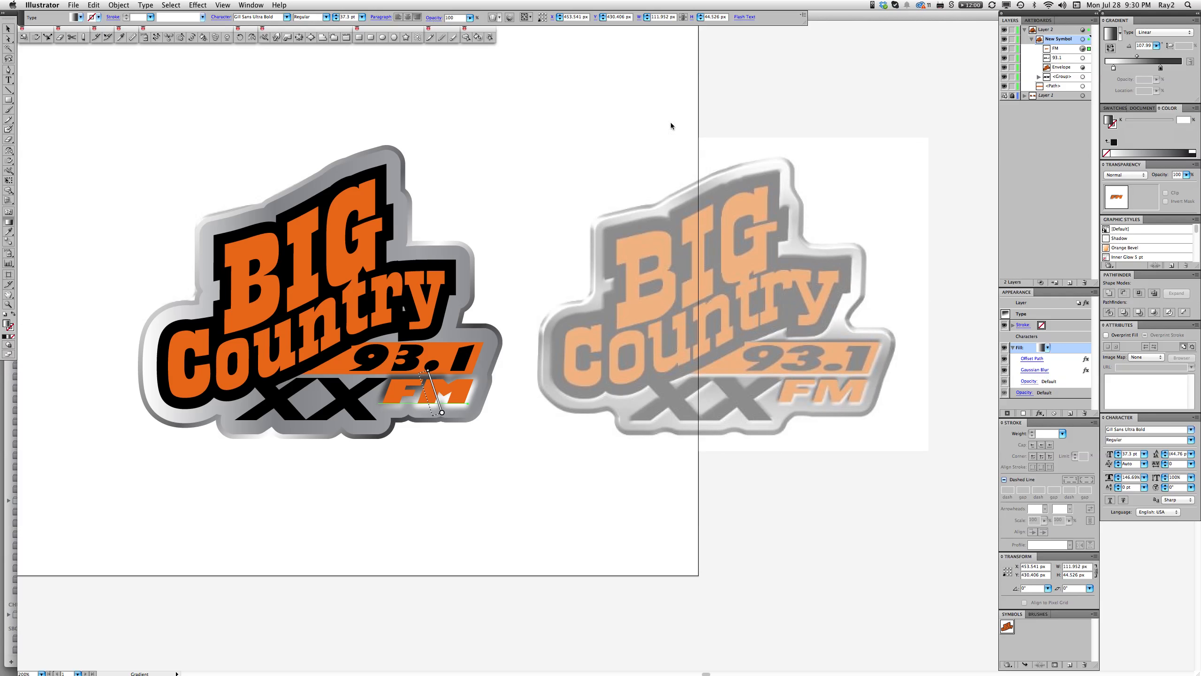
Review the document raster effects settings and the Gaussian Blur settings of the FM backing fill
left_click(197, 4)
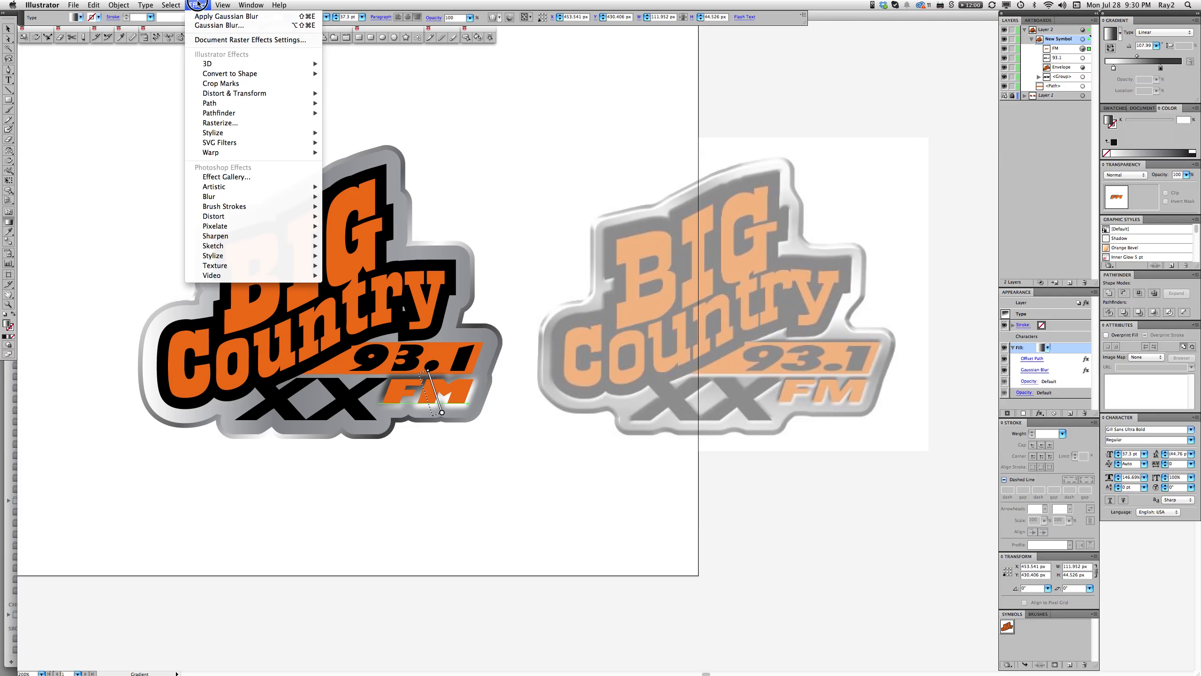
left_click(203, 40)
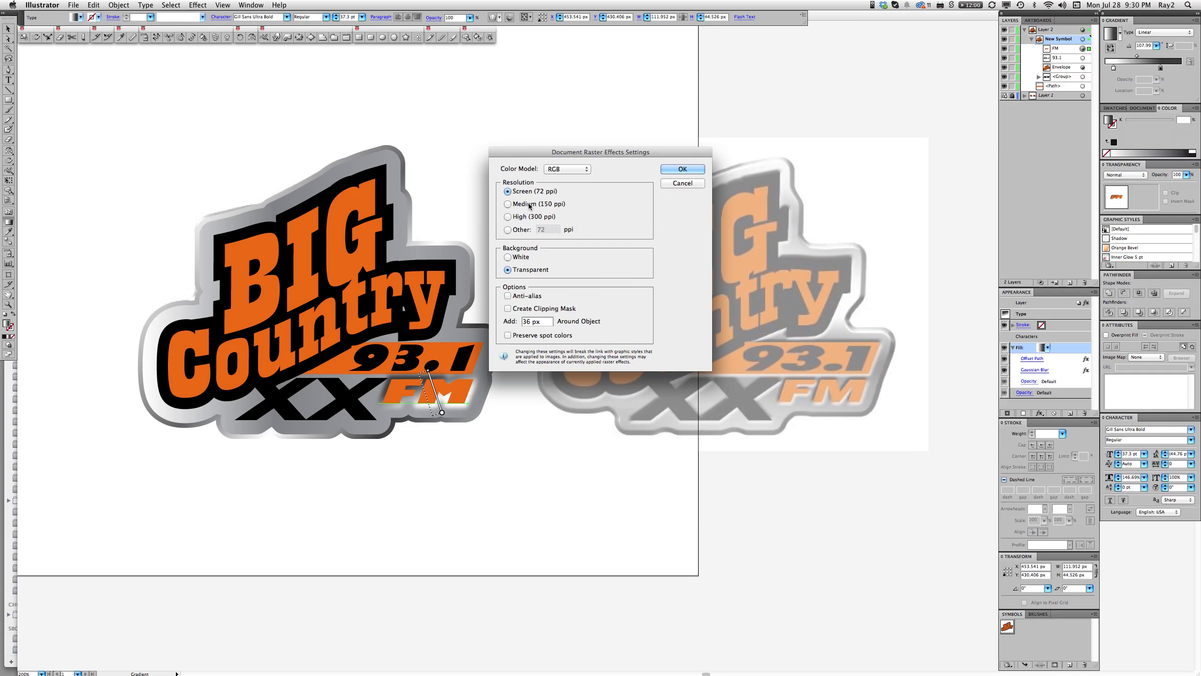
left_click(679, 171)
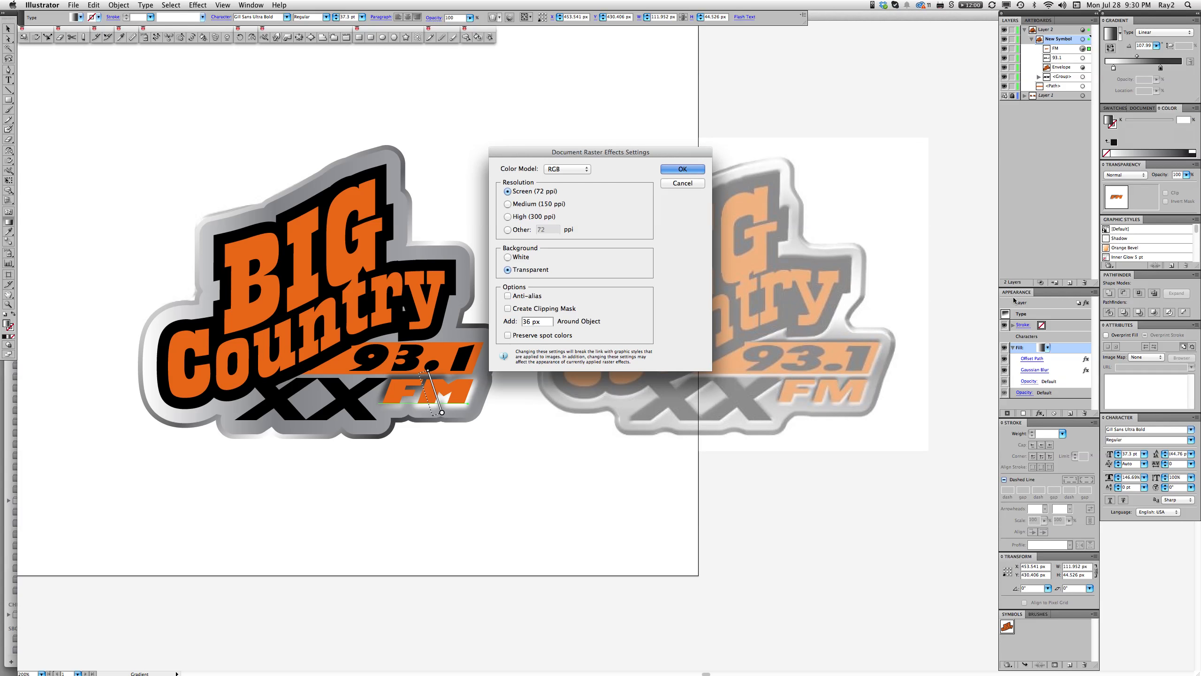
left_click(1029, 373)
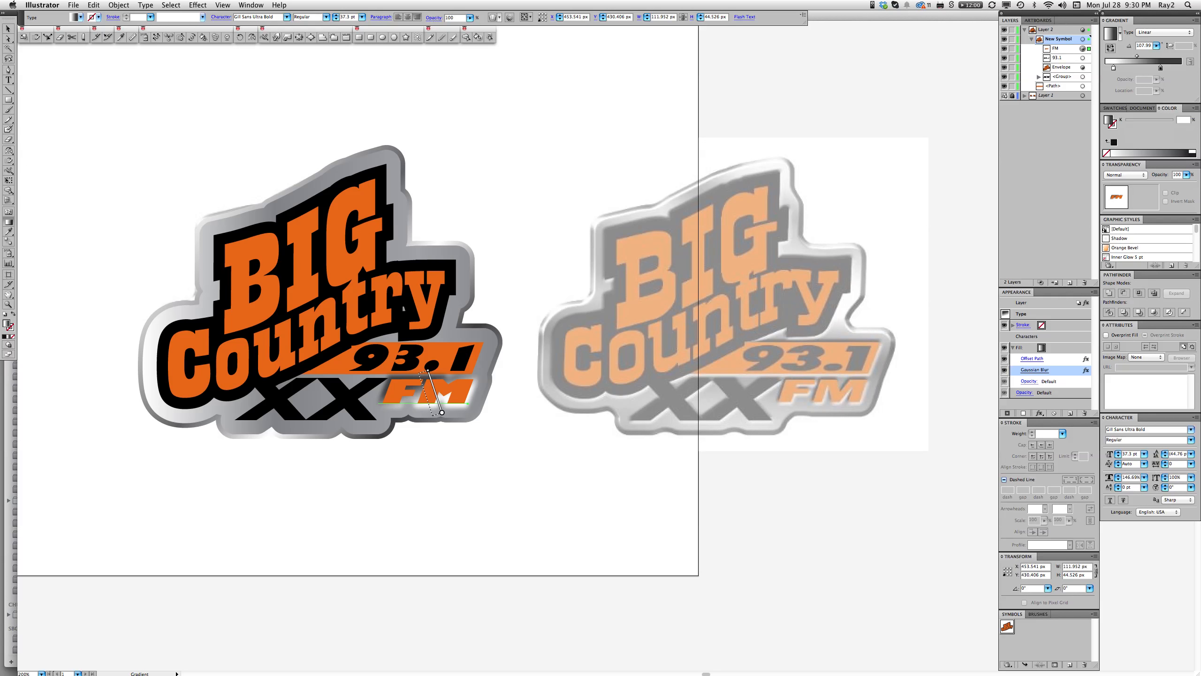
left_click(1034, 370)
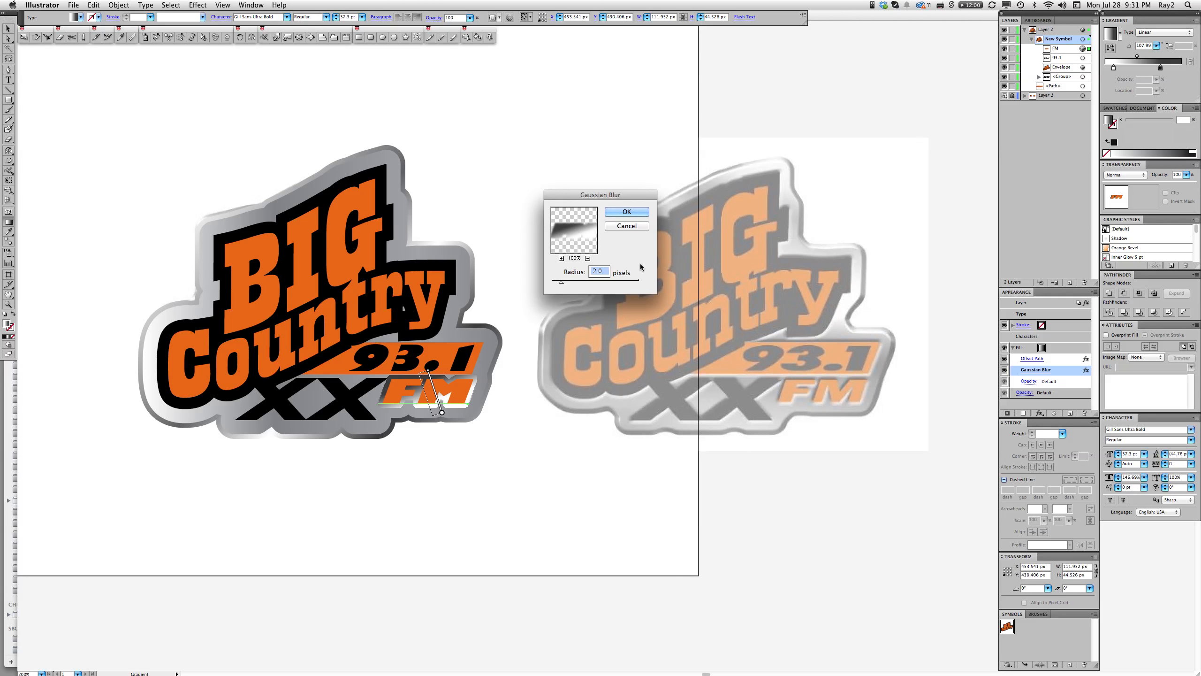
key("Return")
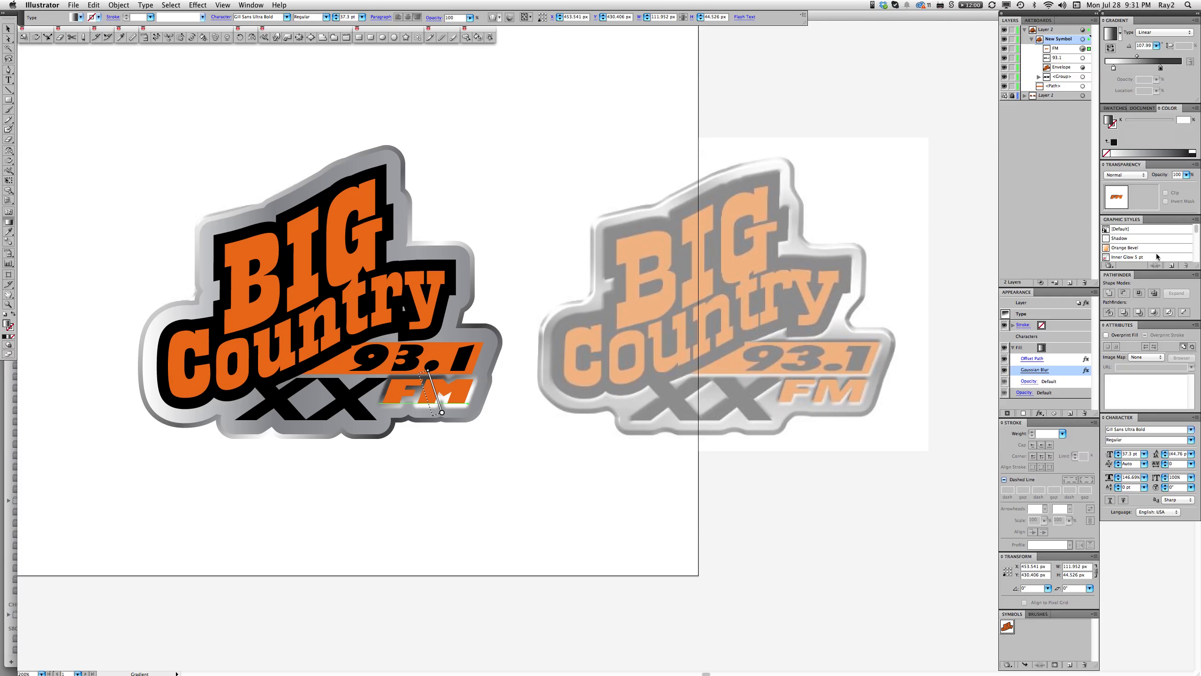
Enlarge the graphic styles list and save the FM text's appearance as a new graphic style
left_click_drag(1155, 270, 1151, 374)
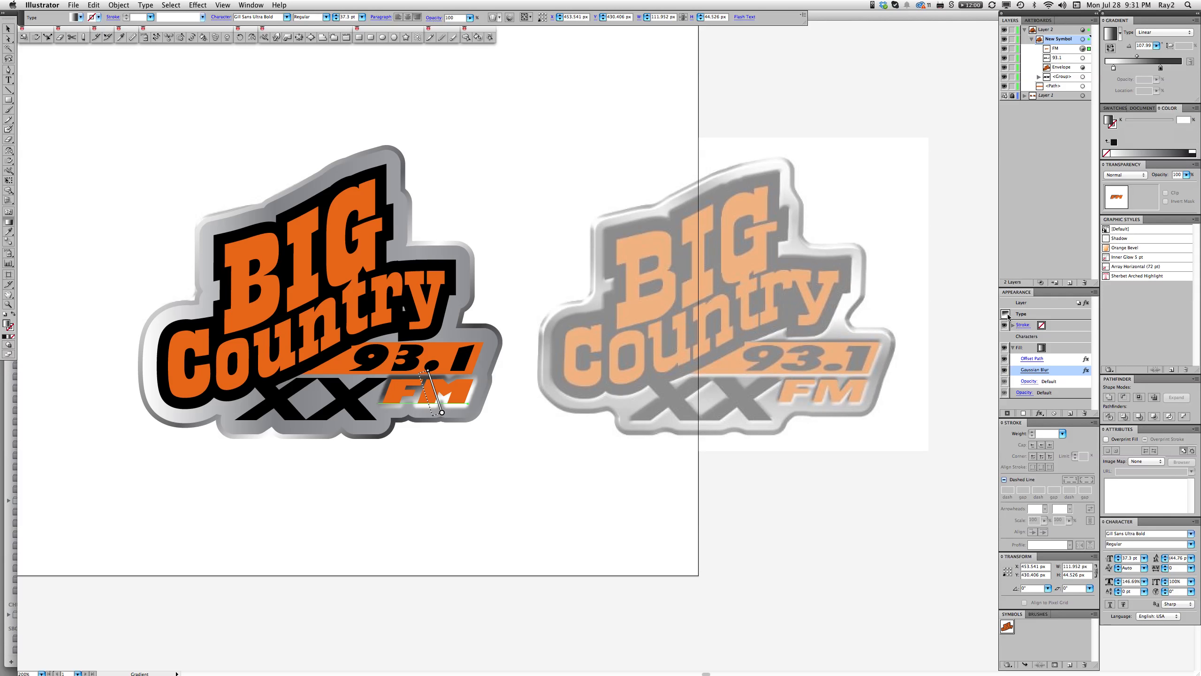
left_click_drag(1006, 314, 1147, 299)
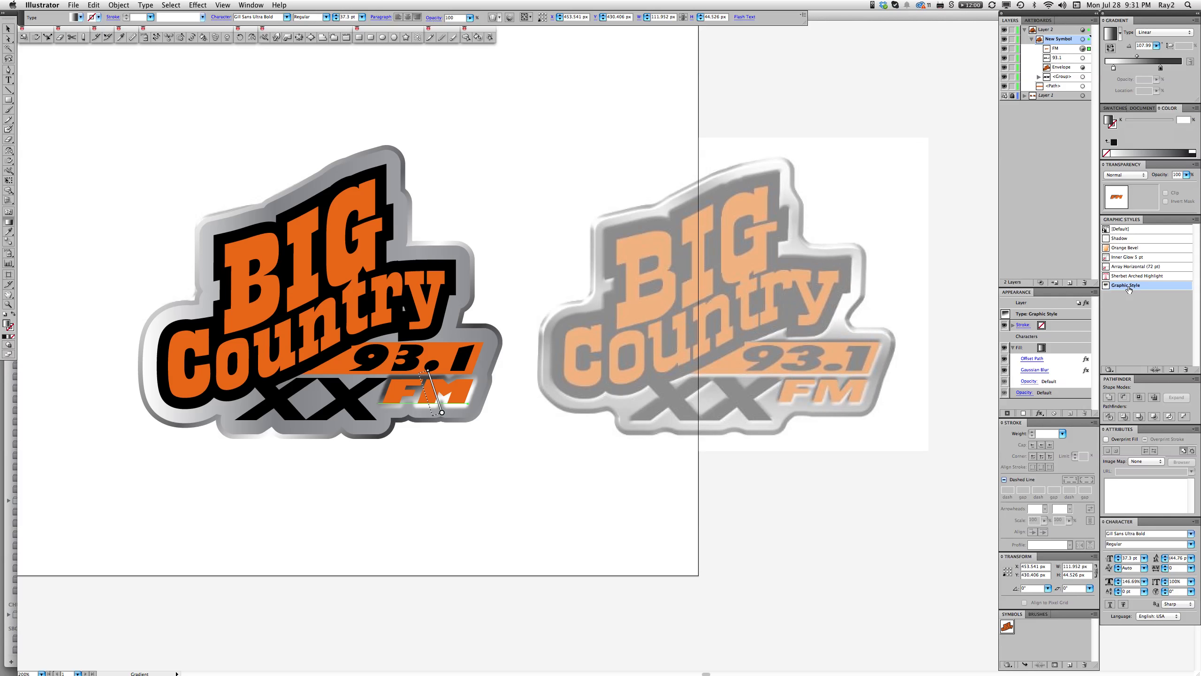
Add the saved FM graphic style to the XX group and shift its backing gradient slightly downward
left_click(355, 415)
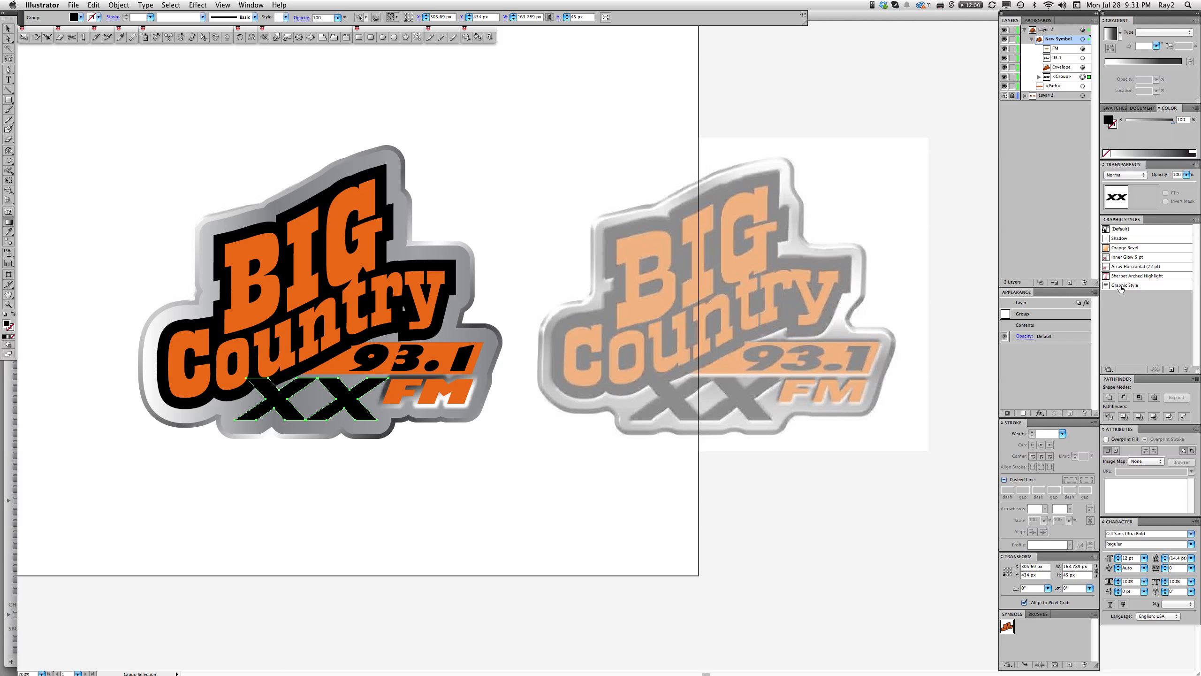
key("g")
left_click(1118, 286)
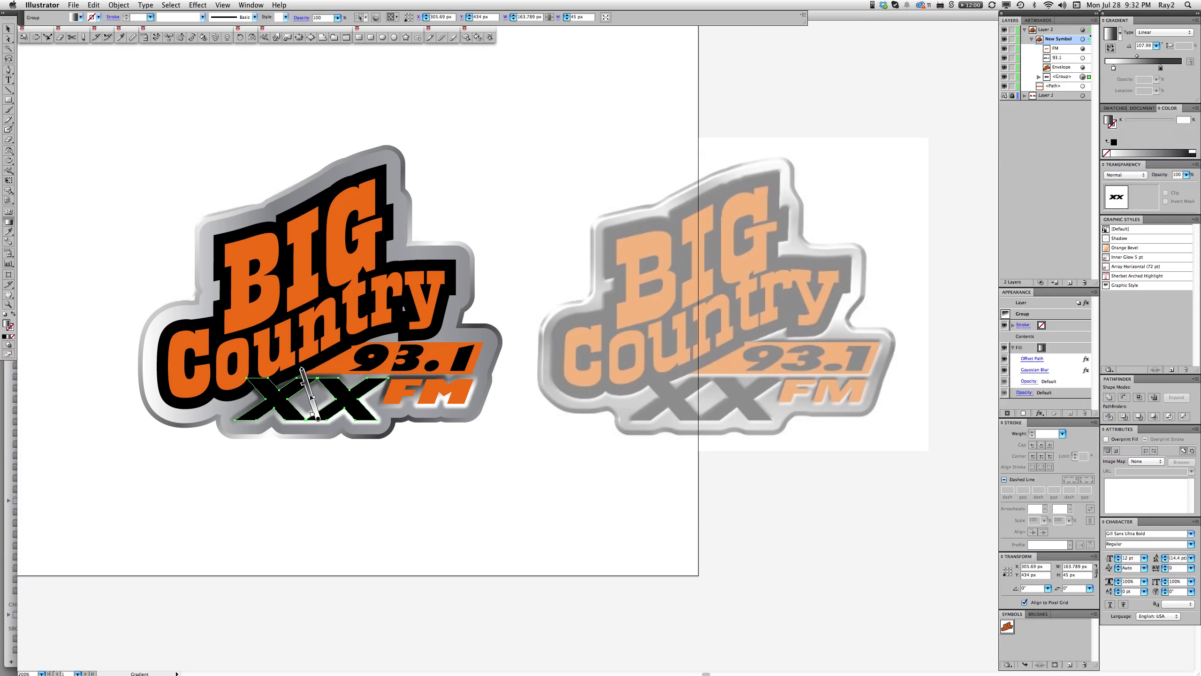
left_click_drag(313, 403, 316, 407)
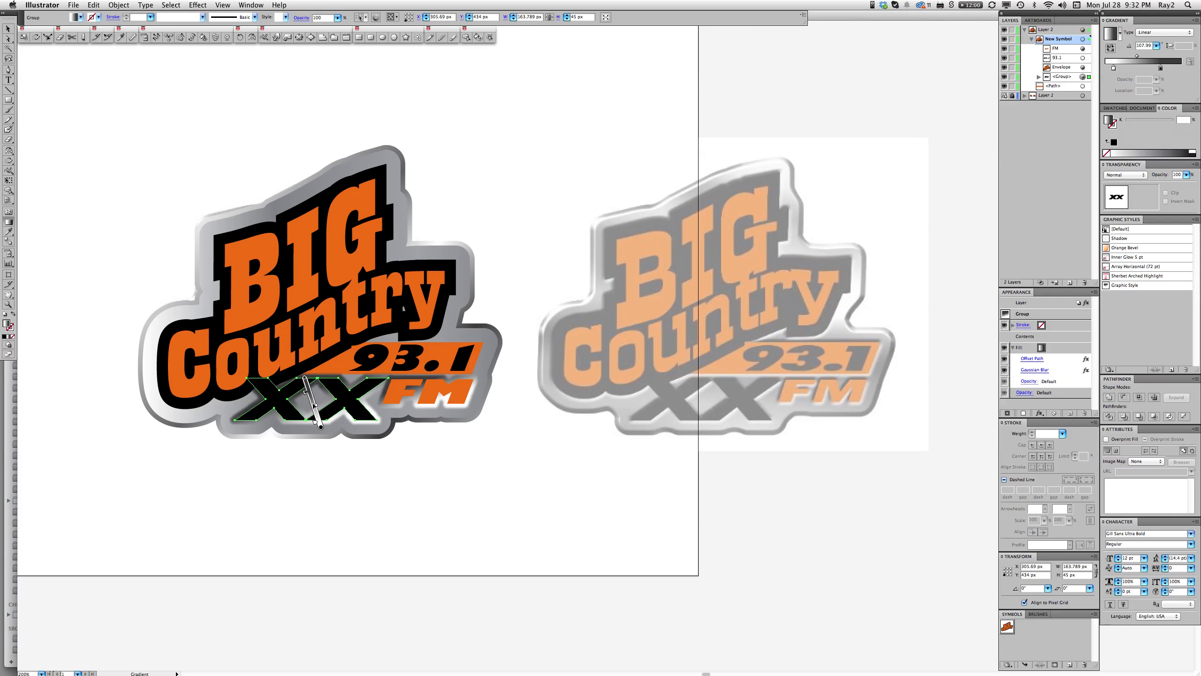
left_click(536, 477)
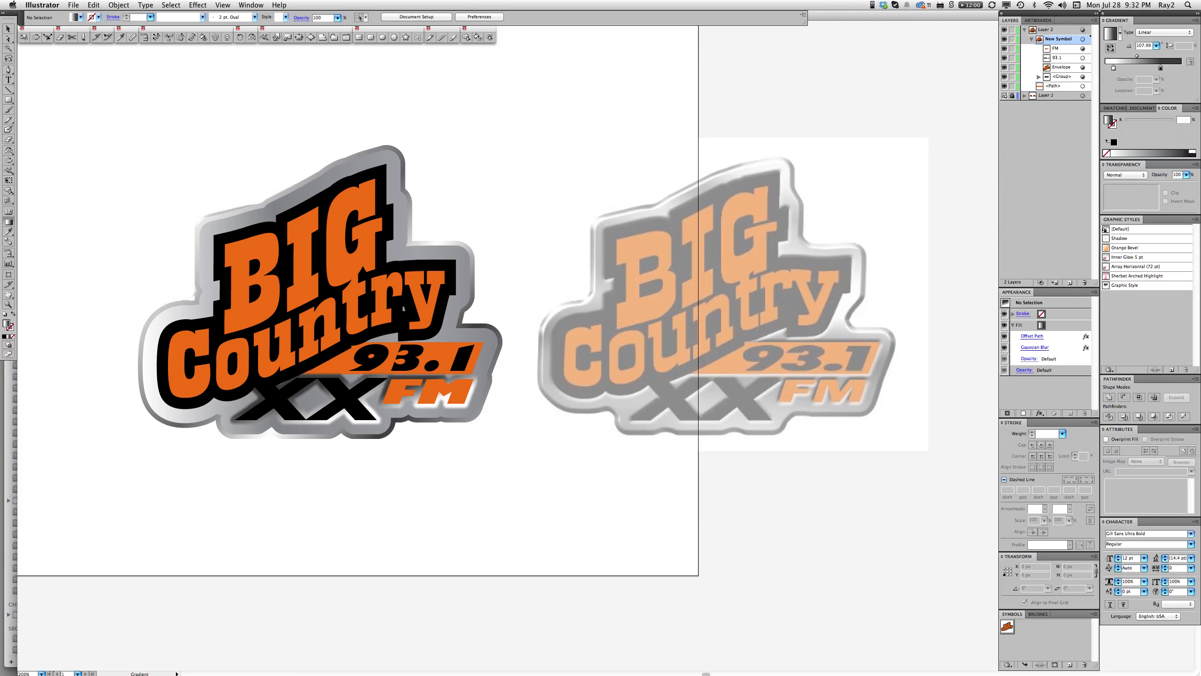
Select the orange bar behind 93.1 and add the saved graphic style beneath its orange fill
left_click(479, 361, "alt+super")
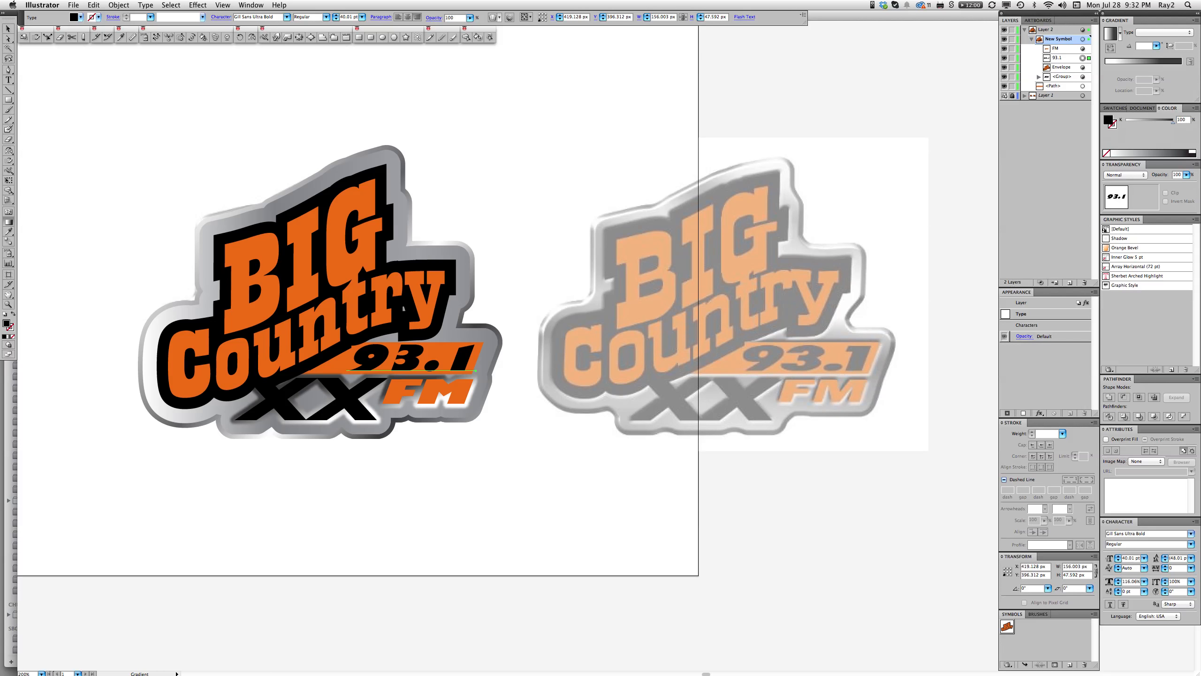
left_click(323, 372, "super")
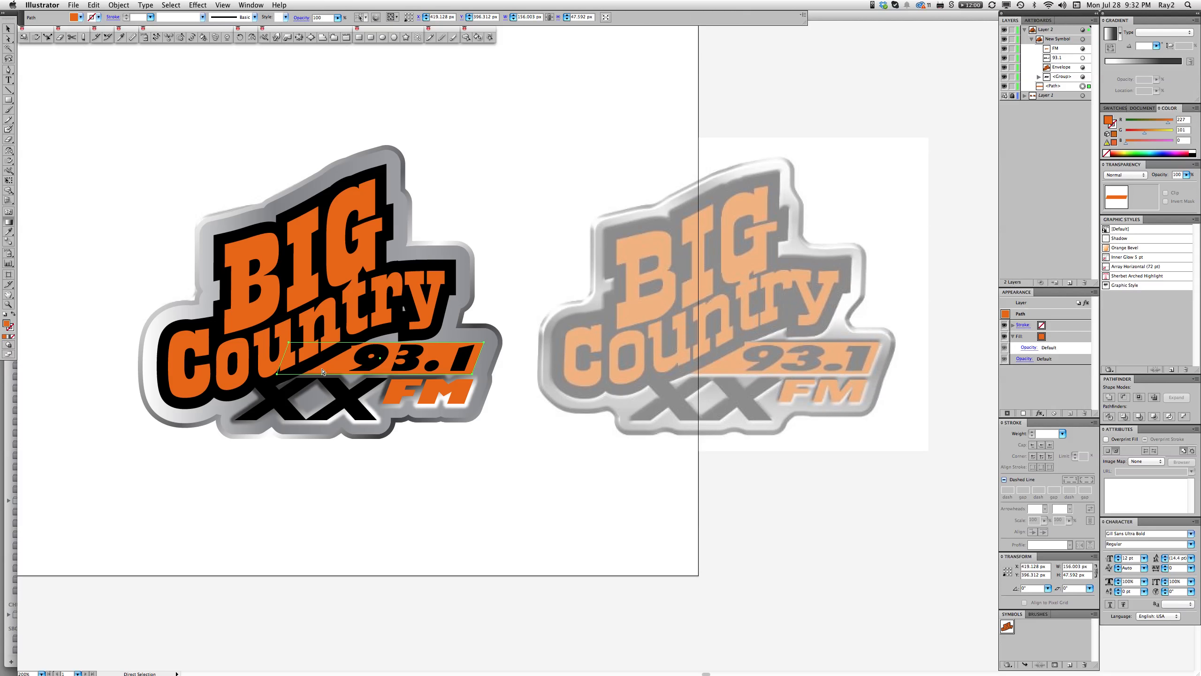
left_click(323, 372)
key("g")
left_click(1120, 286)
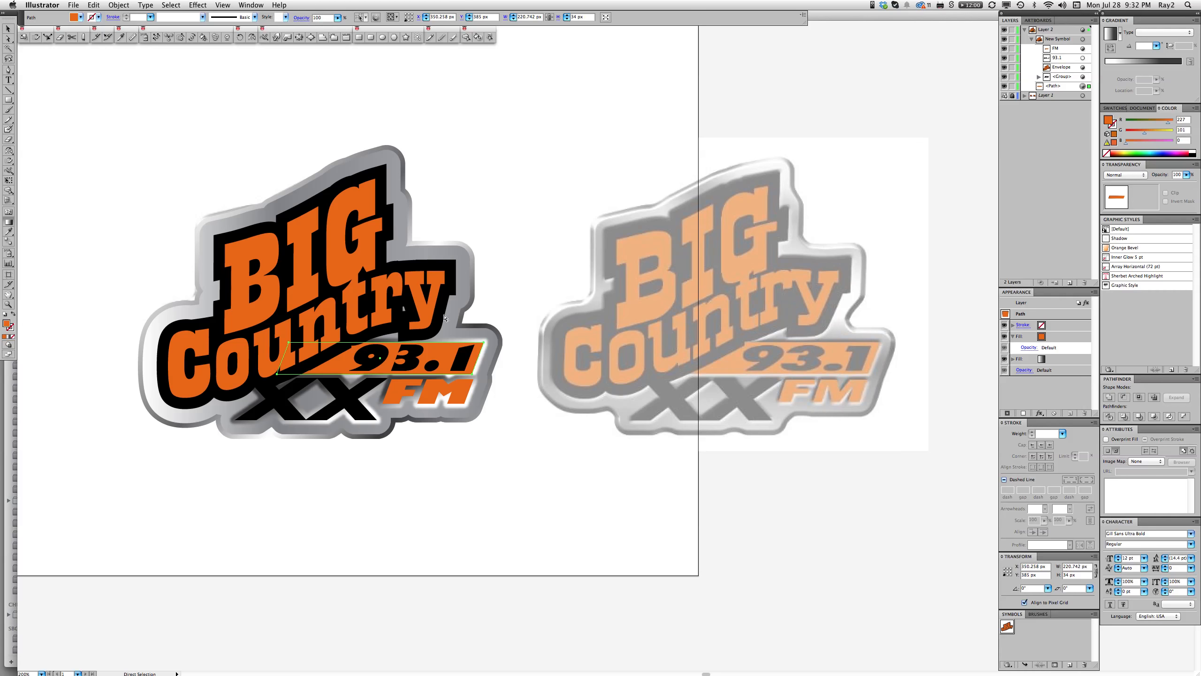
Select the Big Country envelope and add the saved graphic style beneath its black fill
left_click(427, 318)
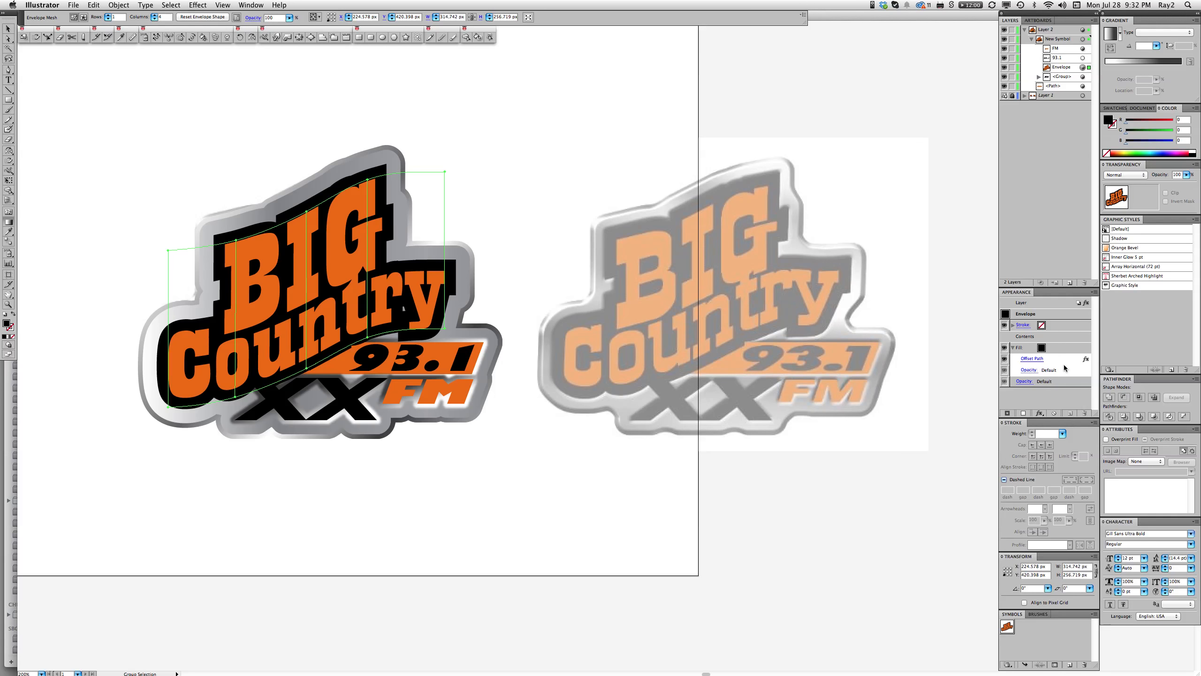
left_click(1119, 286)
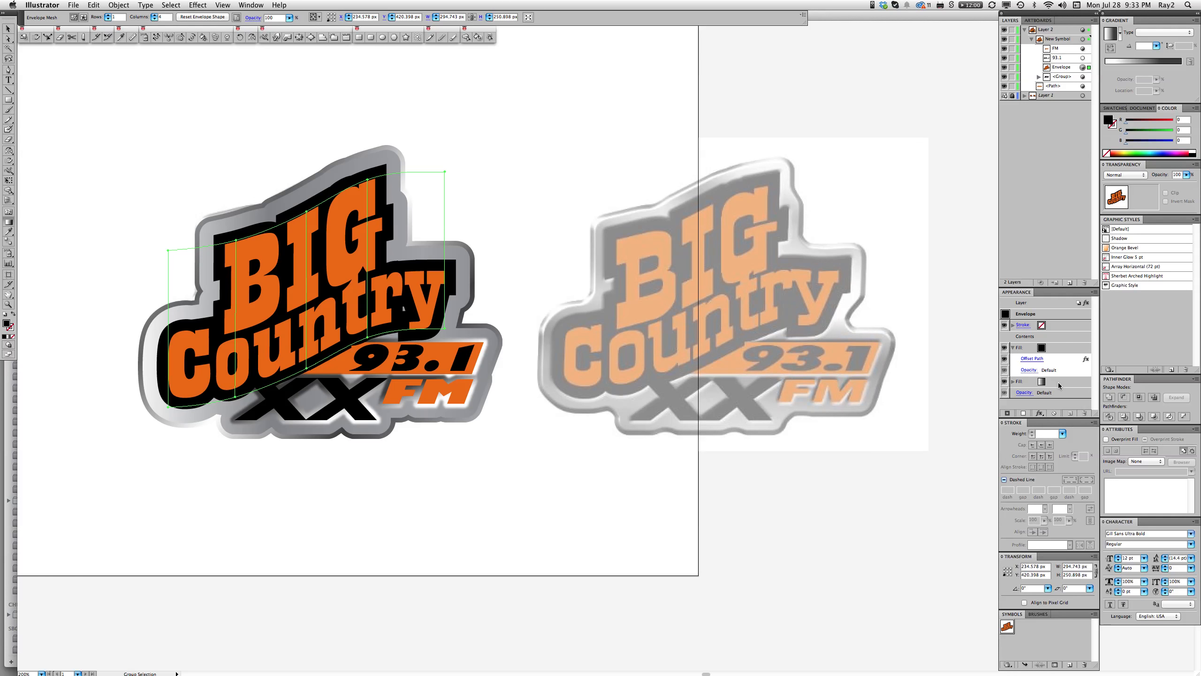
key("super+z")
Set the Offset Path of the Big Country envelope's gradient backing fill to 12 px with the preview enabled
left_click(1014, 382)
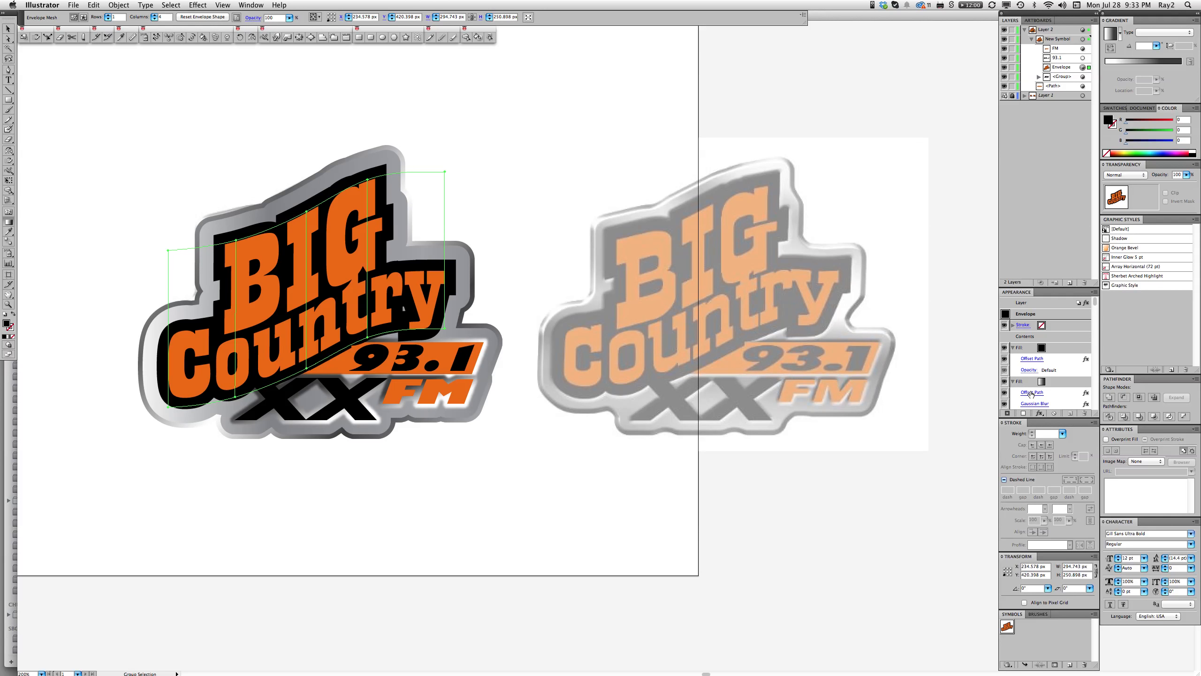
left_click(1032, 392)
key("g")
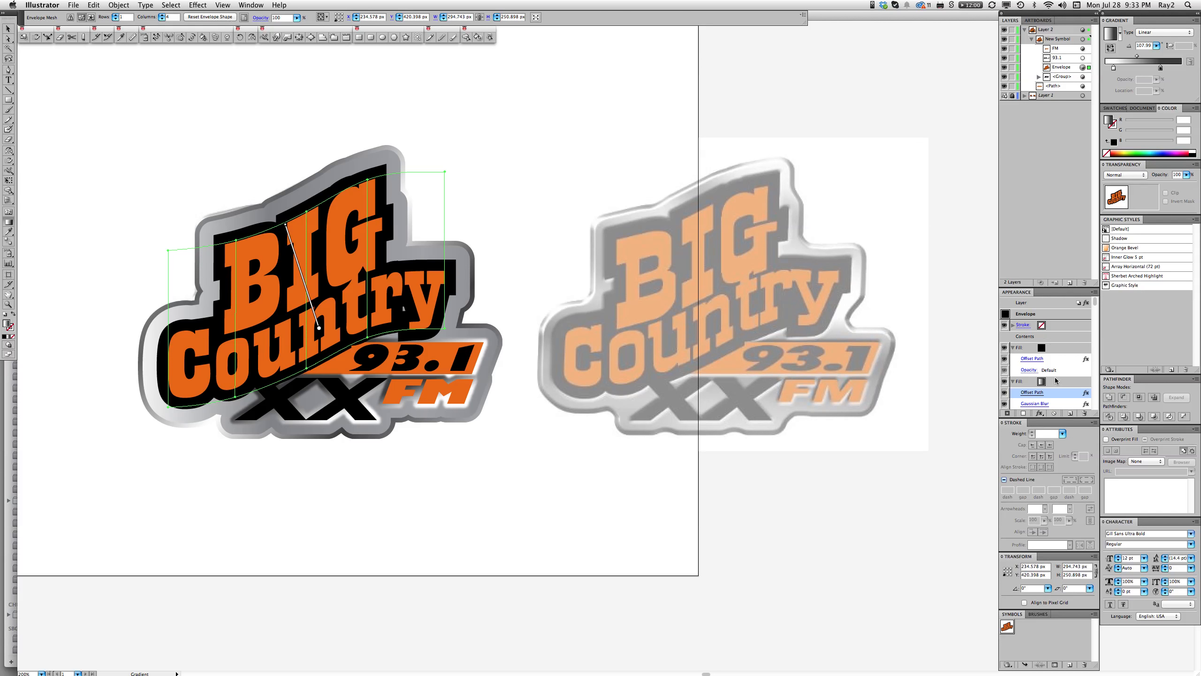
left_click(1031, 393)
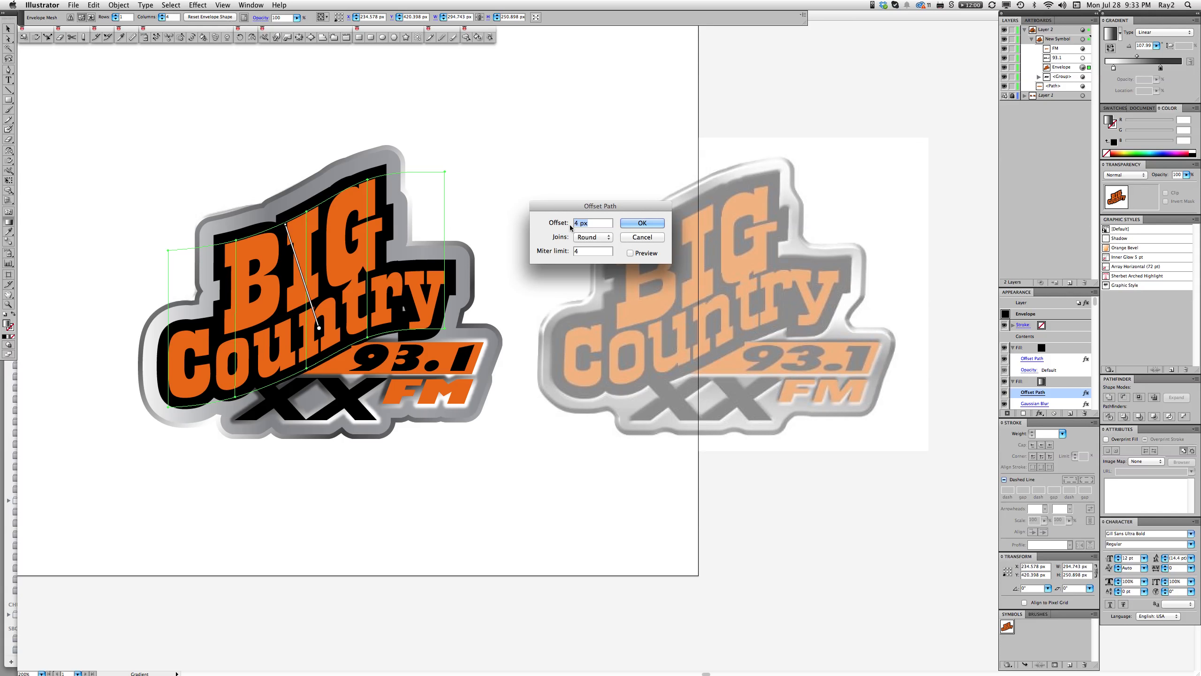
type("8")
left_click(631, 254)
double_click(577, 224)
type("112")
double_click(580, 221)
type("12")
key("Tab")
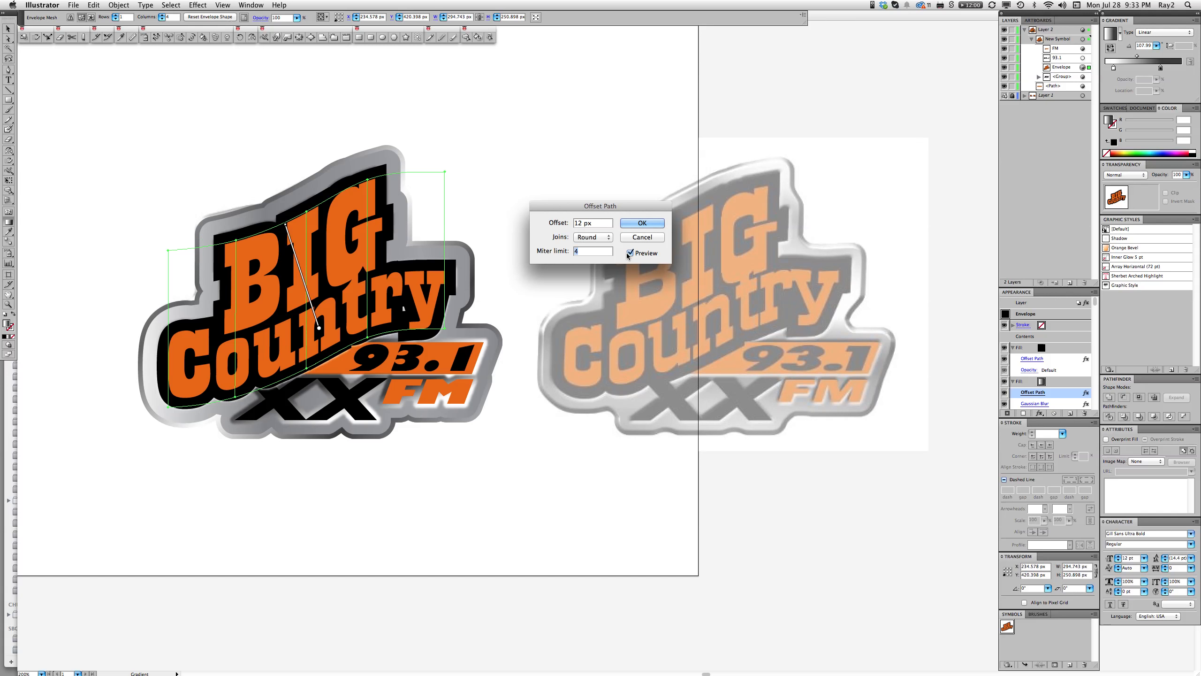
Switch the backing fill's offset joins to Miter, set the offset to 15 px and apply it
left_click(593, 237)
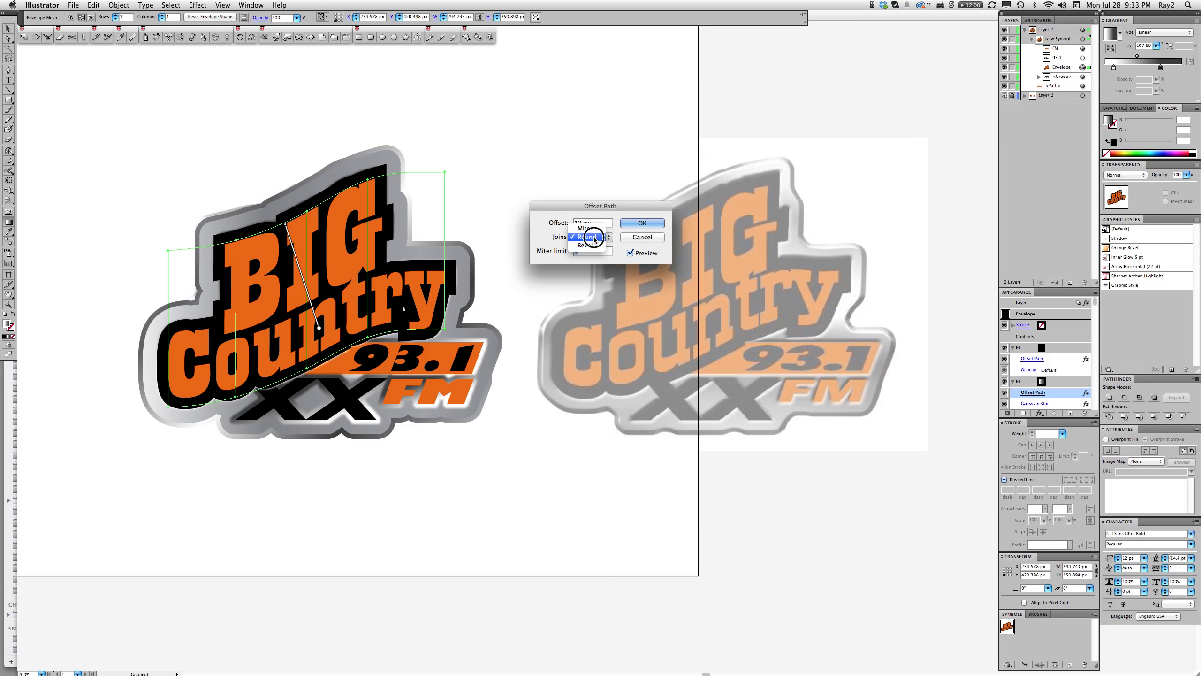
left_click(591, 230)
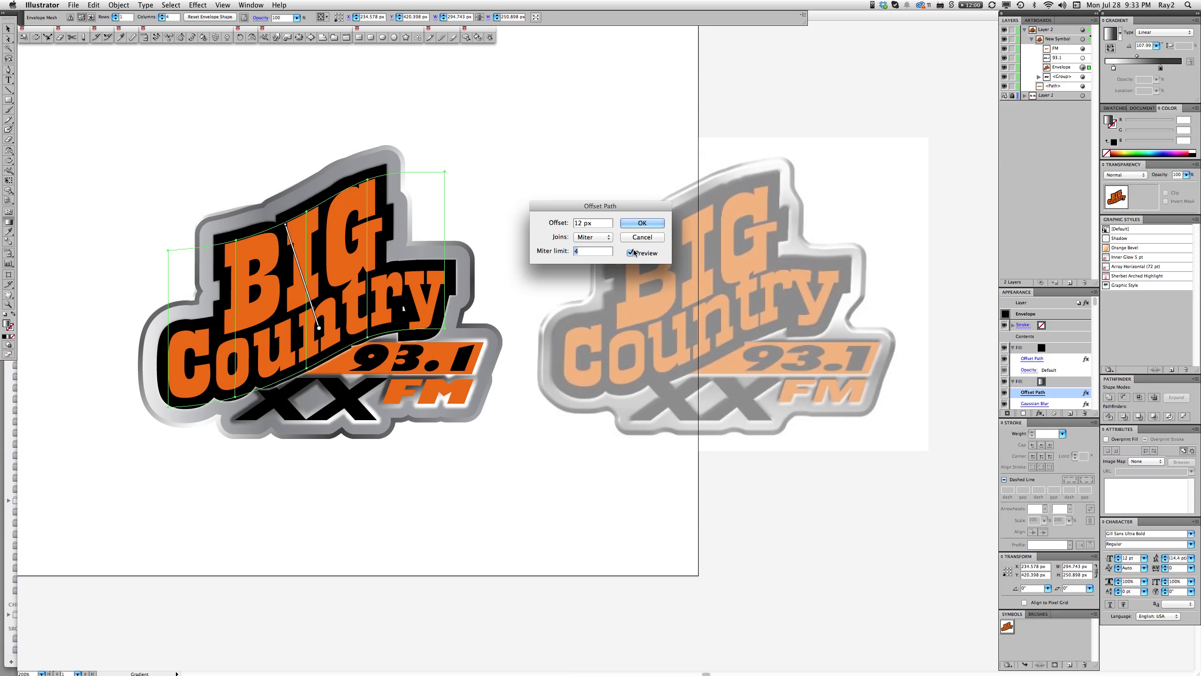
double_click(578, 223)
type("15")
key("Tab")
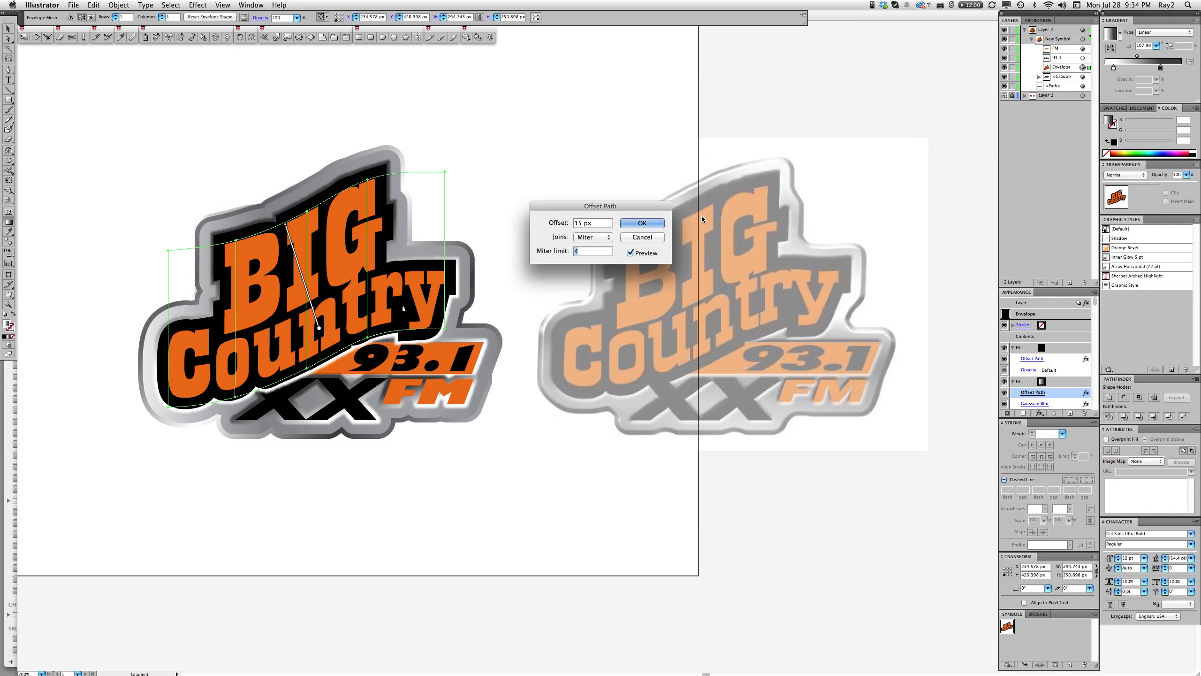
left_click(655, 223)
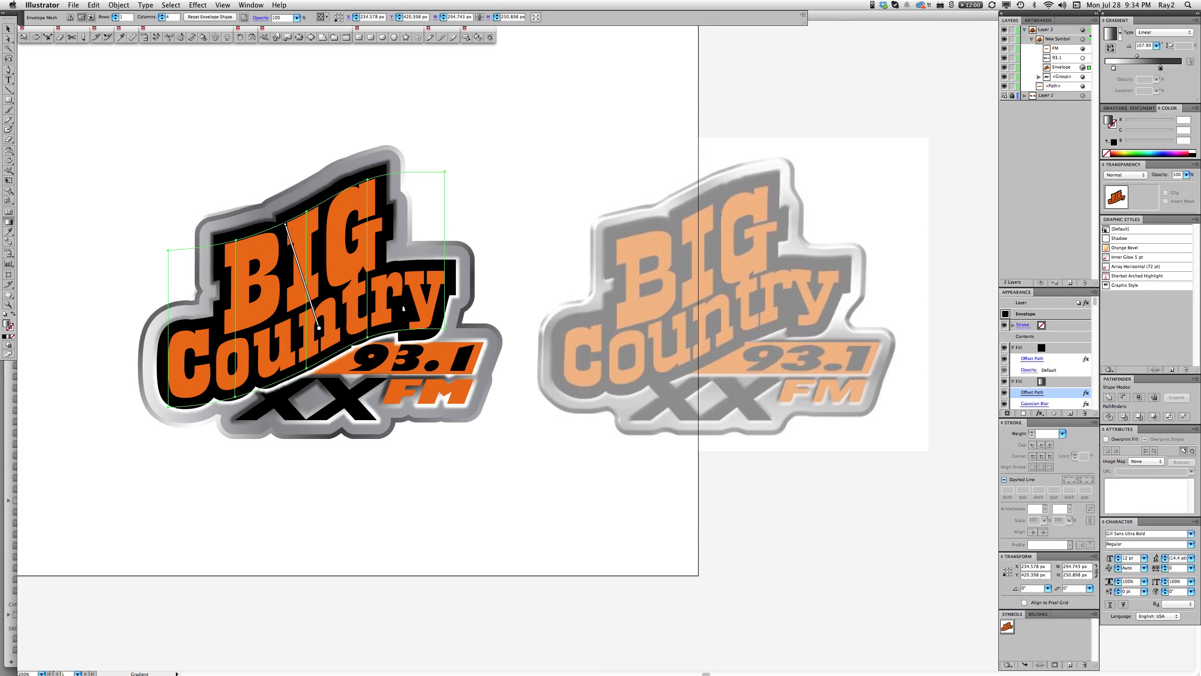
Move the orange bar's path directly below the Big Country envelope in the layer stack and group the two objects
left_click(478, 362, "alt")
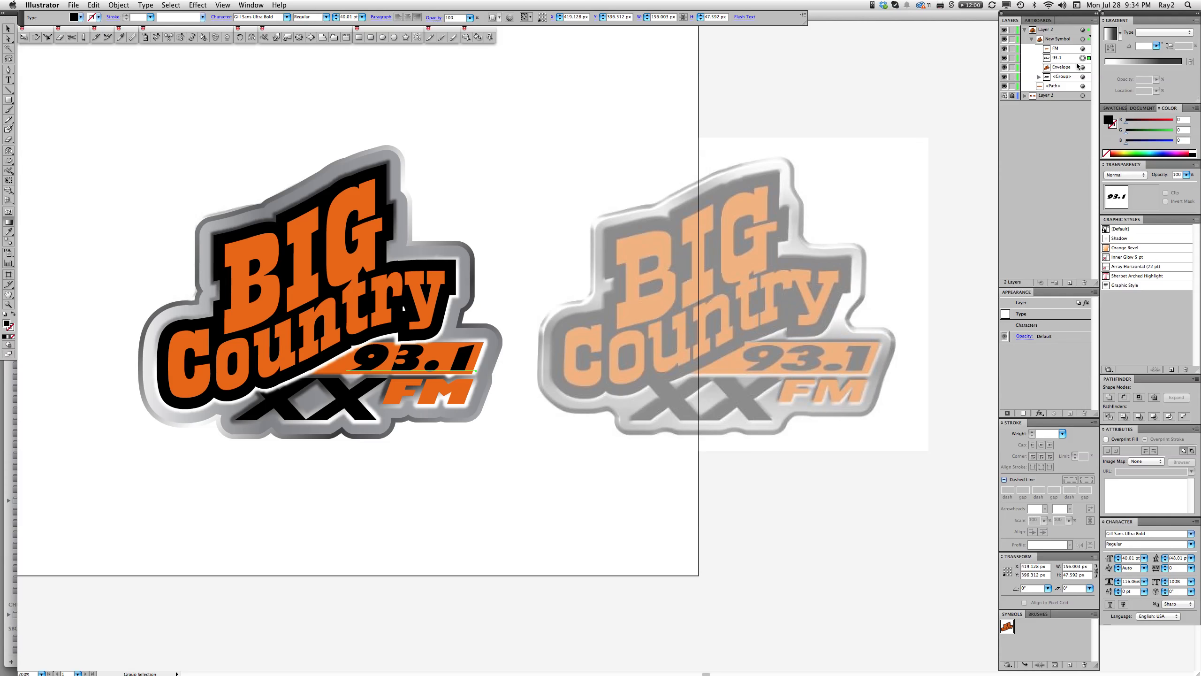
left_click(1087, 87)
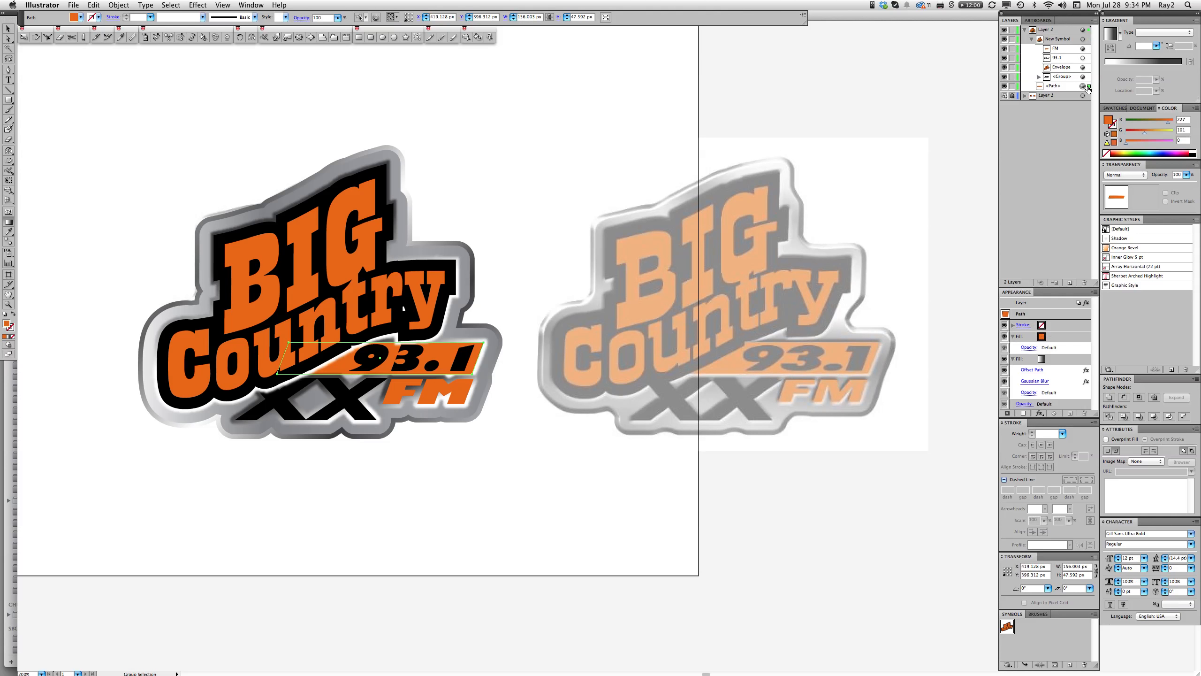
left_click(1069, 69)
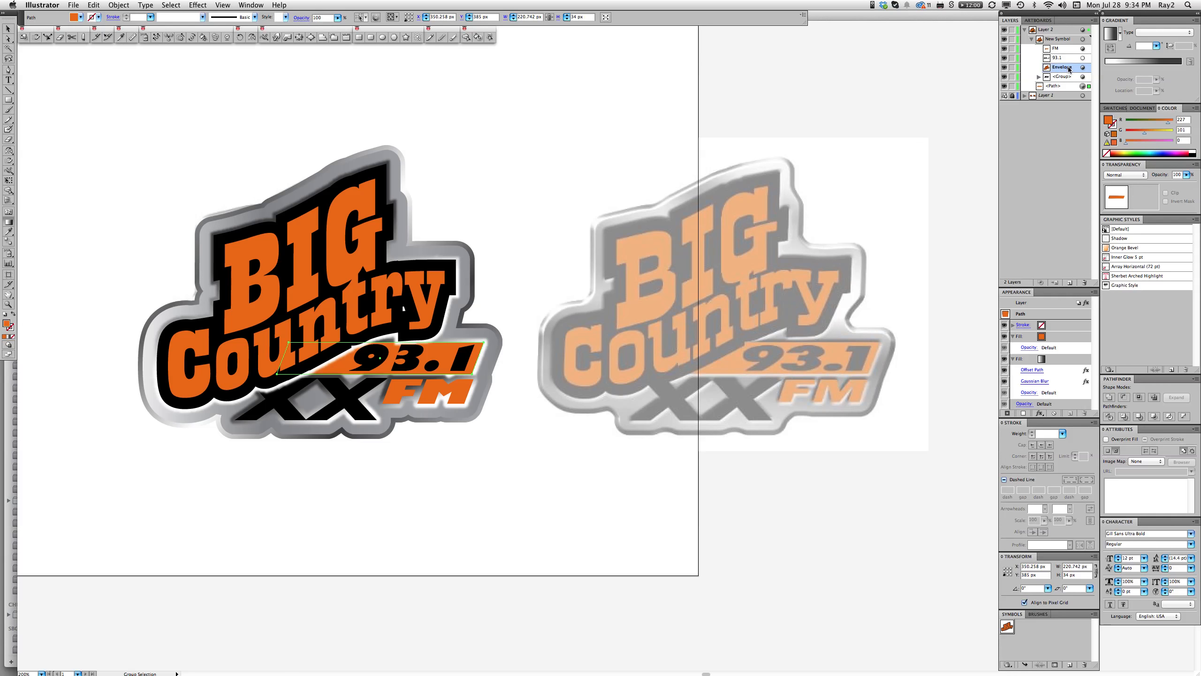
key("g")
left_click_drag(1067, 87, 1067, 75)
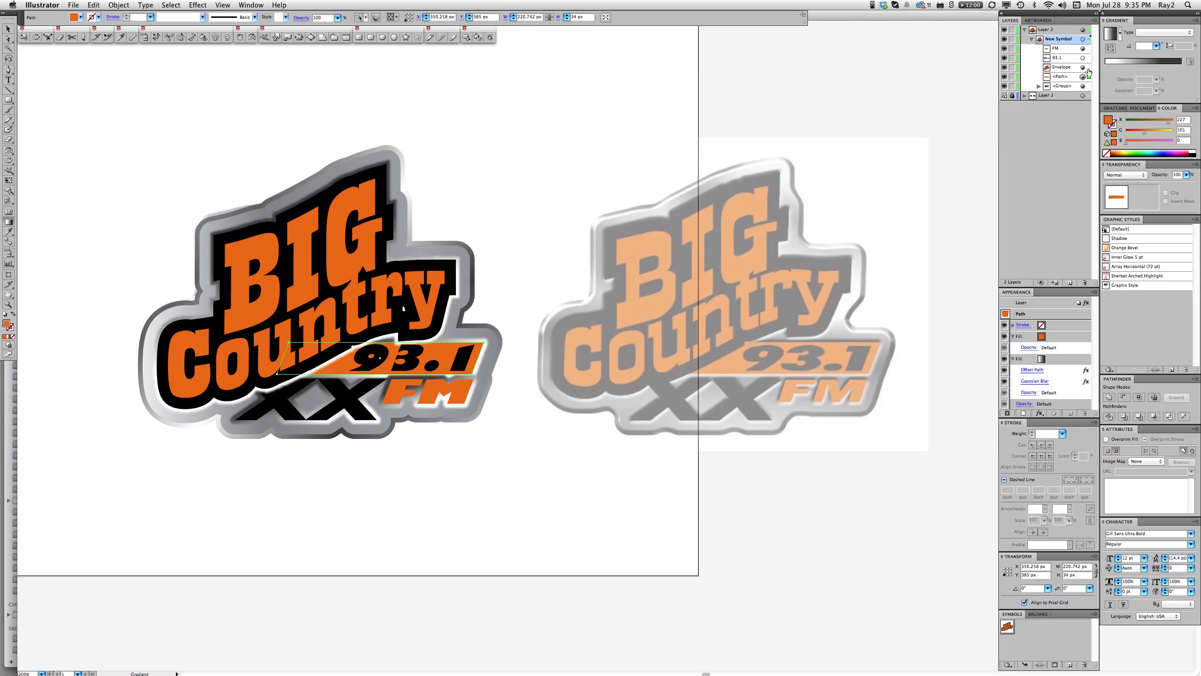
left_click(1088, 68, "shift")
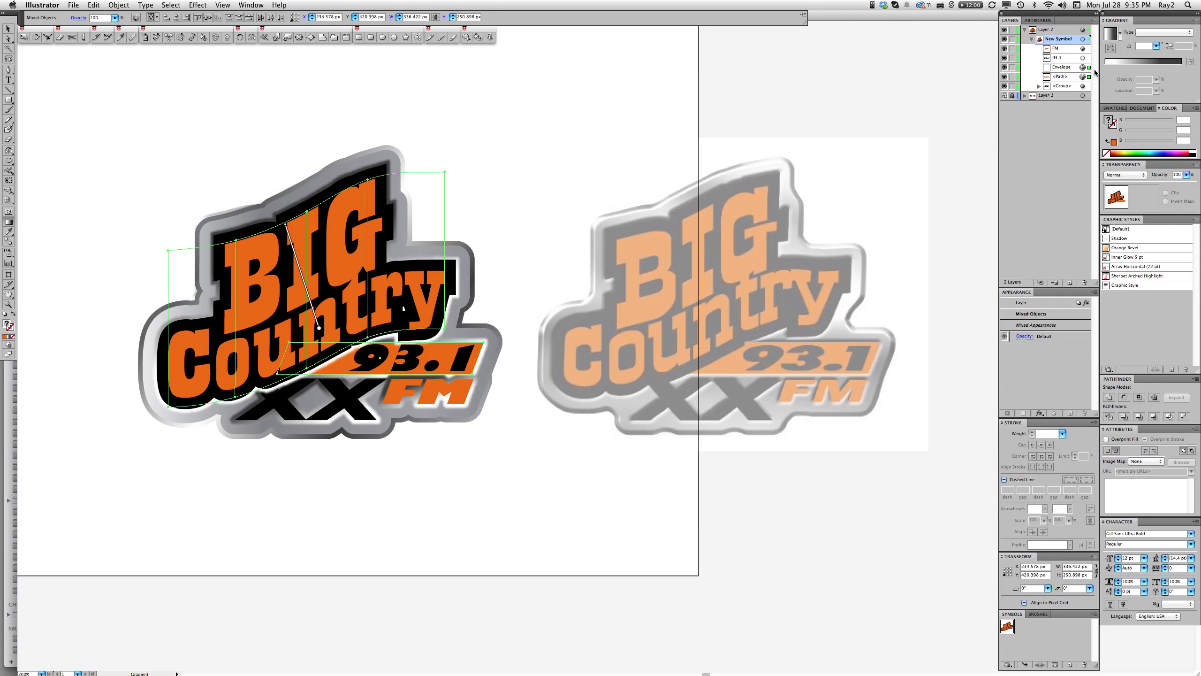
key("super+g")
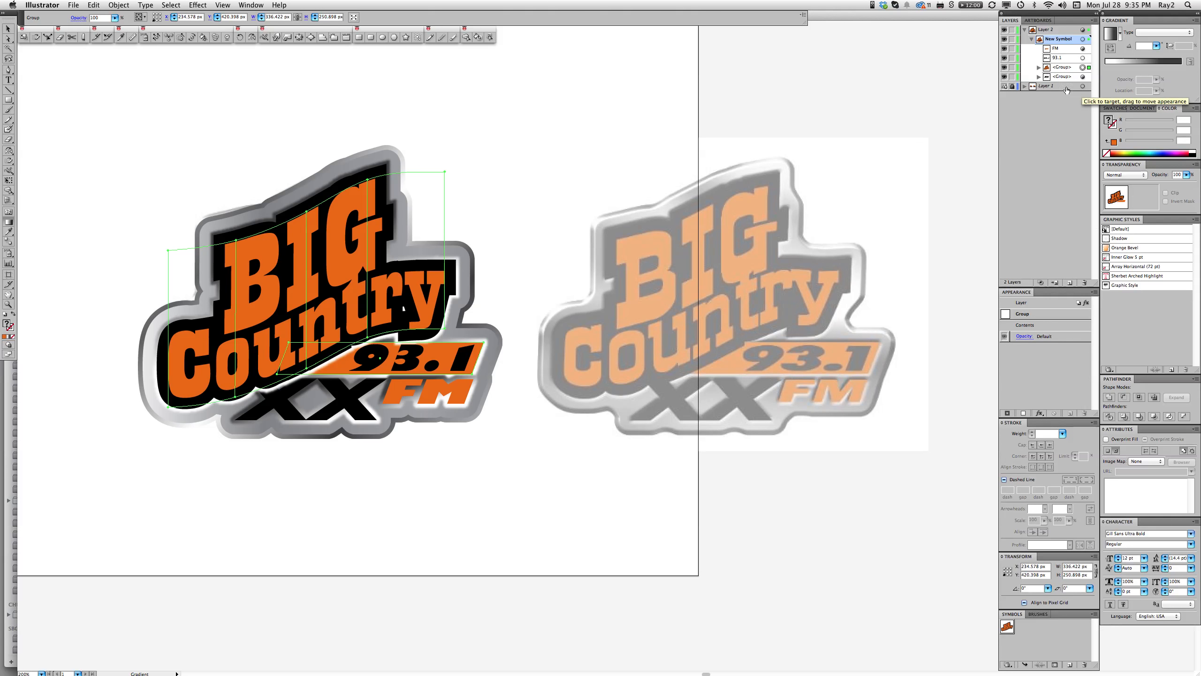
Expand the new group and transfer the orange bar's backing appearance from its path to the whole group
left_click(1039, 67)
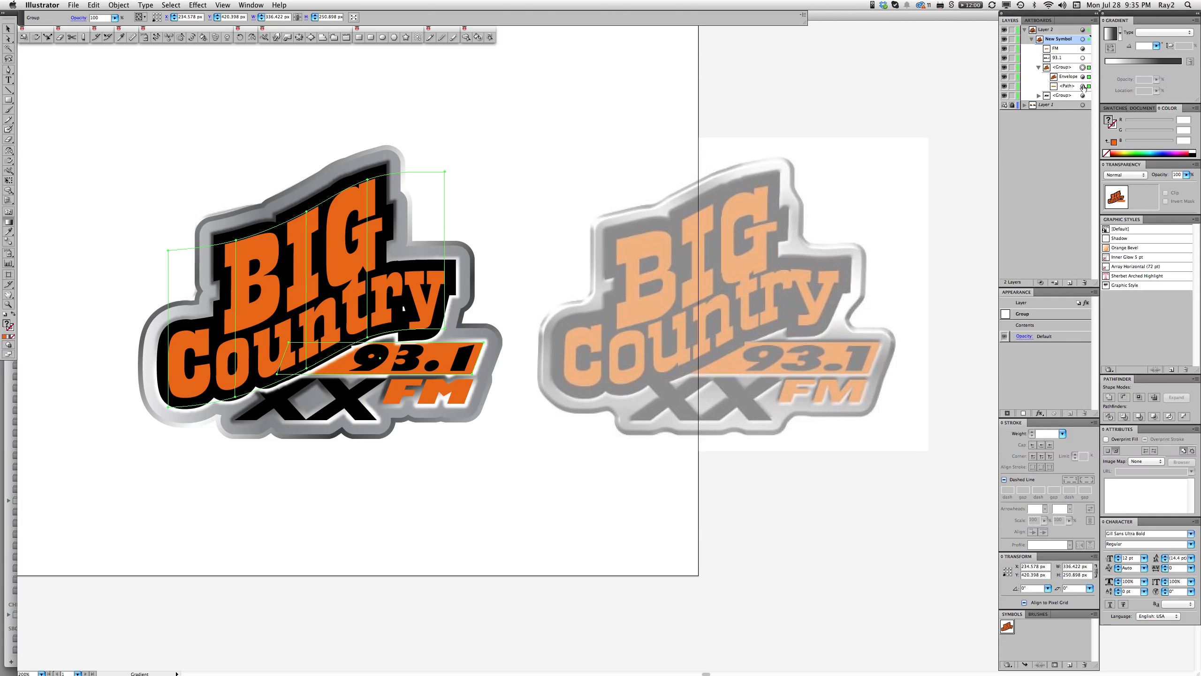
left_click(1083, 86)
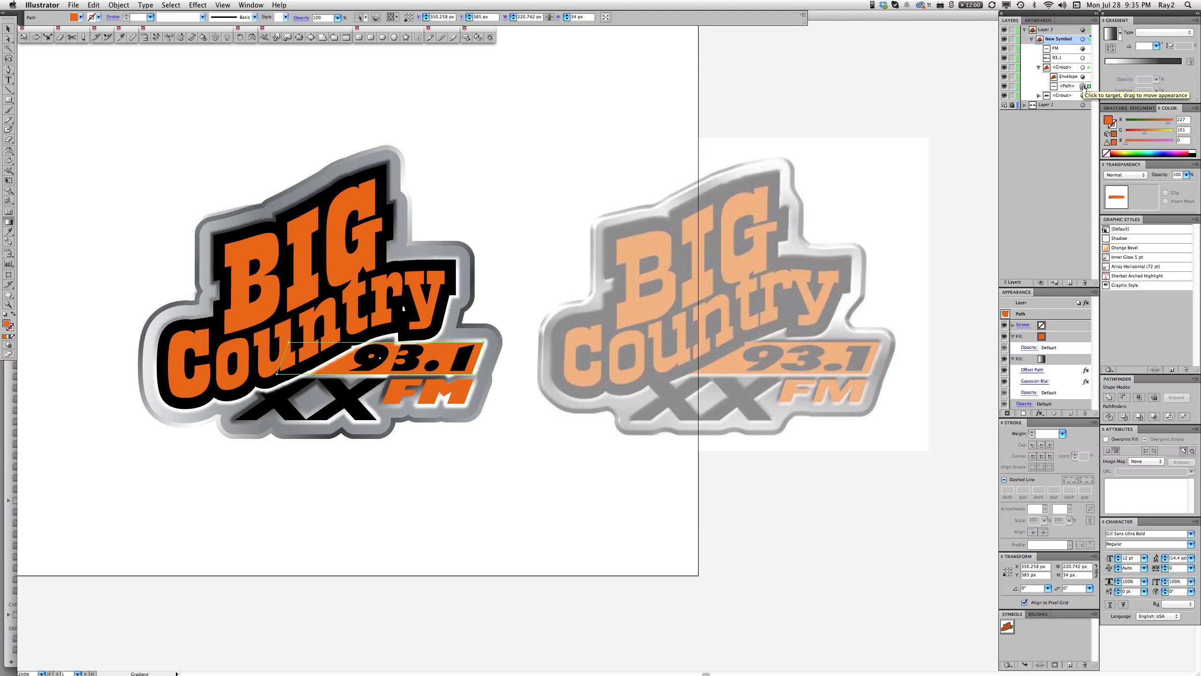
left_click_drag(1083, 87, 1083, 69)
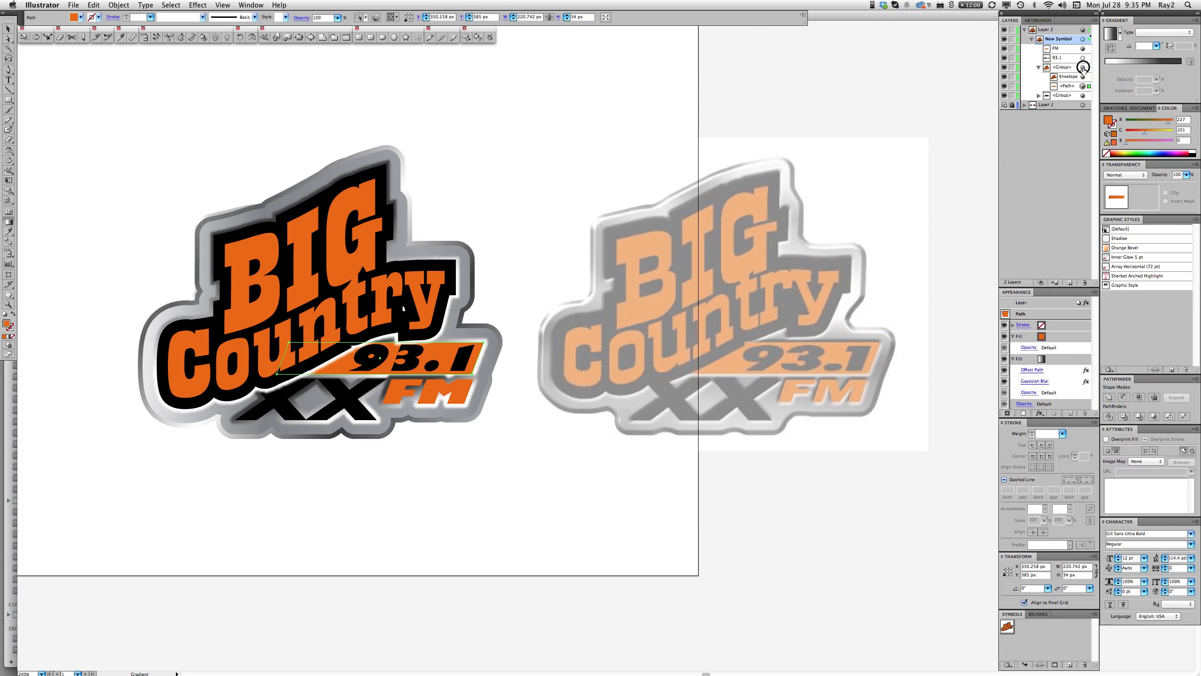
left_click_drag(1084, 68, 1084, 69)
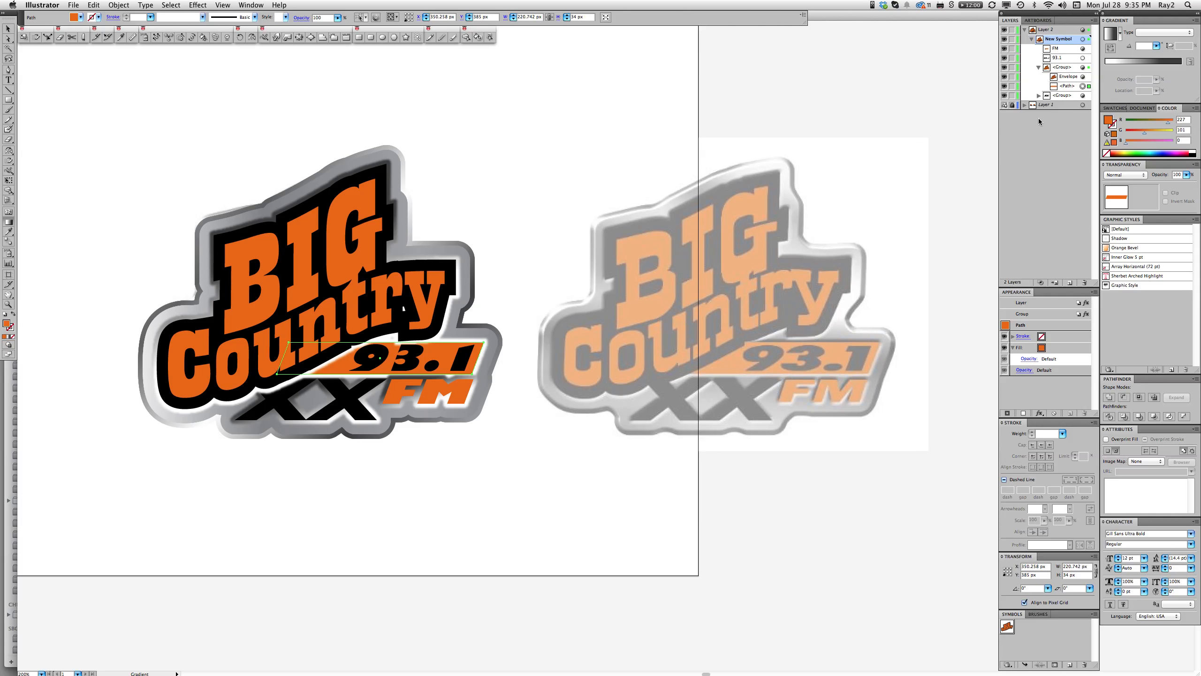
Delete the gradient backing fill from the Big Country envelope, keeping its black fill, and deselect everything
left_click(1083, 77)
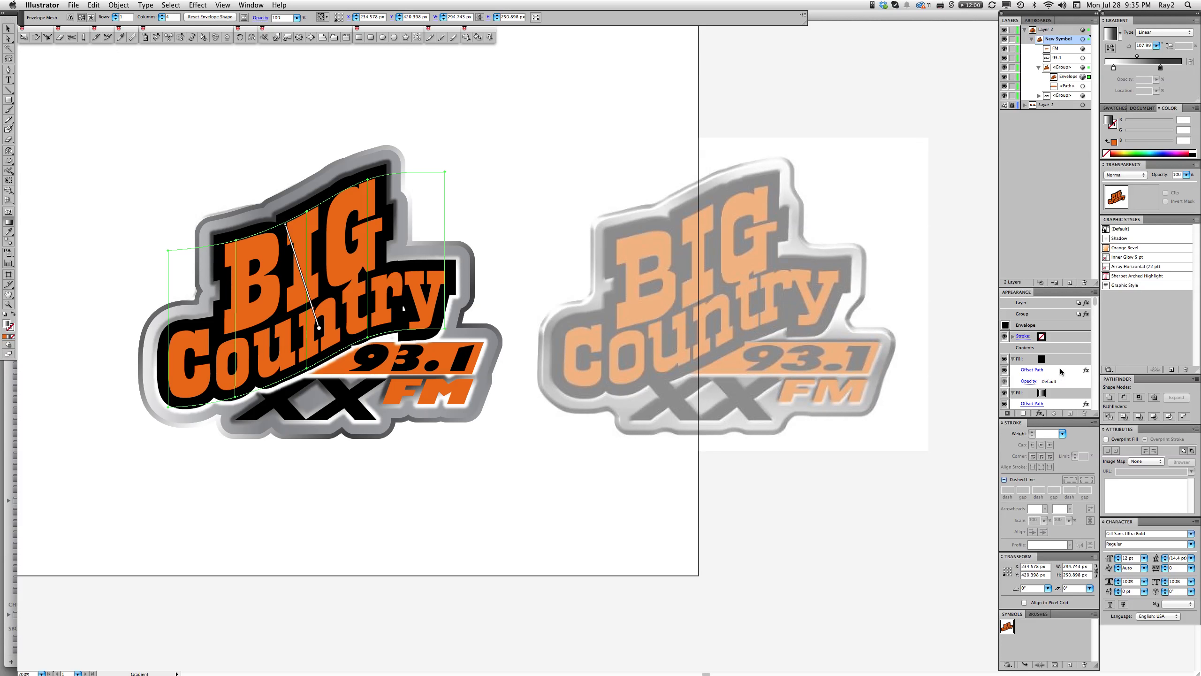
left_click_drag(1066, 392, 1084, 413)
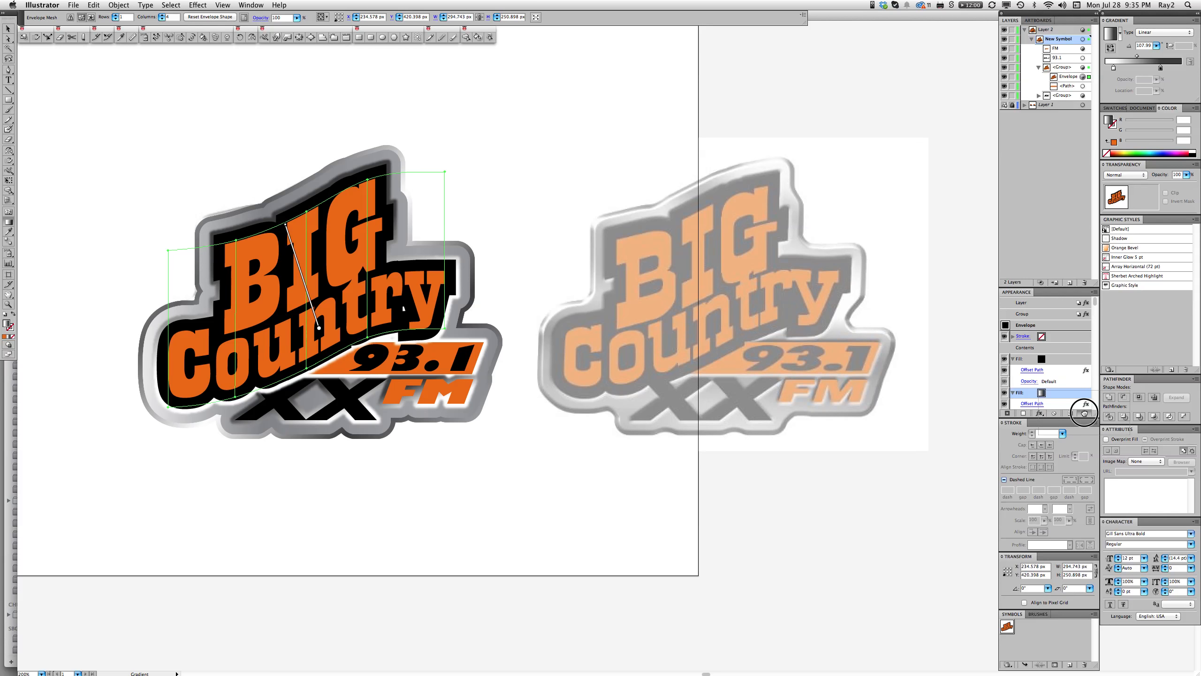
left_click_drag(1085, 413, 1084, 413)
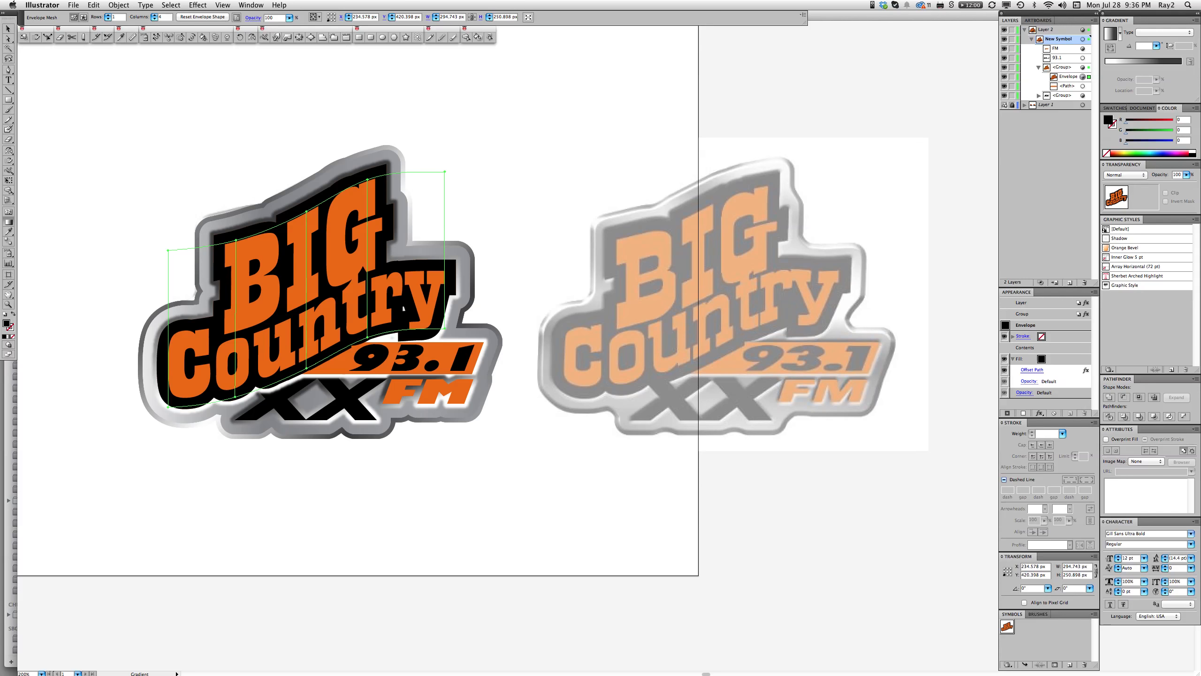
key("a")
key("g")
left_click(328, 509)
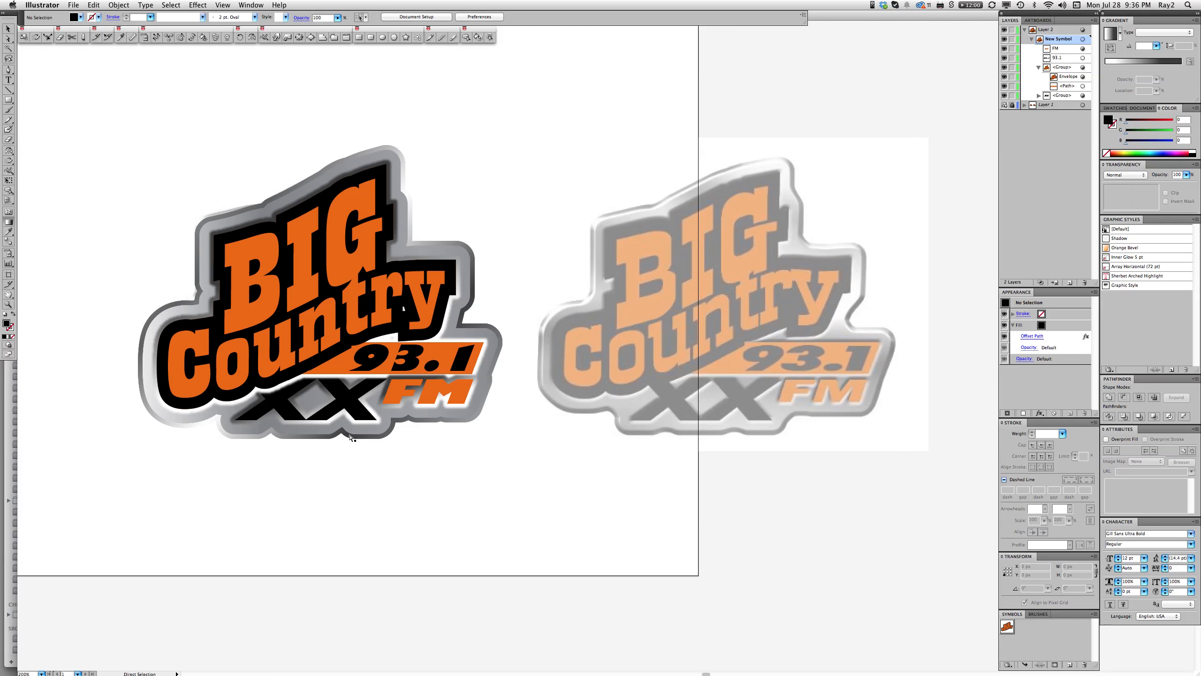
Save the document to the Desktop as Demo.ai in Illustrator CS5 format with the default options
key("super+s")
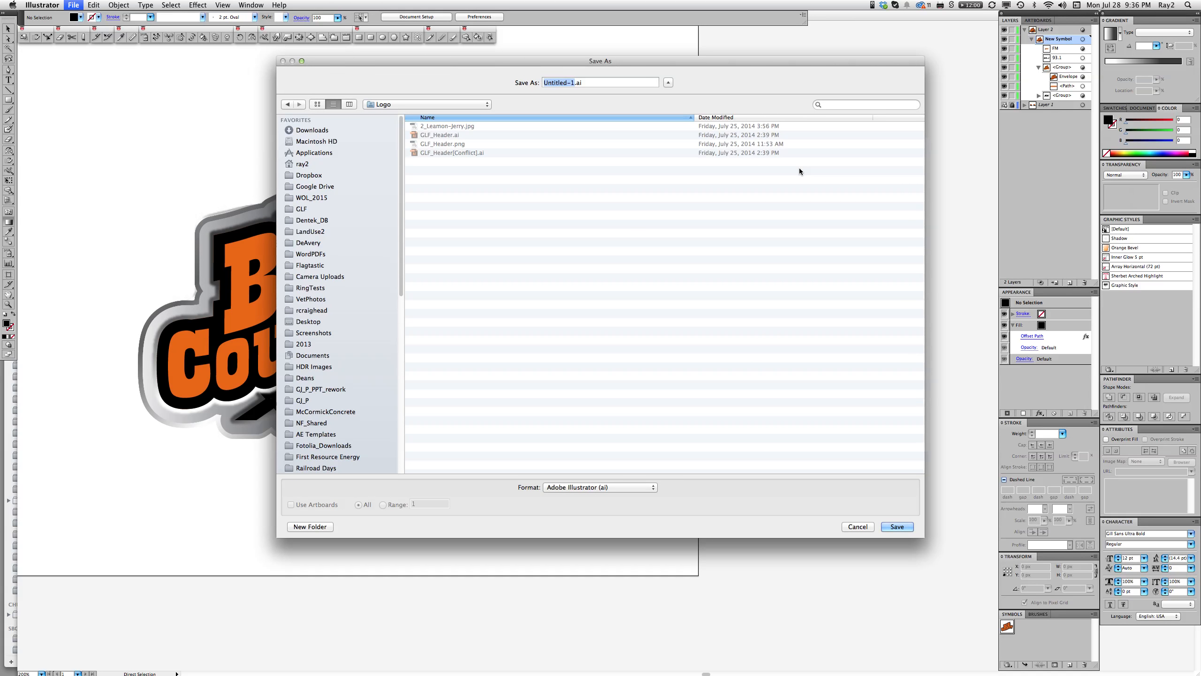
type("Demo")
left_click_drag(407, 106, 253, 146)
scroll(338, 284, "down", 2)
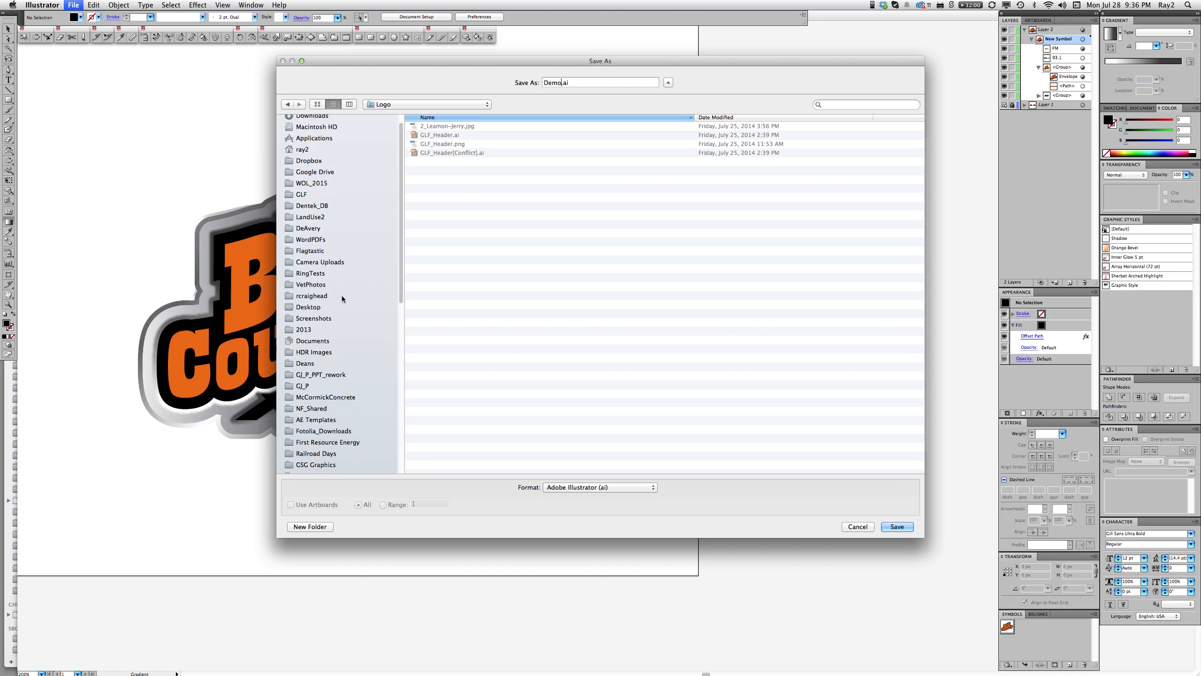
scroll(342, 297, "down", 3)
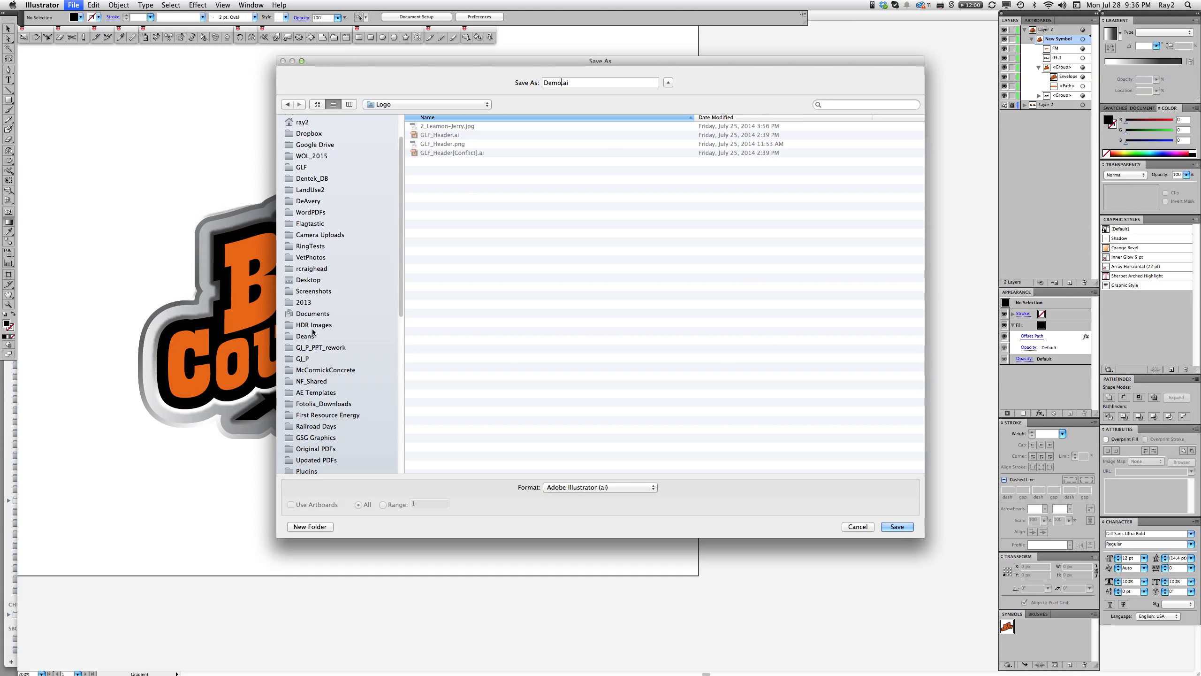
left_click(304, 280)
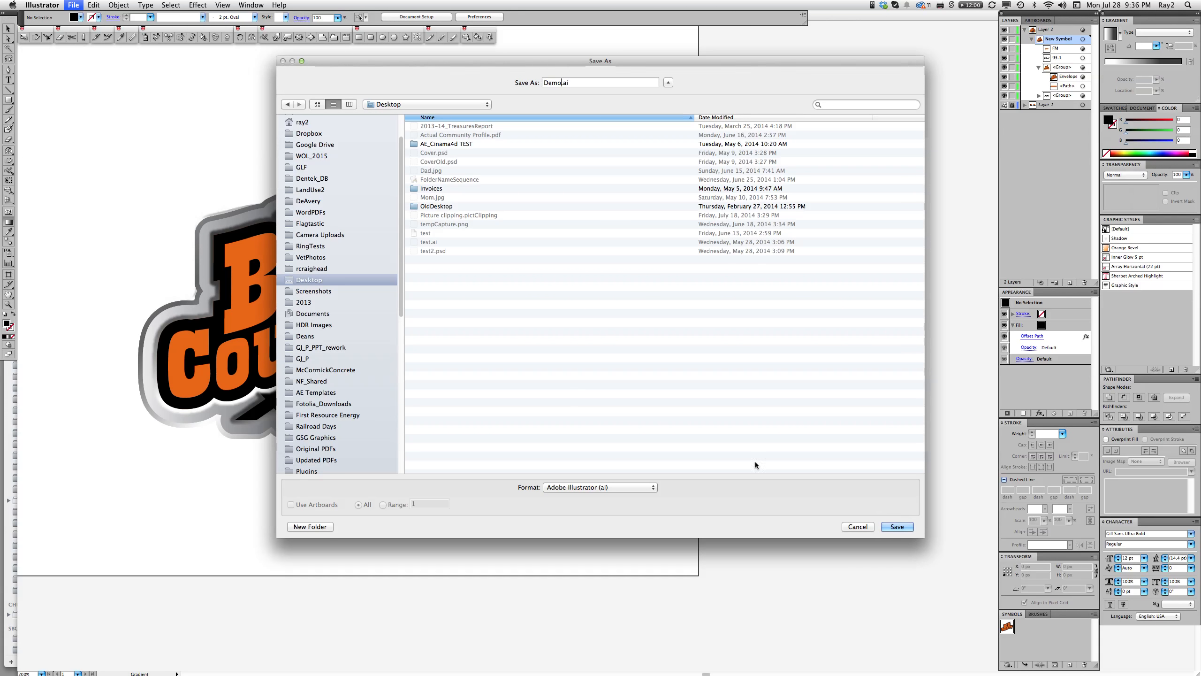
left_click(902, 527)
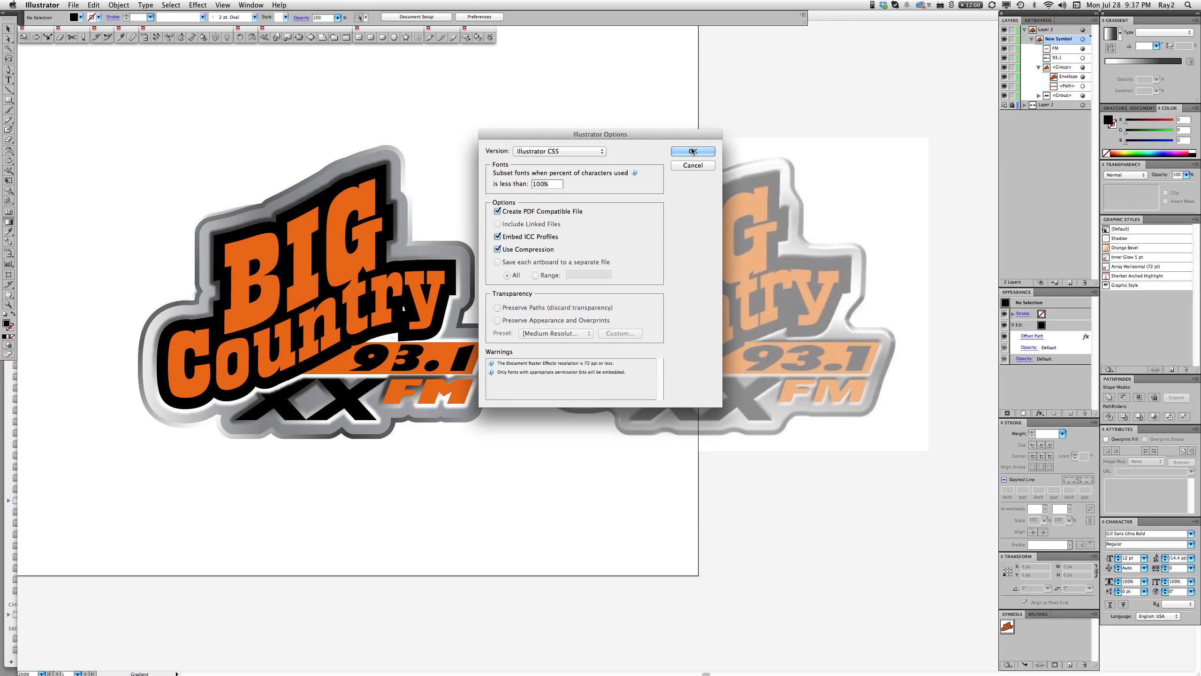
left_click(693, 151)
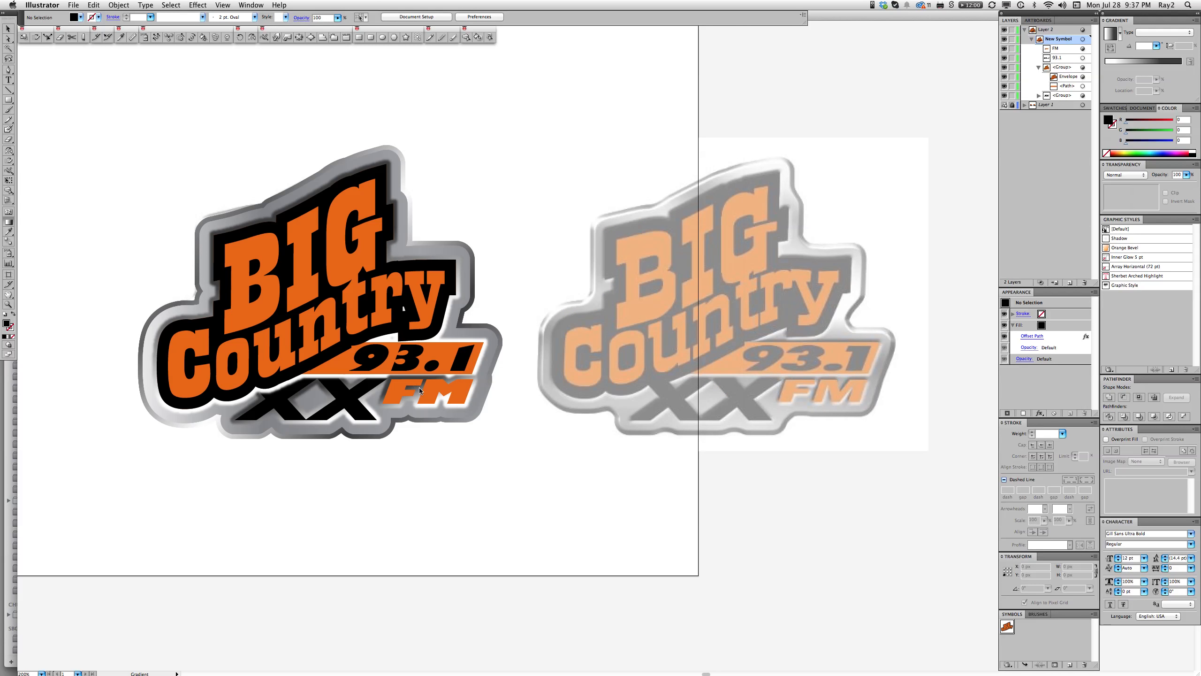
Clear the XX group's own backing appearance and move it into the group holding Big Country and the orange bar
left_click(361, 413)
left_click(361, 413)
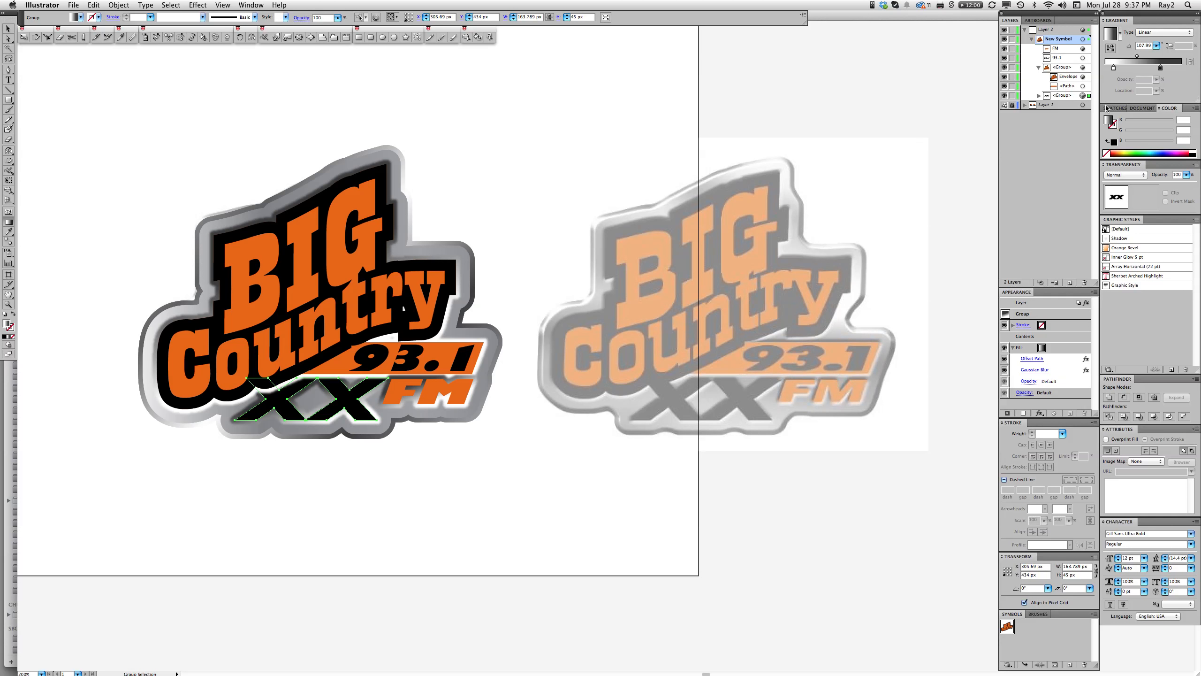
key("g")
left_click(1040, 96)
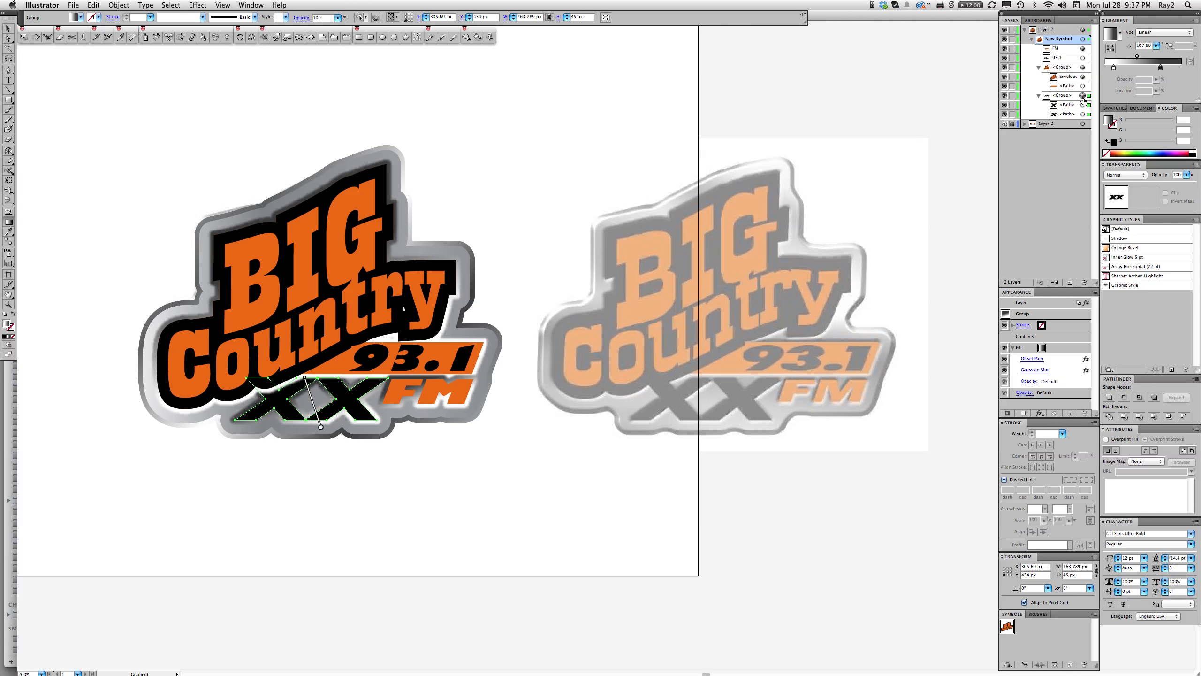
left_click(1088, 125)
left_click_drag(1084, 277, 1084, 279)
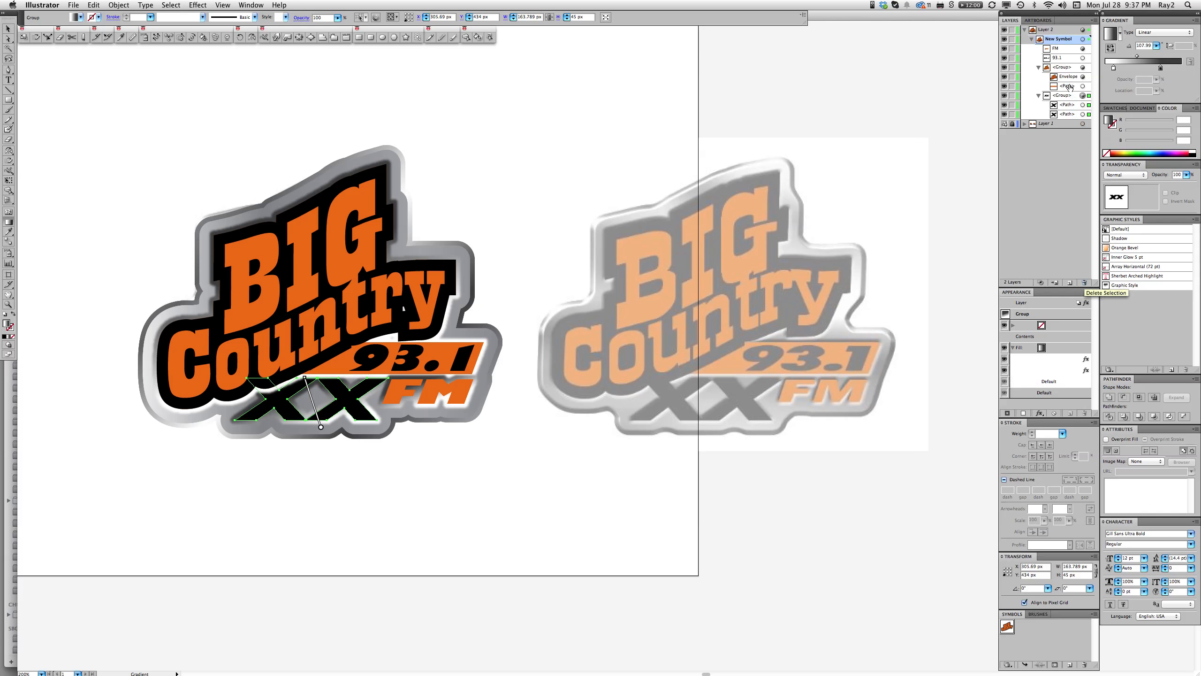
left_click_drag(1068, 96, 1070, 90)
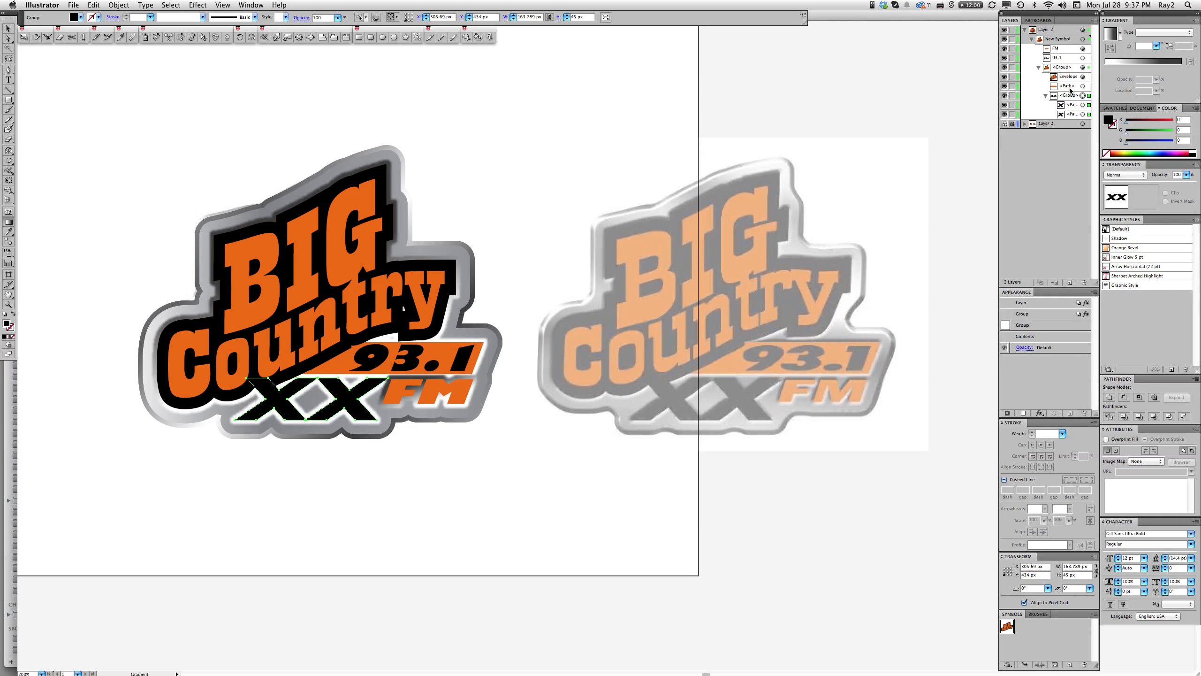
left_click(482, 495)
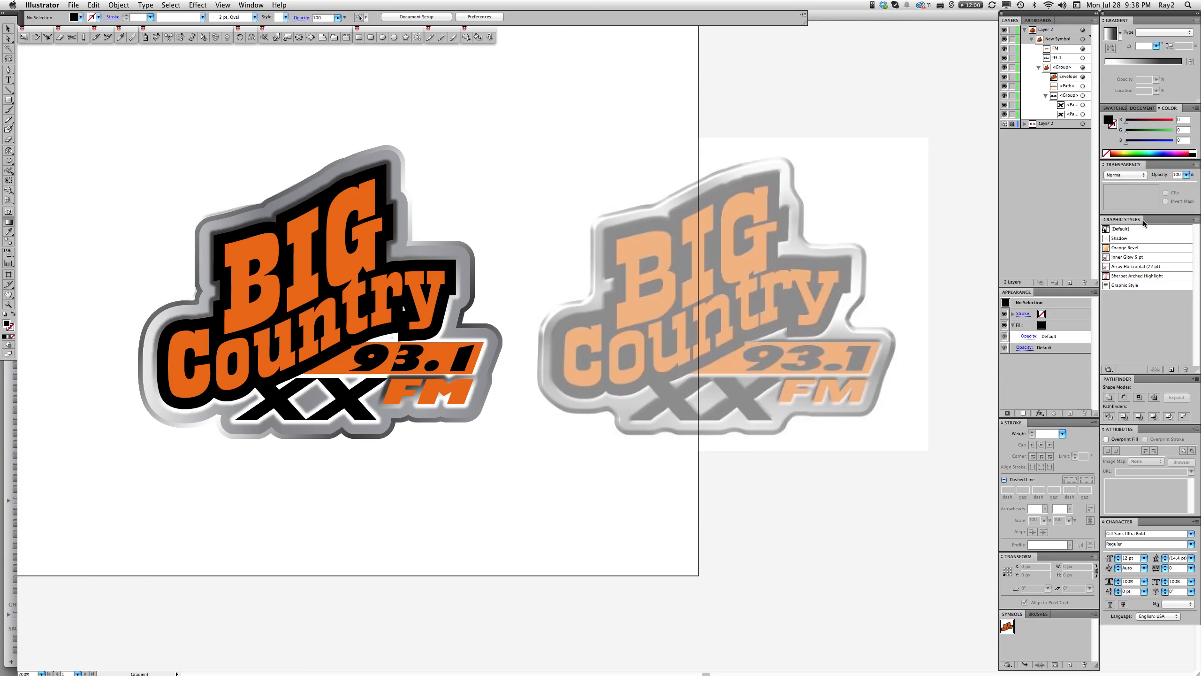
Set the Offset Path in the saved Graphic Style to 3 px and redefine the style with the edited appearance
left_click(1146, 287)
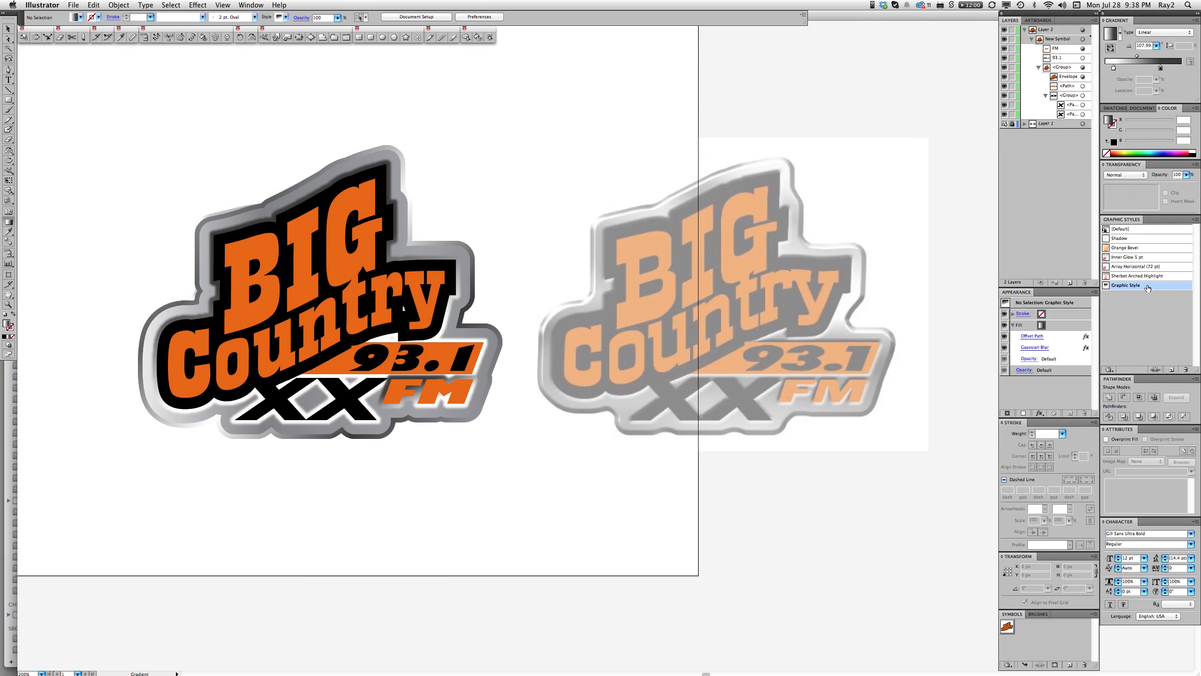
left_click(1030, 337)
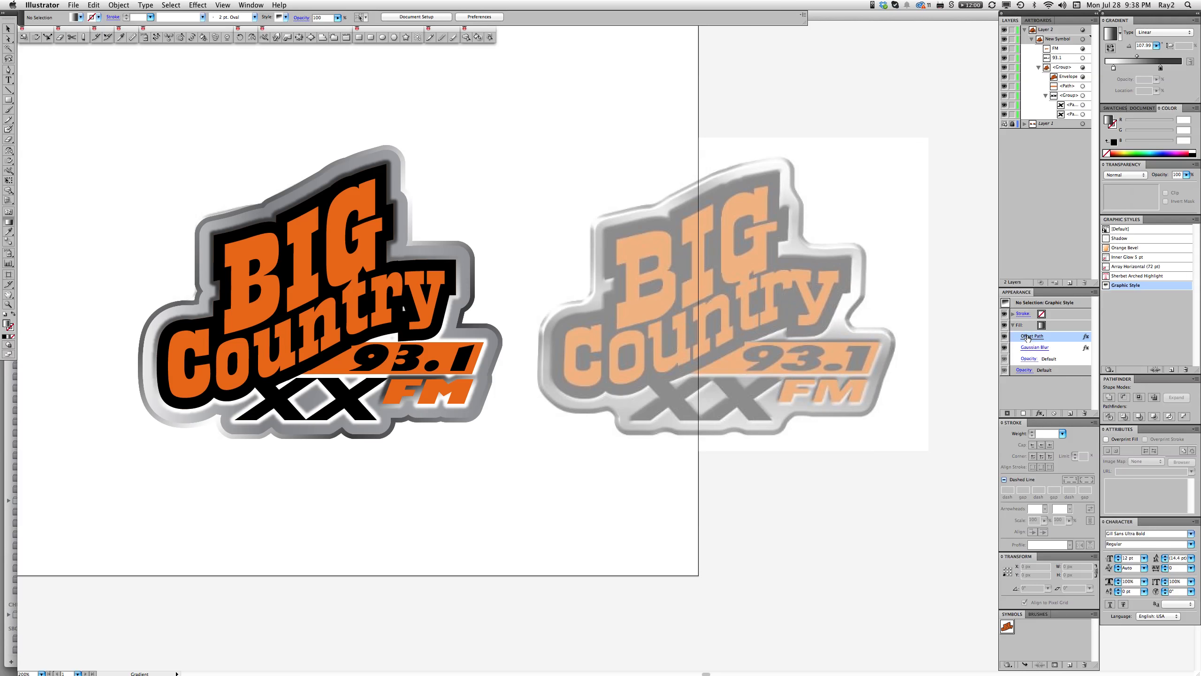
left_click(1027, 336)
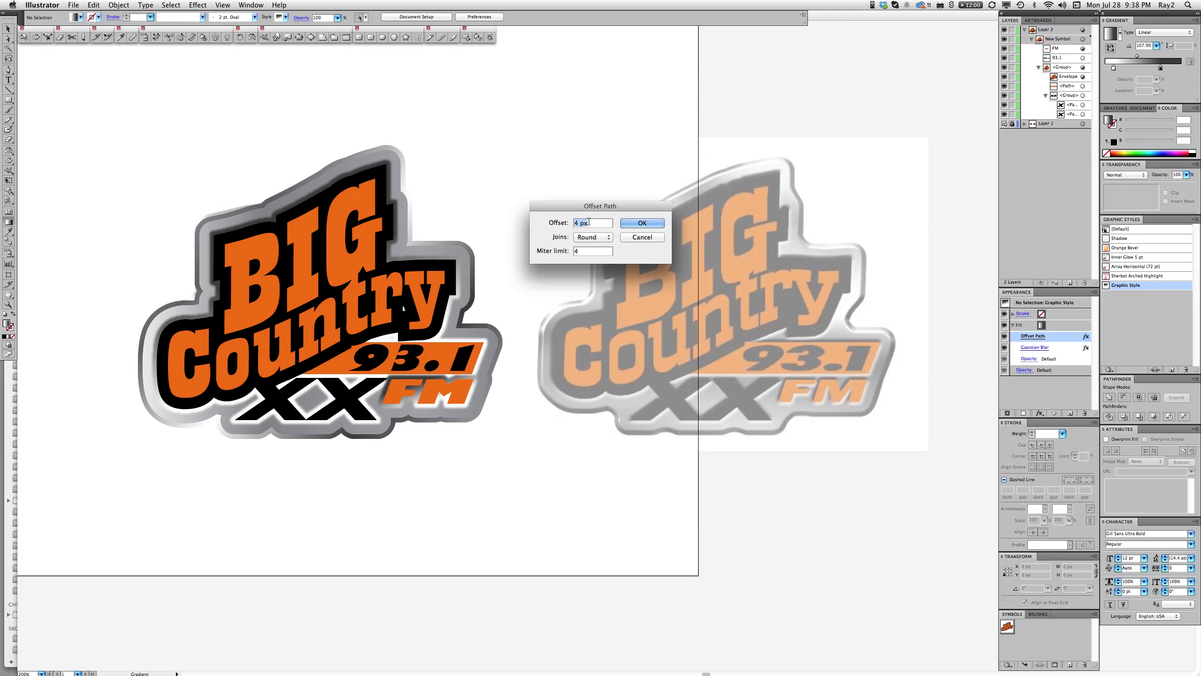
type("3")
key("Return")
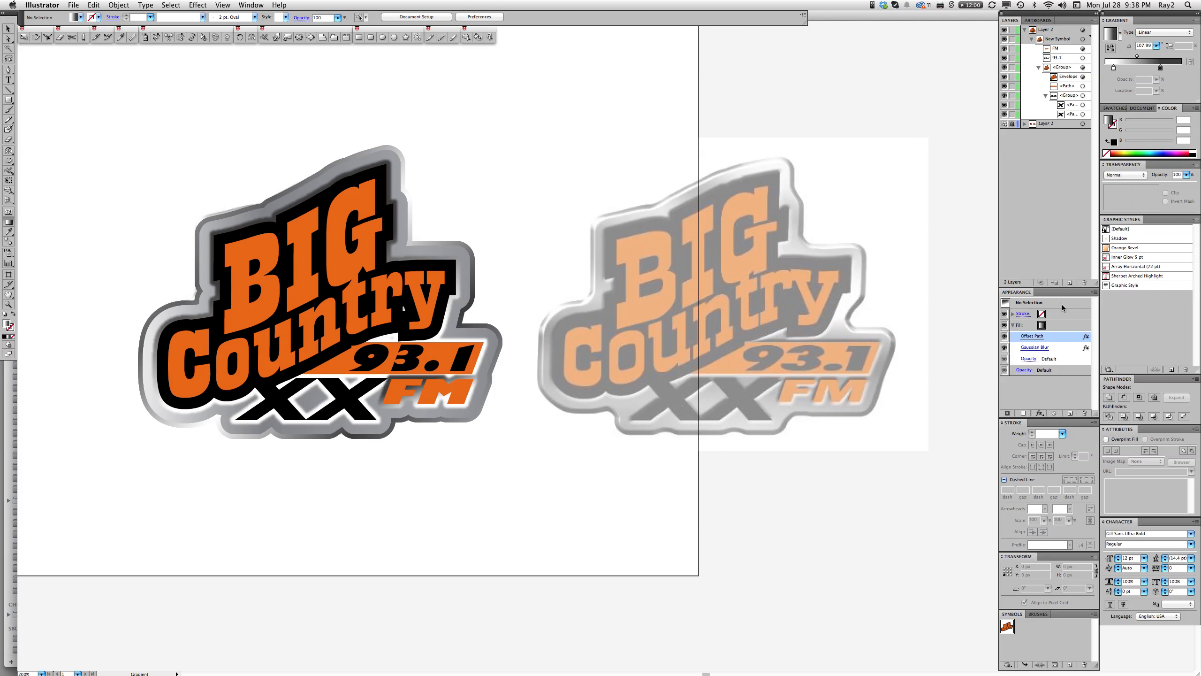
left_click_drag(1005, 303, 1131, 286)
left_click(1130, 287)
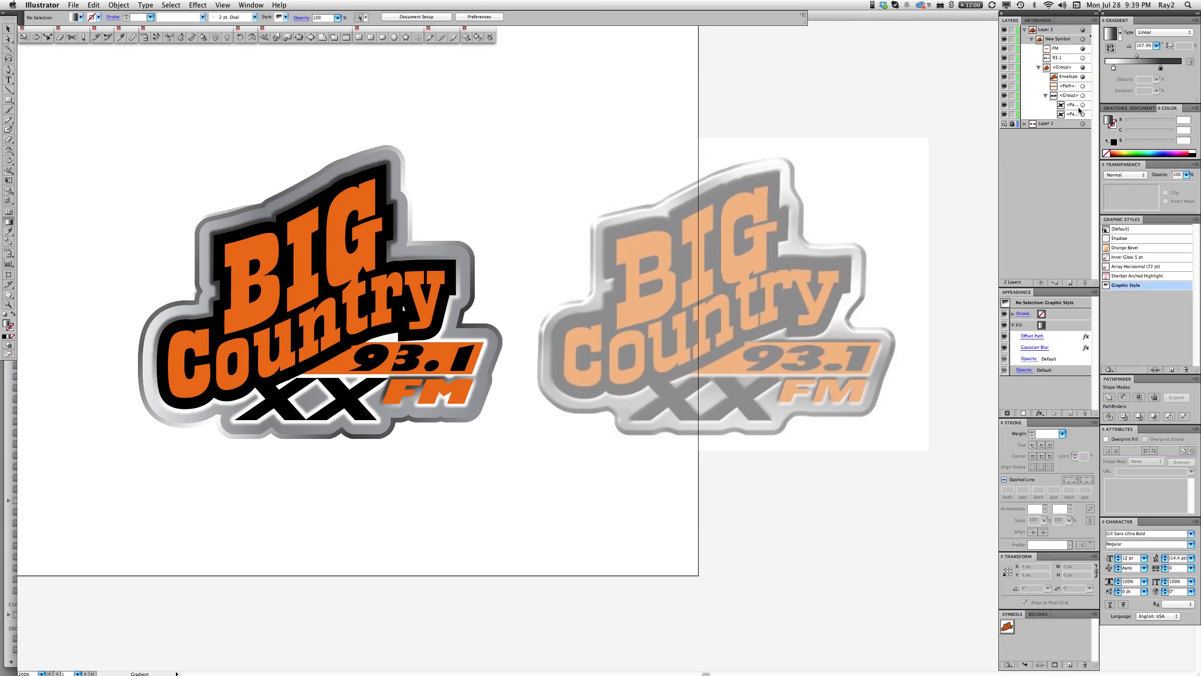
Replace the gradient backing fill on the Big Country, orange bar and XX group with the redefined Graphic Style, then deselect
left_click(1084, 68)
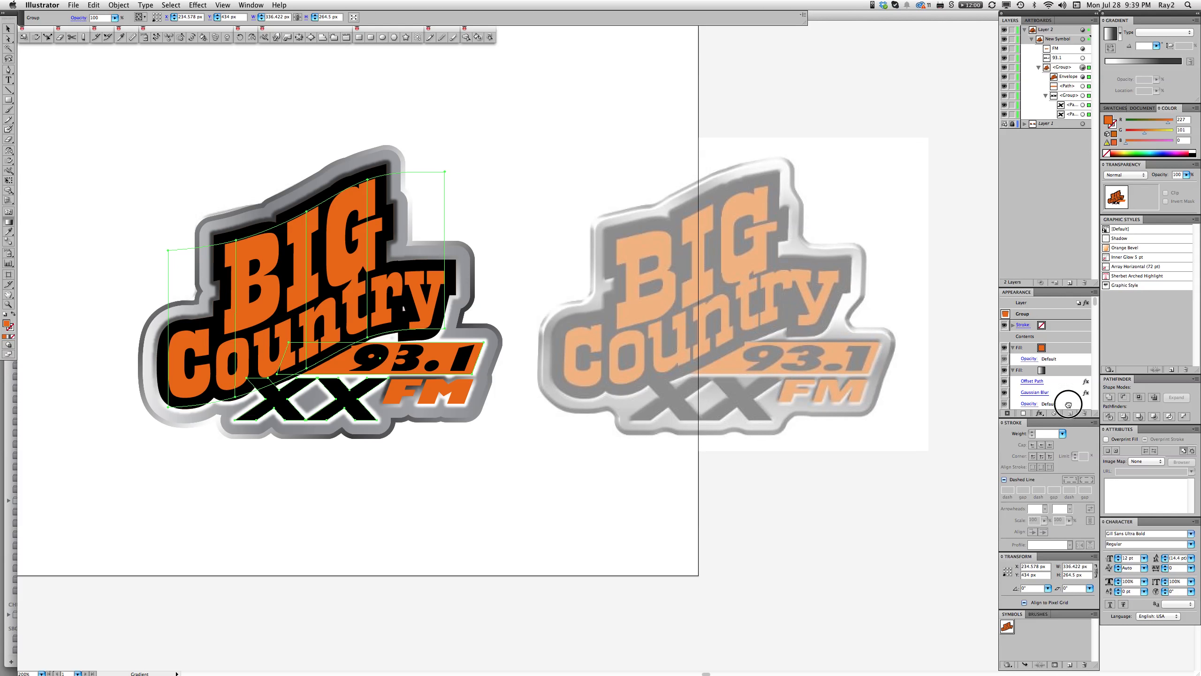
left_click_drag(1081, 411, 1126, 288)
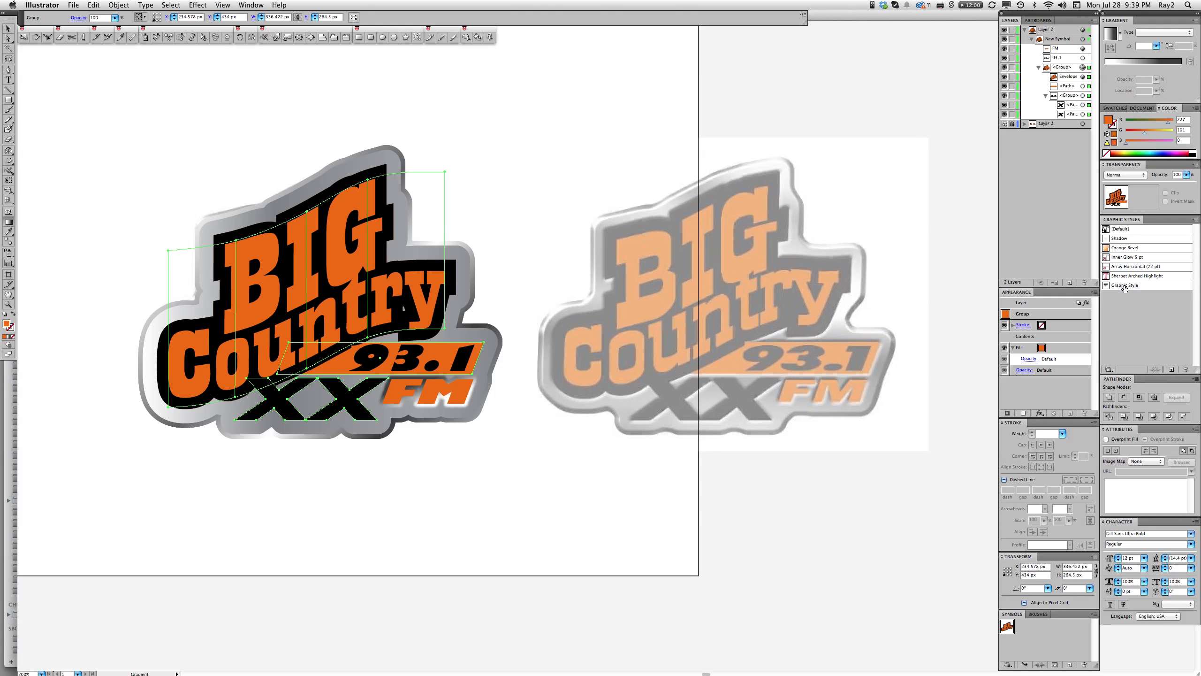
left_click(1125, 286)
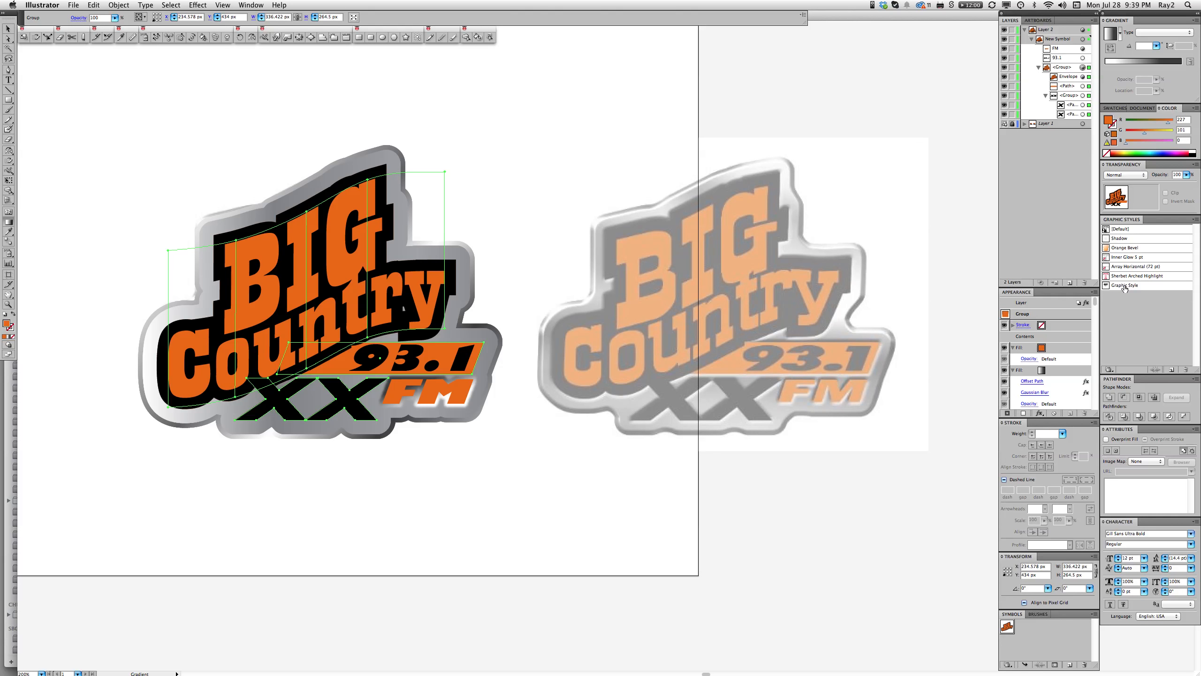
left_click(488, 545)
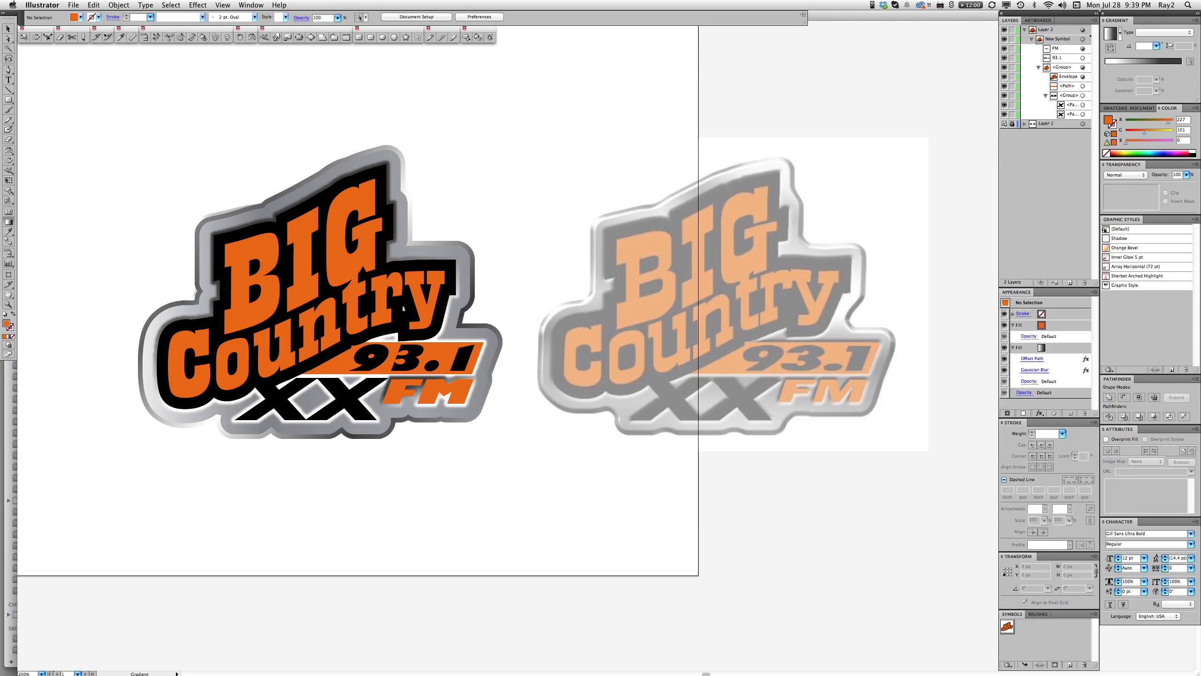
Add dark stops at about 43% and 20% and a white stop at about 53% to the lettering group's backing gradient
key("super")
left_click(1083, 67)
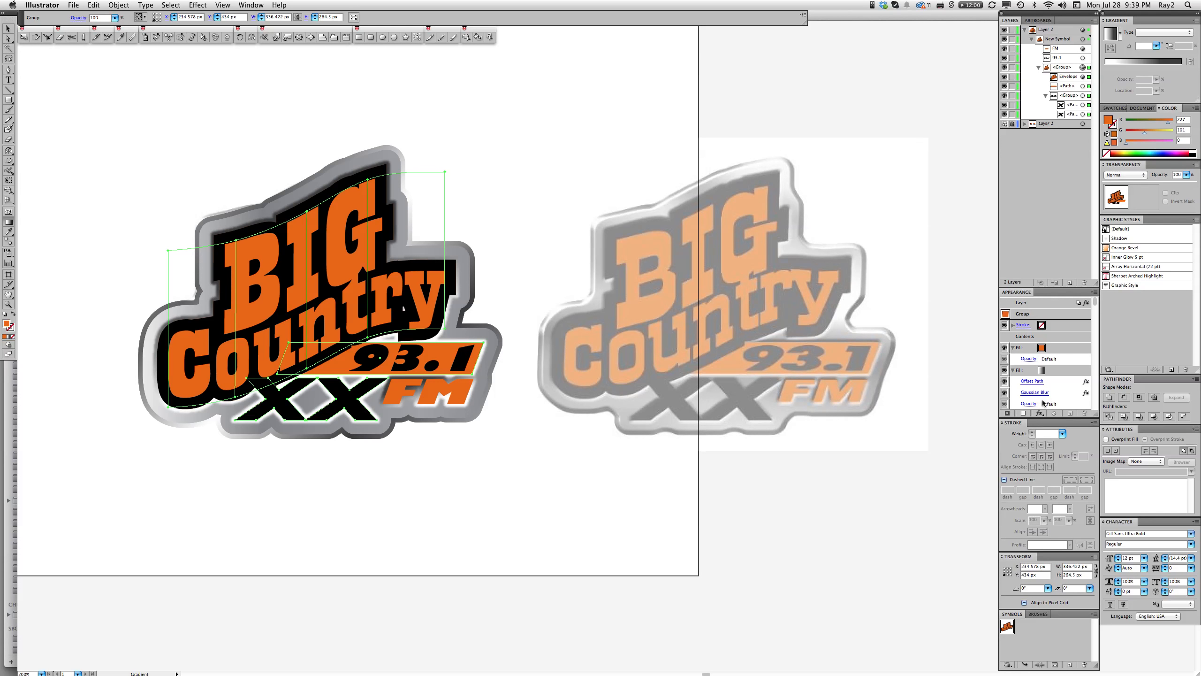
left_click(1062, 370)
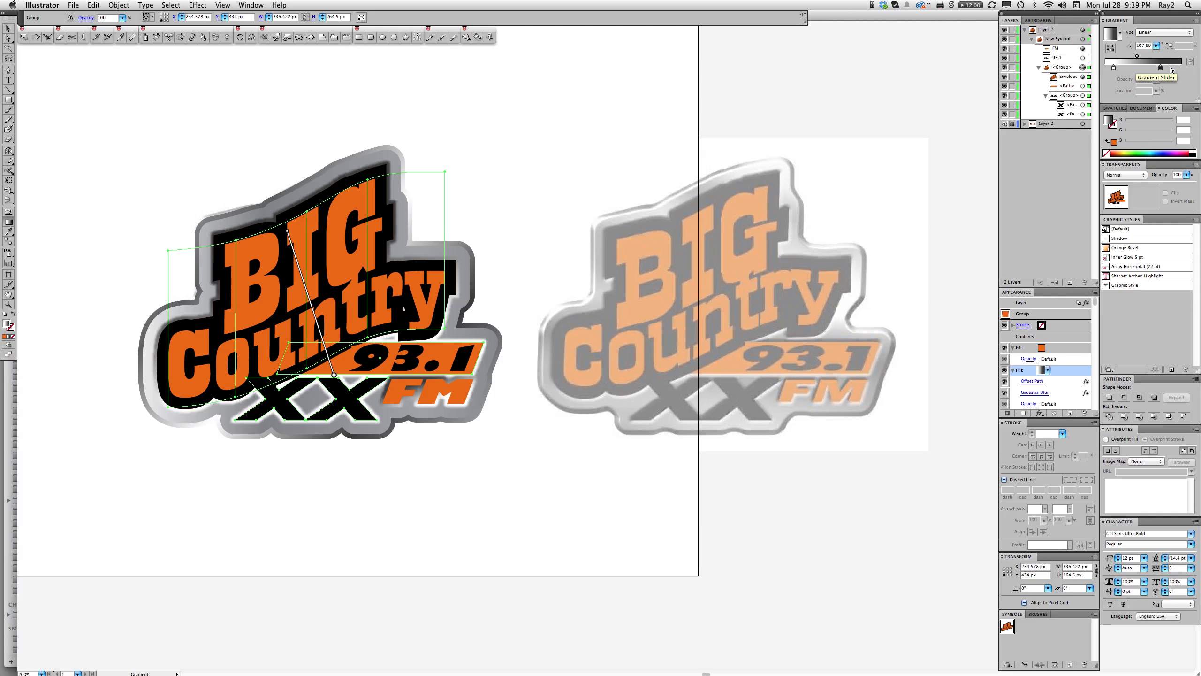
left_click(1139, 68)
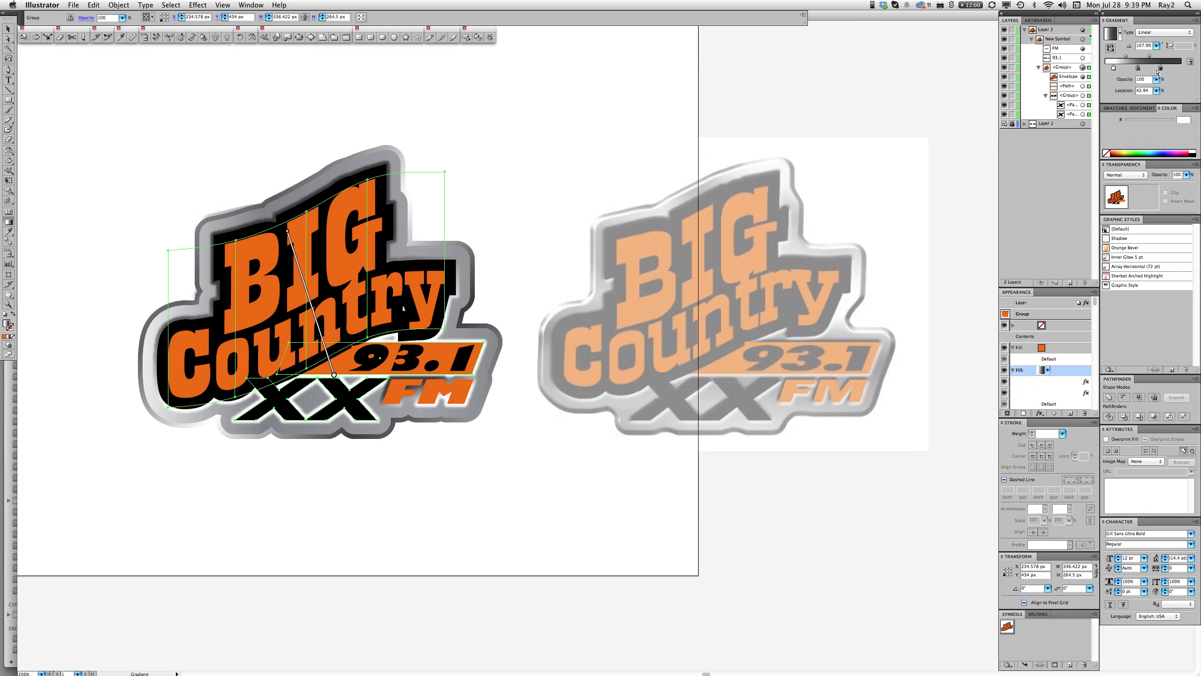
left_click(1115, 67)
left_click_drag(1115, 68, 1121, 69)
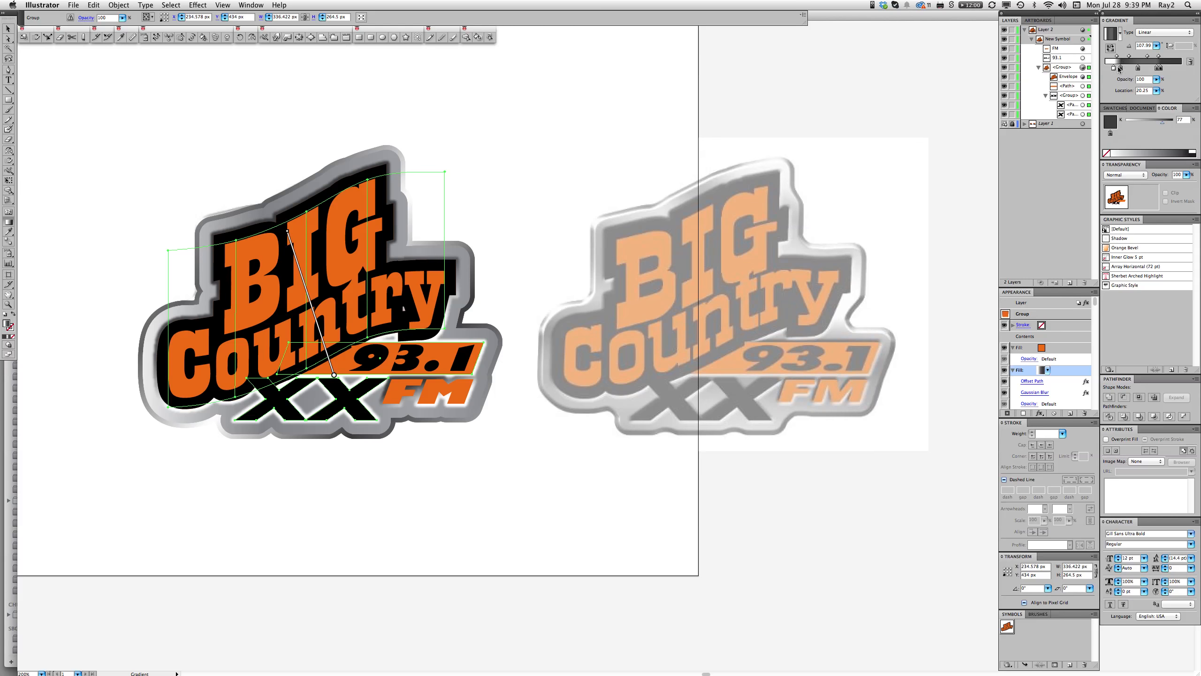
left_click(1114, 67)
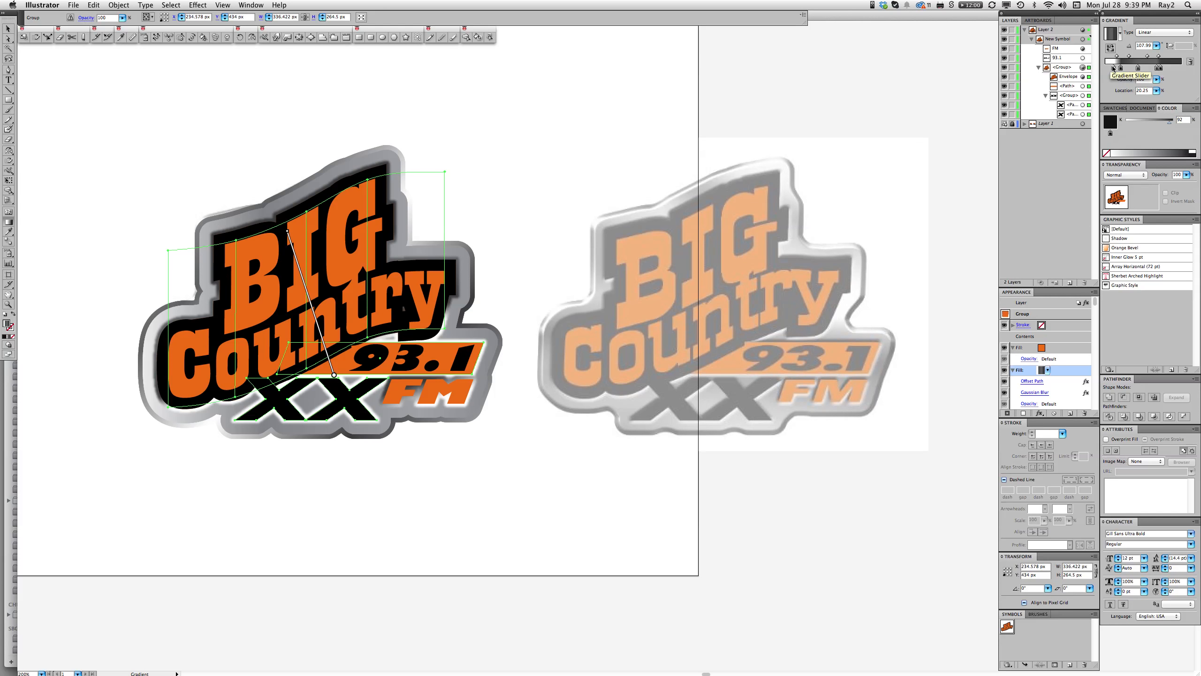
left_click_drag(1113, 68, 1146, 70)
left_click(1122, 68)
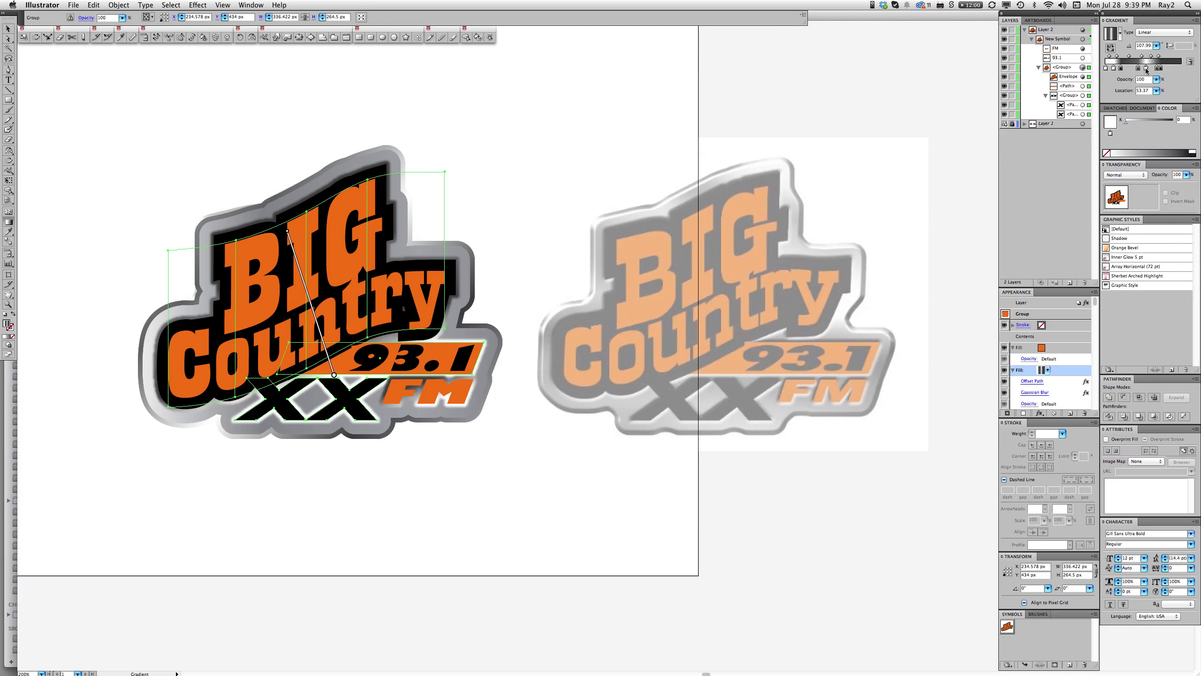
Rearrange the dark stops near the backing gradient's end, add a gray stop at about 31%, and deselect the artwork
left_click_drag(1160, 69, 1193, 71)
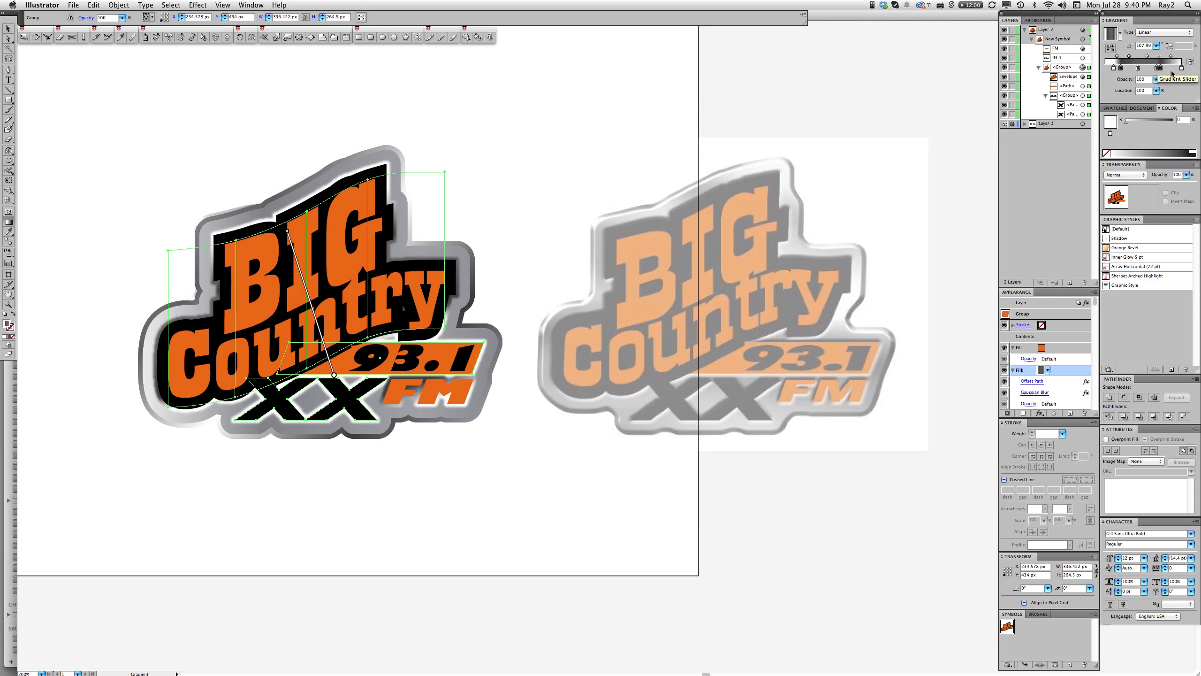
left_click(1182, 69)
mouse_move(1185, 71)
left_mouse_down()
mouse_move(1150, 69)
mouse_move(1190, 70)
left_mouse_up()
left_click(1148, 70)
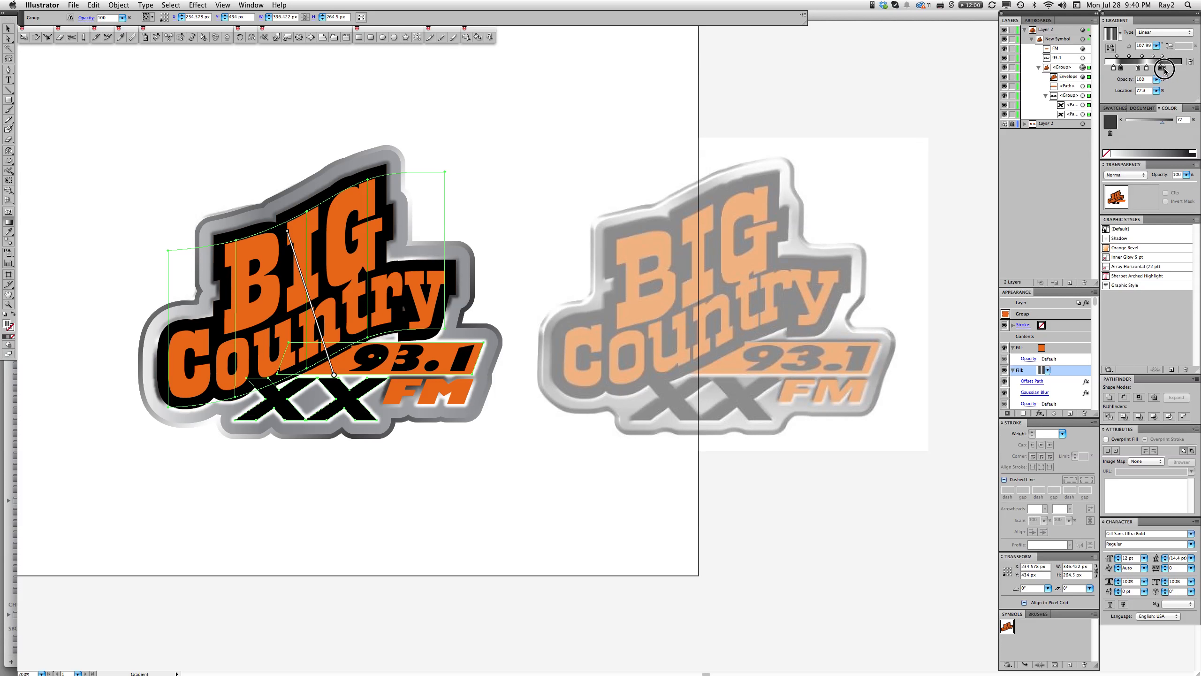
left_click_drag(1183, 70, 1167, 71)
left_click(1139, 69)
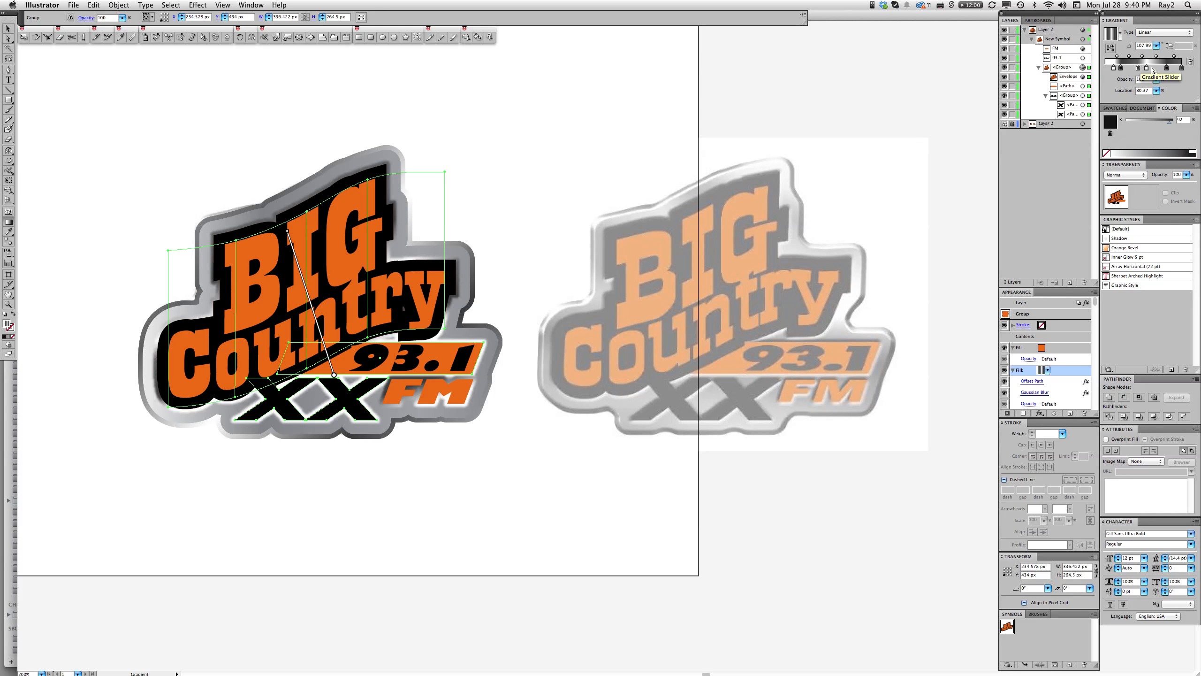
left_click_drag(1155, 69, 1131, 69)
left_click(1130, 69)
left_click(1130, 69)
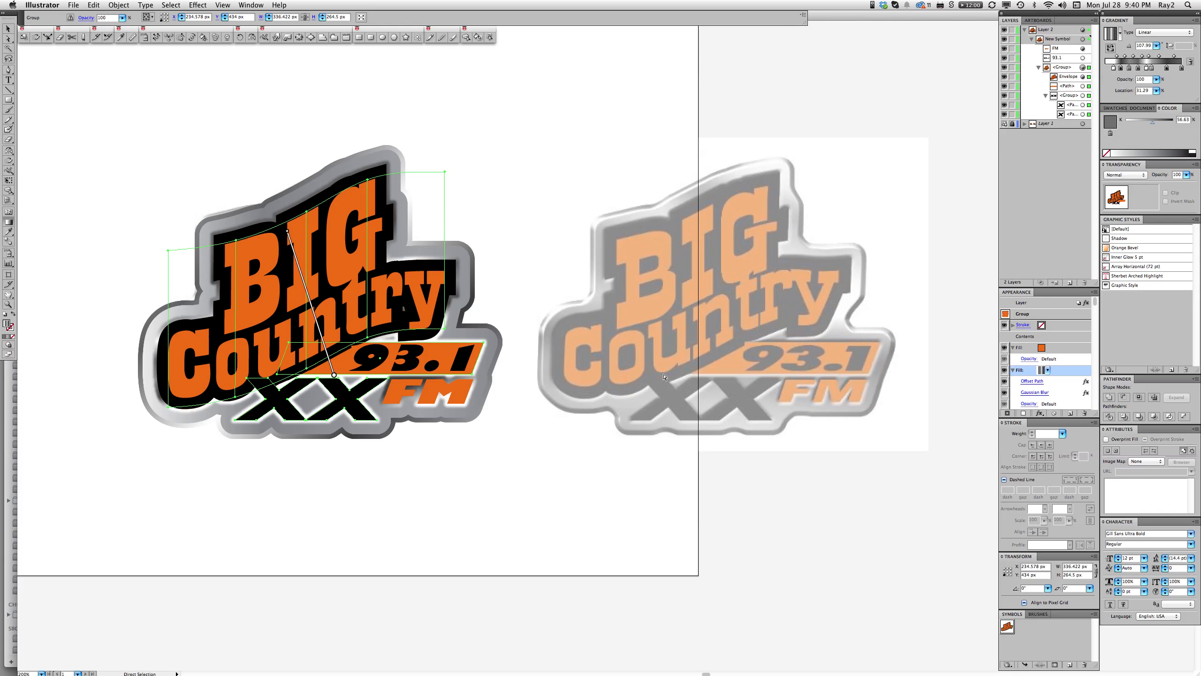
left_click(496, 488)
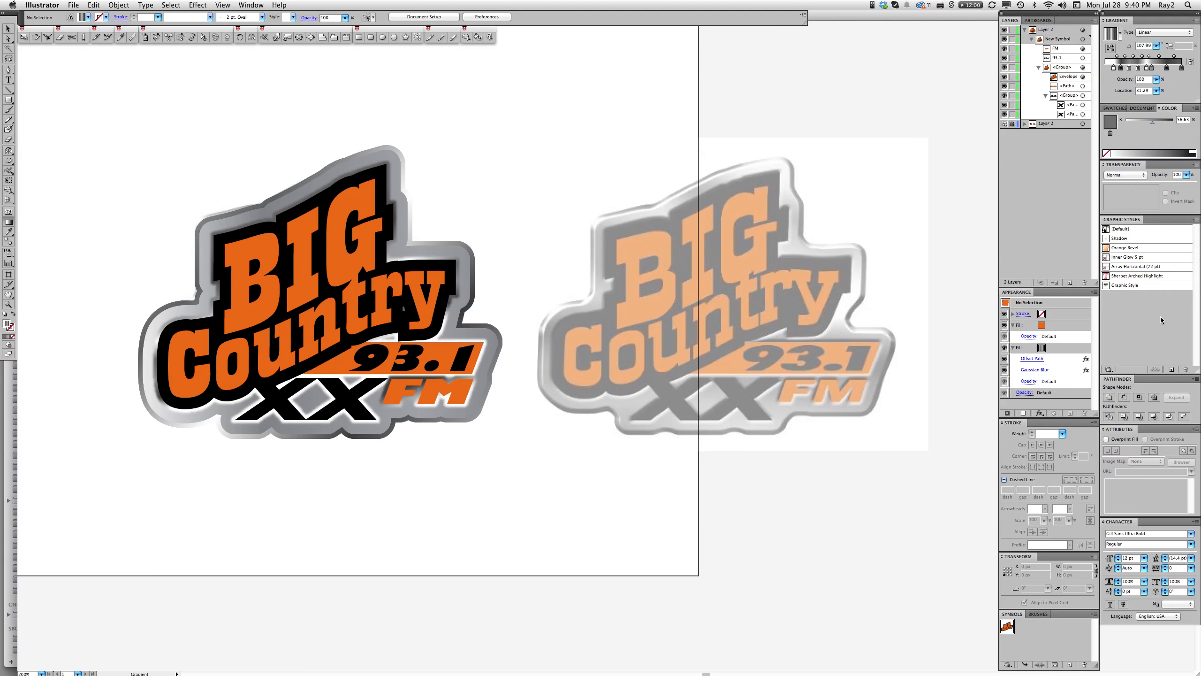
Delete the gradient backing fill from the group holding Big Country, the orange bar and XX
left_click(1025, 359)
left_click(1083, 68)
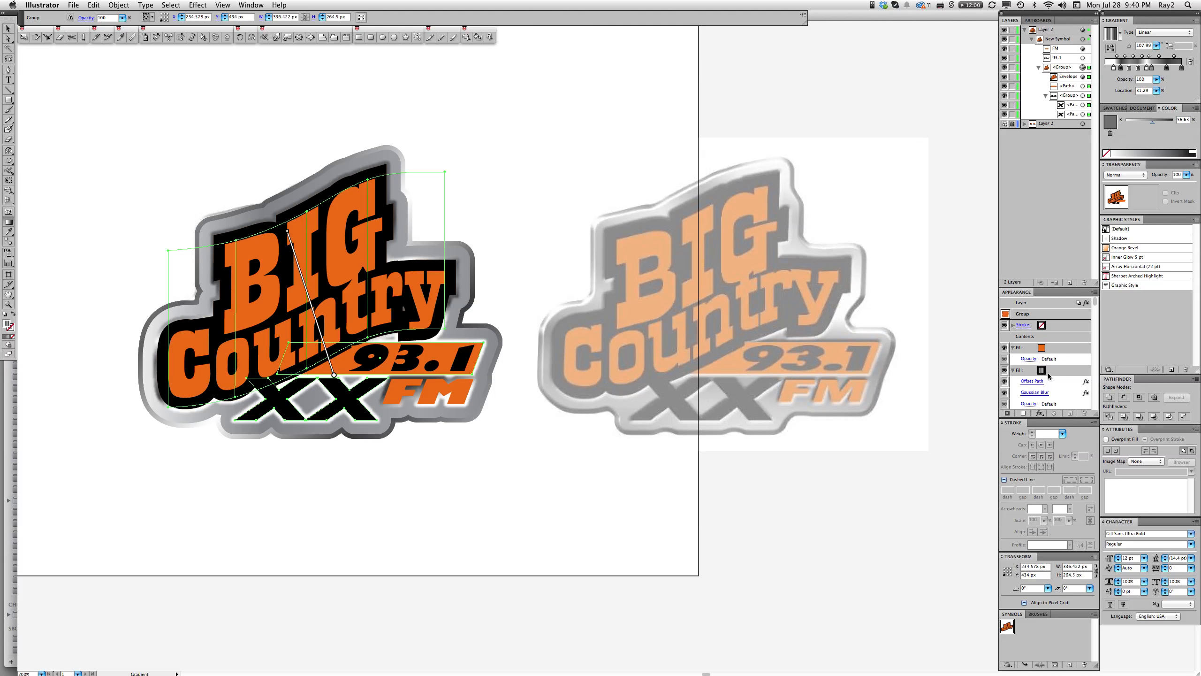
left_click_drag(1064, 374, 1085, 413)
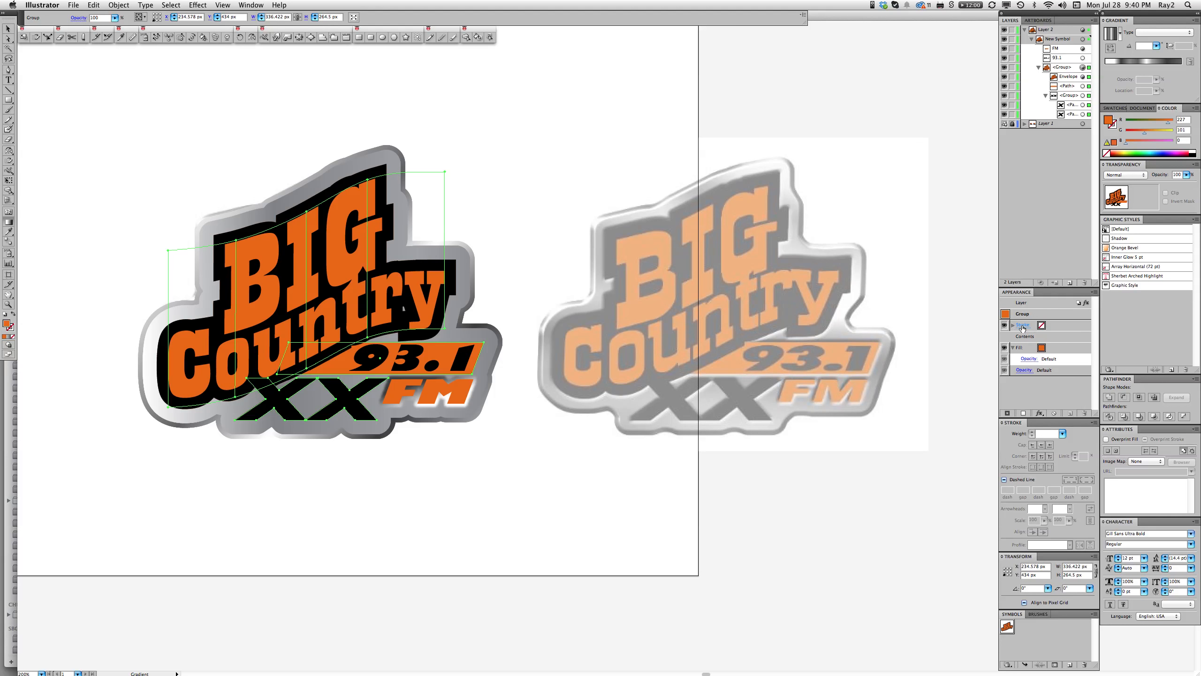
Target Layer 2 and check its top gradient fill by hiding and reshowing it, then deselect everything
left_click(1082, 29)
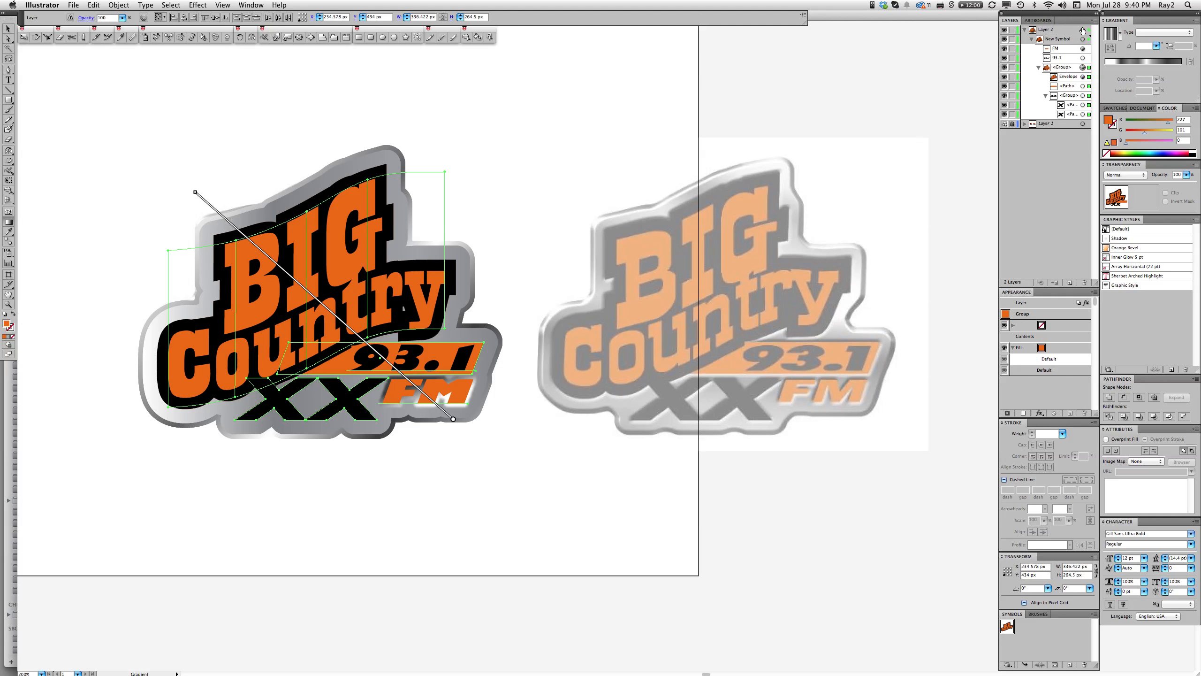
left_click(1005, 336)
left_click(1005, 336)
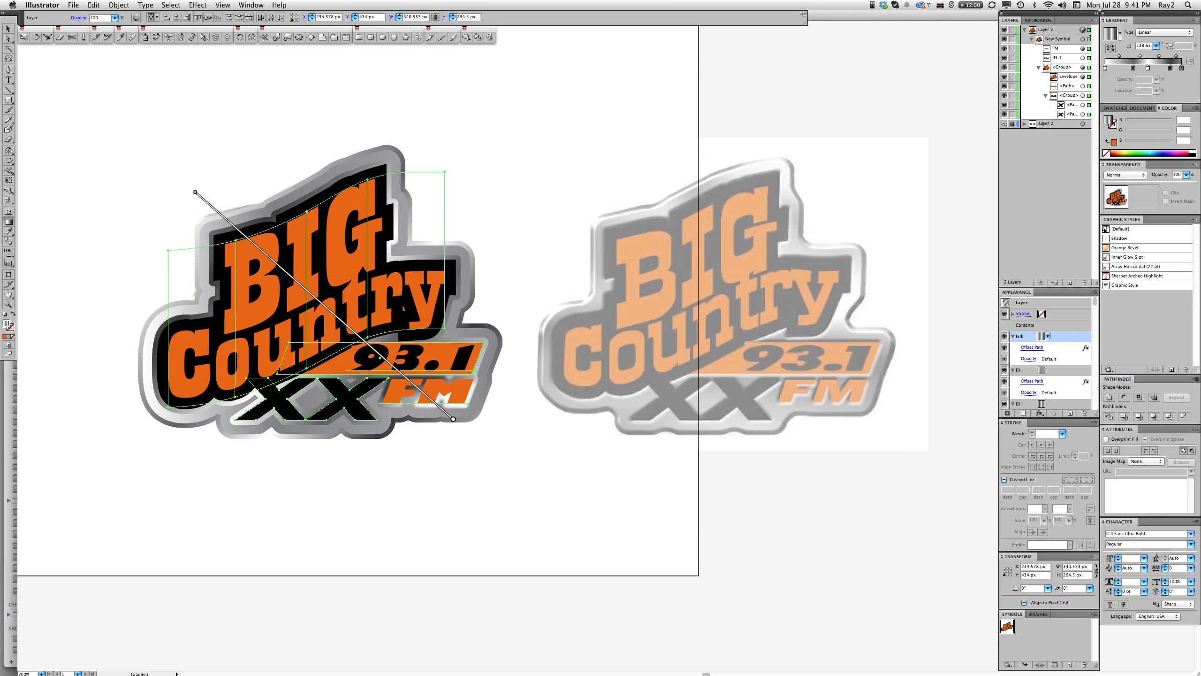
key("a")
left_click(493, 435)
key("g")
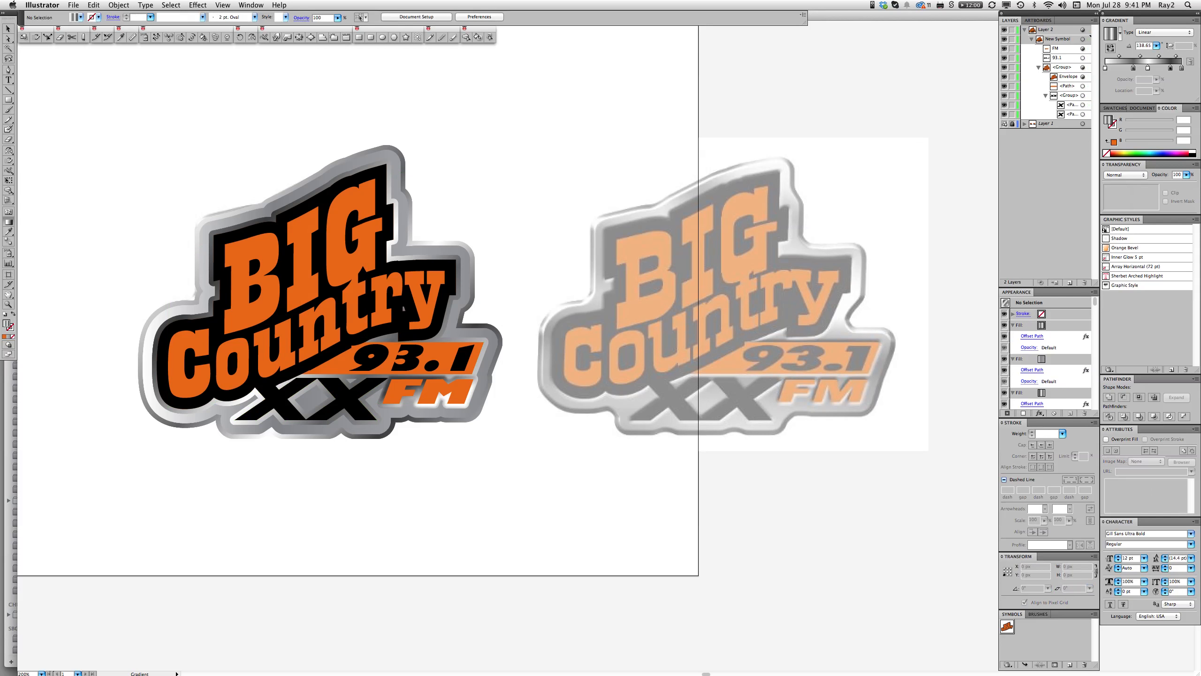
Try to apply the last Gaussian Blur to the top gradient fill with no artwork targeted
left_click(1051, 325)
left_click(197, 5)
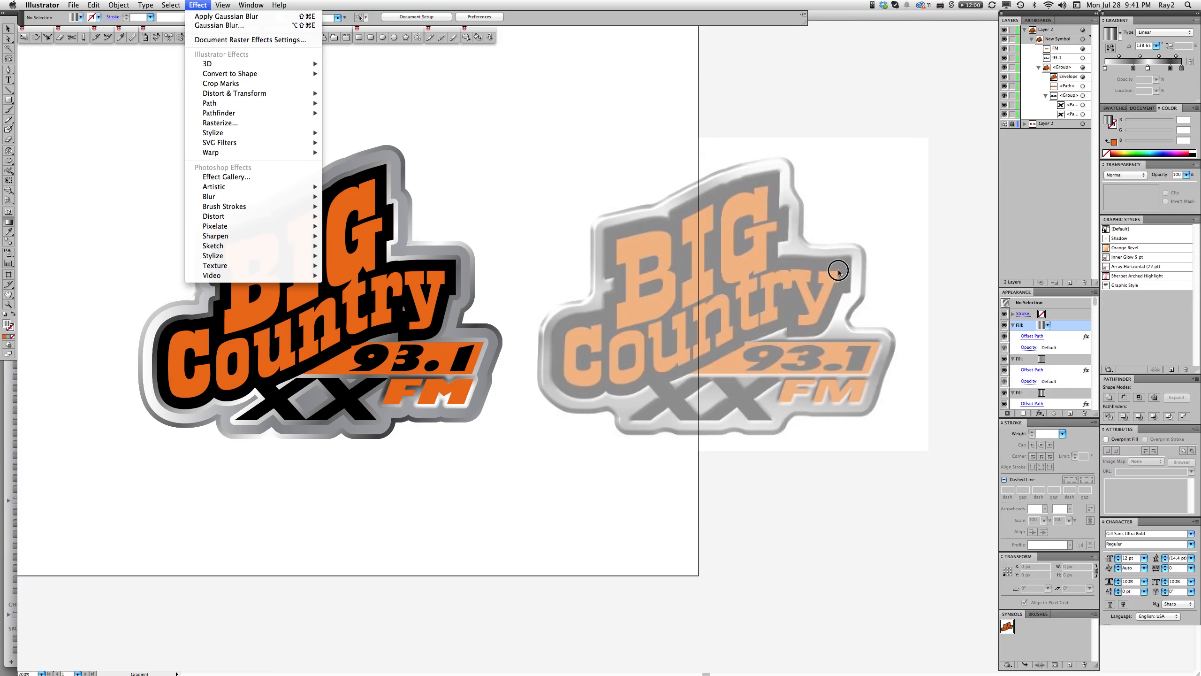
left_click(212, 16)
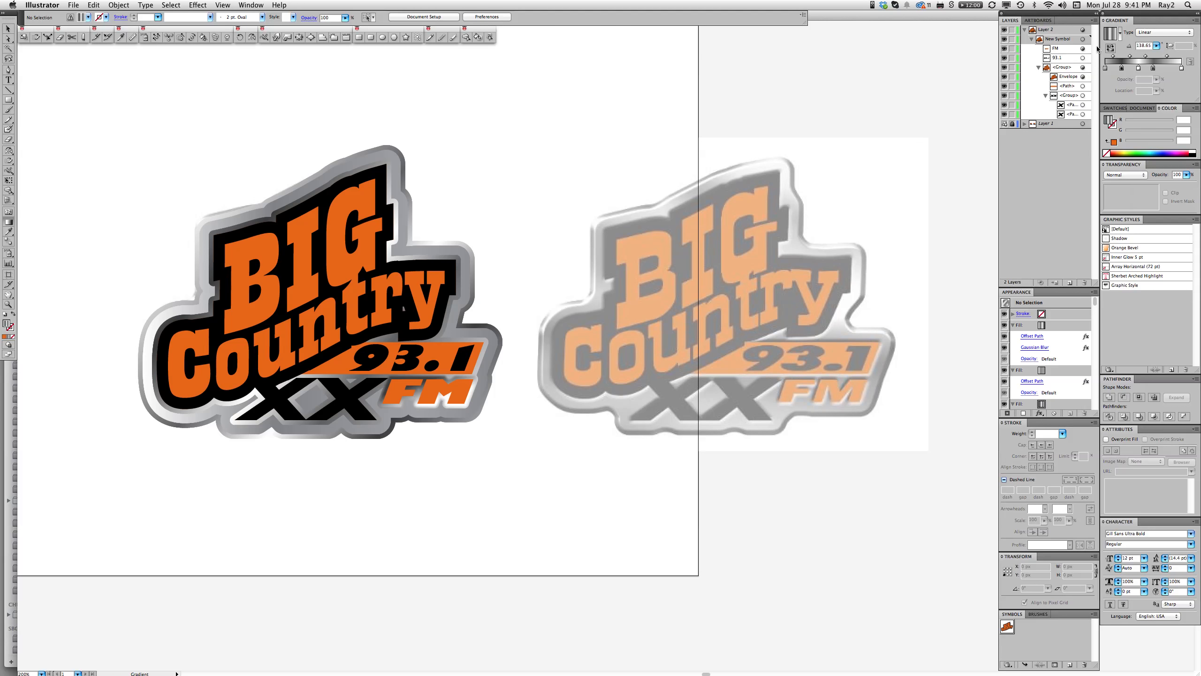
Target Layer 2 and apply the last Gaussian Blur to its top gradient fill
left_click(1083, 30)
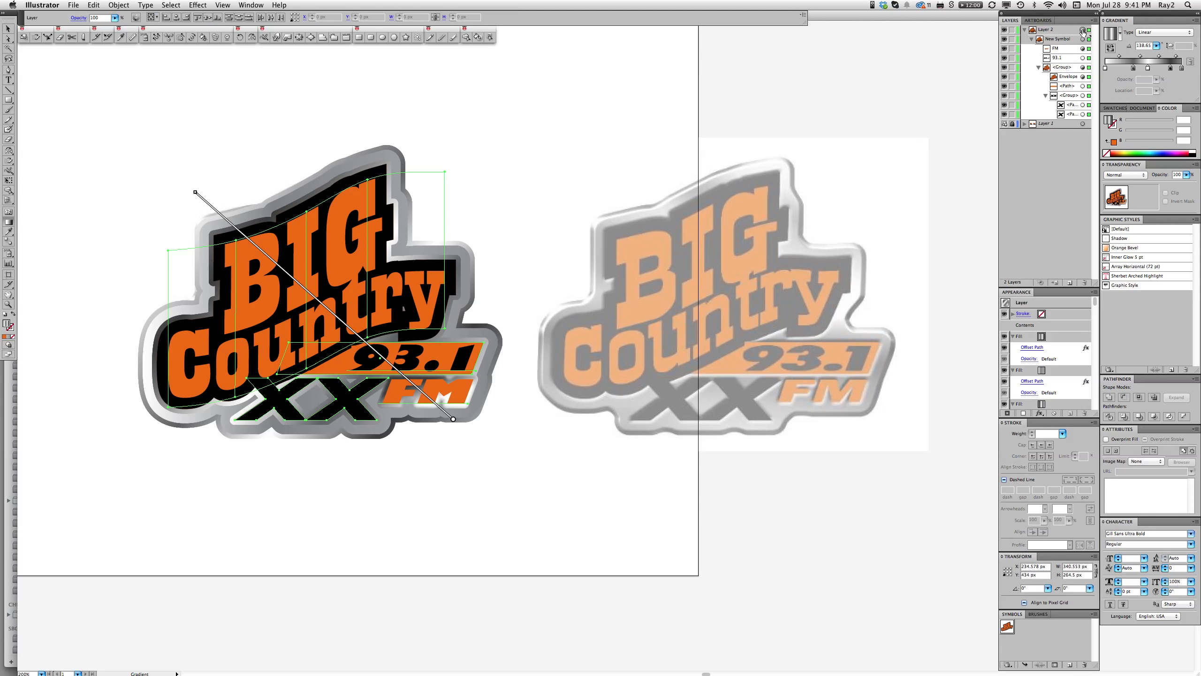
left_click(1059, 339)
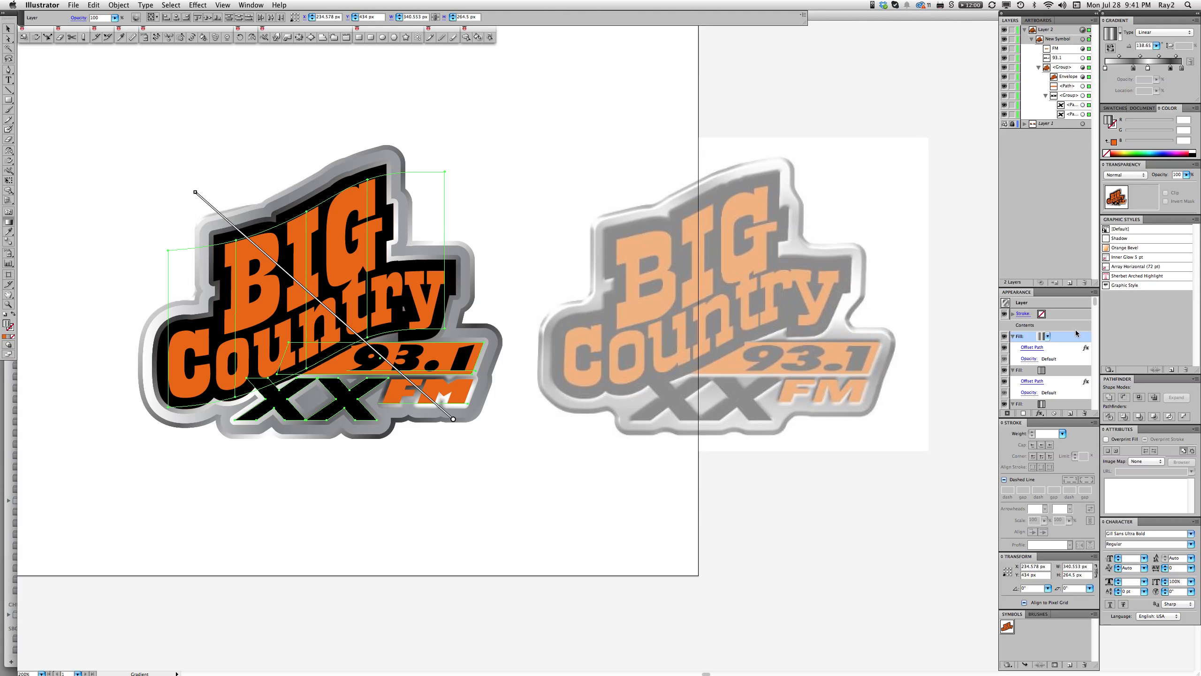
left_click(200, 6)
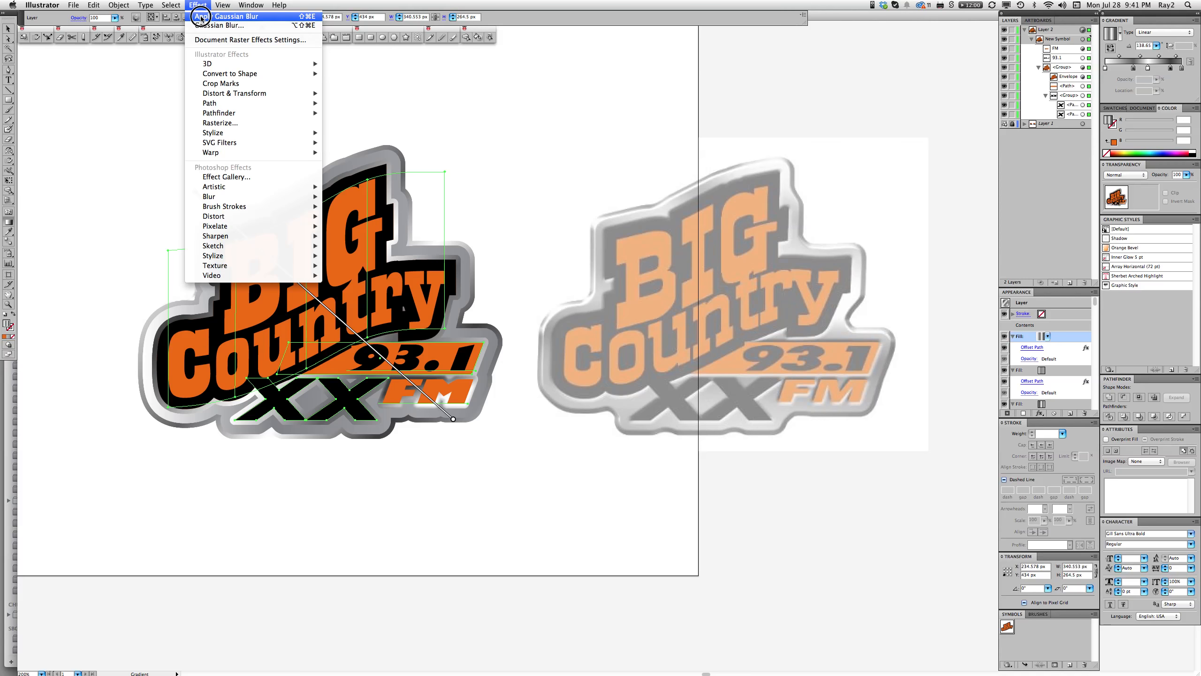
left_click(200, 17)
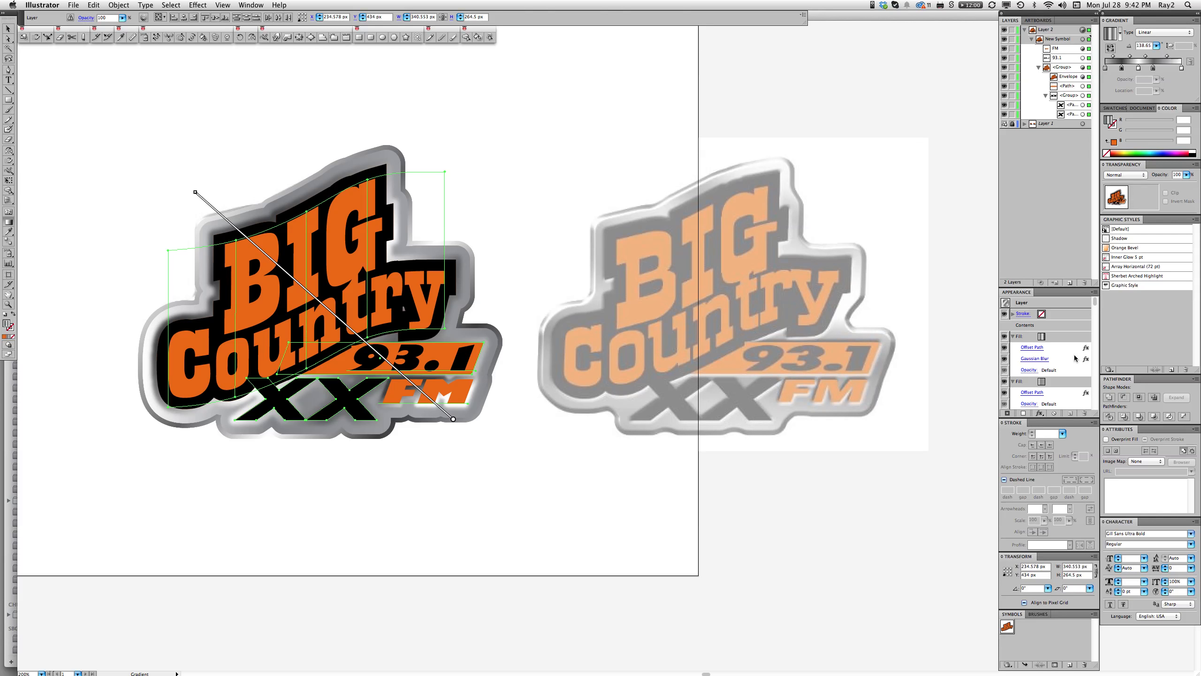
Copy the Gaussian Blur effect from Layer 2's top gradient fill to its middle gradient fill and select that fill
scroll(1075, 397, "down", 3)
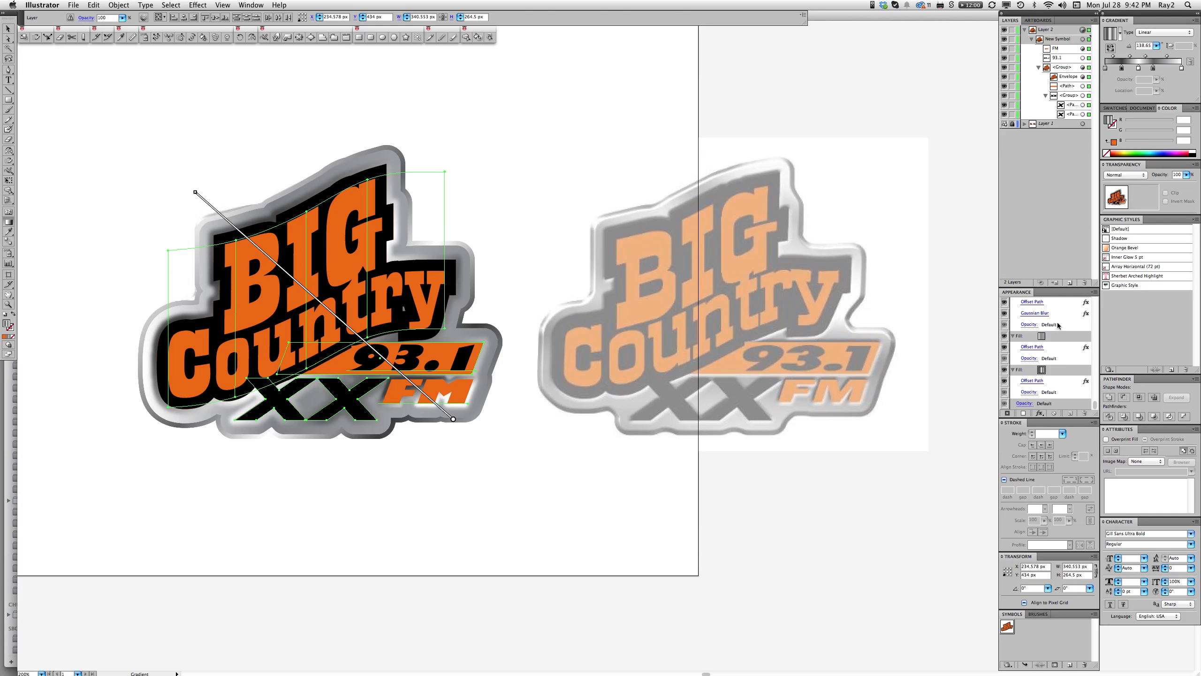
left_click(1035, 313)
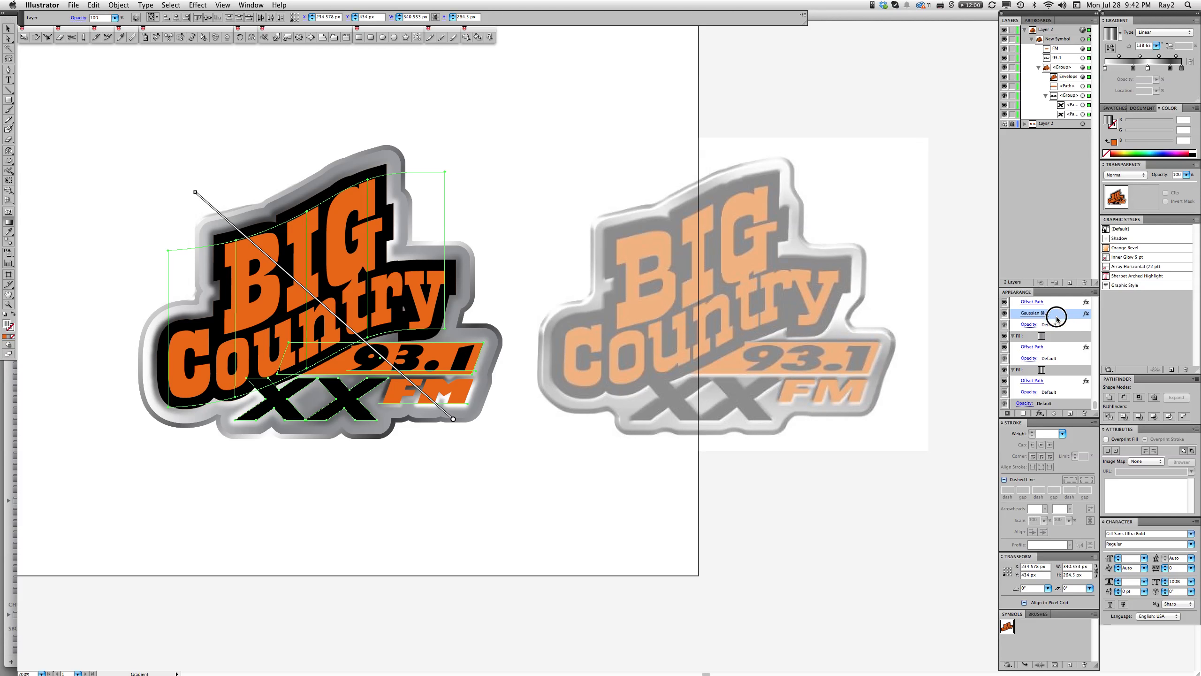
left_click_drag(1056, 335, 1057, 336)
left_click_drag(1056, 336, 1057, 337)
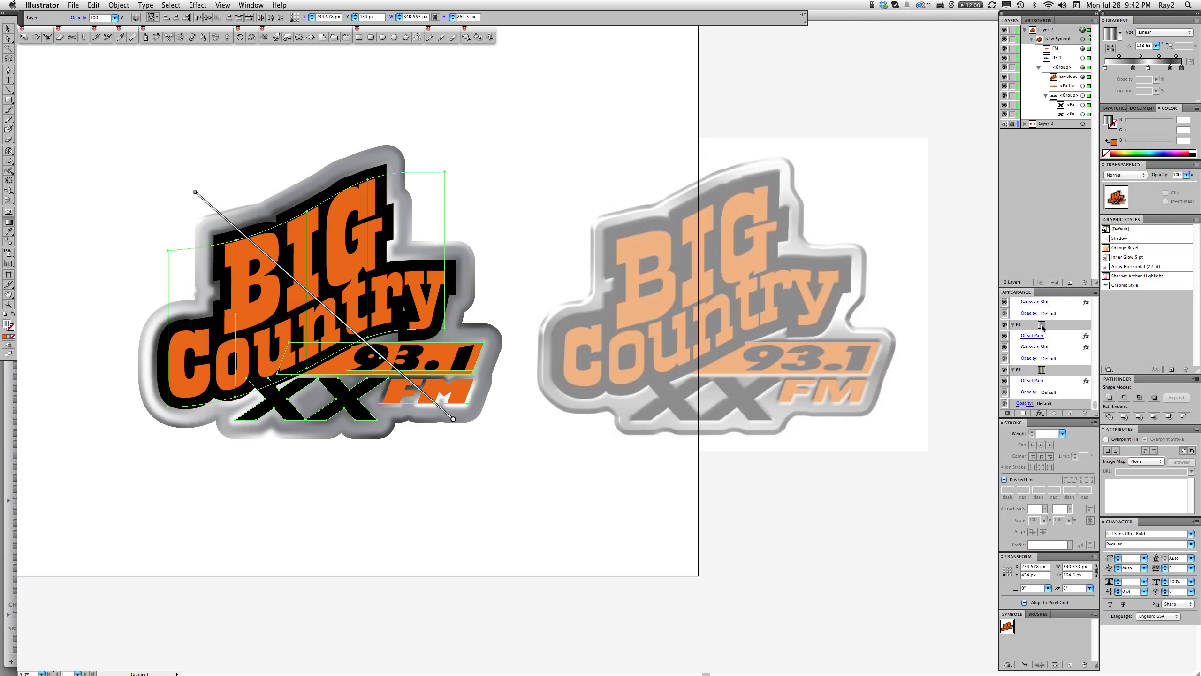
left_click(1043, 327)
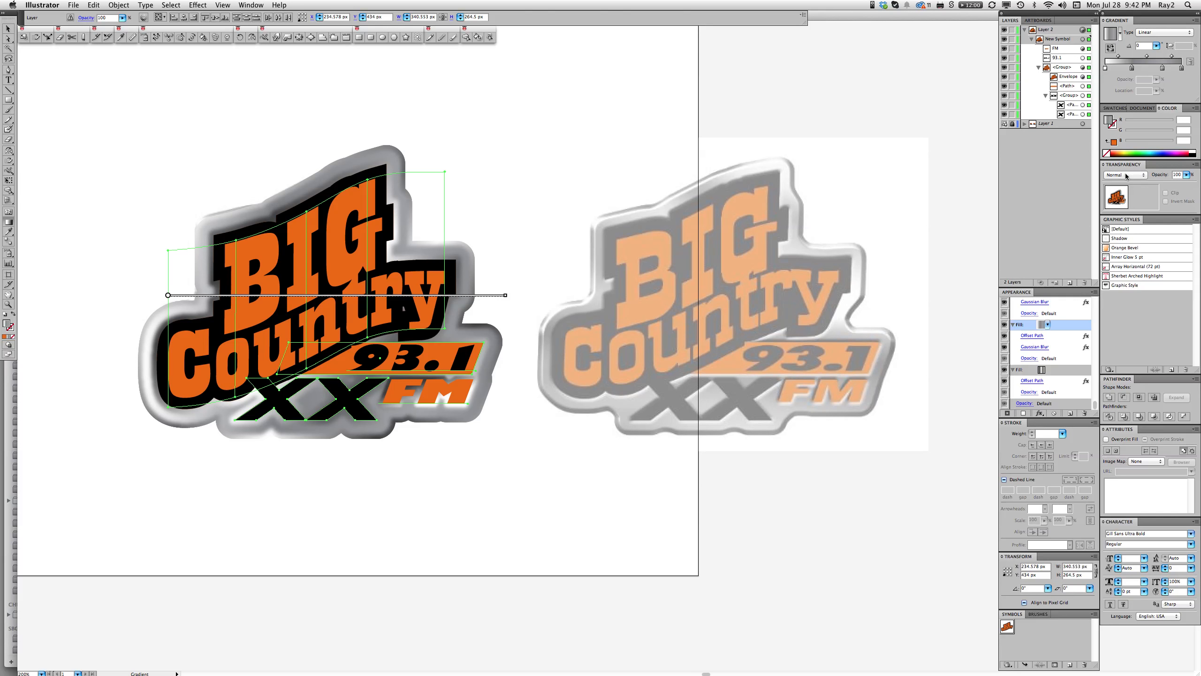
Add a white stop near 49% in the middle fill's gradient and move the neighbouring dark stop to about 24%
left_click(1106, 68)
left_click(1144, 69)
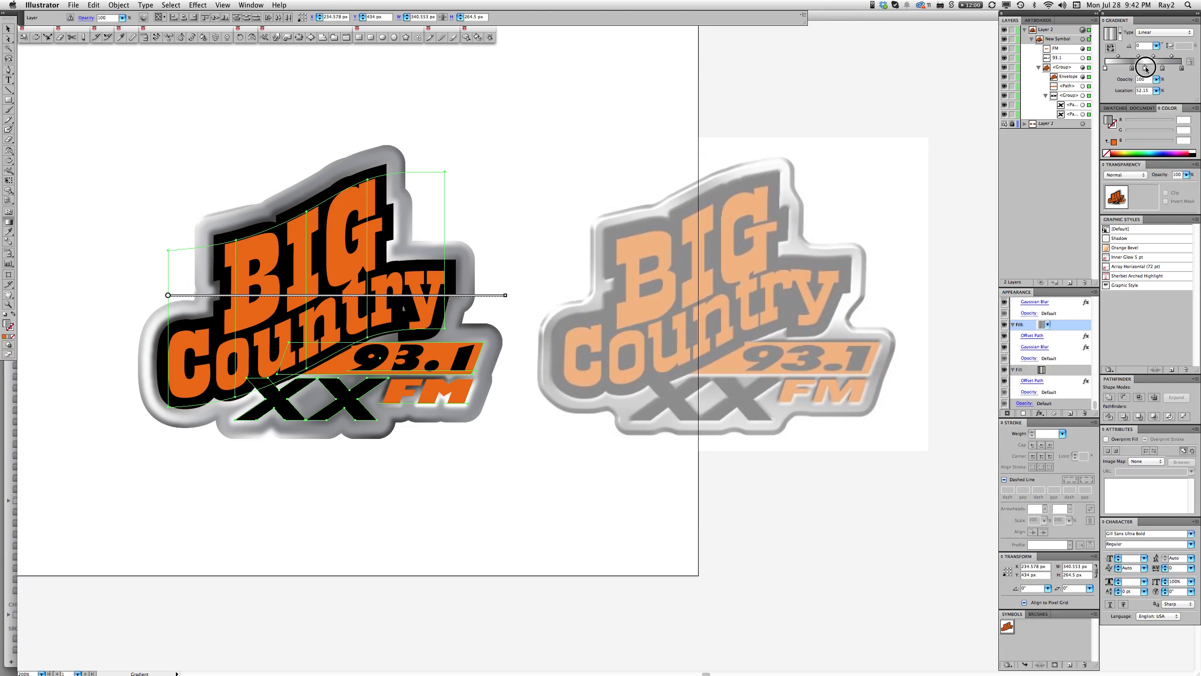
left_click(1144, 68)
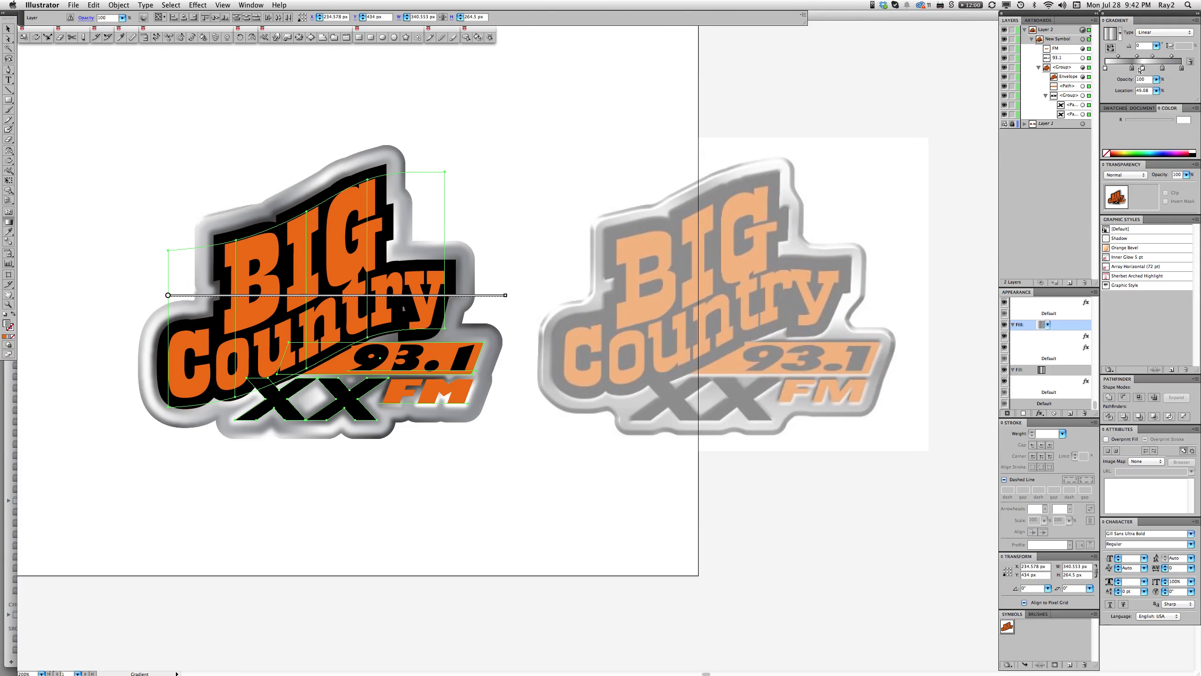
left_click_drag(1135, 69, 1126, 70)
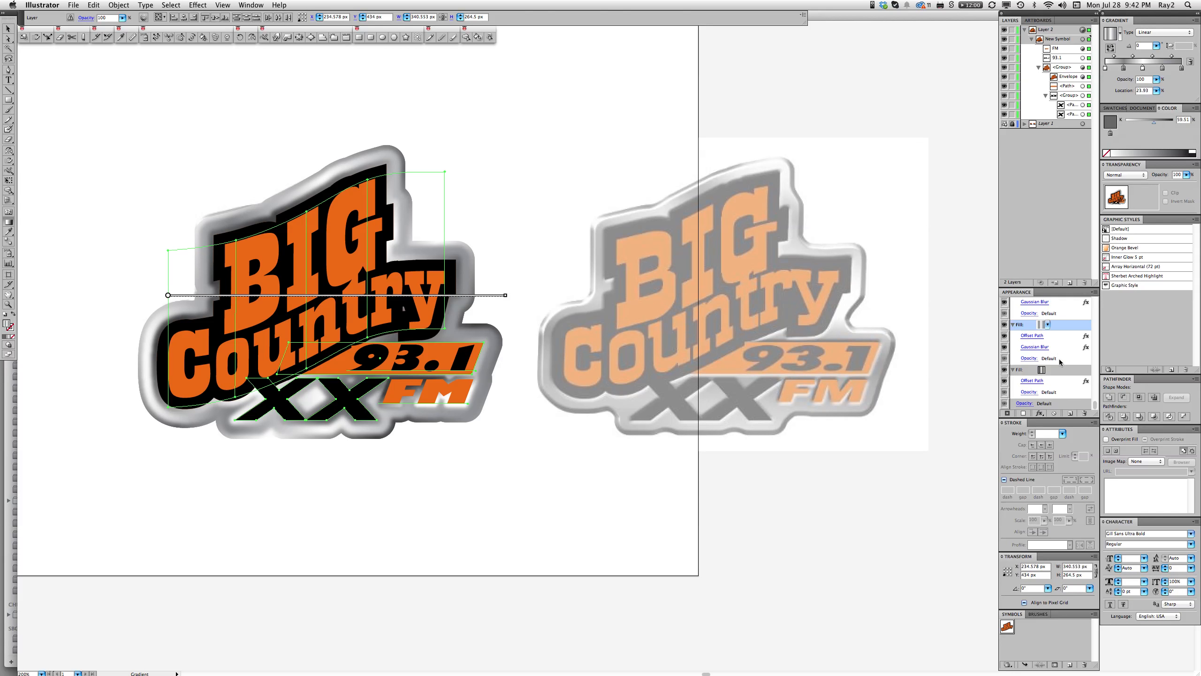
Redraw the middle fill's gradient diagonally across the logo, running from the lower XX/FM corner toward the upper edge at about 122 degrees
scroll(1059, 369, "up", 3)
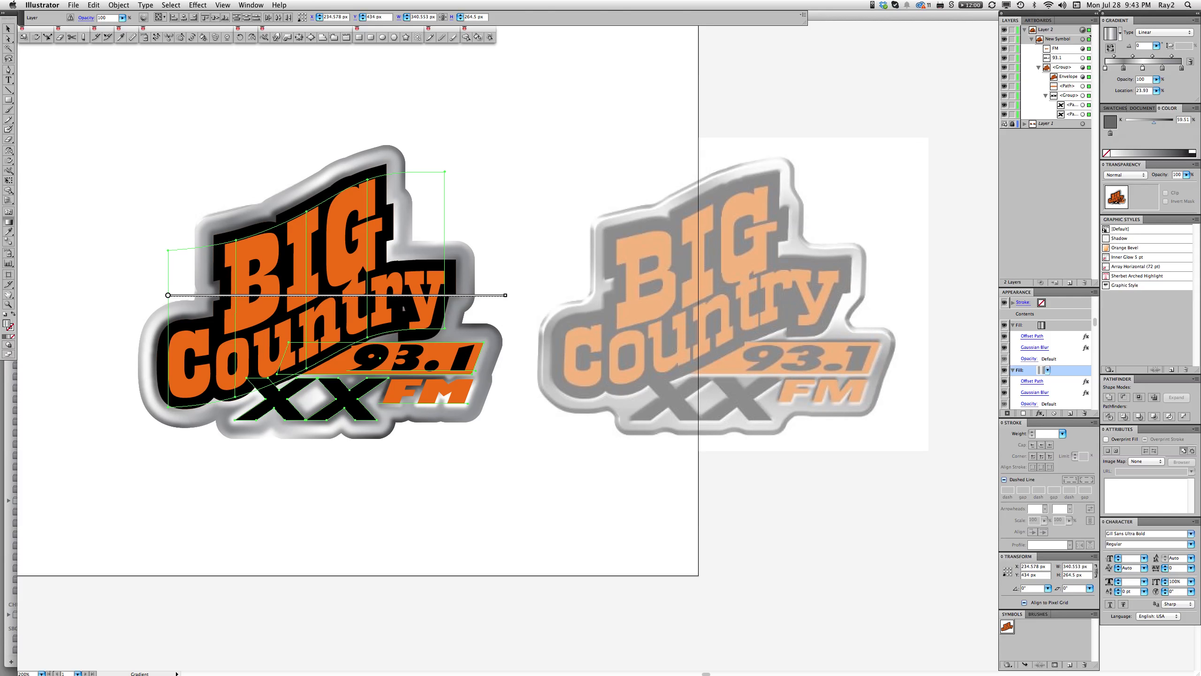
mouse_move(196, 179)
left_mouse_down()
mouse_move(256, 265)
mouse_move(448, 444)
left_mouse_up()
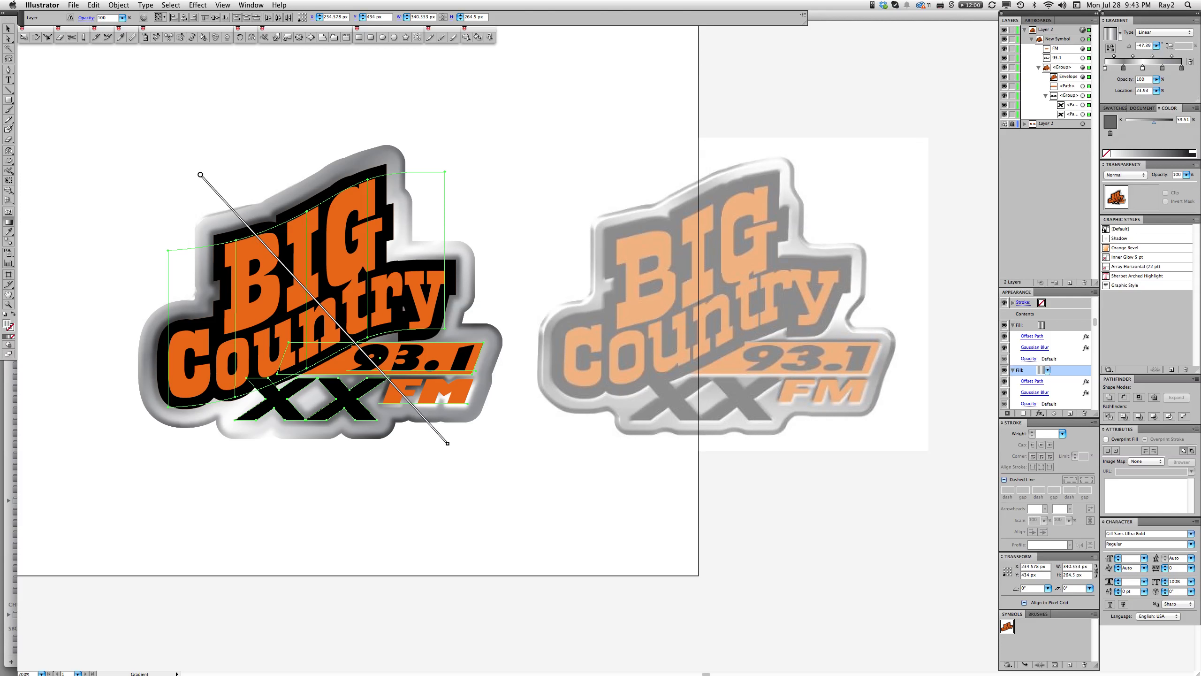
left_click_drag(414, 385, 235, 164)
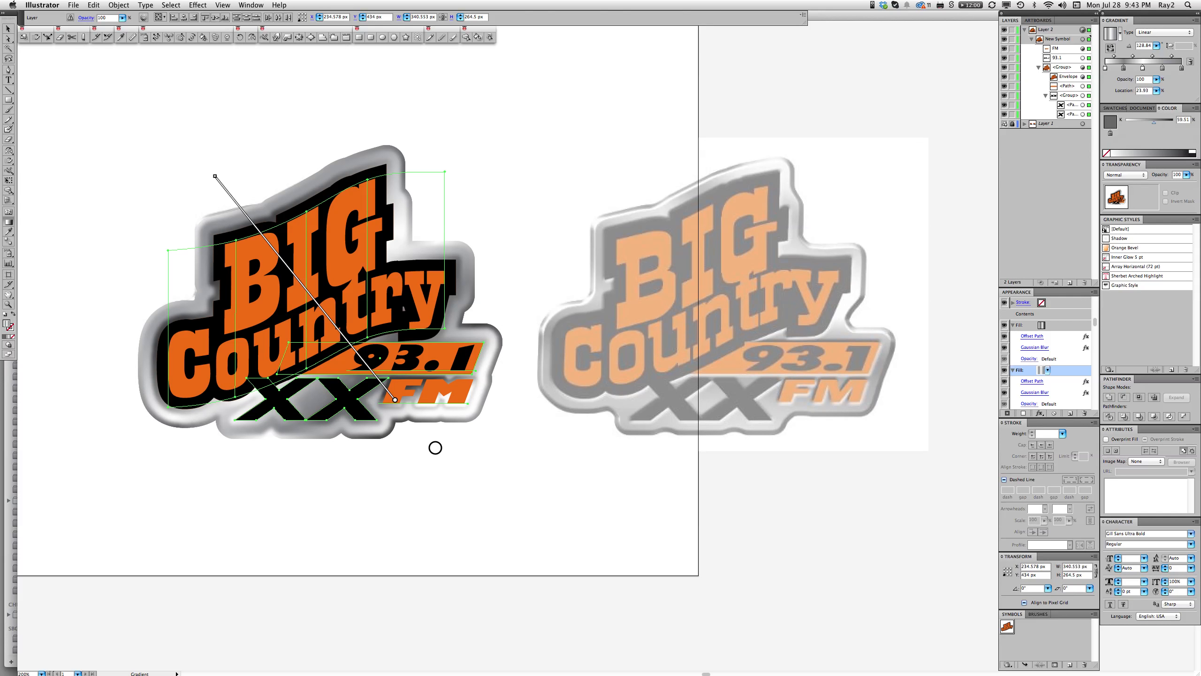
mouse_move(434, 445)
left_mouse_down()
mouse_move(350, 461)
mouse_move(257, 163)
left_mouse_up()
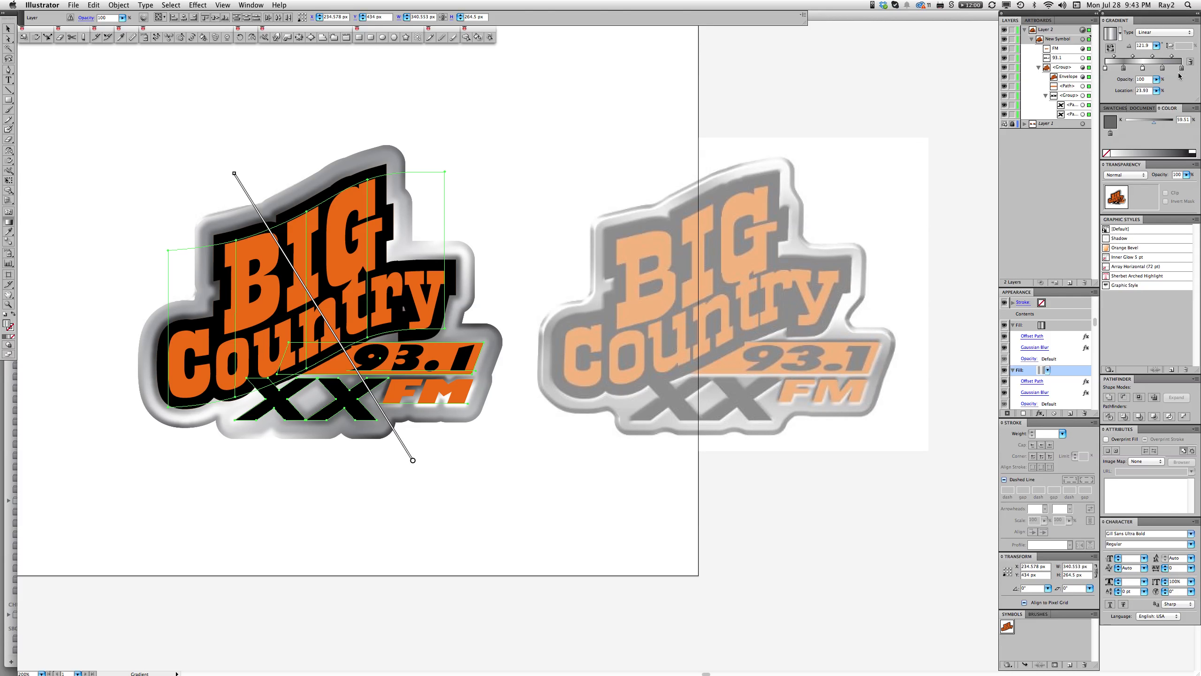
Darken the middle fill gradient's centre stop to about 22% black and its first stop to about 23% black
left_click(1143, 68)
left_click_drag(1132, 126, 1135, 125)
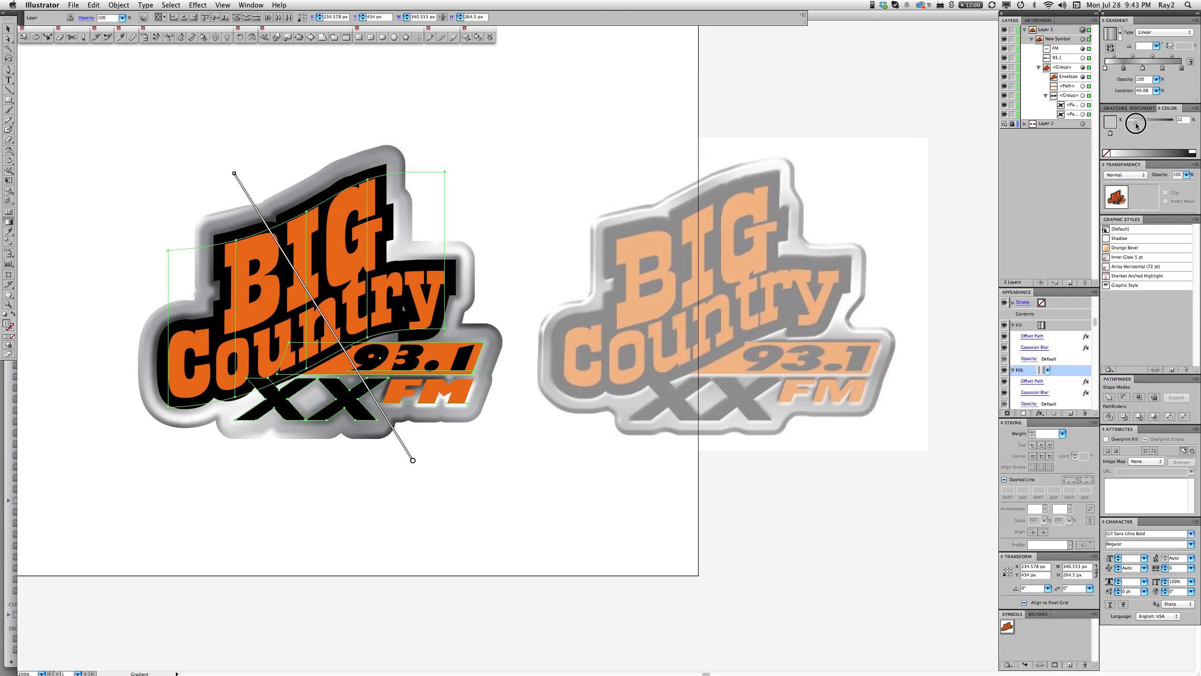
left_click(1105, 67)
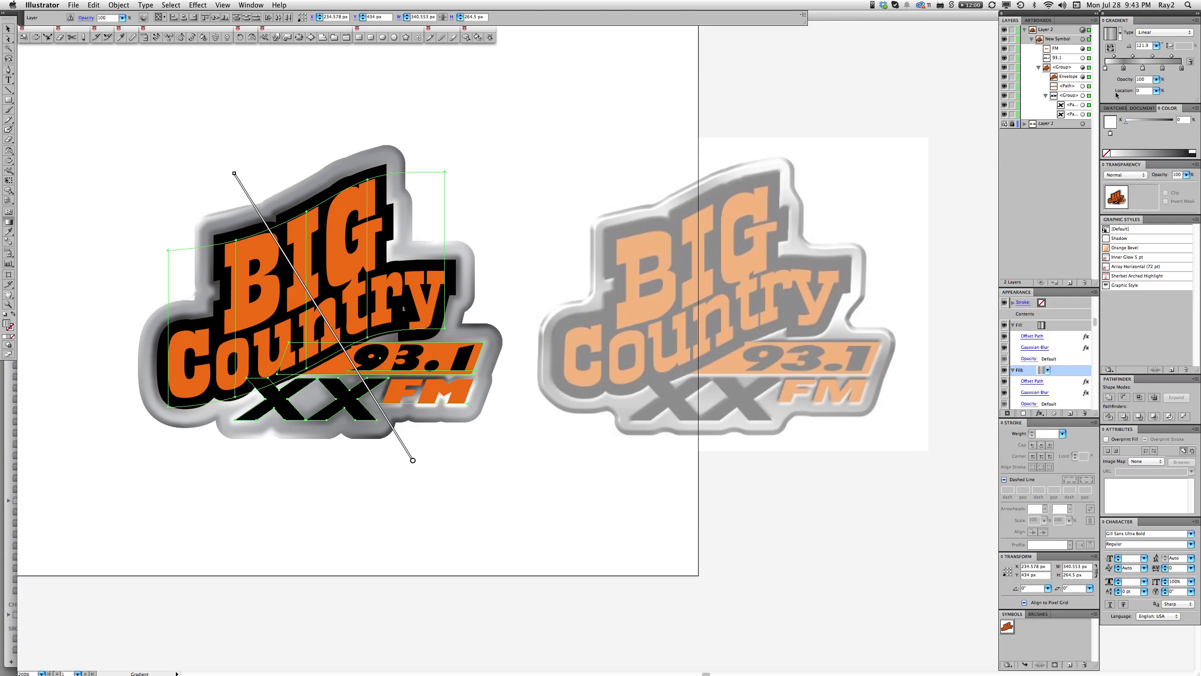
left_click(1137, 121)
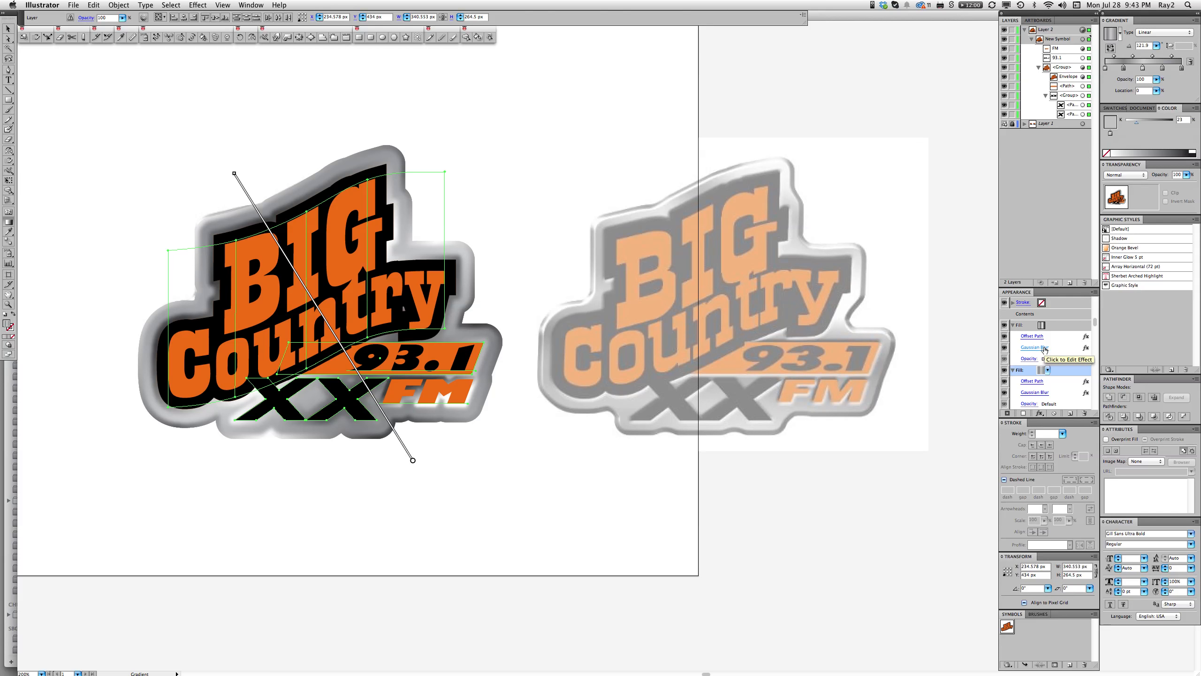
Set the top gradient fill's Gaussian Blur radius to 1 pixel, reopen and apply the middle fill's Gaussian Blur, and deselect the artwork
left_click(1058, 348)
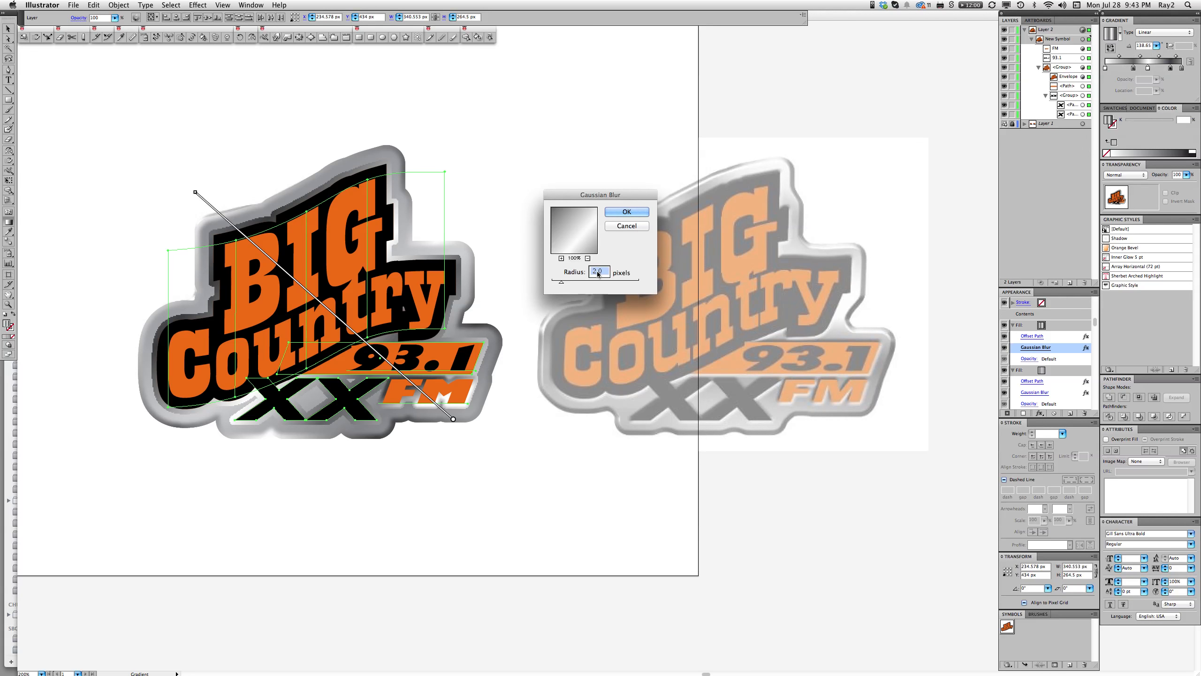
type("1")
left_click(626, 212)
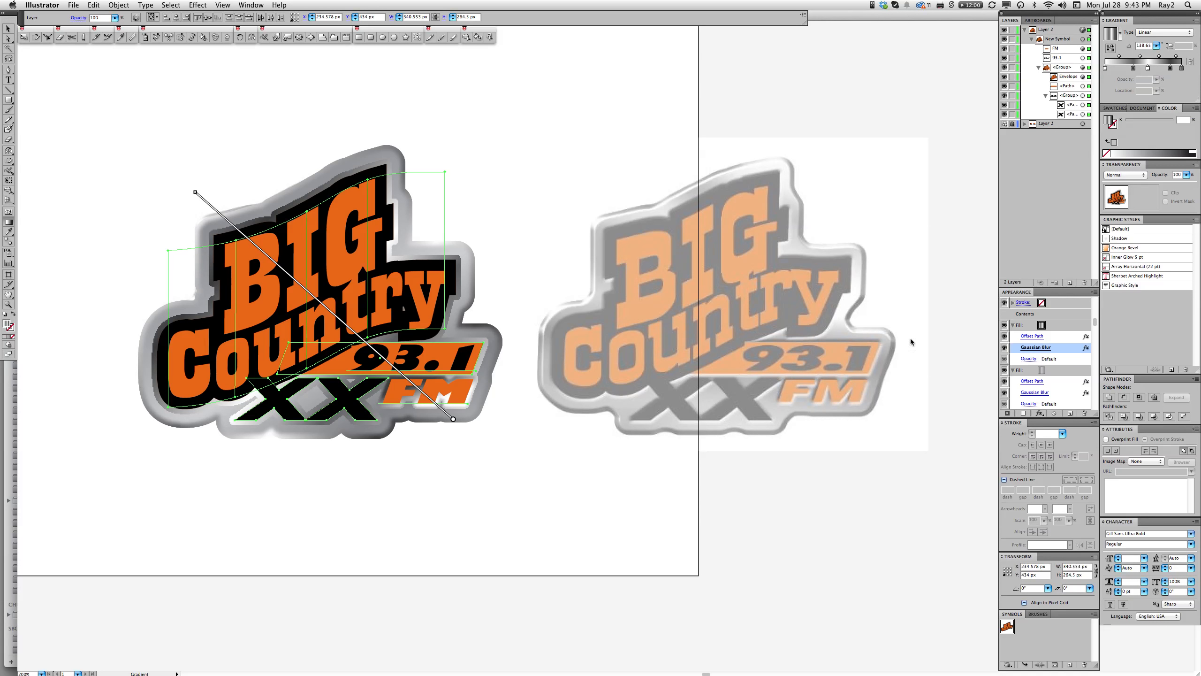
left_click(1035, 393)
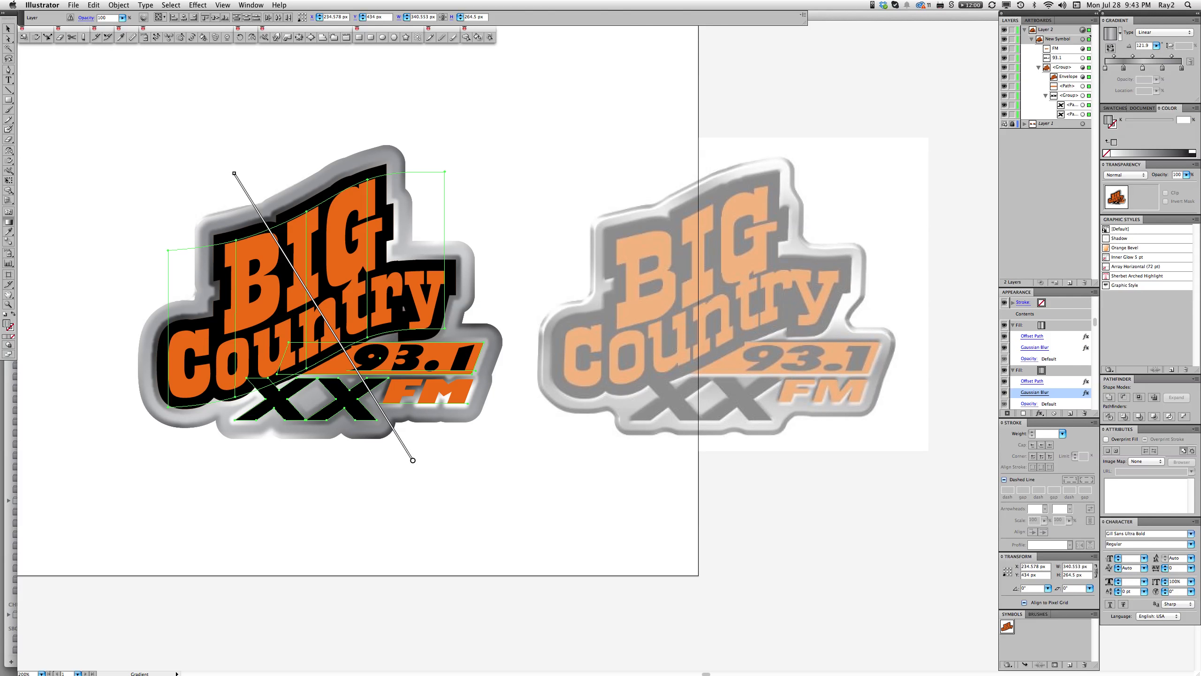
left_click(1021, 393)
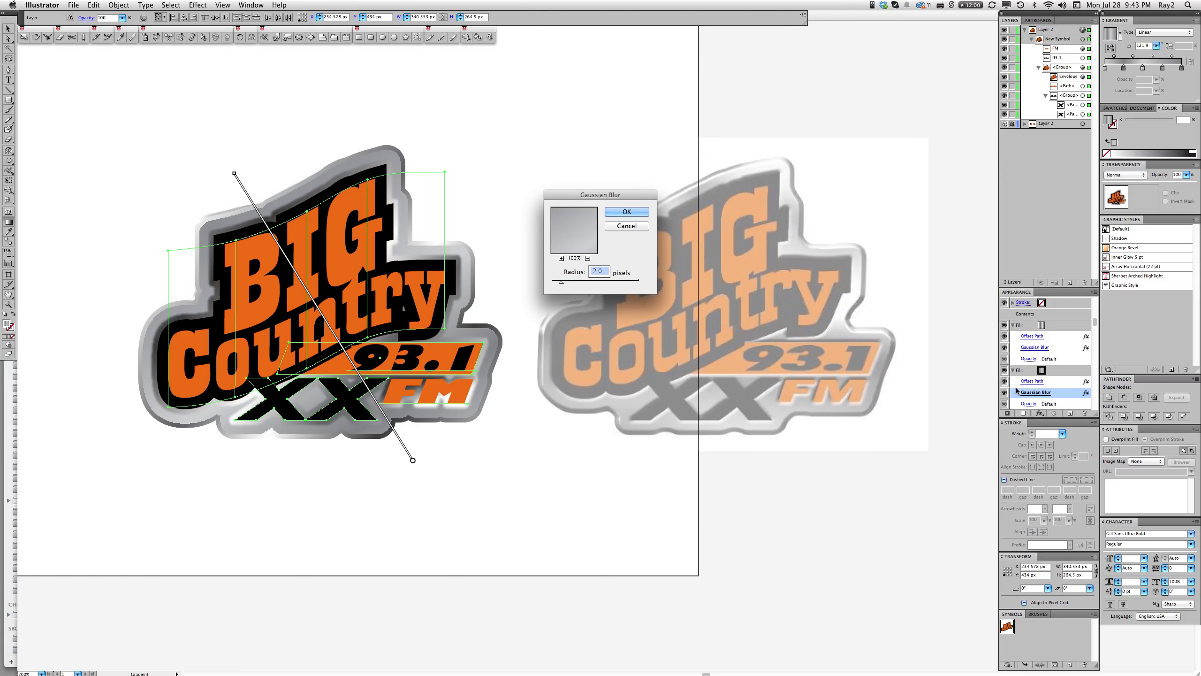
key("Return")
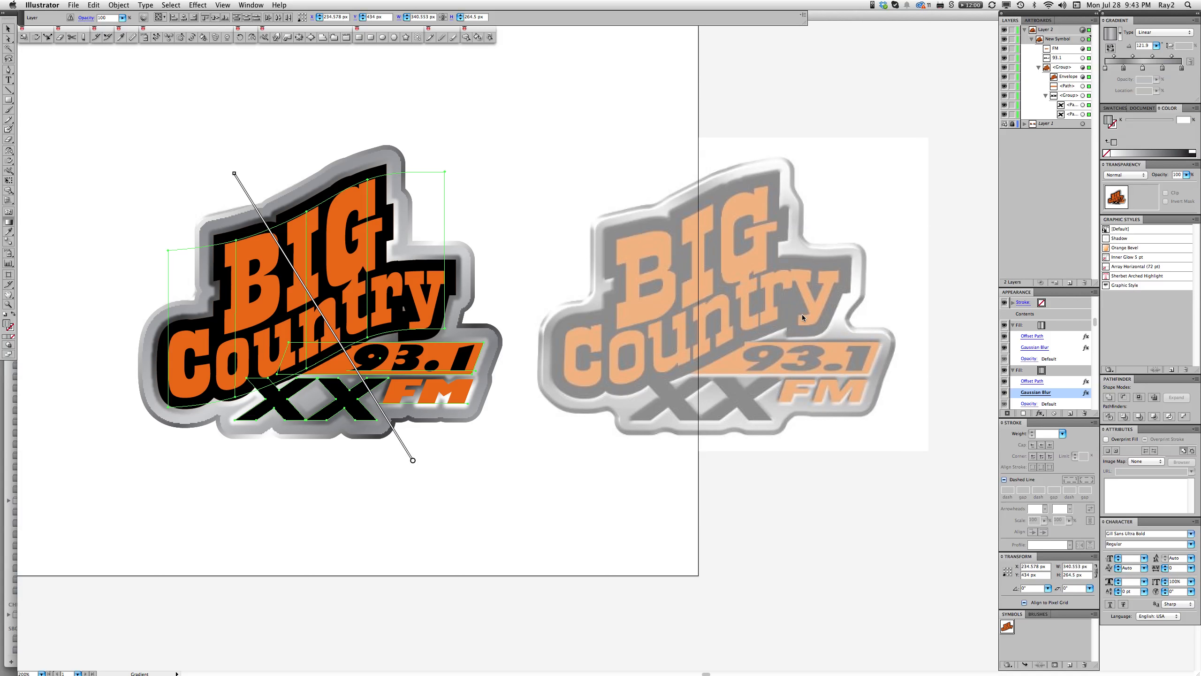
left_click(469, 491)
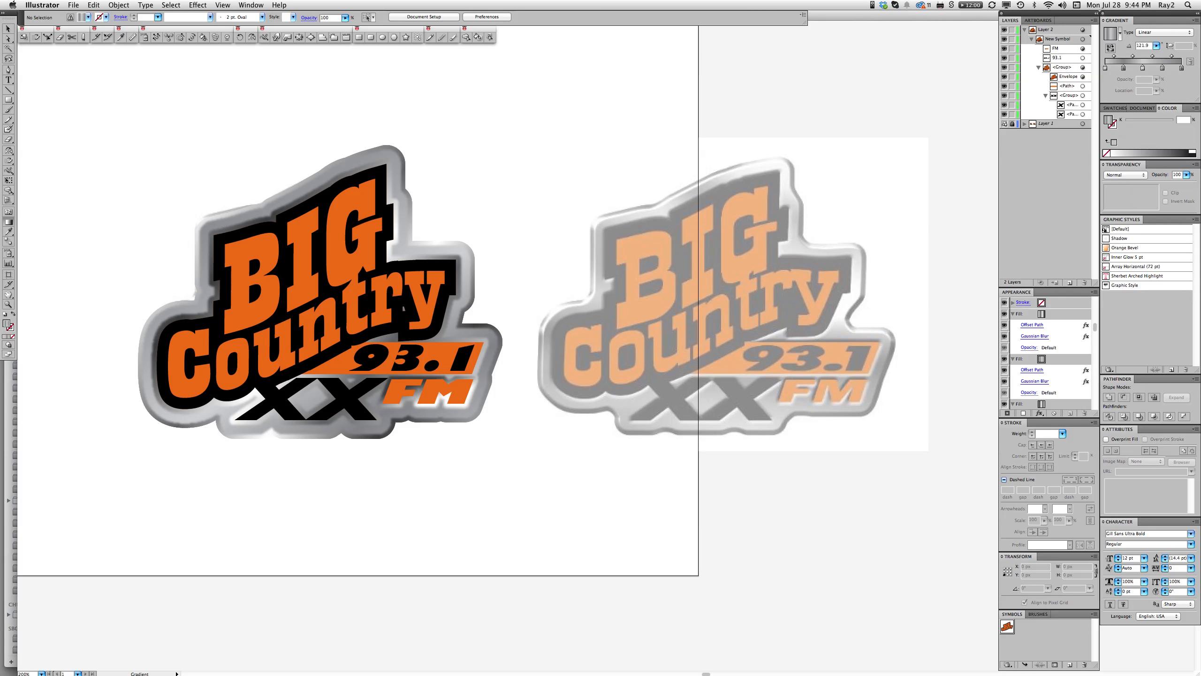
Select the FM text, try removing its gradient fill, and undo the removal
key("a")
left_click(463, 398, "alt")
key("g")
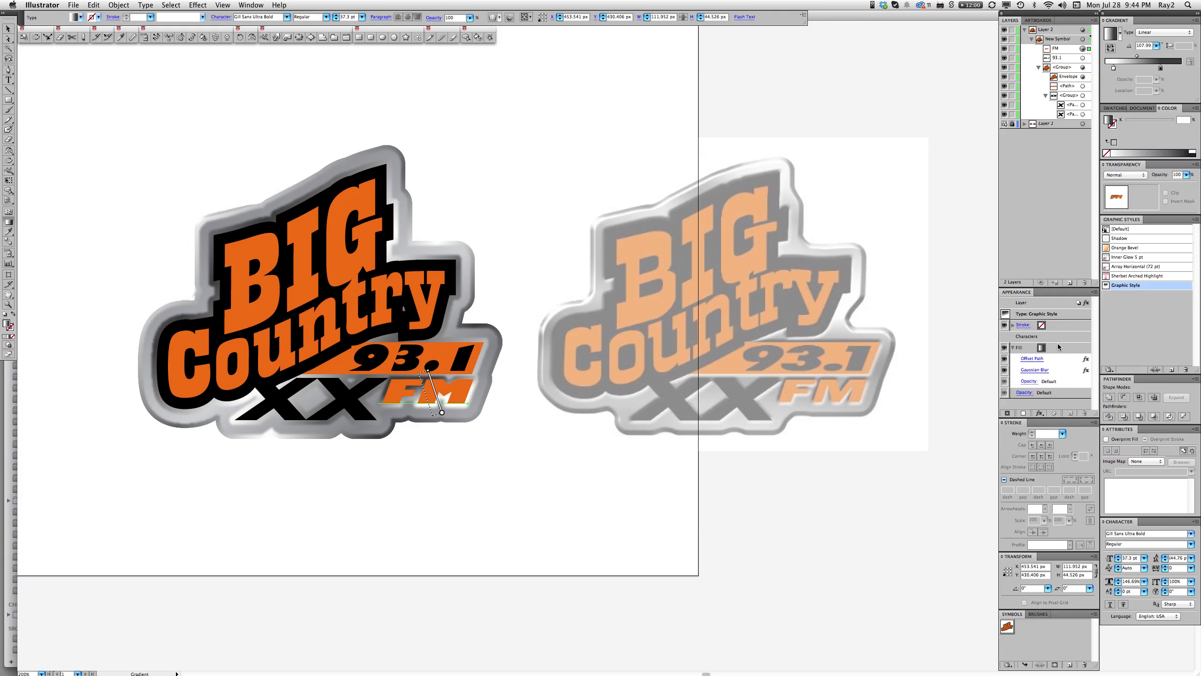
left_click_drag(1060, 349, 1082, 412)
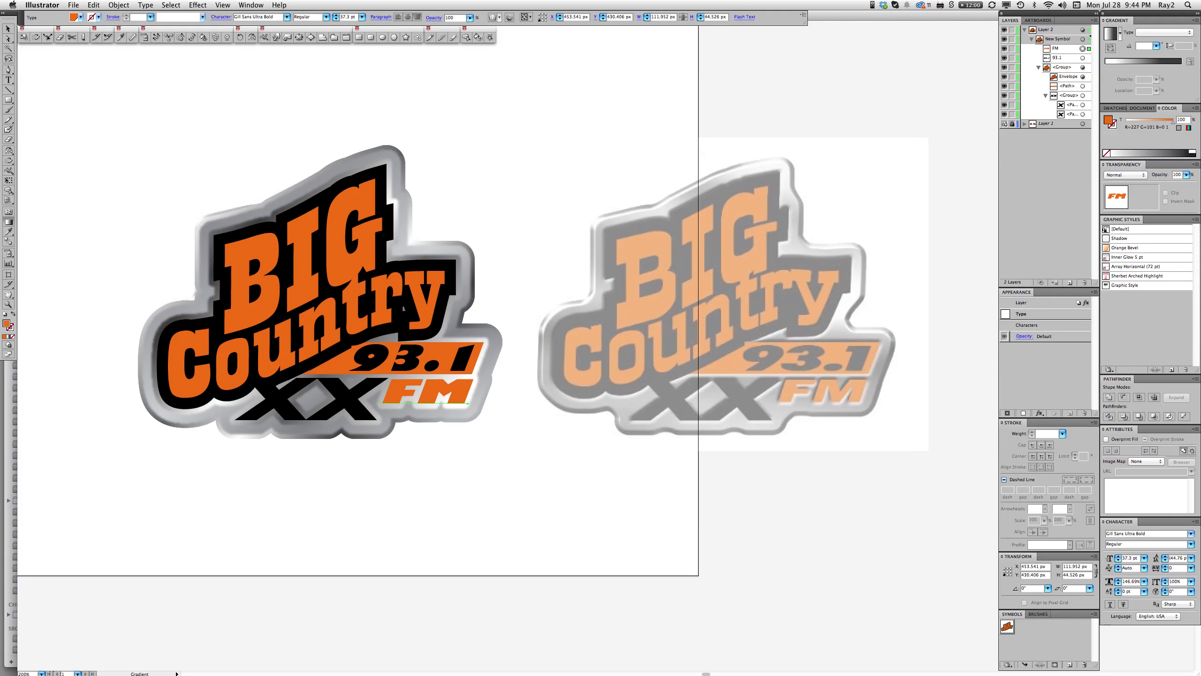
key("super+z")
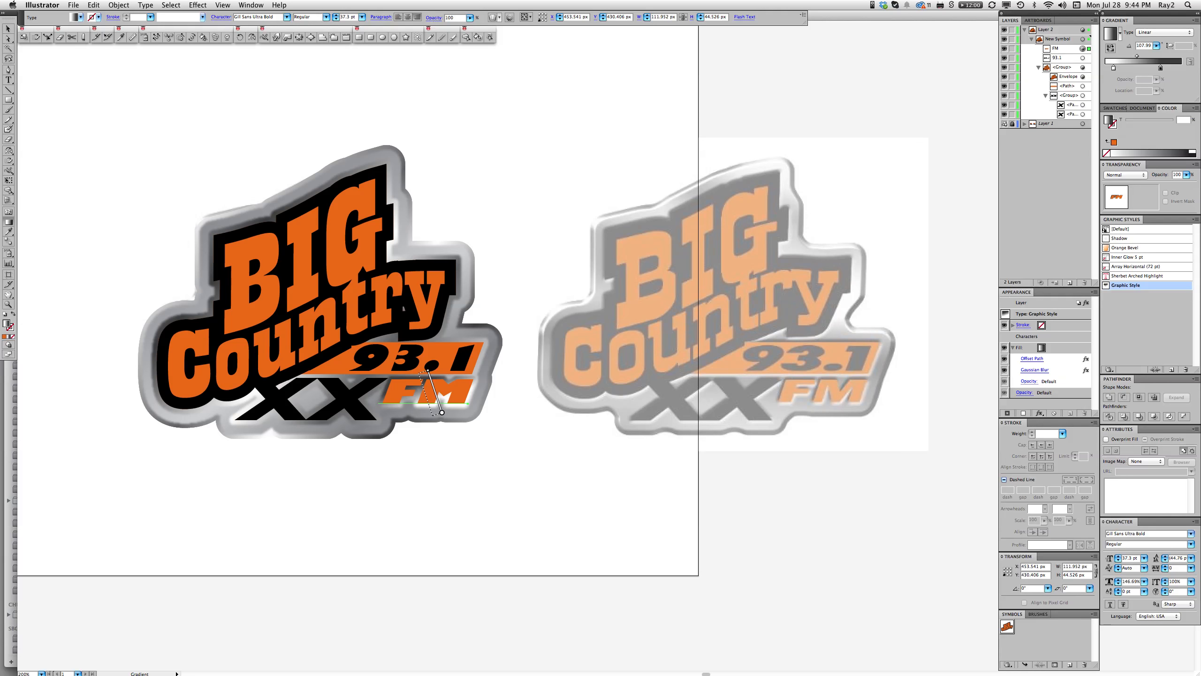
Select the FM text's gradient fill and change it to solid black
left_click(1070, 349)
key("a")
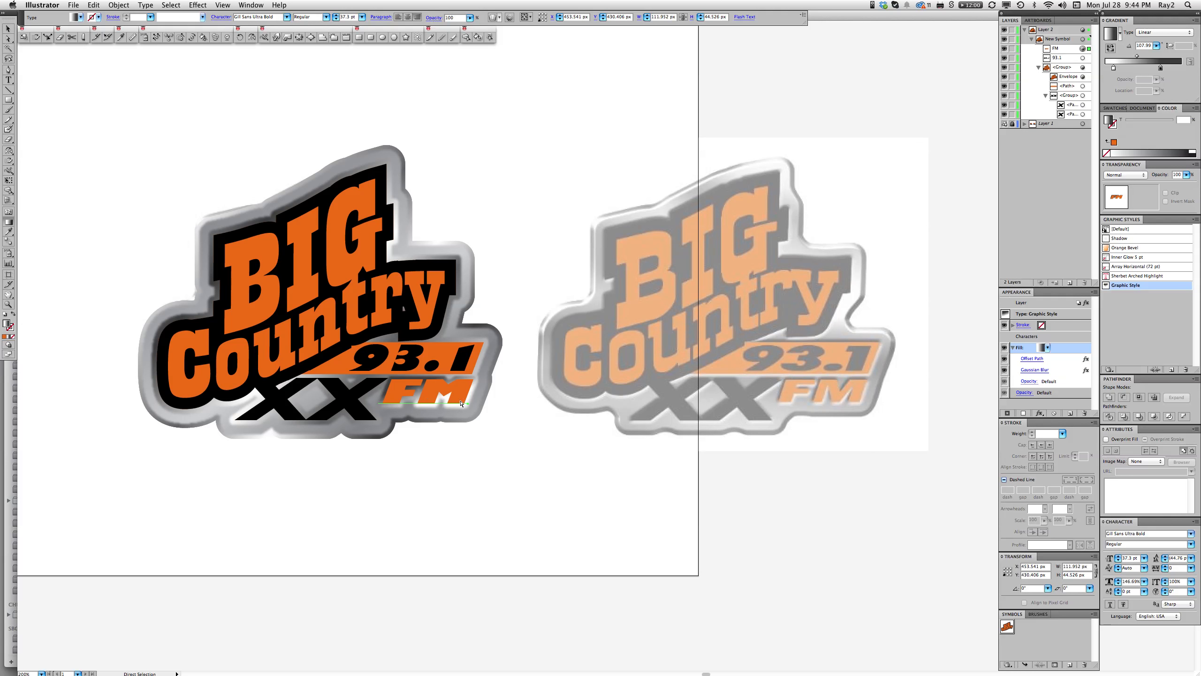
key("g")
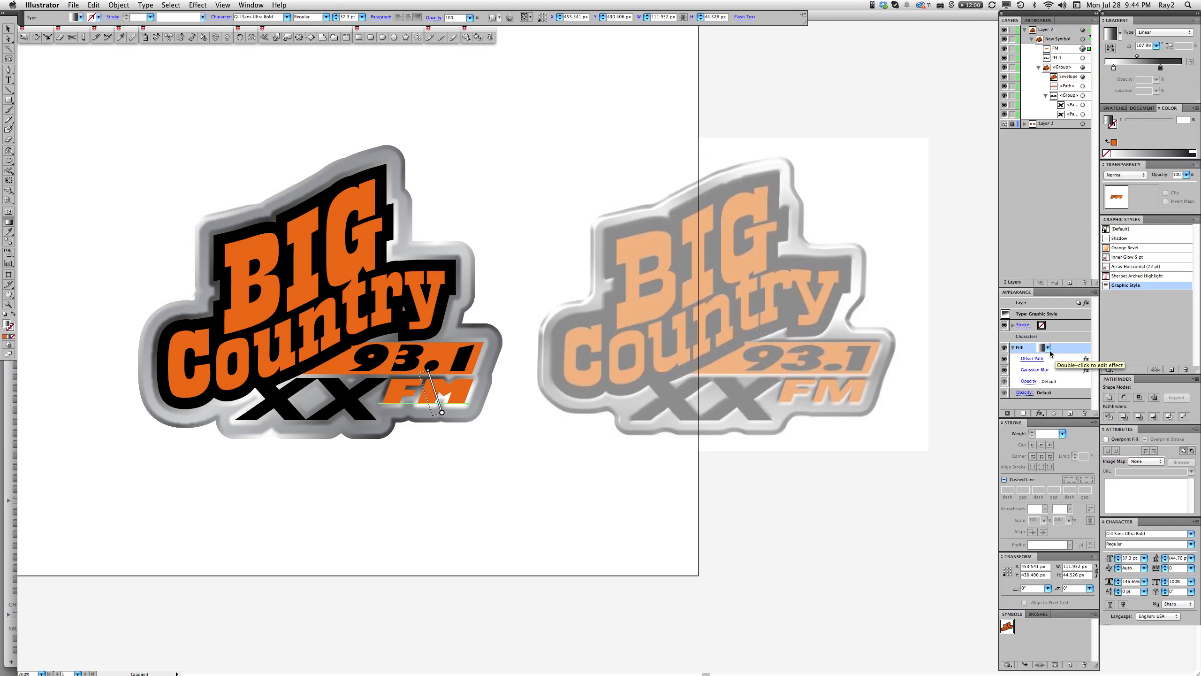
left_click(1064, 349)
mouse_move(1064, 349)
left_mouse_down()
mouse_move(1085, 413)
mouse_move(1070, 344)
mouse_move(1064, 351)
left_mouse_up()
left_click(1196, 152)
left_click(1195, 153)
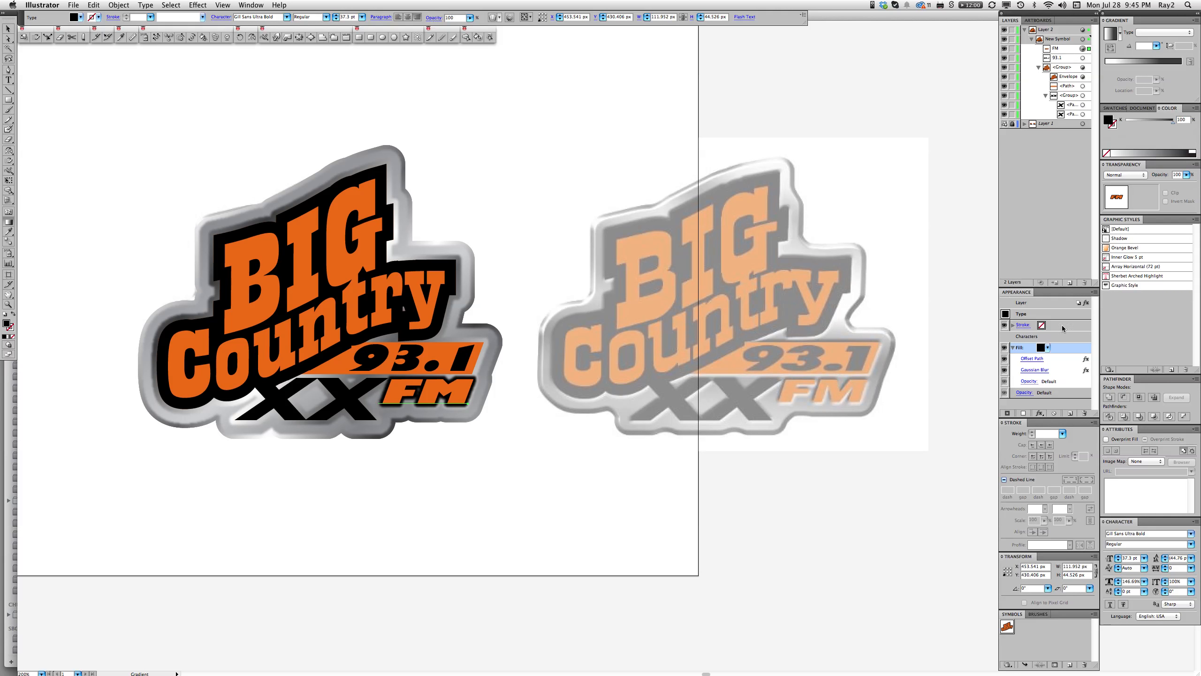
Check the Offset Path settings on the FM text's black fill, cancel, and remove the Offset Path effect
left_click(1030, 362)
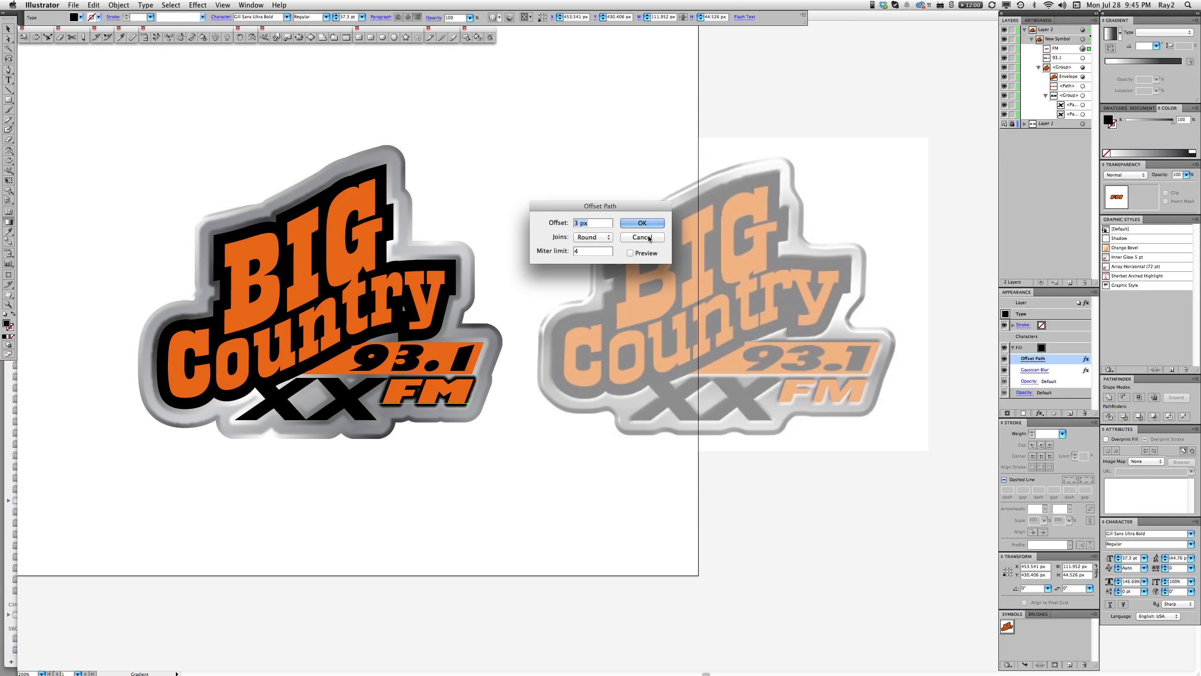
left_click(649, 238)
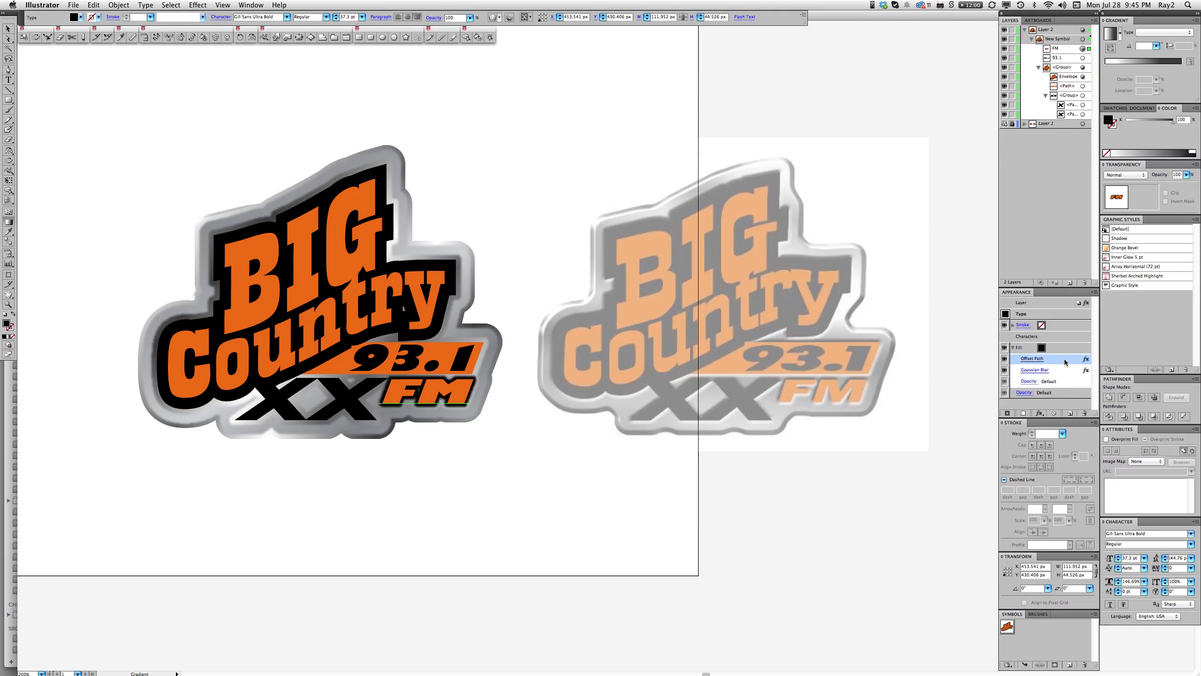
left_click_drag(1064, 359, 1084, 413)
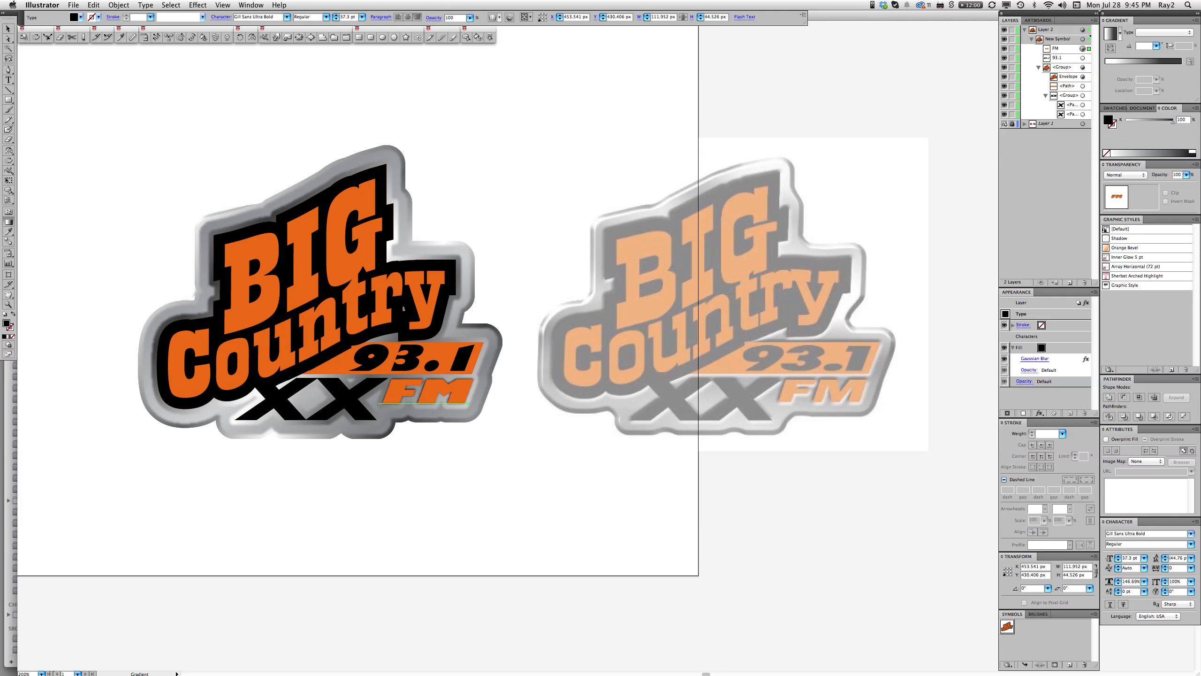
Start a Transform effect on the FM text with a horizontal and vertical move of -1 px and preview enabled
left_click(223, 5)
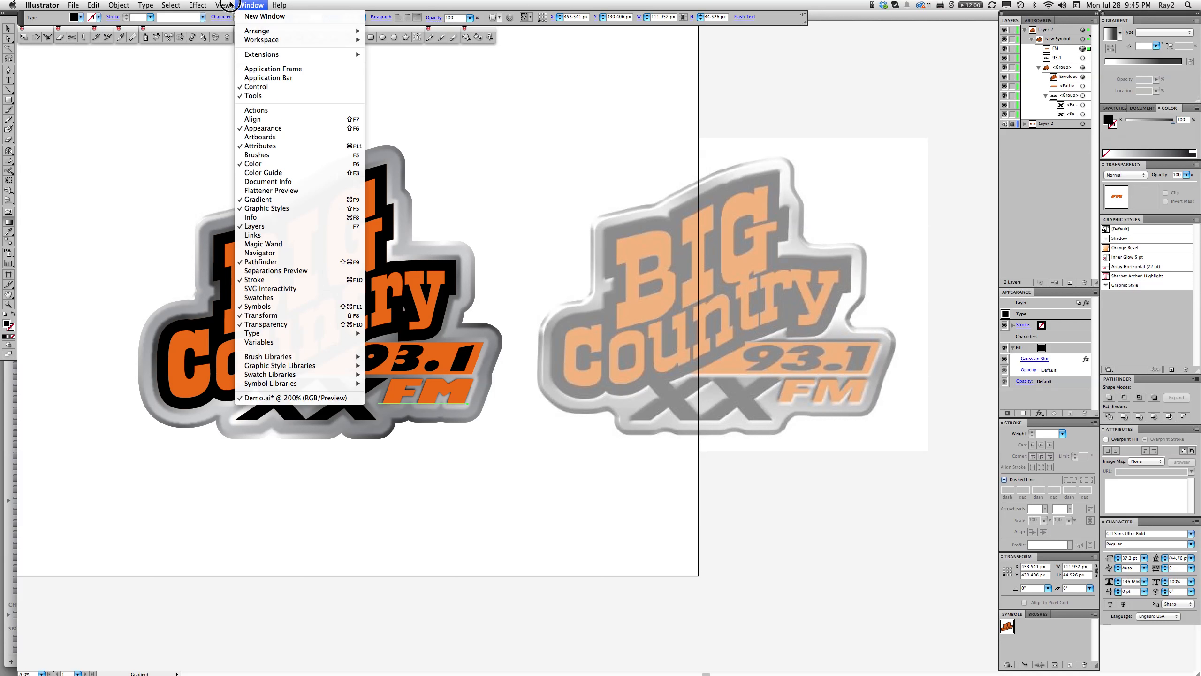
mouse_move(228, 4)
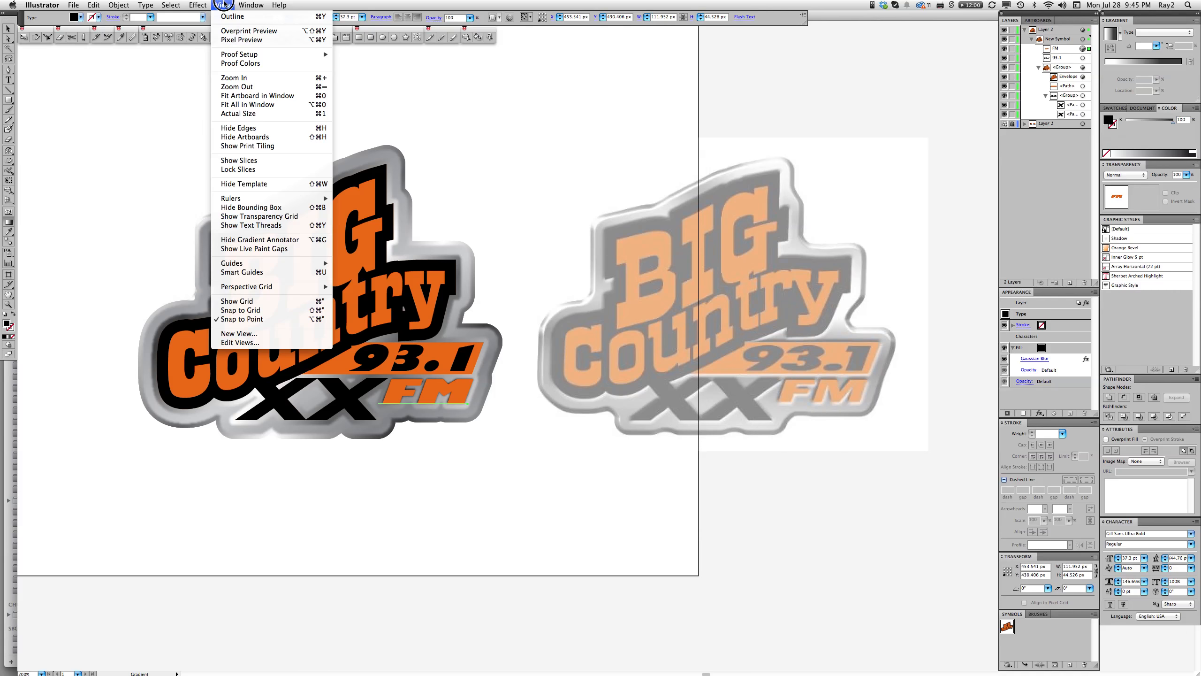
mouse_move(198, 4)
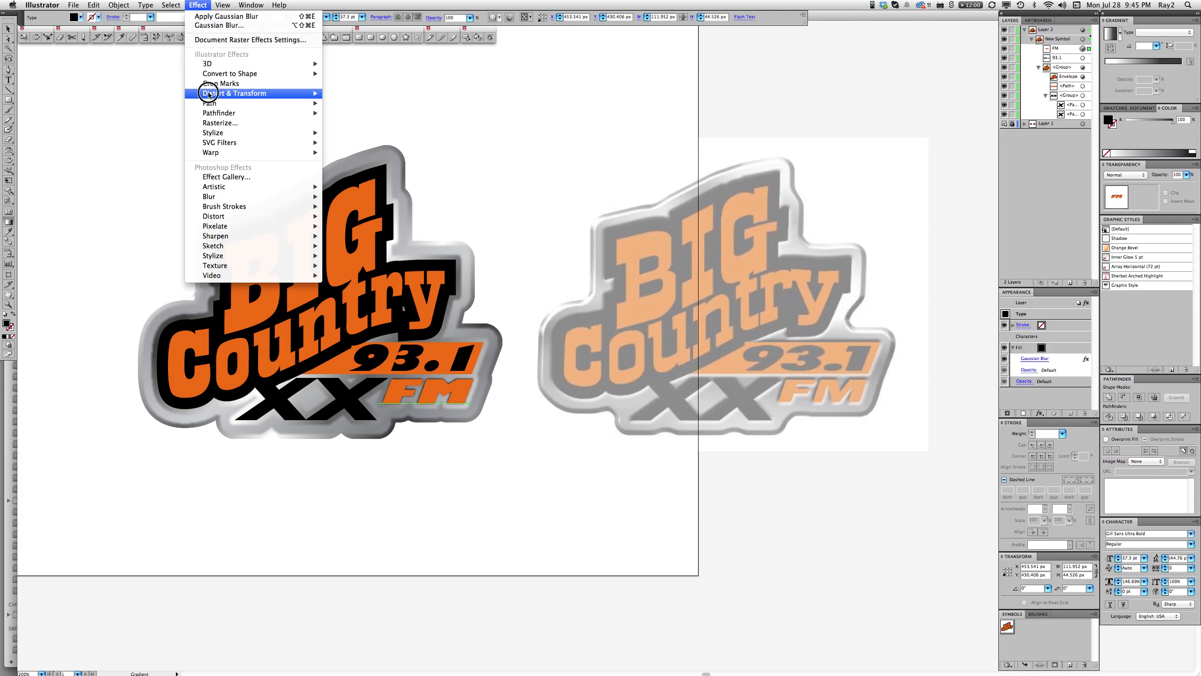
mouse_move(215, 94)
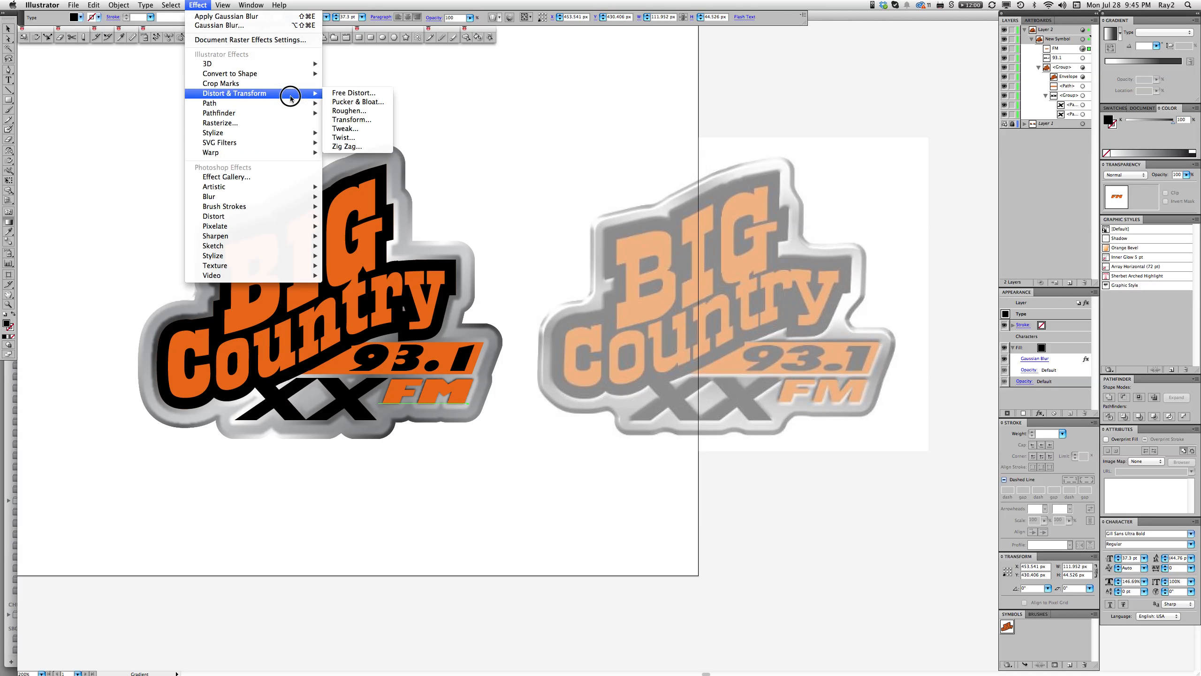
left_click(354, 121)
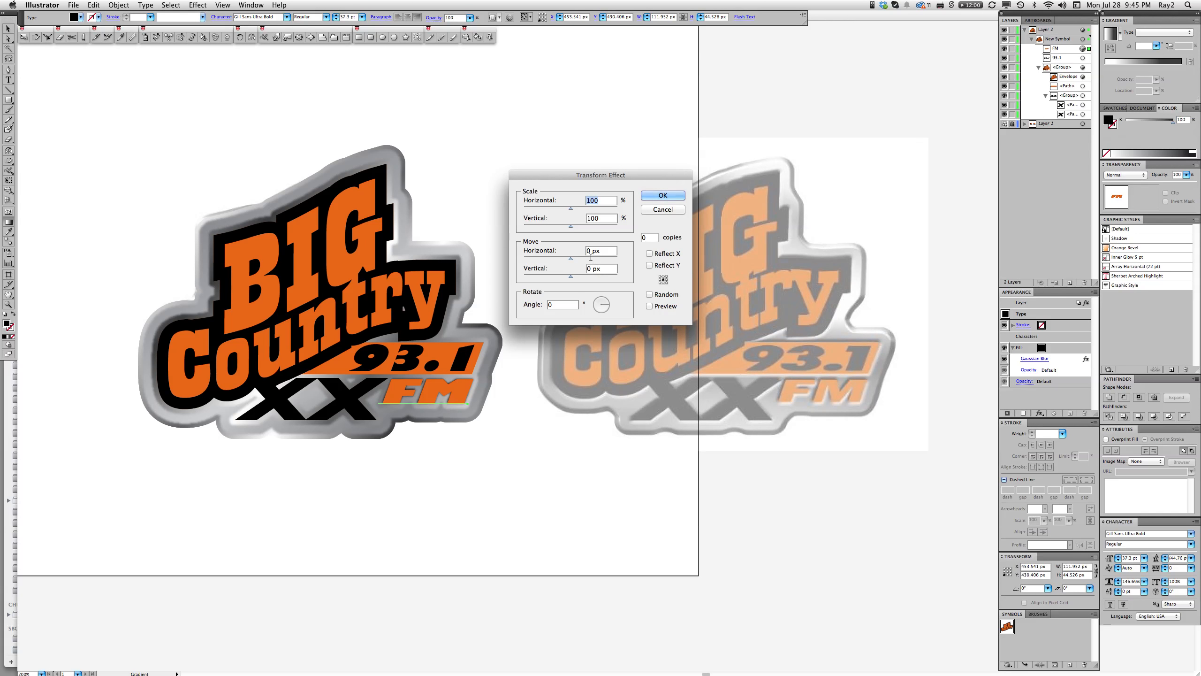
double_click(587, 251)
type("-1")
key("Tab")
type("-1")
key("Tab")
left_click(649, 306)
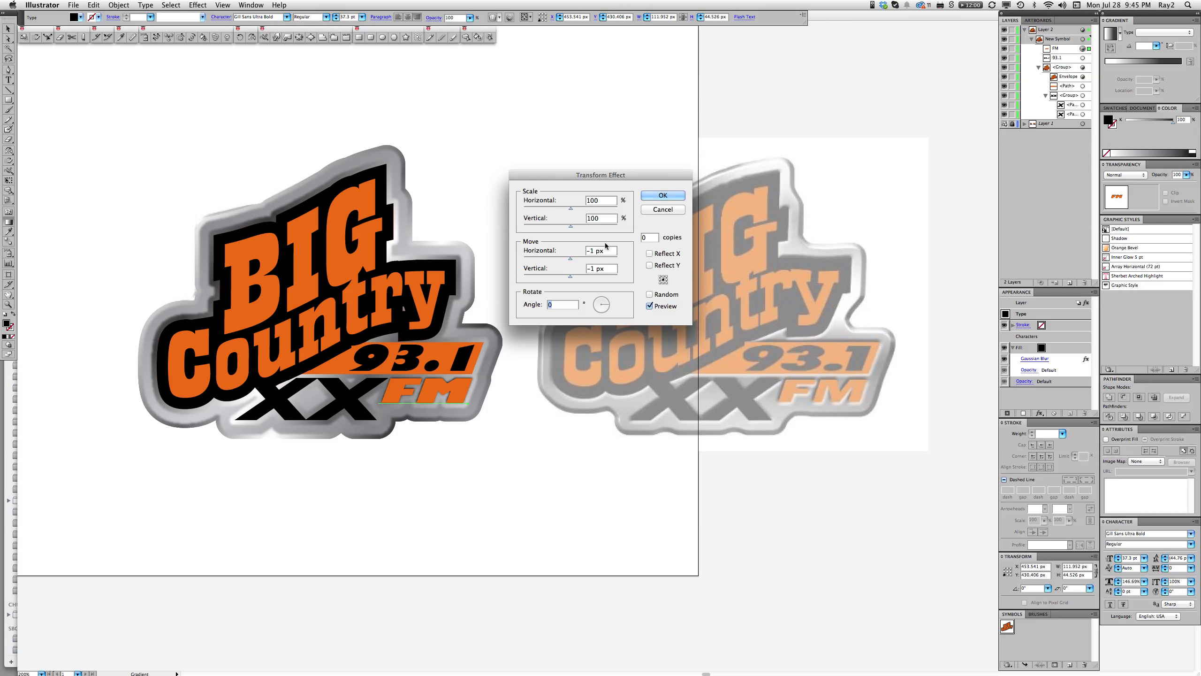
Set the Transform effect's horizontal and vertical move to -2 px and apply it to the FM text
left_click(592, 251)
double_click(592, 251)
type("2")
left_click(595, 268)
type("2")
key("Tab")
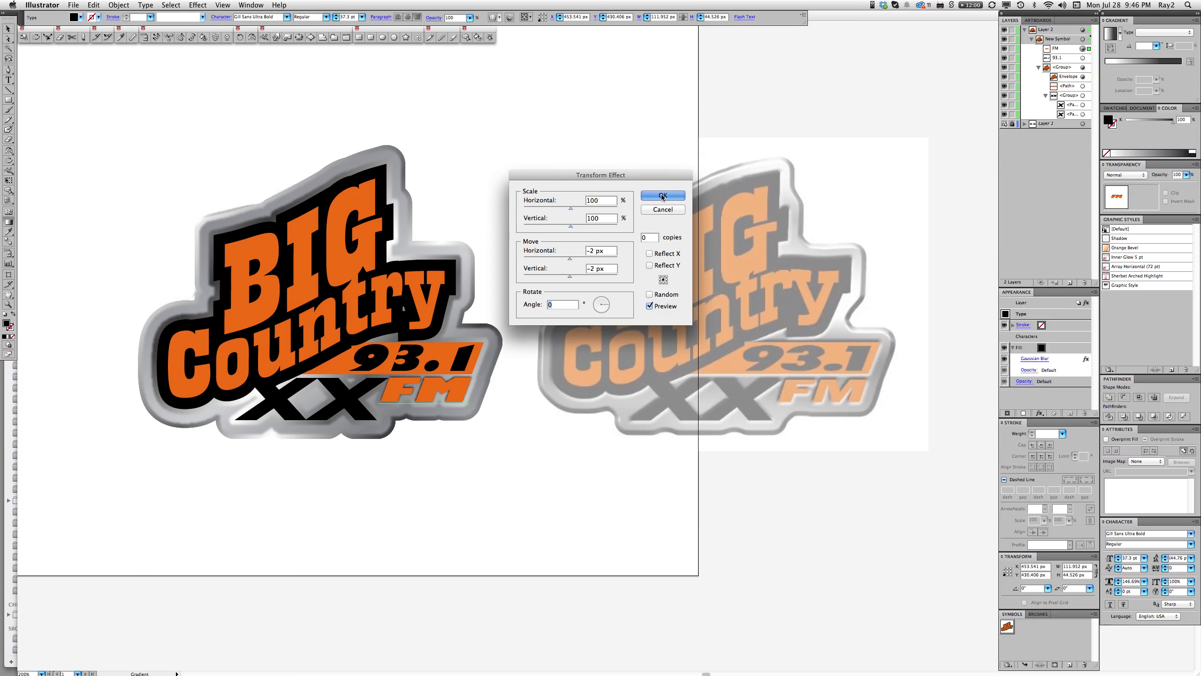
key("Escape")
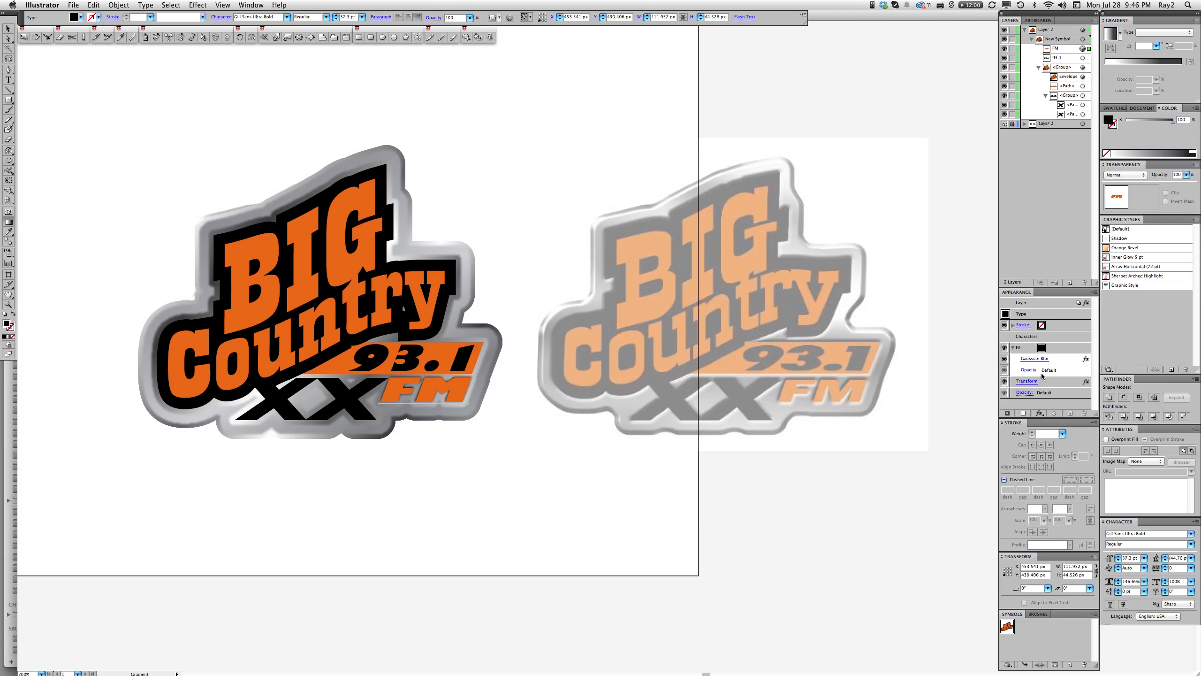
Move the Transform effect into the FM text's black fill, below its Gaussian Blur, and select that fill
left_click(1053, 383)
left_click_drag(1054, 385, 1054, 350)
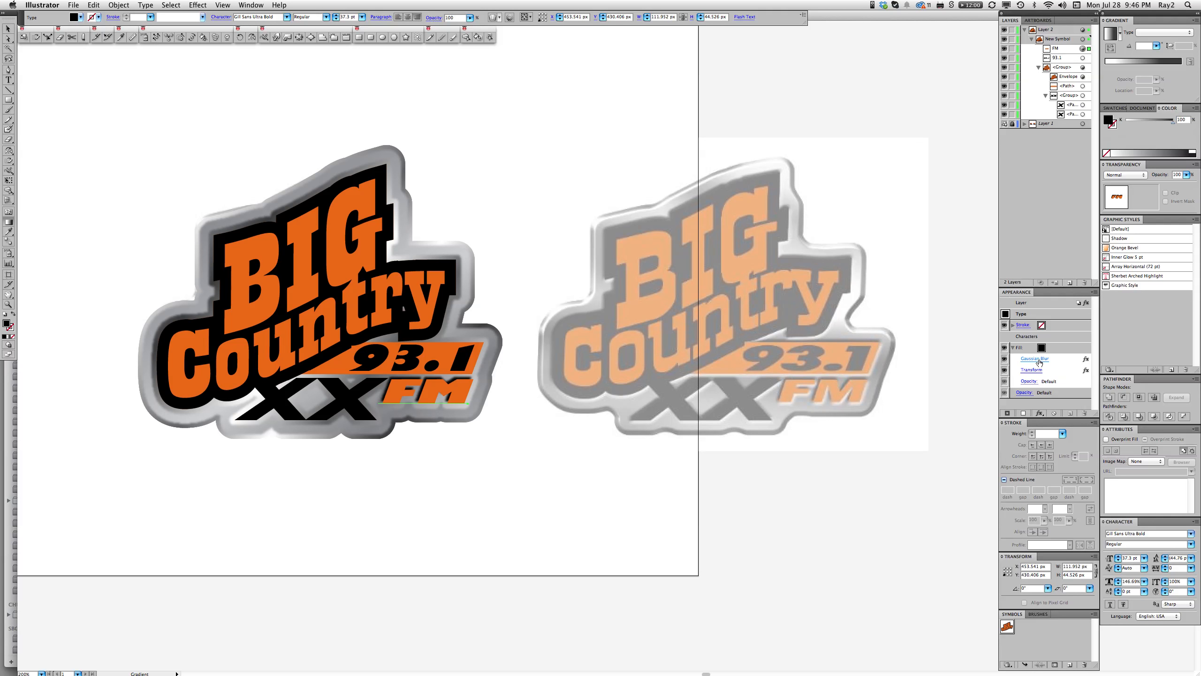
left_click(1034, 349)
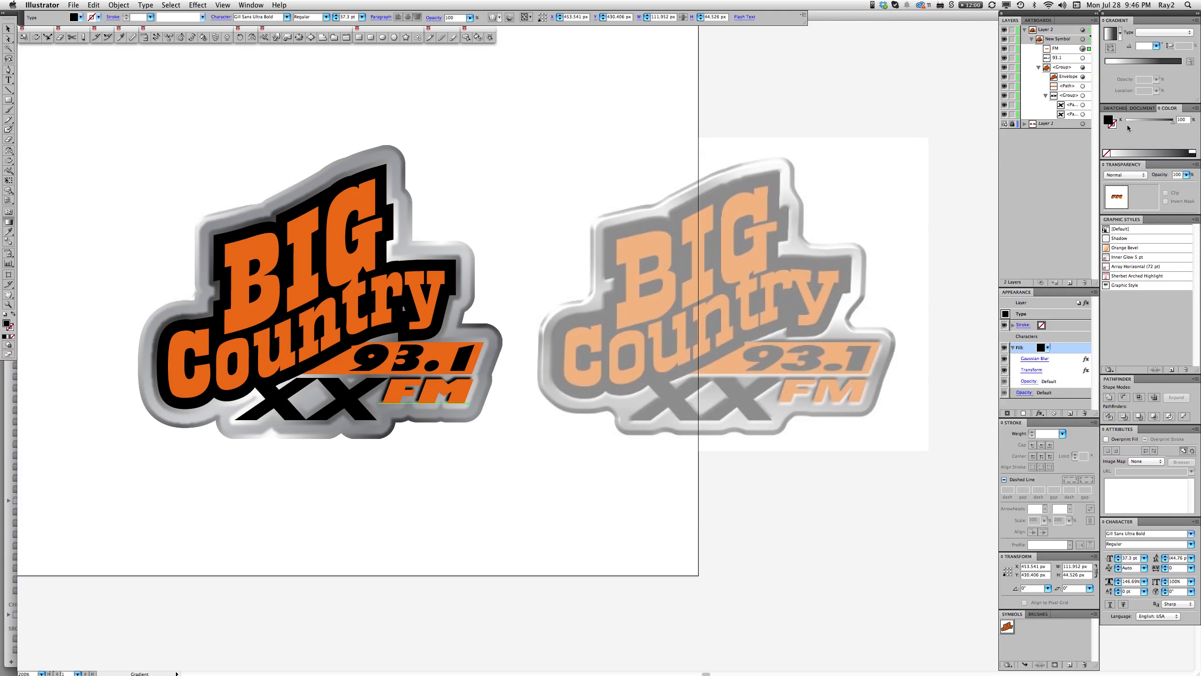
Lighten the FM text's black fill to dark gray and set that fill's Gaussian Blur radius to 1.5 pixels
left_click(1167, 124)
left_click_drag(1168, 124, 1165, 124)
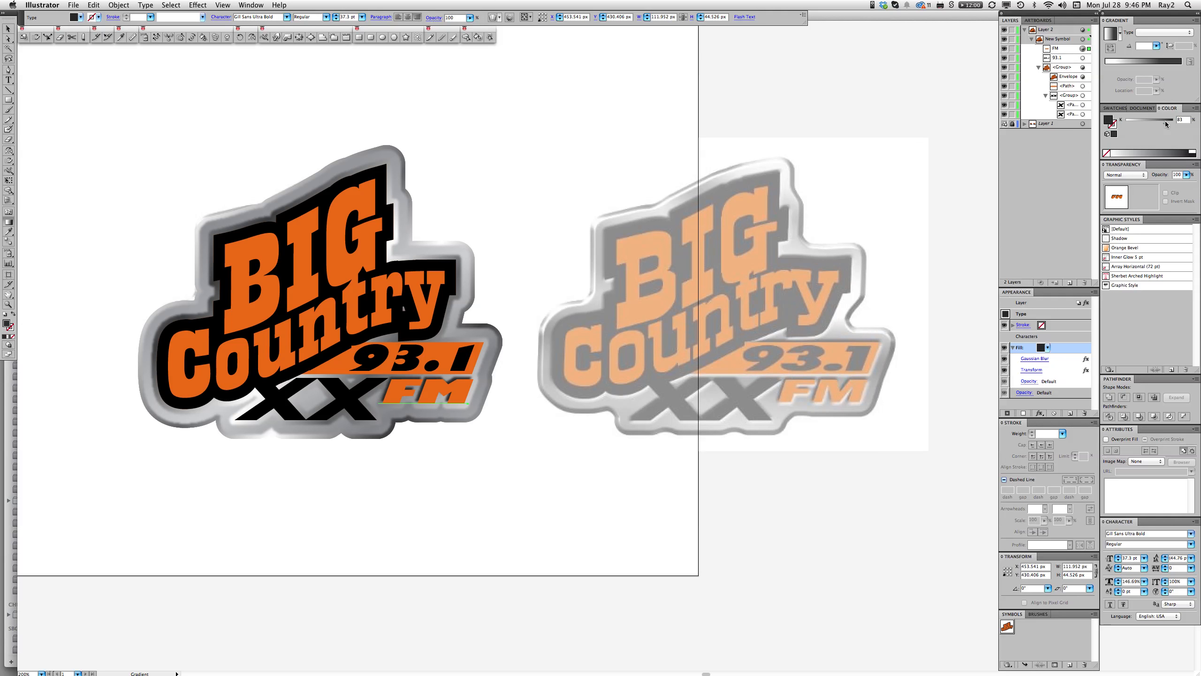
left_click(1036, 359)
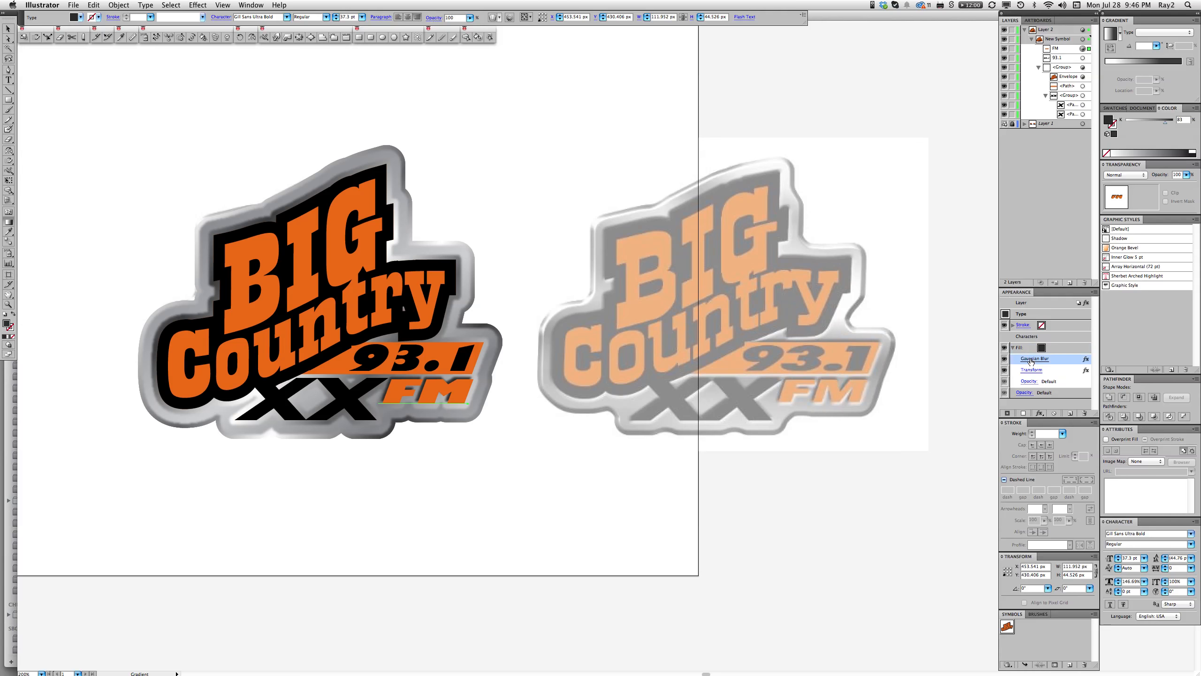
left_click(1035, 358)
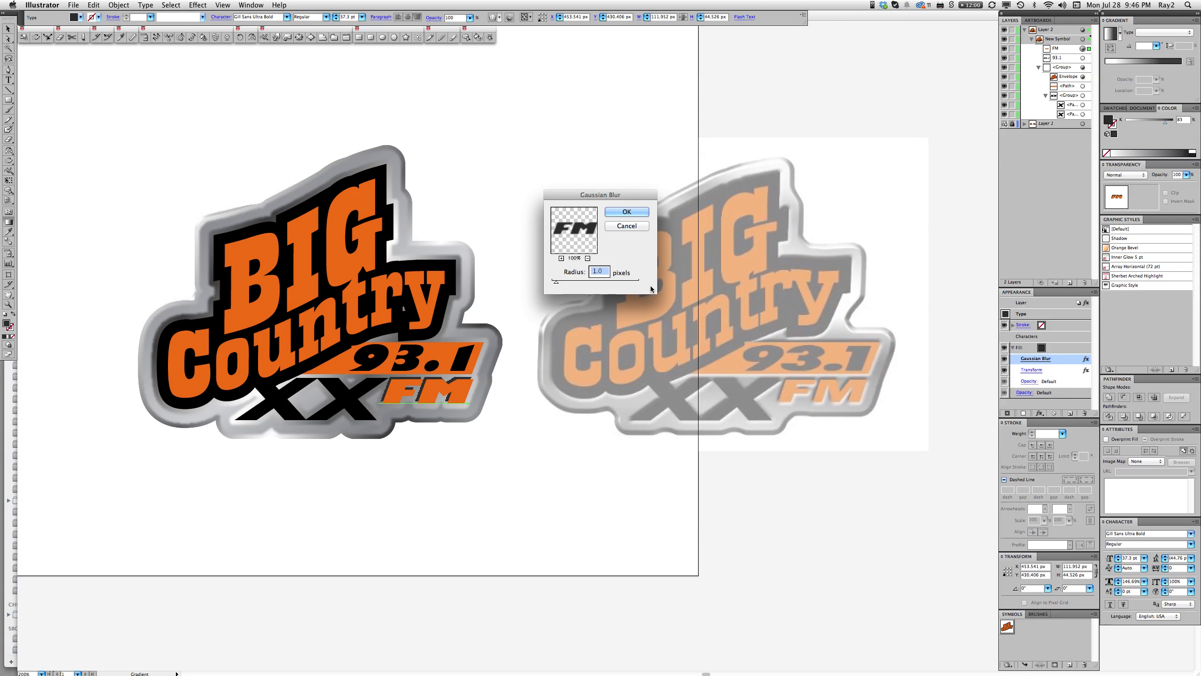
type("1.5")
left_click(624, 213)
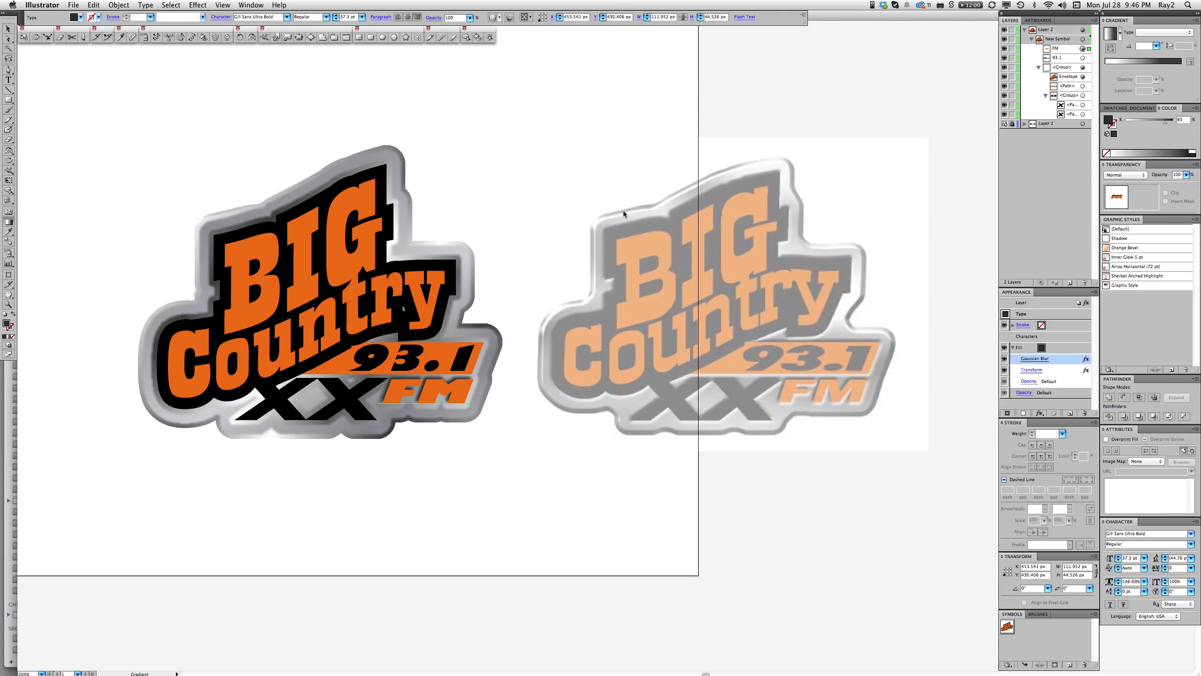
left_click(533, 481)
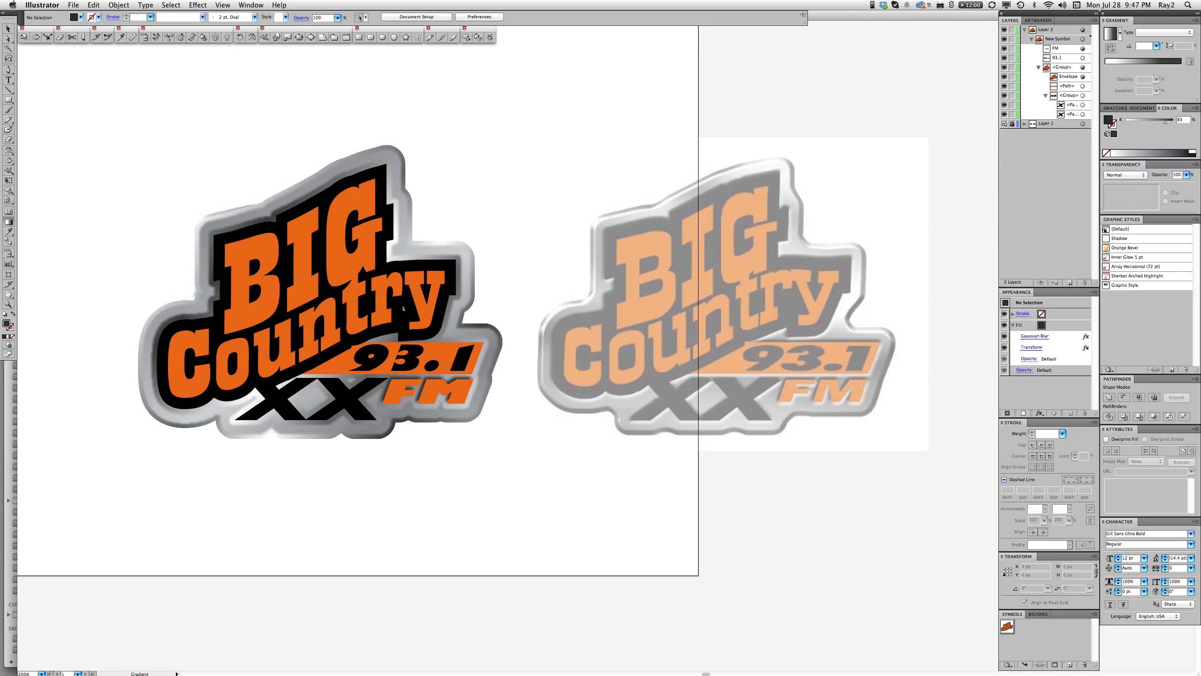
Set the Offset Path effect on Layer 2's uppermost gradient fill to 3 px with preview enabled
left_click(1082, 31)
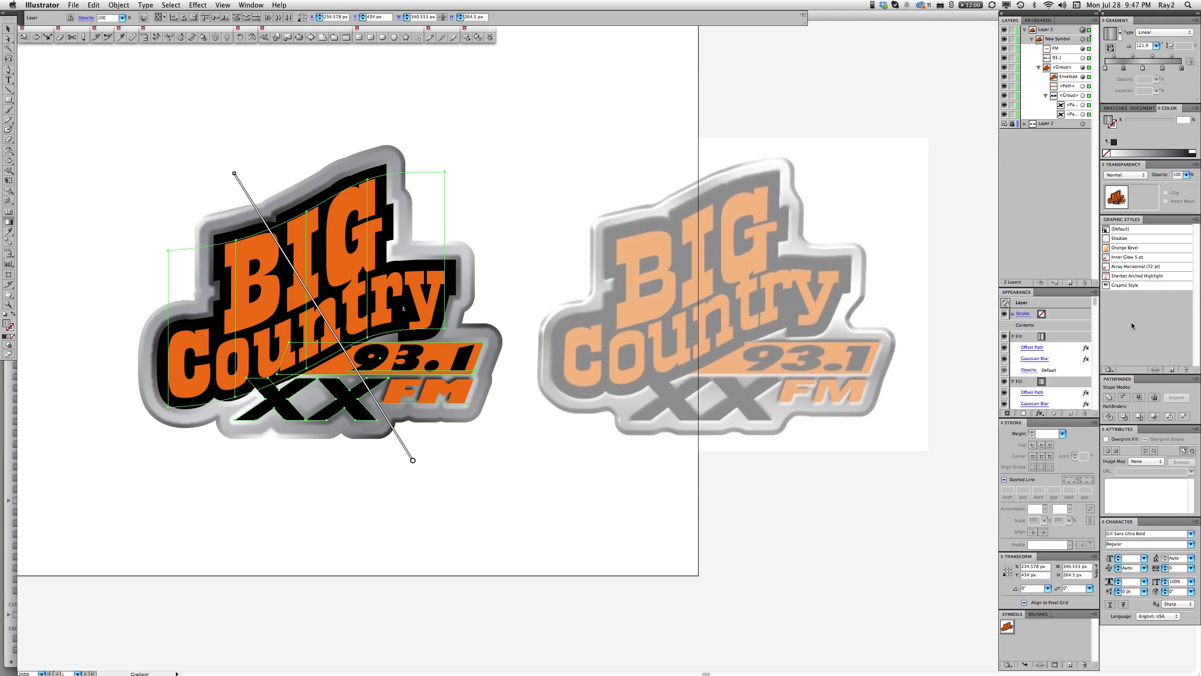
left_click(1062, 338)
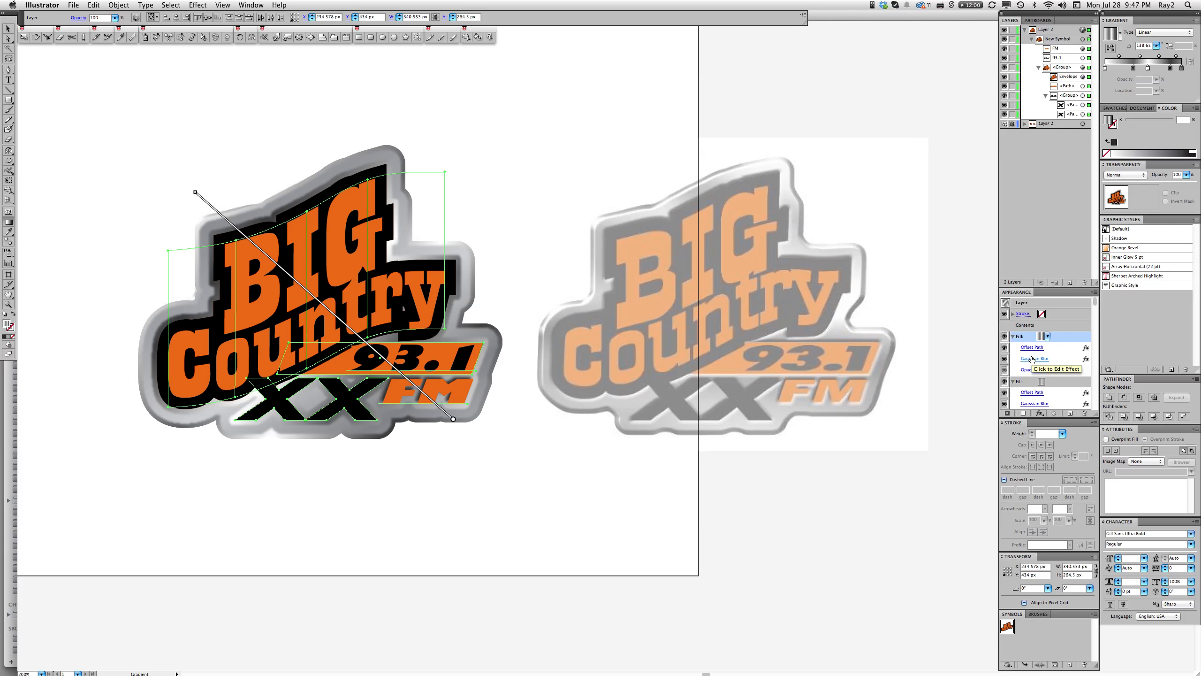
left_click(1060, 347)
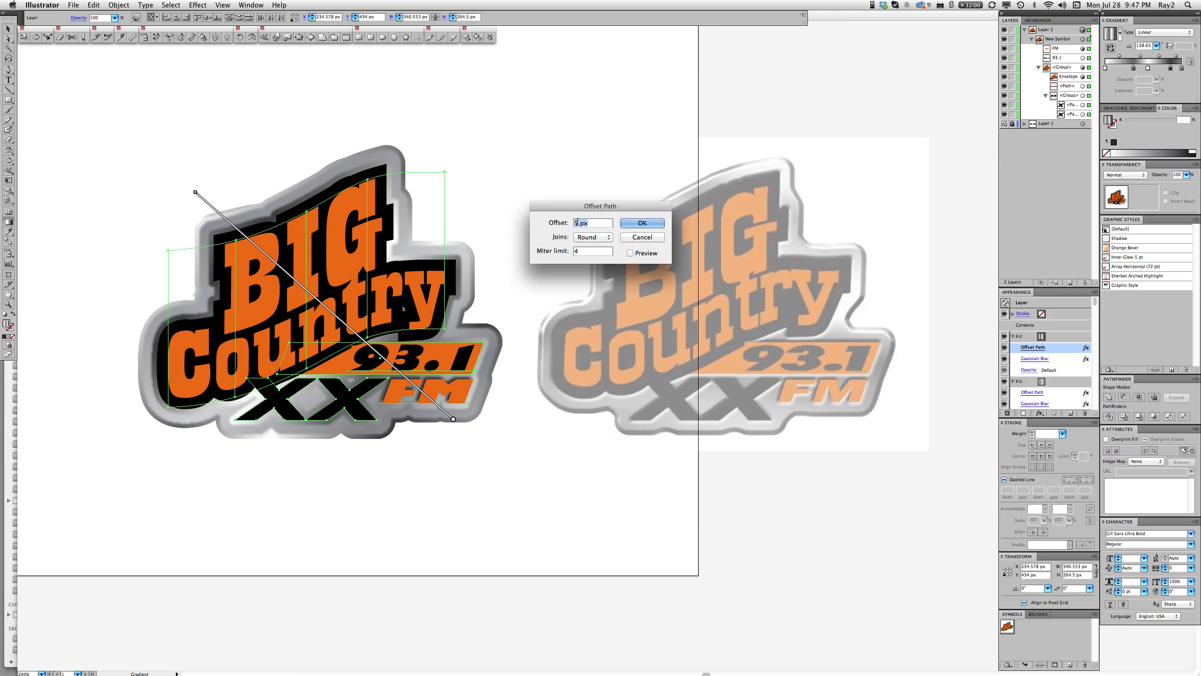
double_click(577, 223)
type("3")
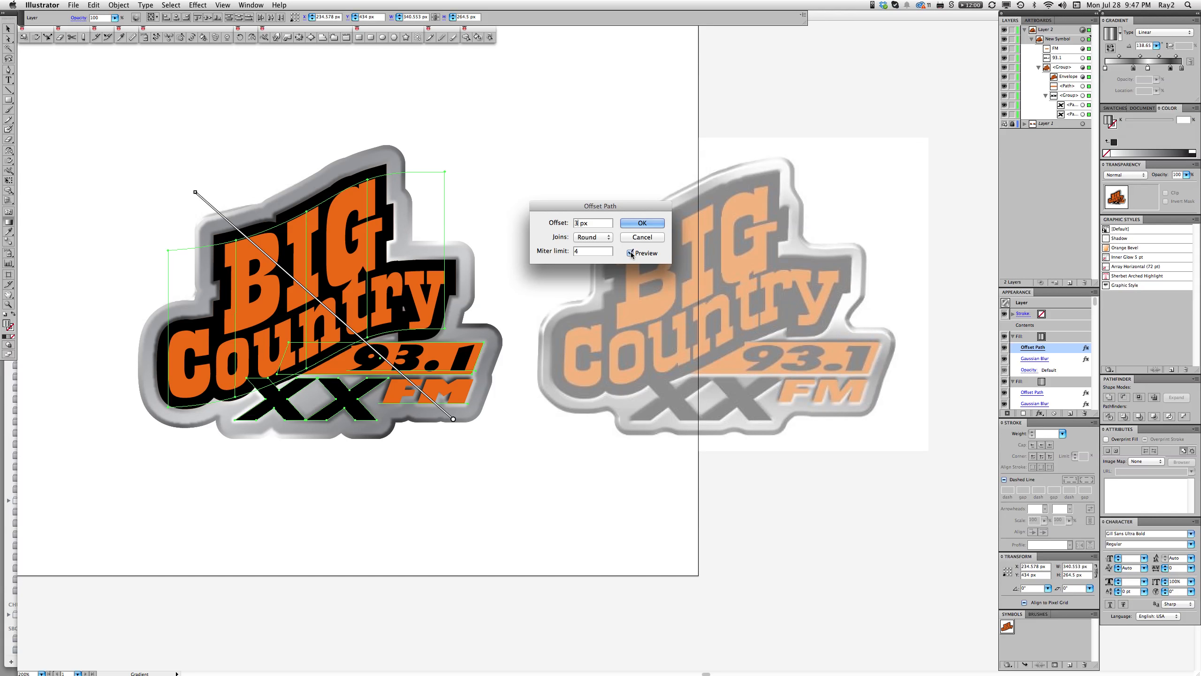
left_click(631, 253)
left_click(642, 223)
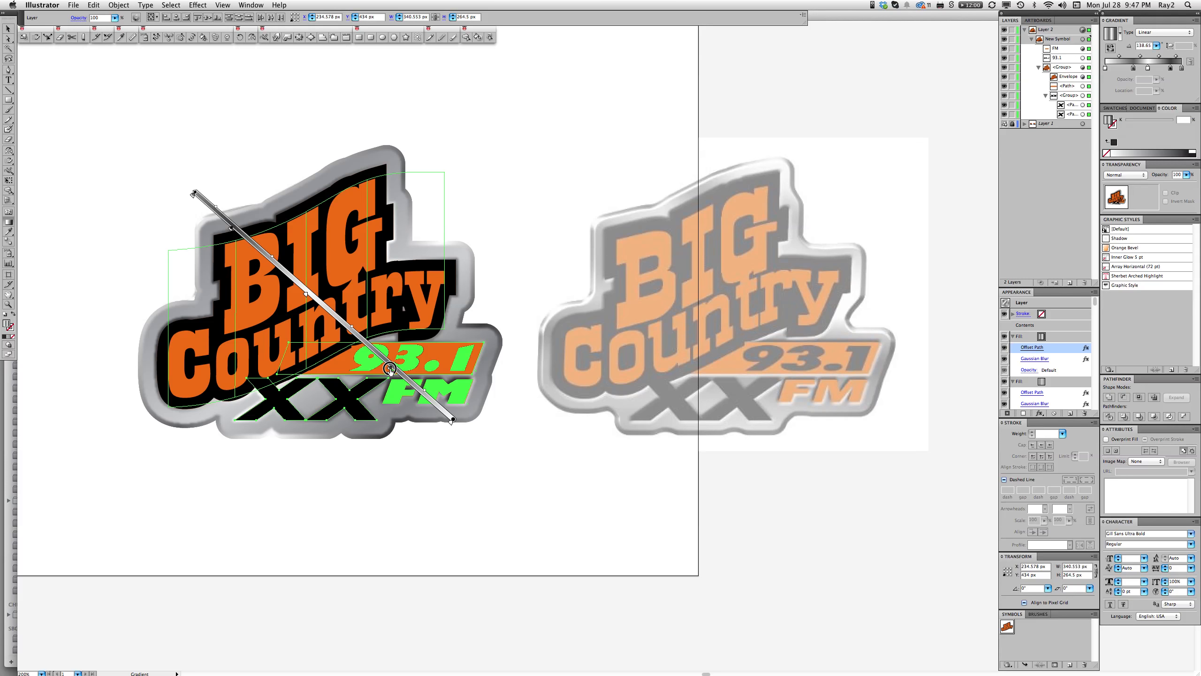
Reposition the middle stops of Layer 2's uppermost gradient fill, bringing the light stops closer together
left_click(306, 293)
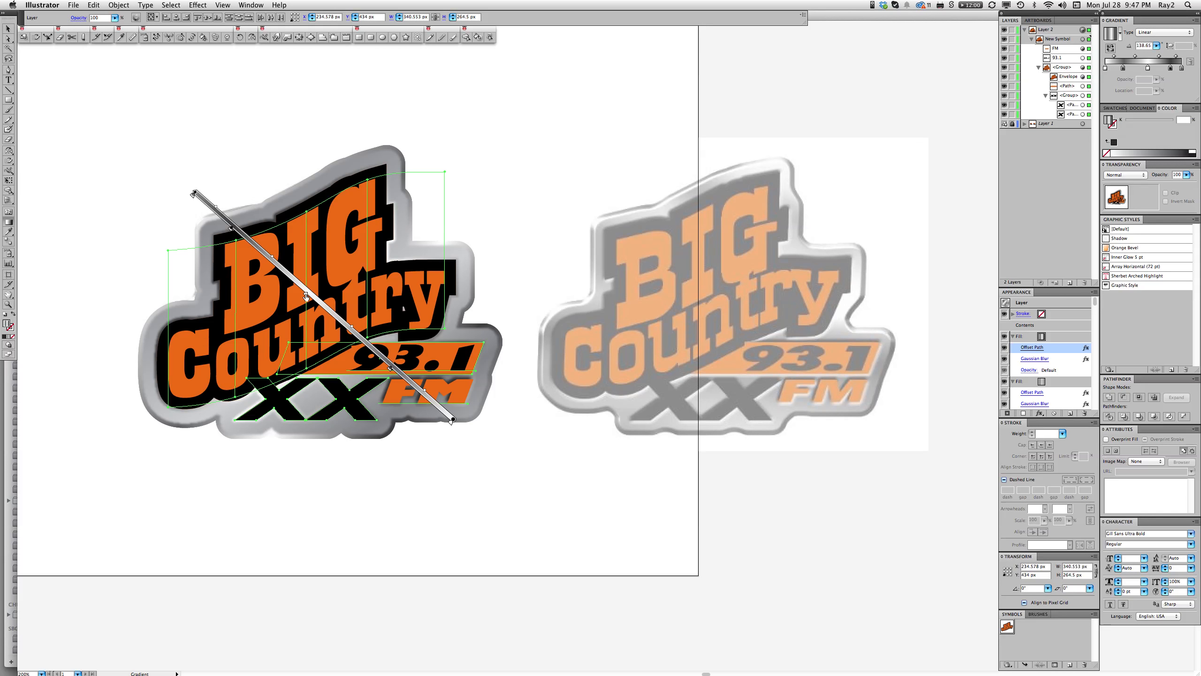
mouse_move(306, 293)
left_mouse_down()
mouse_move(369, 350)
mouse_move(360, 340)
left_mouse_up()
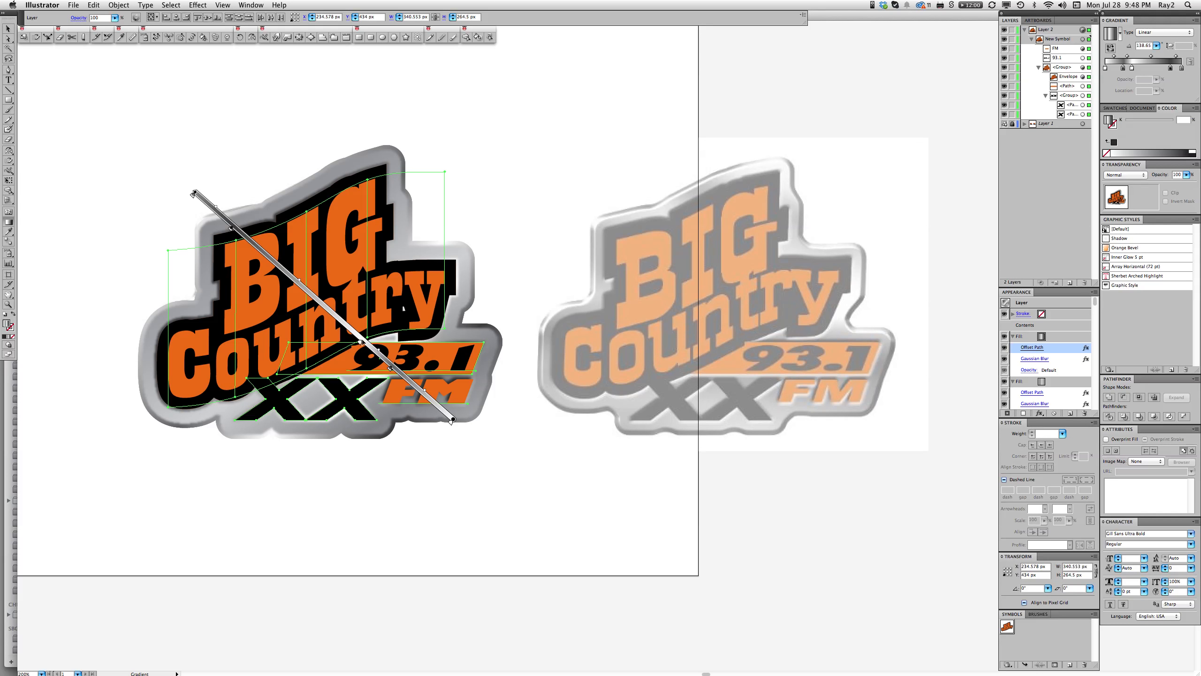
left_click_drag(391, 371, 364, 348)
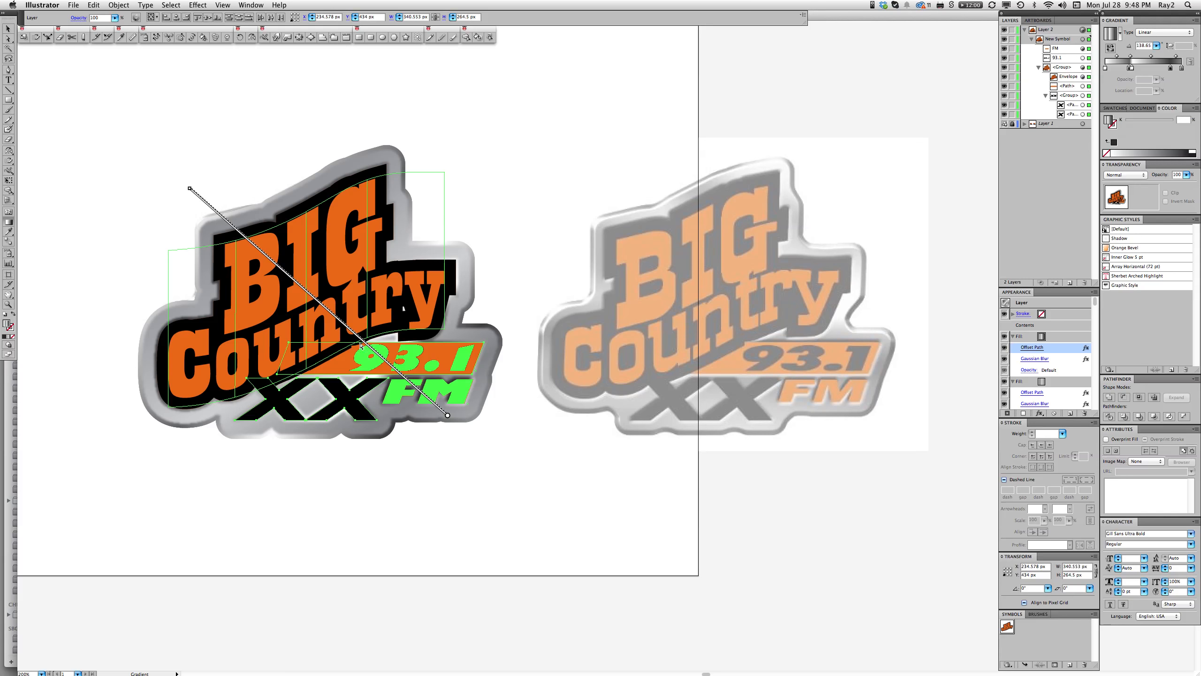
mouse_move(360, 344)
left_click_drag(348, 332, 359, 342)
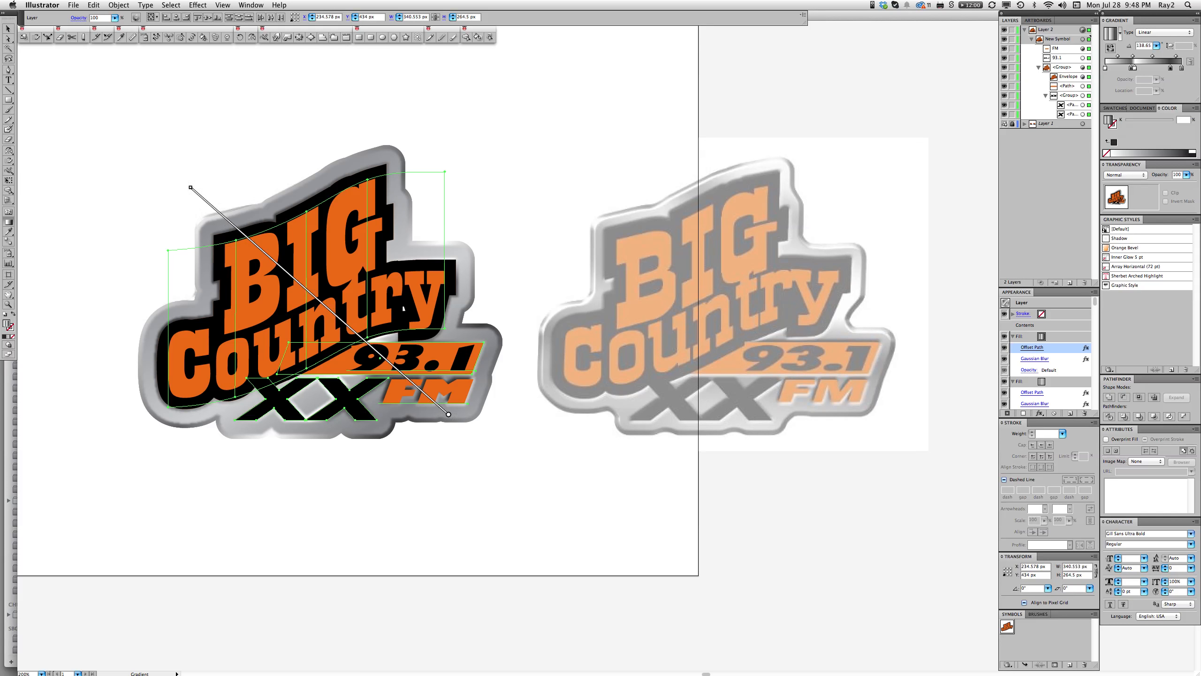
Recolor the gradient's lower-right end stop white and move it inward along the gradient, near the middle stops
double_click(446, 418)
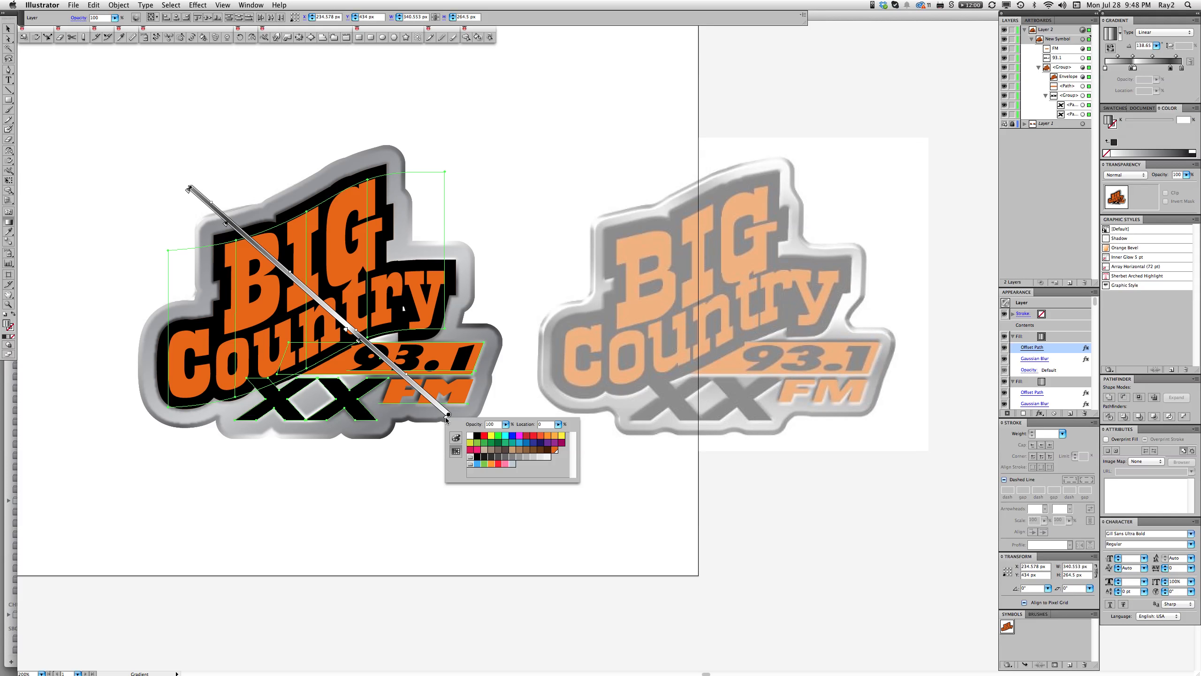
left_click(469, 435)
key("Escape")
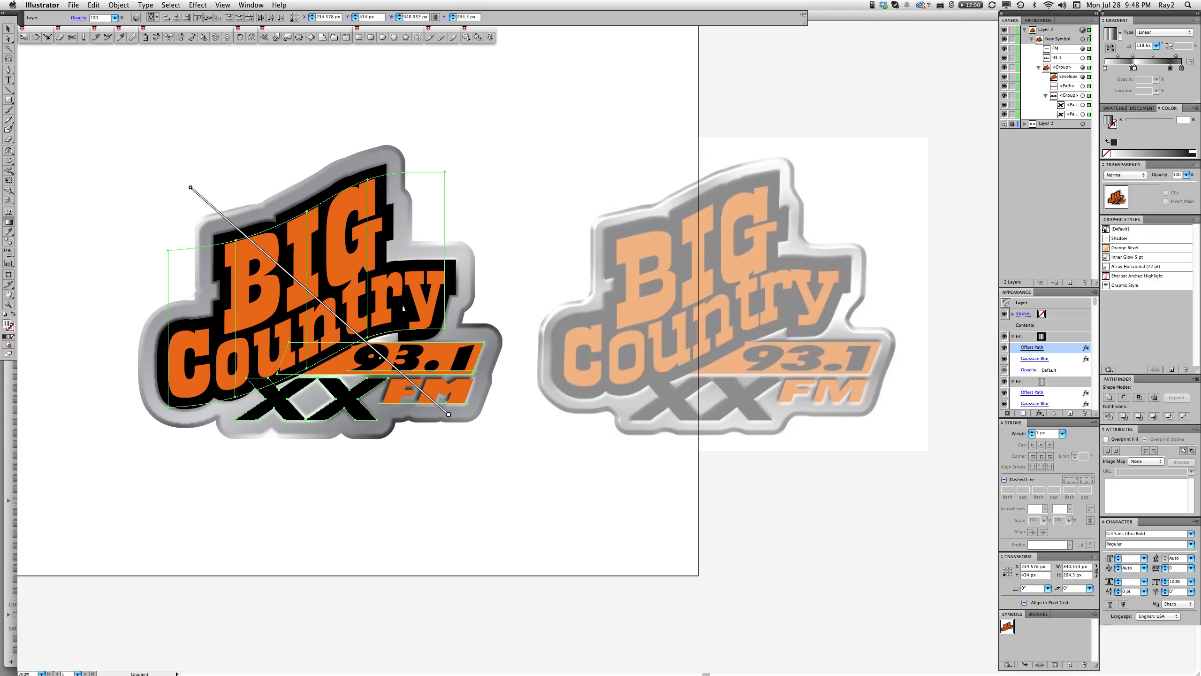
mouse_move(443, 416)
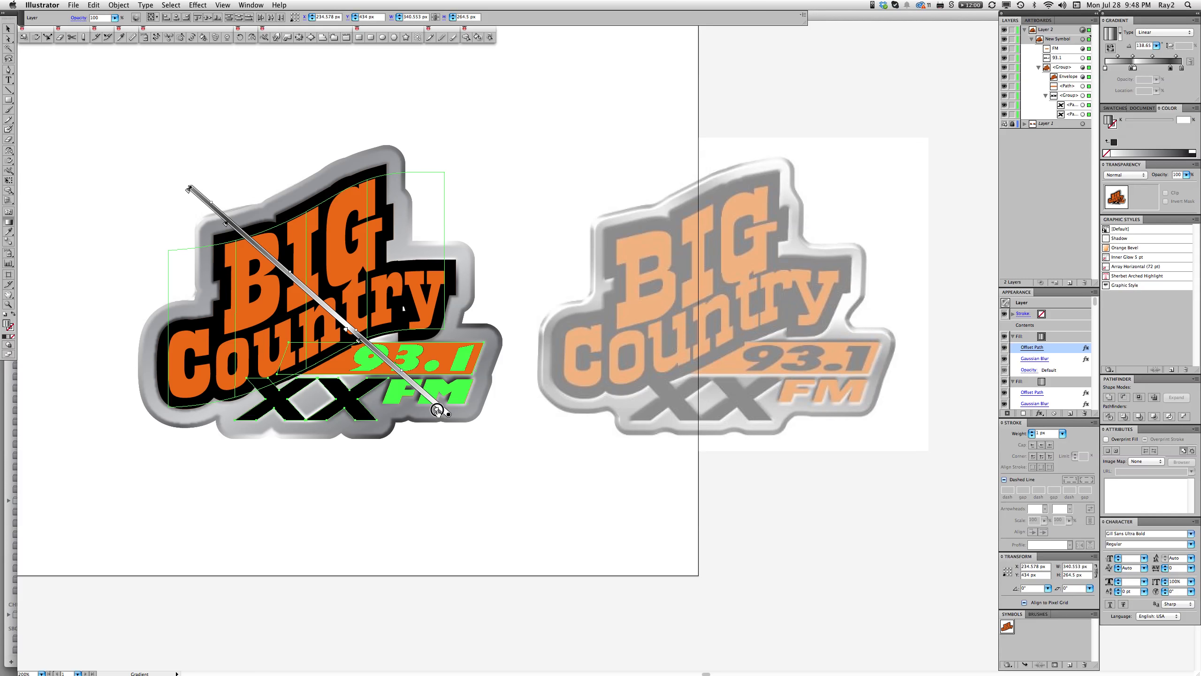
left_click(436, 411)
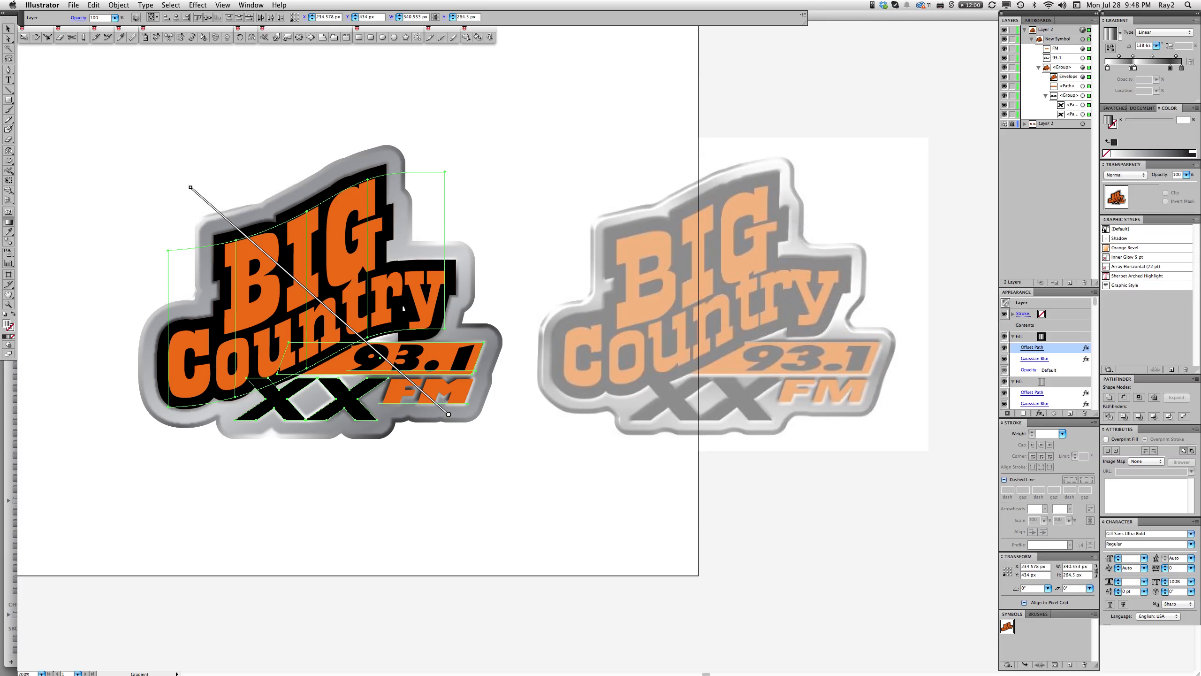
left_click_drag(428, 403, 416, 394)
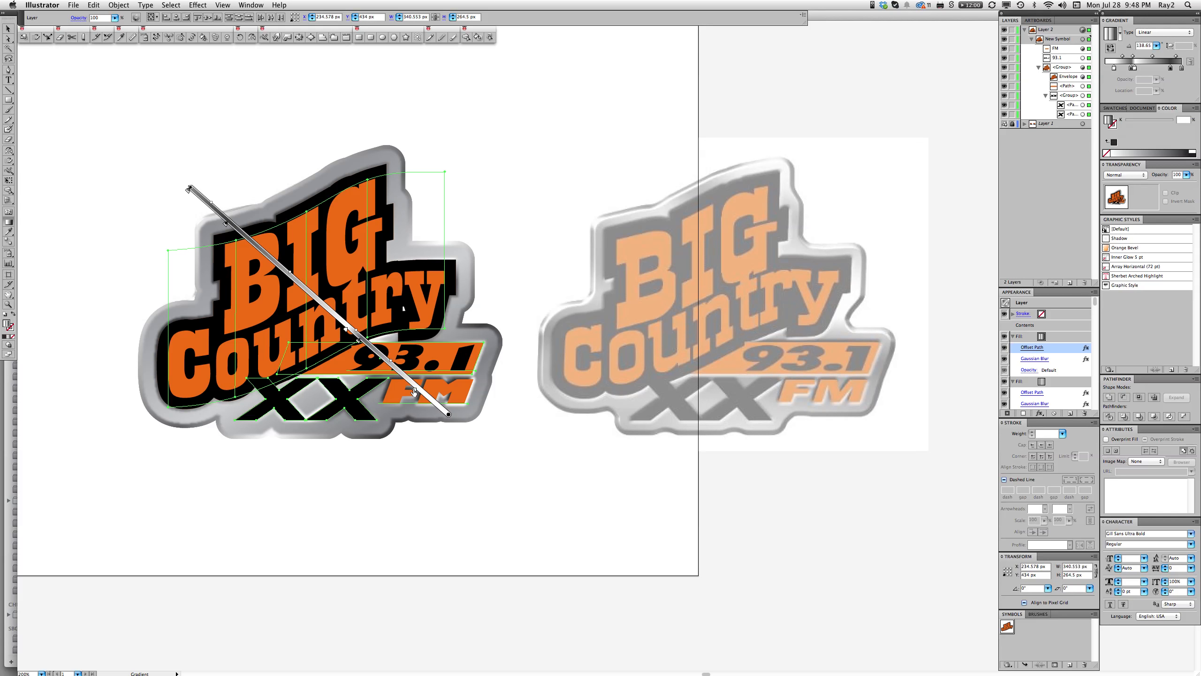
mouse_move(415, 392)
left_mouse_down()
mouse_move(356, 339)
mouse_move(370, 350)
left_mouse_up()
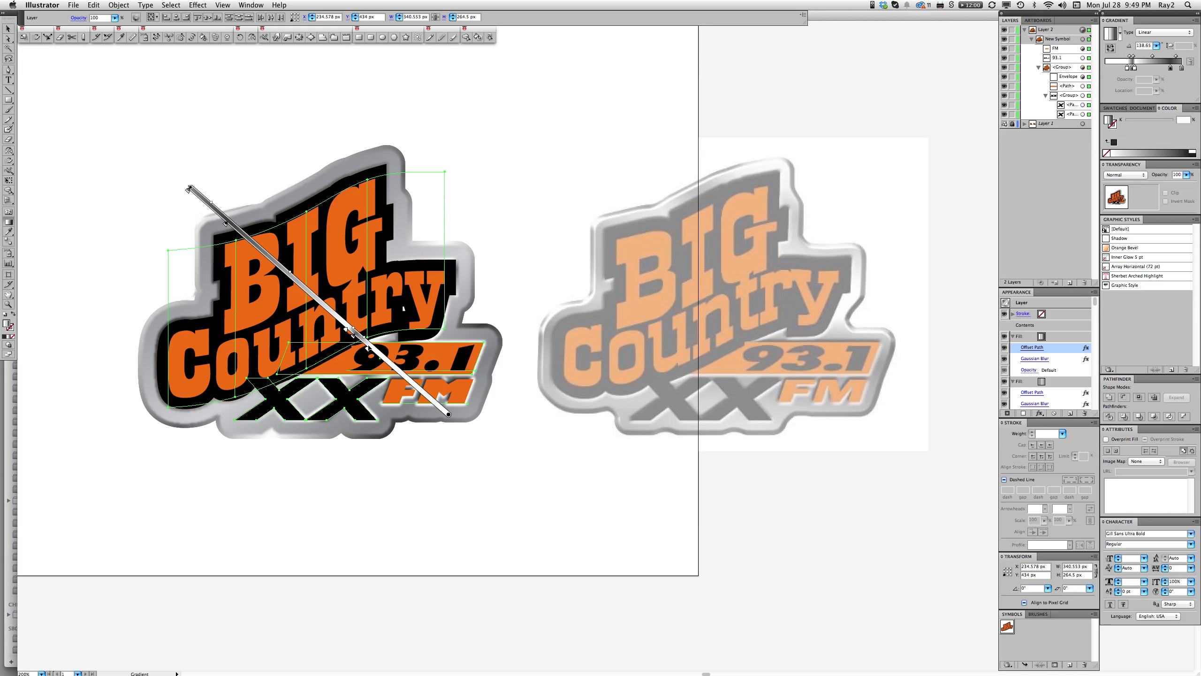
Move the gradient's light middle stop toward the upper-left end, then deselect the artwork
mouse_move(348, 333)
mouse_move(348, 333)
left_mouse_down()
mouse_move(295, 243)
mouse_move(288, 311)
mouse_move(310, 299)
mouse_move(333, 315)
mouse_move(283, 275)
left_mouse_up()
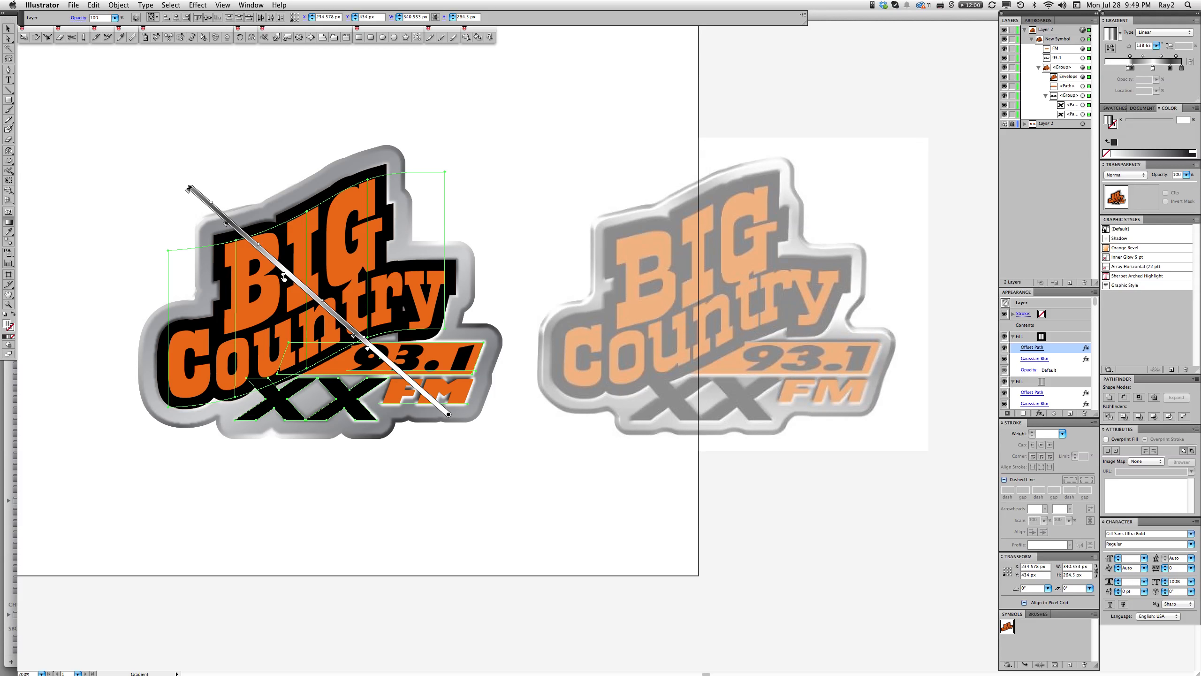
left_click(474, 478)
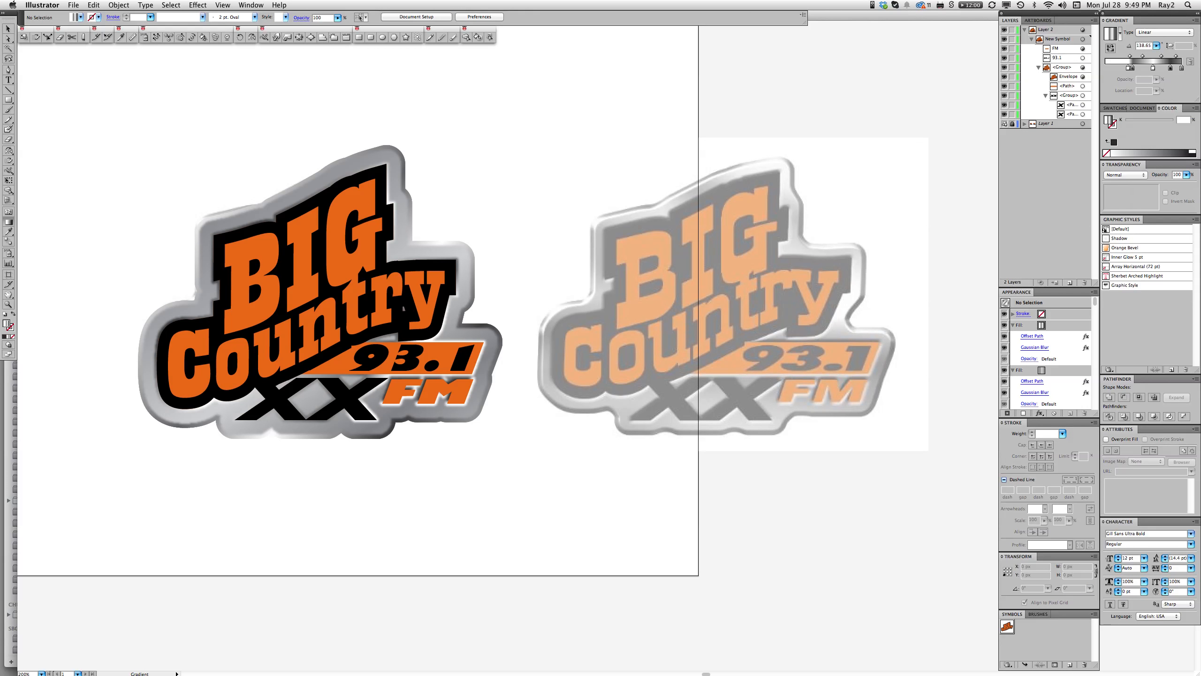
key("a")
left_click(475, 371)
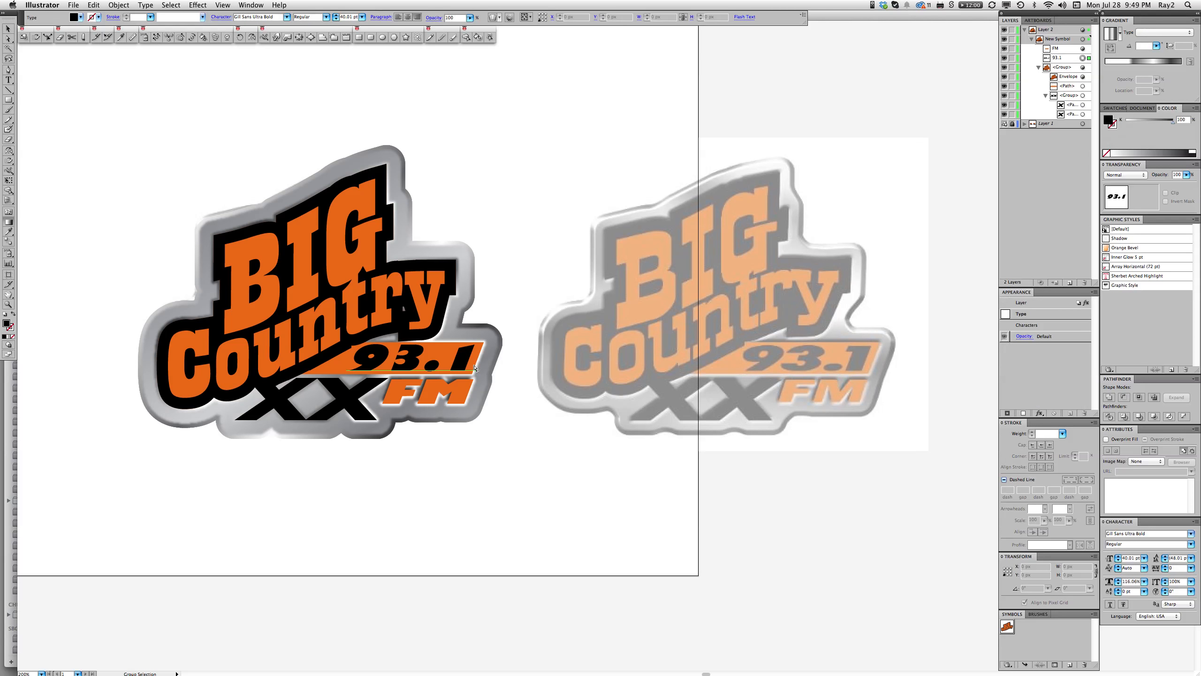
left_click(1083, 86)
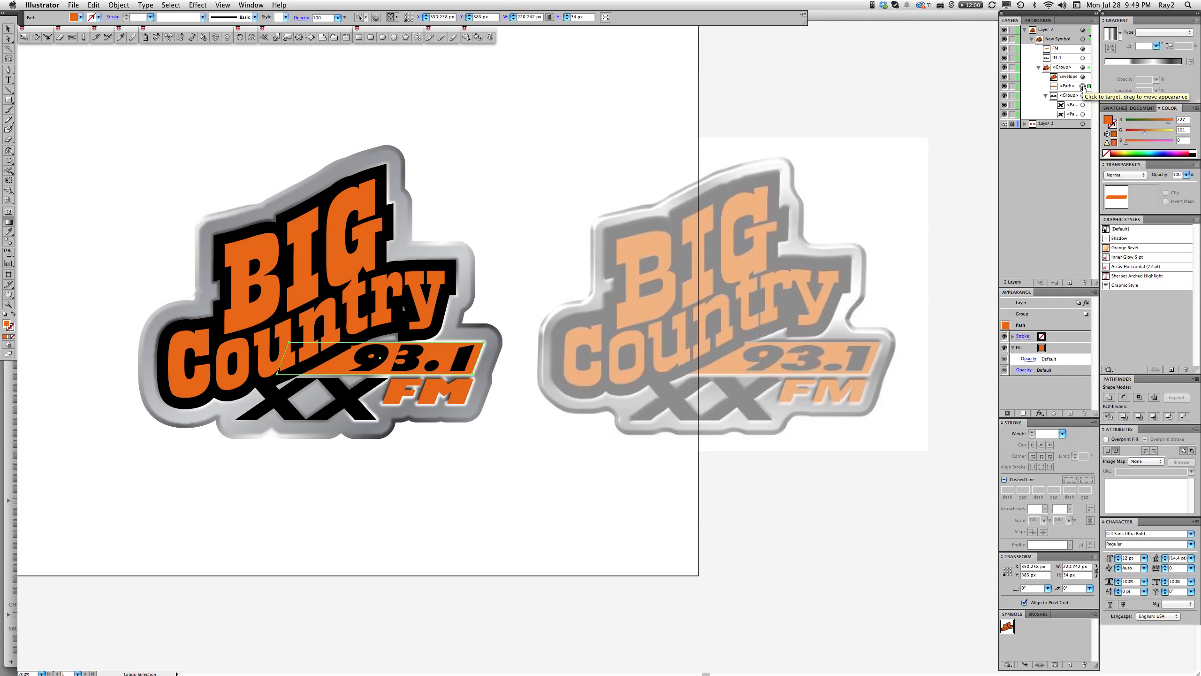
key("g")
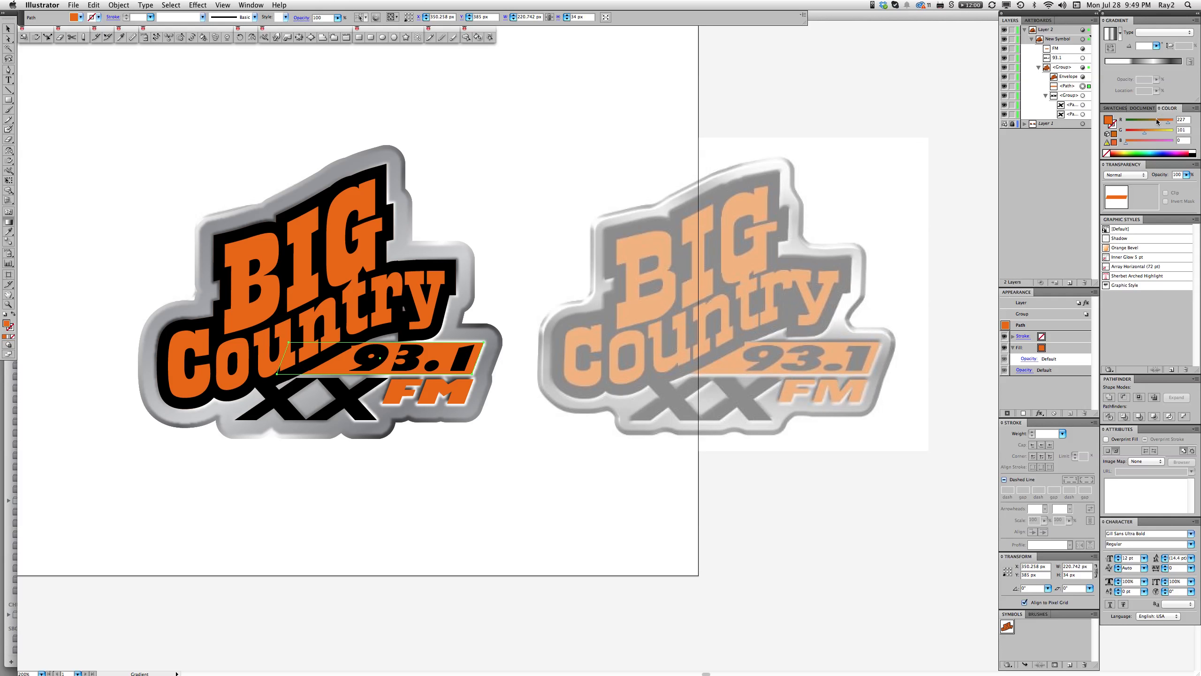
Select the FM text and save its blurred, offset fill appearance as a new graphic style
key("a")
key("alt")
left_click(463, 394)
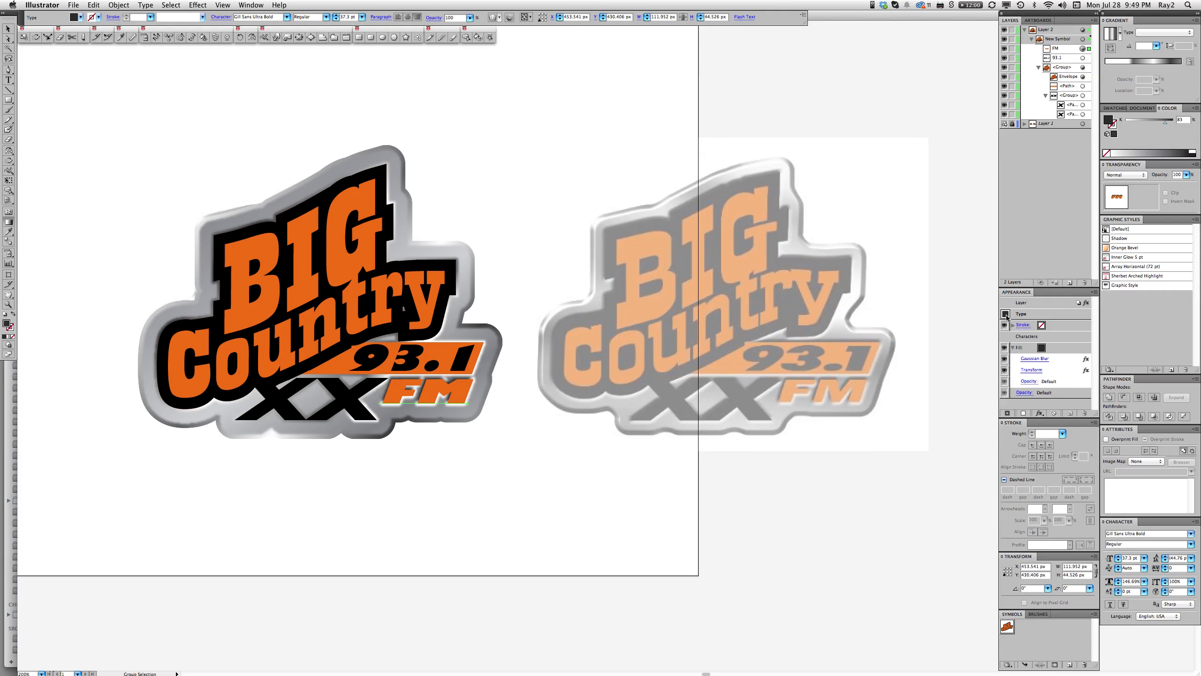
left_click_drag(1006, 316, 1145, 304)
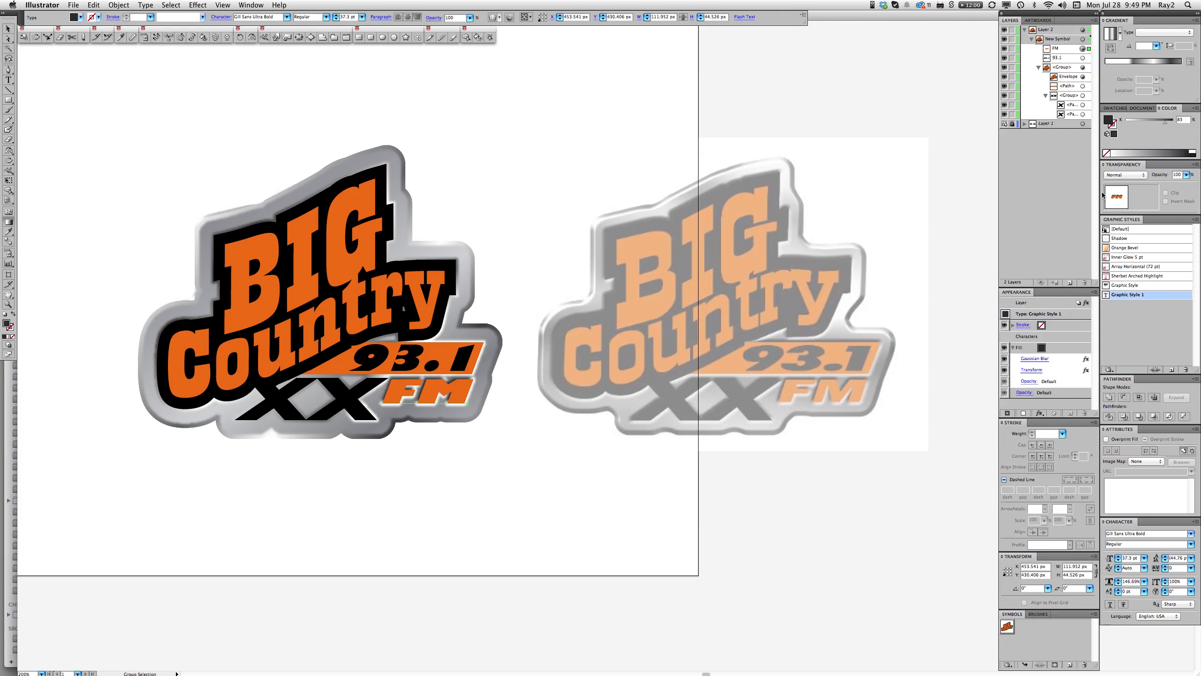
Add the FM text's saved graphic style to the orange bar behind 93.1, keeping the bar's orange fill
left_click(1083, 86)
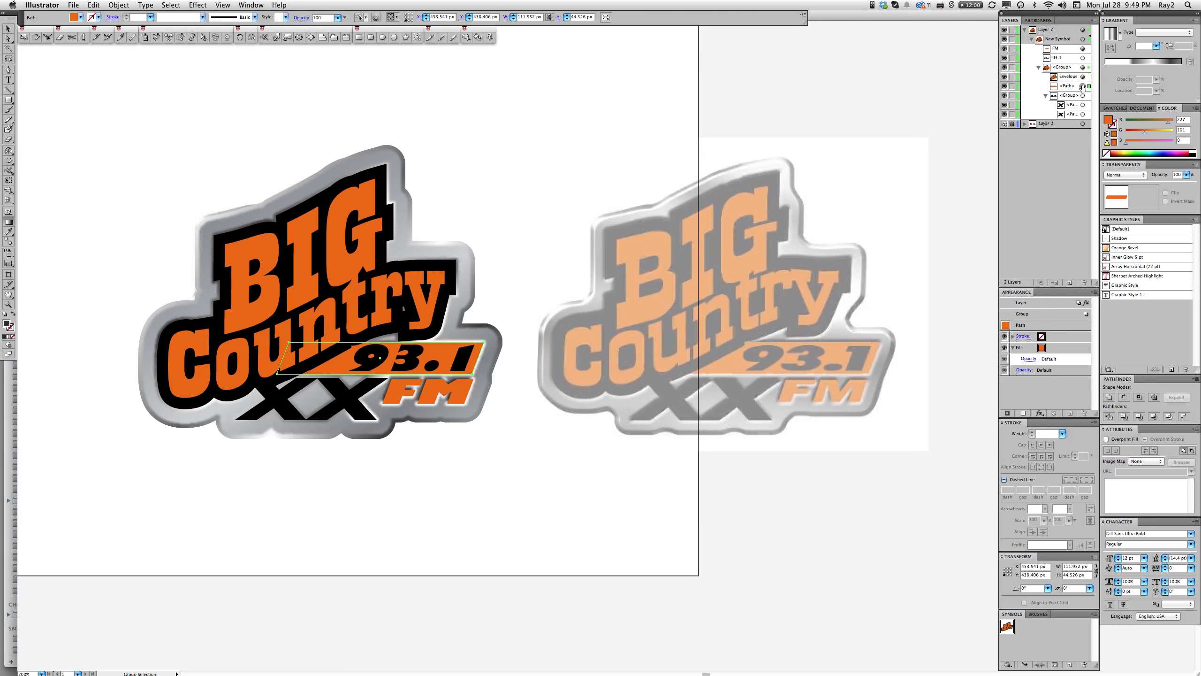
left_click(1106, 296)
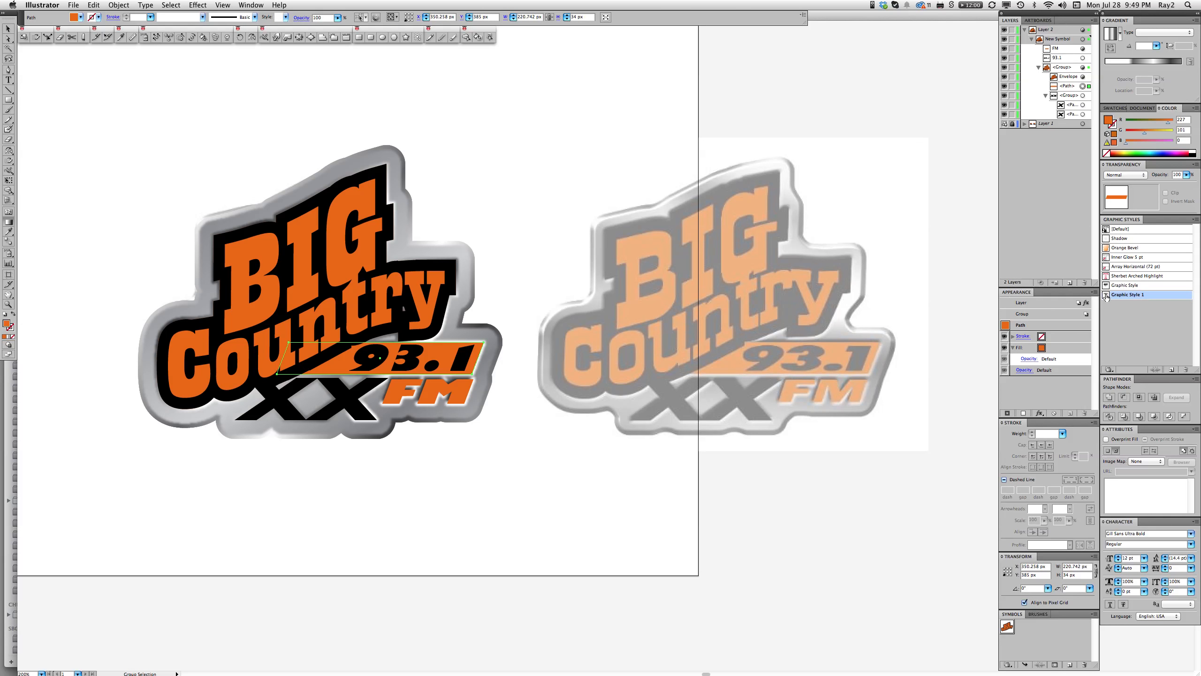
key("g")
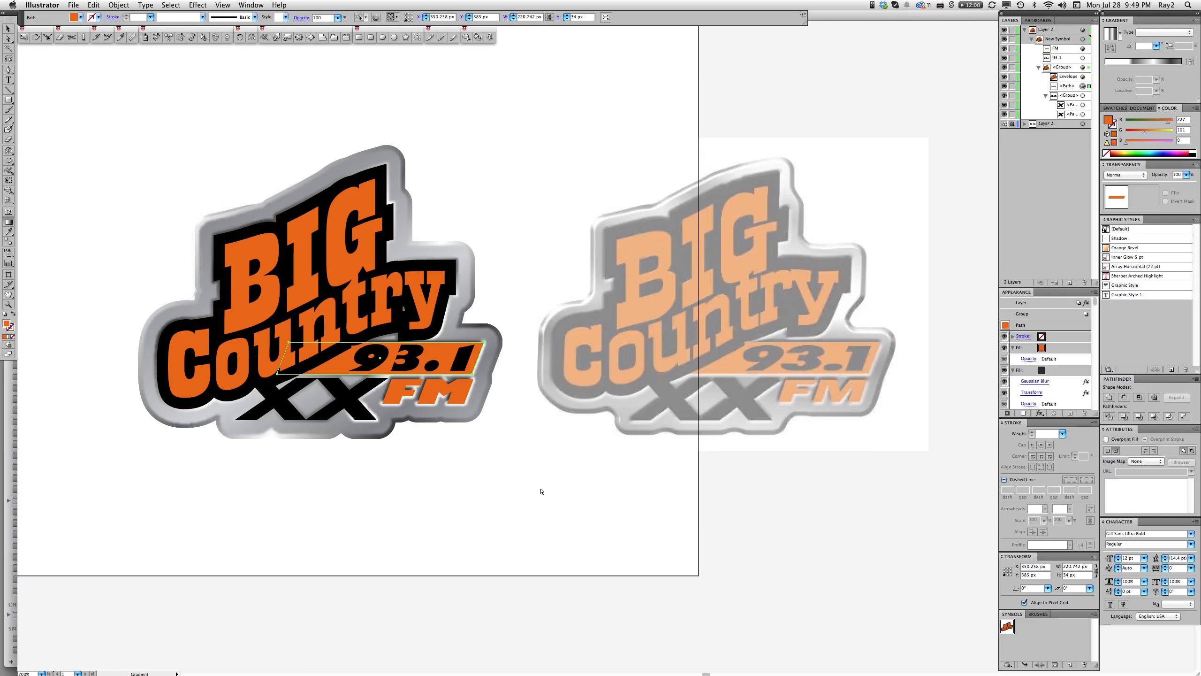
key("a")
left_click(536, 472)
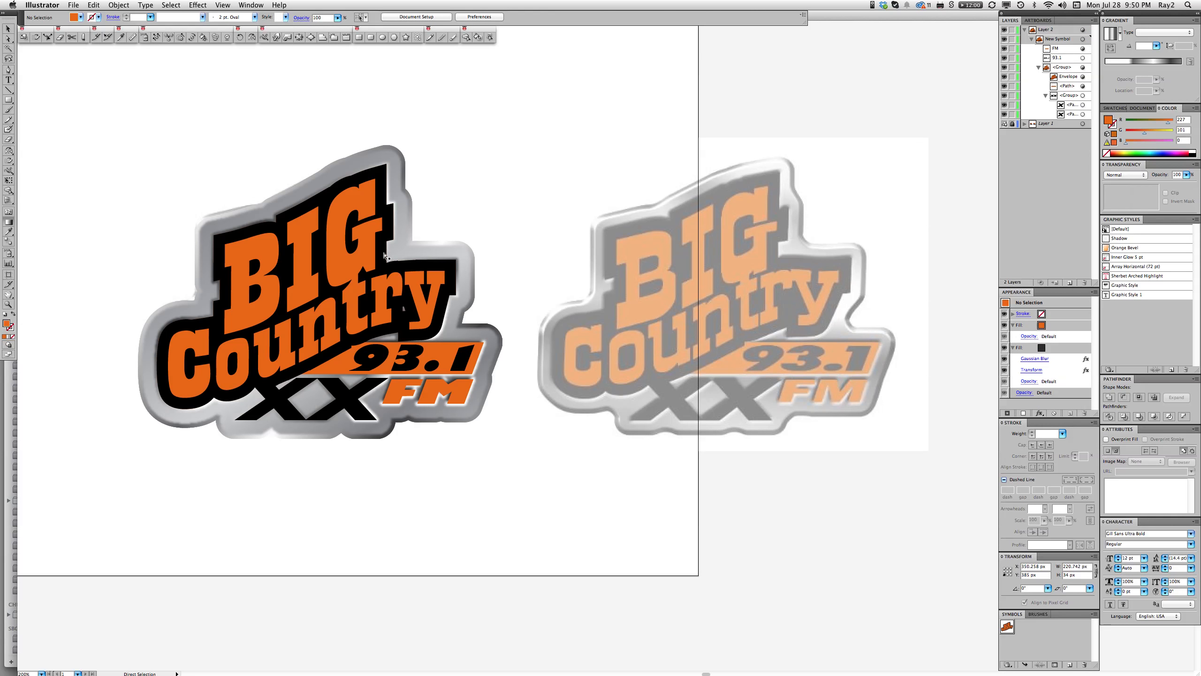
Apply the FM text's saved graphic style to the XX letter group and deselect it
key("g")
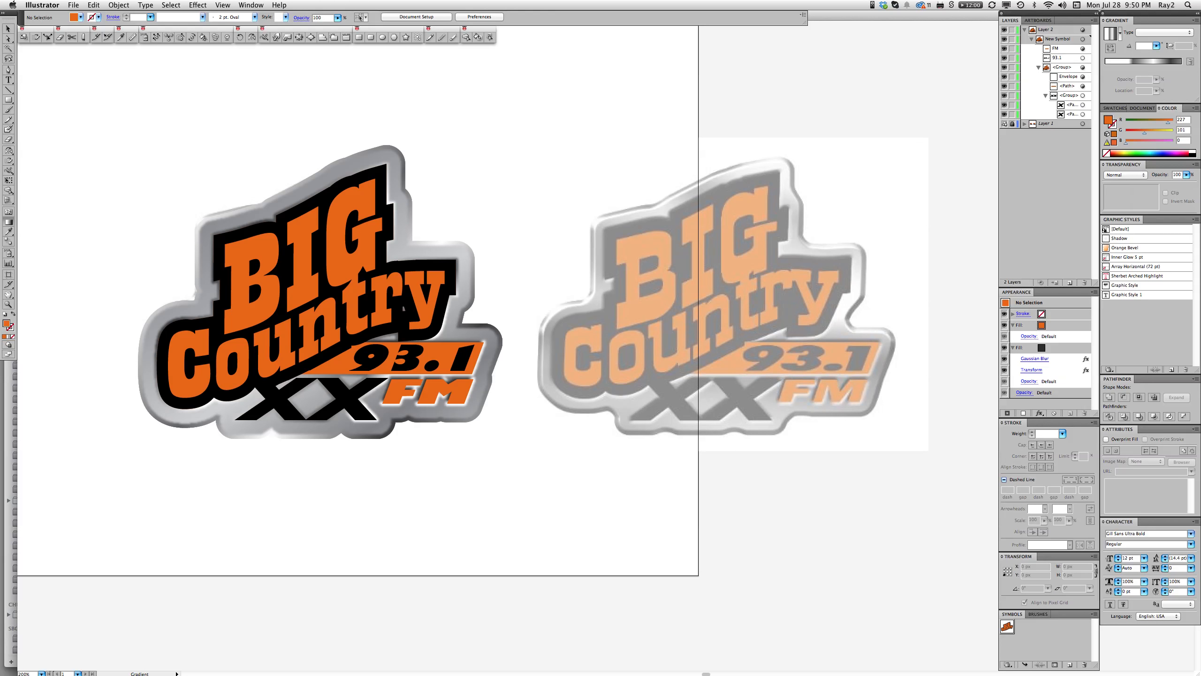
key("a")
left_click(355, 408)
left_click(356, 408)
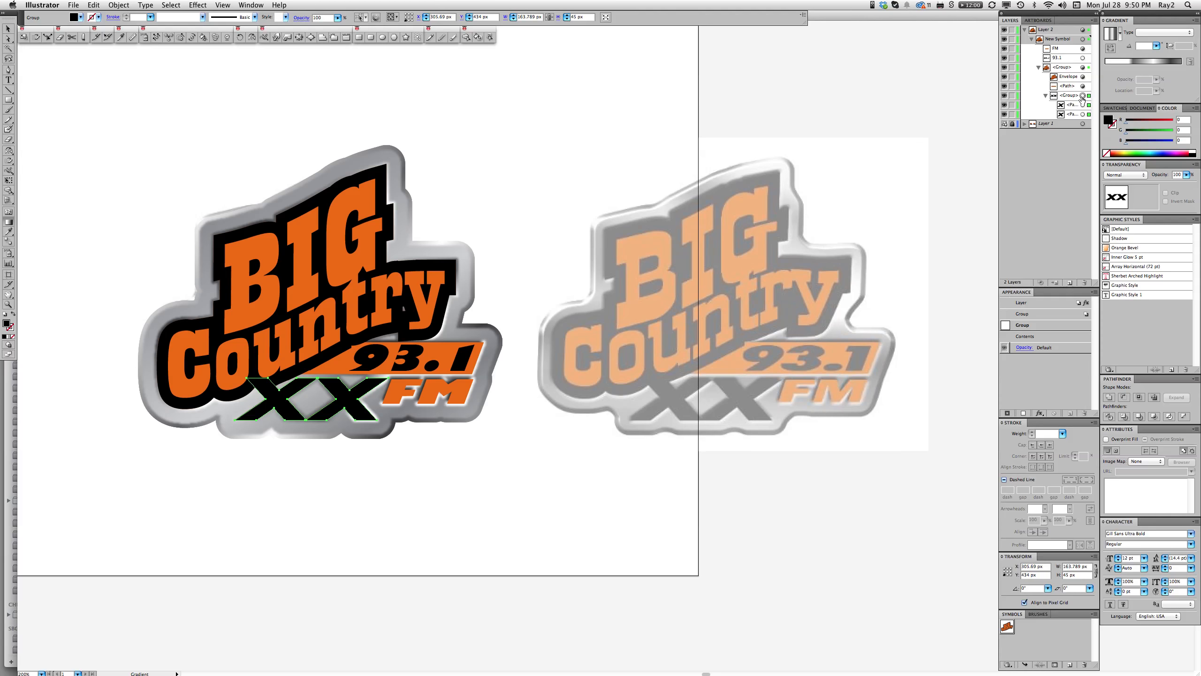
left_click(1106, 295)
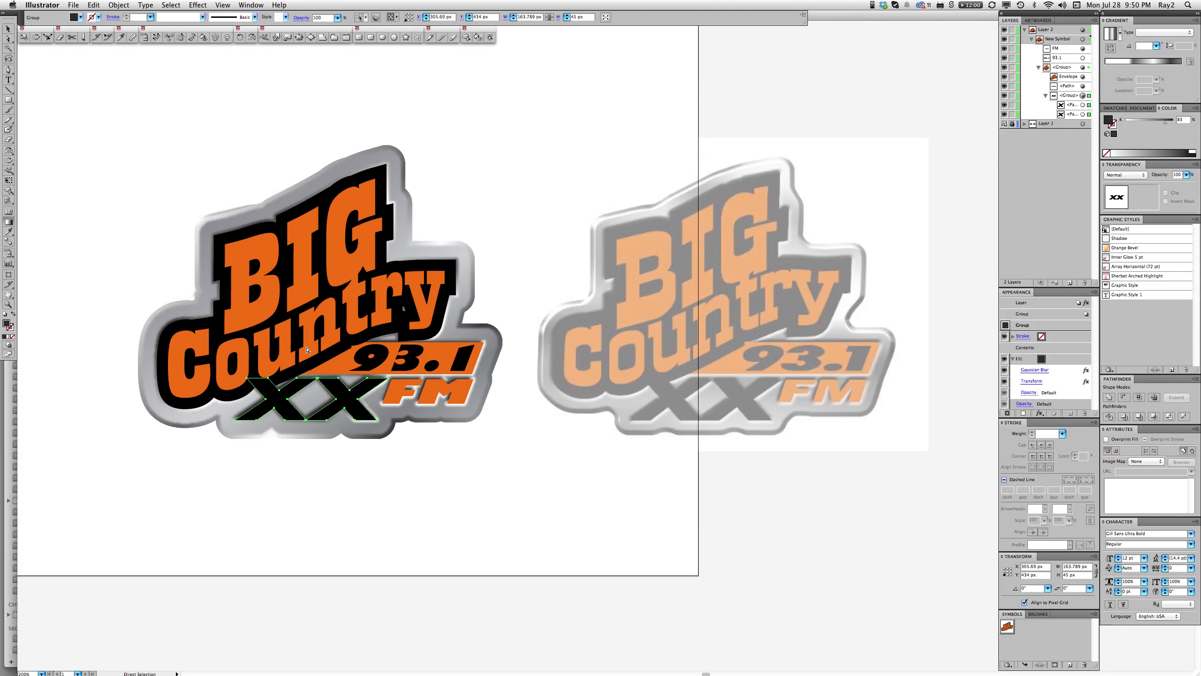
left_click(487, 460)
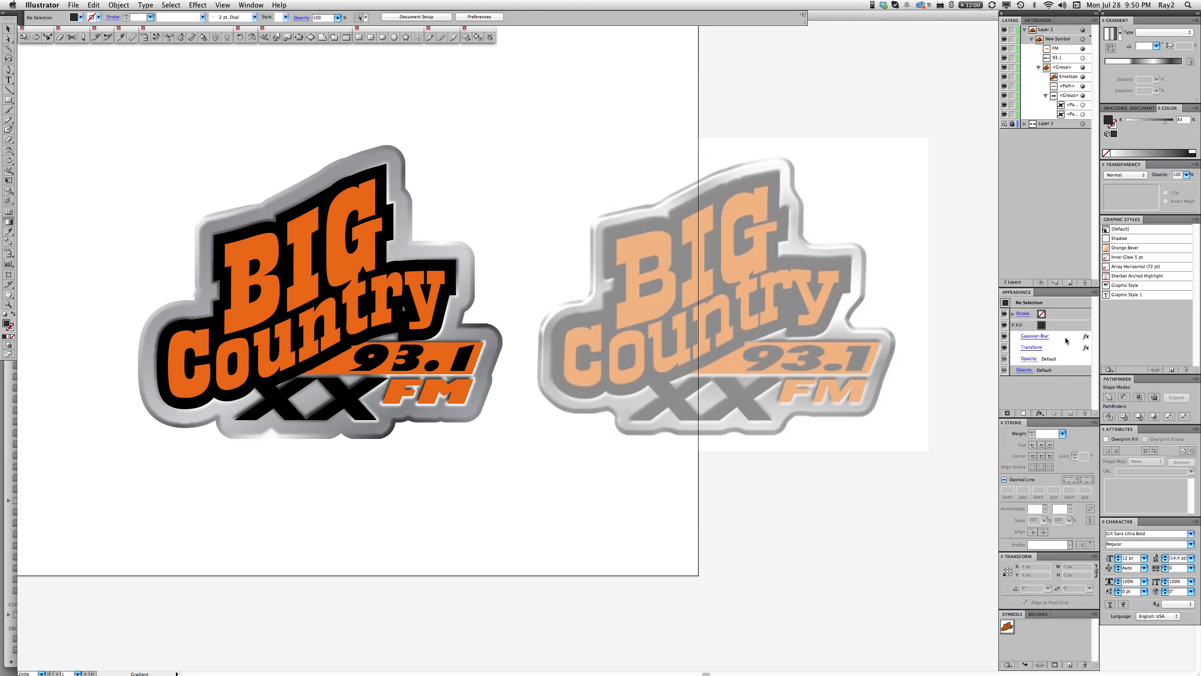
Target Layer 2 and move its uppermost gradient fill's colour stops closer together around the middle of the gradient, then deselect the artwork
left_click(1083, 67)
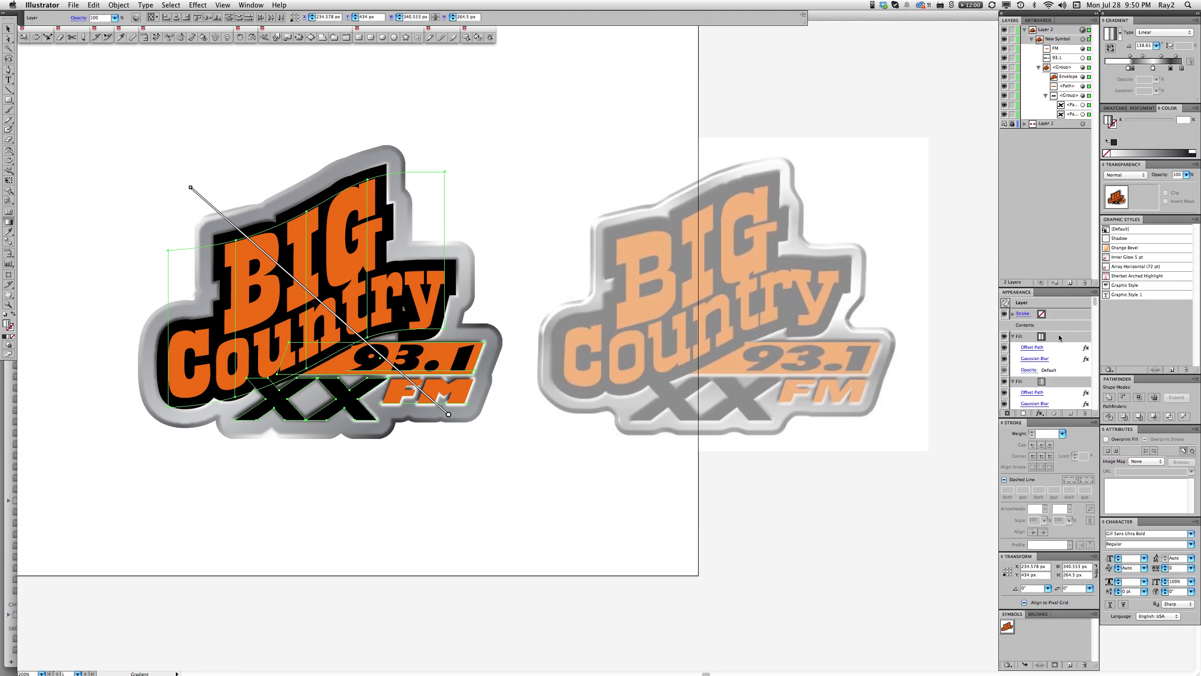
left_click_drag(1048, 286, 1033, 207)
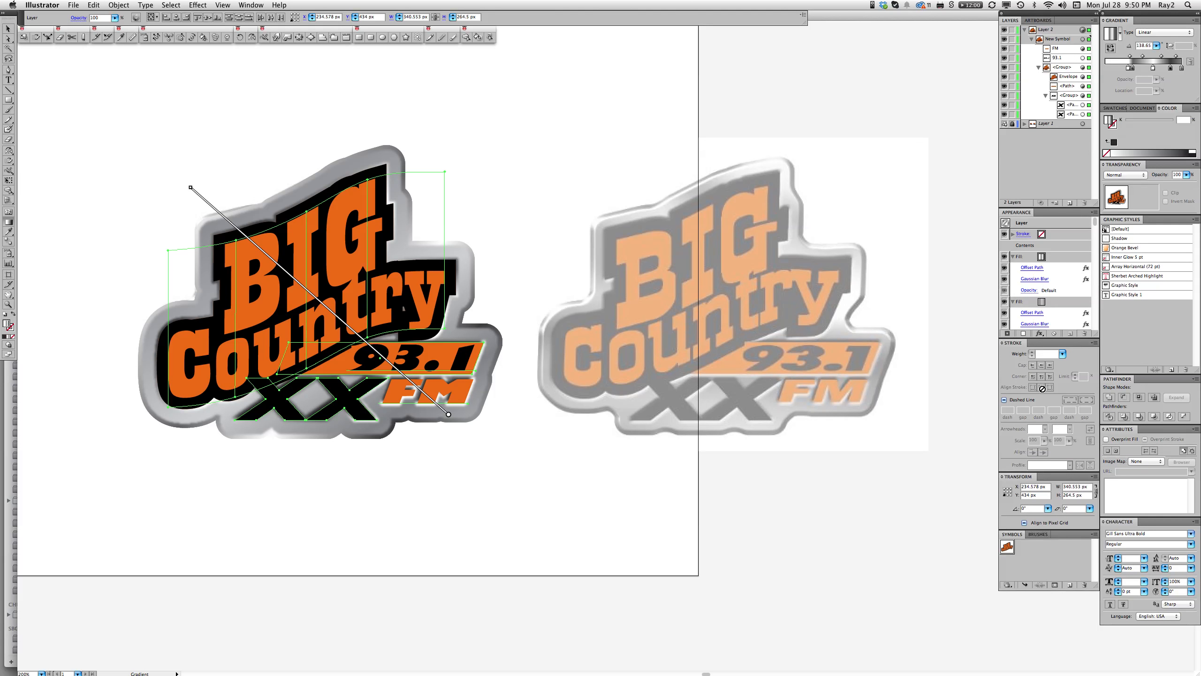
mouse_move(189, 189)
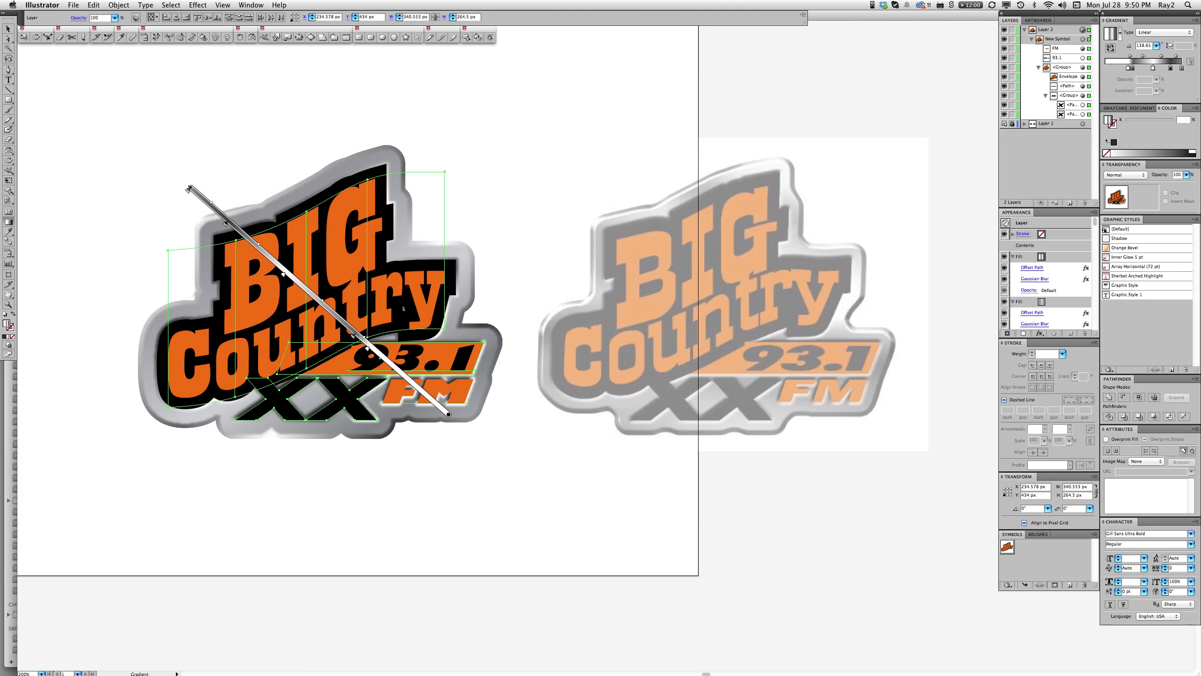
left_click(1055, 258)
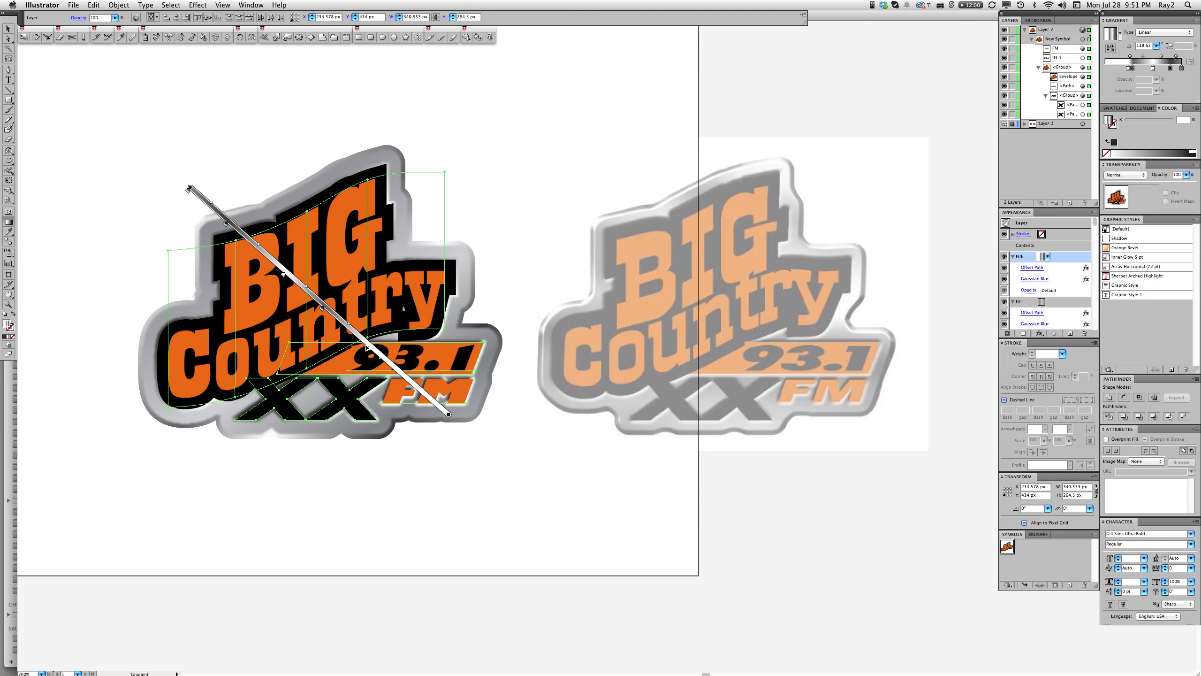
left_click_drag(367, 347, 367, 351)
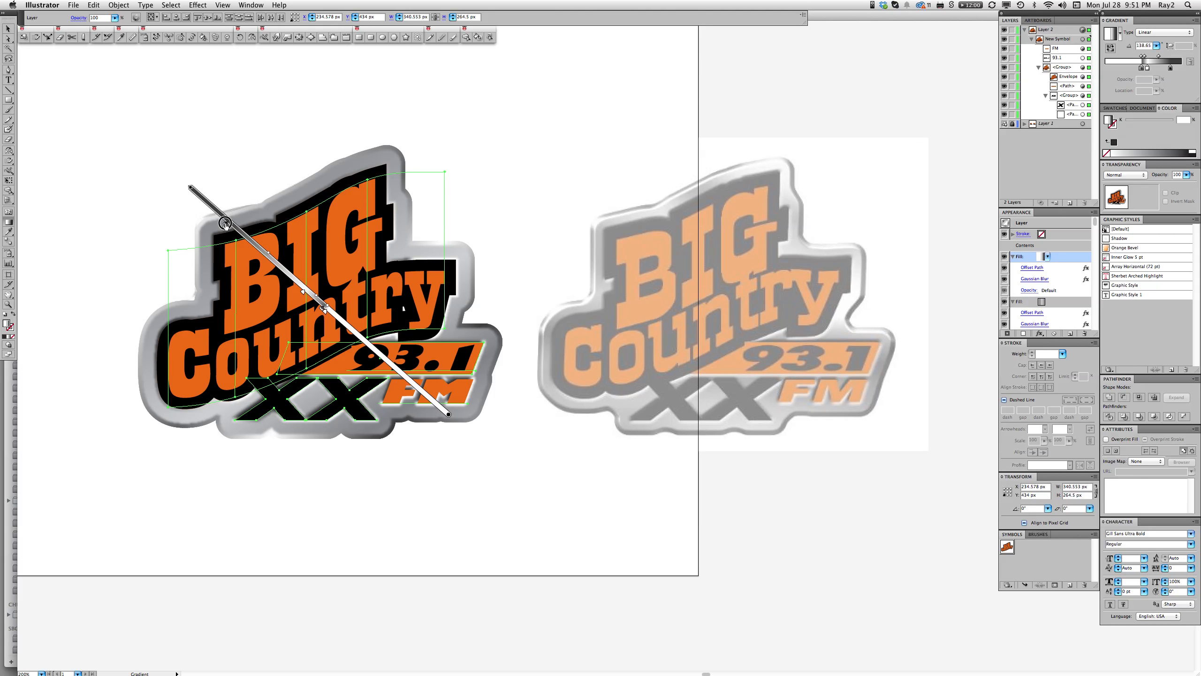
left_click_drag(241, 239, 245, 241)
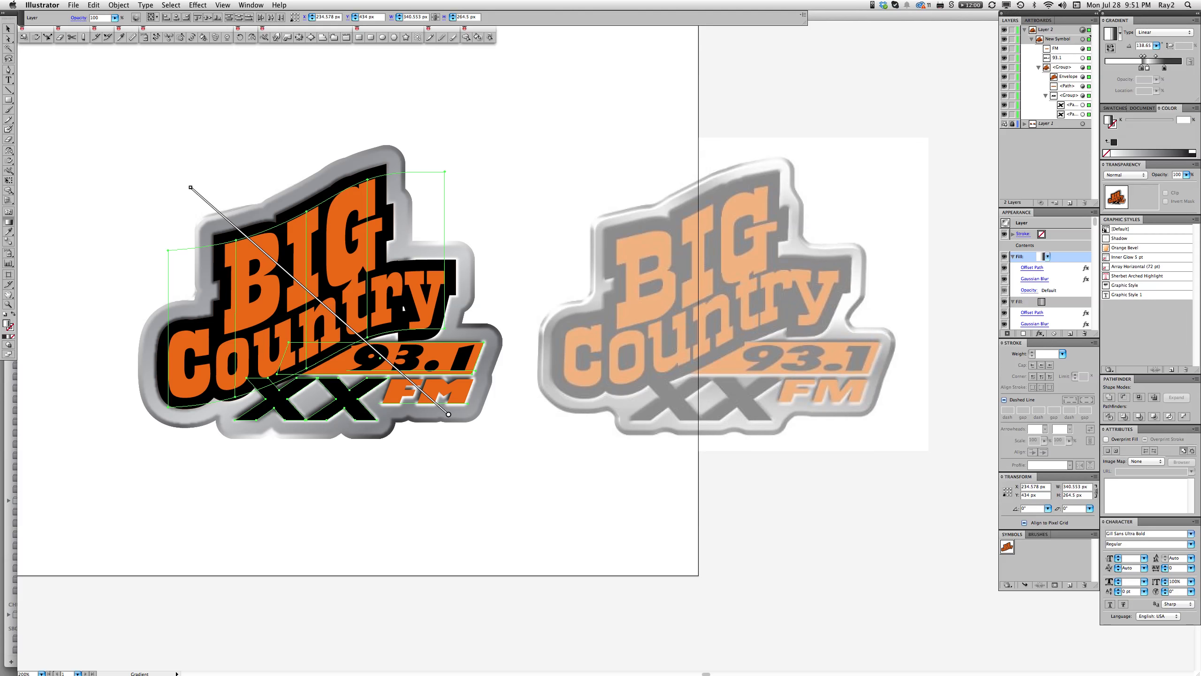
left_click(517, 523)
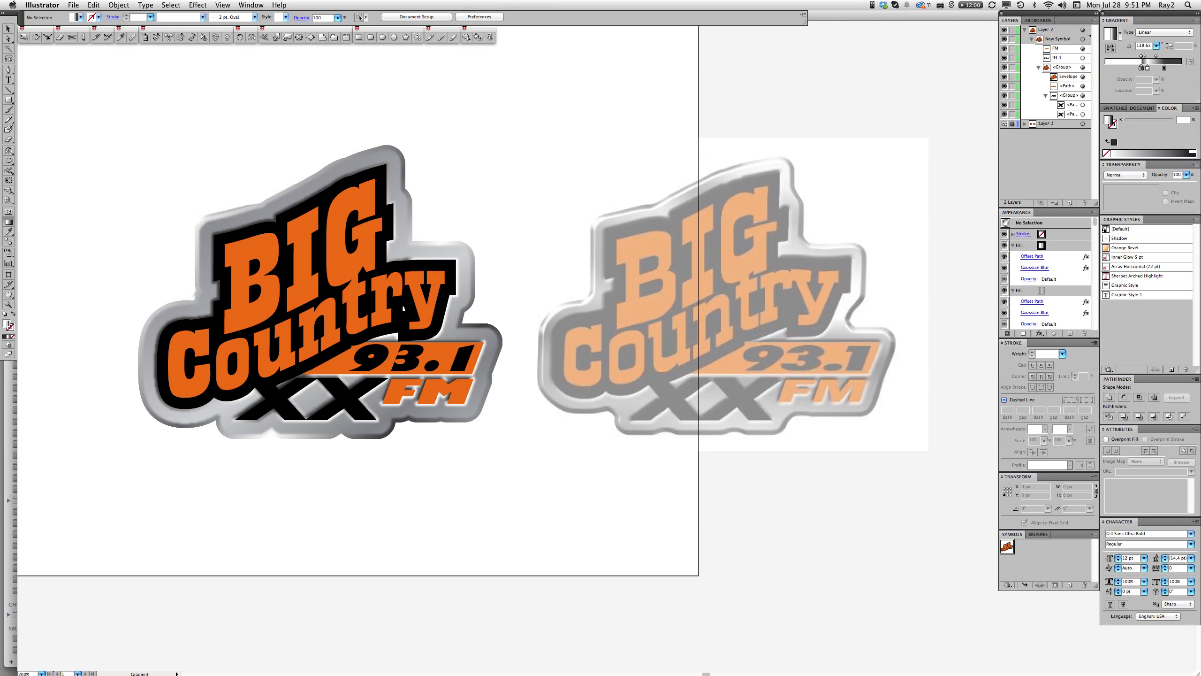
key("a")
left_click(286, 408)
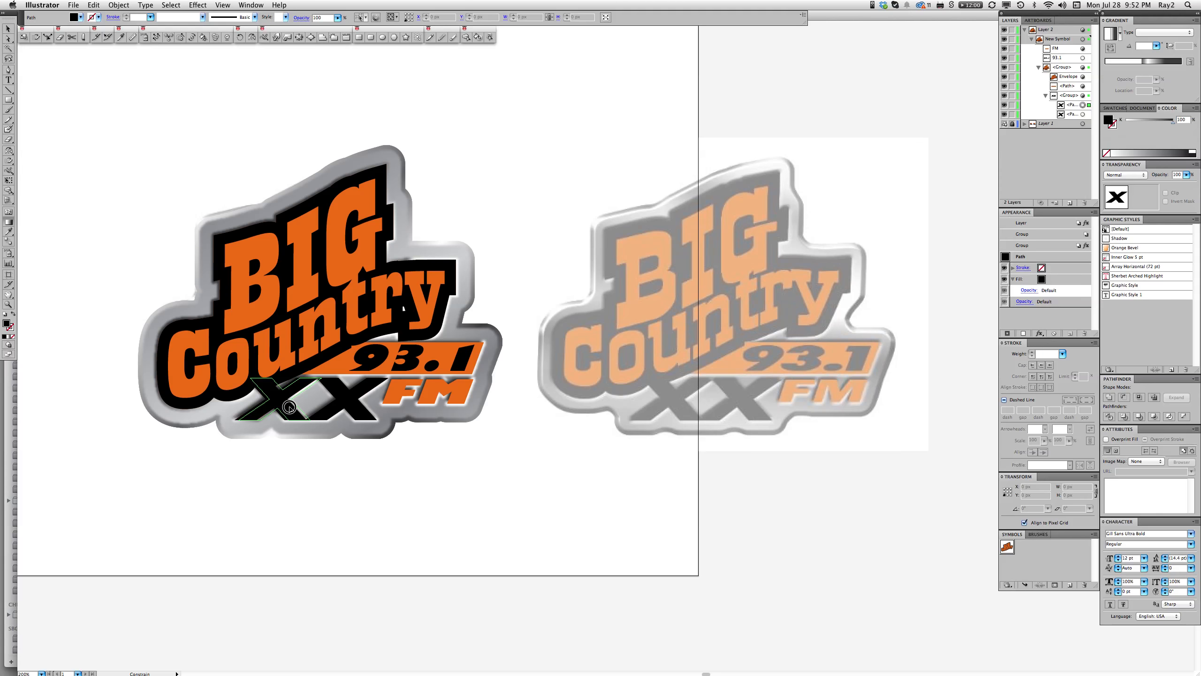
left_click_drag(289, 406, 289, 407)
key("a")
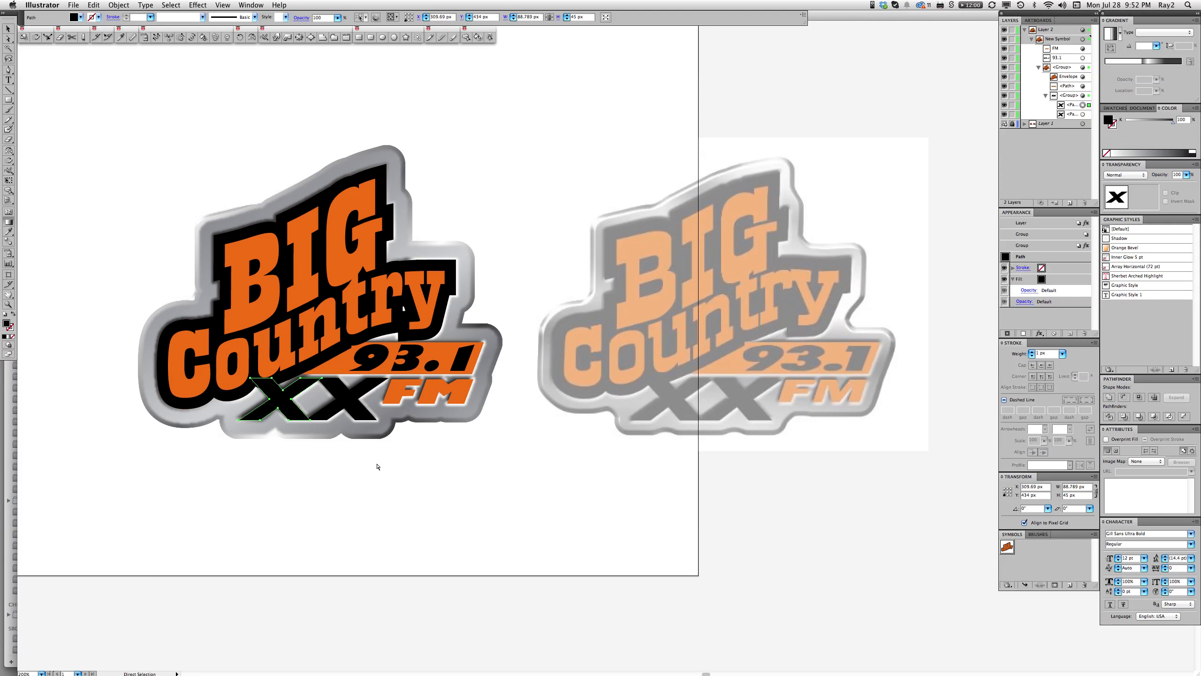
left_click(338, 370, "alt")
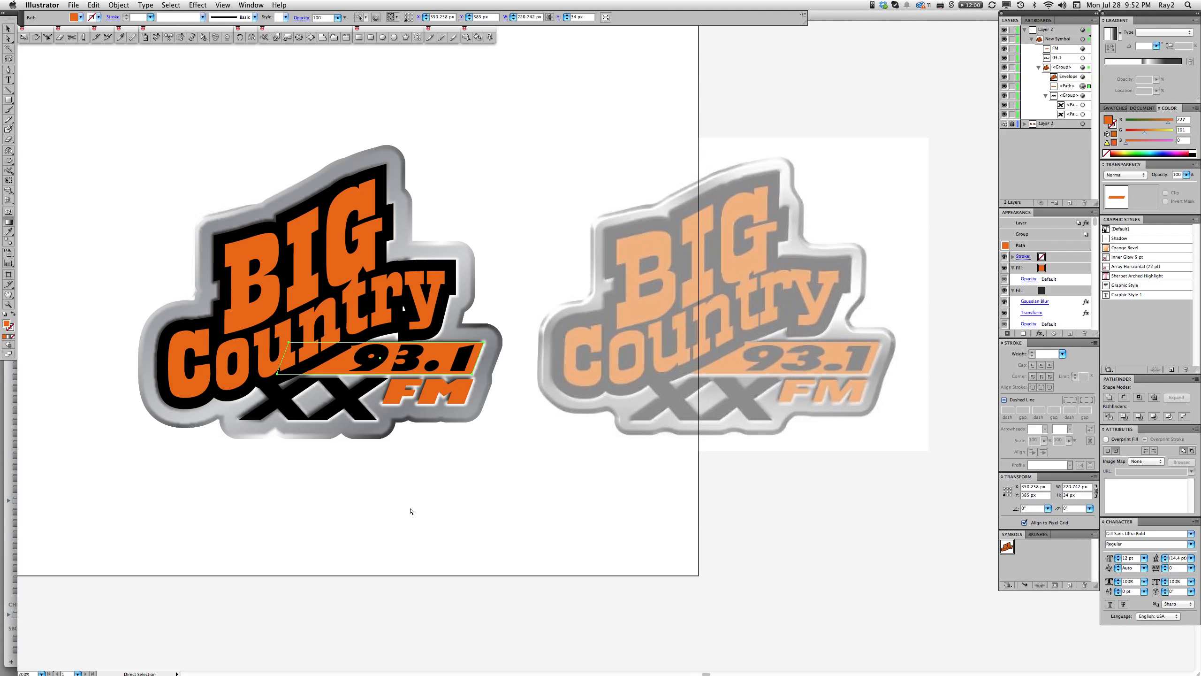
key("super+a")
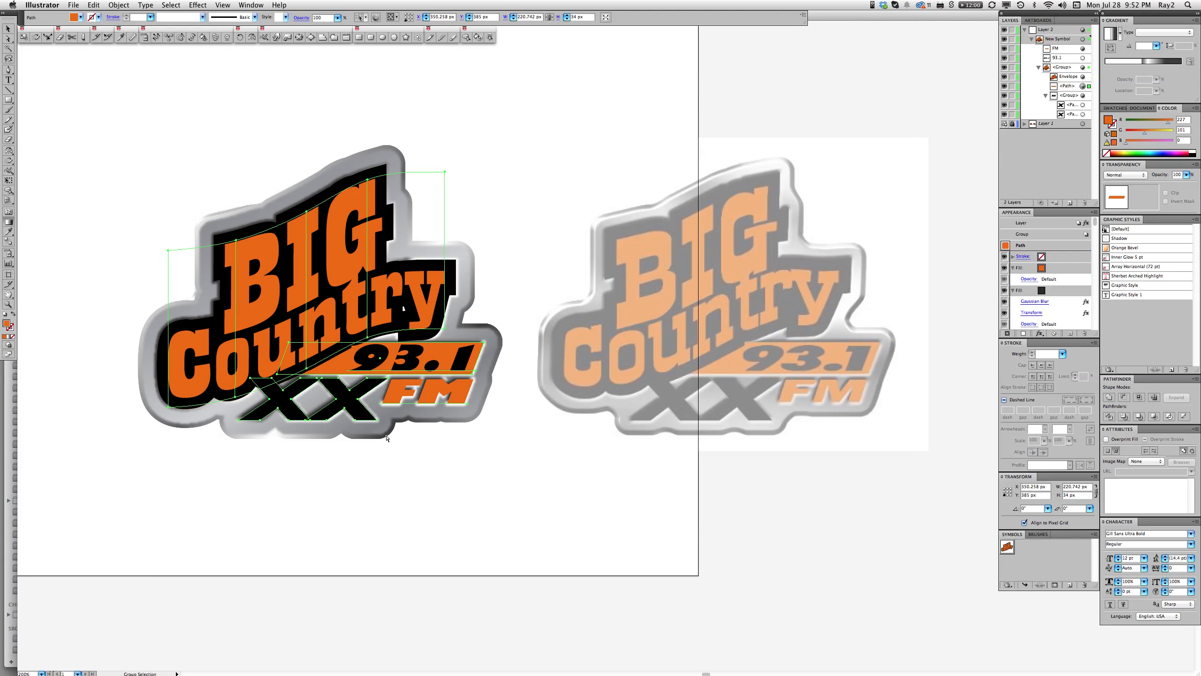
key("super+shift+a")
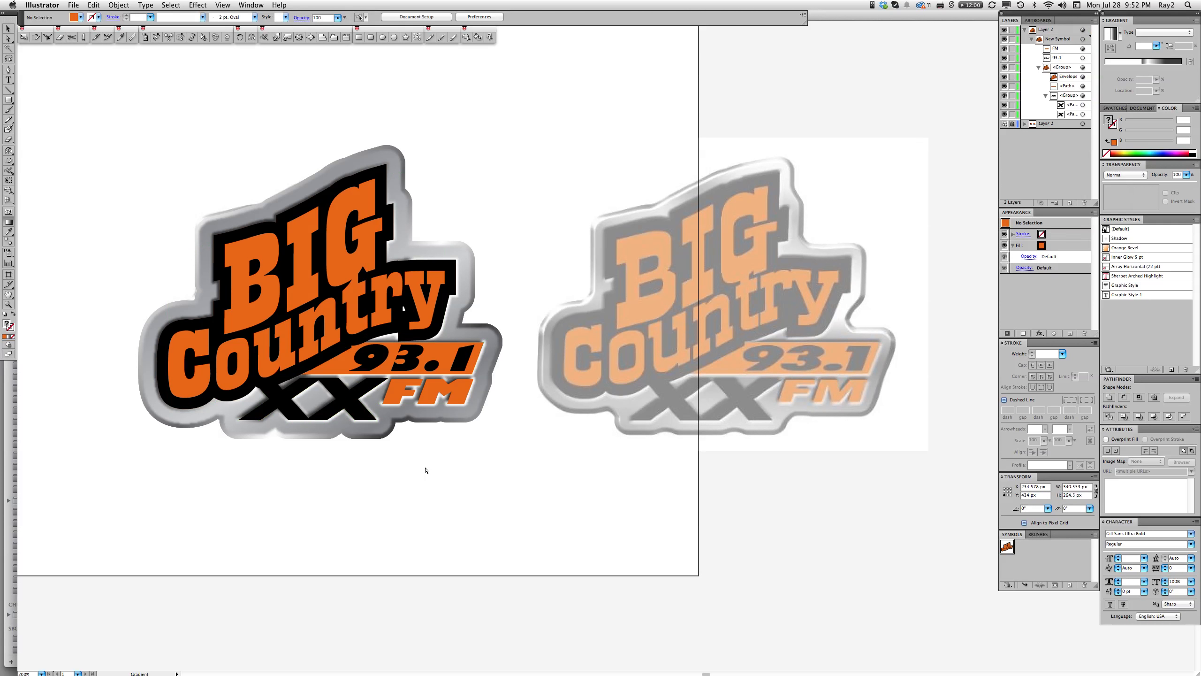